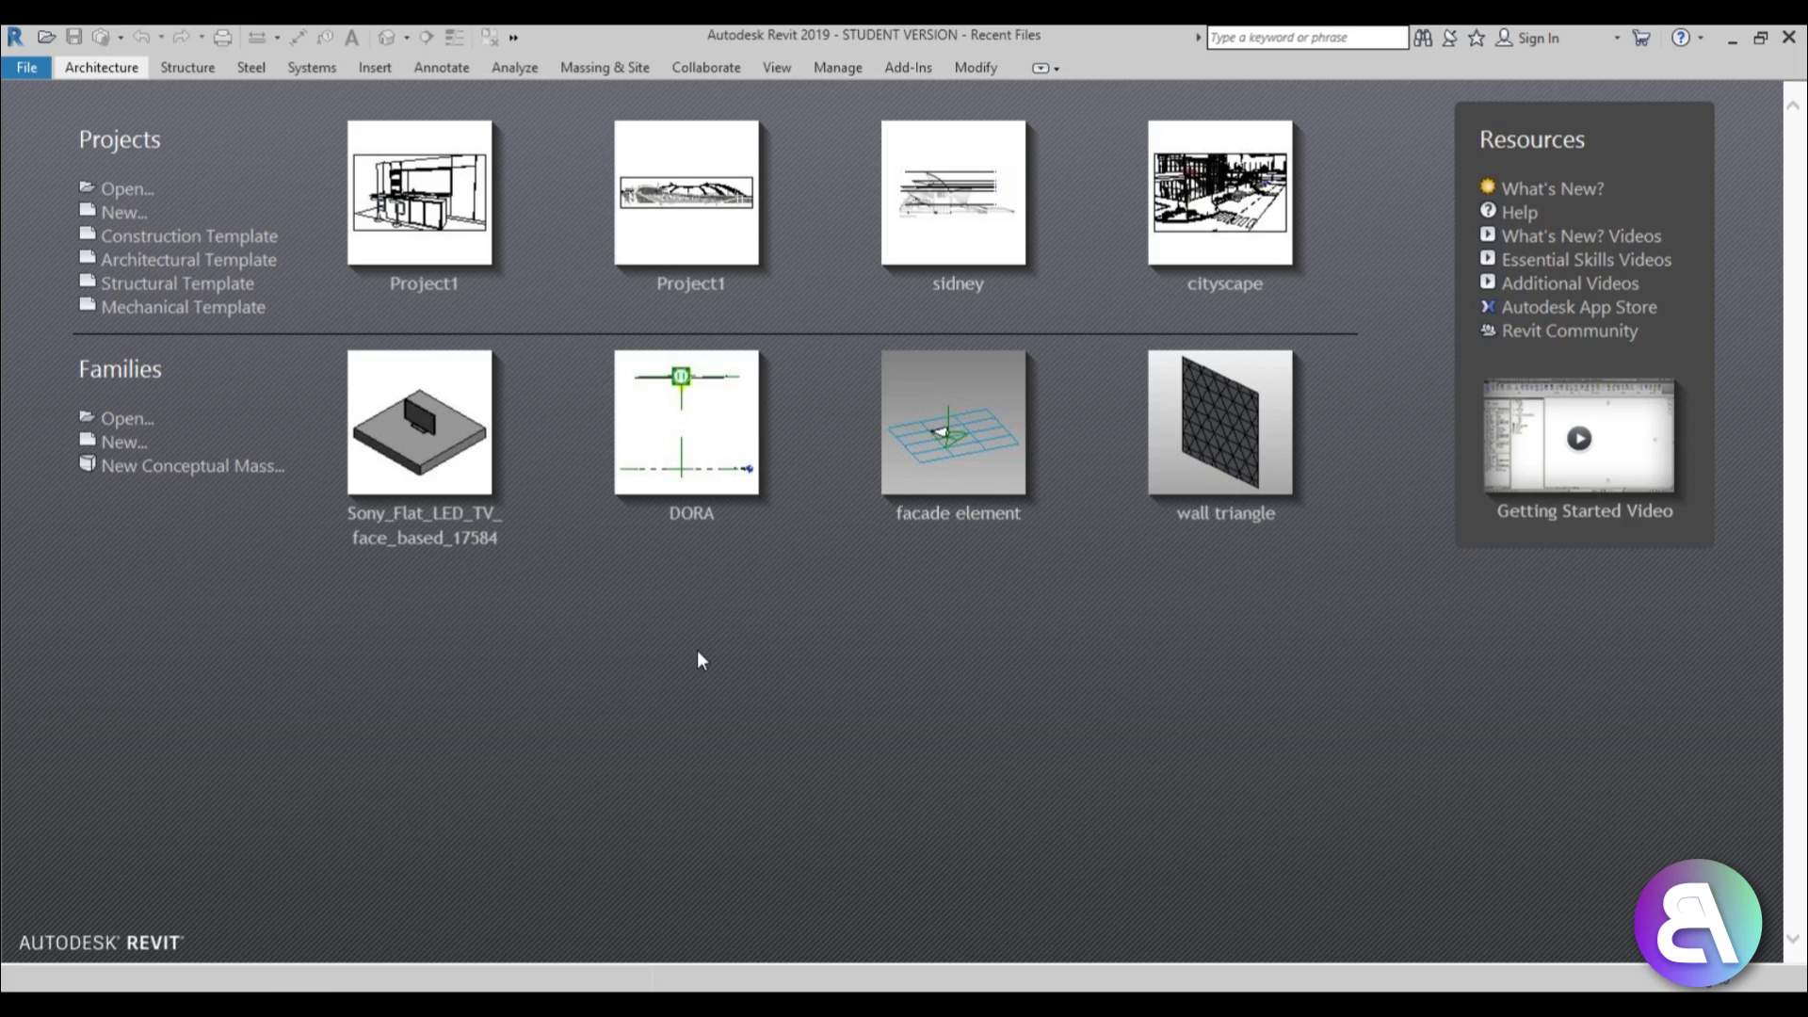
Start a new project from the Architectural Template
{"action": "left_click", "coordinate": [1736, 39]}
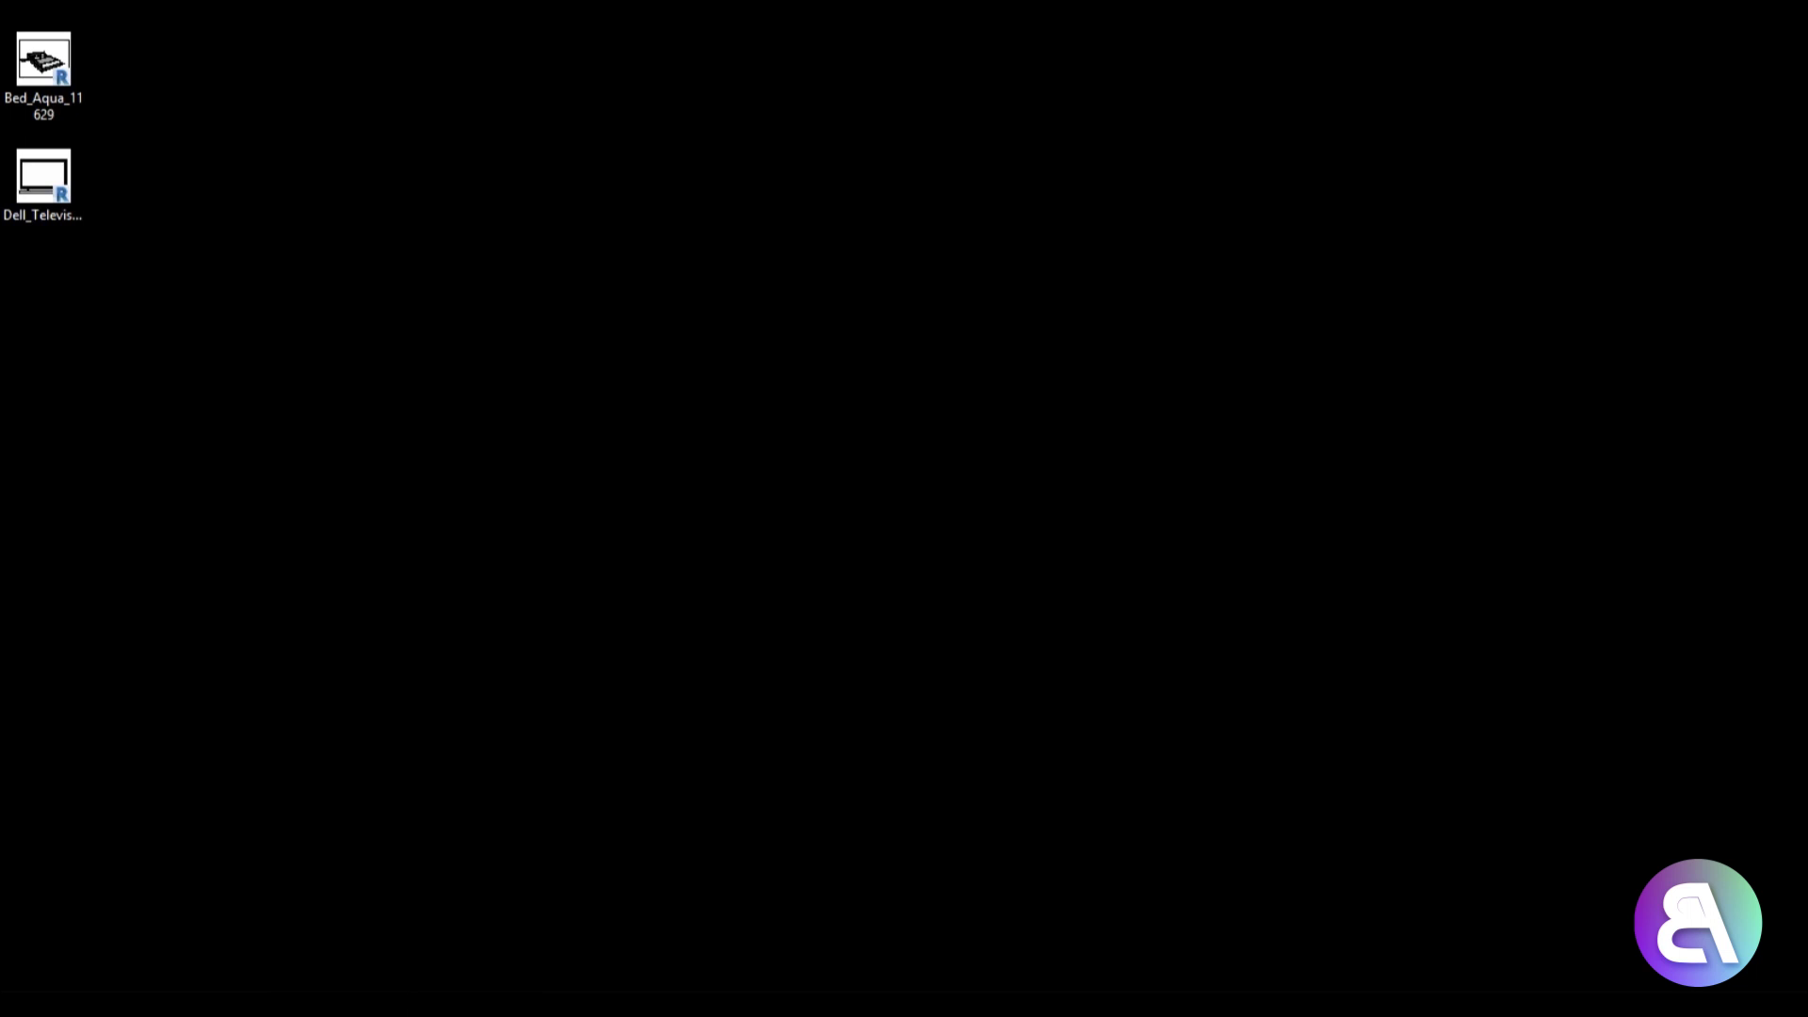
{"action": "left_click", "coordinate": [449, 1004]}
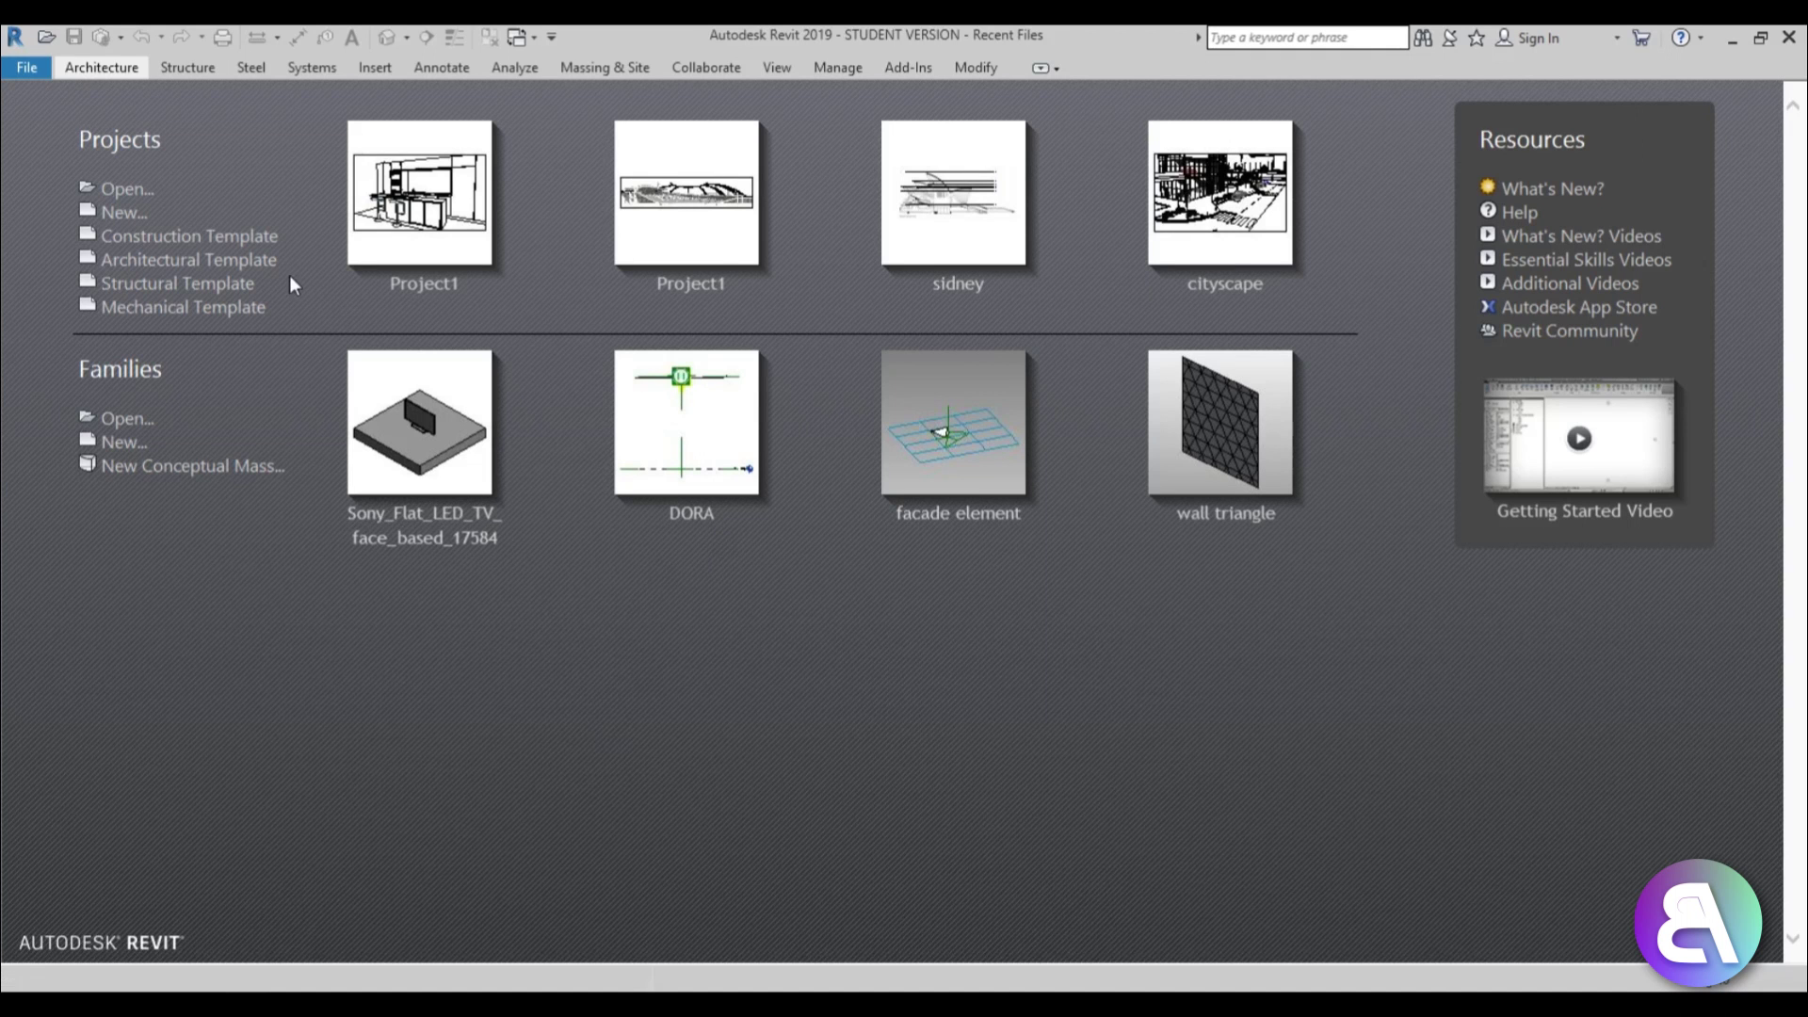
{"action": "left_click", "coordinate": [265, 269]}
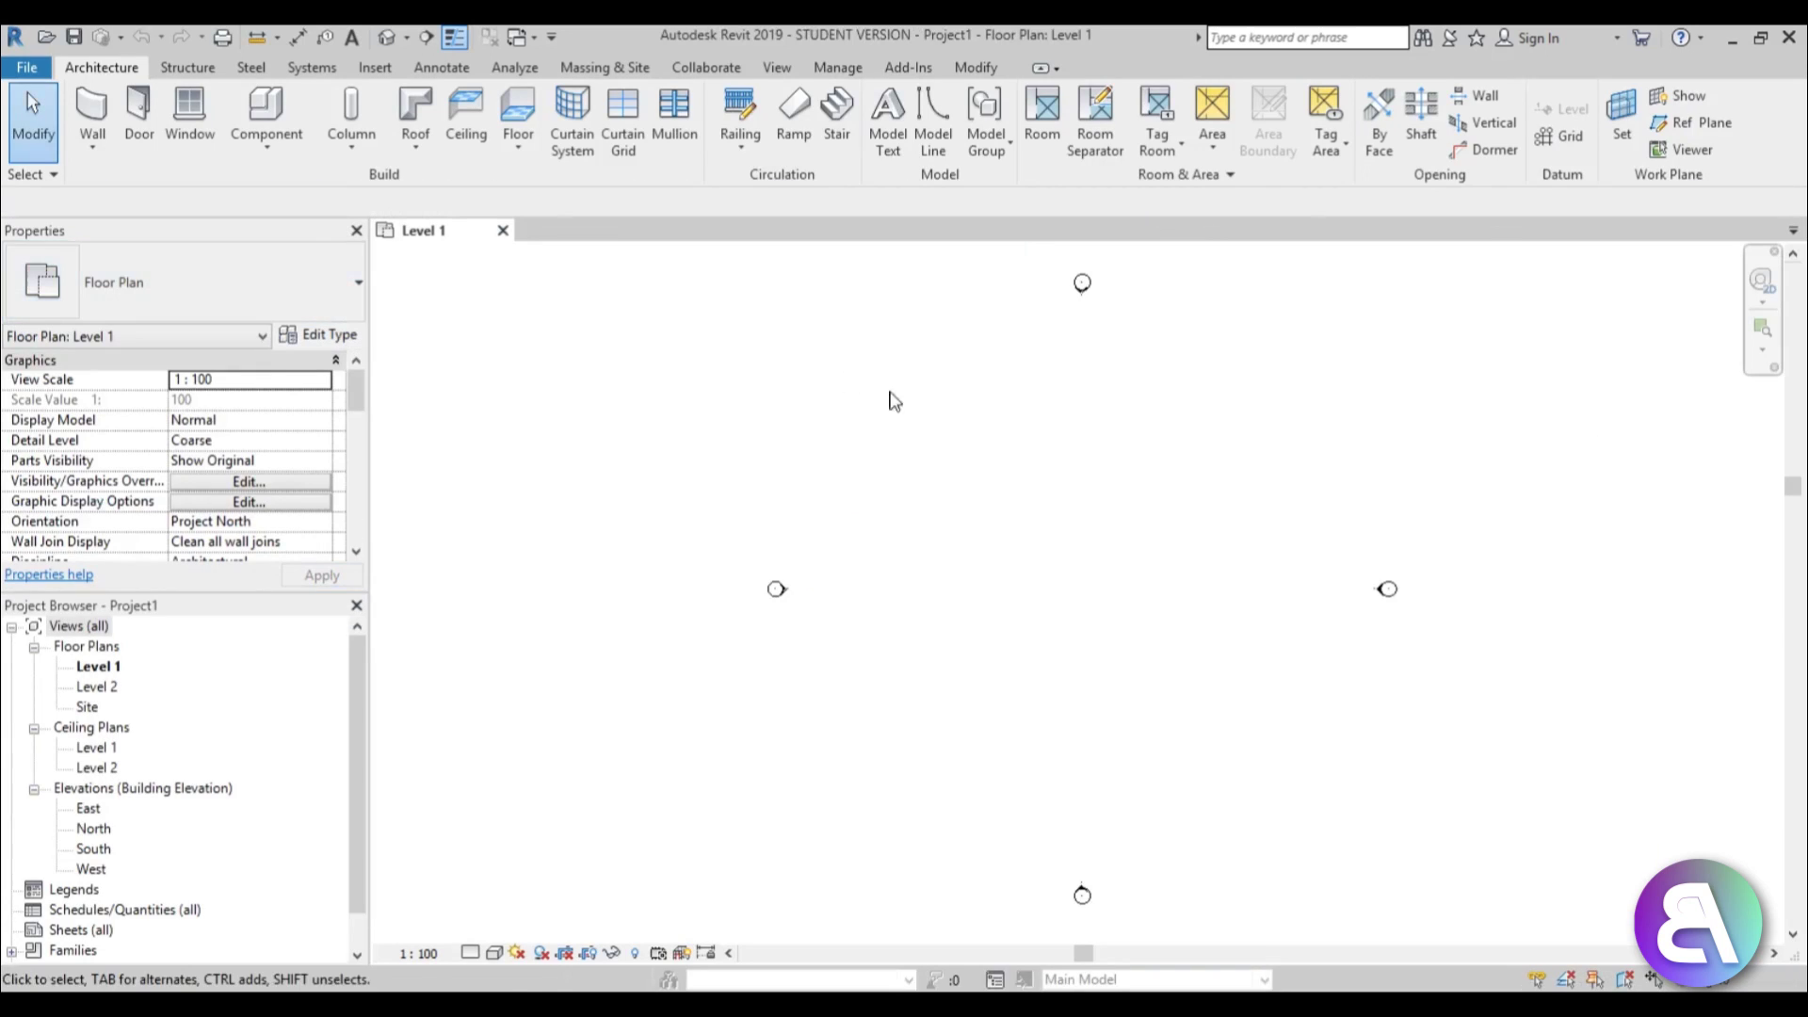
{"action": "middle_click_drag", "start_coordinate": [894, 401], "coordinate": [863, 420]}
Set the project length units to centimeters (UN)
{"action": "key", "text": "u"}
{"action": "key", "text": "n"}
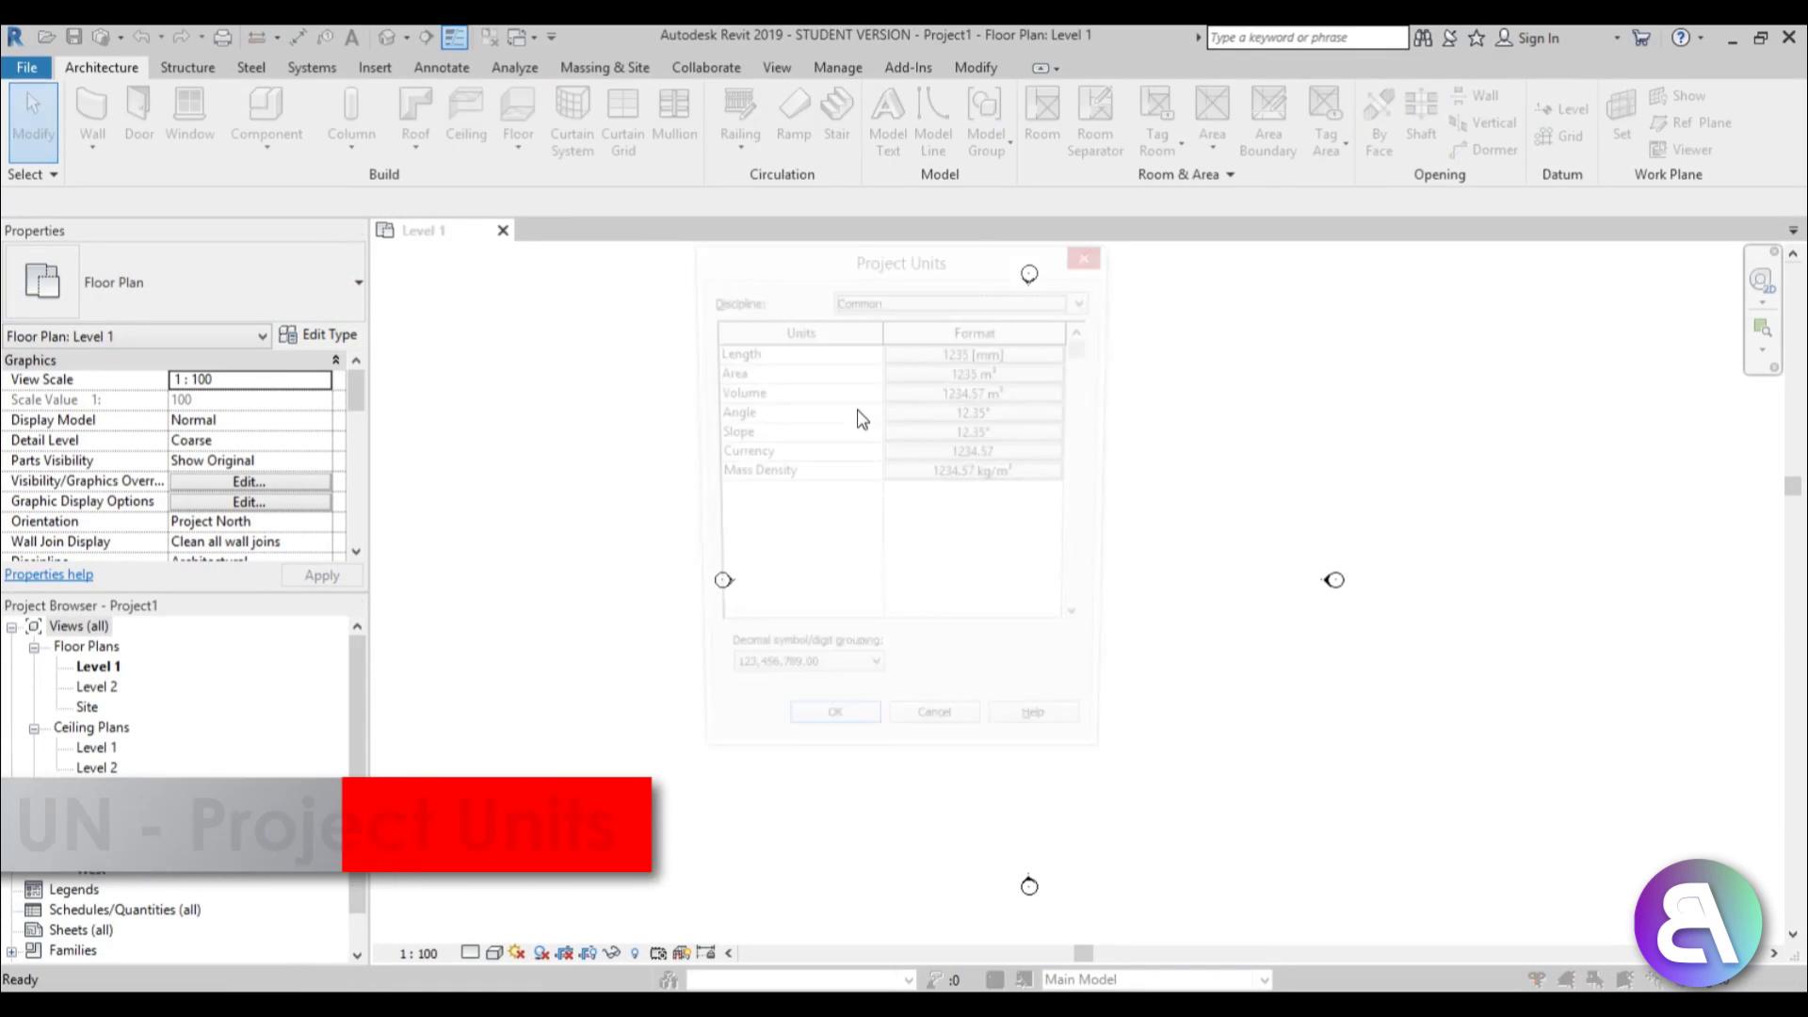
{"action": "left_click", "coordinate": [853, 370]}
{"action": "left_click", "coordinate": [882, 397]}
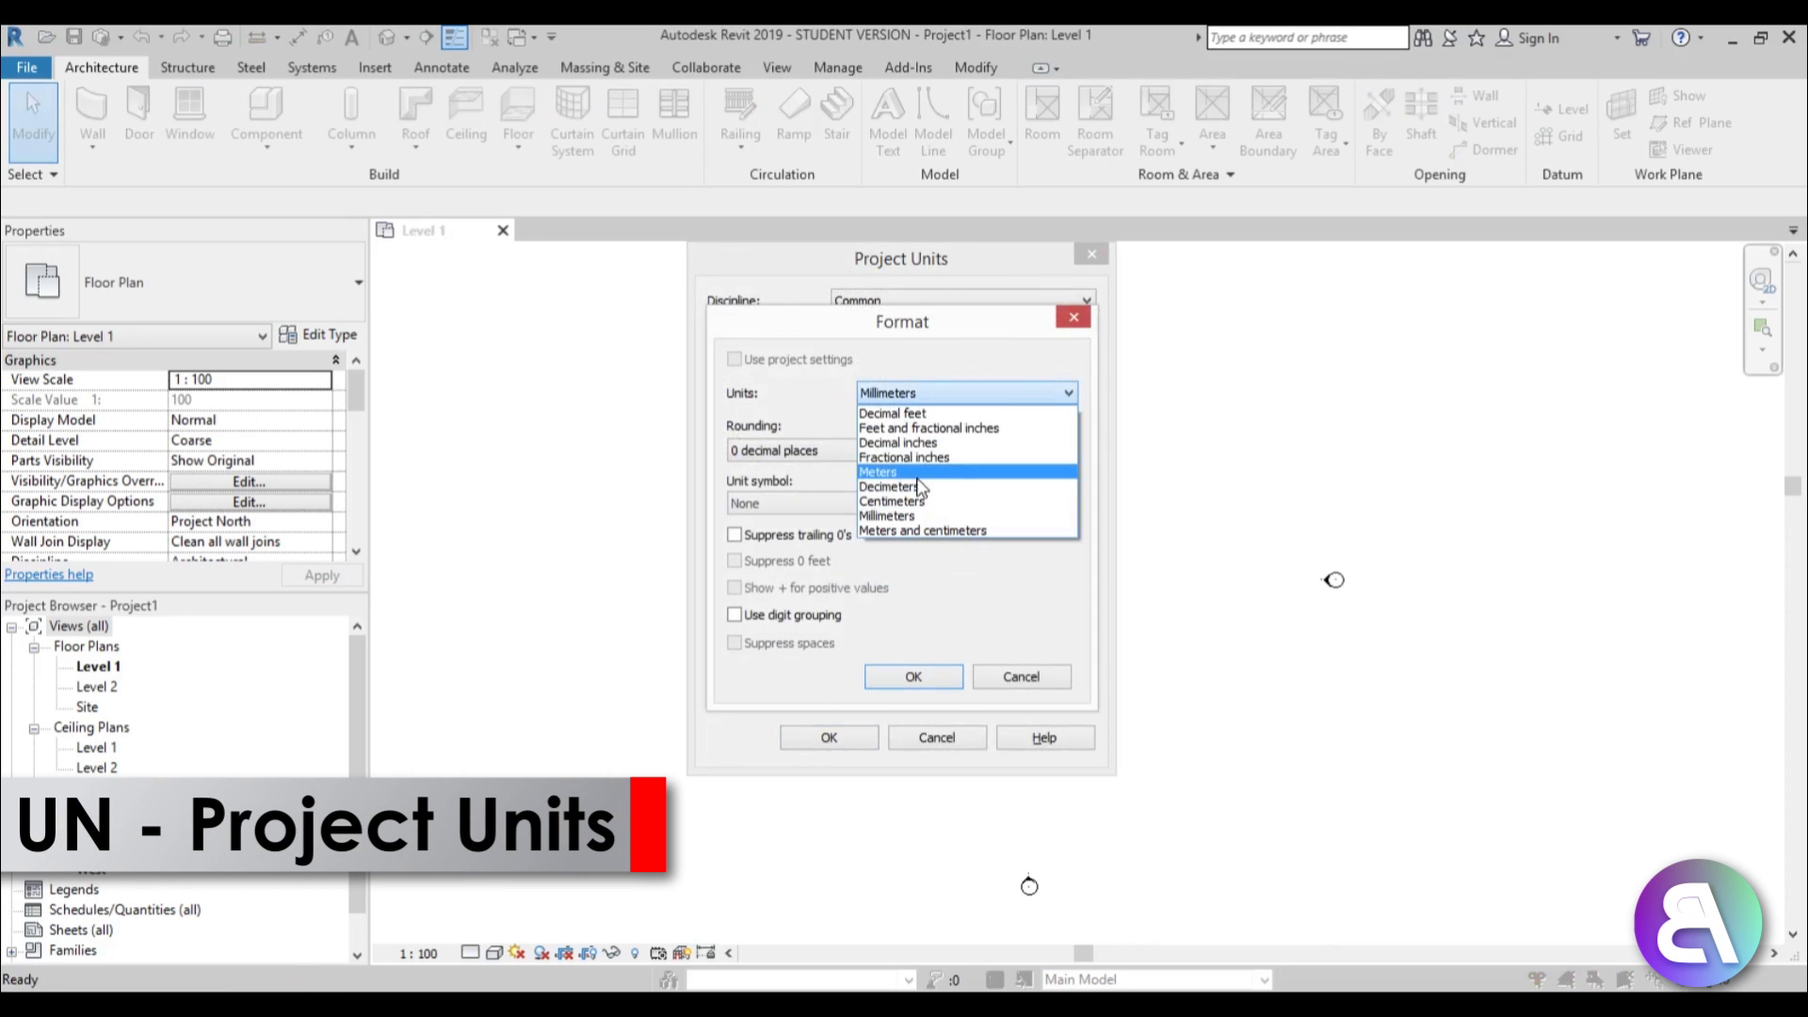
{"action": "left_click", "coordinate": [903, 500]}
{"action": "left_click", "coordinate": [909, 678]}
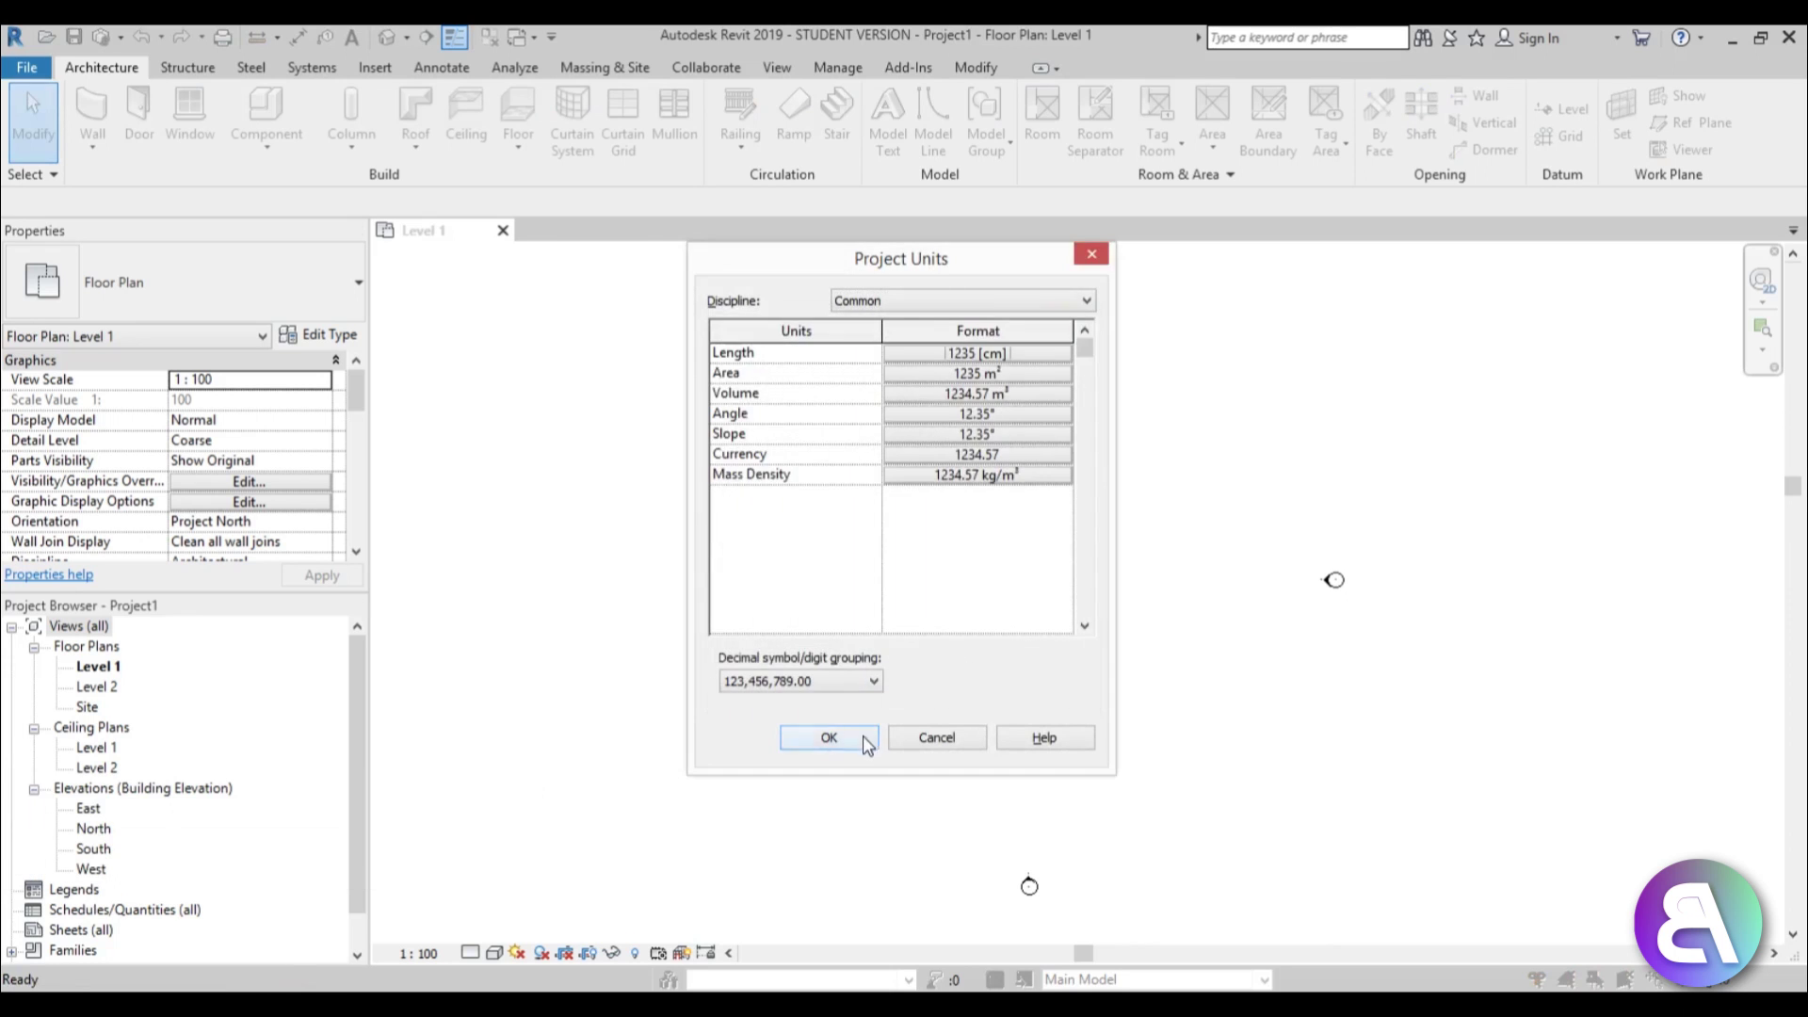
{"action": "left_click", "coordinate": [828, 737]}
Start the Wall tool with the WA shortcut
{"action": "mouse_move", "coordinate": [985, 564]}
{"action": "middle_mouse_down"}
{"action": "mouse_move", "coordinate": [925, 557]}
{"action": "mouse_move", "coordinate": [957, 550]}
{"action": "middle_mouse_up"}
{"action": "key", "text": "w"}
{"action": "key", "text": "a"}
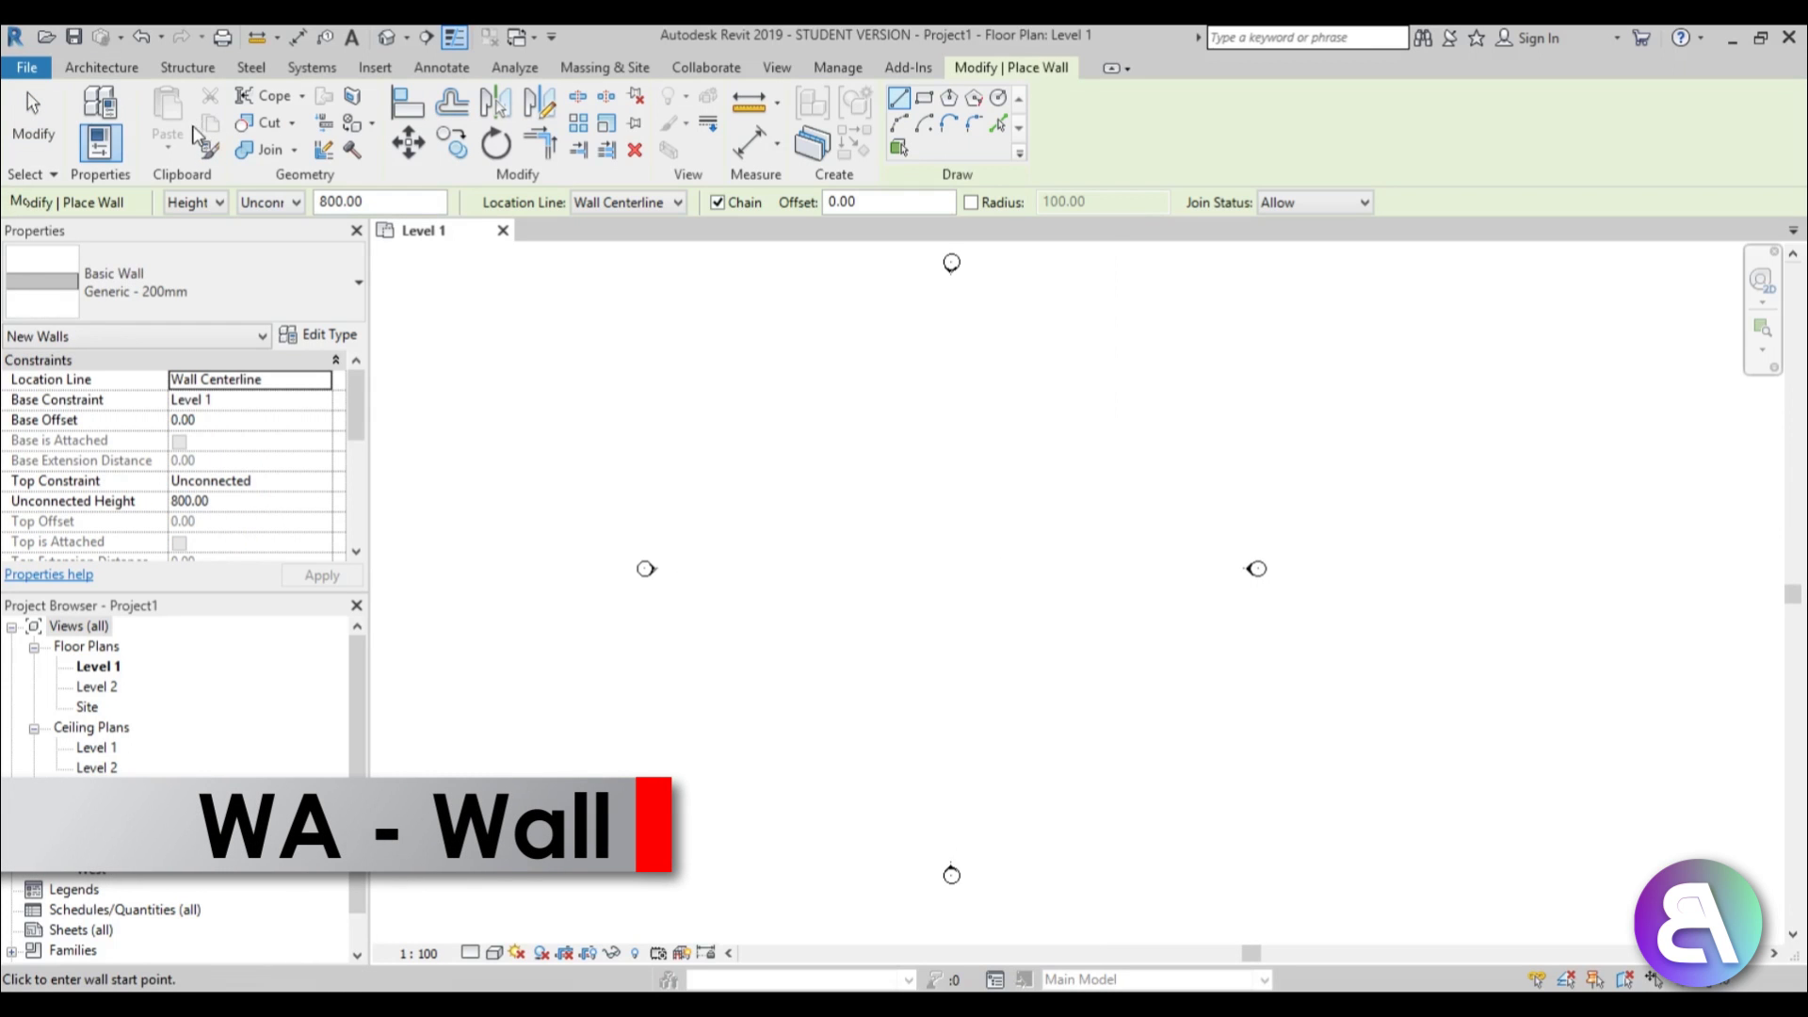
Draw a rectangular room enclosure with Generic - 300mm walls
{"action": "left_click", "coordinate": [121, 277]}
{"action": "left_click", "coordinate": [106, 547]}
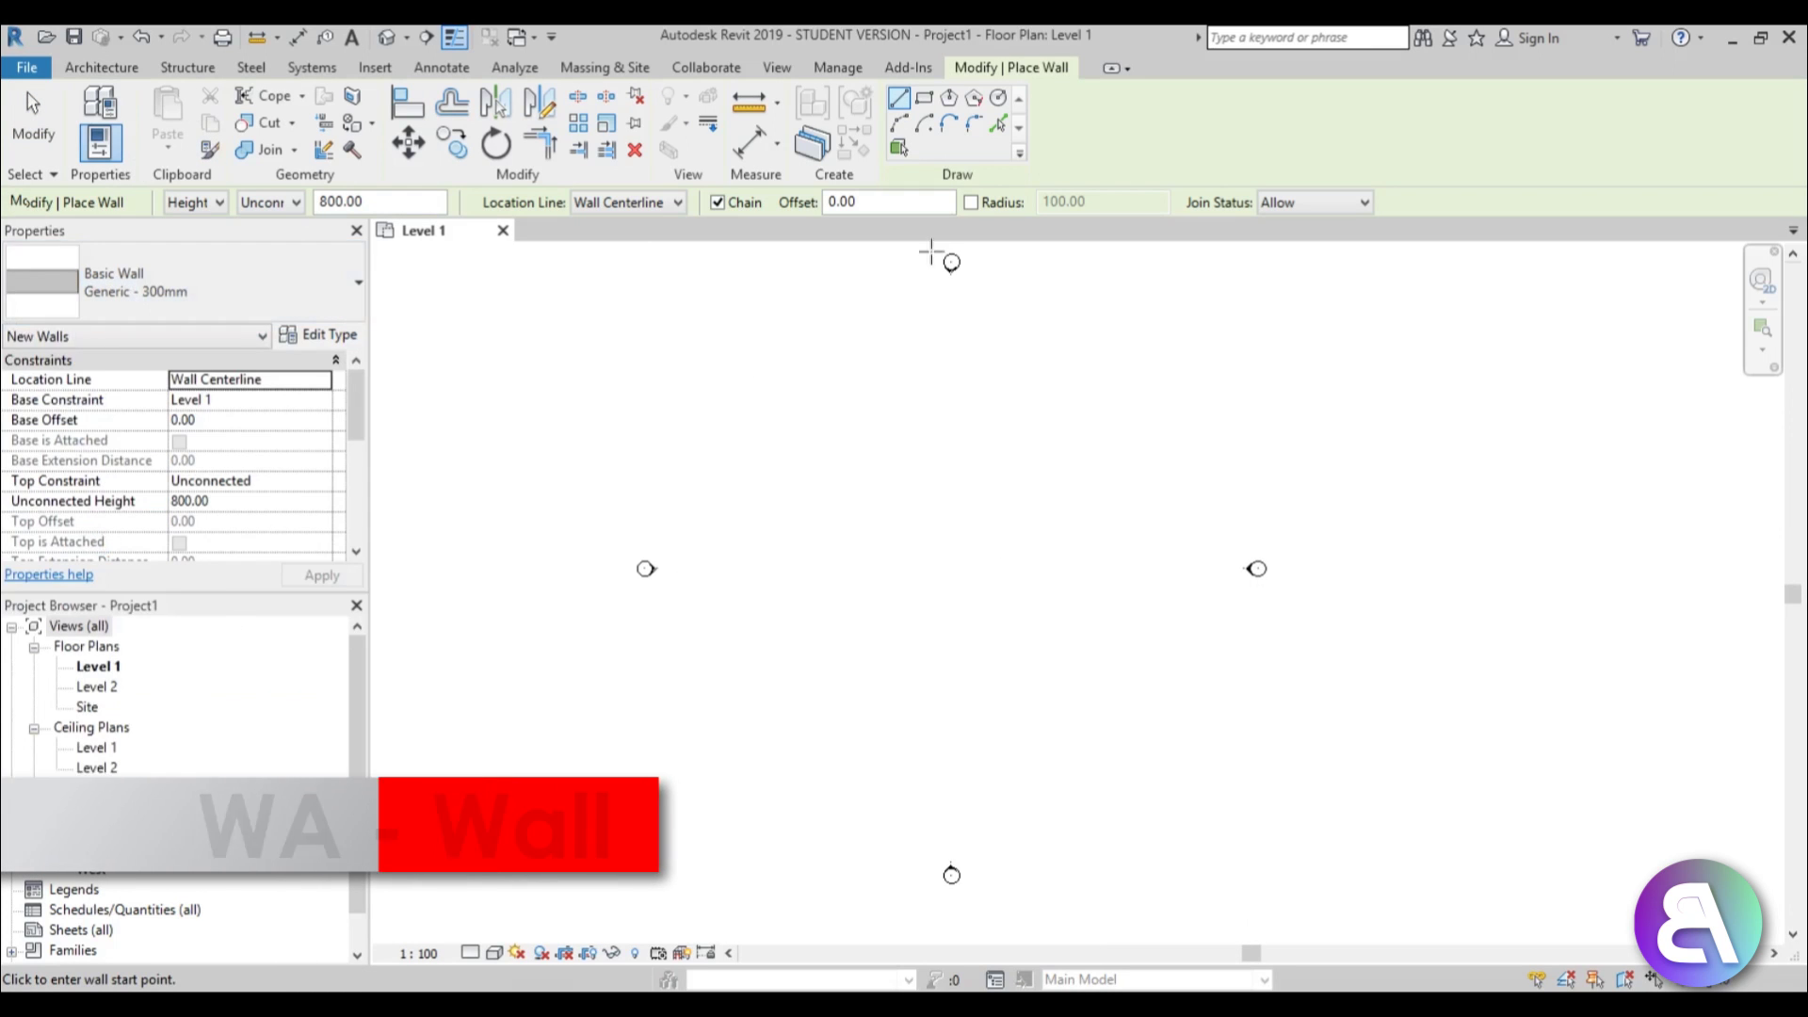
{"action": "left_click", "coordinate": [924, 97]}
{"action": "left_click", "coordinate": [927, 558]}
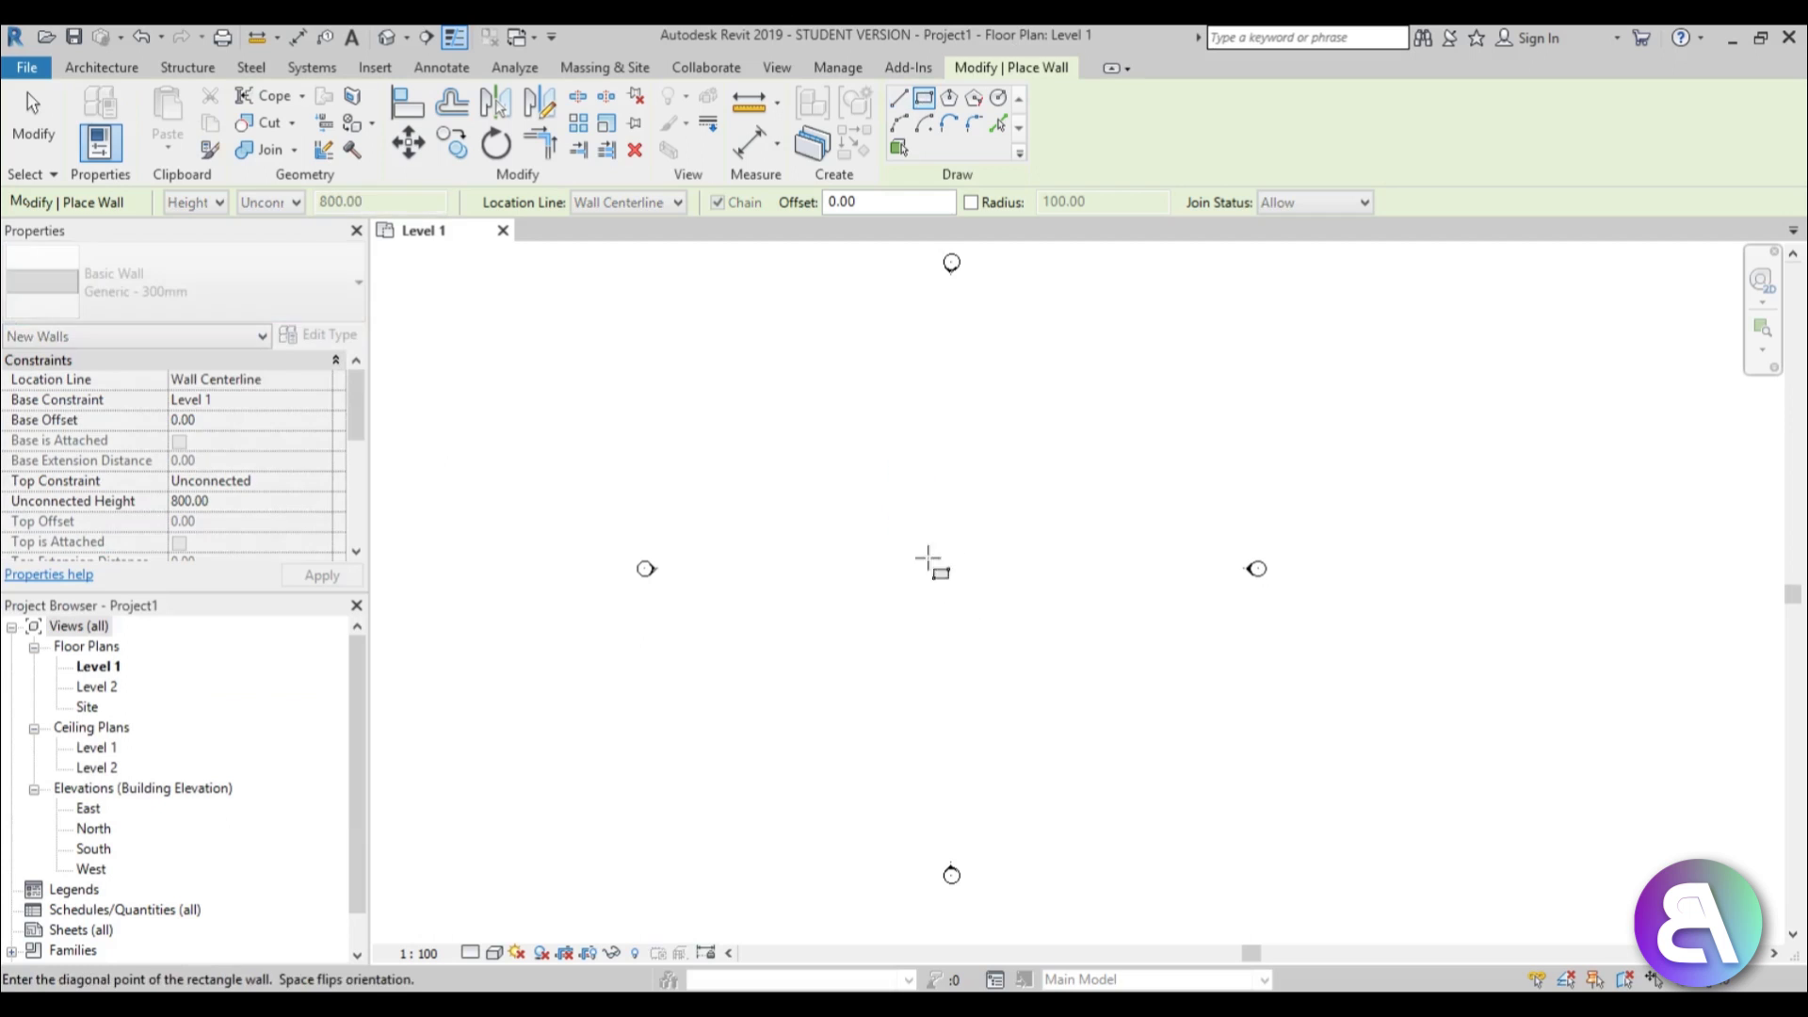
{"action": "left_click", "coordinate": [981, 627]}
{"action": "key", "text": "Escape"}
{"action": "key", "text": "Escape"}
Load the bed and television family files from the desktop into the project
{"action": "scroll", "coordinate": [976, 565], "scroll_direction": "up", "scroll_amount": 3}
{"action": "scroll", "coordinate": [919, 544], "scroll_direction": "up", "scroll_amount": 2}
{"action": "scroll", "coordinate": [909, 548], "scroll_direction": "down", "scroll_amount": 2}
{"action": "scroll", "coordinate": [848, 546], "scroll_direction": "up", "scroll_amount": 1}
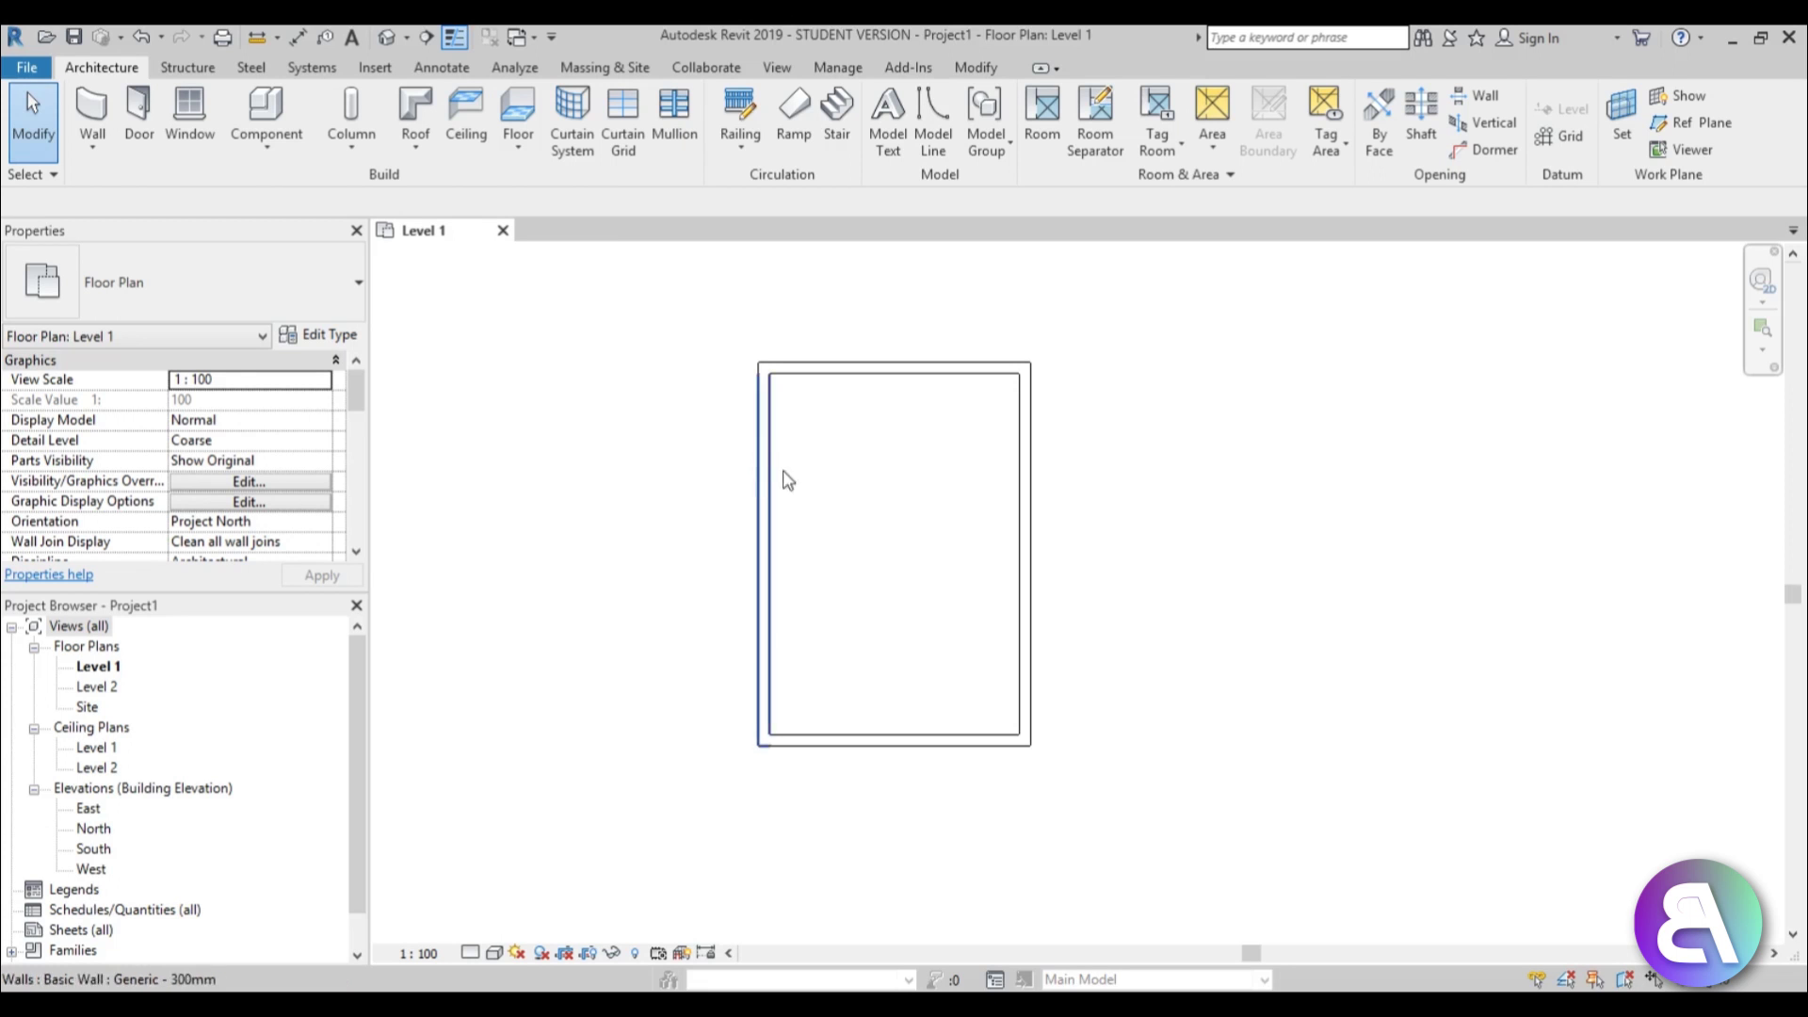
{"action": "left_click_drag", "start_coordinate": [801, 26], "coordinate": [969, 63]}
{"action": "left_click_drag", "start_coordinate": [128, 299], "coordinate": [1008, 569]}
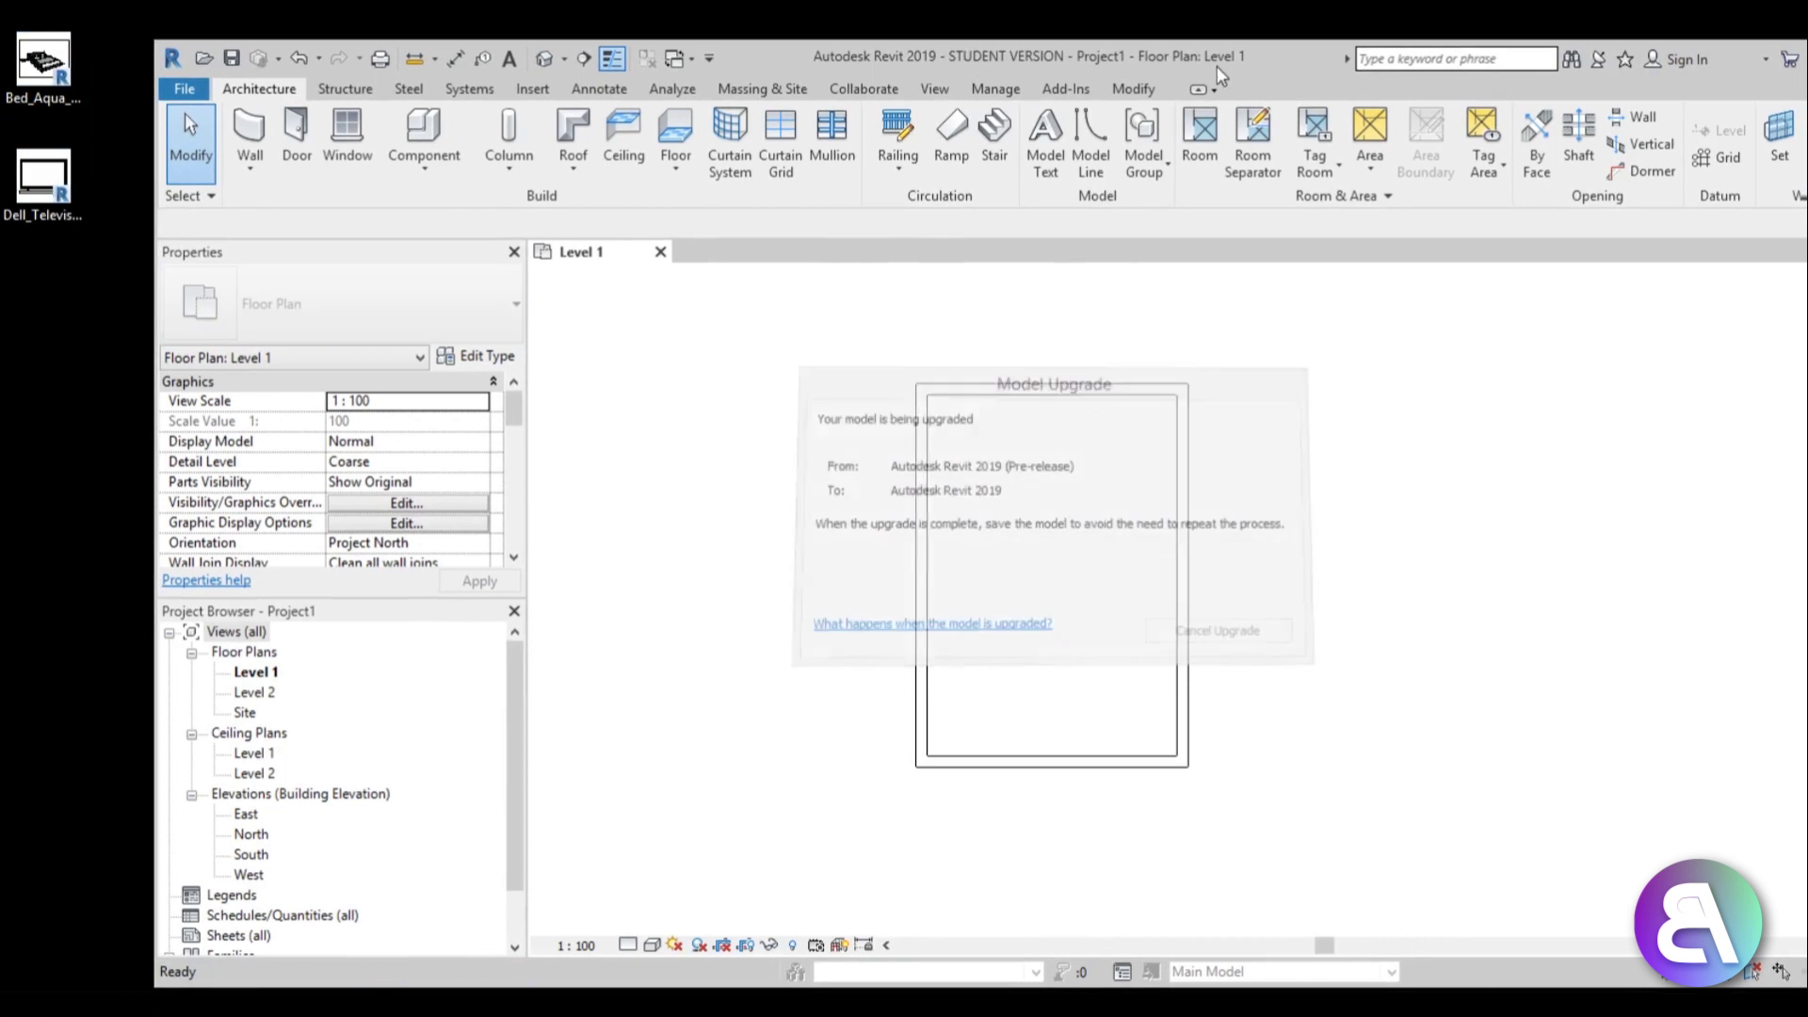
Place the Bed_Aqua_11629 component near the top wall
{"action": "left_click_drag", "start_coordinate": [1229, 59], "coordinate": [989, 67]}
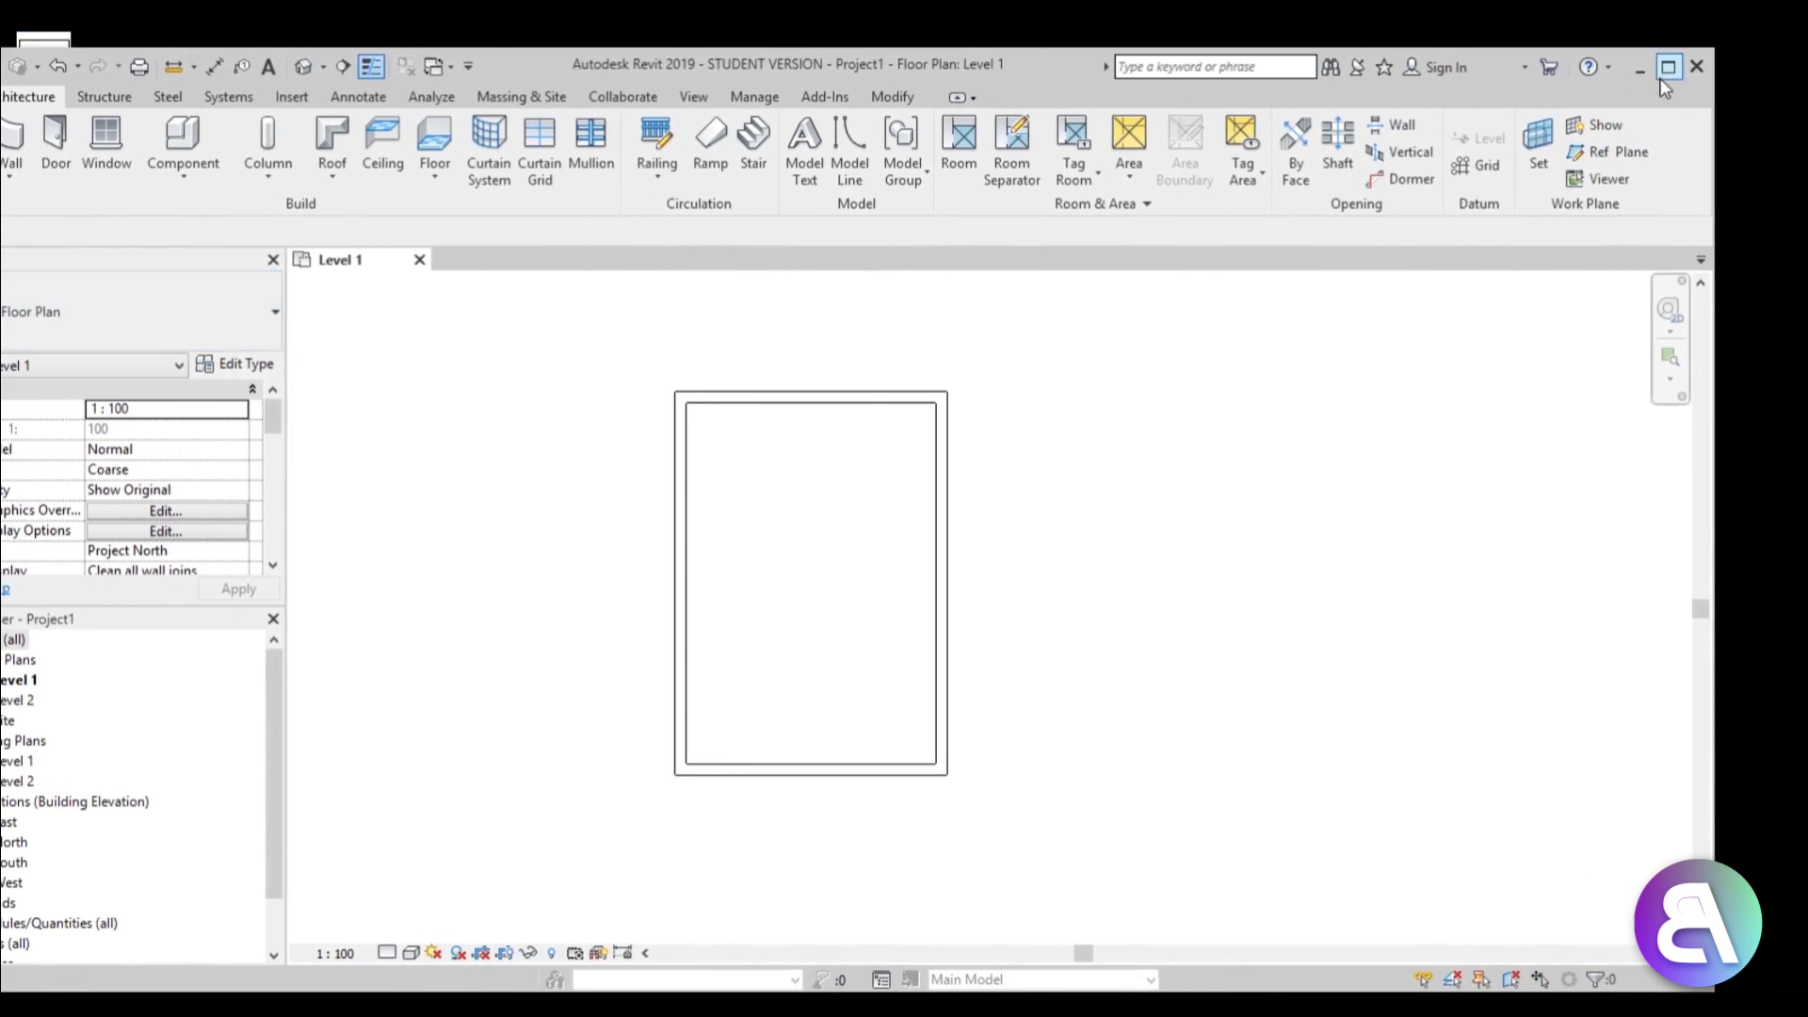
{"action": "double_click", "coordinate": [987, 66]}
{"action": "left_click", "coordinate": [300, 109]}
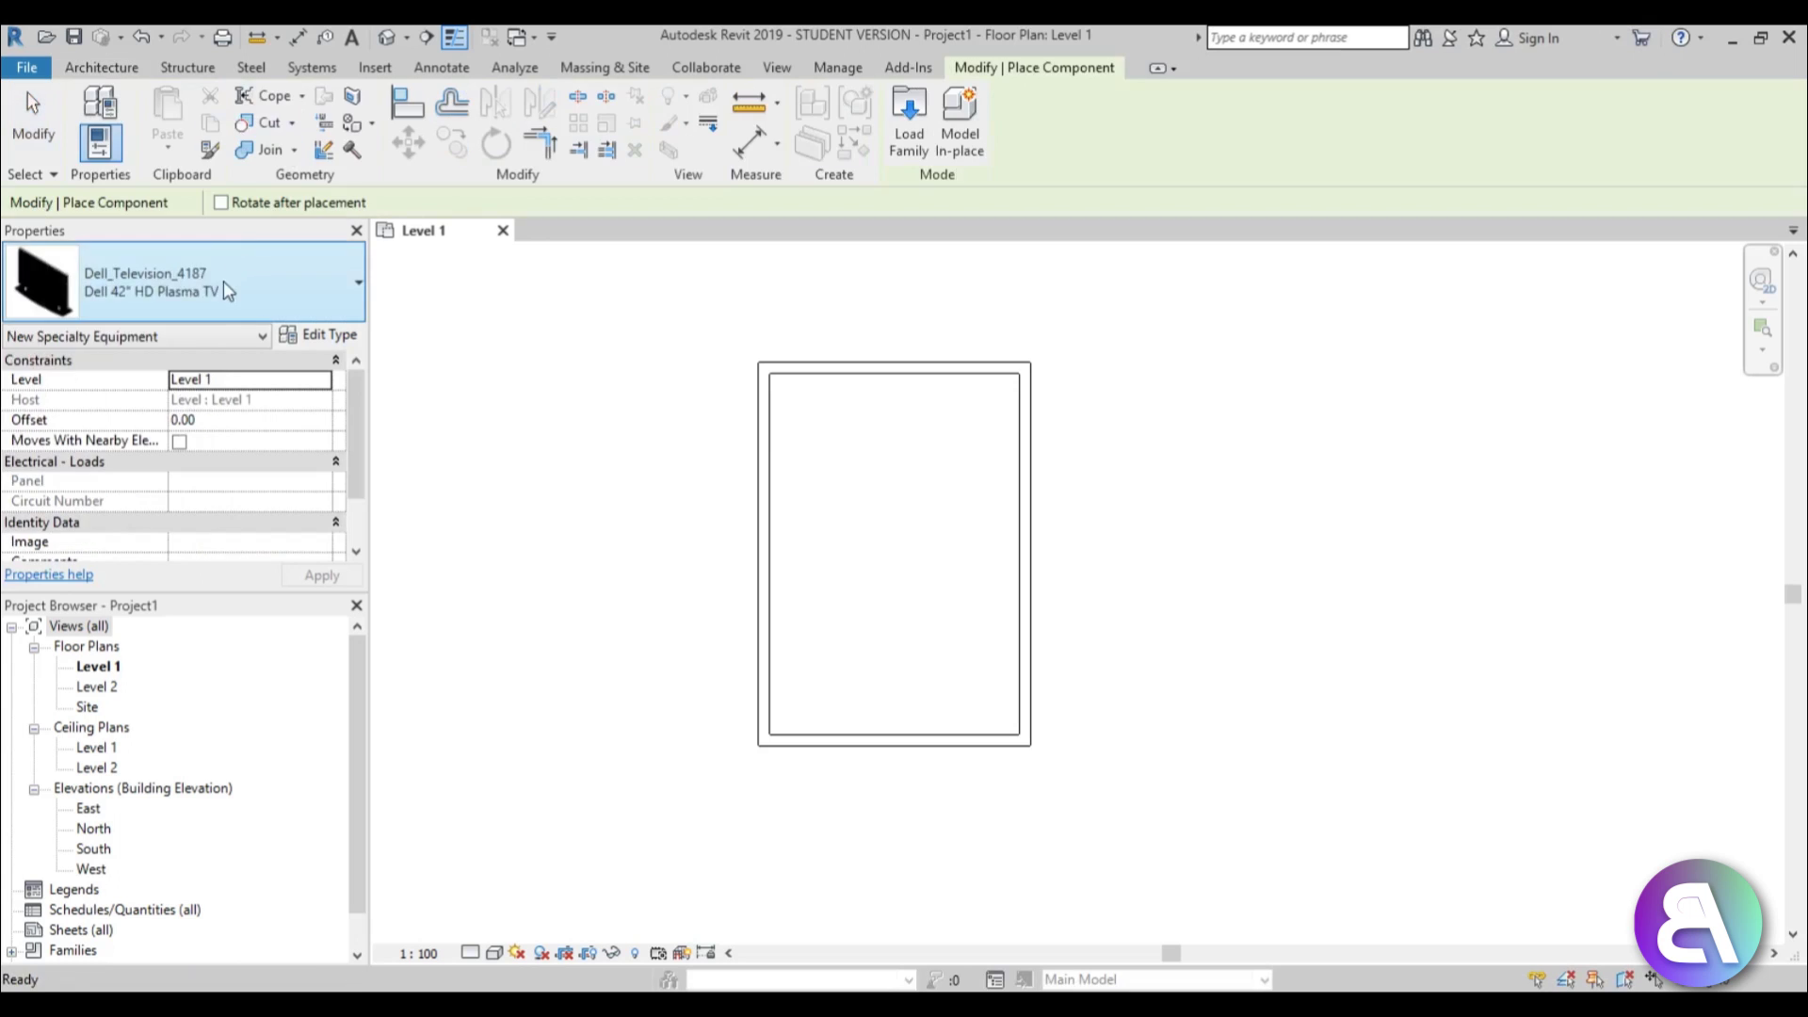
{"action": "left_click", "coordinate": [223, 283]}
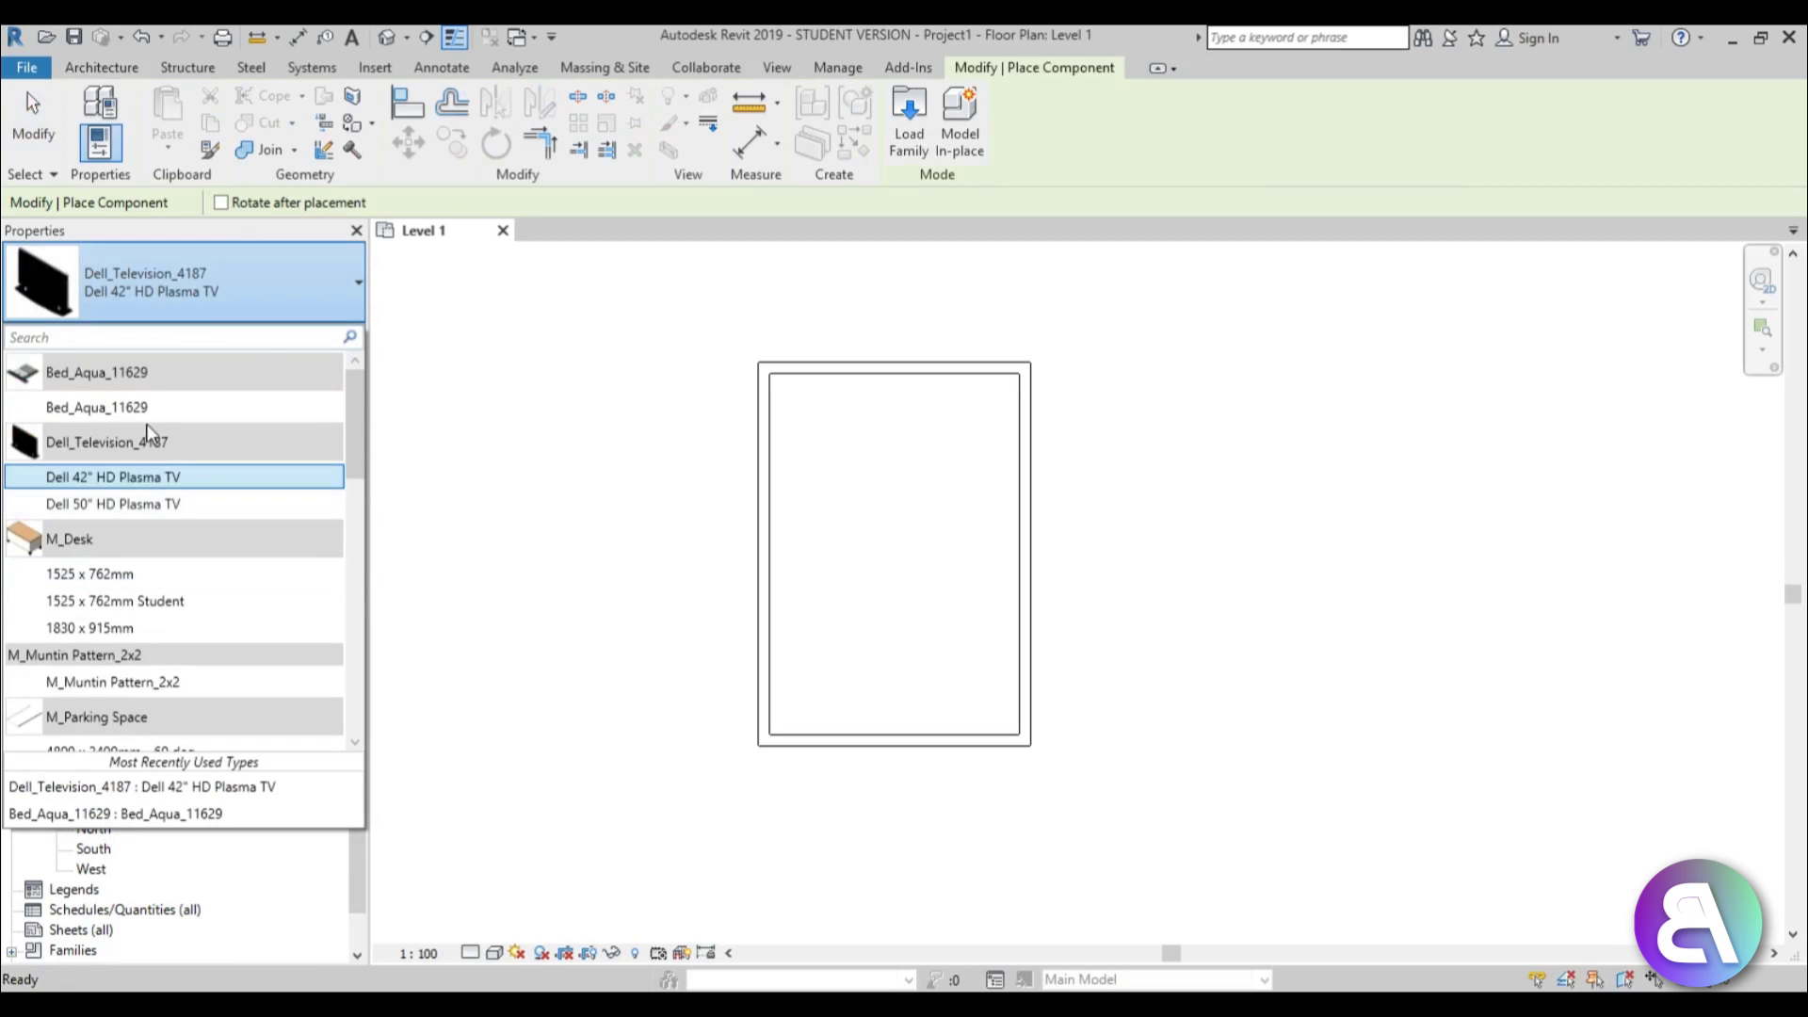
{"action": "left_click", "coordinate": [97, 407]}
{"action": "scroll", "coordinate": [979, 438], "scroll_direction": "up", "scroll_amount": 3}
{"action": "left_click", "coordinate": [896, 415]}
{"action": "key", "text": "Escape"}
{"action": "key", "text": "Escape"}
Align the bed's head edge flush with the top wall face
{"action": "scroll", "coordinate": [977, 394], "scroll_direction": "up", "scroll_amount": 4}
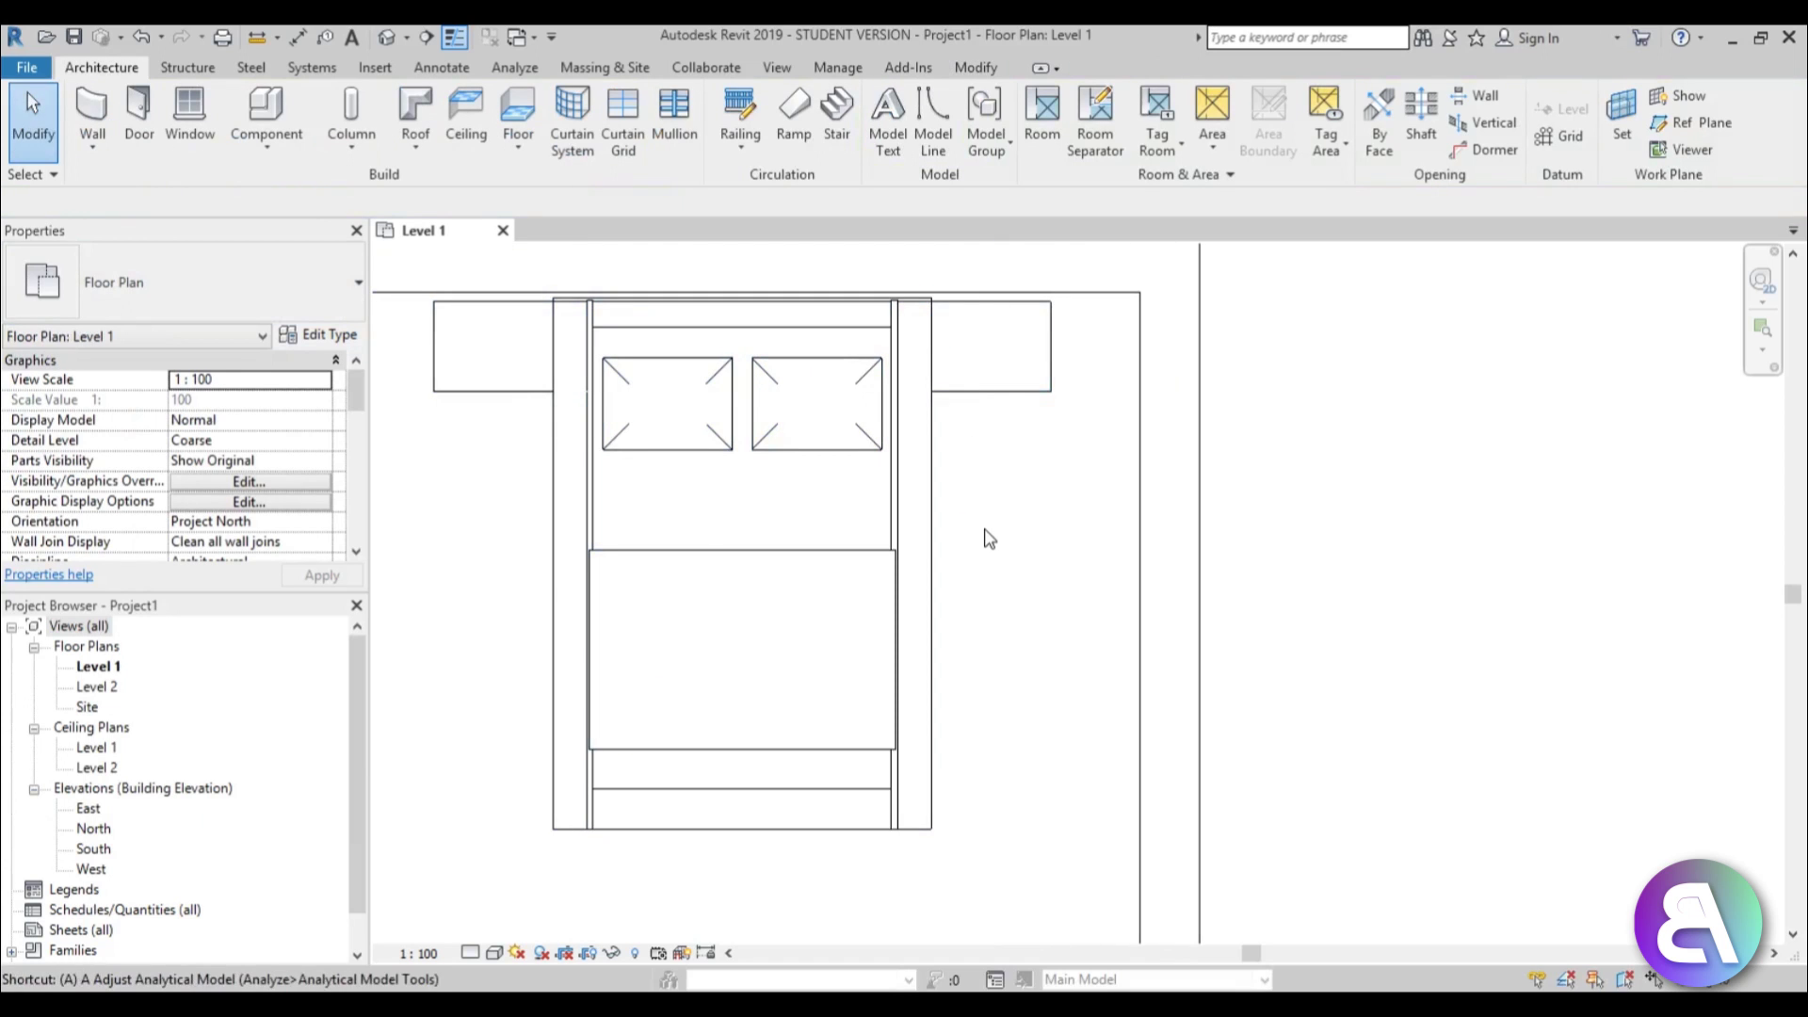
{"action": "key", "text": "a"}
{"action": "key", "text": "l"}
{"action": "left_click", "coordinate": [963, 293]}
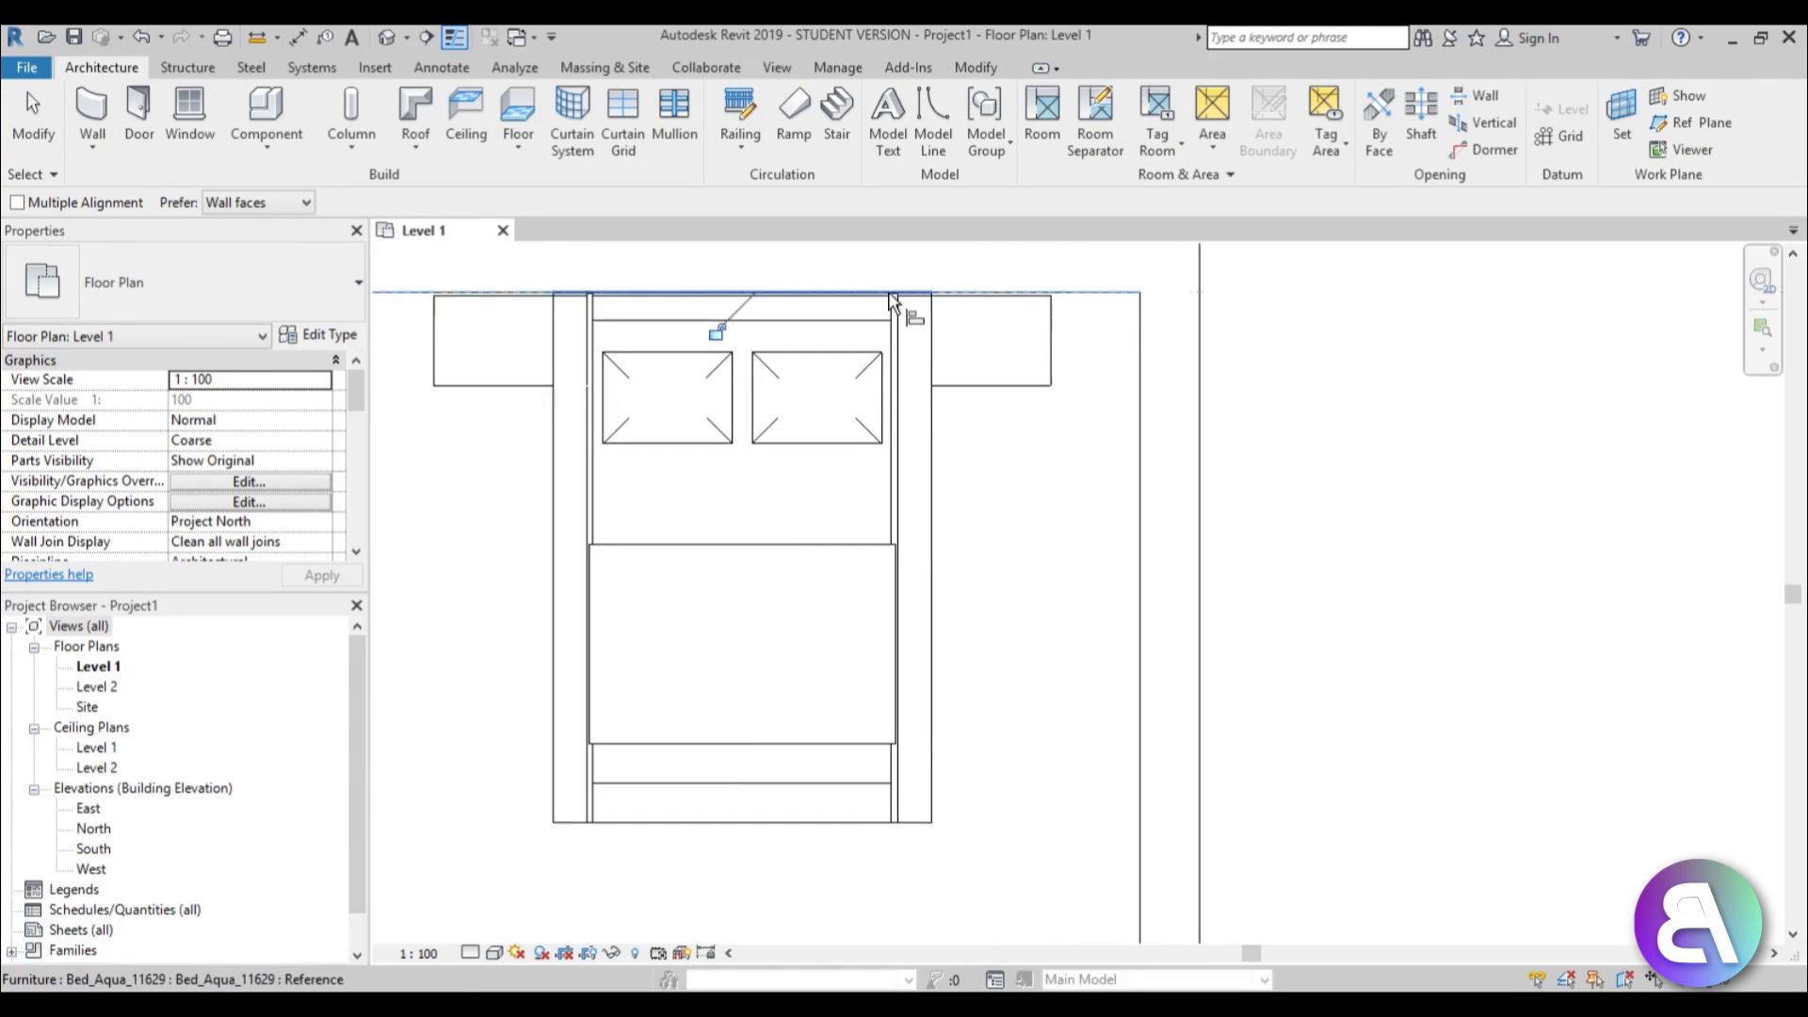
{"action": "left_click", "coordinate": [719, 315]}
{"action": "key", "text": "Escape"}
{"action": "key", "text": "Escape"}
Drag the left and bottom walls inward to shrink the room
{"action": "scroll", "coordinate": [1009, 481], "scroll_direction": "down", "scroll_amount": 3}
{"action": "scroll", "coordinate": [847, 621], "scroll_direction": "down", "scroll_amount": 2}
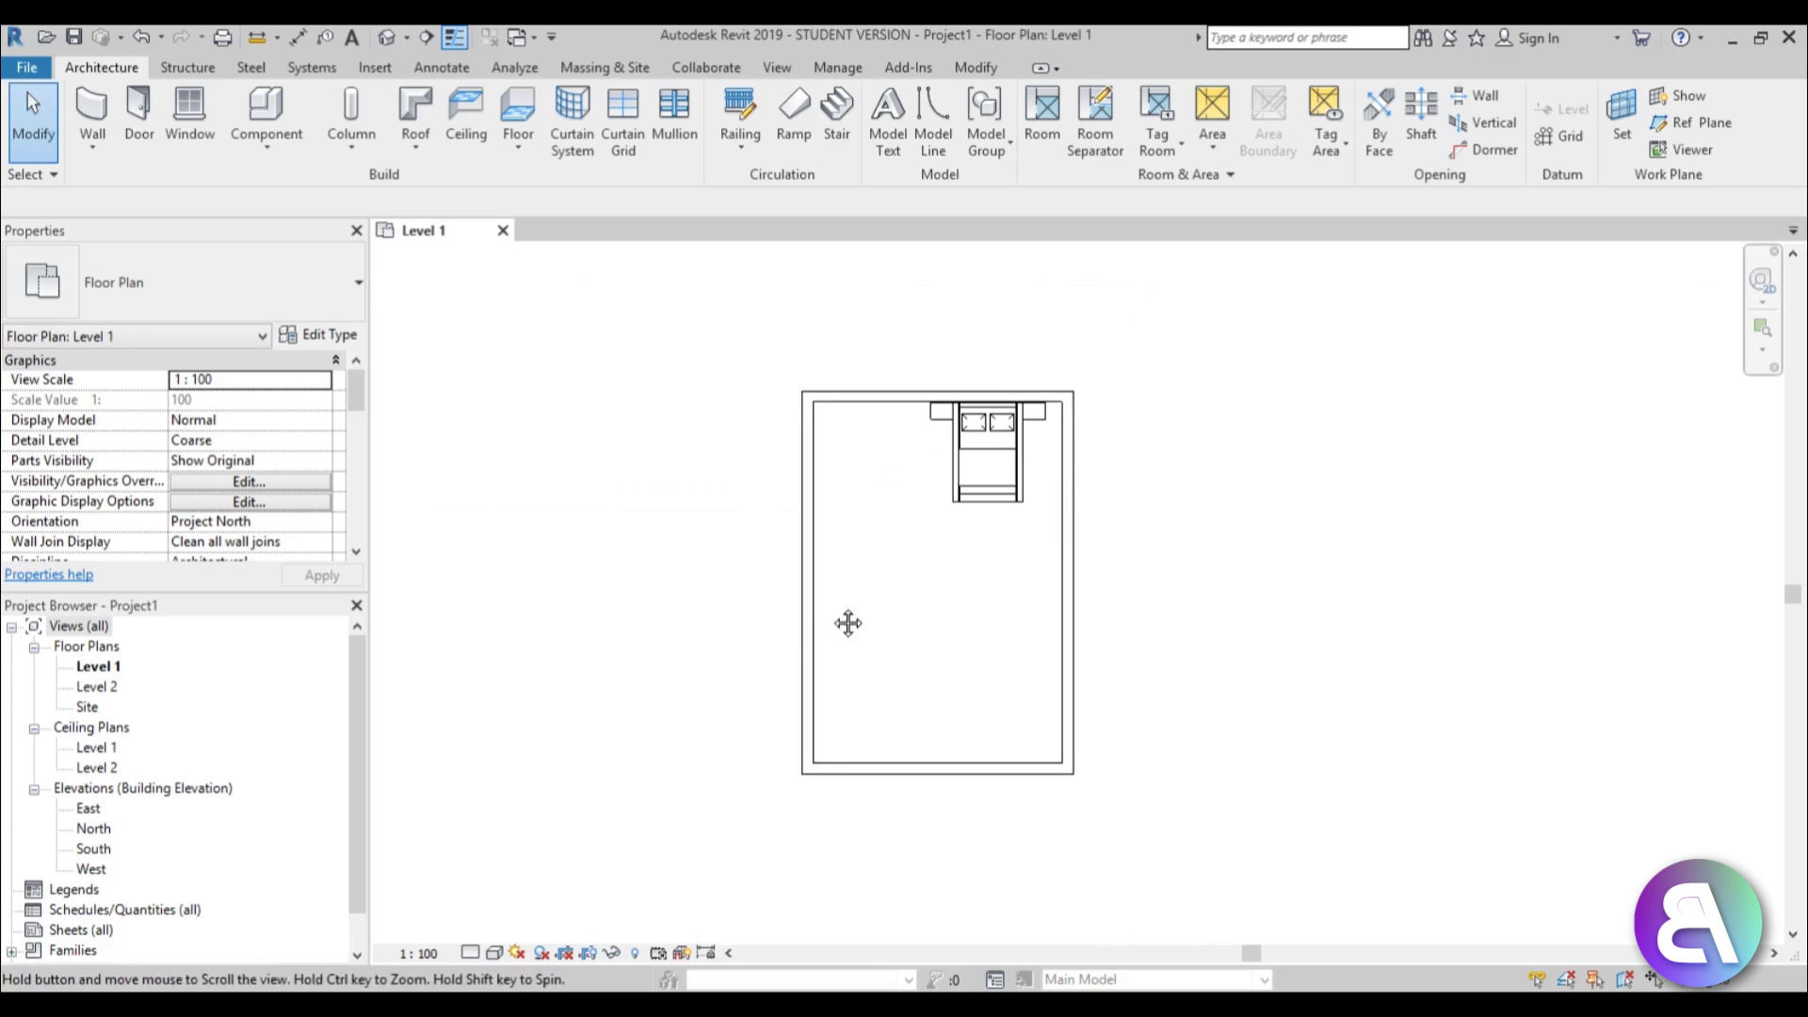
{"action": "scroll", "coordinate": [759, 553], "scroll_direction": "up", "scroll_amount": 1}
{"action": "left_click_drag", "start_coordinate": [763, 553], "coordinate": [848, 555]}
{"action": "left_click_drag", "start_coordinate": [976, 807], "coordinate": [937, 535]}
{"action": "key", "text": "Escape"}
{"action": "scroll", "coordinate": [1002, 471], "scroll_direction": "up", "scroll_amount": 2}
{"action": "middle_click_drag", "start_coordinate": [983, 545], "coordinate": [926, 664]}
{"action": "left_click_drag", "start_coordinate": [945, 734], "coordinate": [942, 705]}
{"action": "scroll", "coordinate": [1087, 471], "scroll_direction": "down", "scroll_amount": 1}
{"action": "middle_click_drag", "start_coordinate": [1057, 607], "coordinate": [944, 679]}
Change the right wall to a Storefront curtain wall
{"action": "scroll", "coordinate": [945, 680], "scroll_direction": "up", "scroll_amount": 1}
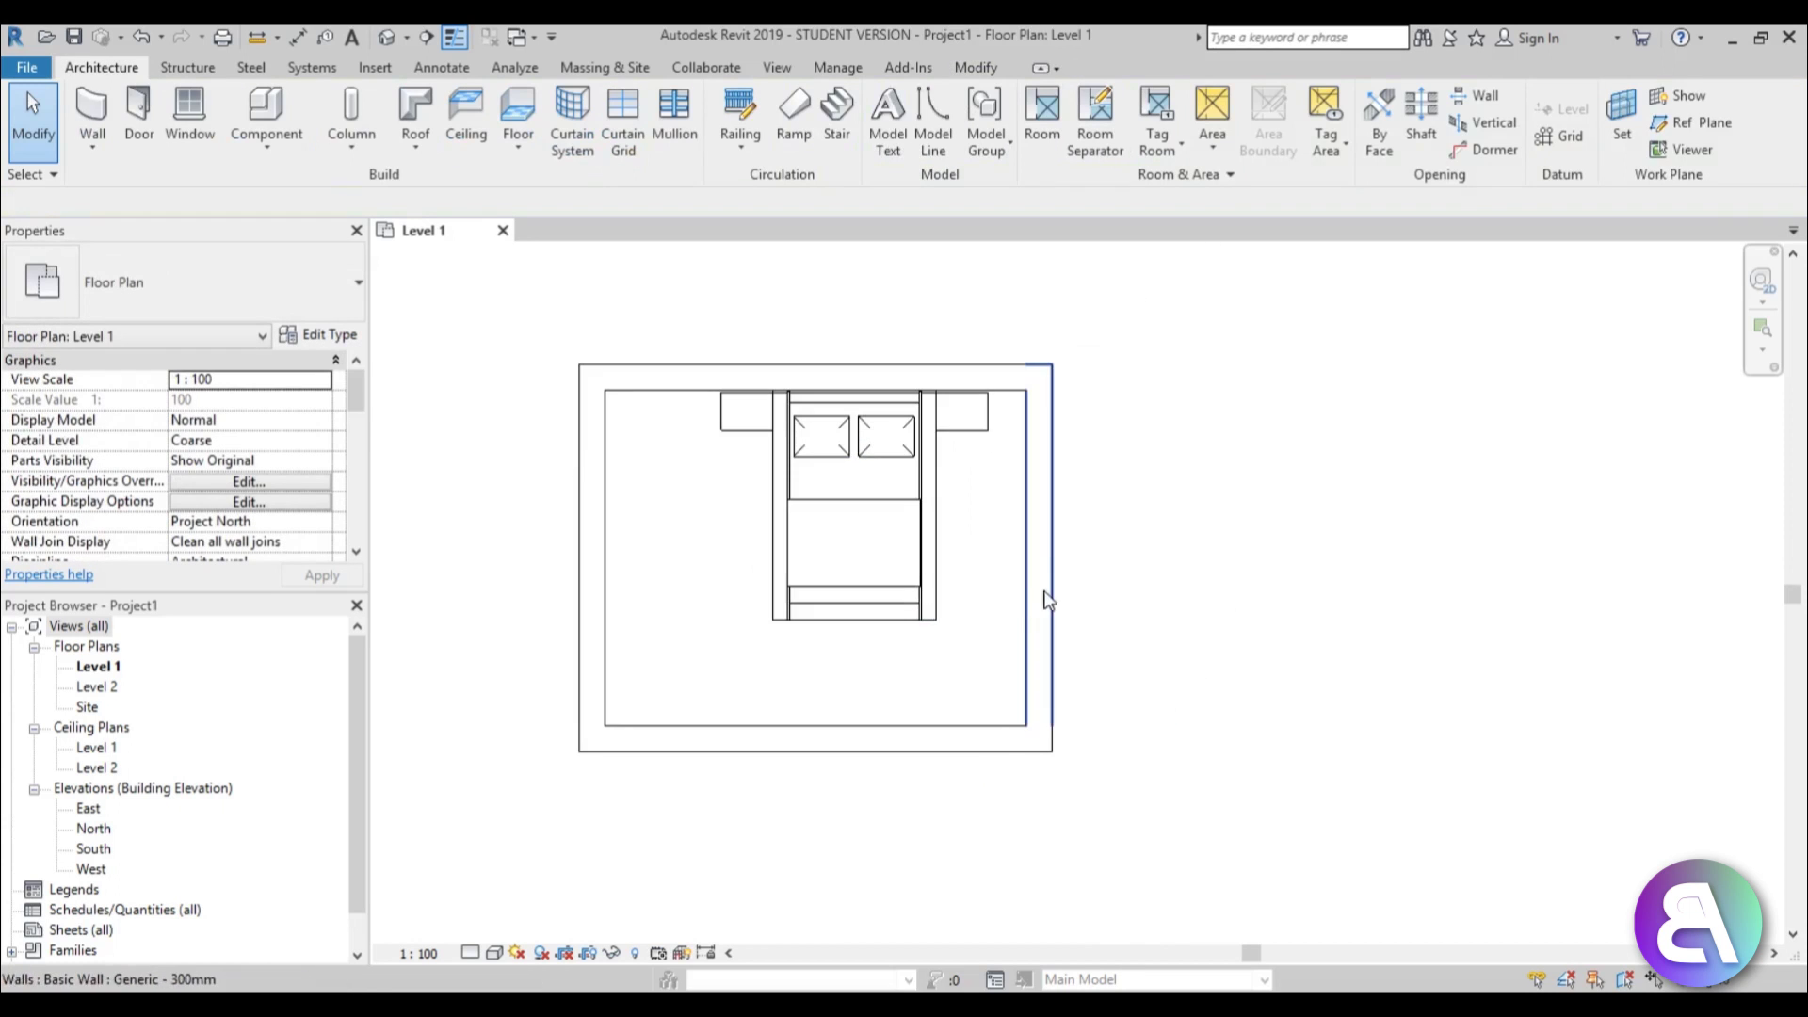
{"action": "left_click", "coordinate": [1039, 593]}
{"action": "left_click", "coordinate": [212, 283]}
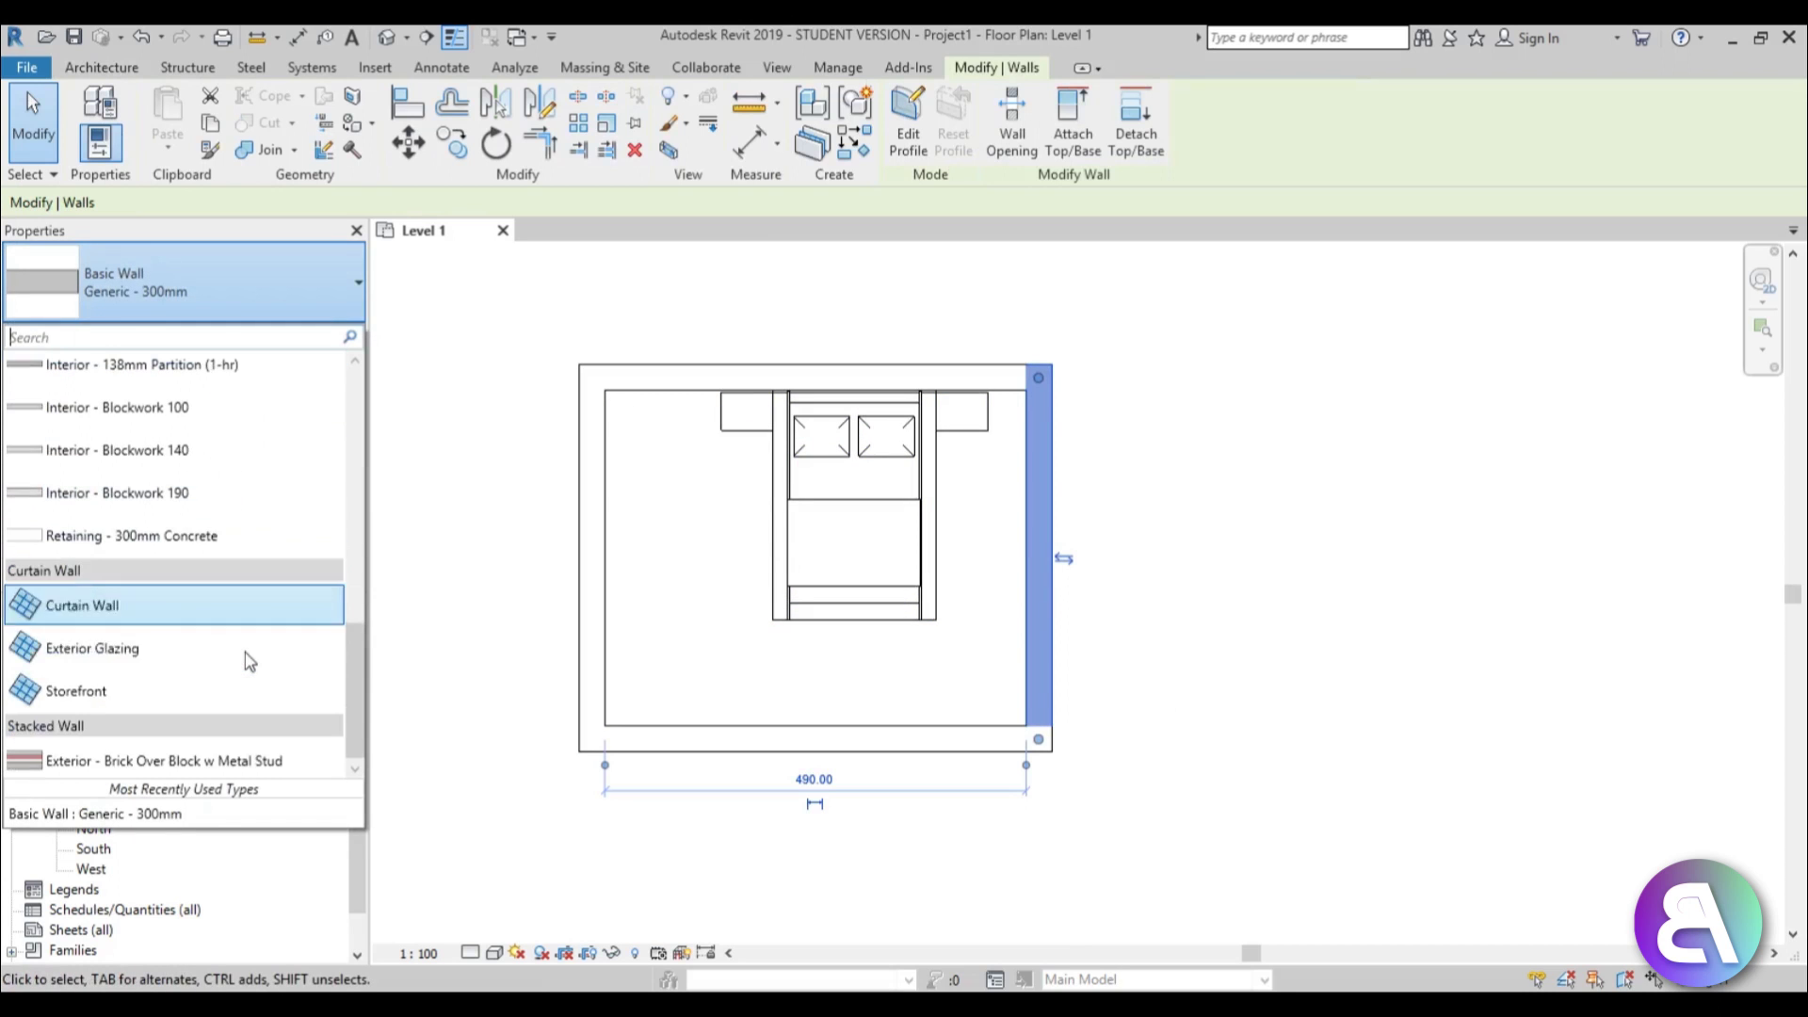
{"action": "left_click", "coordinate": [153, 690]}
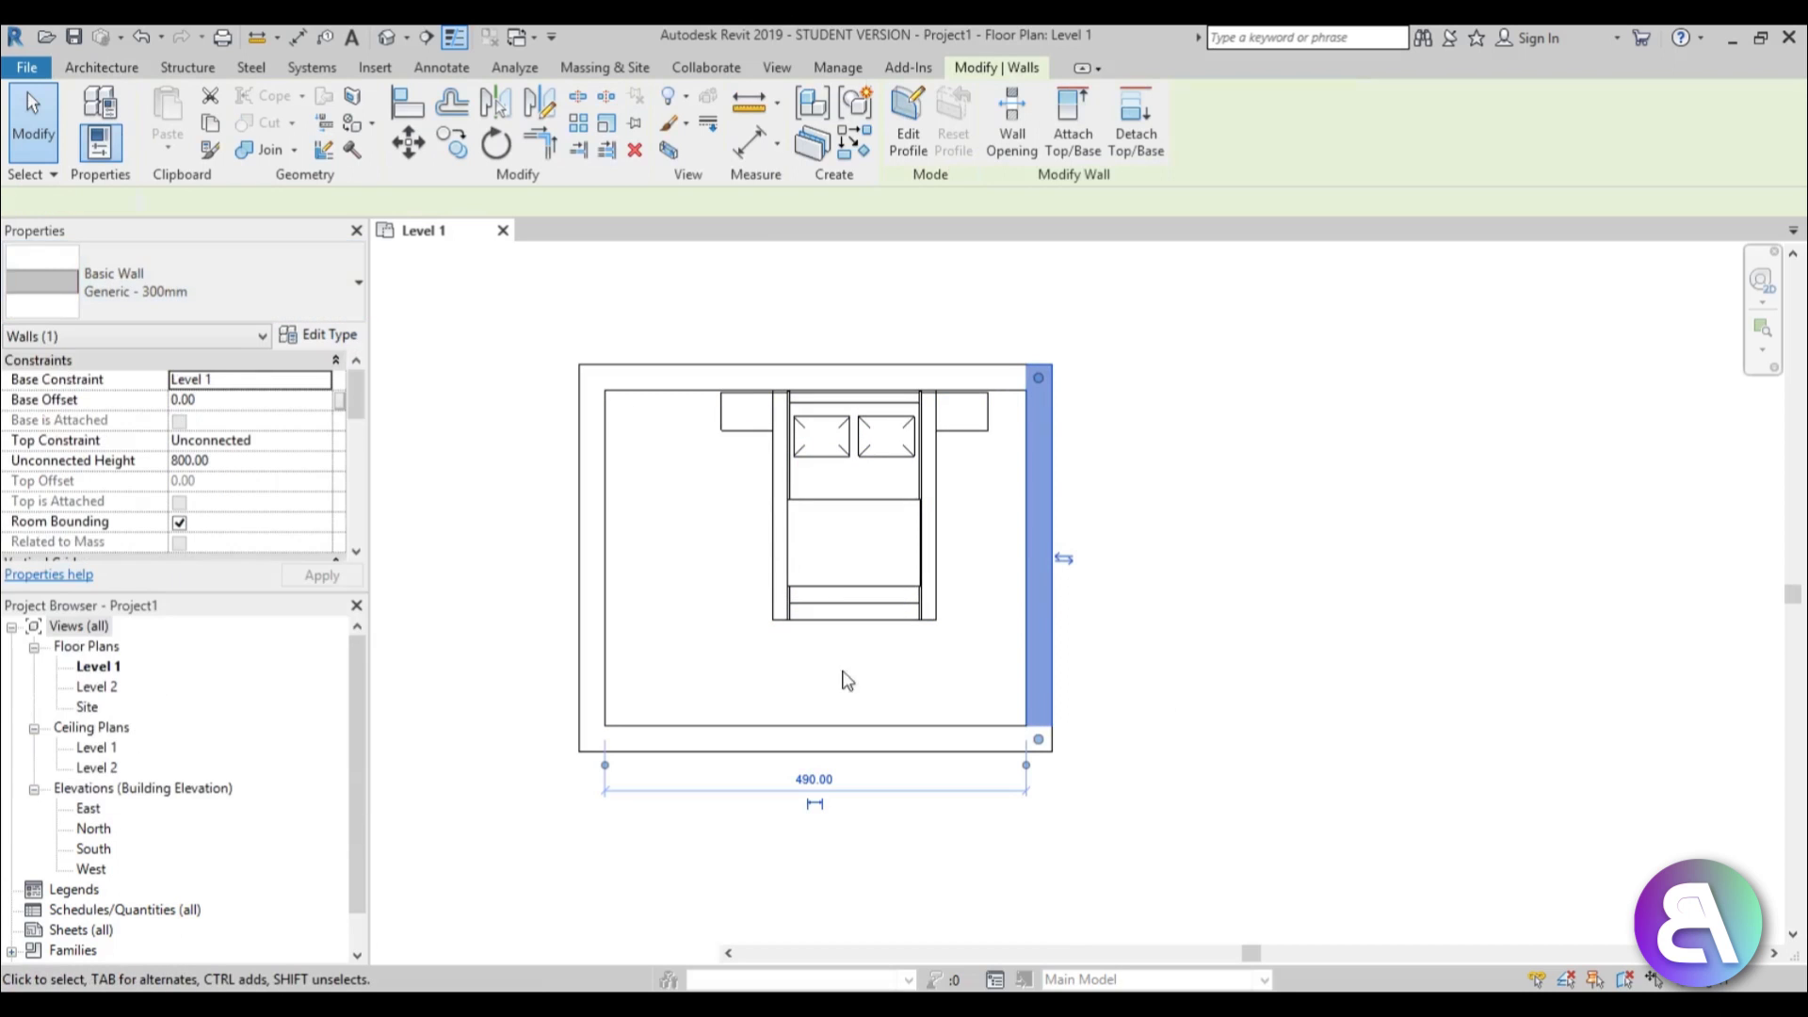
Set the top constraint of all four room walls to Level 2
{"action": "key", "text": "Tab"}
{"action": "left_click", "coordinate": [773, 744]}
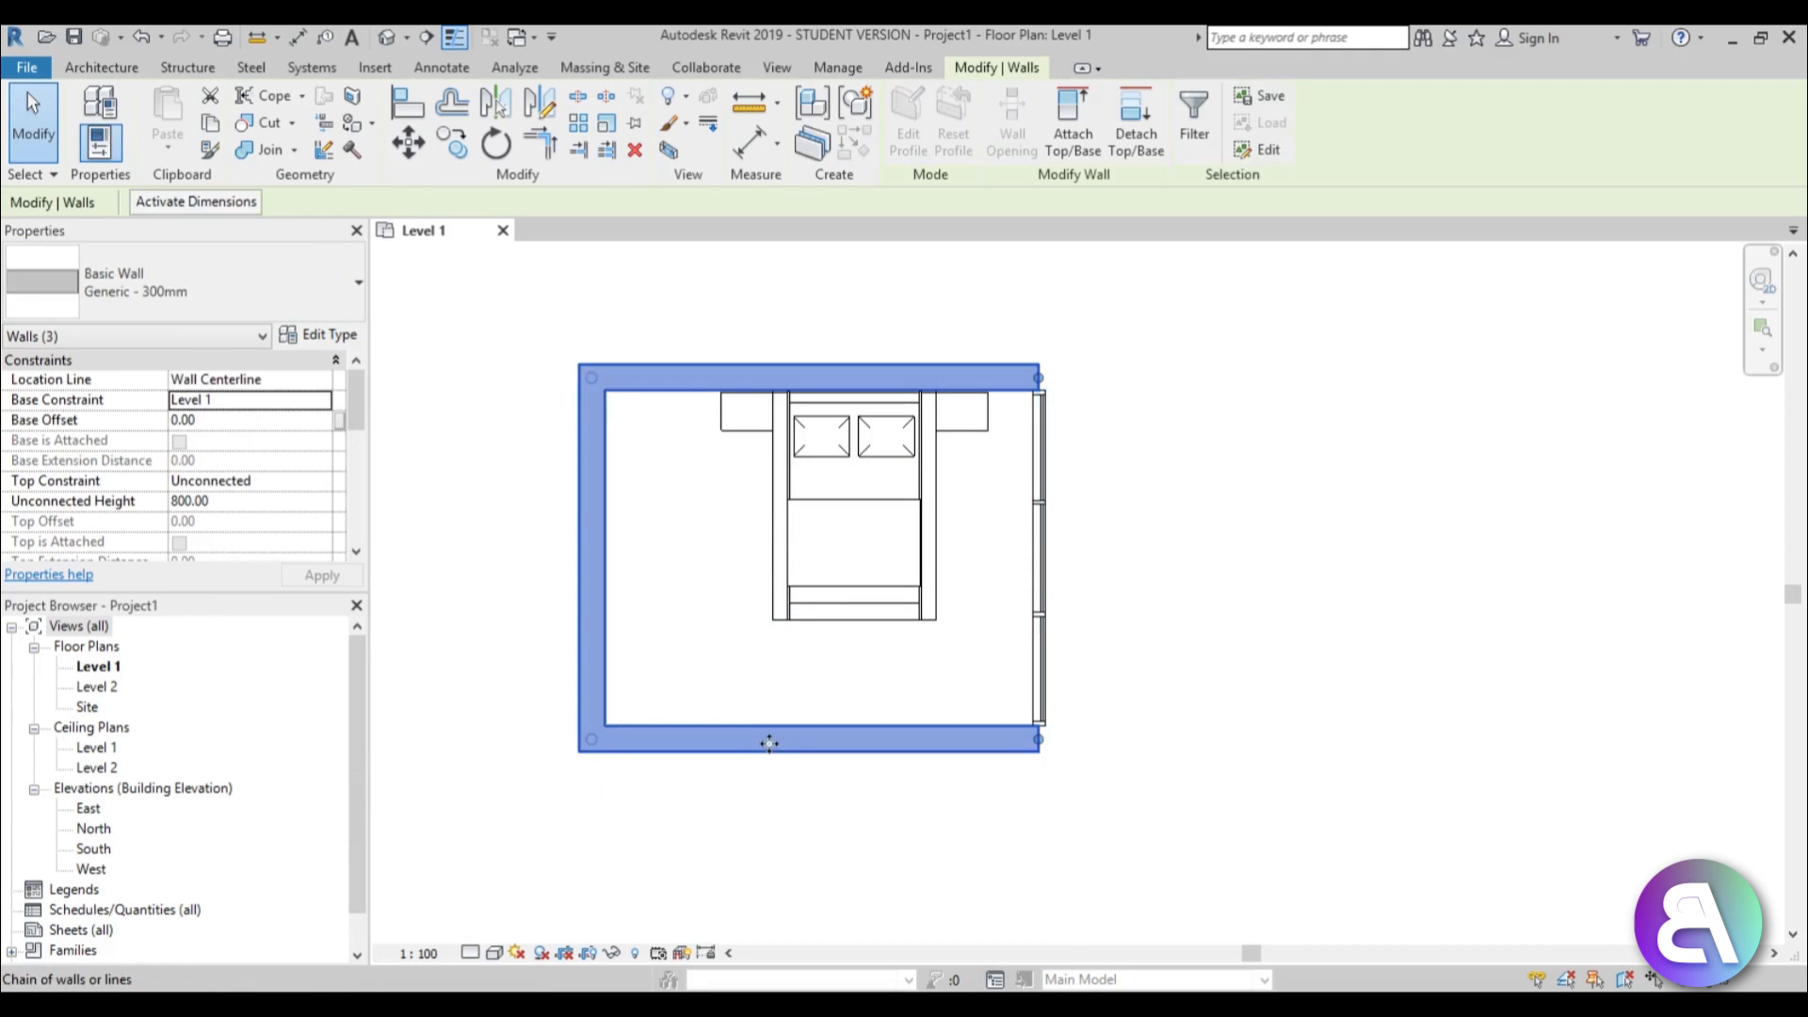
{"action": "left_click", "coordinate": [1039, 659], "text": "ctrl"}
{"action": "left_click", "coordinate": [322, 440]}
{"action": "left_click", "coordinate": [322, 441]}
{"action": "left_click", "coordinate": [261, 493]}
{"action": "left_click", "coordinate": [321, 576]}
{"action": "left_click", "coordinate": [737, 652]}
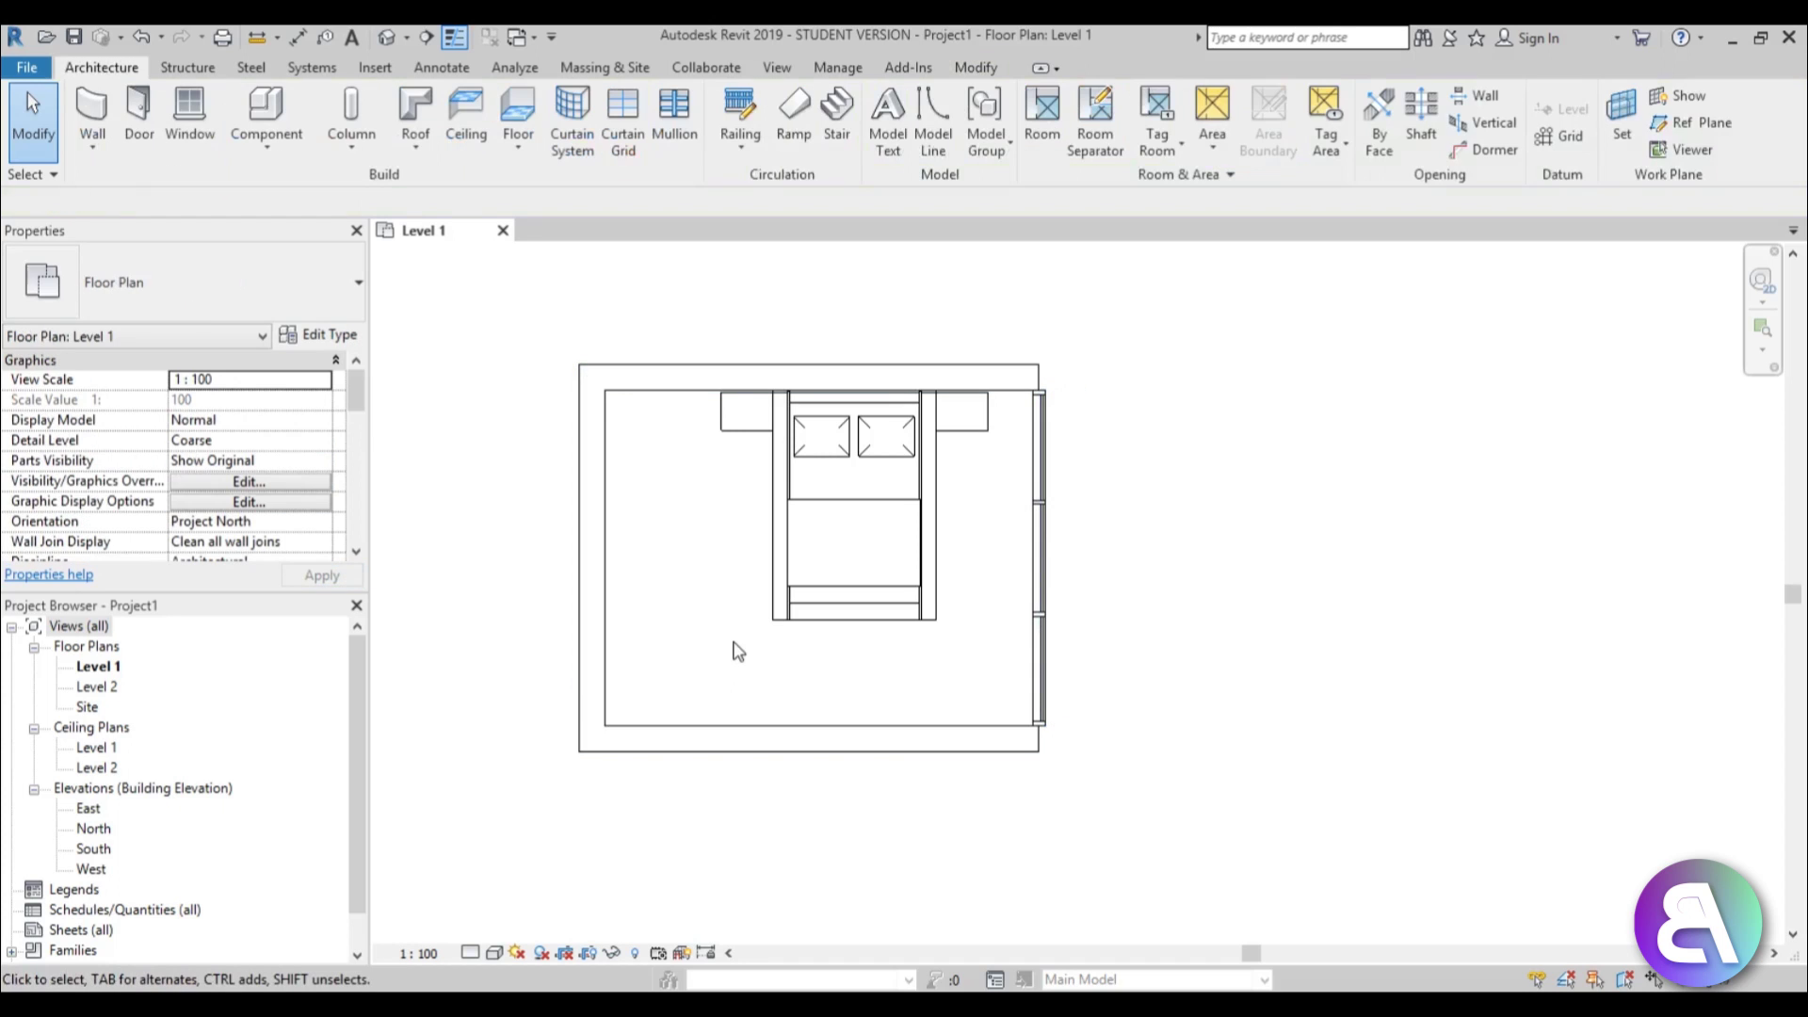
Set Level 2 to 300 in the South elevation, then open the Level 1 plan
{"action": "double_click", "coordinate": [93, 849]}
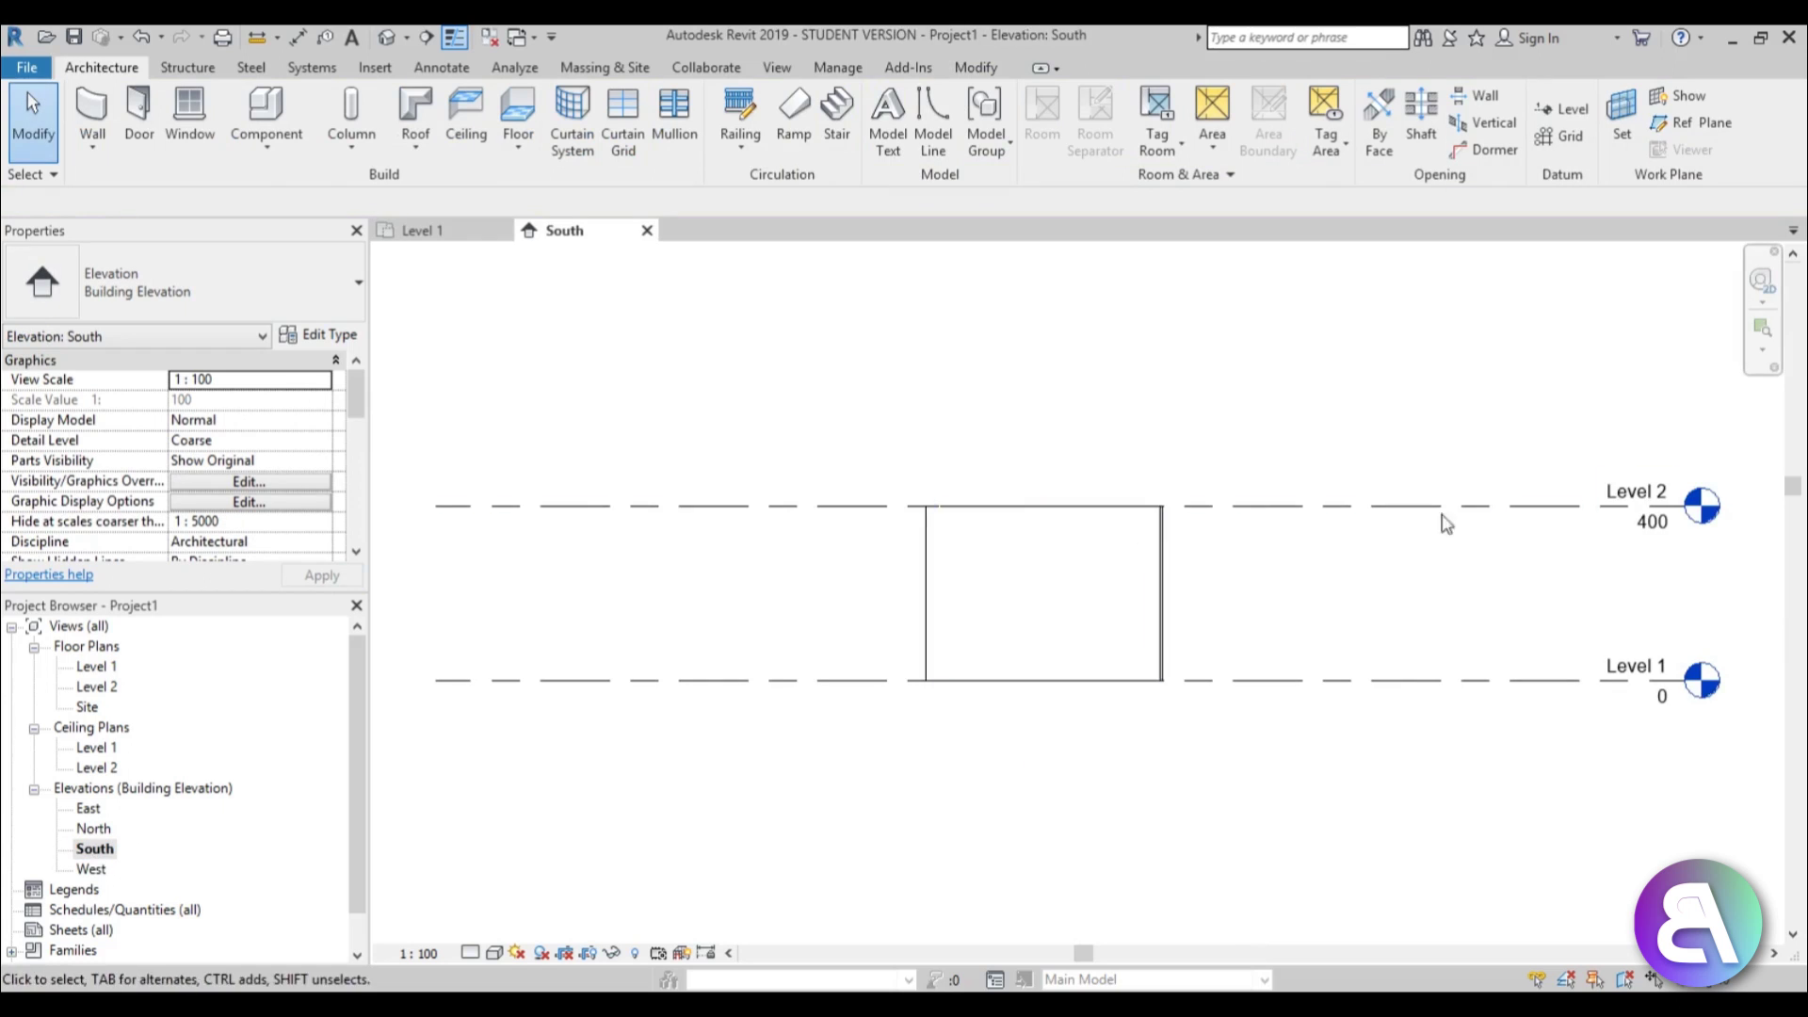
{"action": "double_click", "coordinate": [1656, 525]}
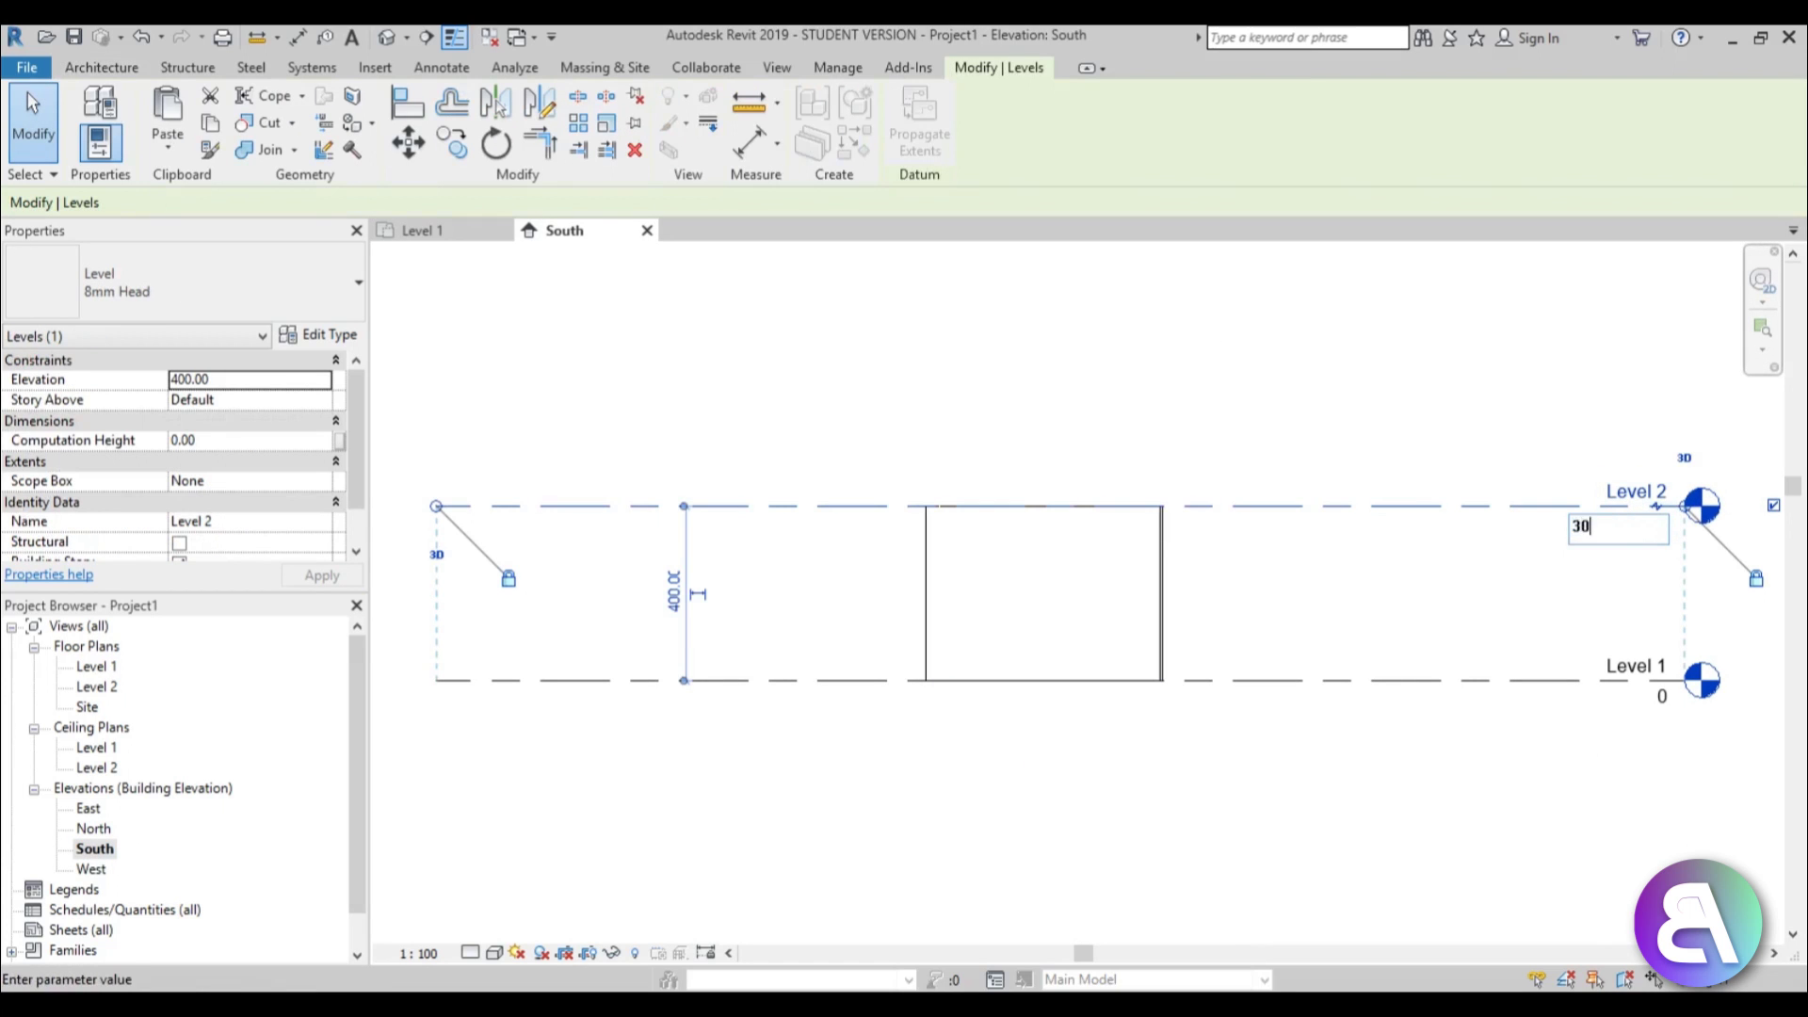
{"action": "key", "text": "Return"}
{"action": "left_click", "coordinate": [1313, 323]}
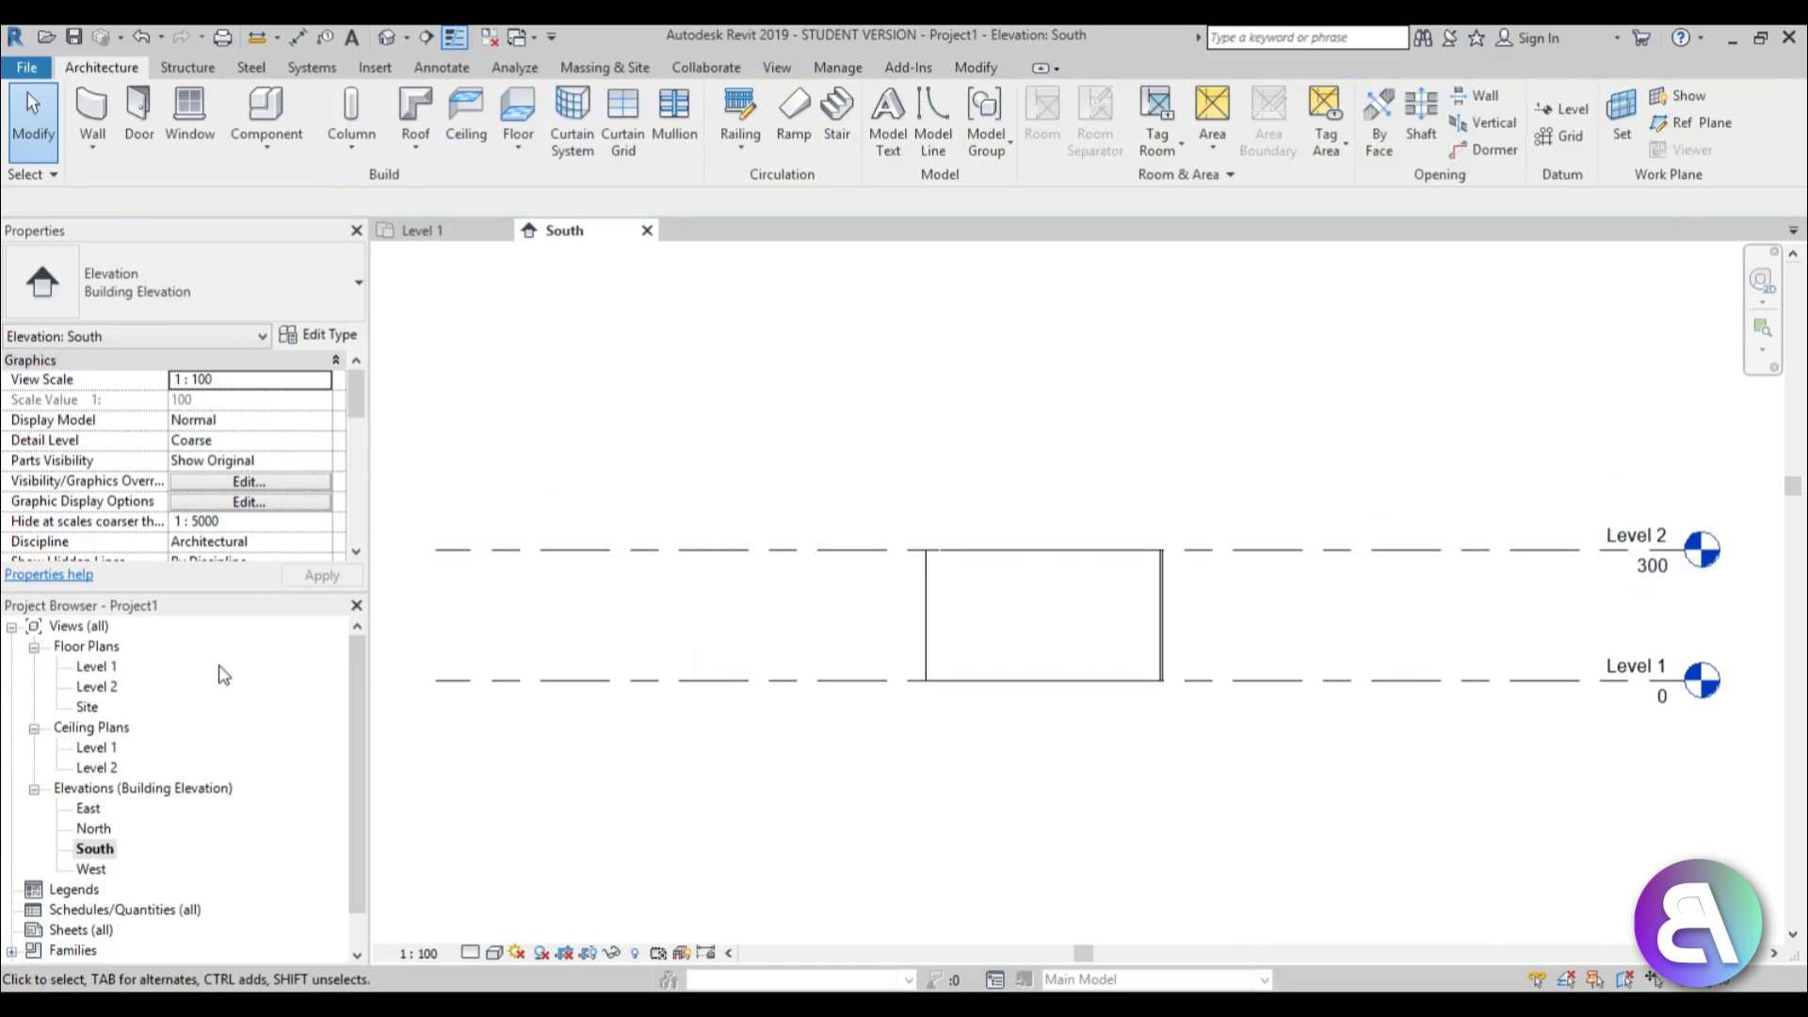
{"action": "double_click", "coordinate": [93, 667]}
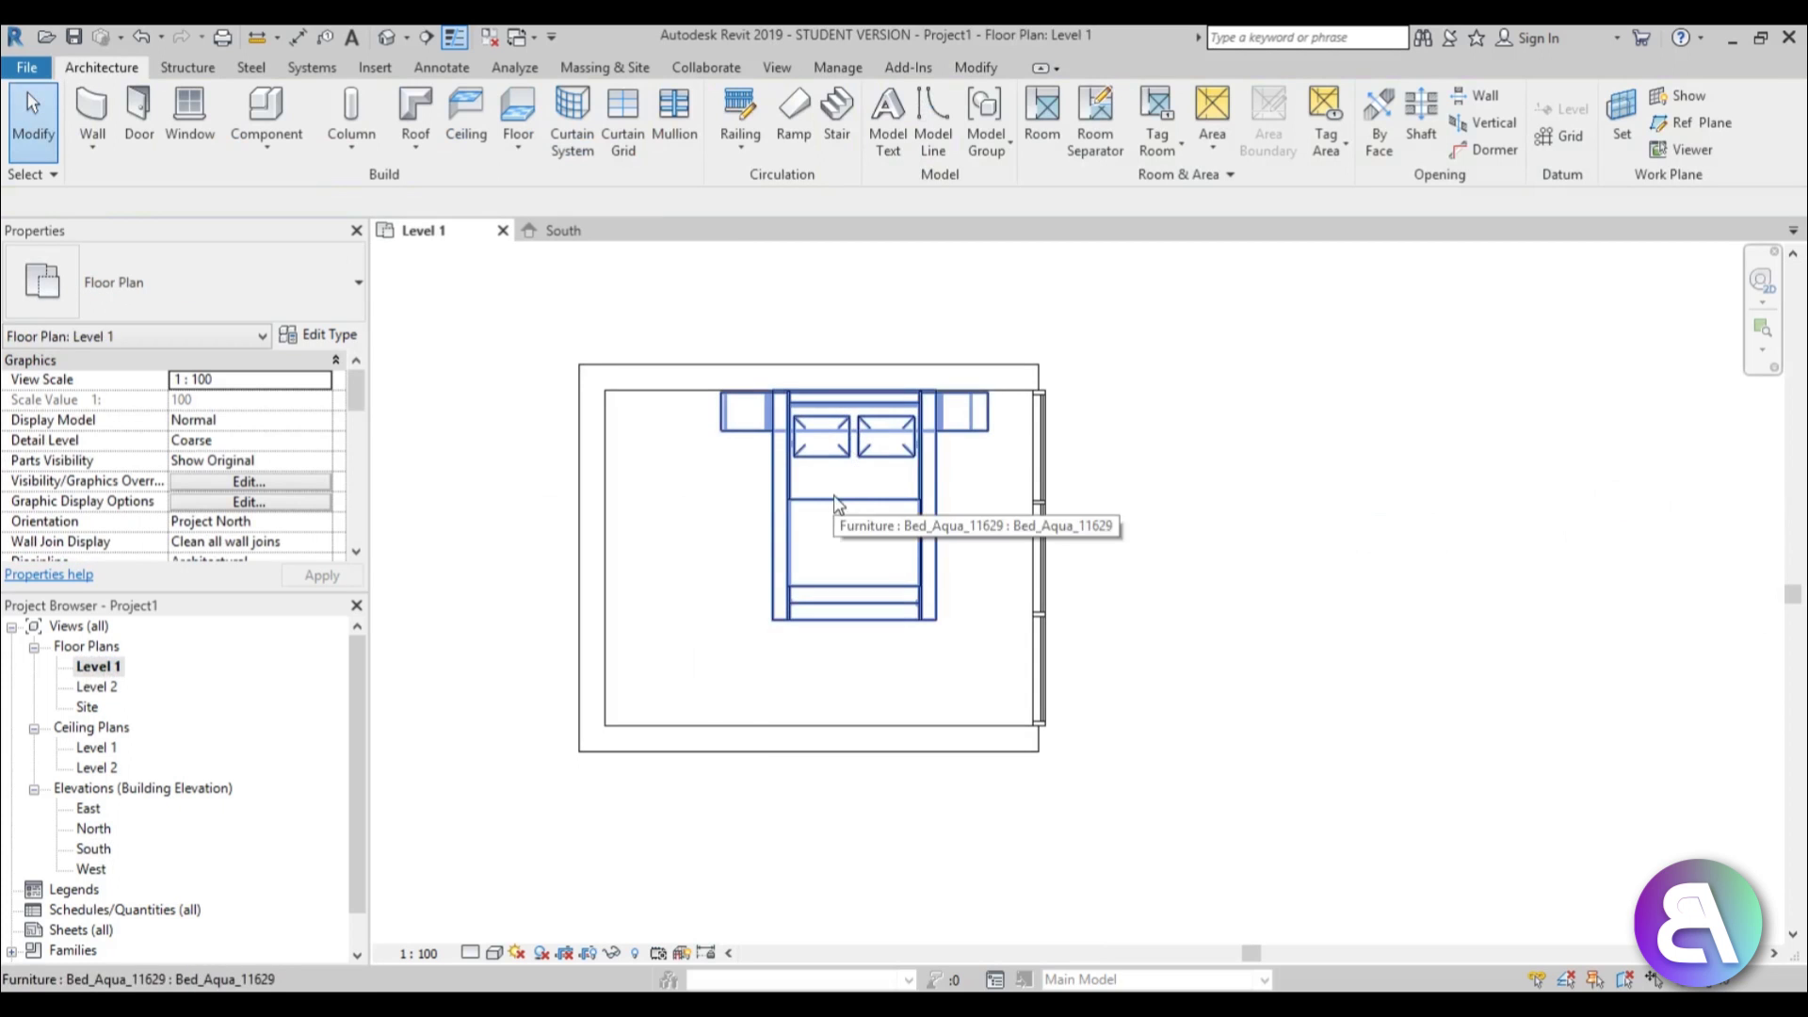
Move the left wall inward to an 80 distance
{"action": "left_click", "coordinate": [545, 475]}
{"action": "left_click_drag", "start_coordinate": [553, 477], "coordinate": [589, 476]}
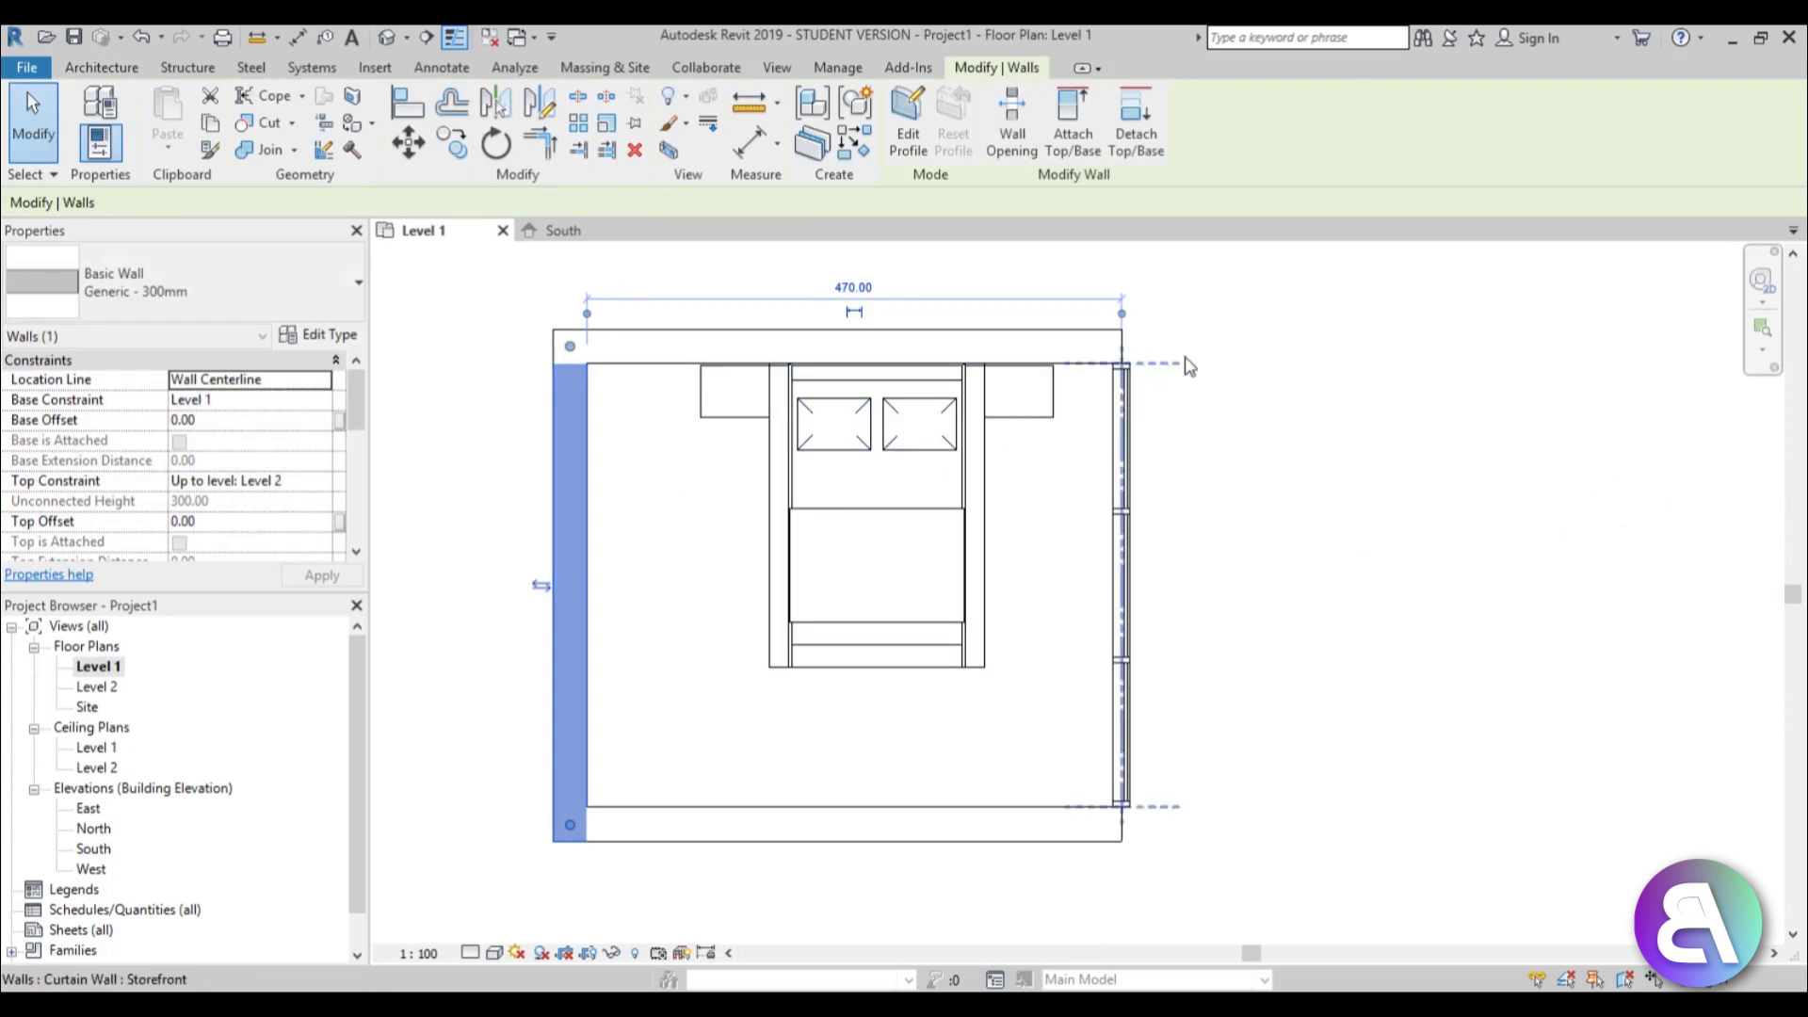
{"action": "left_click_drag", "start_coordinate": [1113, 320], "coordinate": [701, 325]}
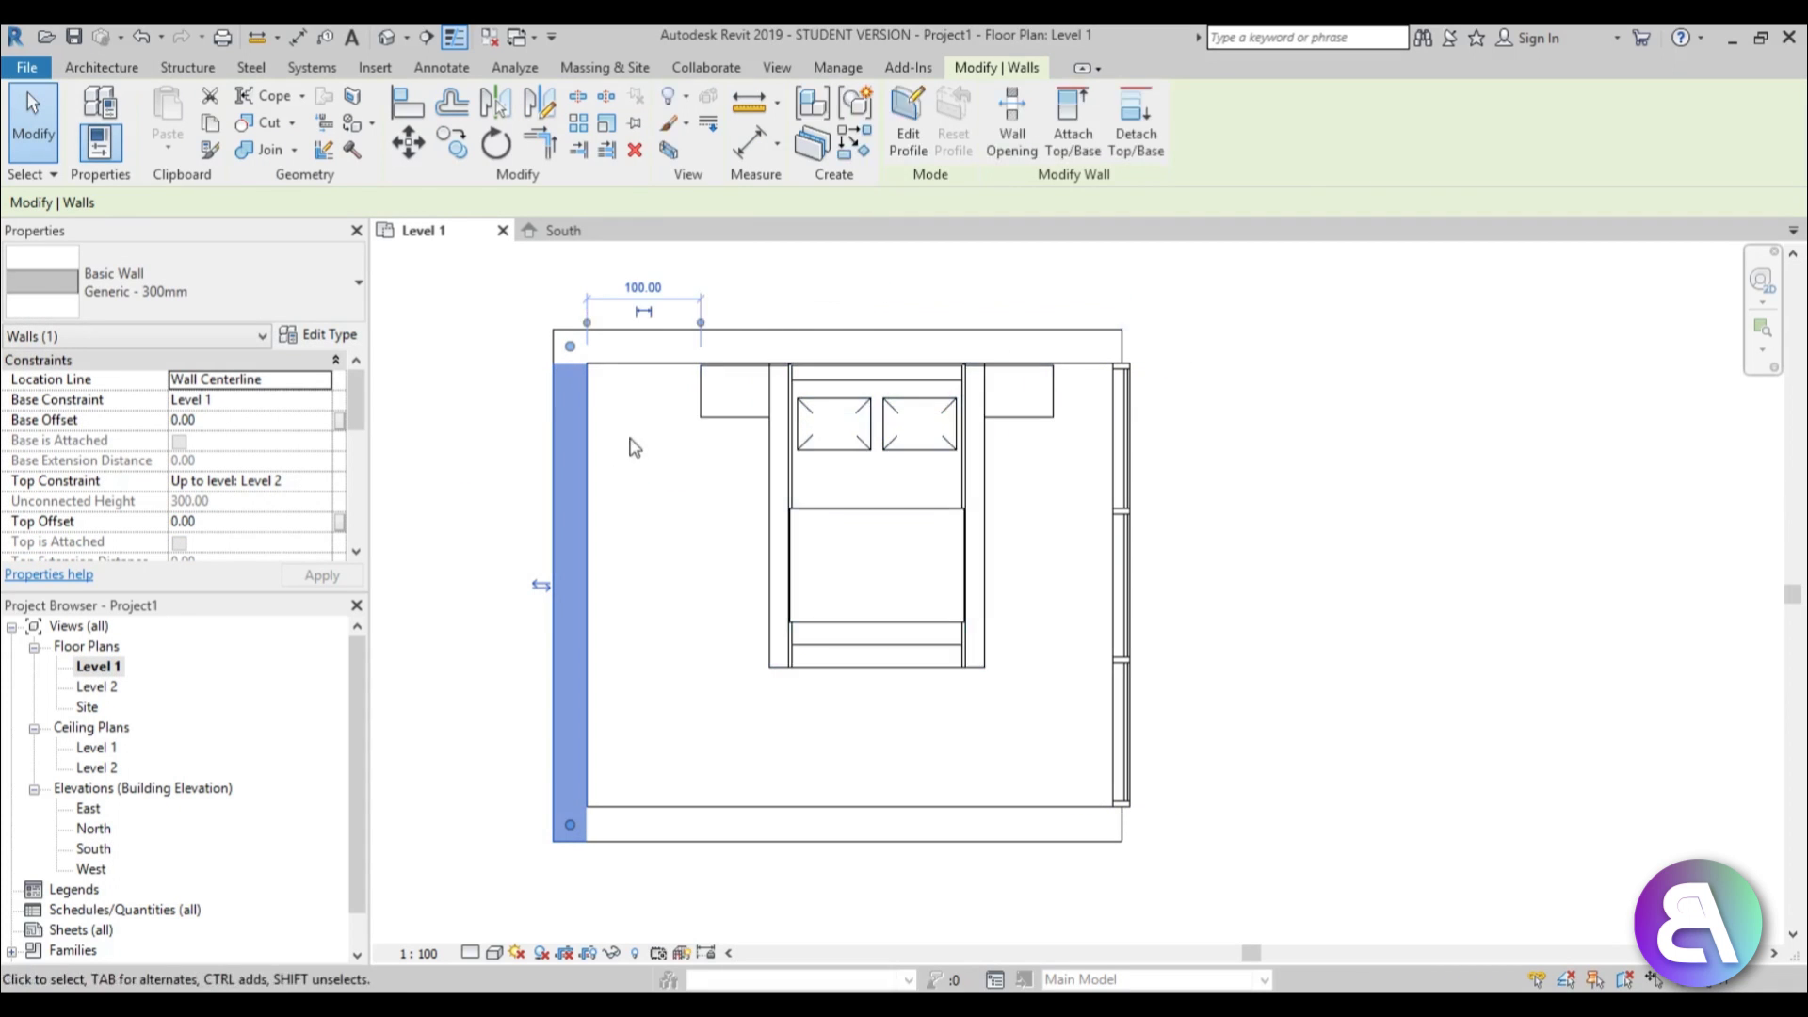
{"action": "left_click", "coordinate": [640, 288]}
{"action": "type", "text": "80"}
{"action": "key", "text": "Return"}
{"action": "left_click", "coordinate": [458, 384]}
{"action": "scroll", "coordinate": [816, 423], "scroll_direction": "down", "scroll_amount": 1}
{"action": "scroll", "coordinate": [848, 565], "scroll_direction": "up", "scroll_amount": 2}
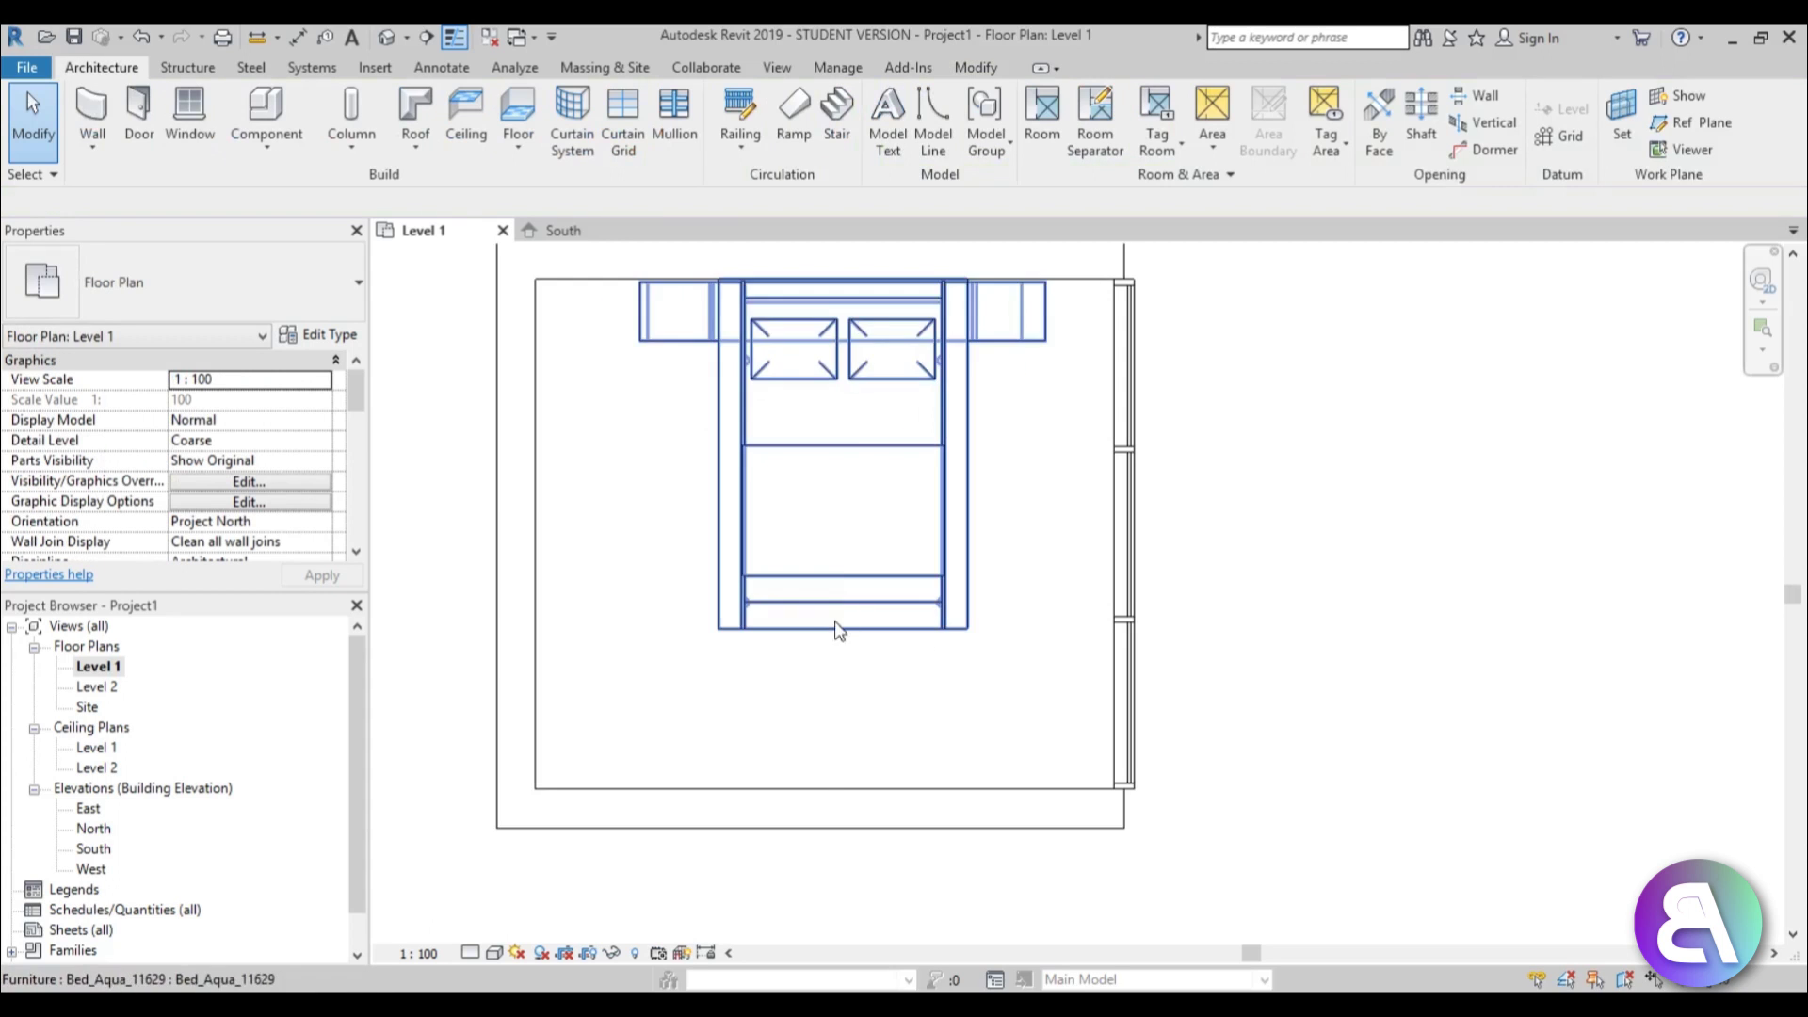
Measure the bottom wall from the bed's foot and begin entering 120
{"action": "left_click", "coordinate": [859, 800]}
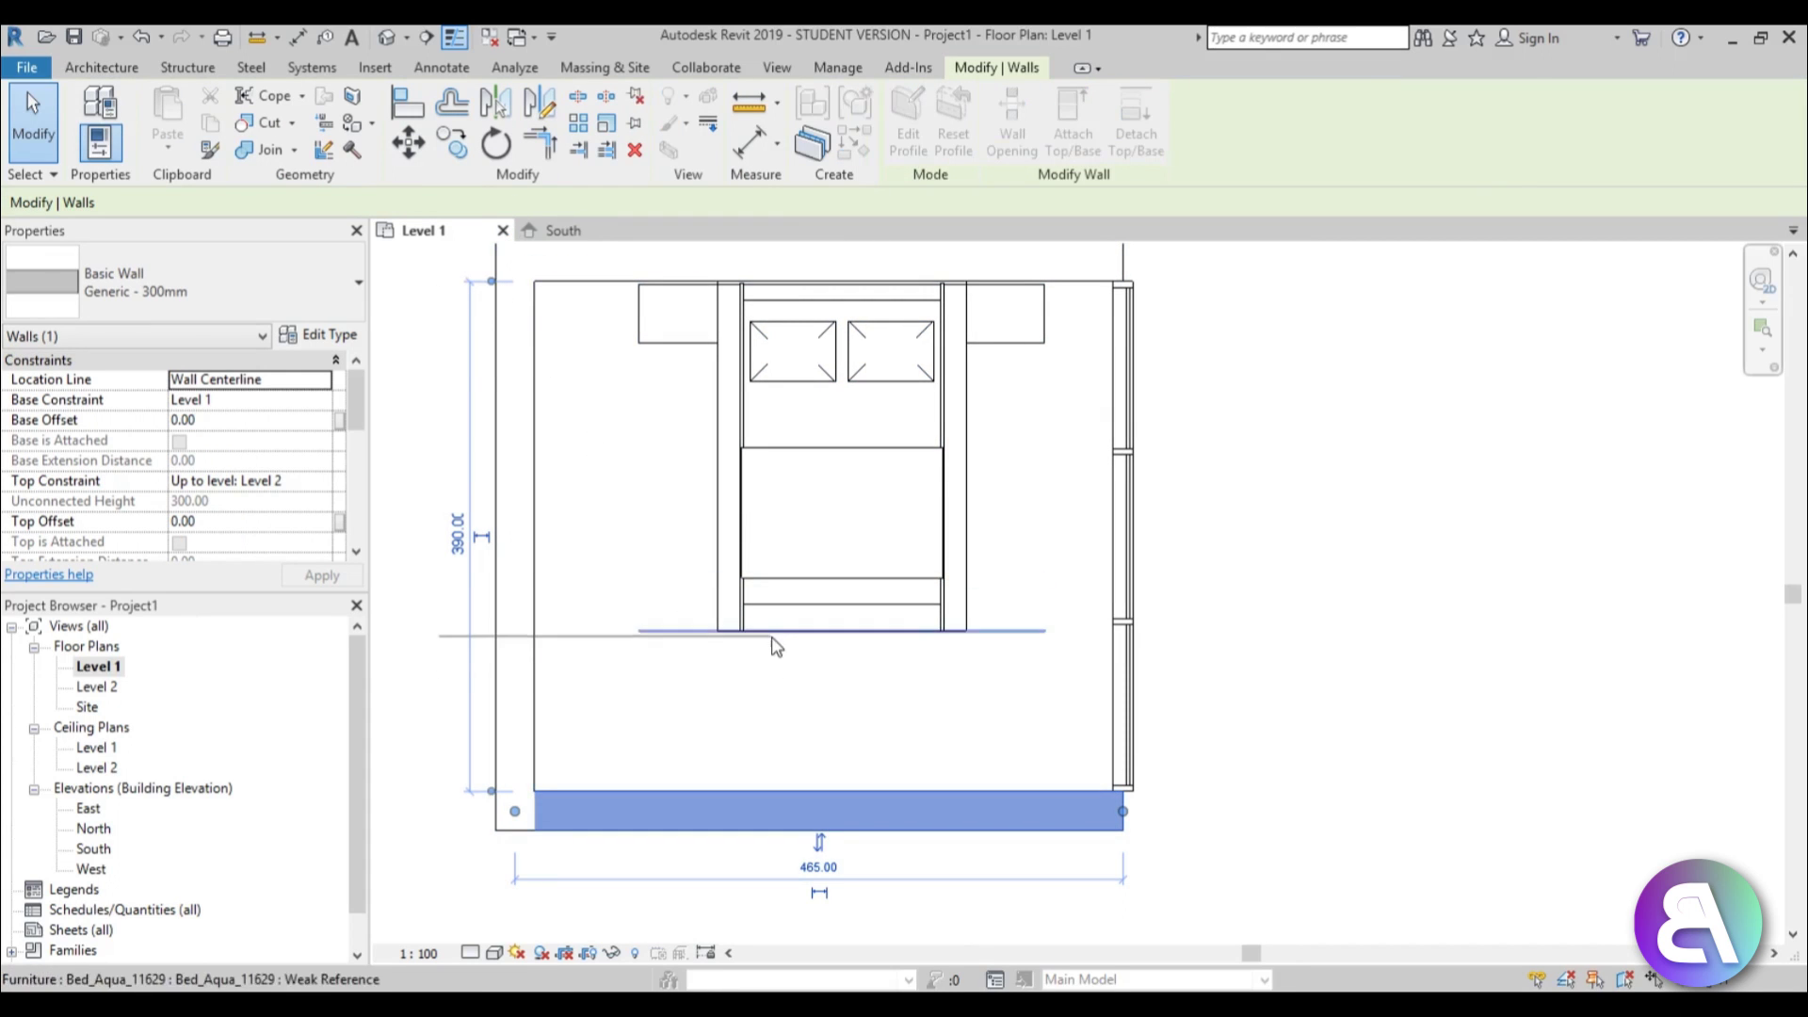
{"action": "left_click_drag", "start_coordinate": [774, 646], "coordinate": [772, 633]}
{"action": "left_click", "coordinate": [458, 713]}
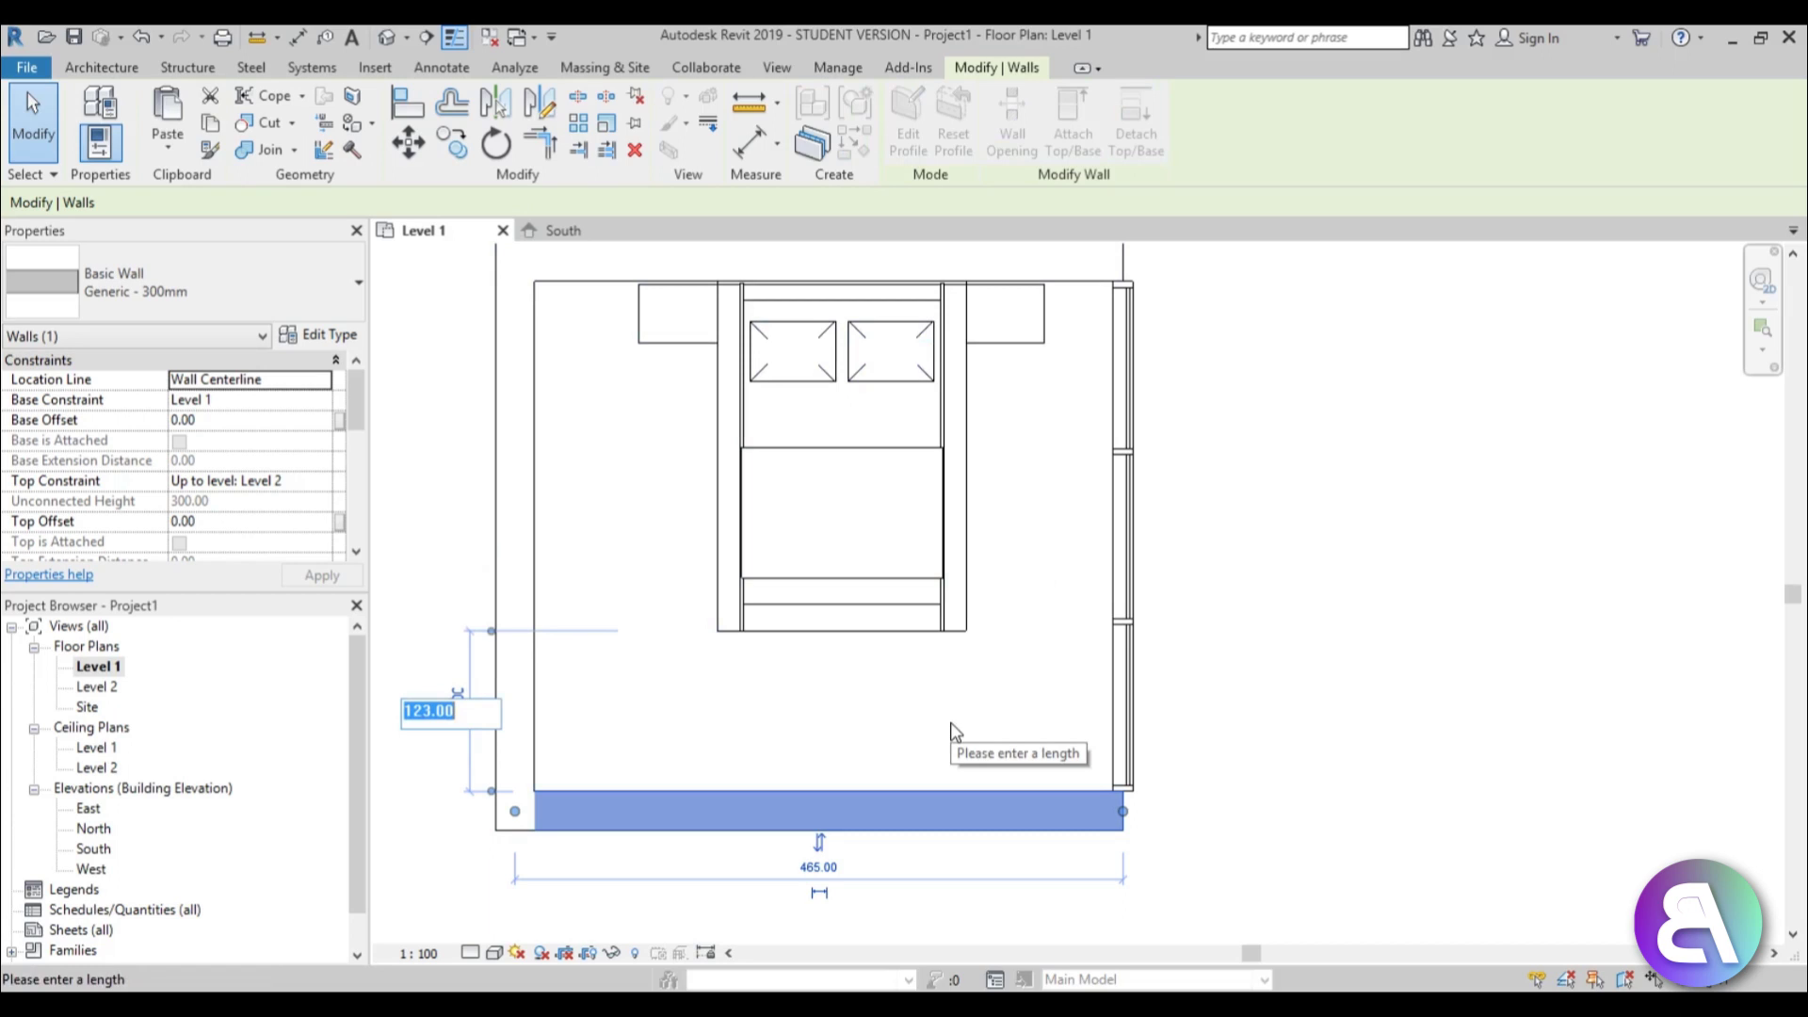
{"action": "type", "text": "12"}
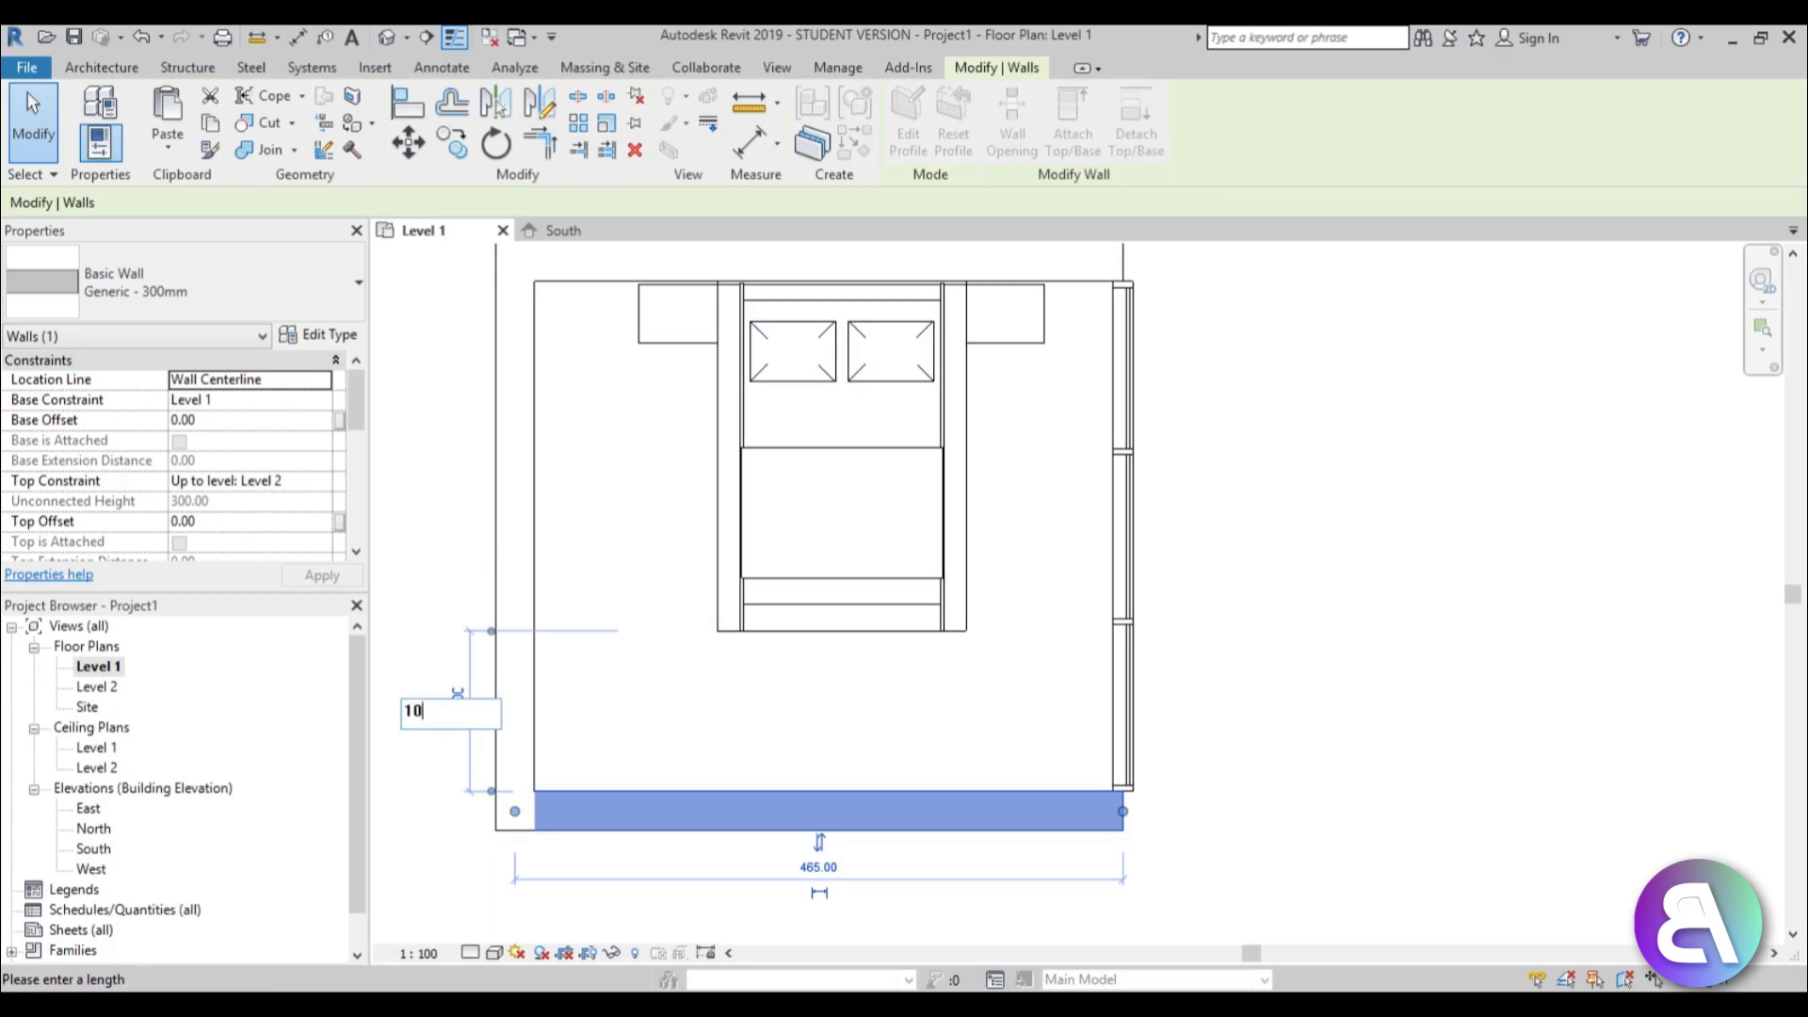
{"action": "type", "text": "0.0"}
{"action": "key", "text": "BackSpace"}
{"action": "key", "text": "BackSpace"}
Set the bottom wall 120 from the bed's foot
{"action": "type", "text": "20"}
{"action": "key", "text": "Return"}
{"action": "left_click", "coordinate": [584, 760]}
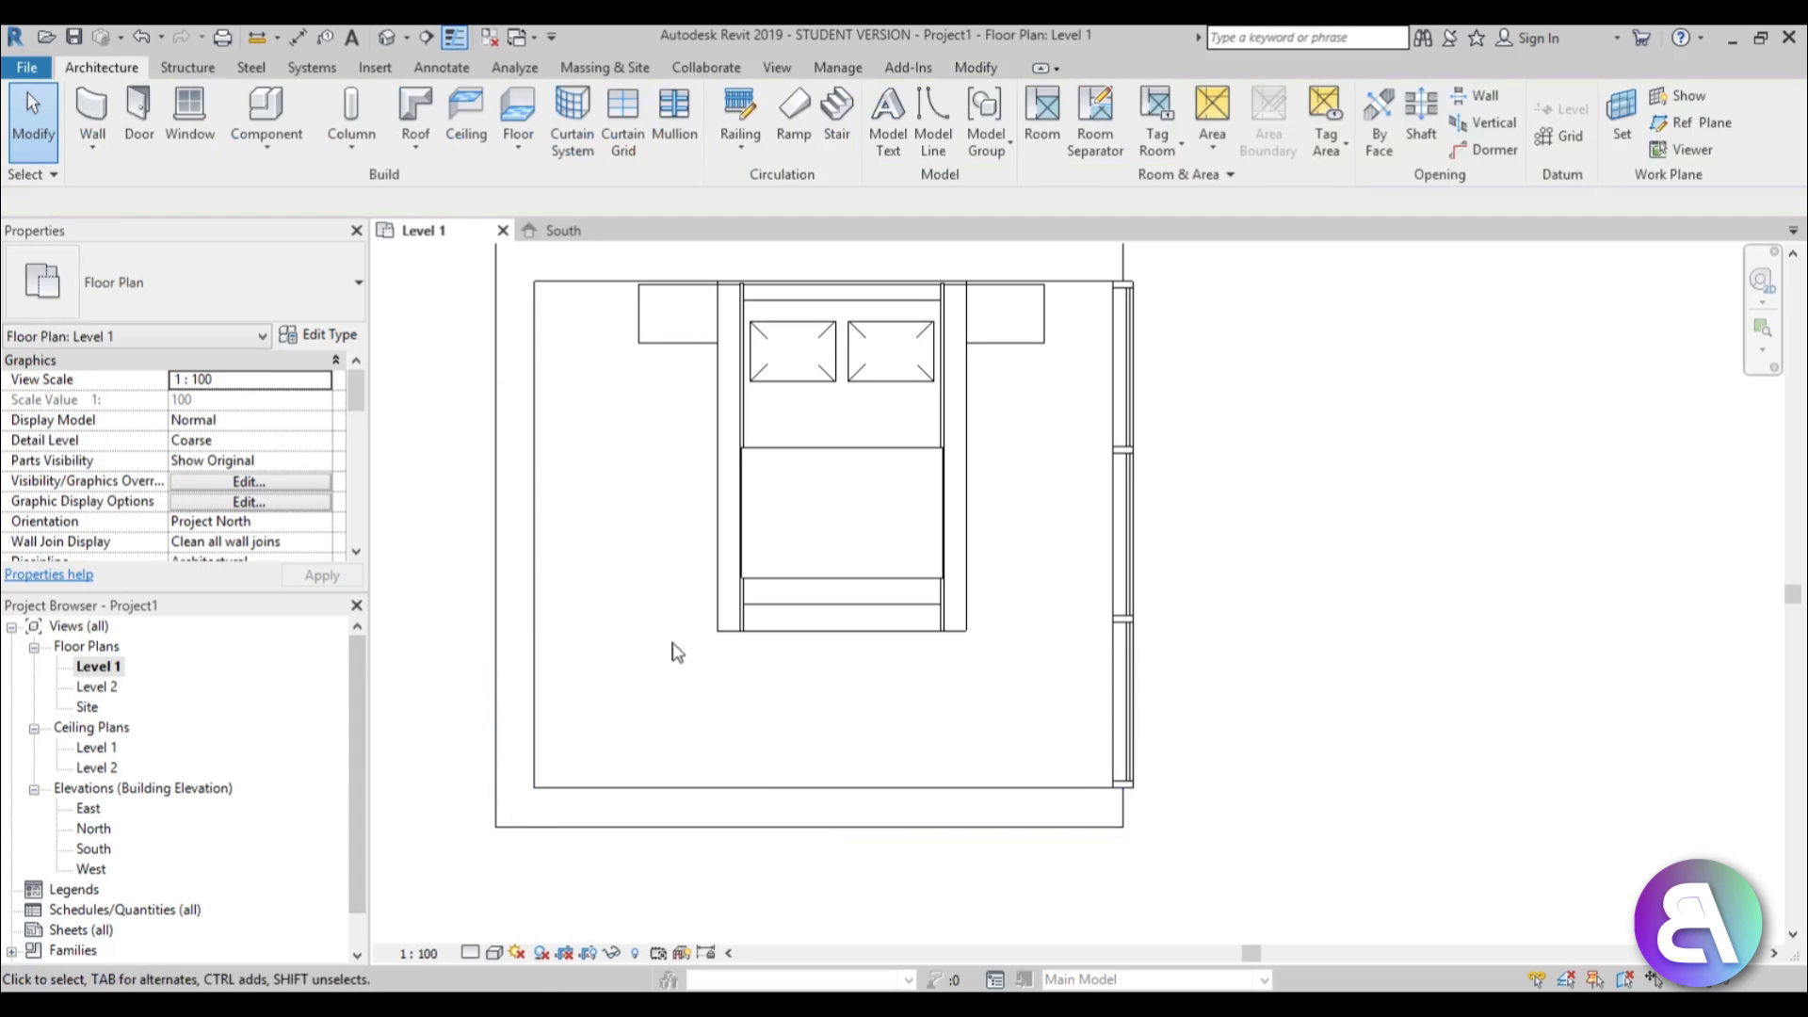
Place an M_Single-Flush door low in the left wall
{"action": "left_click", "coordinate": [130, 94]}
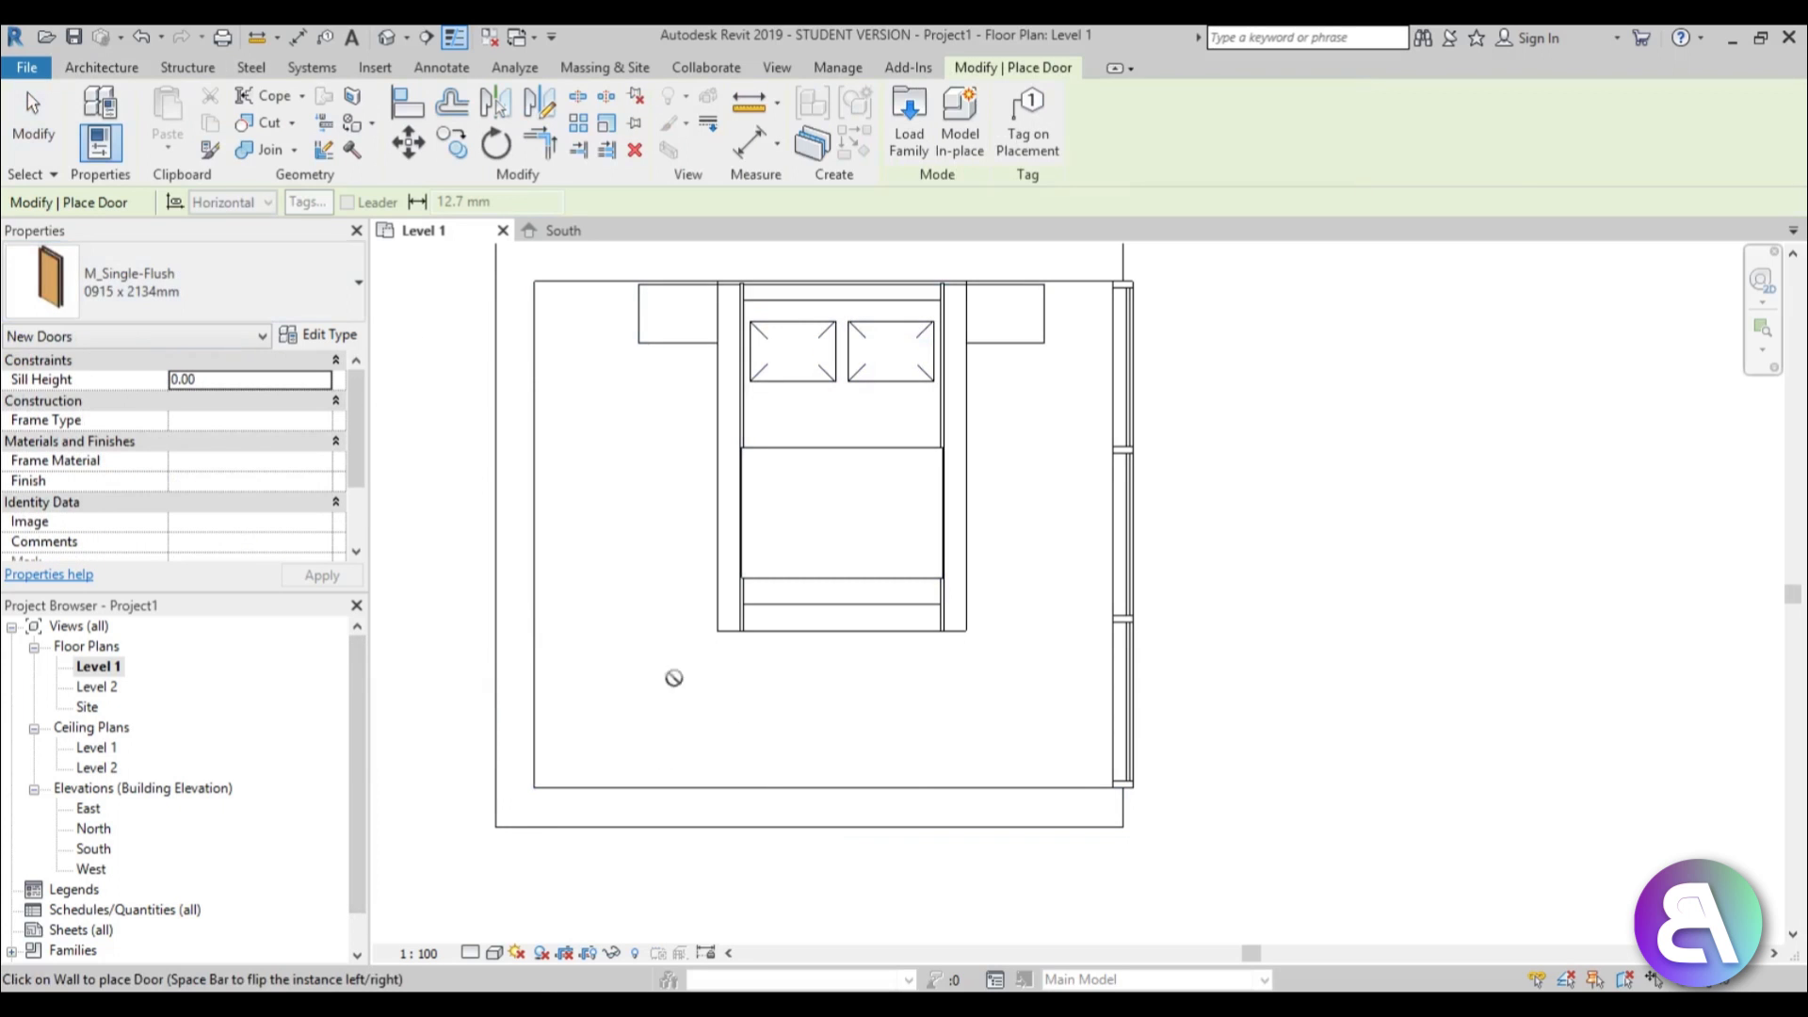
{"action": "left_click", "coordinate": [516, 717]}
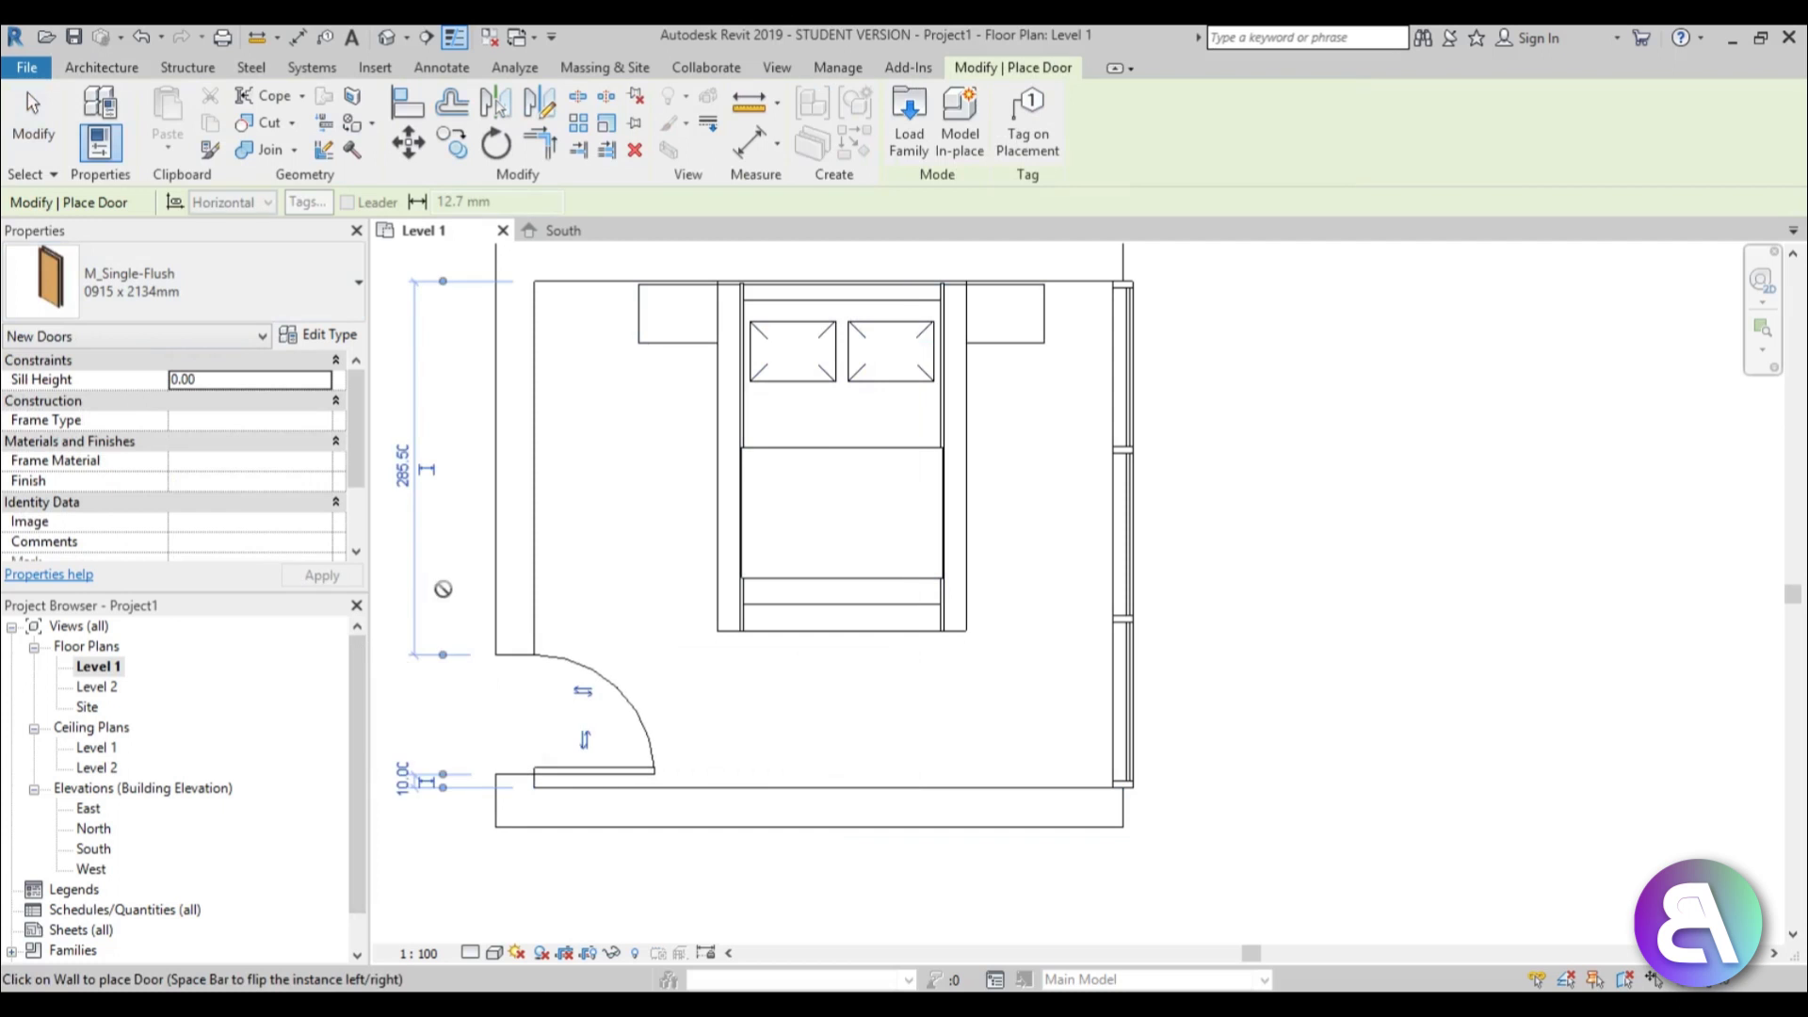
{"action": "key", "text": "Escape"}
{"action": "key", "text": "Escape"}
{"action": "scroll", "coordinate": [692, 508], "scroll_direction": "down", "scroll_amount": 2}
Nudge the bed slightly to the right
{"action": "left_click", "coordinate": [721, 500]}
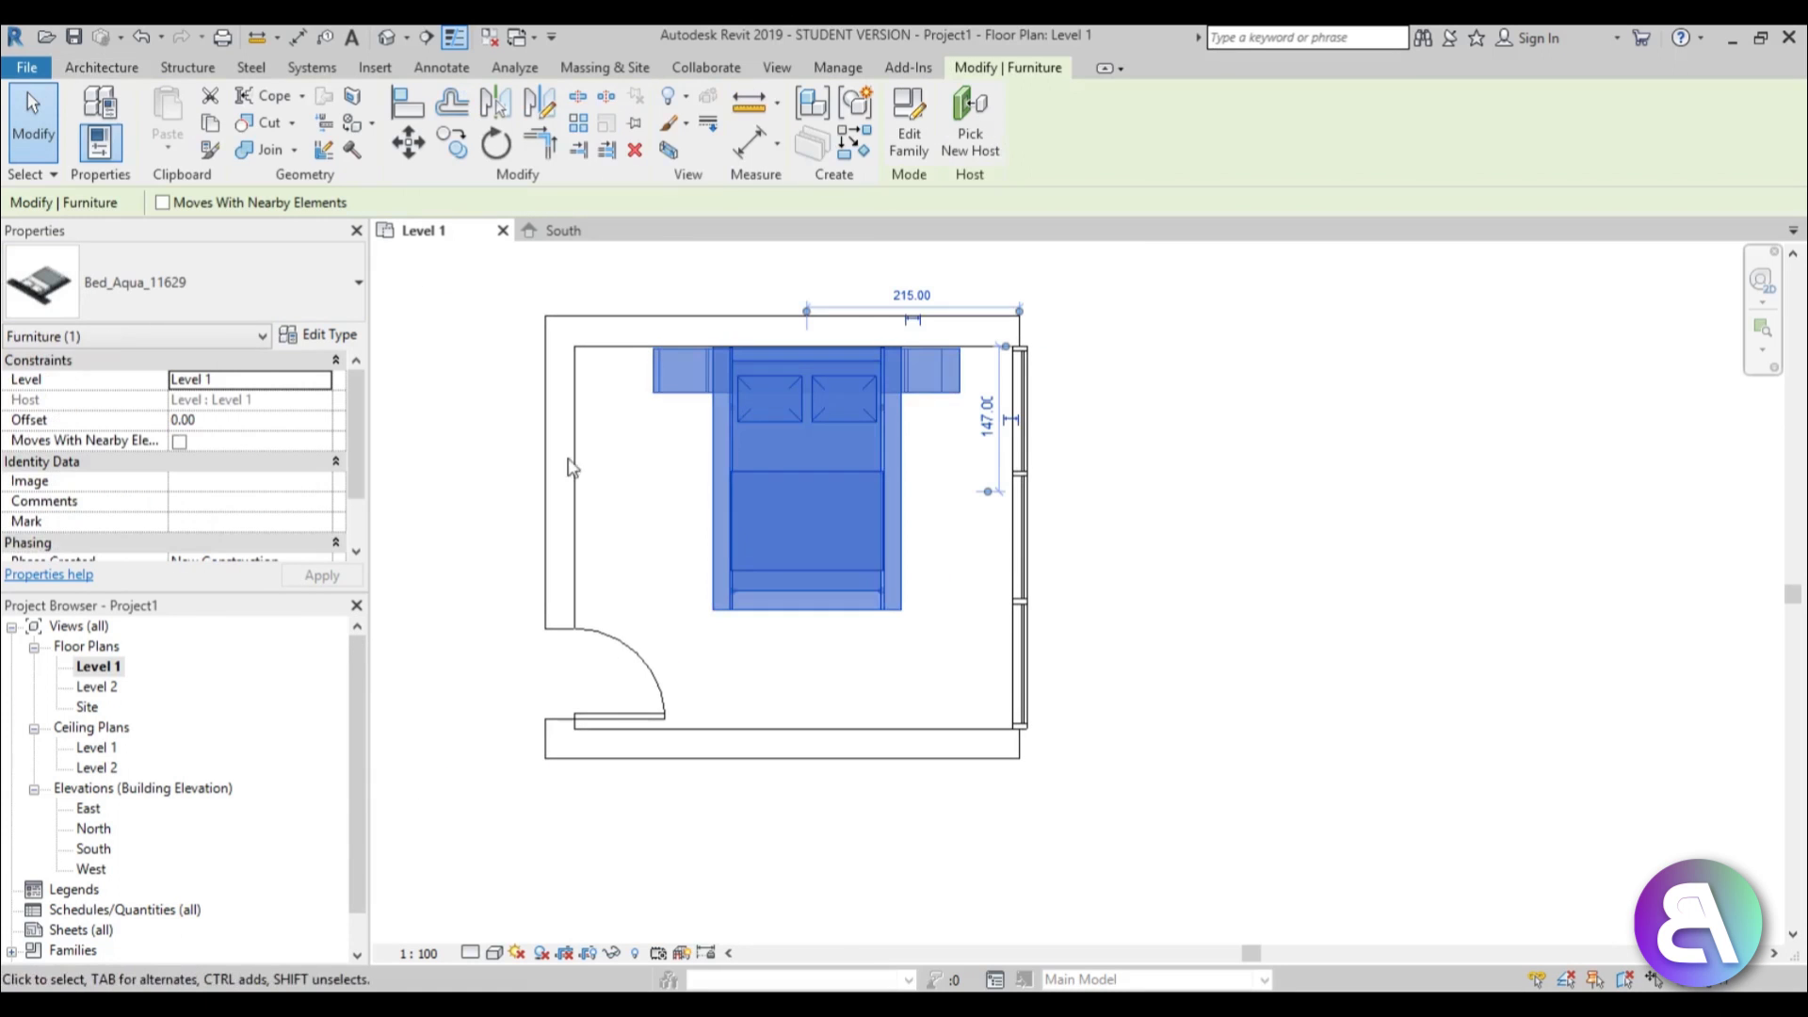
{"action": "key", "text": "Right"}
{"action": "key", "text": "Right"}
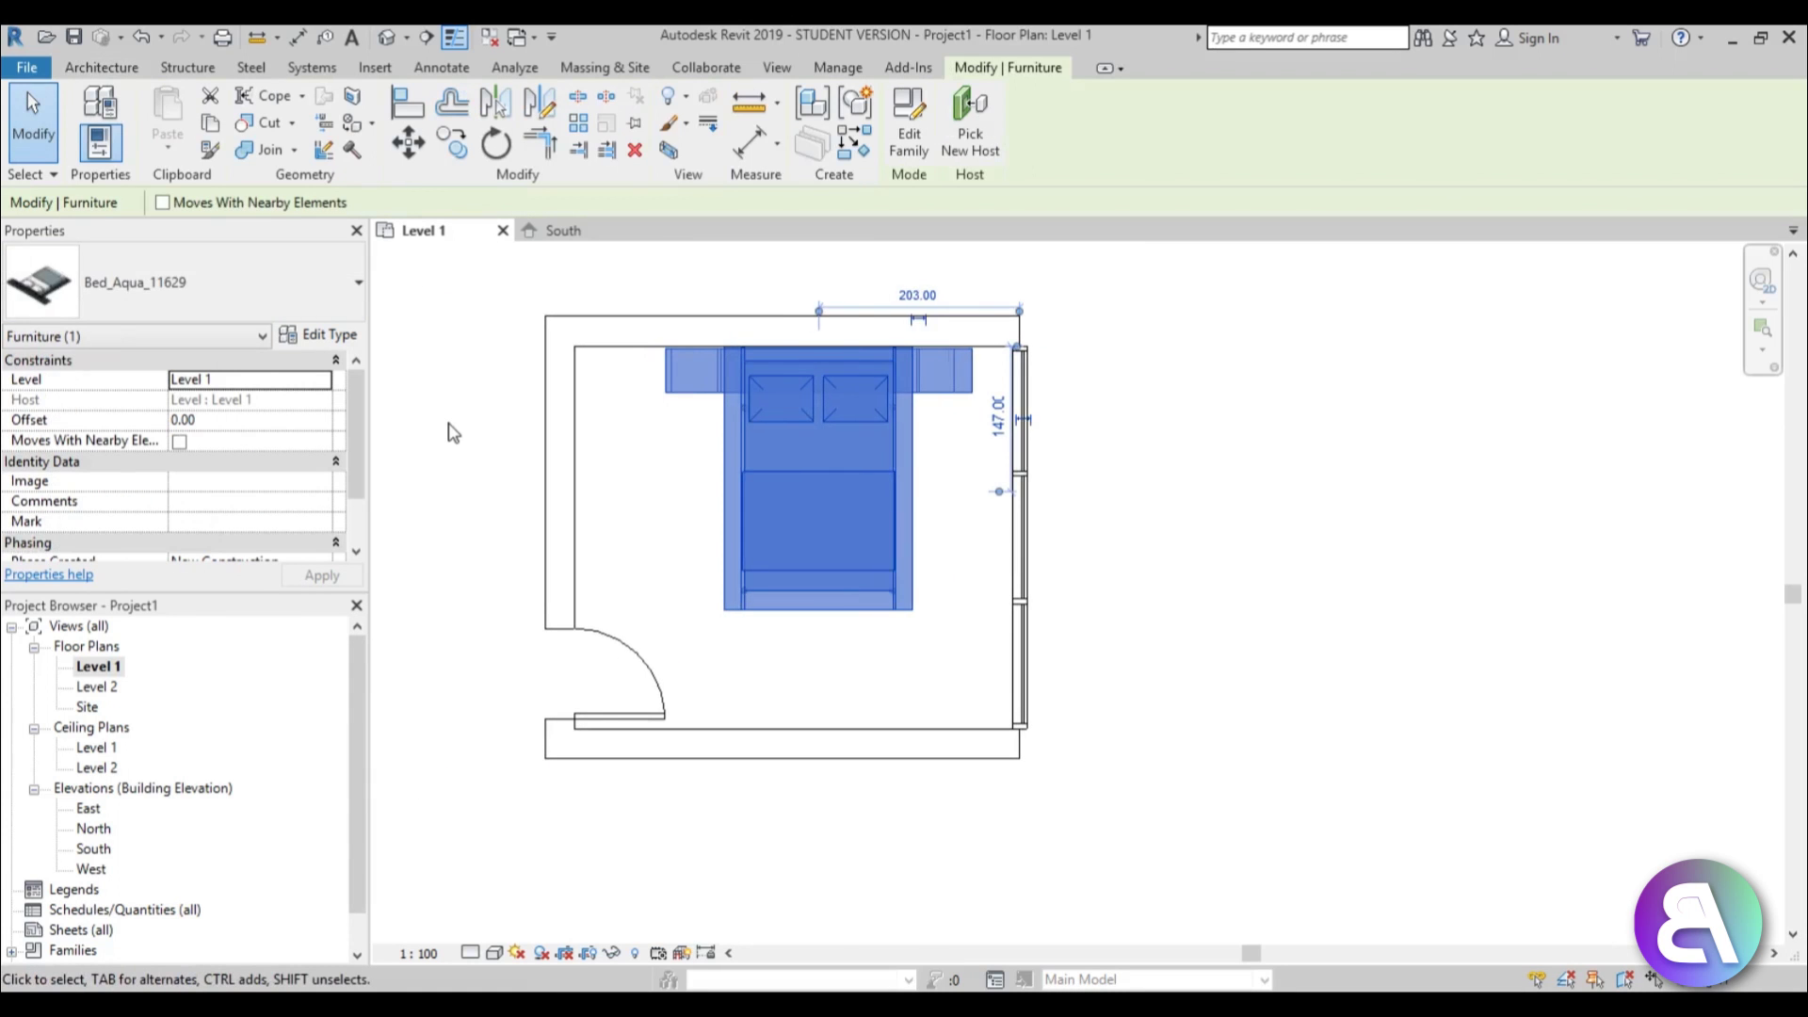
{"action": "left_click", "coordinate": [691, 517]}
{"action": "scroll", "coordinate": [803, 452], "scroll_direction": "down", "scroll_amount": 1}
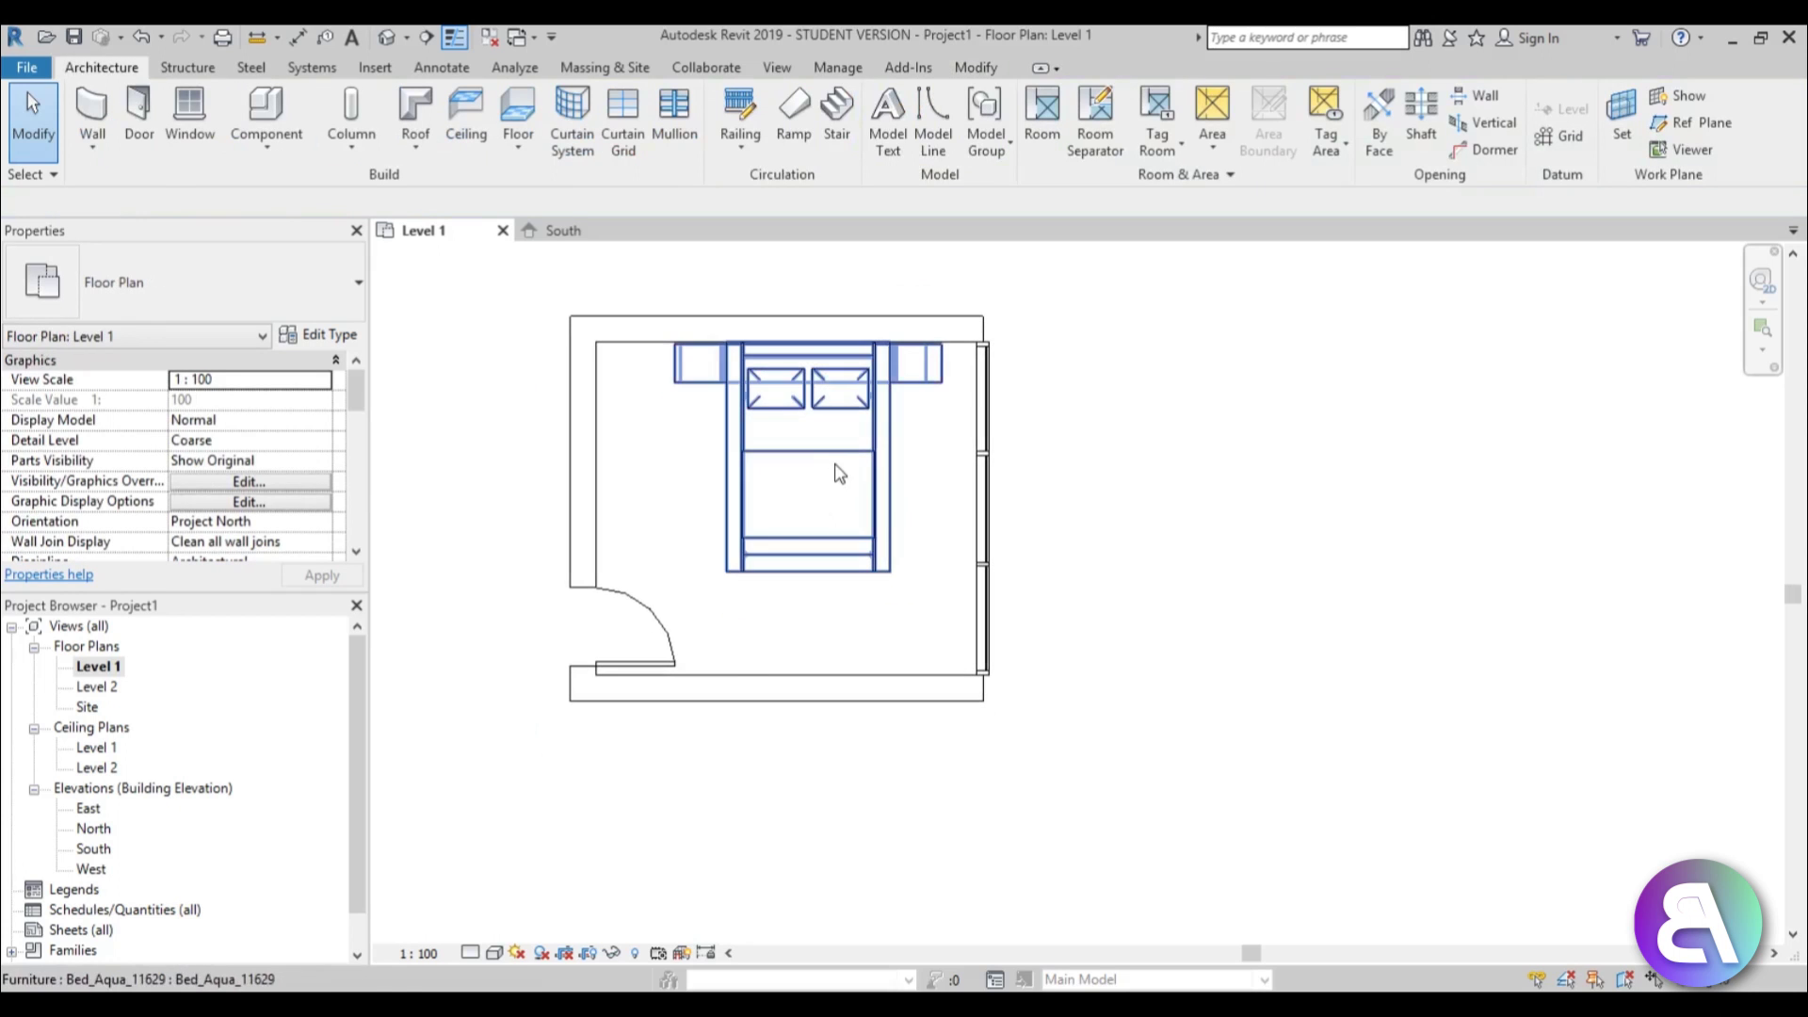
{"action": "scroll", "coordinate": [803, 461], "scroll_direction": "up", "scroll_amount": 1}
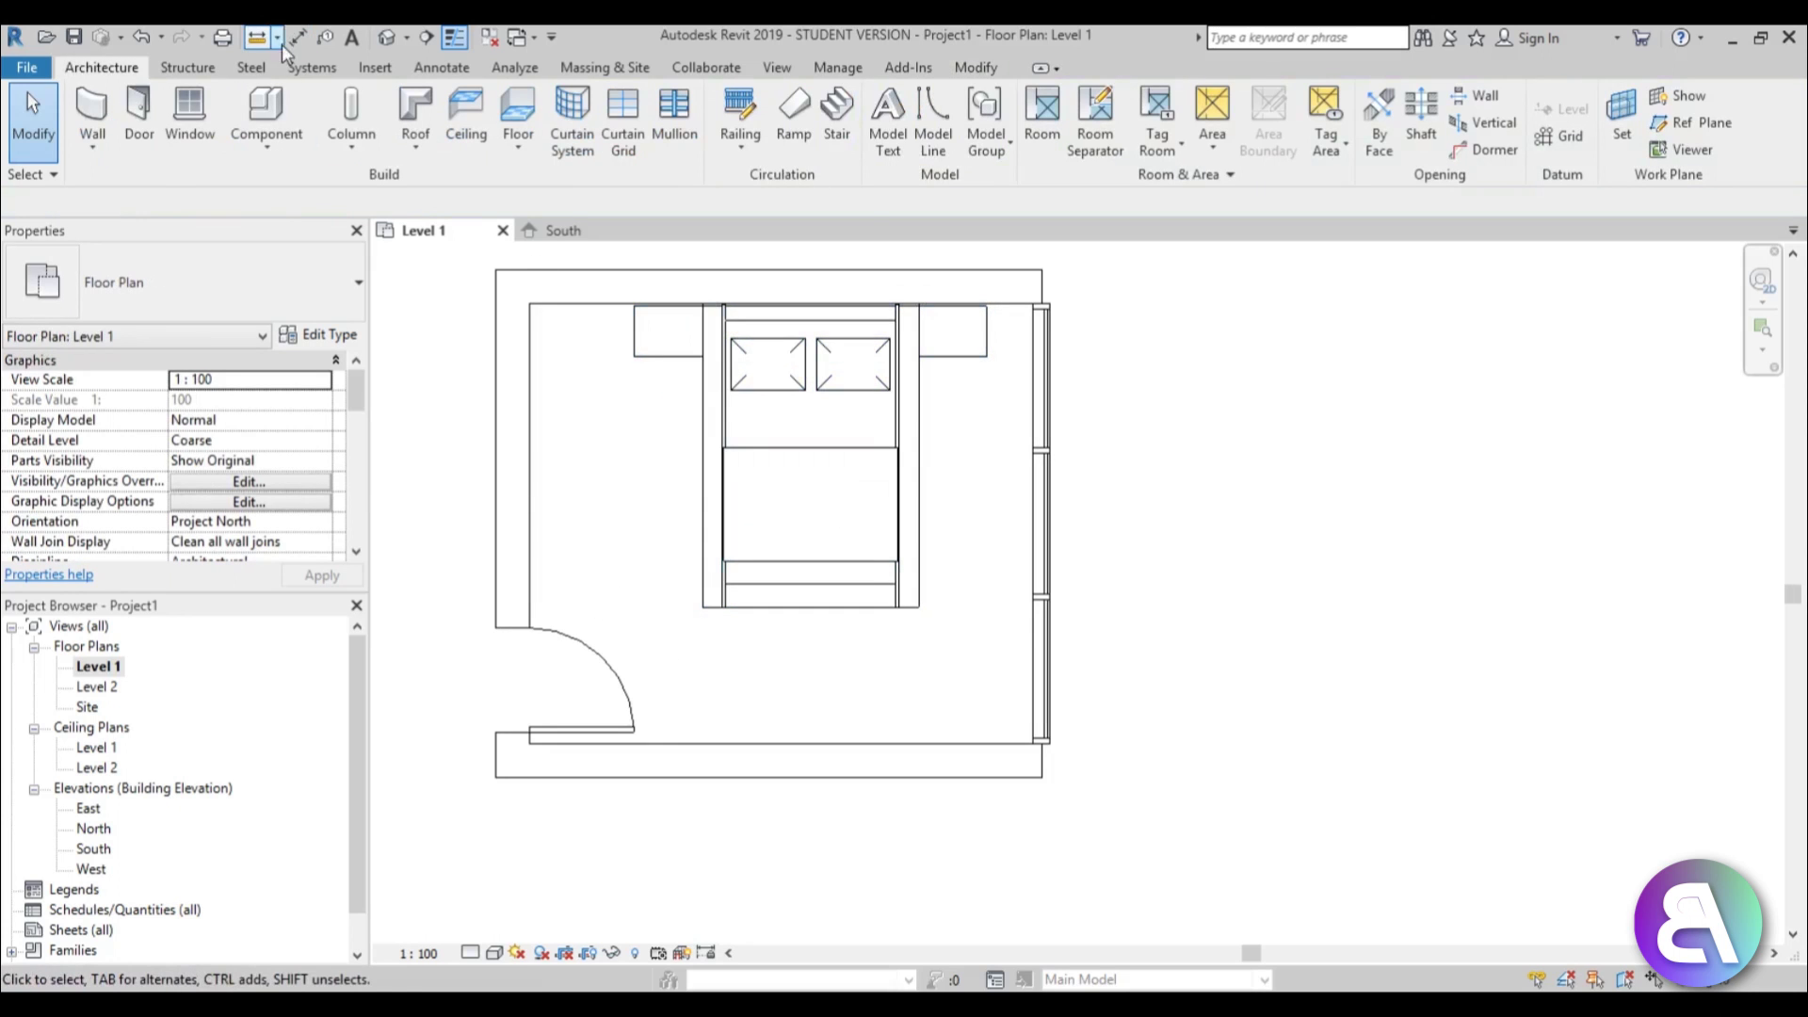
Create a rectangular floor spanning the room from corner to corner
{"action": "left_click", "coordinate": [518, 109]}
{"action": "left_click", "coordinate": [1095, 97]}
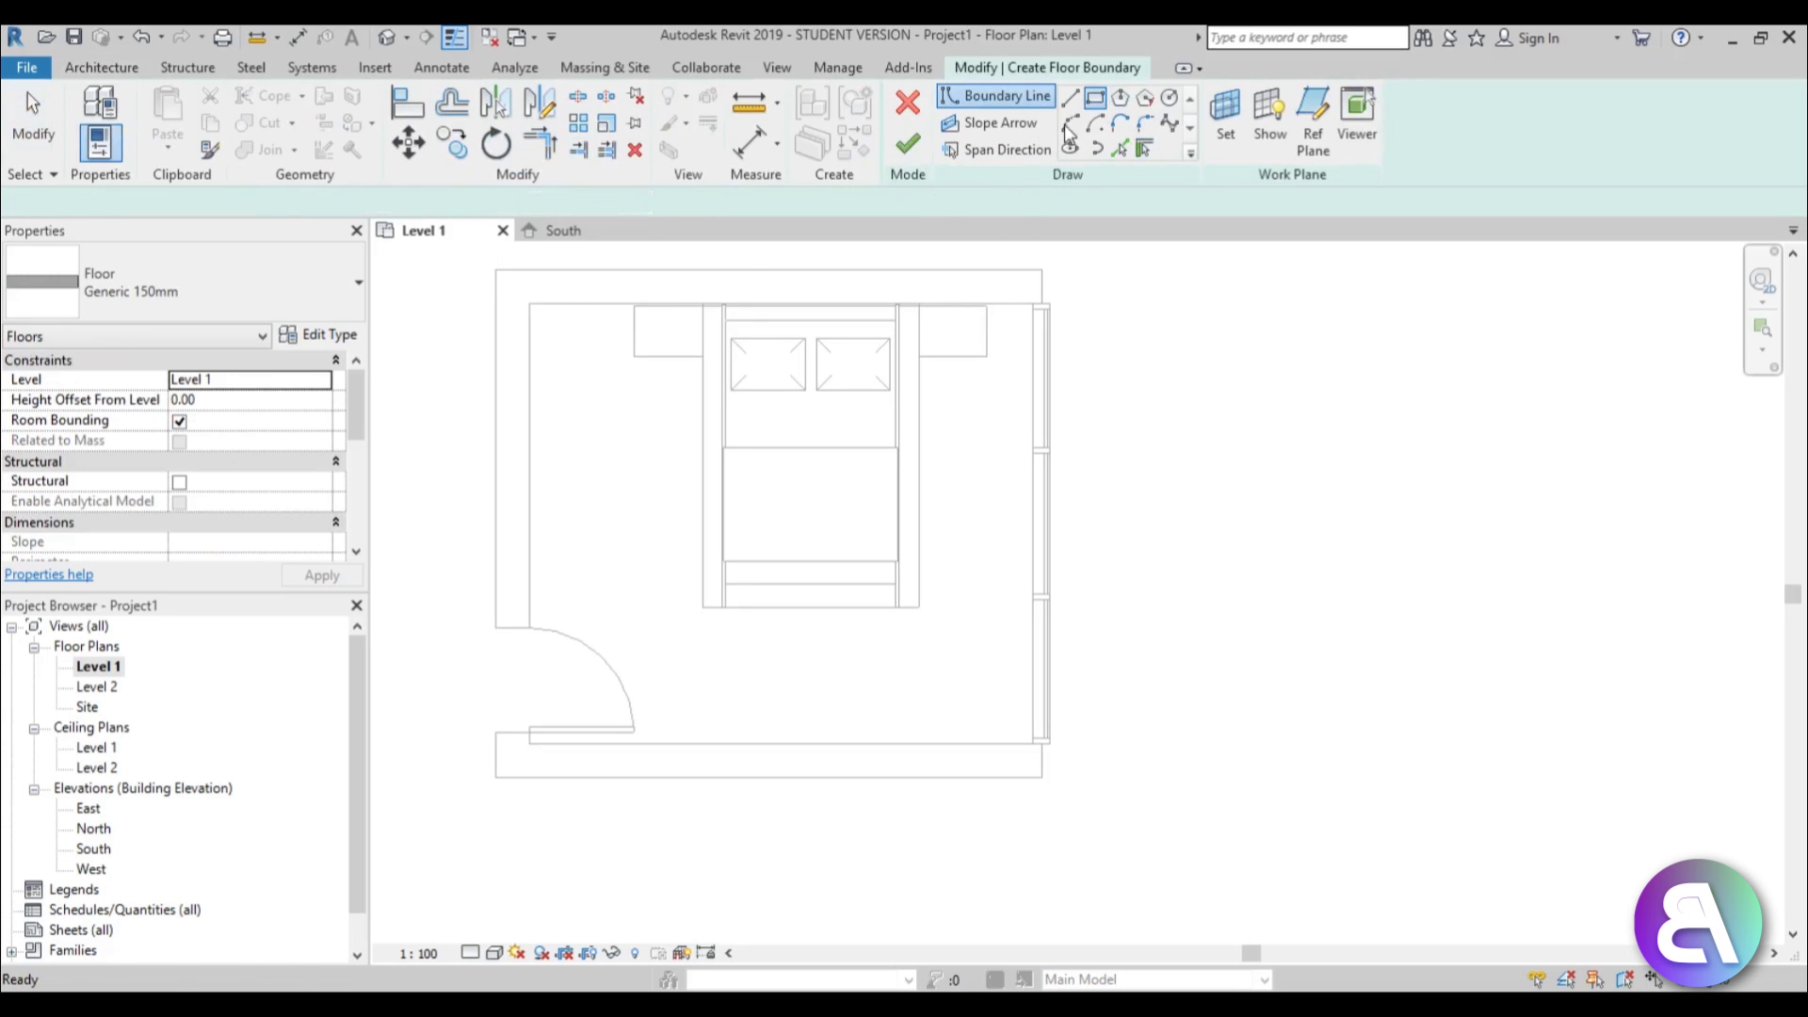
{"action": "left_click", "coordinate": [496, 271]}
{"action": "left_click", "coordinate": [1052, 770]}
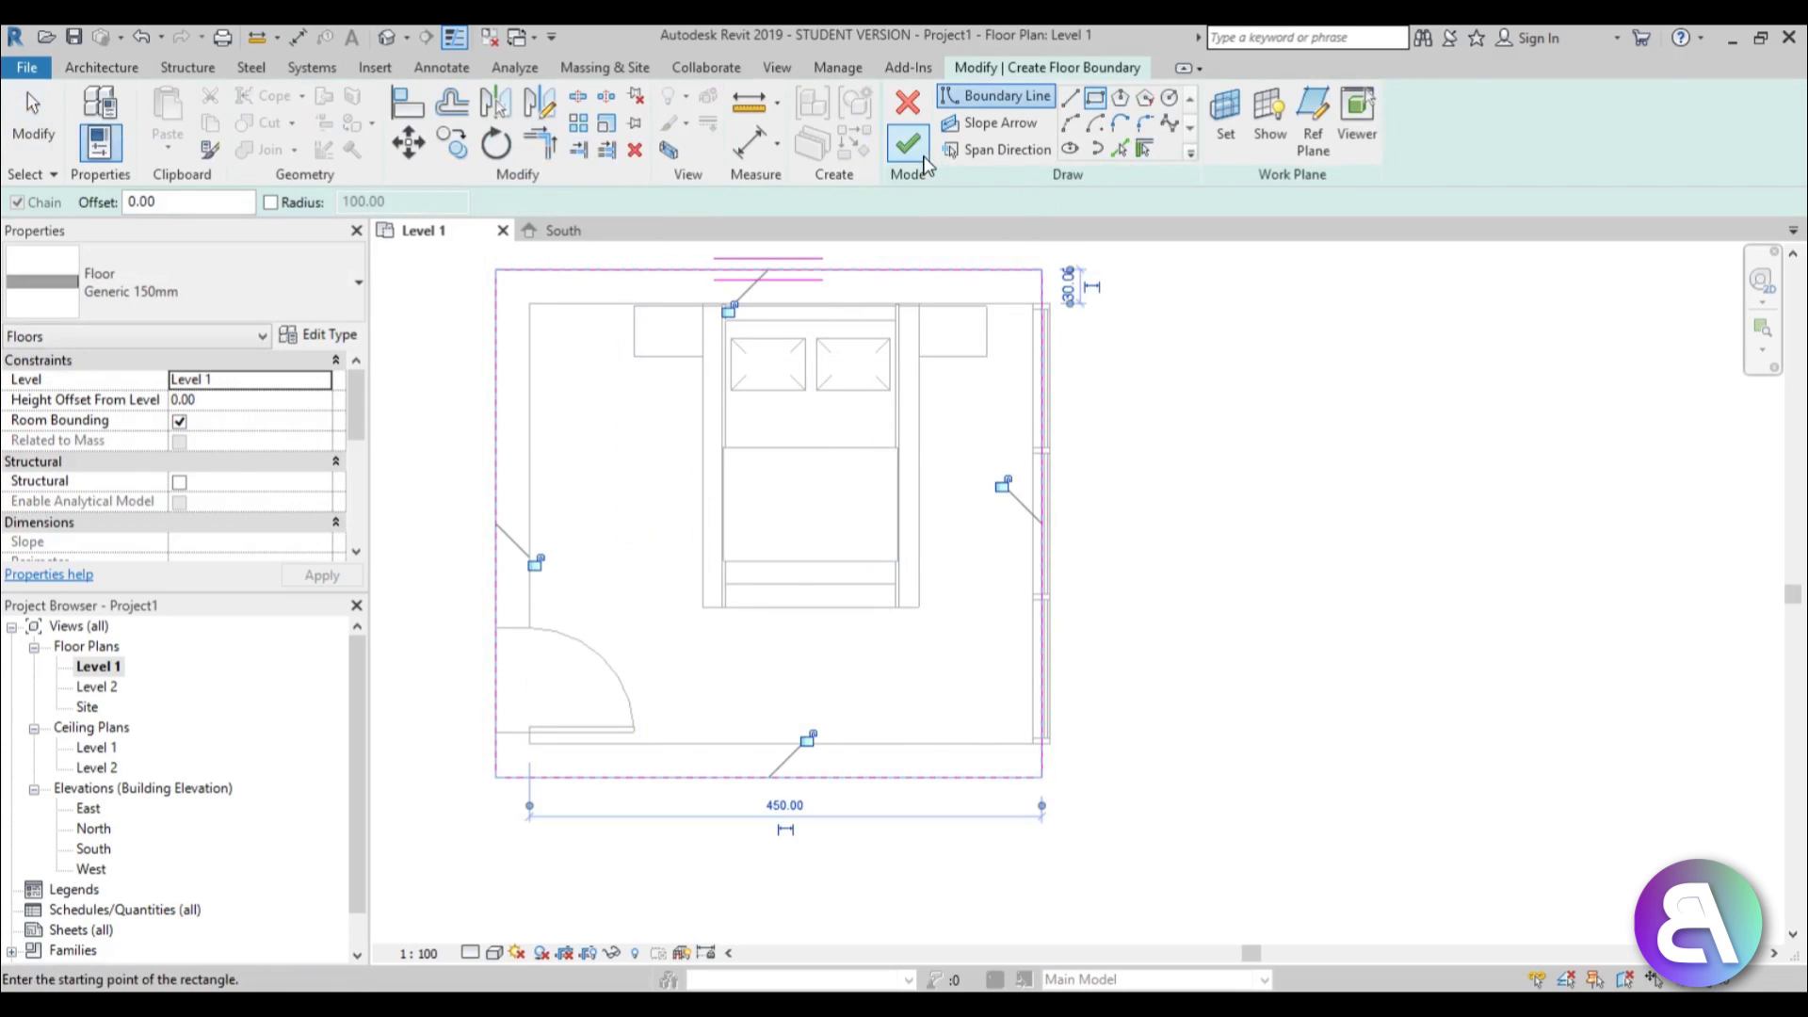
{"action": "left_click", "coordinate": [908, 144]}
Give the floor type's structure layer the Carpet, Berber, Grey Stripes material
{"action": "left_click", "coordinate": [320, 334]}
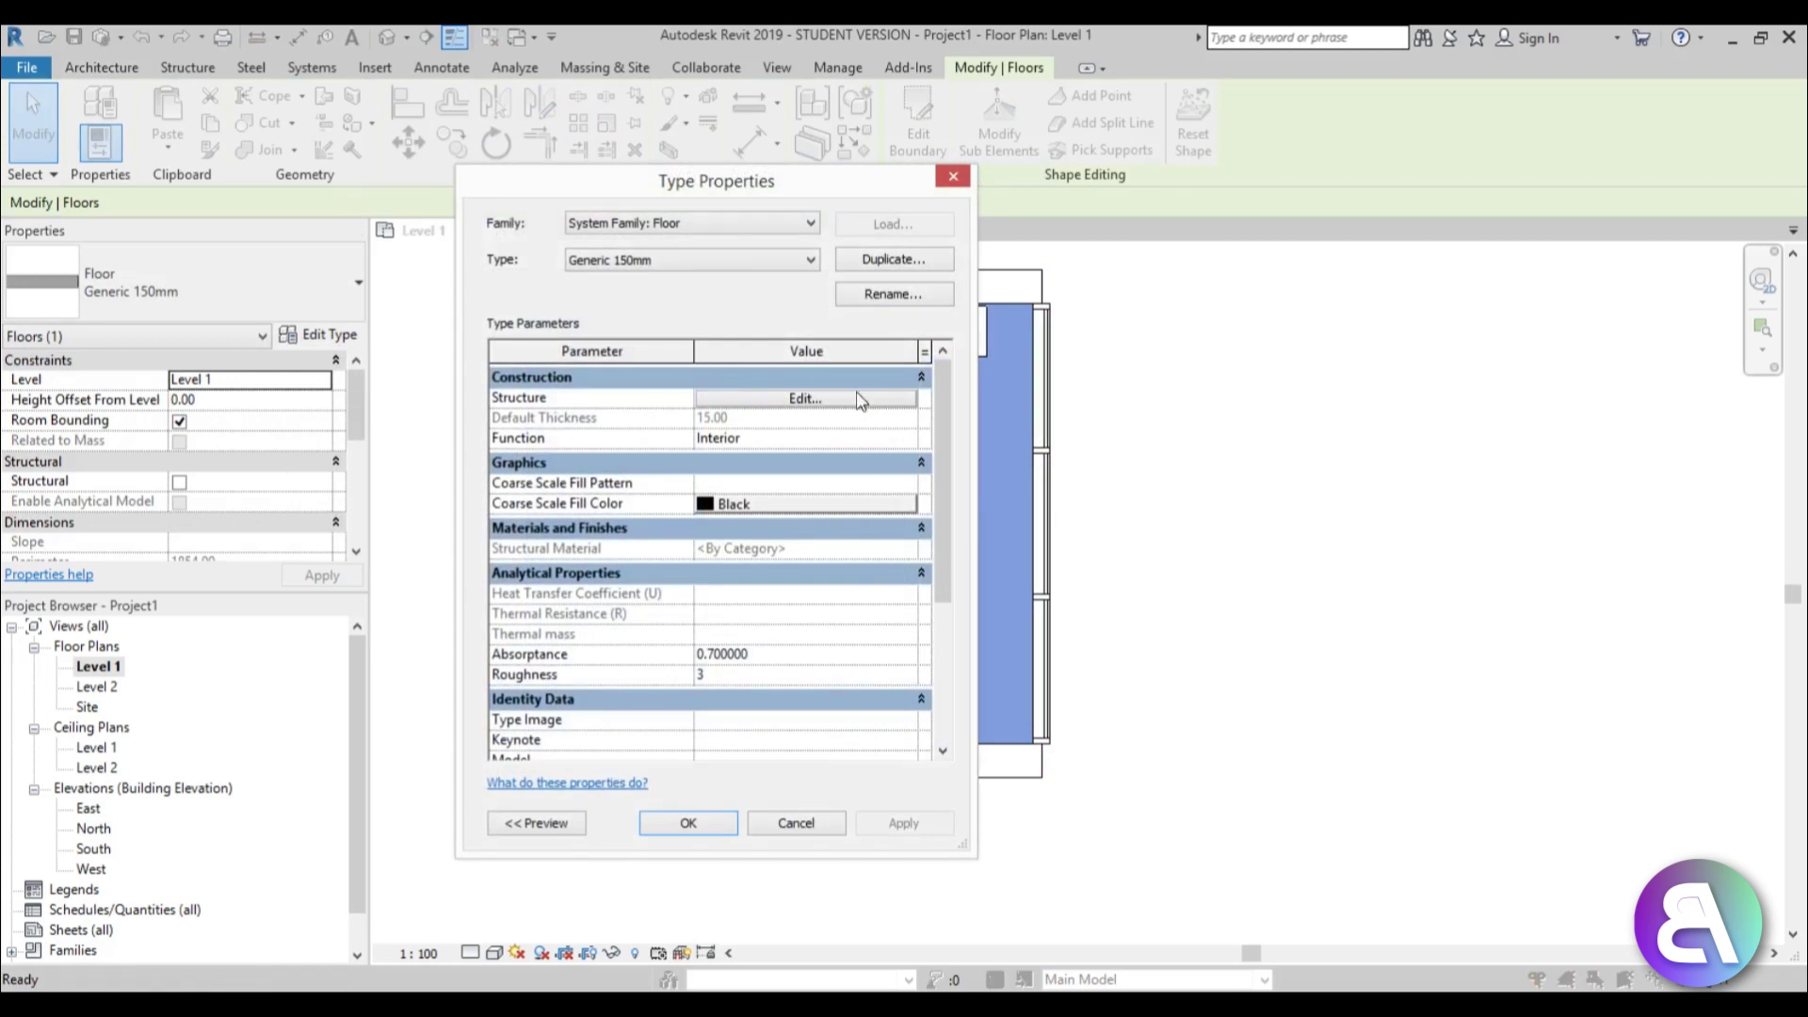
{"action": "left_click", "coordinate": [848, 397]}
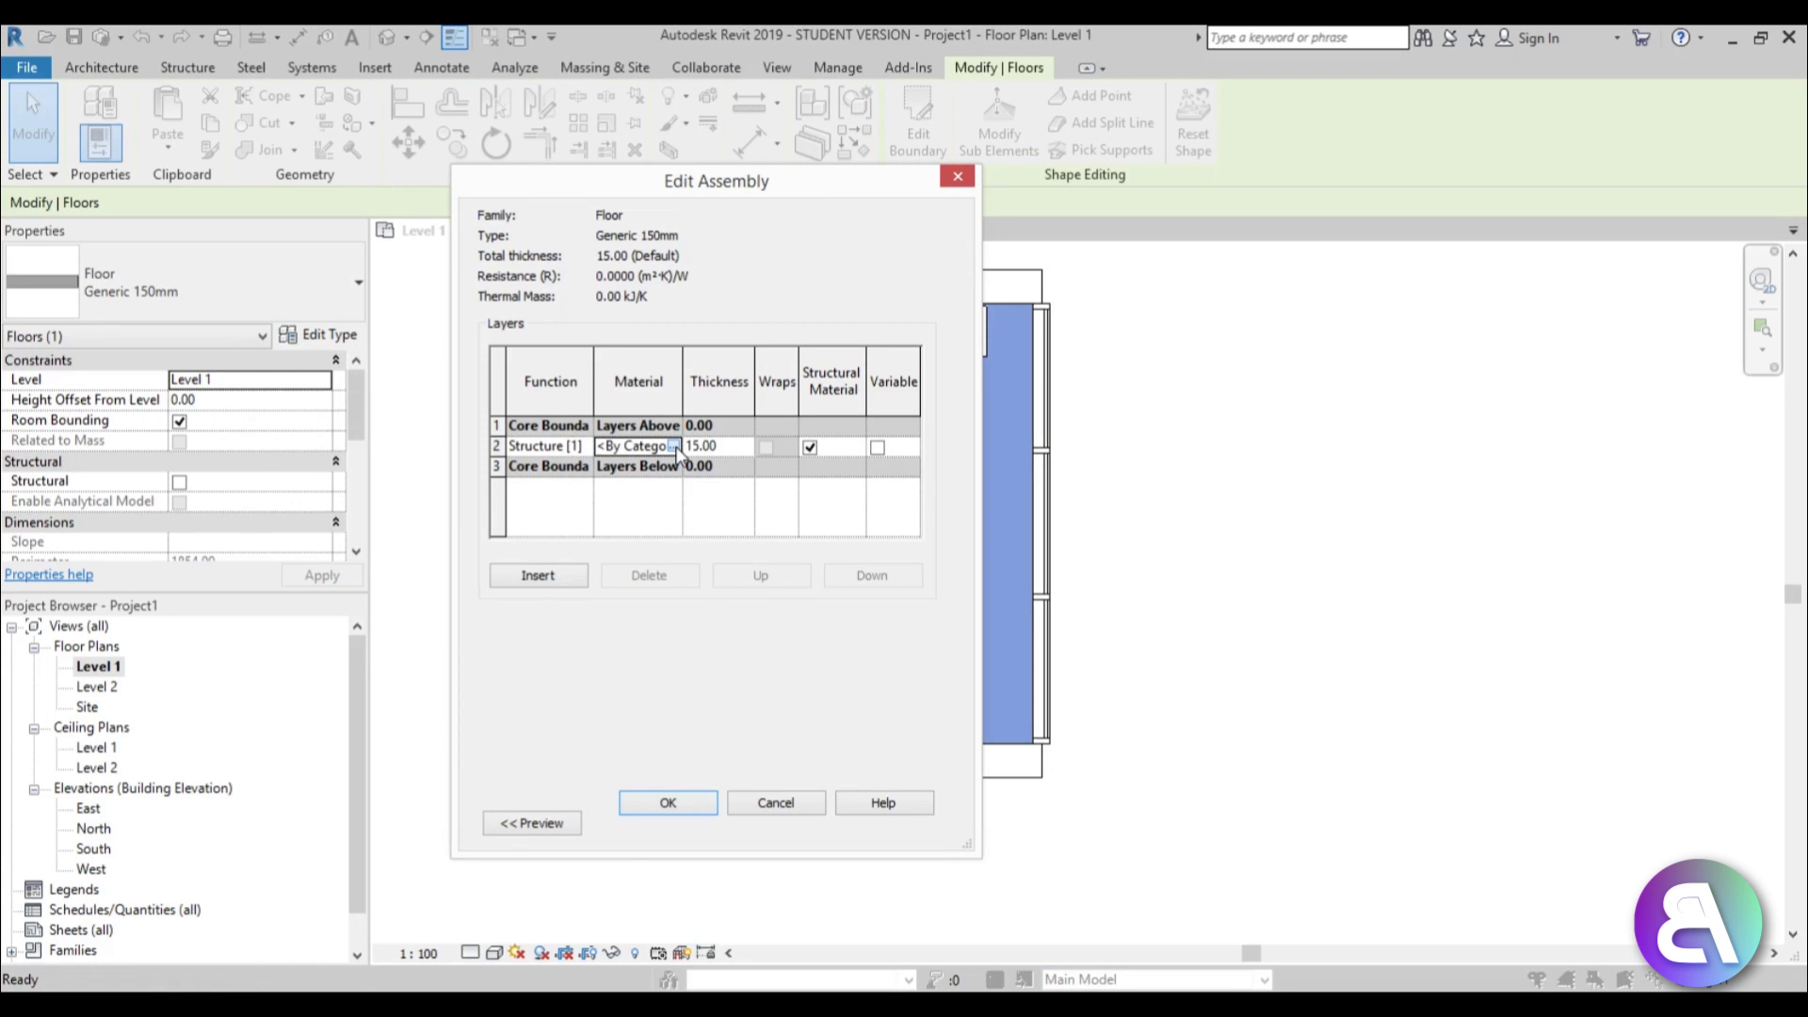
{"action": "left_click", "coordinate": [673, 447]}
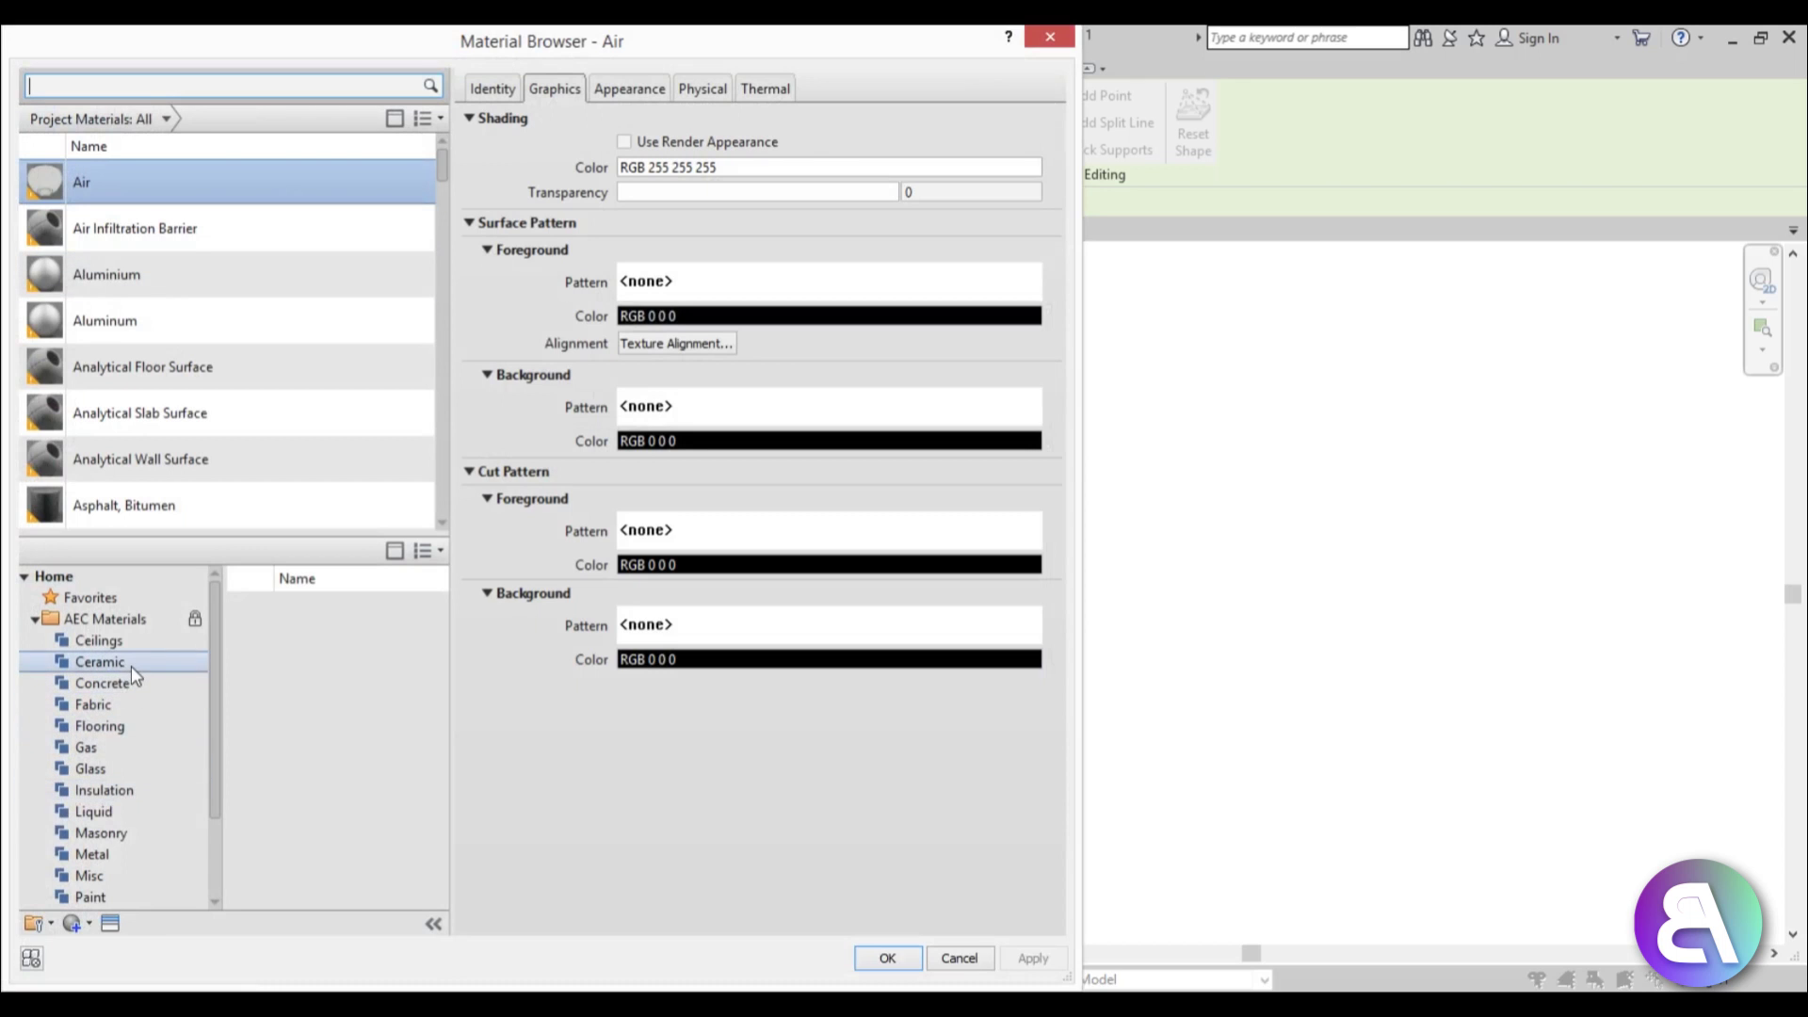
{"action": "left_click", "coordinate": [120, 705]}
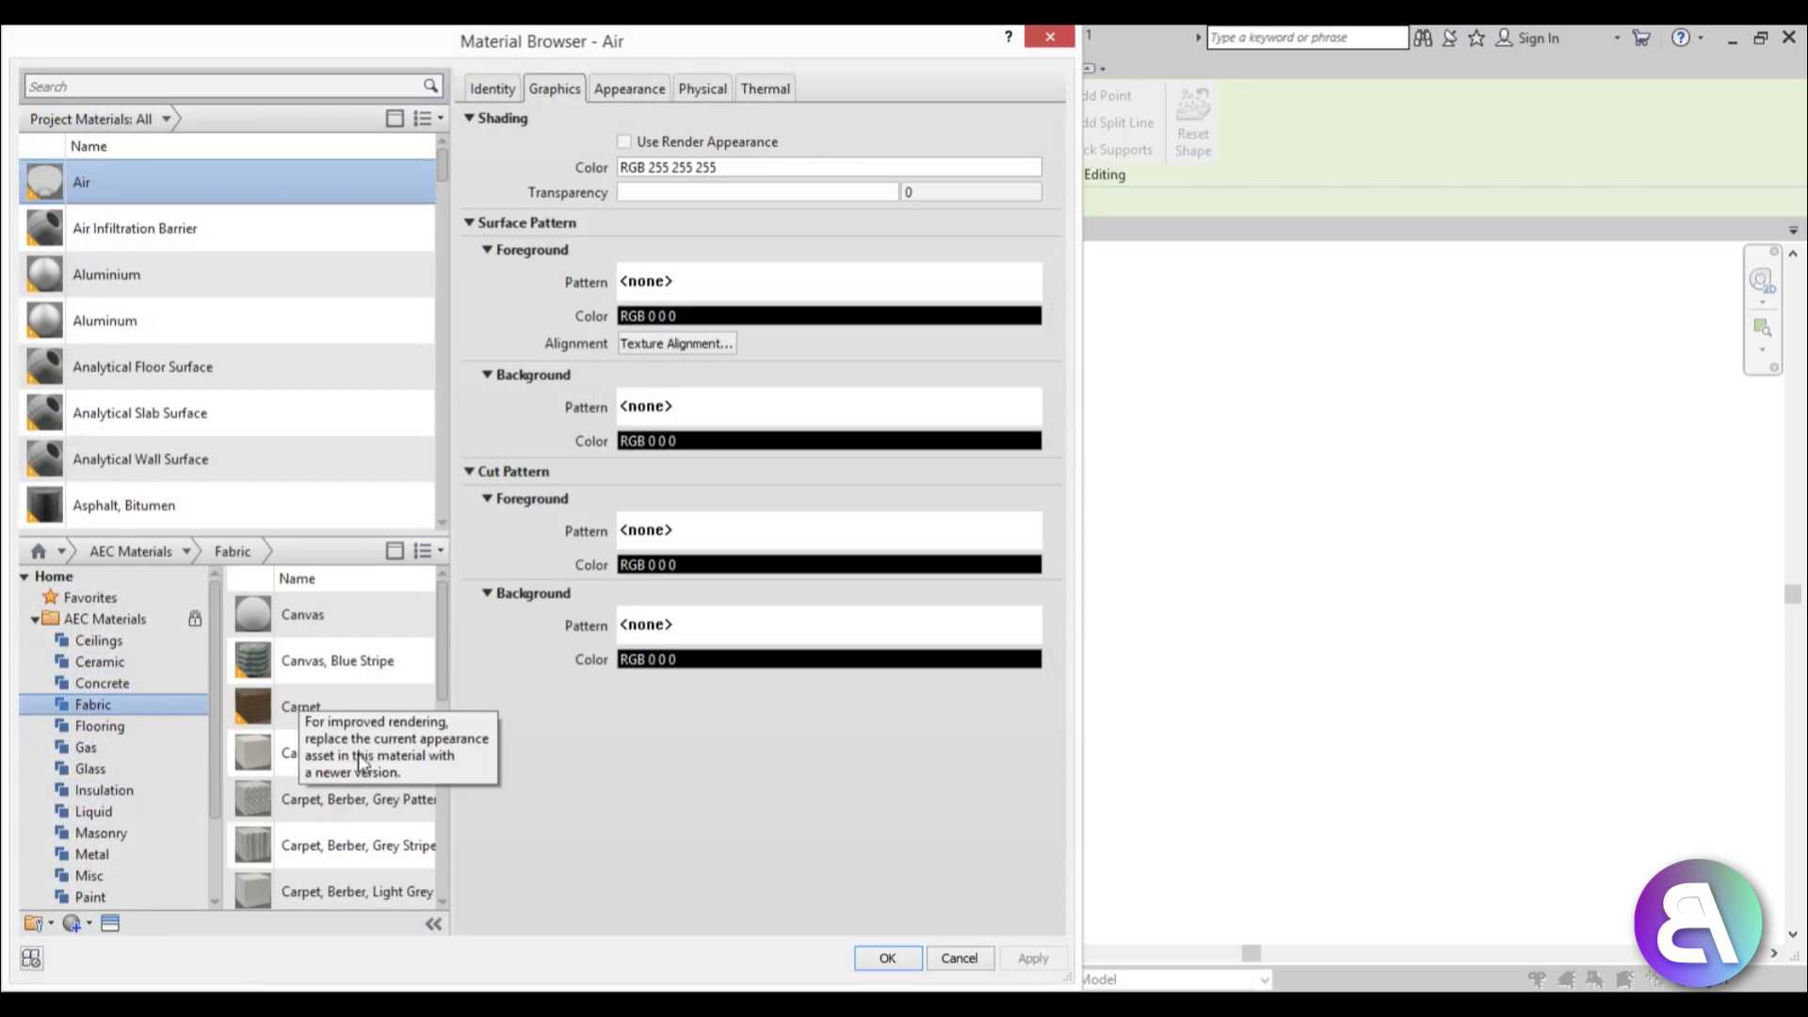
{"action": "left_click", "coordinate": [327, 845]}
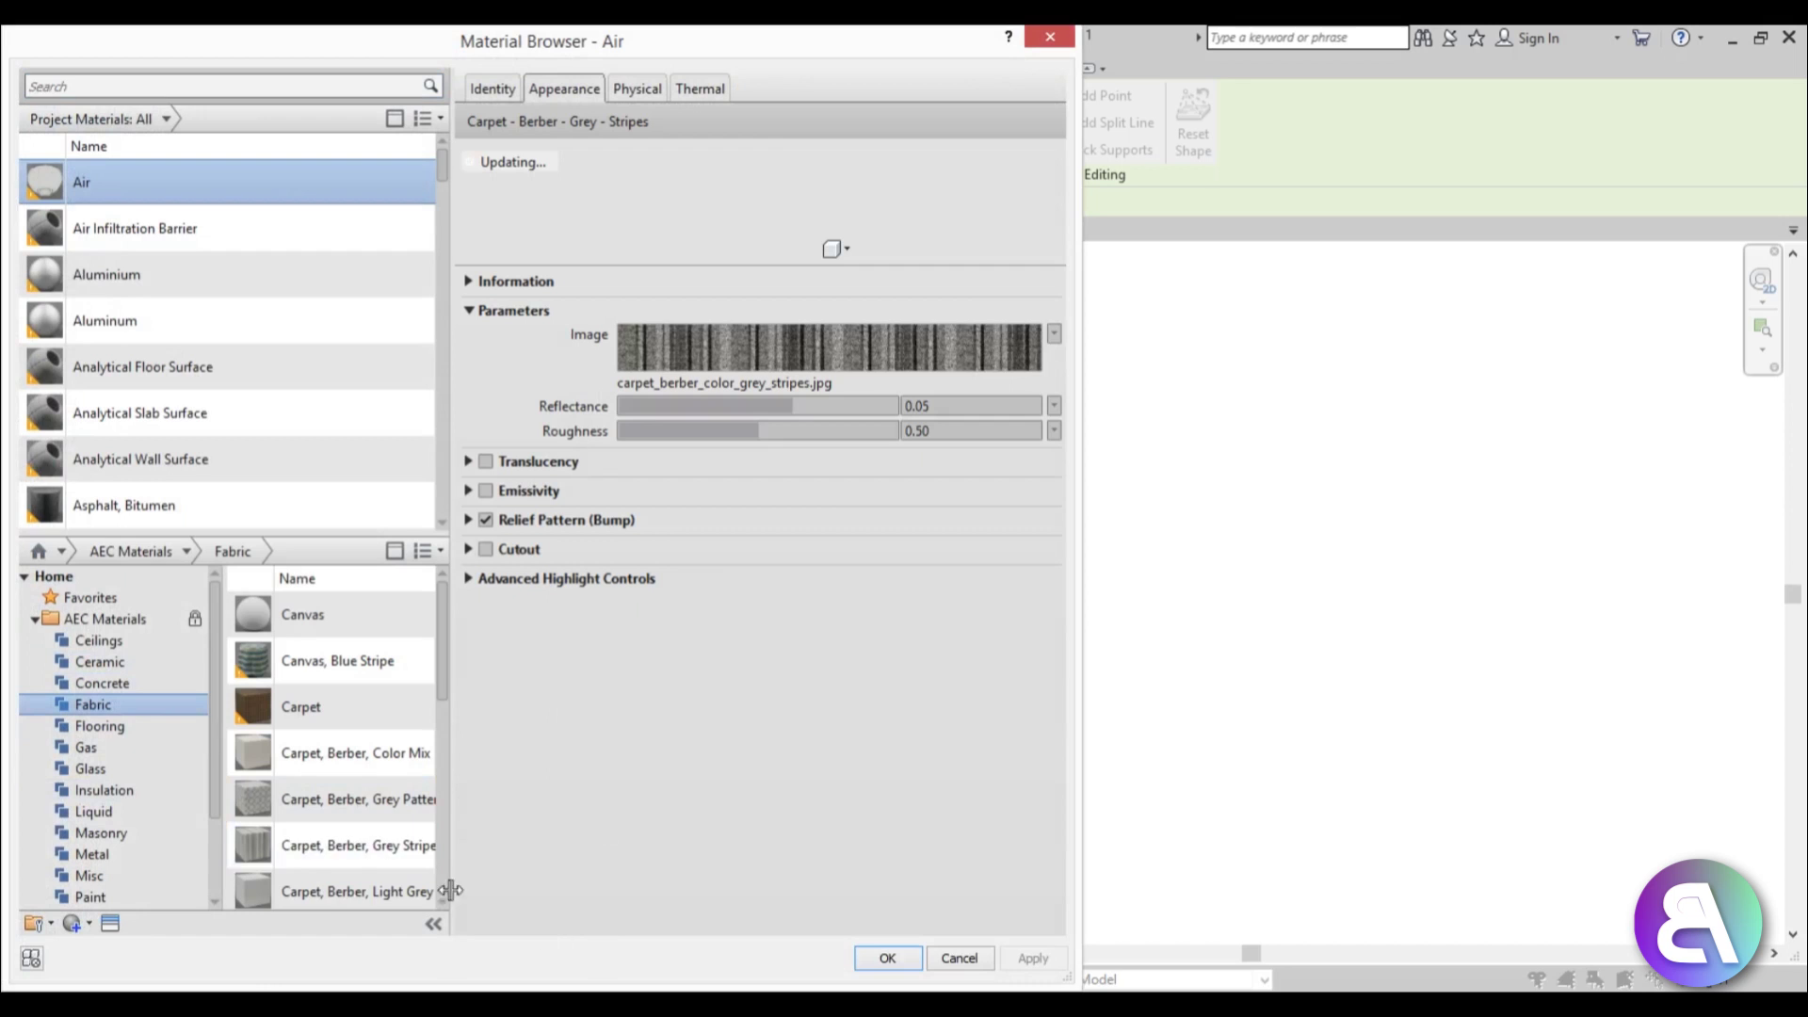
{"action": "left_click", "coordinate": [399, 844]}
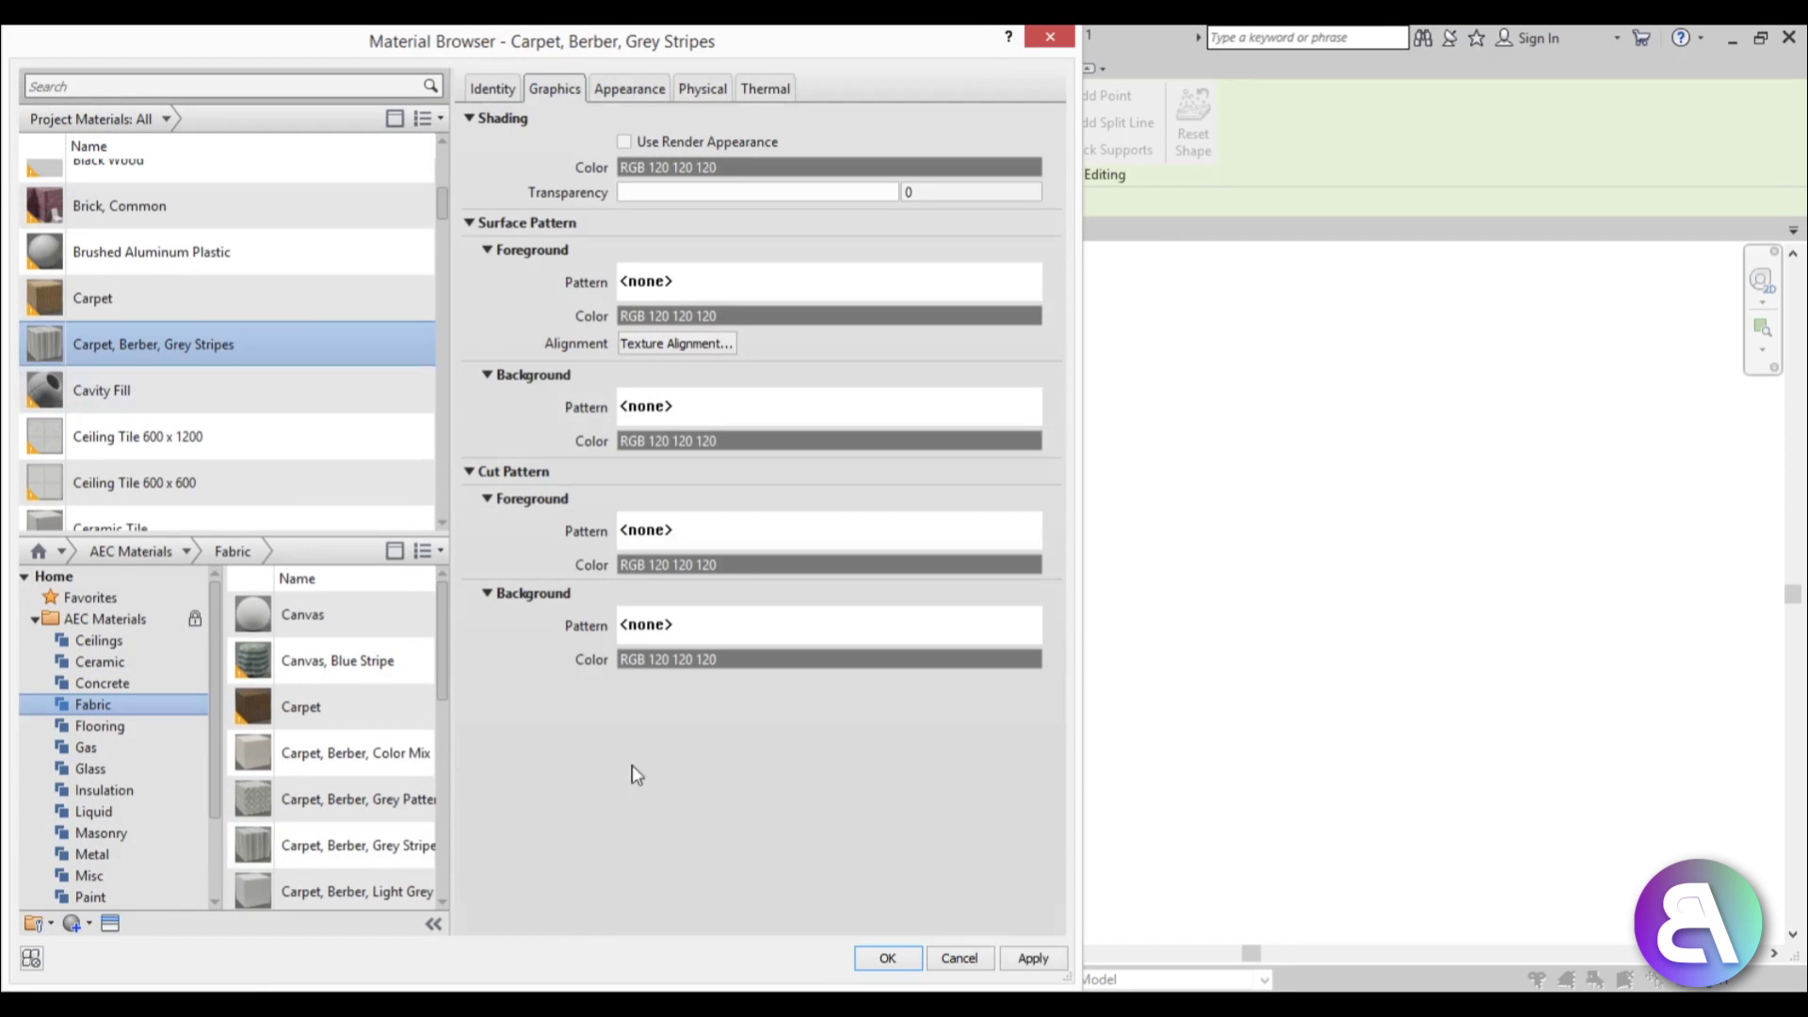
{"action": "left_click", "coordinate": [913, 960]}
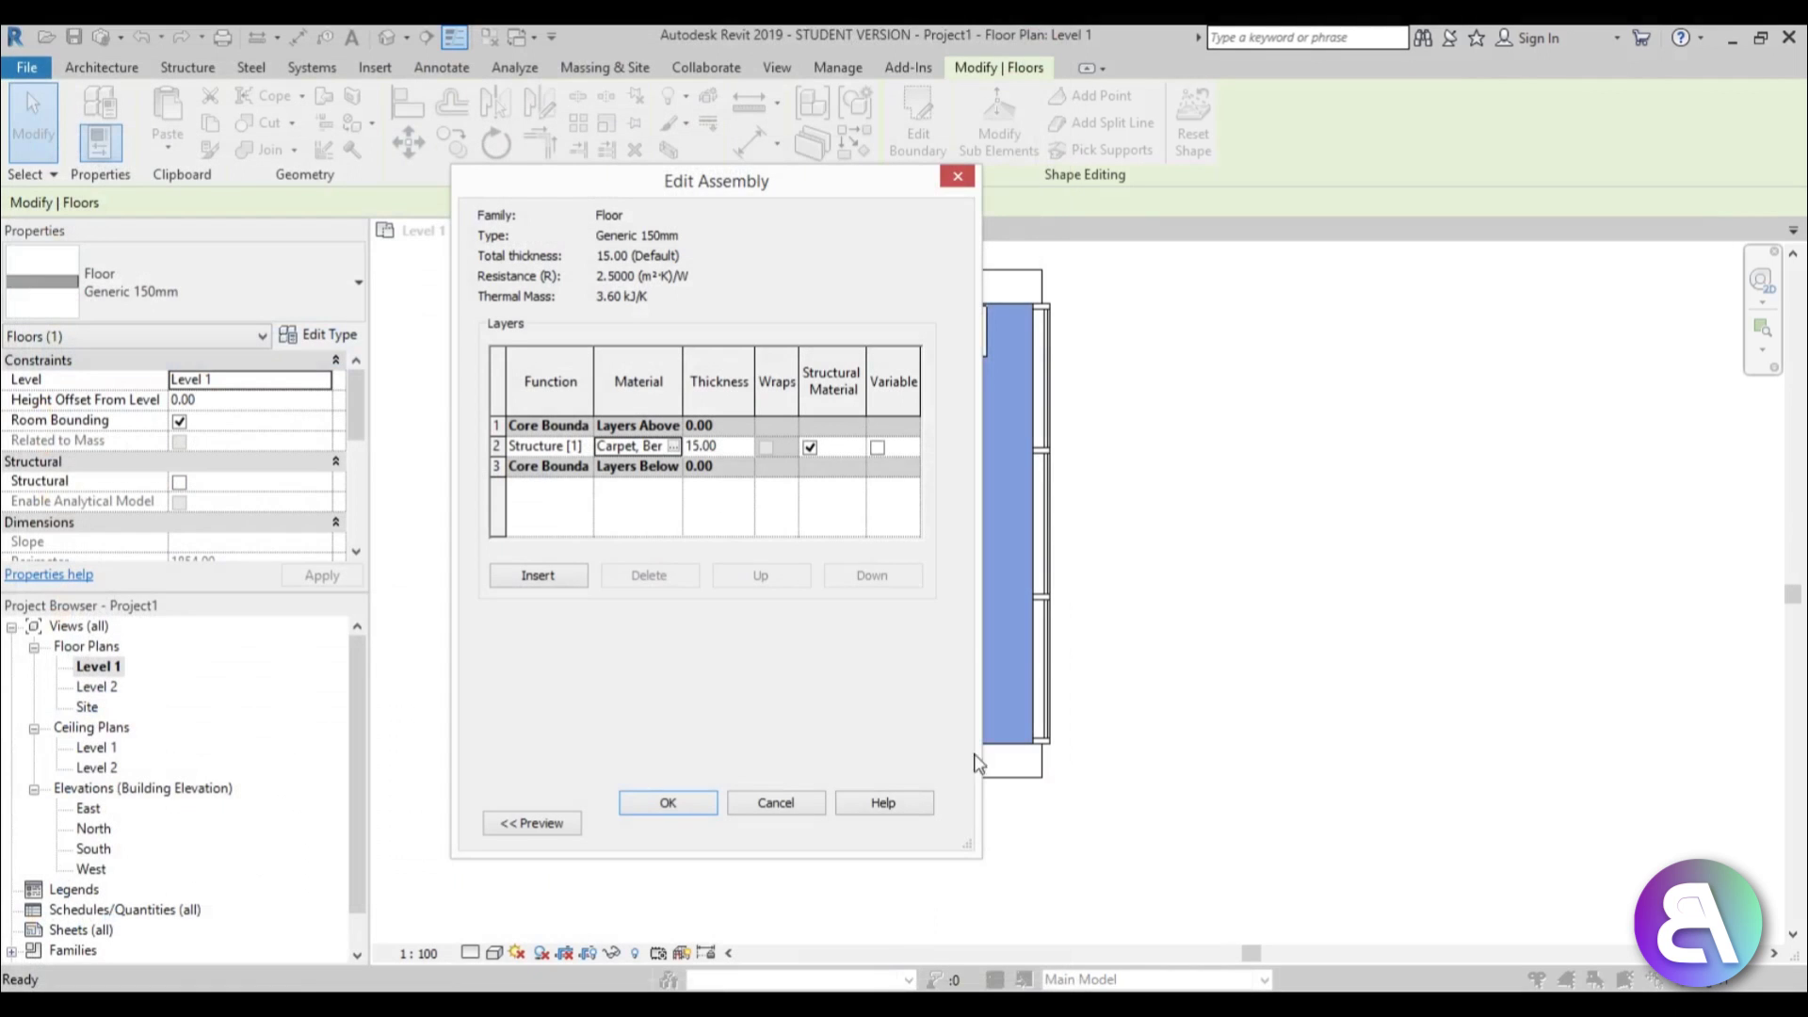
{"action": "left_click", "coordinate": [670, 801]}
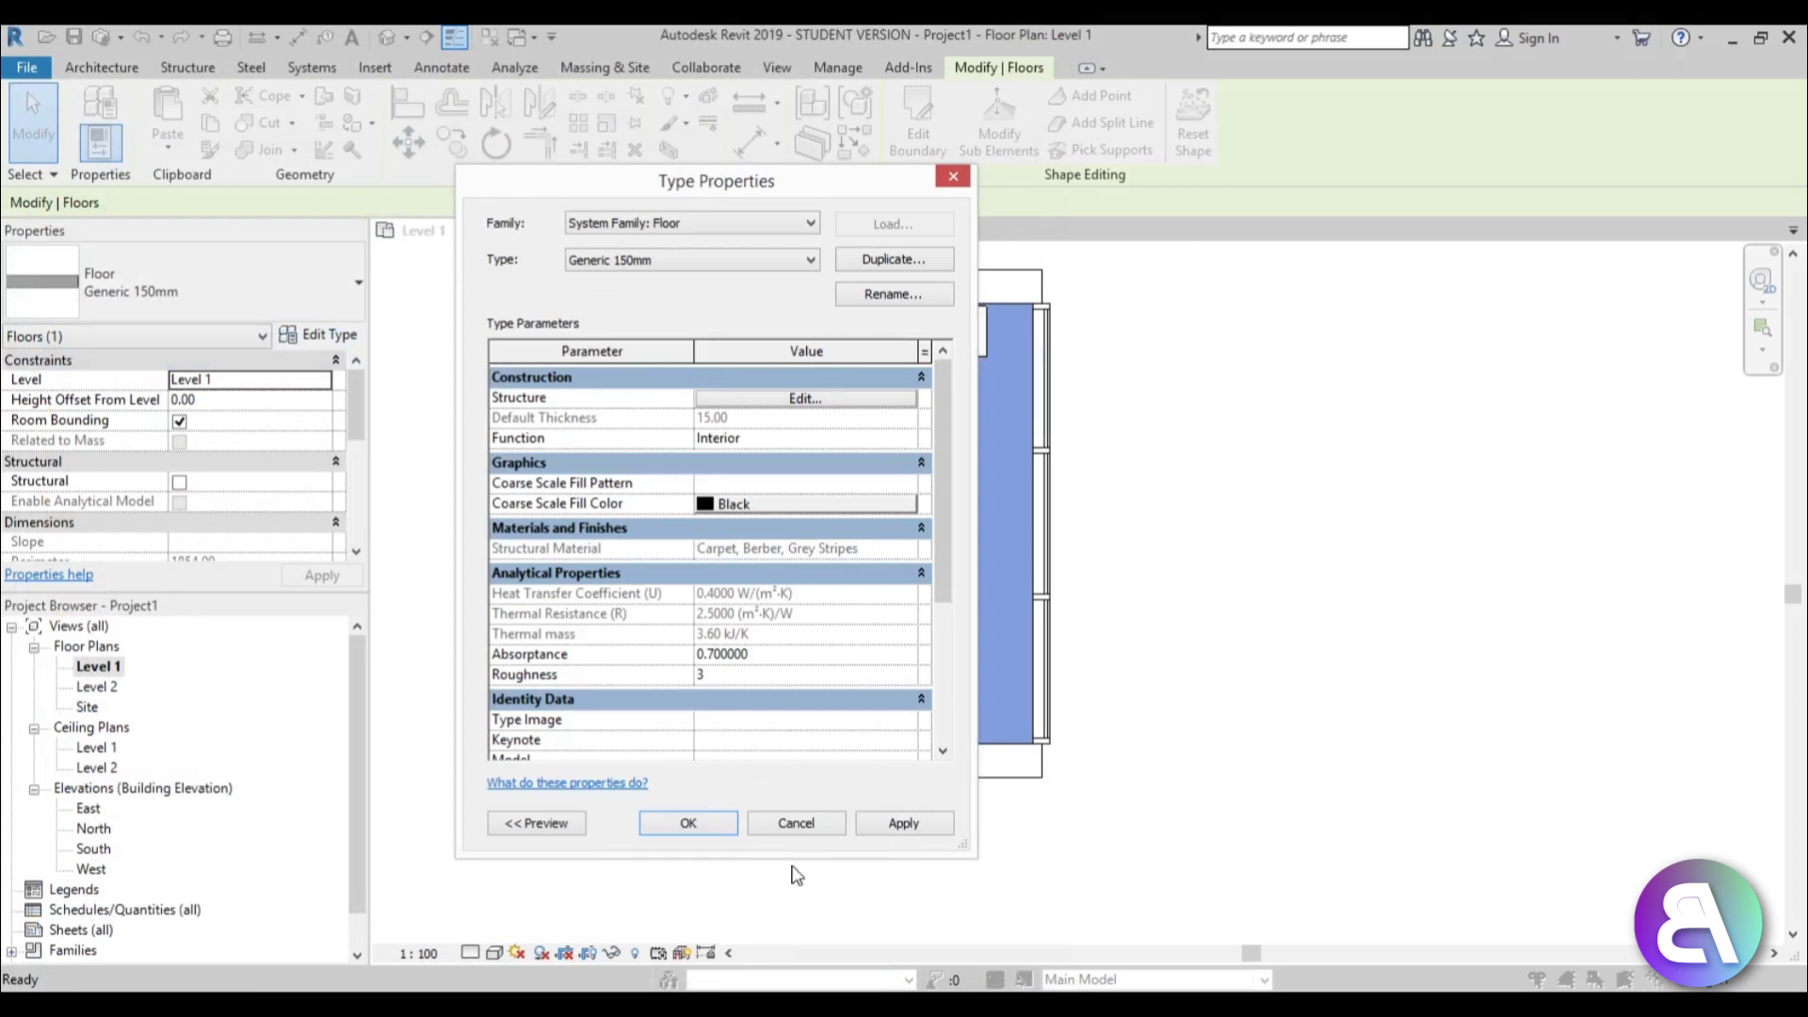
{"action": "left_click", "coordinate": [688, 823]}
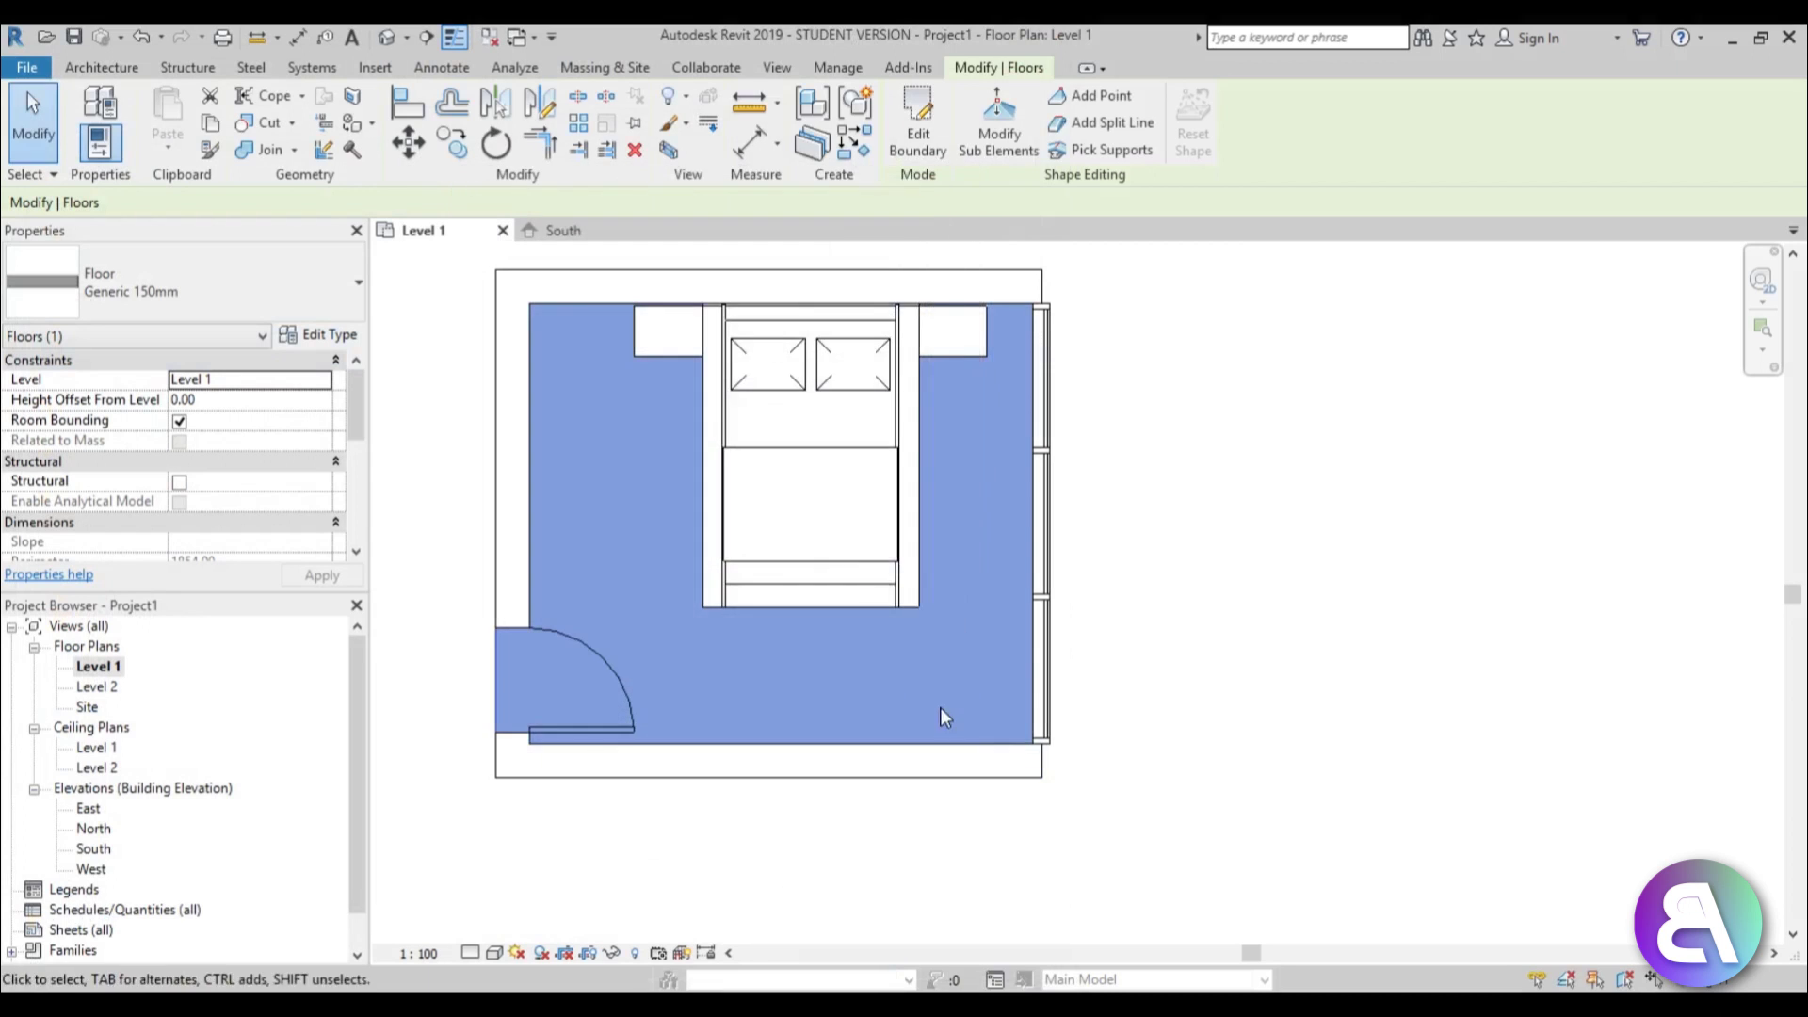
{"action": "left_click", "coordinate": [1224, 676]}
Open the default 3D view and orbit and zoom to inspect the bedroom's interior
{"action": "scroll", "coordinate": [842, 473], "scroll_direction": "down", "scroll_amount": 1}
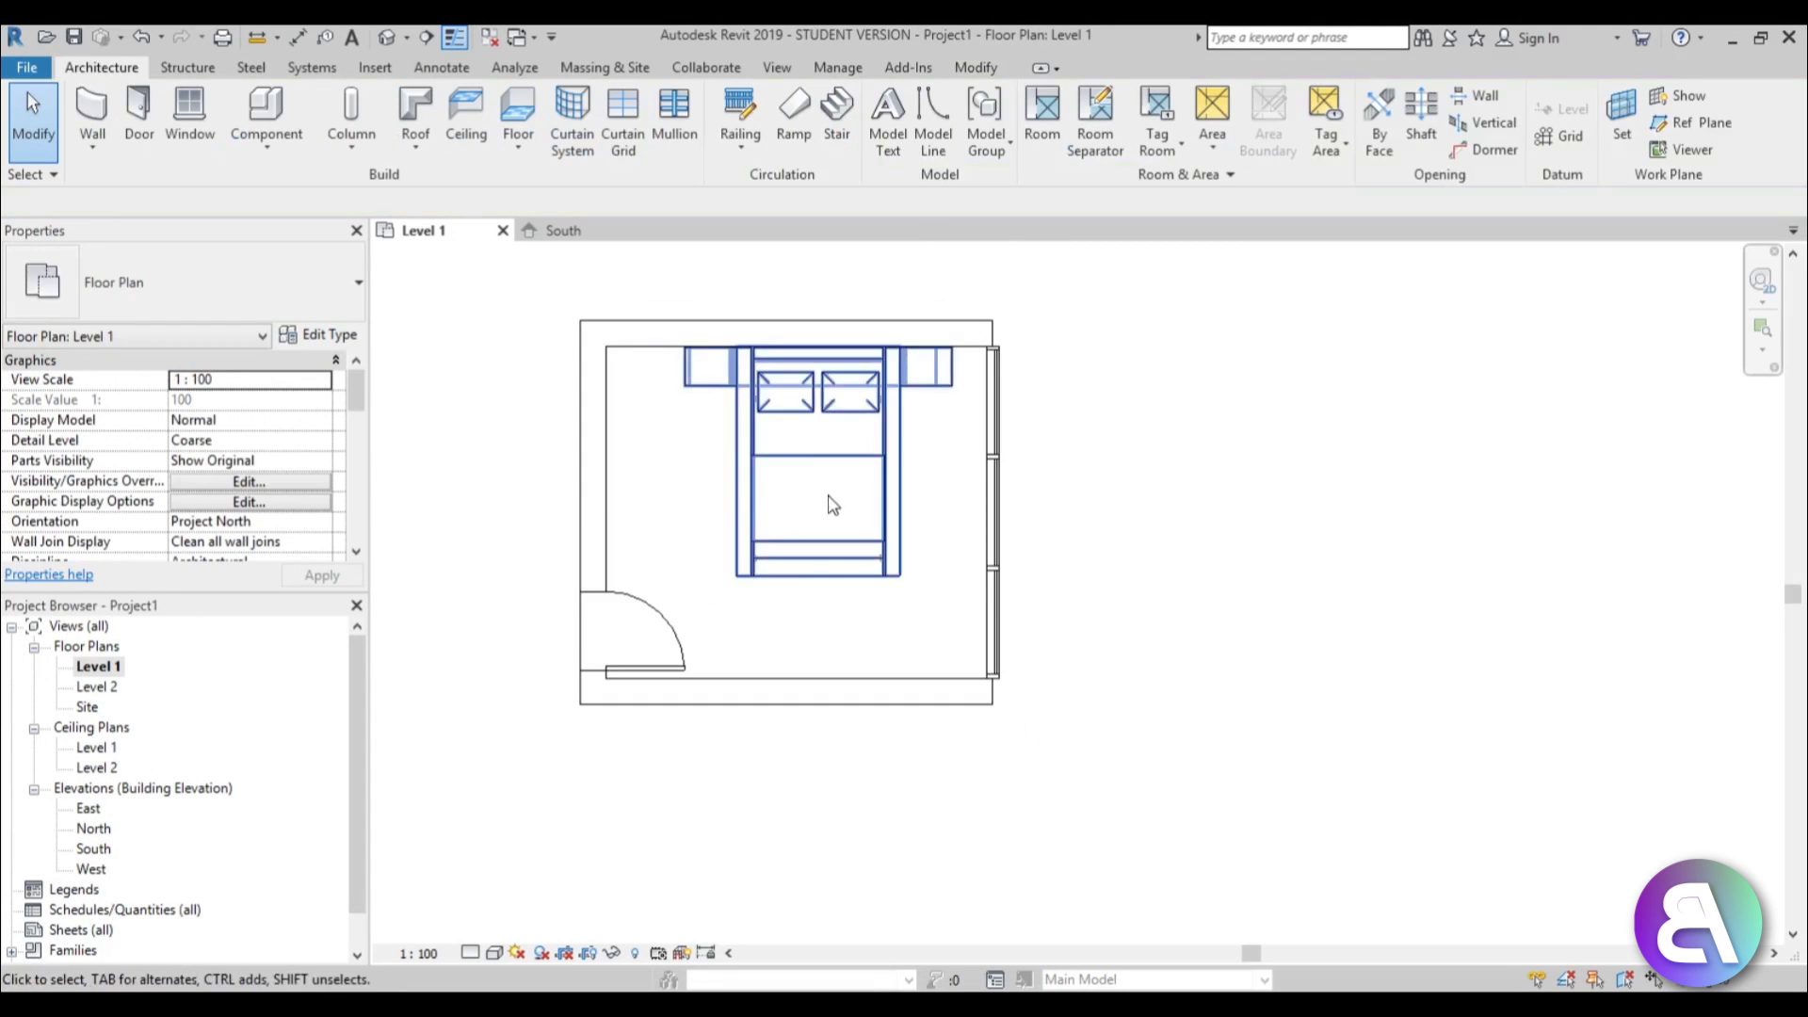
{"action": "left_click", "coordinate": [382, 43]}
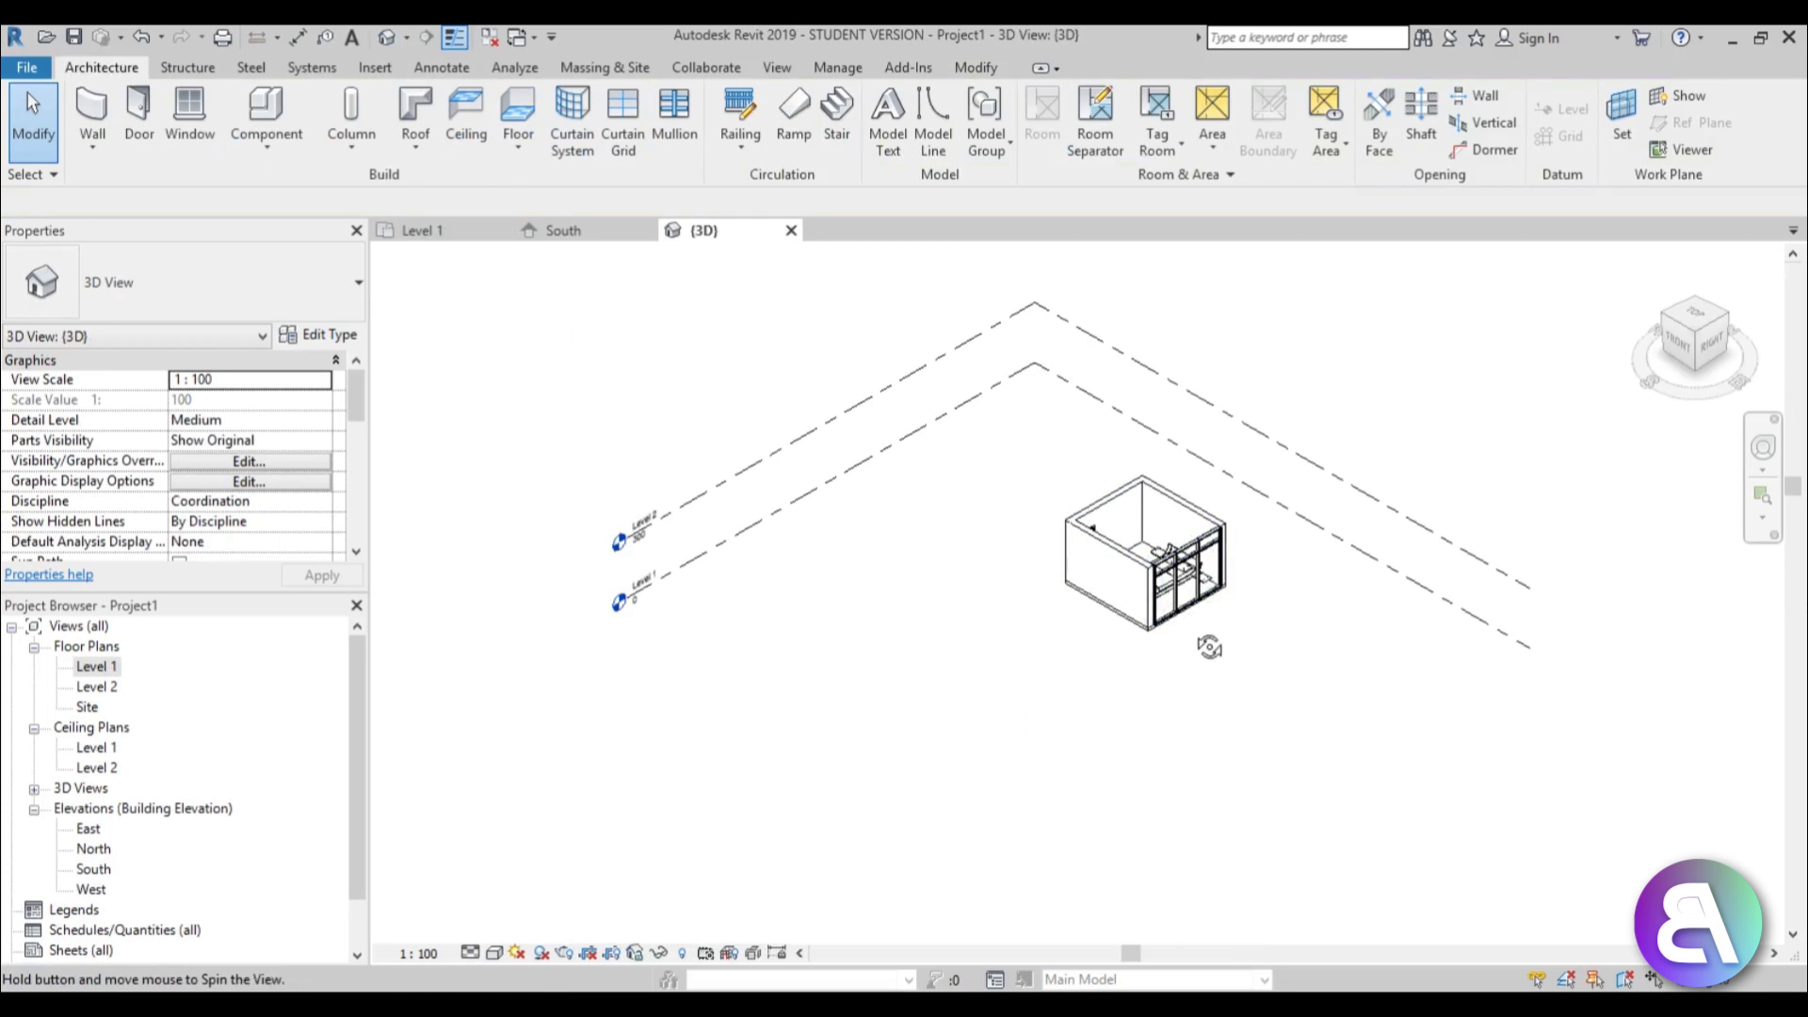
{"action": "middle_click_drag", "start_coordinate": [1207, 646], "coordinate": [1140, 640], "text": "shift"}
{"action": "scroll", "coordinate": [1196, 570], "scroll_direction": "up", "scroll_amount": 3}
{"action": "scroll", "coordinate": [1023, 711], "scroll_direction": "up", "scroll_amount": 3}
{"action": "left_click", "coordinate": [1023, 713]}
{"action": "left_click", "coordinate": [1183, 403]}
{"action": "middle_click_drag", "start_coordinate": [1185, 401], "coordinate": [1272, 571], "text": "shift"}
{"action": "middle_click_drag", "start_coordinate": [1267, 574], "coordinate": [1106, 775]}
{"action": "middle_click_drag", "start_coordinate": [1104, 739], "coordinate": [1000, 516], "text": "shift"}
{"action": "scroll", "coordinate": [1043, 646], "scroll_direction": "up", "scroll_amount": 3}
{"action": "scroll", "coordinate": [1041, 644], "scroll_direction": "down", "scroll_amount": 1}
{"action": "scroll", "coordinate": [999, 516], "scroll_direction": "up", "scroll_amount": 2}
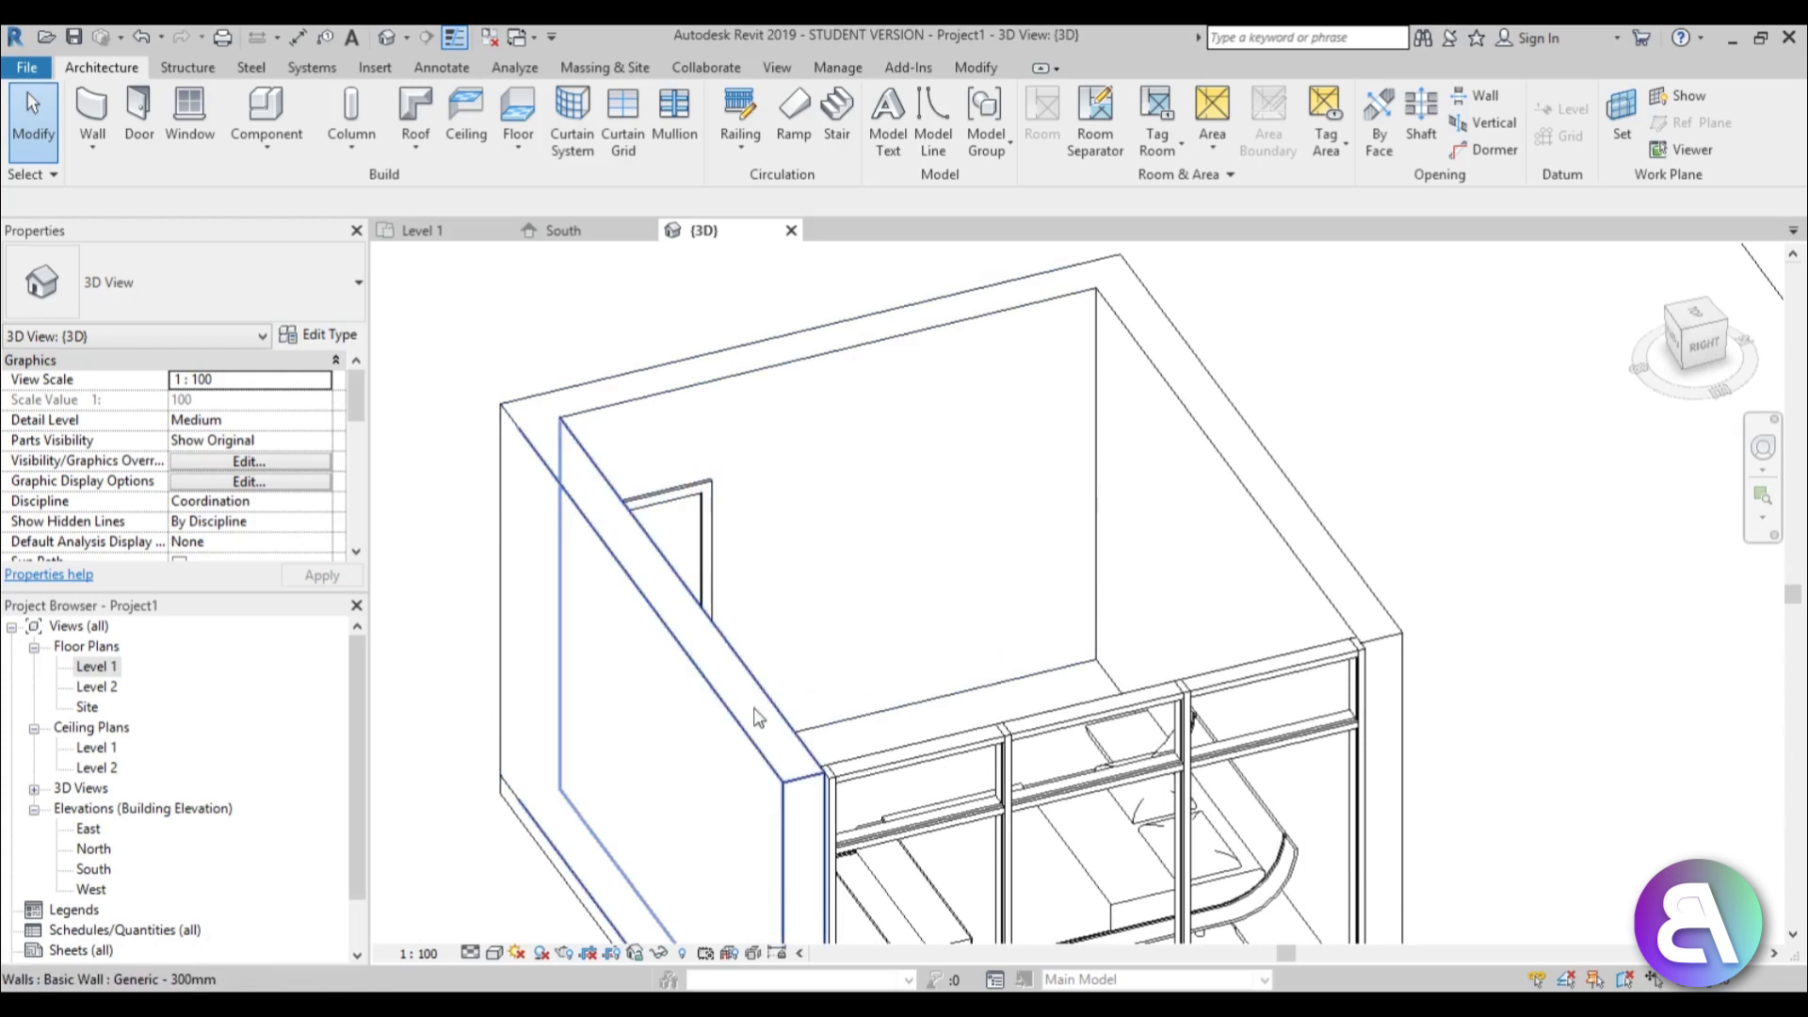
Start an in-place component in the Furniture category named Furniture 1
{"action": "left_click", "coordinate": [283, 108]}
{"action": "left_click", "coordinate": [960, 123]}
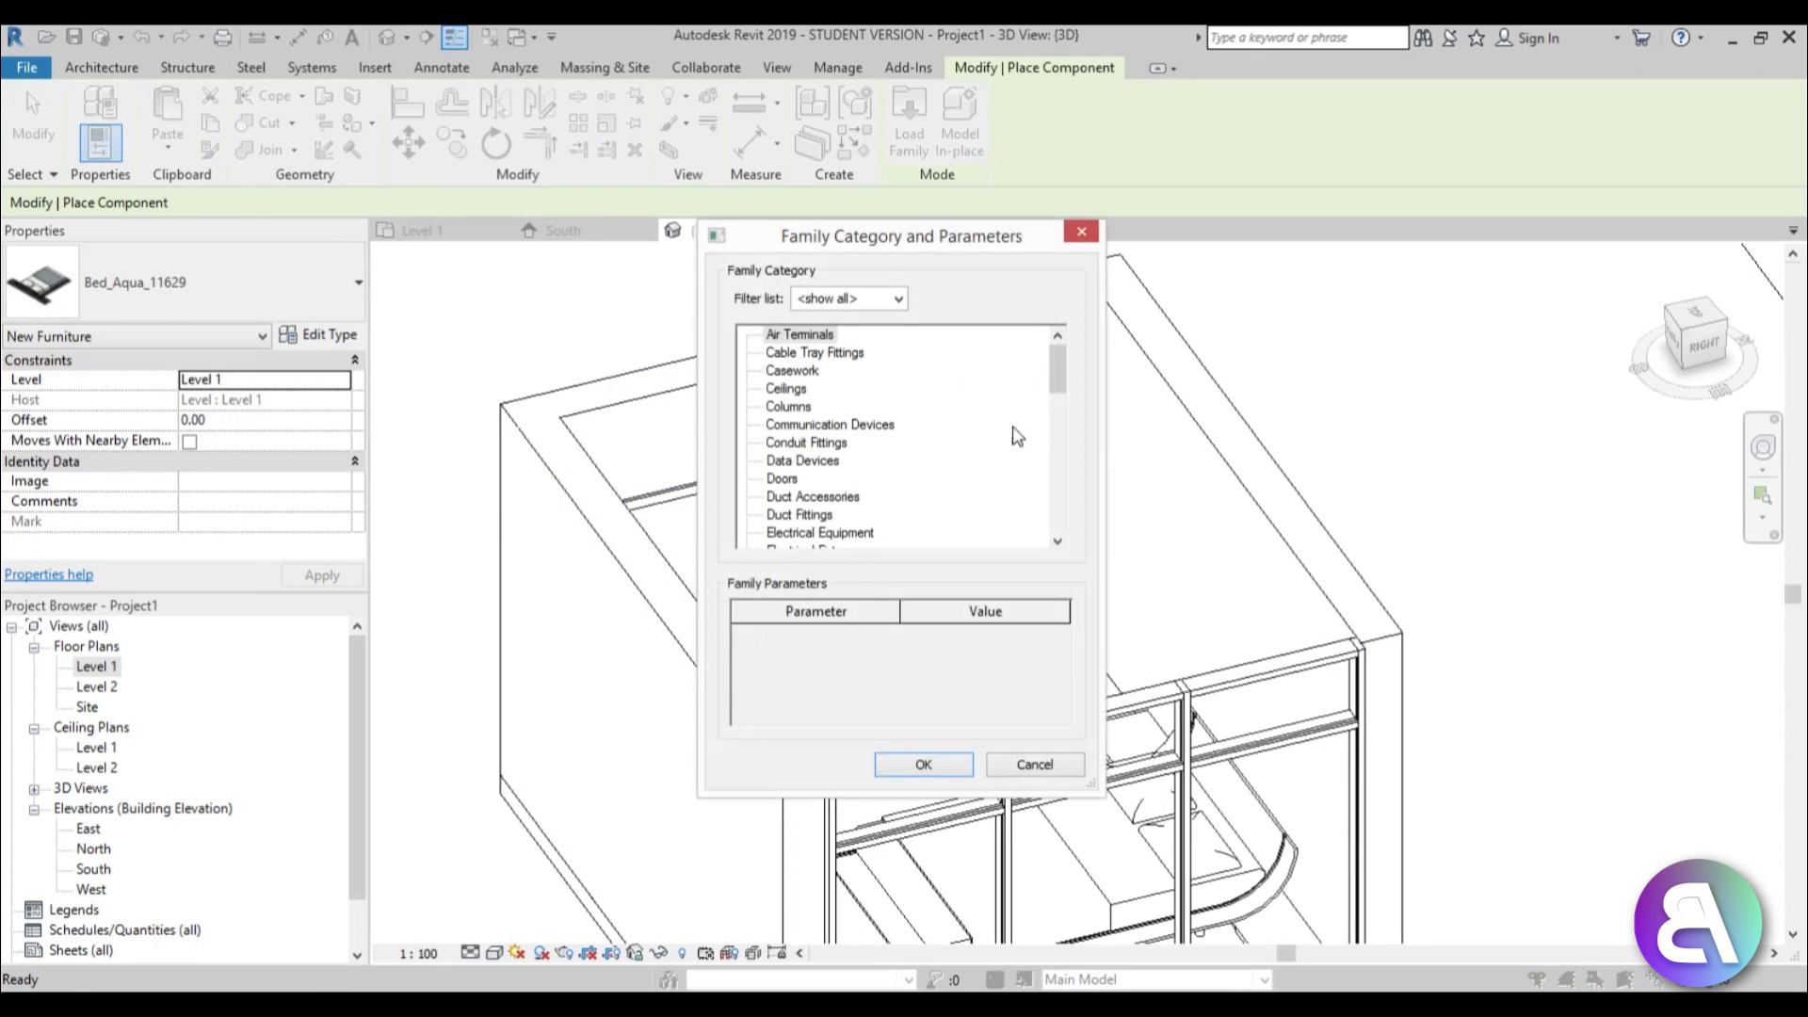
{"action": "left_click_drag", "start_coordinate": [1059, 382], "coordinate": [1058, 423]}
{"action": "double_click", "coordinate": [792, 441]}
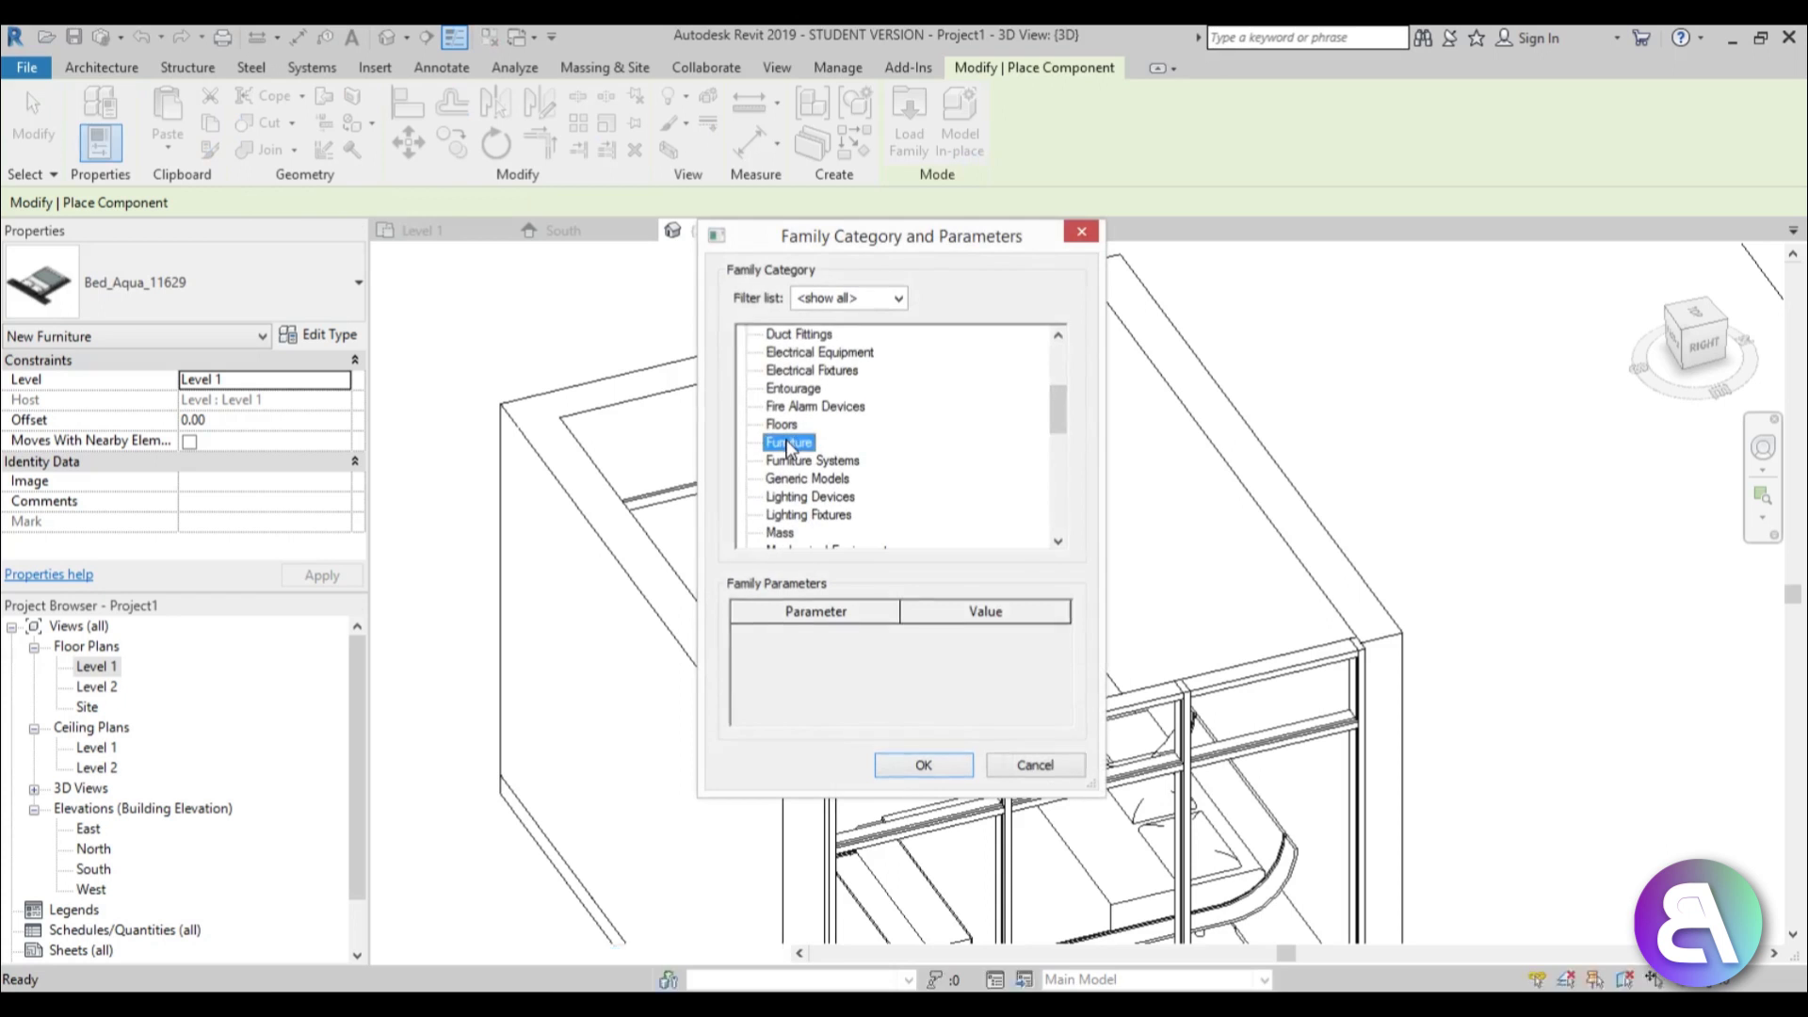
{"action": "left_click", "coordinate": [899, 560]}
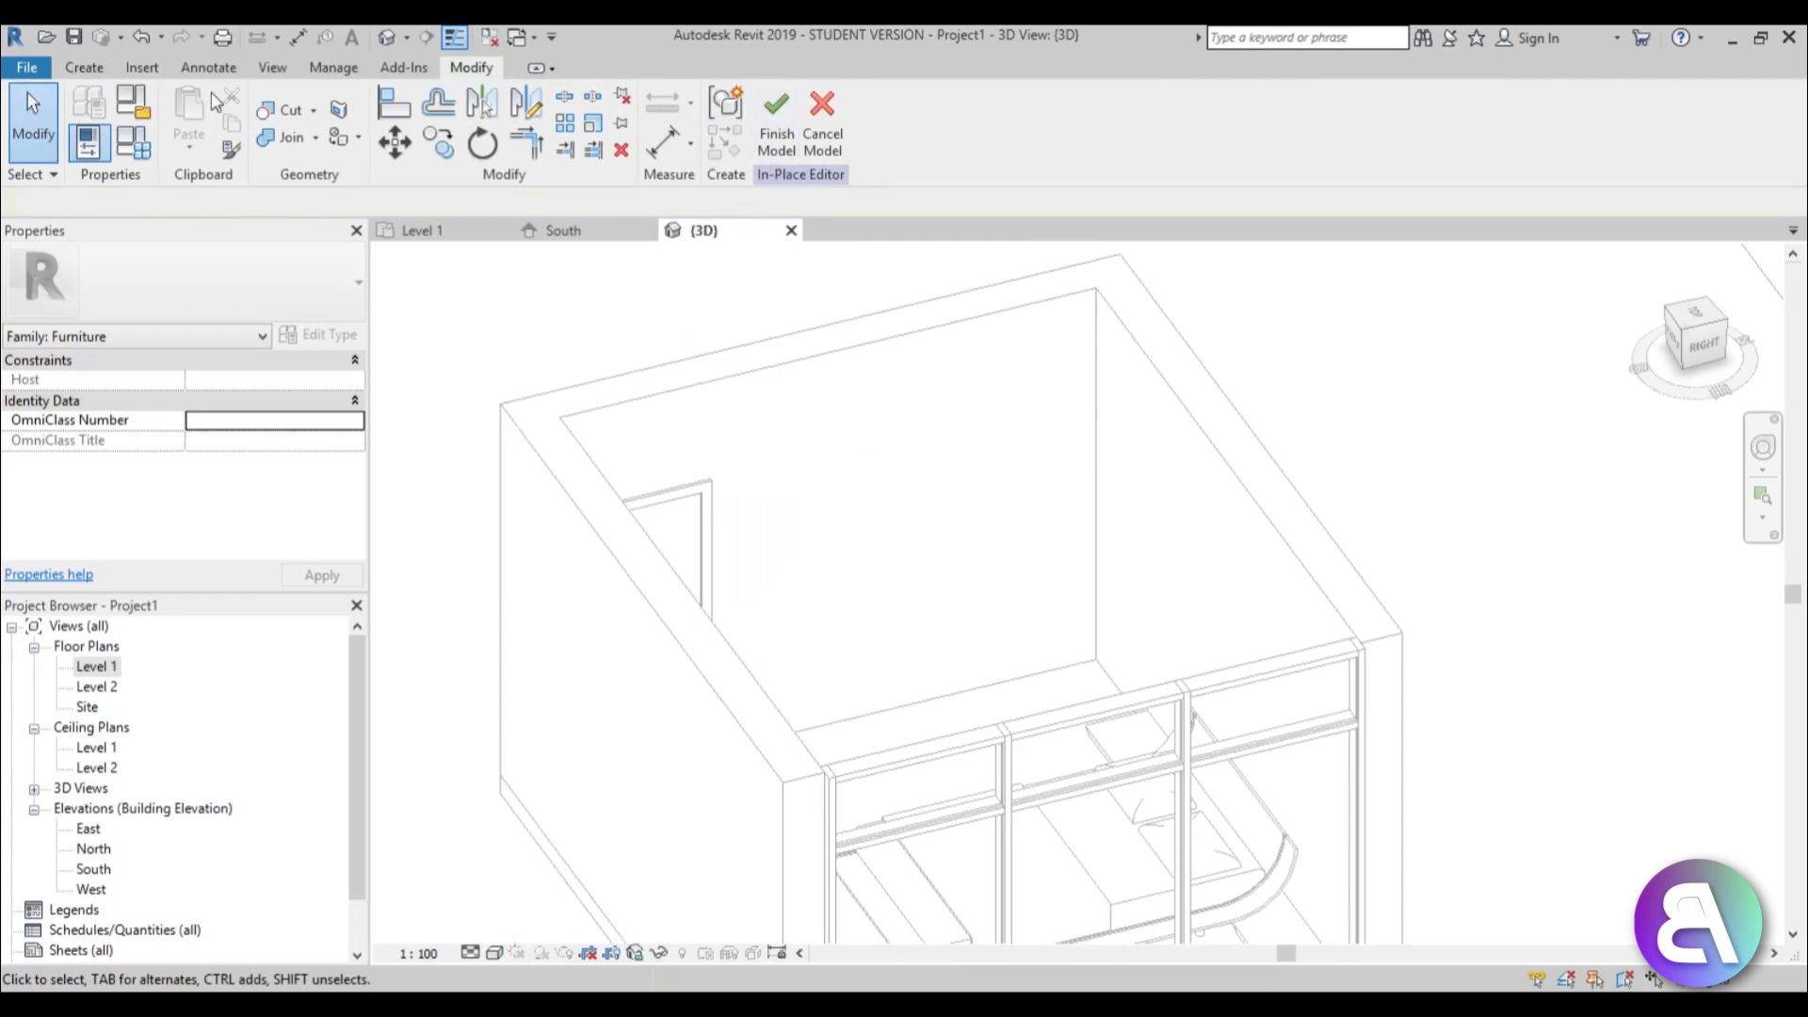
Start a solid extrusion and sketch a 60-wide rectangle along the wall
{"action": "left_click", "coordinate": [80, 67]}
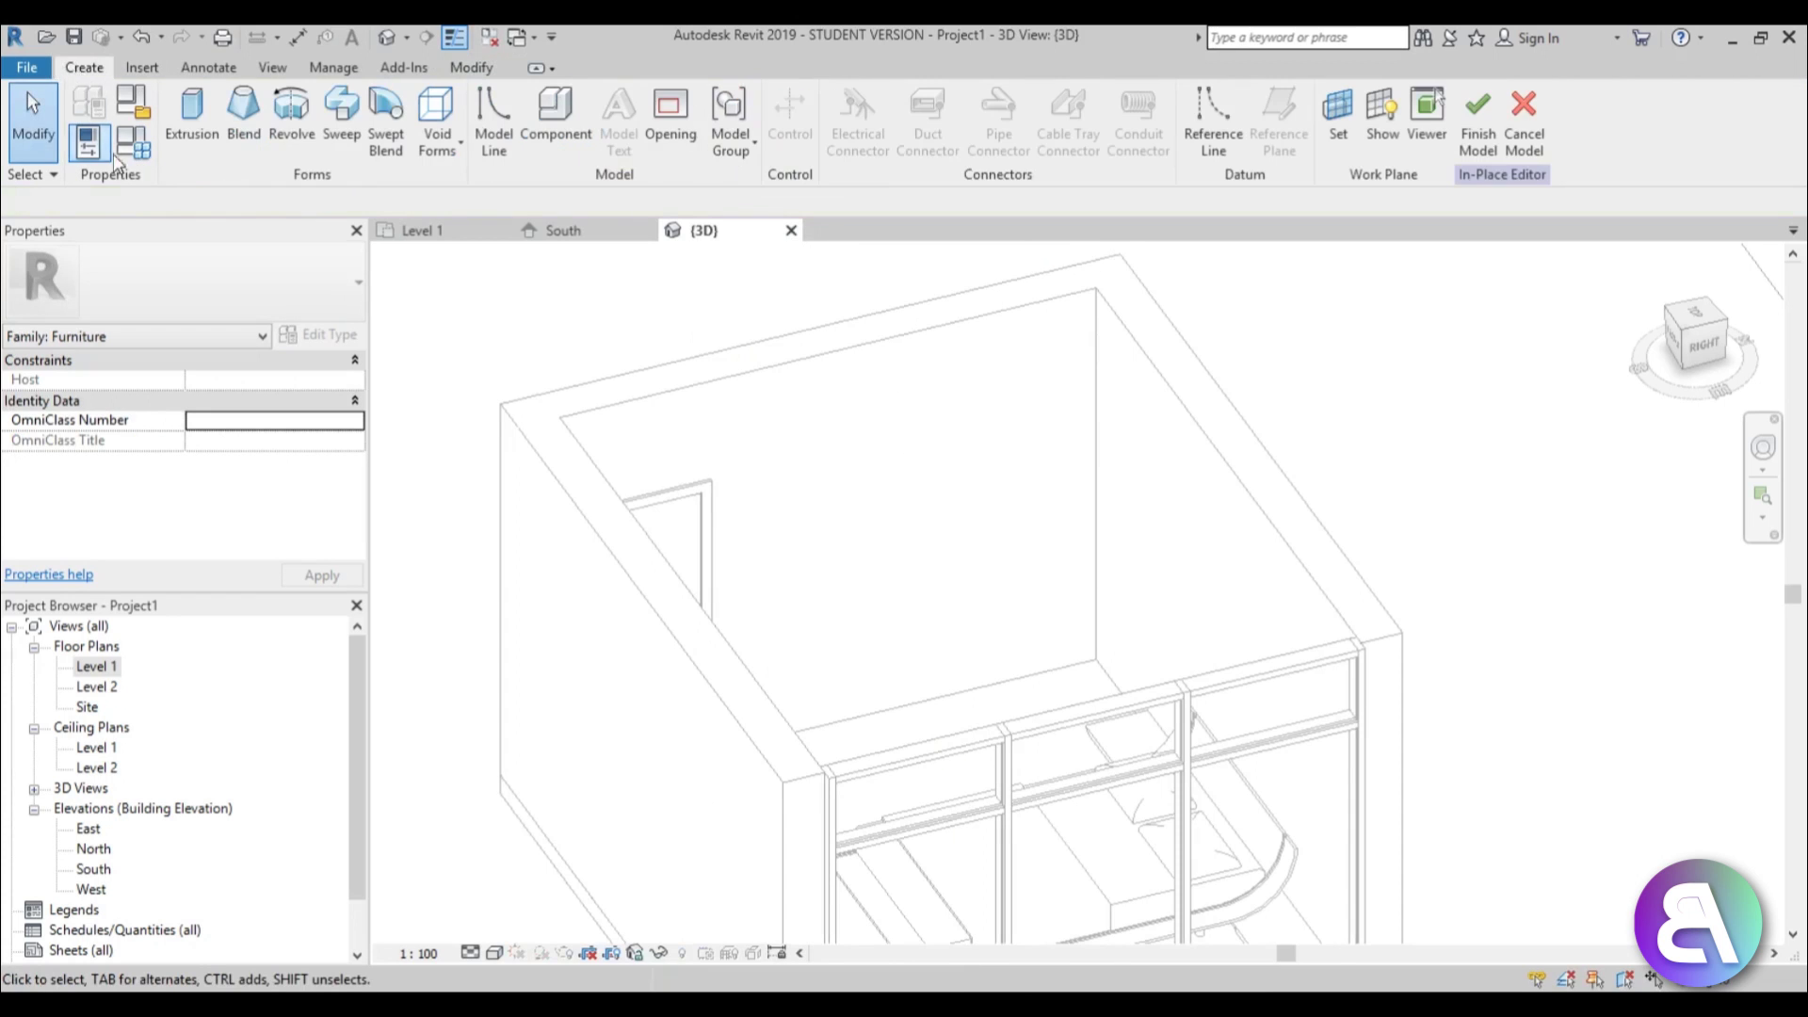
{"action": "left_click", "coordinate": [190, 132]}
{"action": "left_click", "coordinate": [847, 102]}
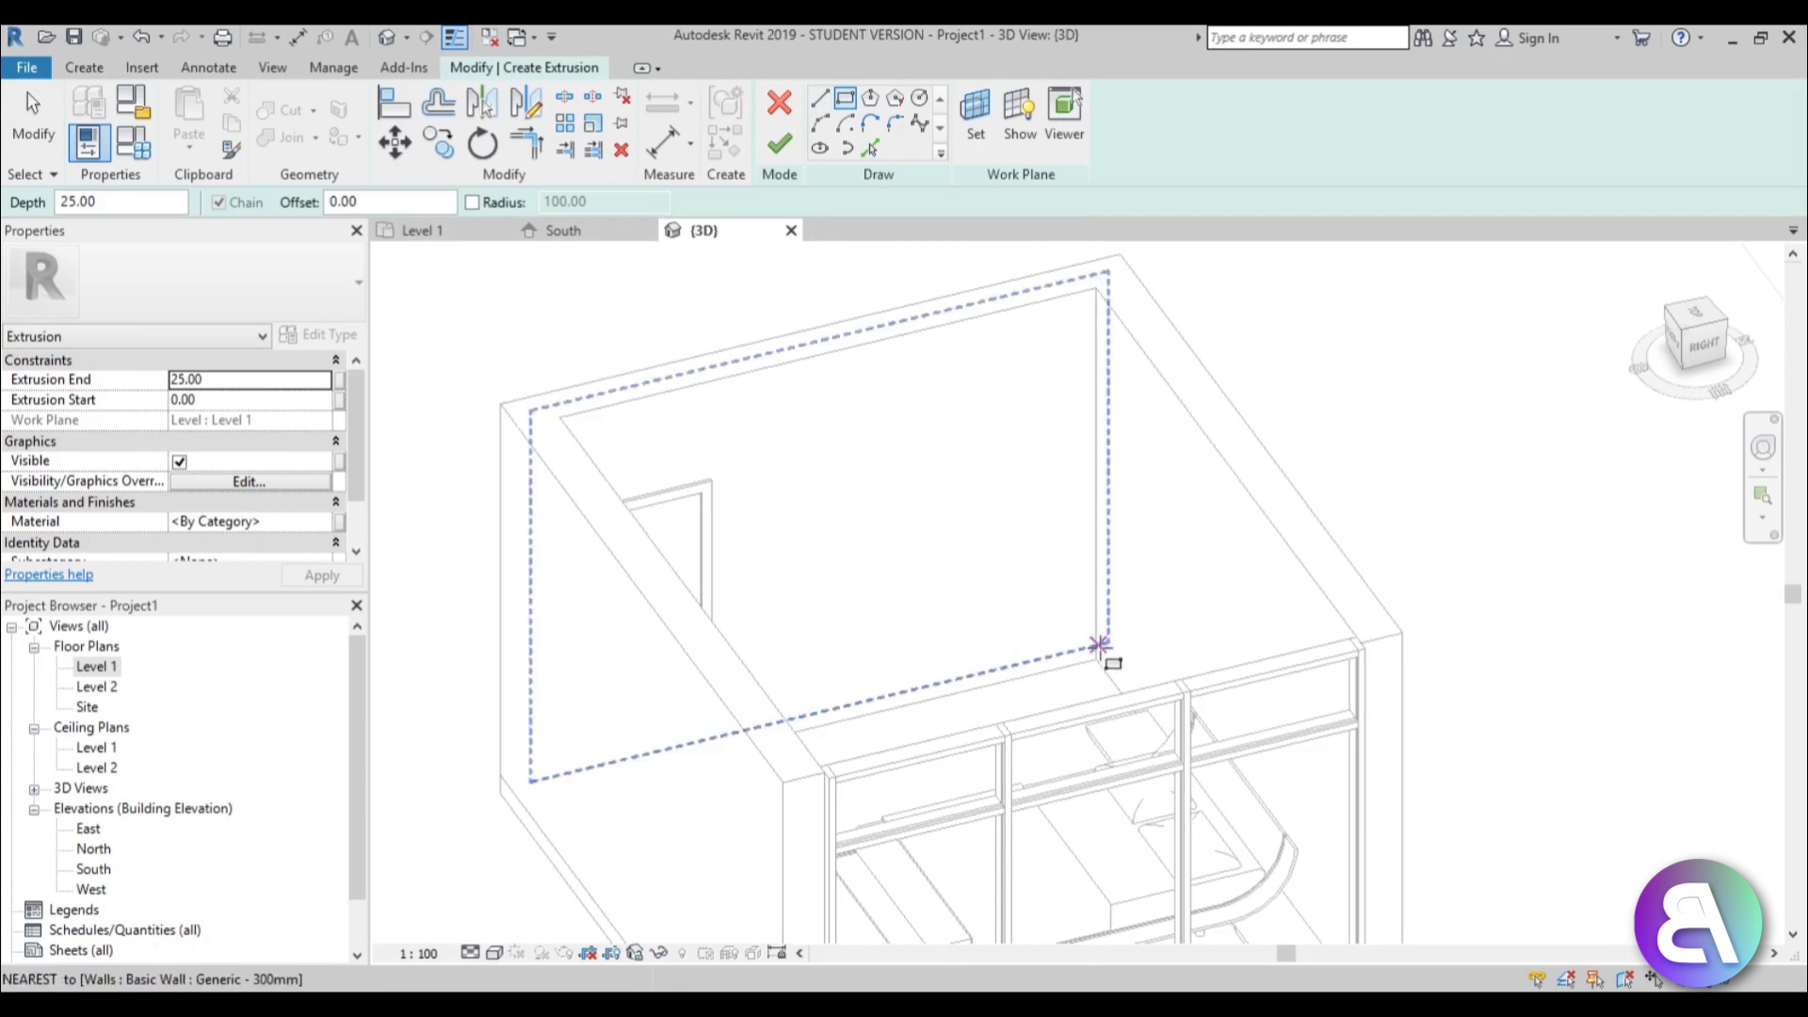
{"action": "left_click", "coordinate": [1096, 661]}
{"action": "scroll", "coordinate": [974, 667], "scroll_direction": "down", "scroll_amount": 4}
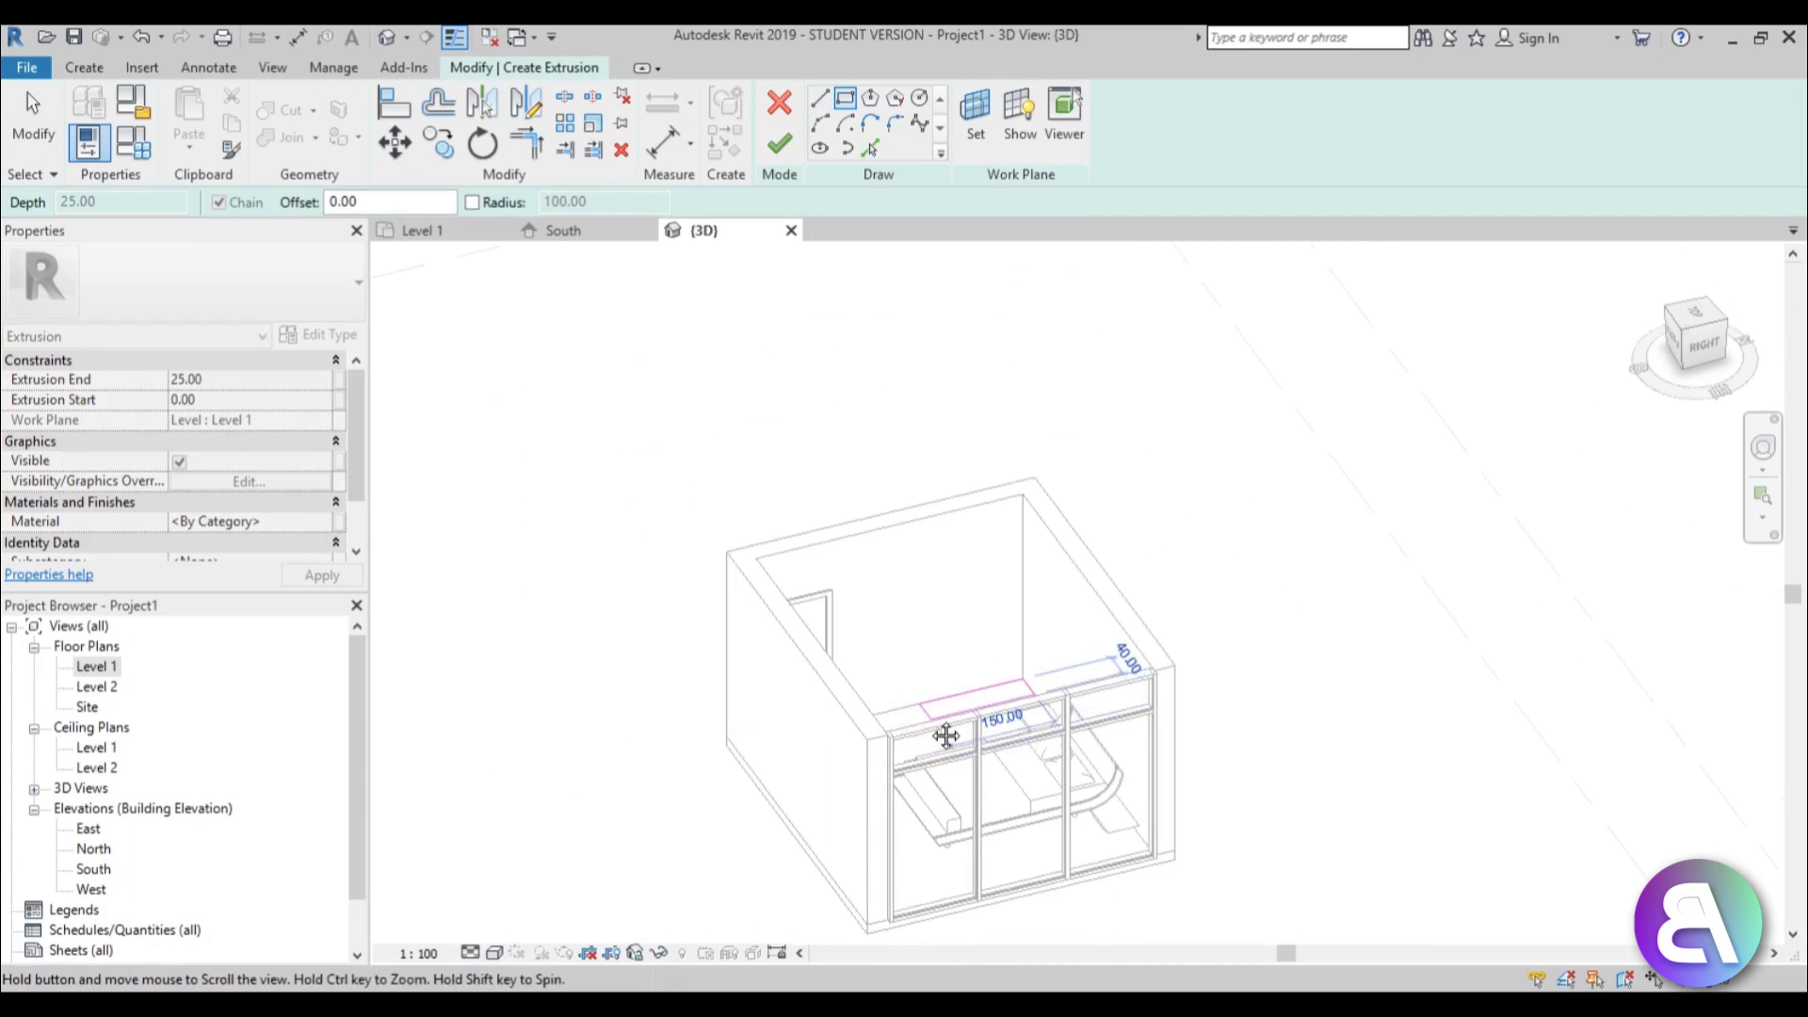
{"action": "middle_click_drag", "start_coordinate": [945, 735], "coordinate": [900, 808], "text": "shift"}
{"action": "scroll", "coordinate": [930, 812], "scroll_direction": "up", "scroll_amount": 3}
{"action": "left_click", "coordinate": [940, 784]}
{"action": "key", "text": "Escape"}
{"action": "key", "text": "Escape"}
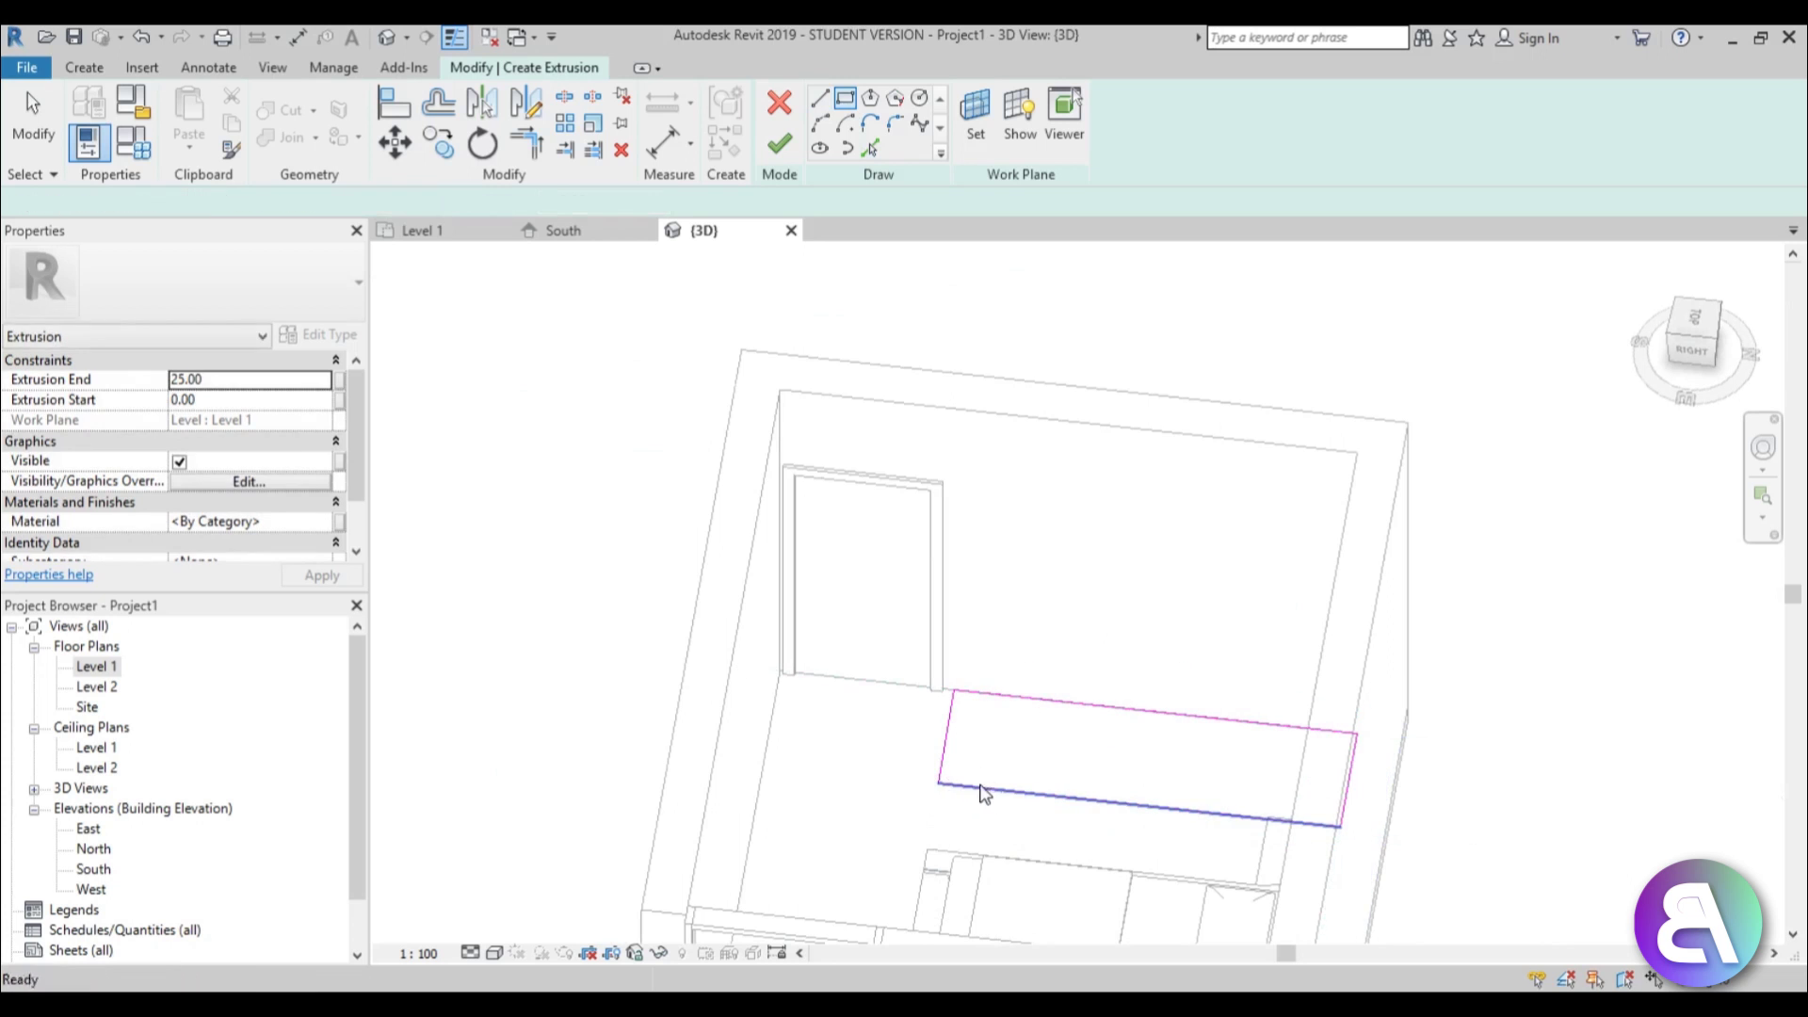
{"action": "left_click", "coordinate": [981, 788]}
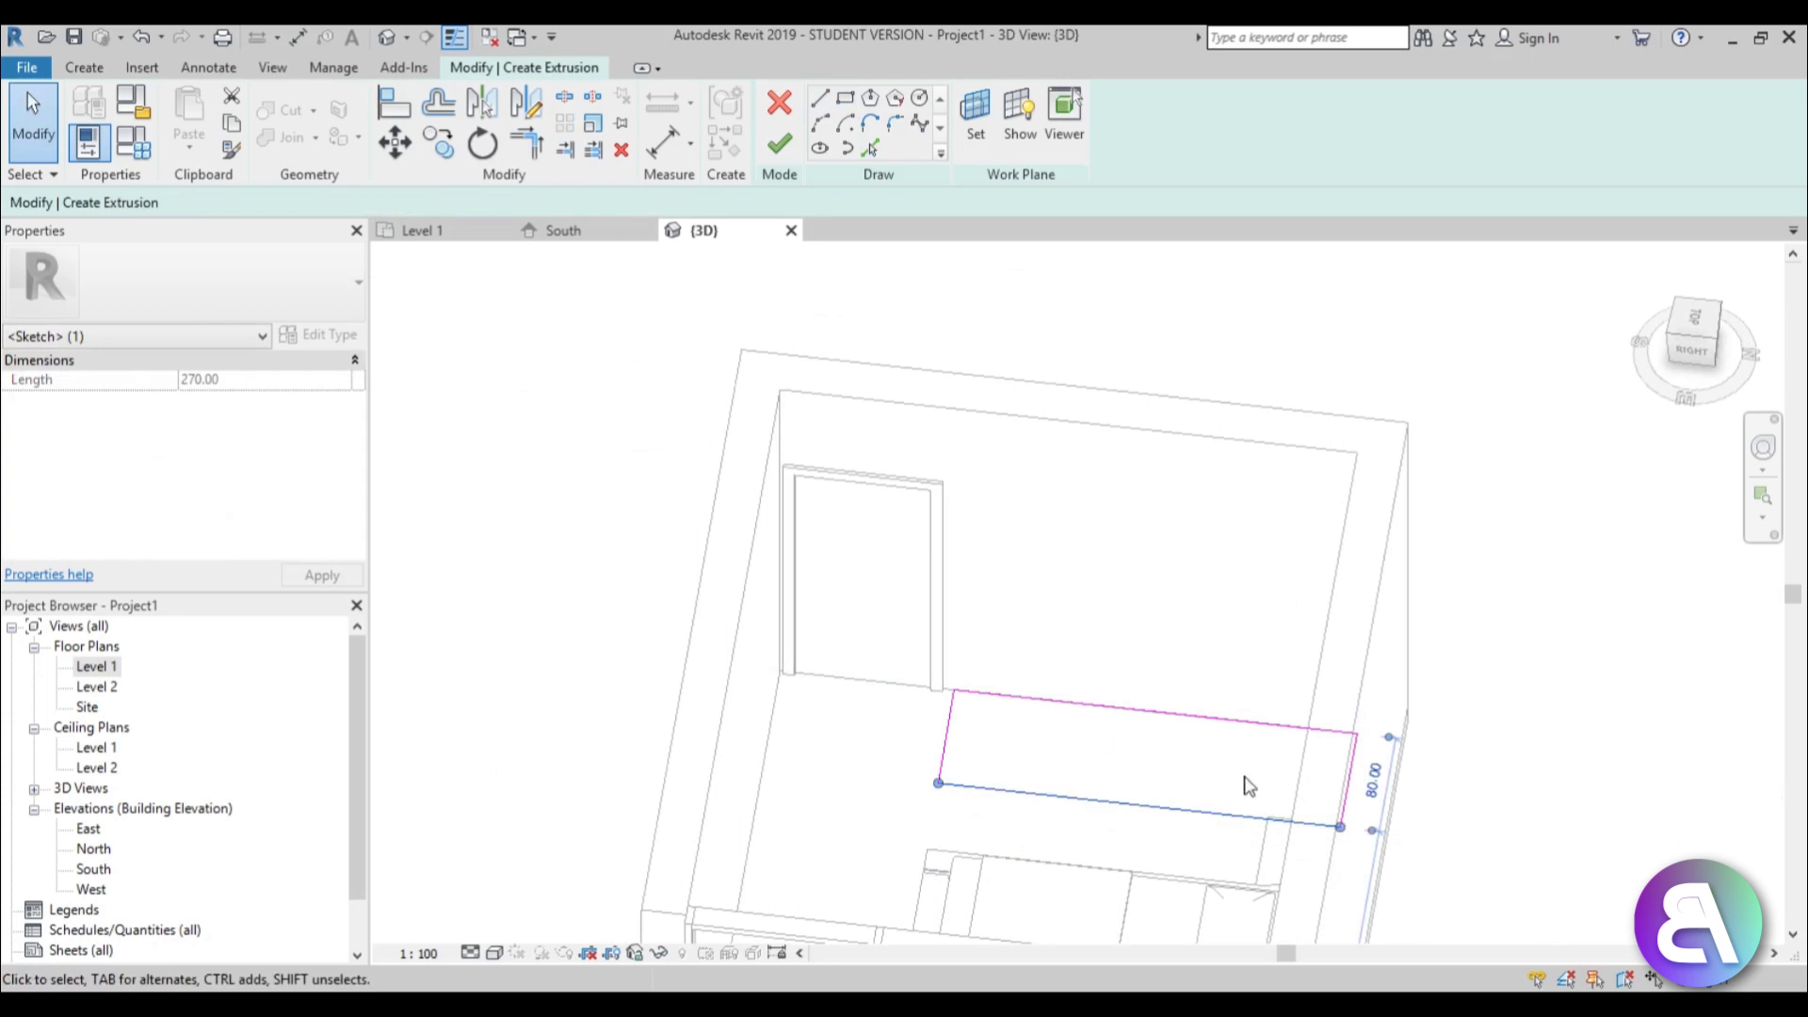
{"action": "key", "text": "Return"}
{"action": "left_click", "coordinate": [1659, 779]}
Add an inner rectangle at offset 3 and finish the extrusion sketch
{"action": "scroll", "coordinate": [1314, 593], "scroll_direction": "down", "scroll_amount": 1}
{"action": "mouse_move", "coordinate": [1037, 534]}
{"action": "middle_mouse_down", "text": "shift"}
{"action": "mouse_move", "coordinate": [1127, 735]}
{"action": "mouse_move", "coordinate": [1106, 585]}
{"action": "mouse_move", "coordinate": [1121, 520]}
{"action": "middle_mouse_up", "text": "shift"}
{"action": "scroll", "coordinate": [1121, 518], "scroll_direction": "up", "scroll_amount": 3}
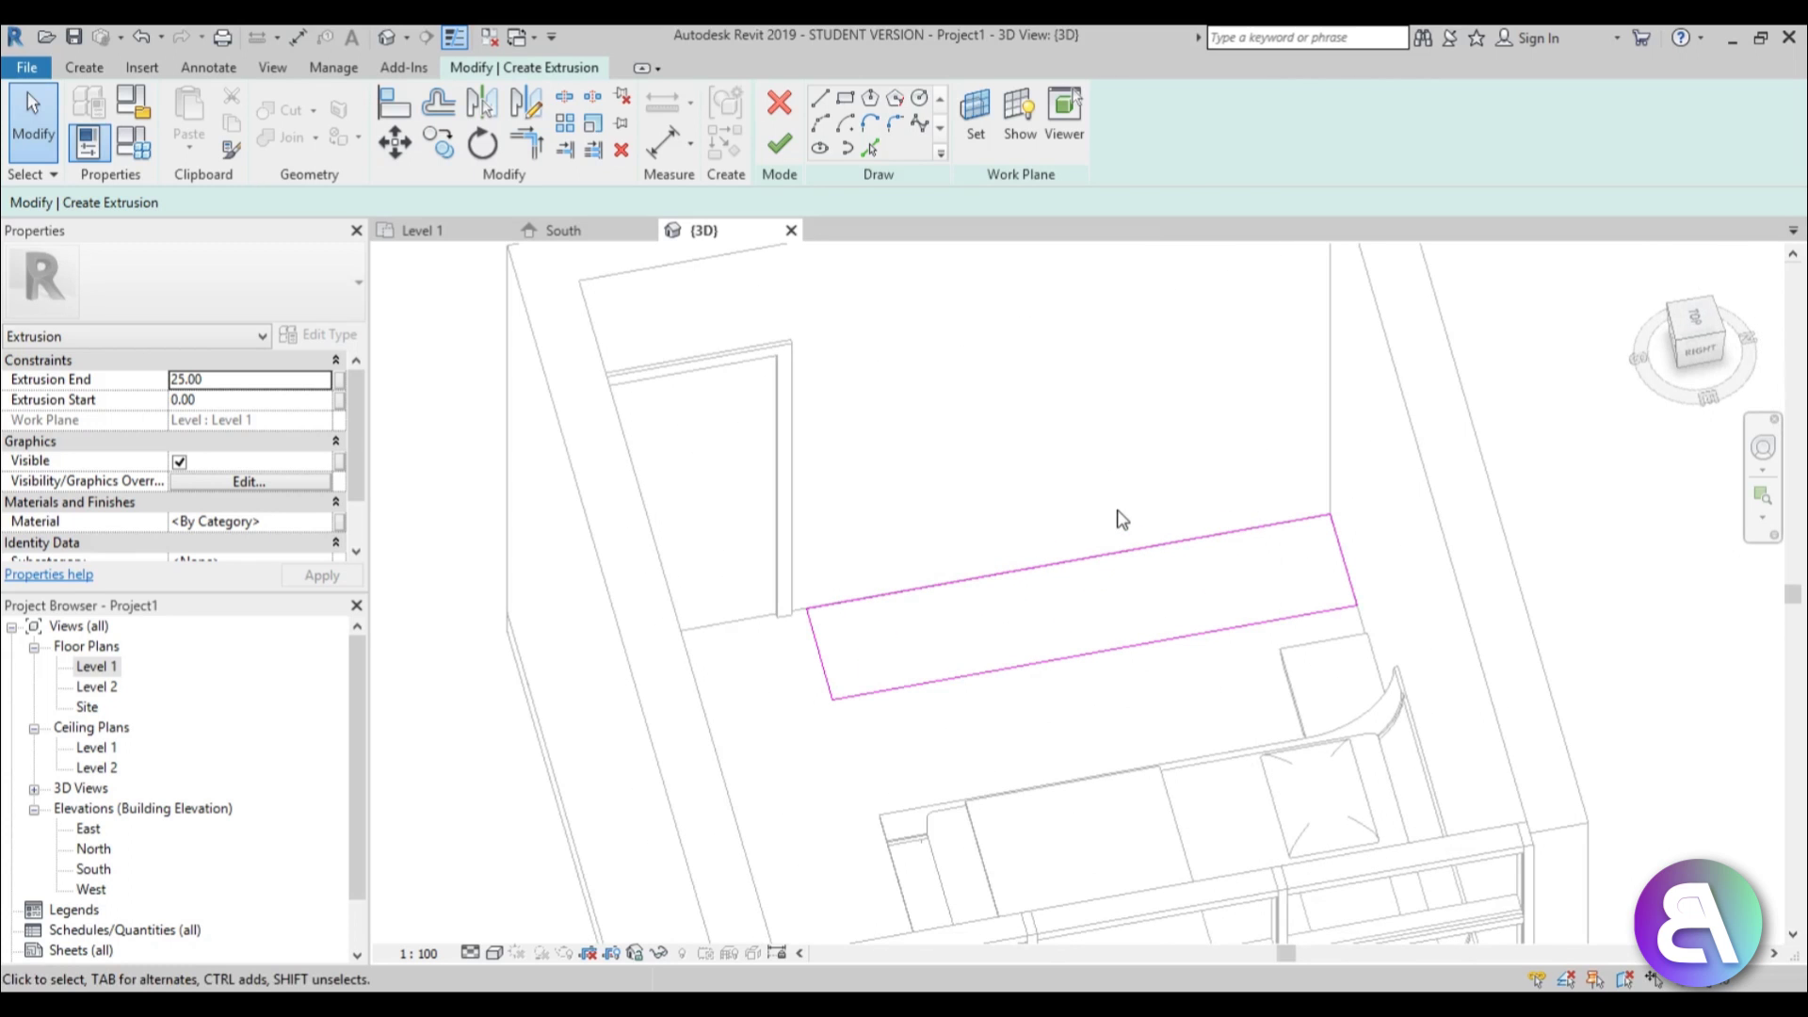
{"action": "left_click", "coordinate": [847, 97]}
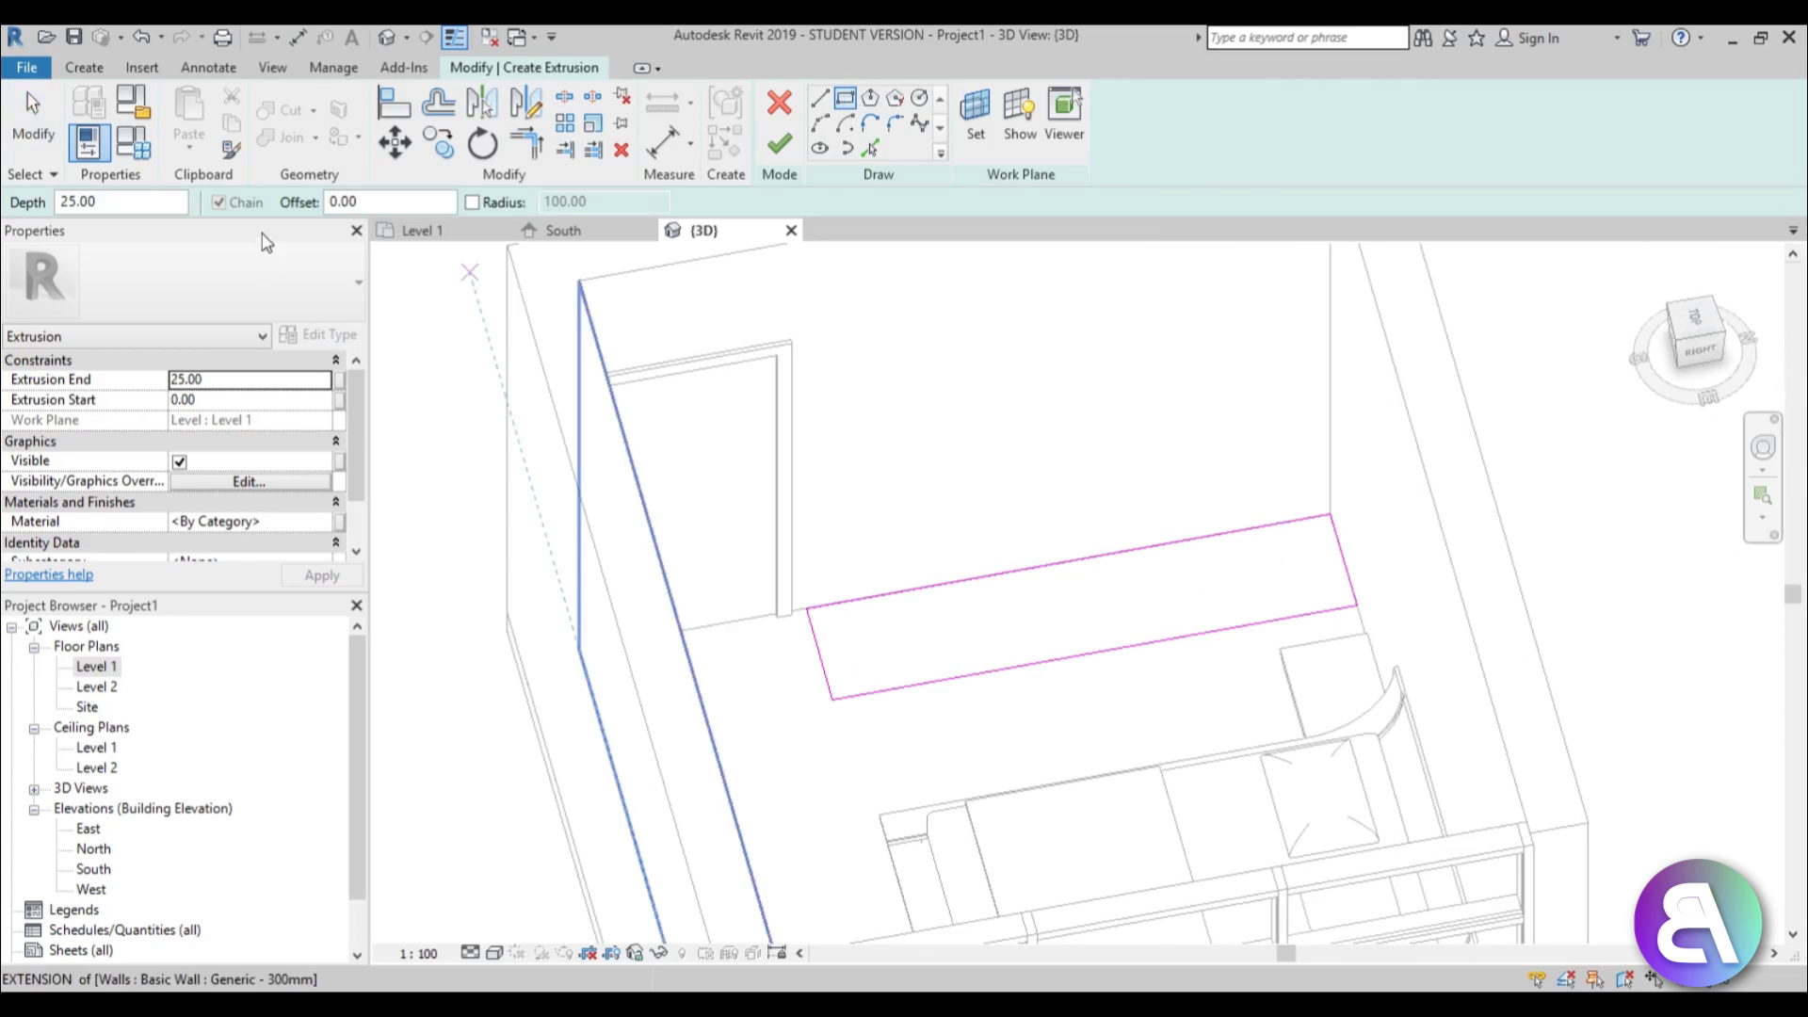
{"action": "left_click", "coordinate": [390, 194]}
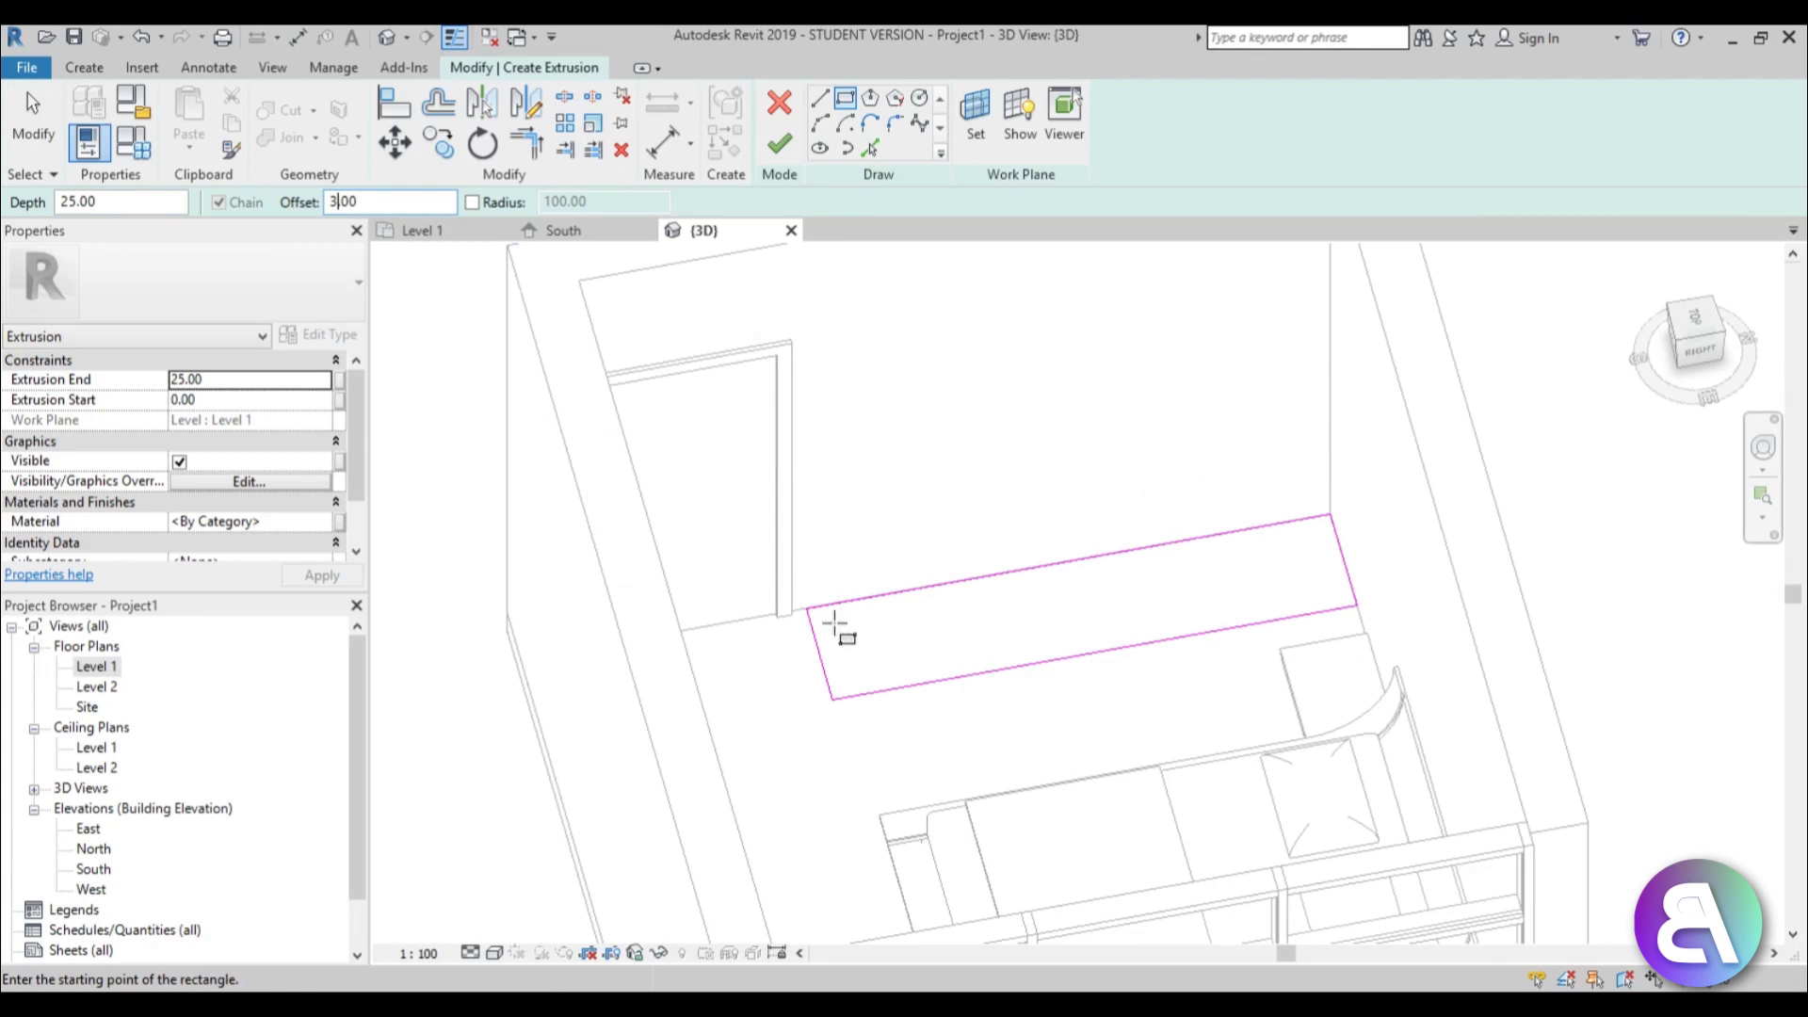
{"action": "left_click", "coordinate": [808, 610]}
{"action": "scroll", "coordinate": [1461, 614], "scroll_direction": "up", "scroll_amount": 3}
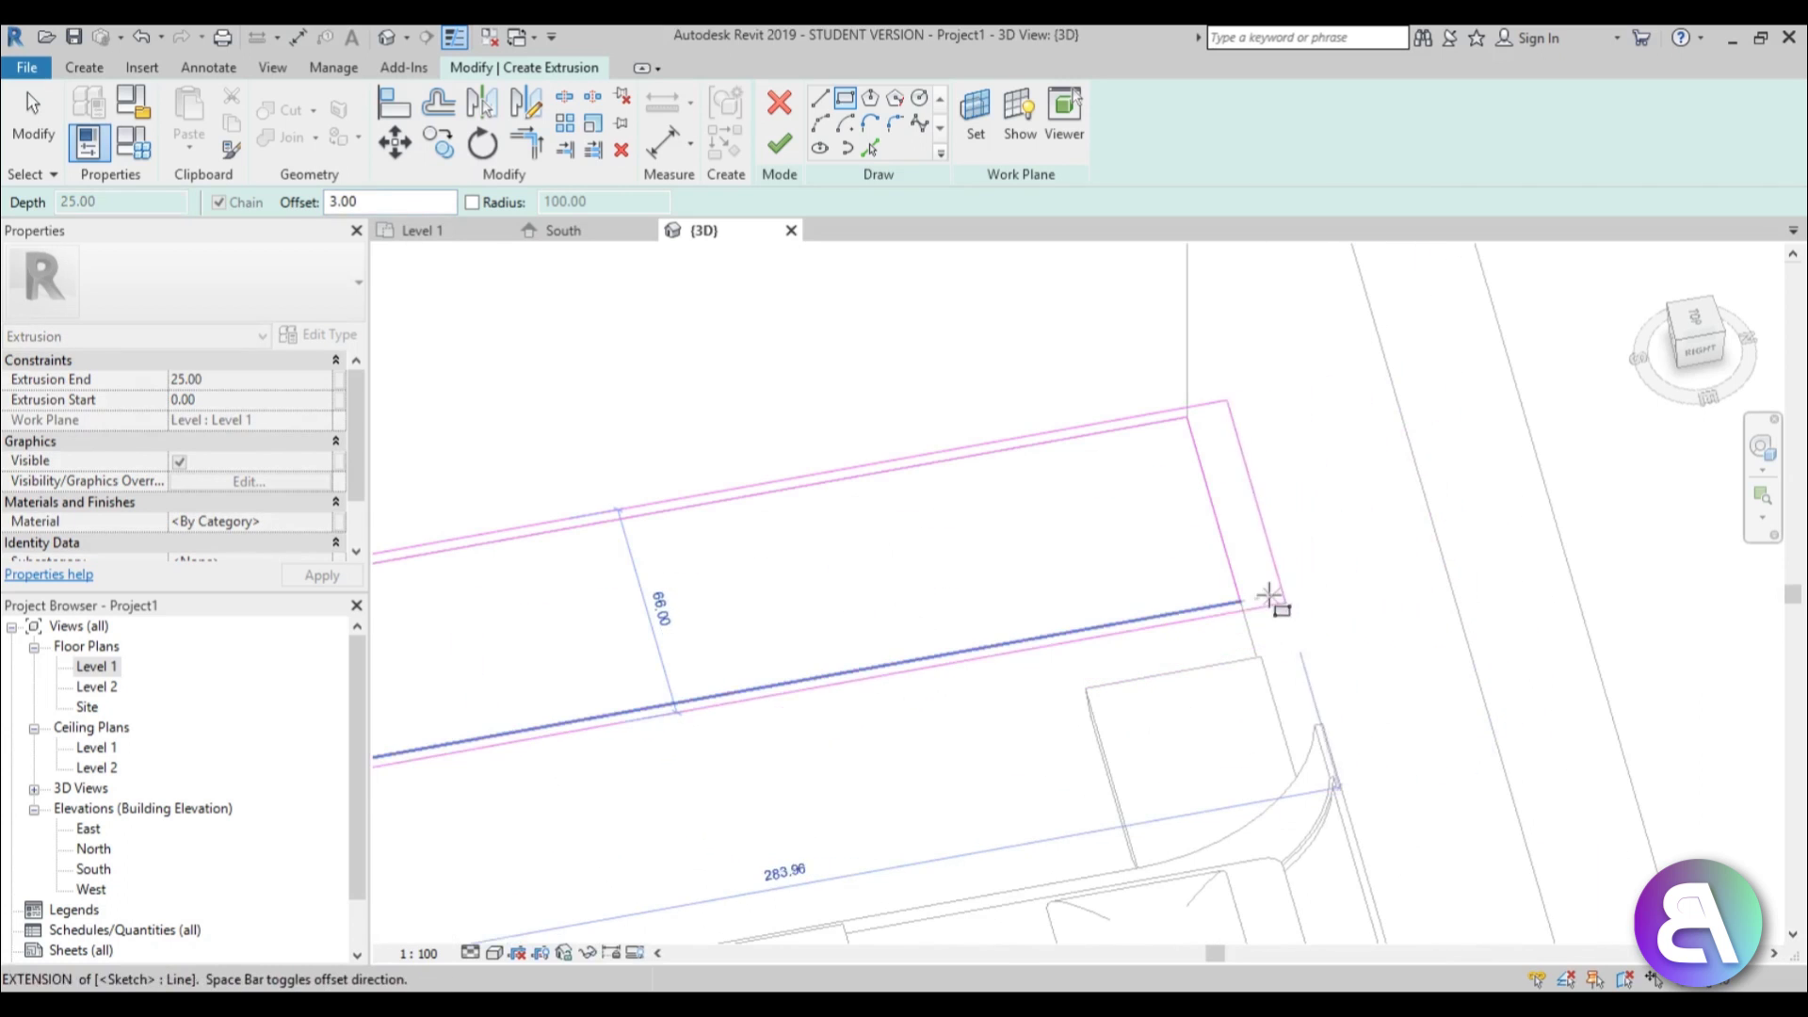
{"action": "left_click", "coordinate": [1236, 620]}
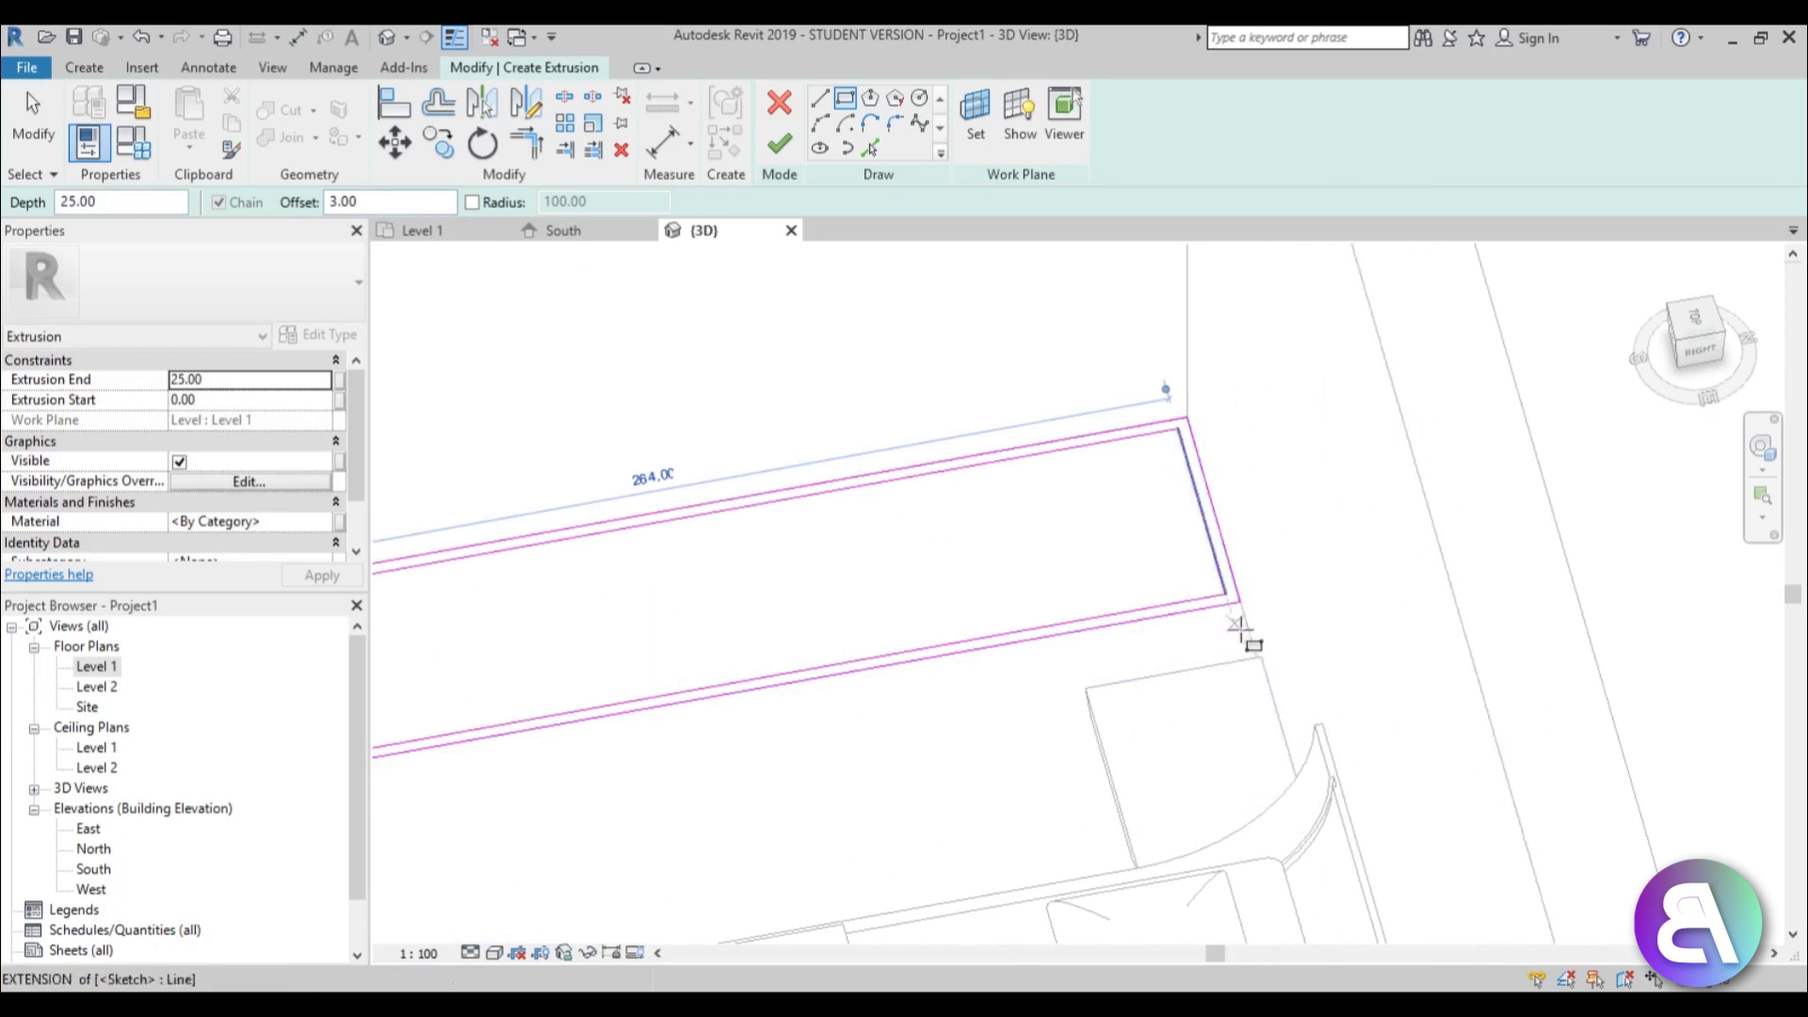
{"action": "key", "text": "Escape"}
{"action": "key", "text": "Escape"}
{"action": "scroll", "coordinate": [1271, 640], "scroll_direction": "down", "scroll_amount": 4}
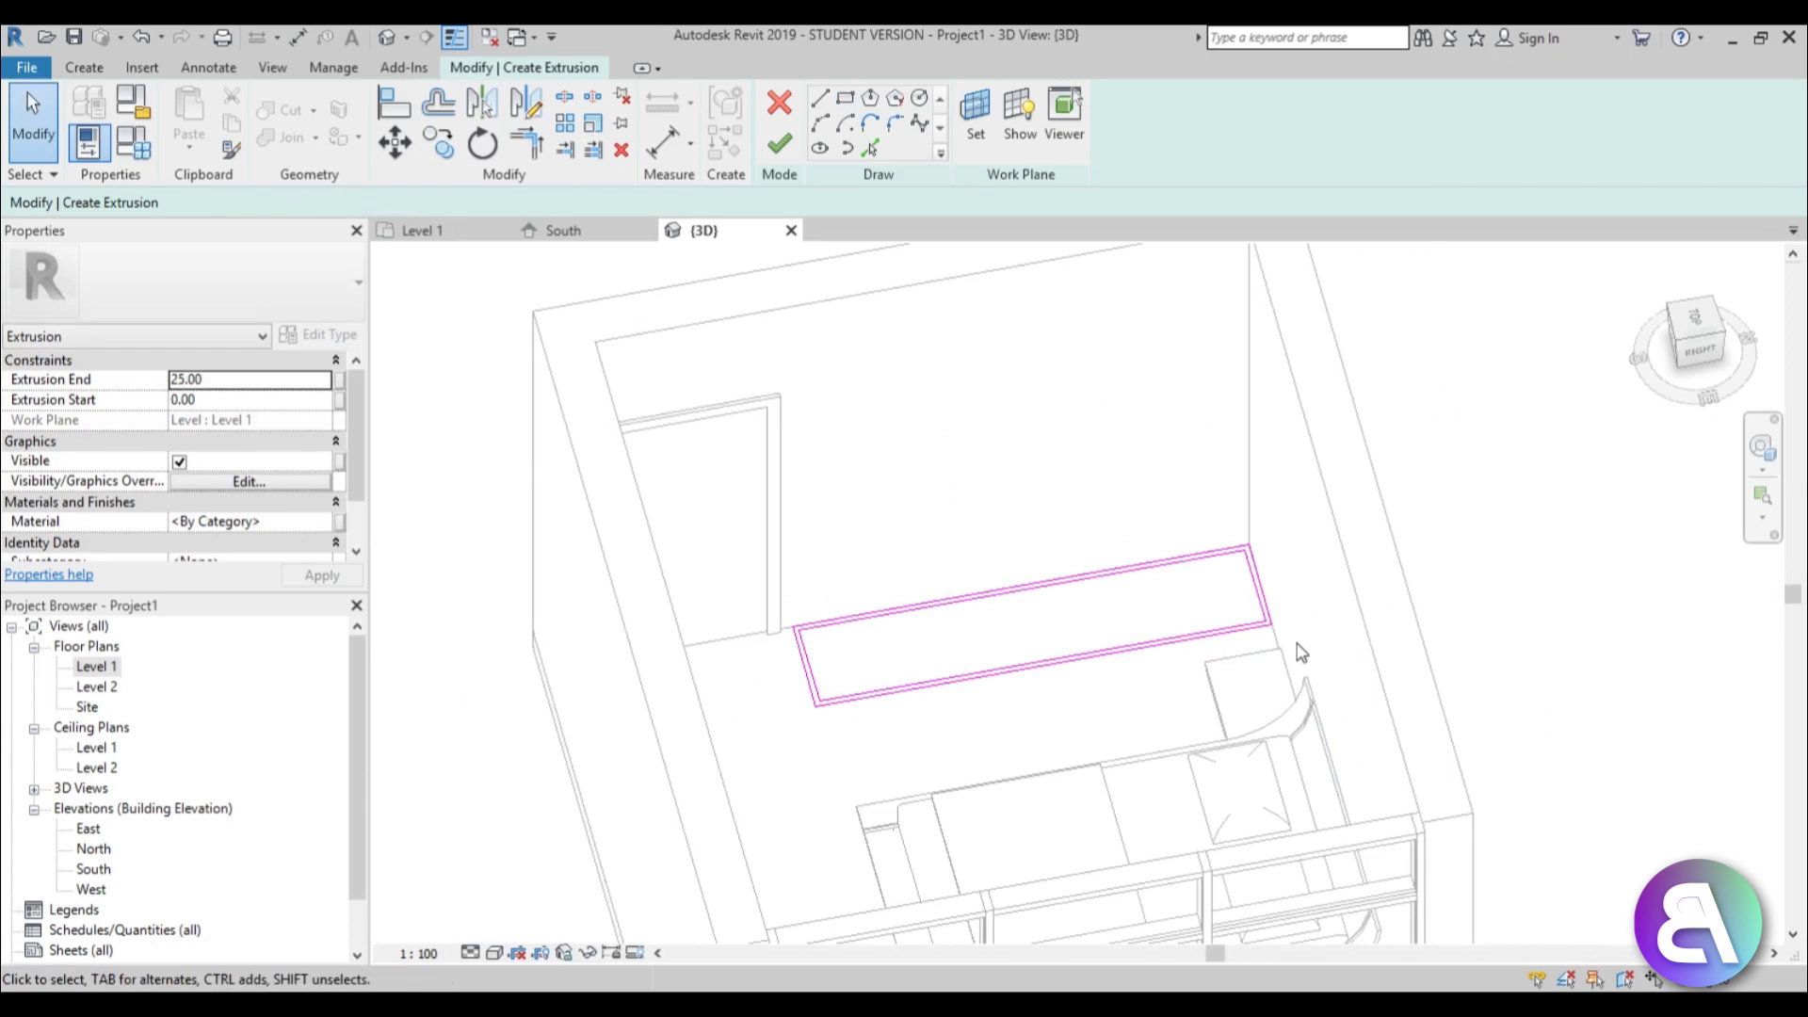
{"action": "middle_click_drag", "start_coordinate": [1012, 633], "coordinate": [863, 584], "text": "shift"}
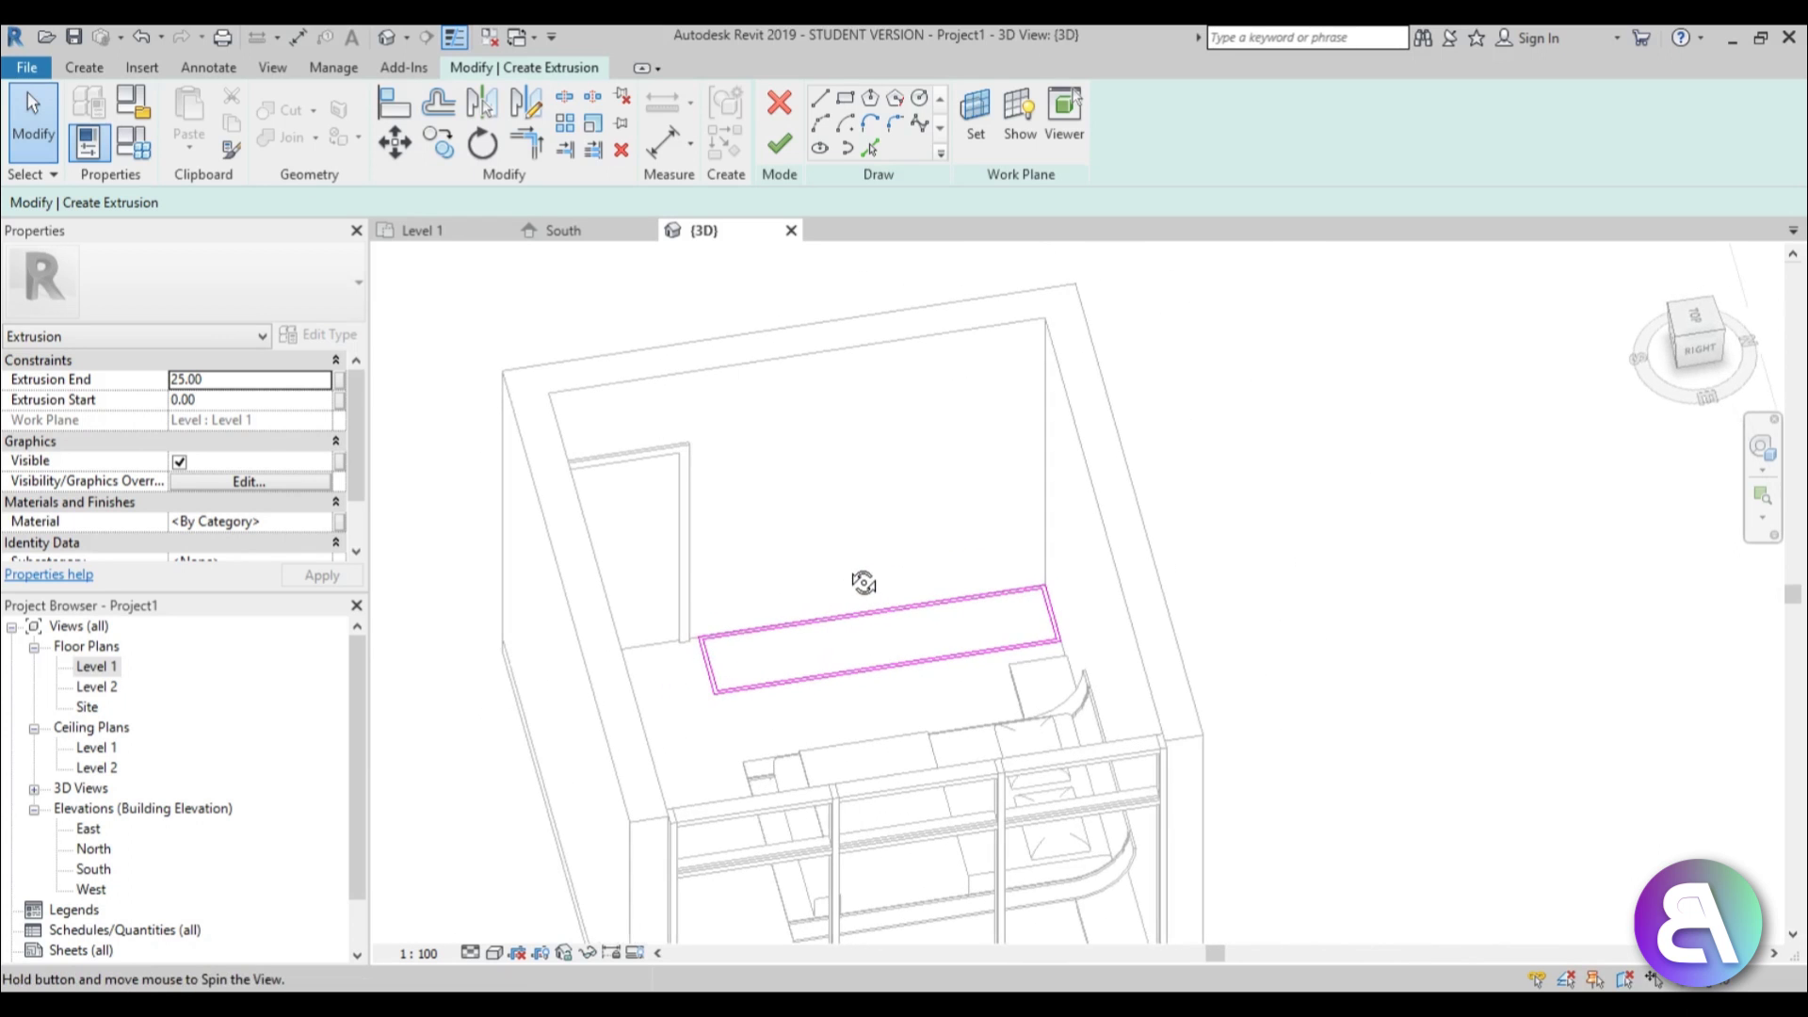
{"action": "left_click", "coordinate": [777, 145]}
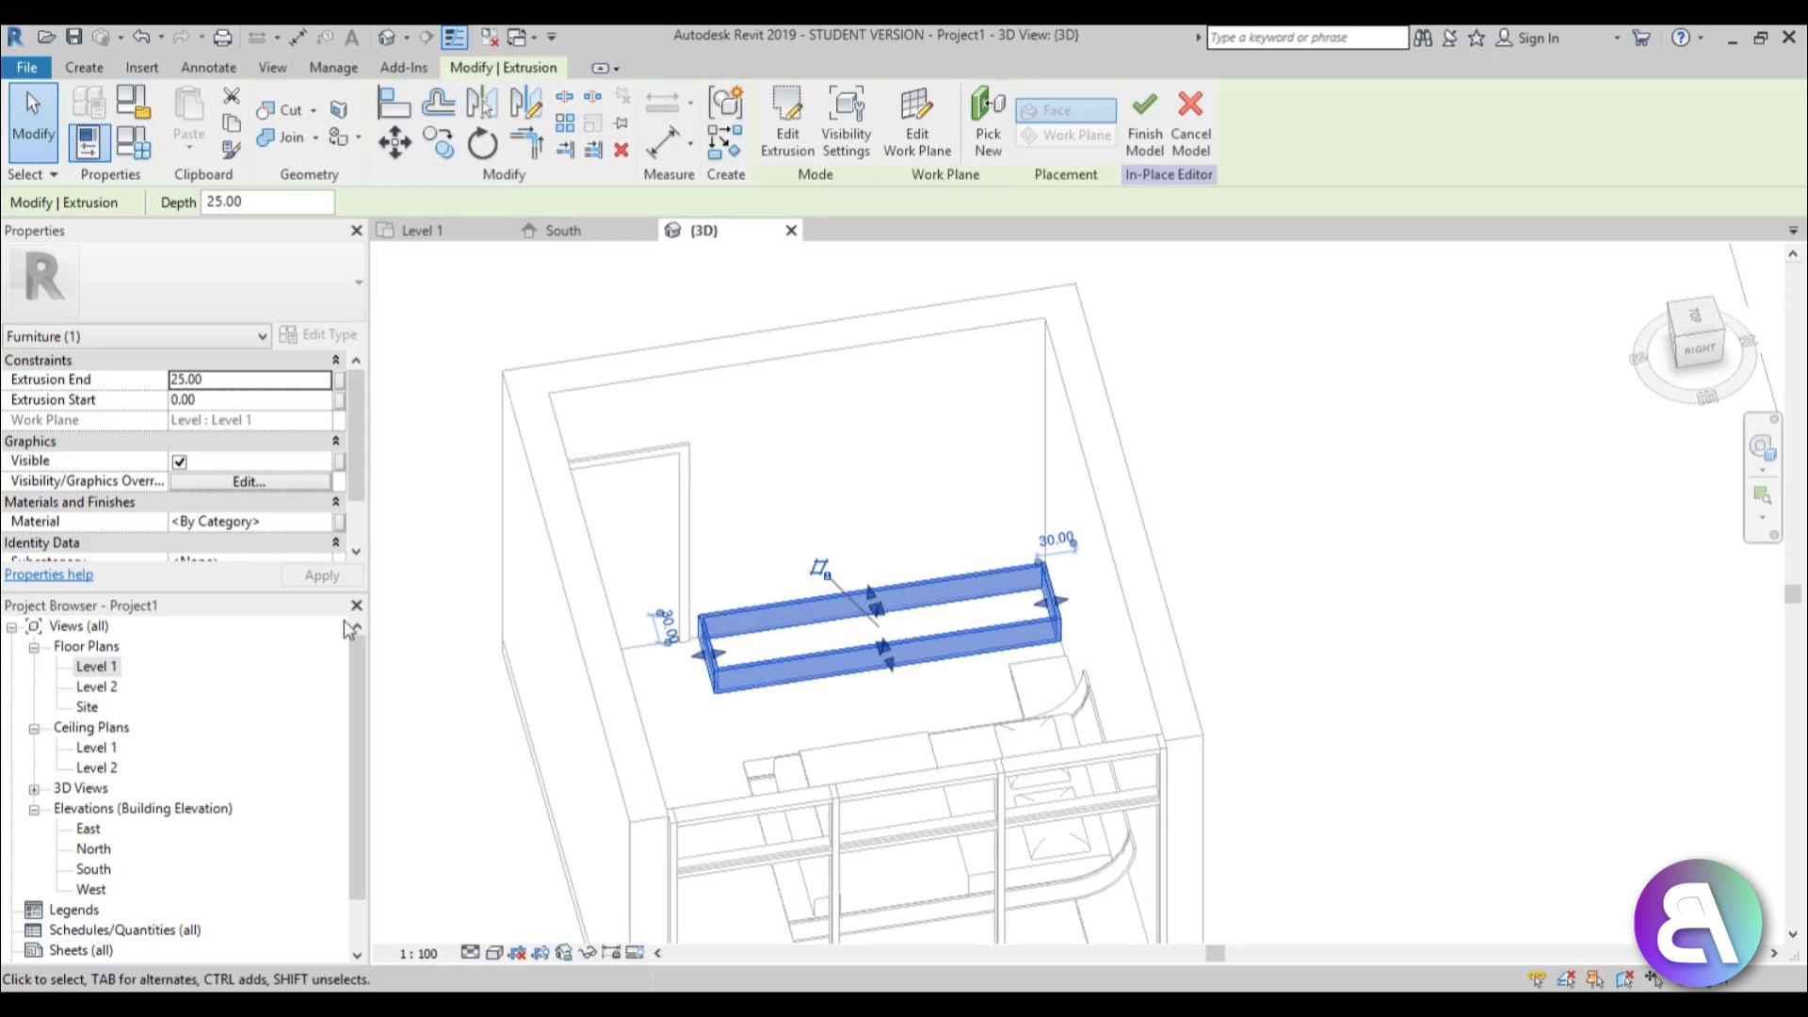
Drag the extrusion's height up to 300
{"action": "middle_click_drag", "start_coordinate": [864, 611], "coordinate": [733, 527], "text": "shift"}
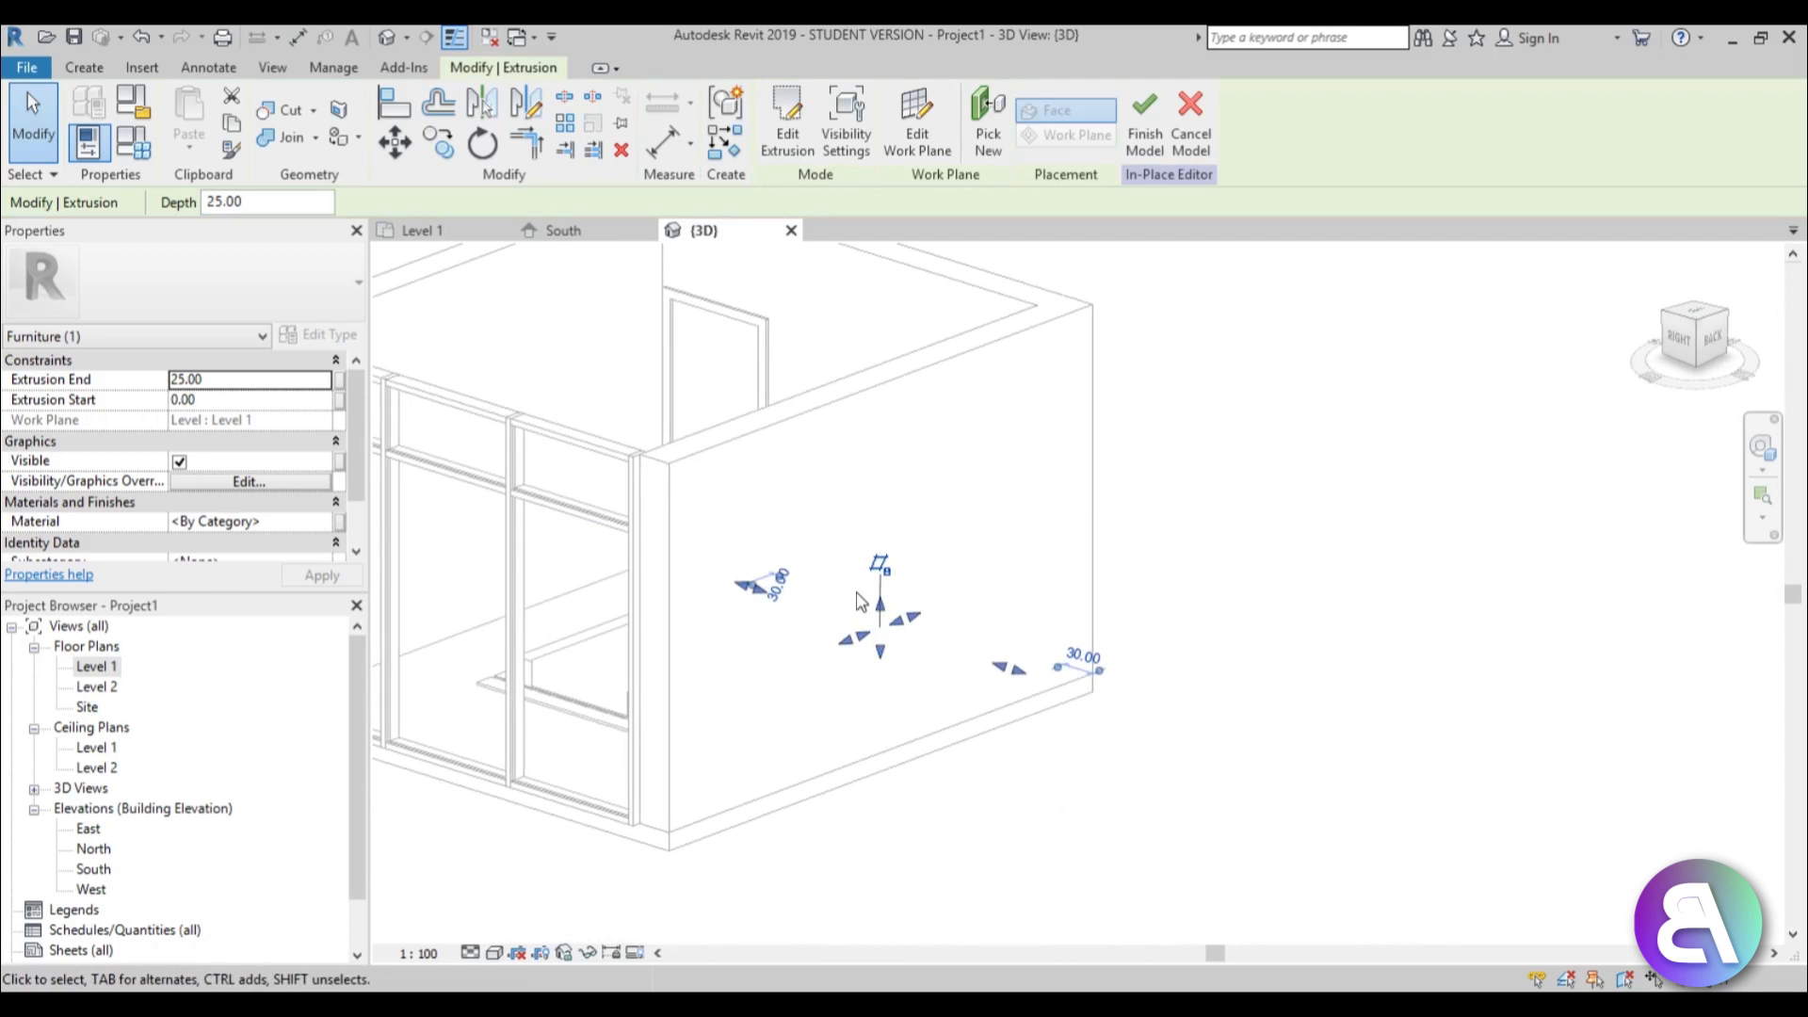
{"action": "mouse_move", "coordinate": [881, 607]}
{"action": "left_mouse_down"}
{"action": "mouse_move", "coordinate": [888, 483]}
{"action": "mouse_move", "coordinate": [940, 282]}
{"action": "left_mouse_up"}
{"action": "mouse_move", "coordinate": [862, 307]}
{"action": "middle_mouse_down", "text": "shift"}
{"action": "mouse_move", "coordinate": [1058, 602]}
{"action": "mouse_move", "coordinate": [1058, 528]}
{"action": "mouse_move", "coordinate": [1001, 358]}
{"action": "mouse_move", "coordinate": [1081, 364]}
{"action": "mouse_move", "coordinate": [816, 537]}
{"action": "mouse_move", "coordinate": [857, 493]}
{"action": "mouse_move", "coordinate": [892, 521]}
{"action": "mouse_move", "coordinate": [719, 546]}
{"action": "middle_mouse_up", "text": "shift"}
{"action": "left_click", "coordinate": [1074, 407]}
{"action": "scroll", "coordinate": [706, 546], "scroll_direction": "up", "scroll_amount": 3}
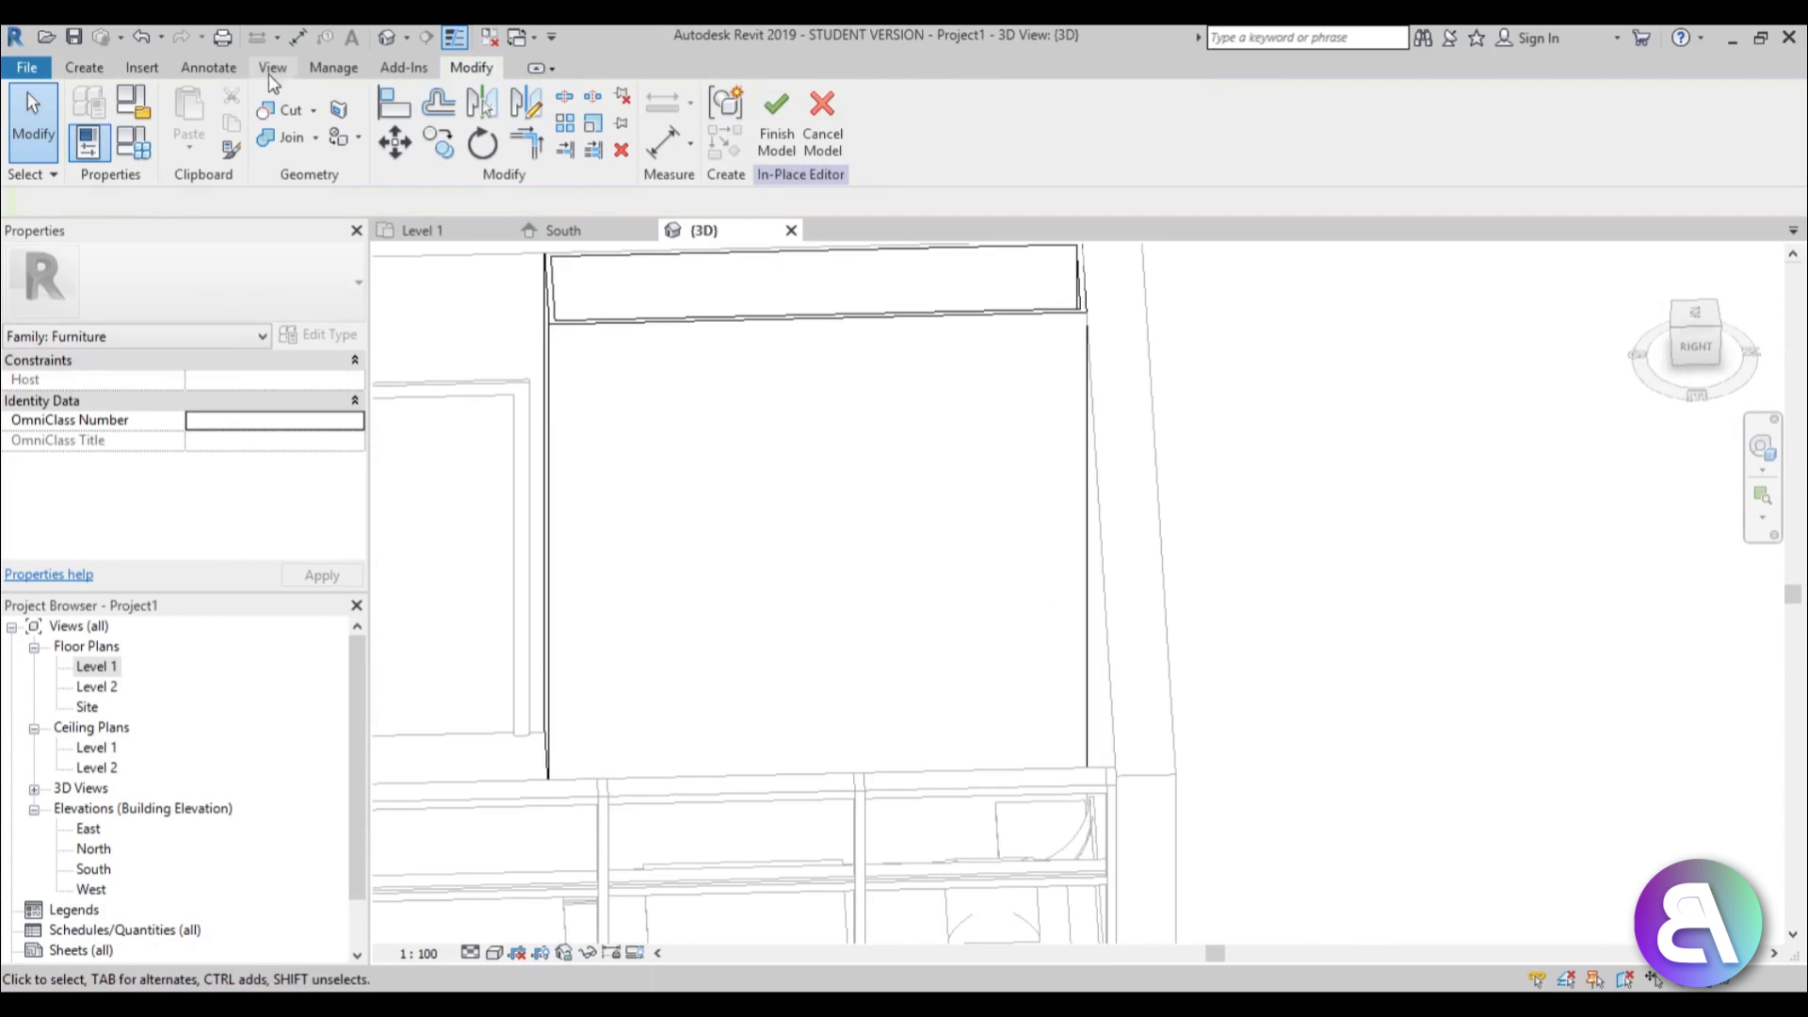
{"action": "left_click", "coordinate": [84, 66]}
Start a void extrusion on a picked work plane
{"action": "left_click", "coordinate": [439, 141]}
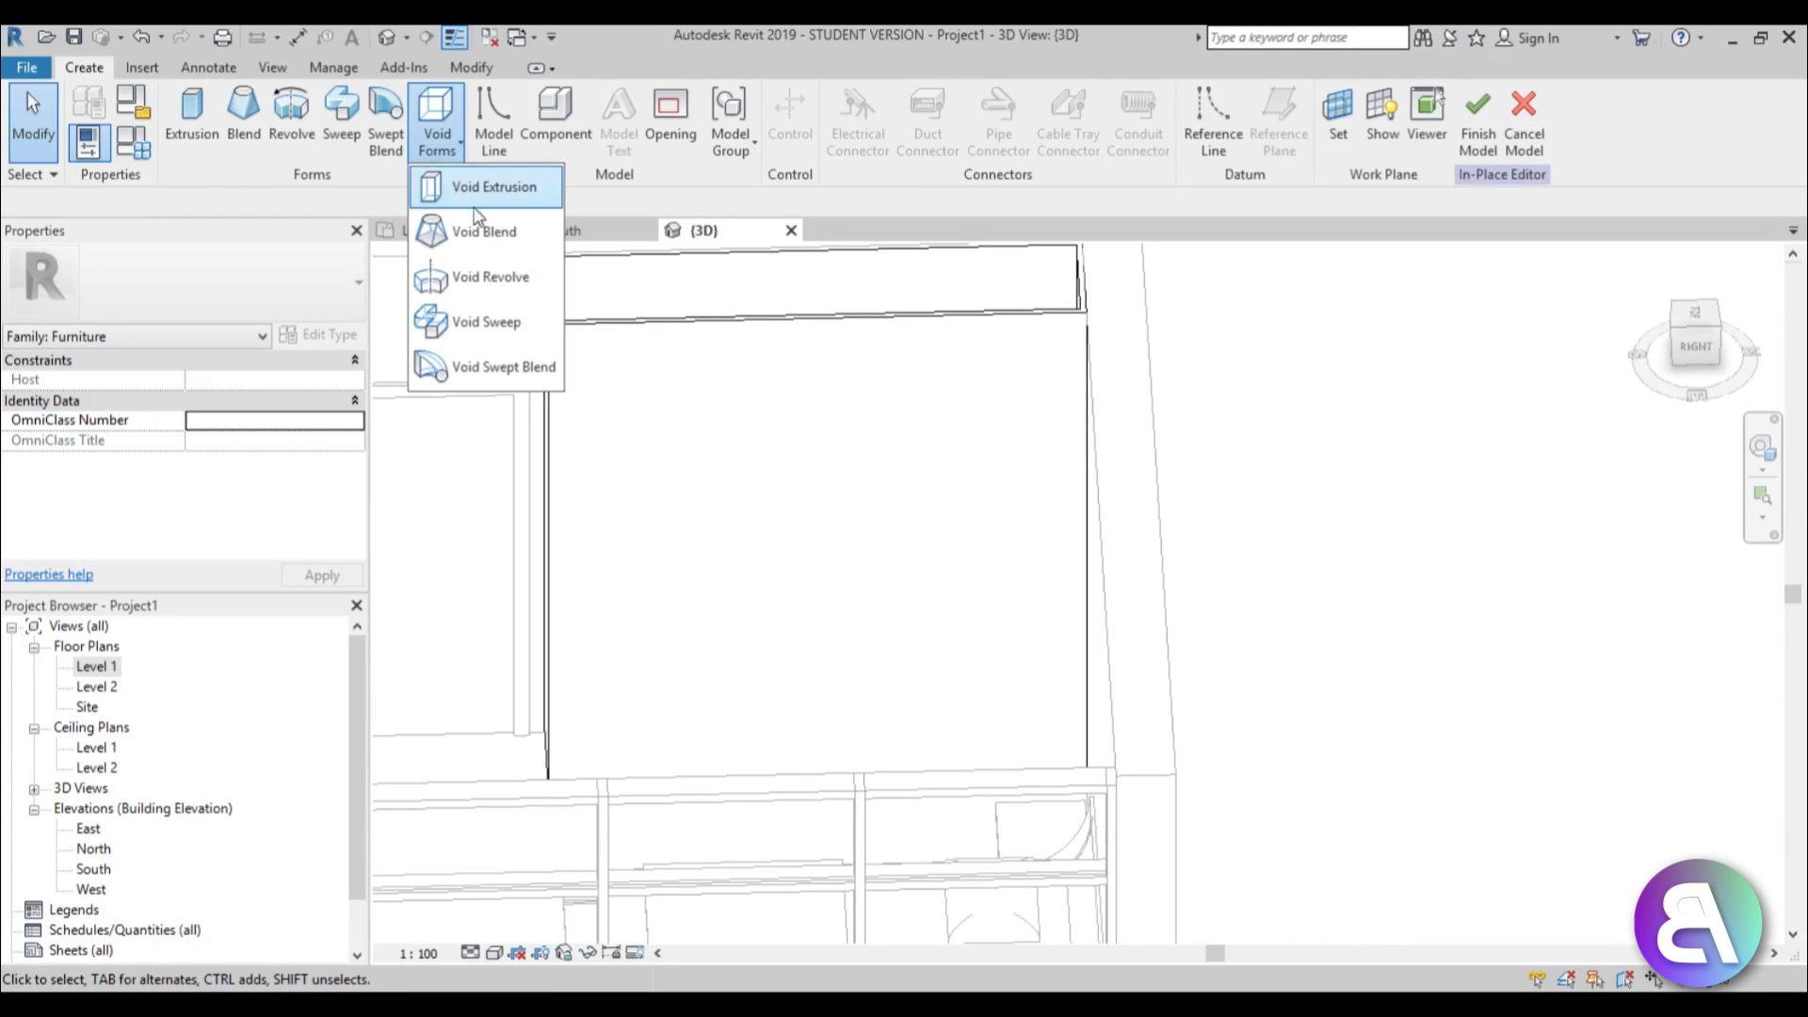
{"action": "left_click", "coordinate": [486, 186]}
{"action": "left_click", "coordinate": [980, 132]}
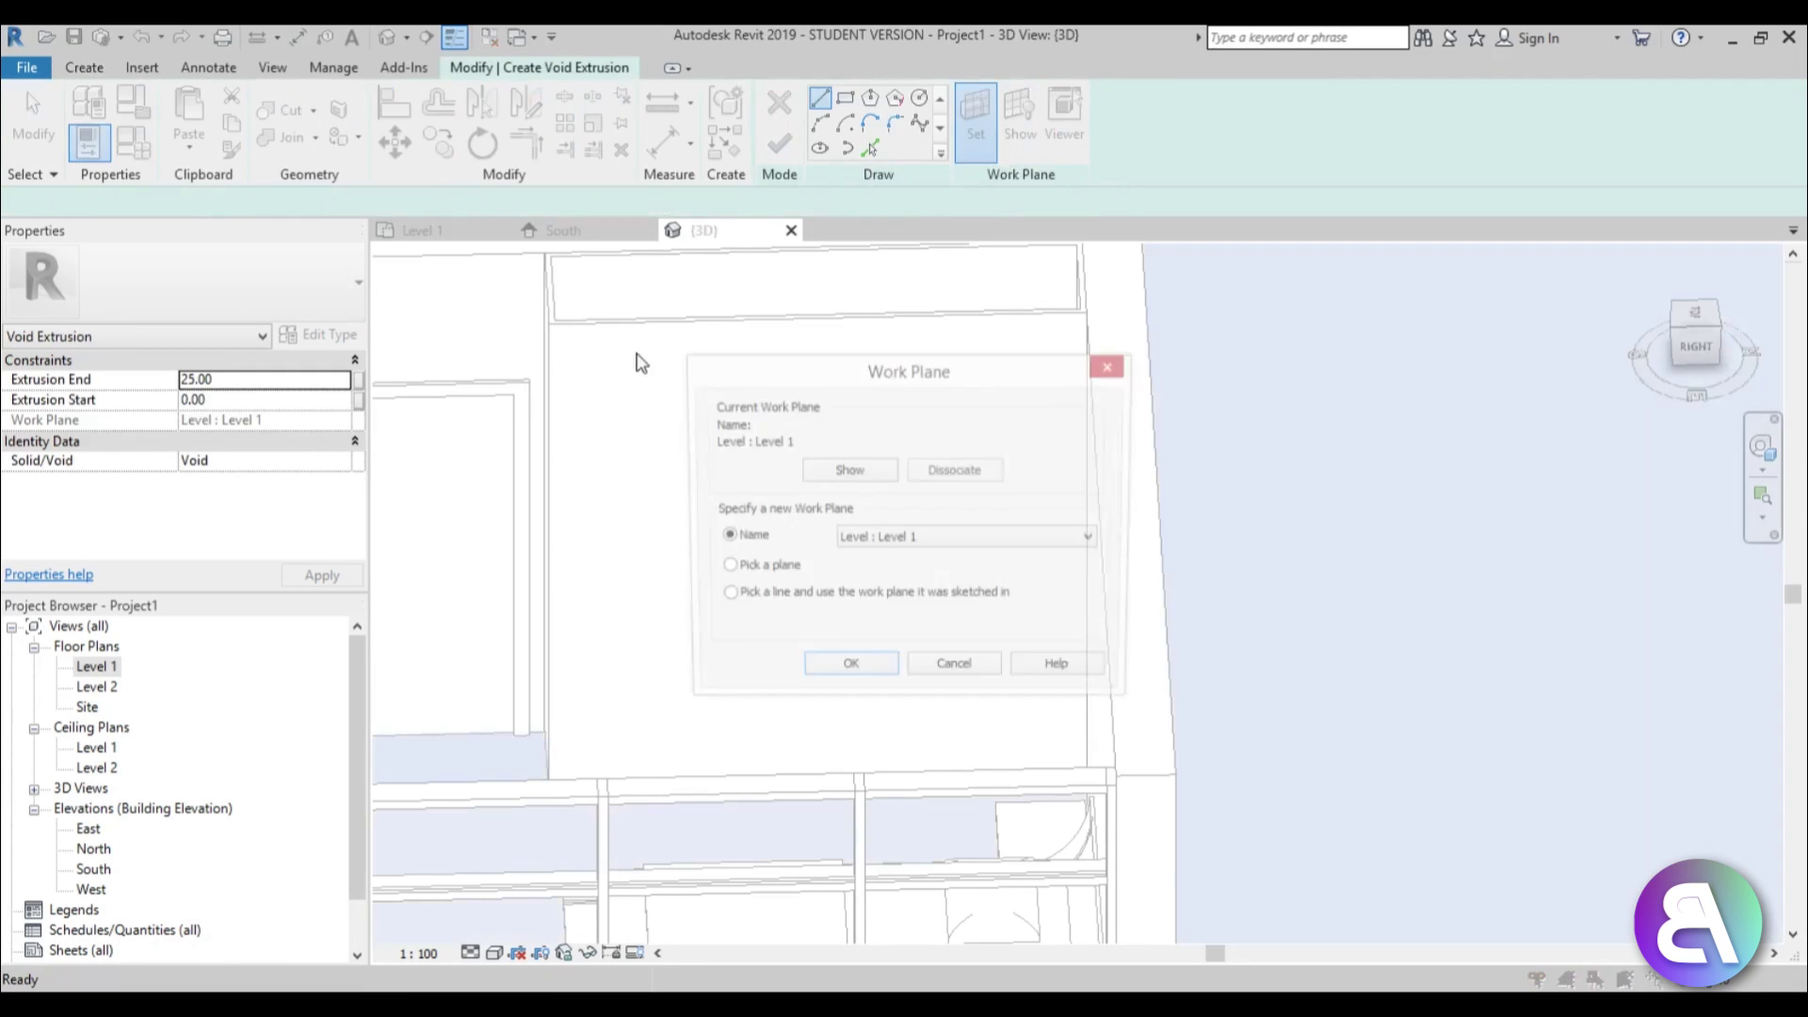
{"action": "left_click", "coordinate": [829, 670]}
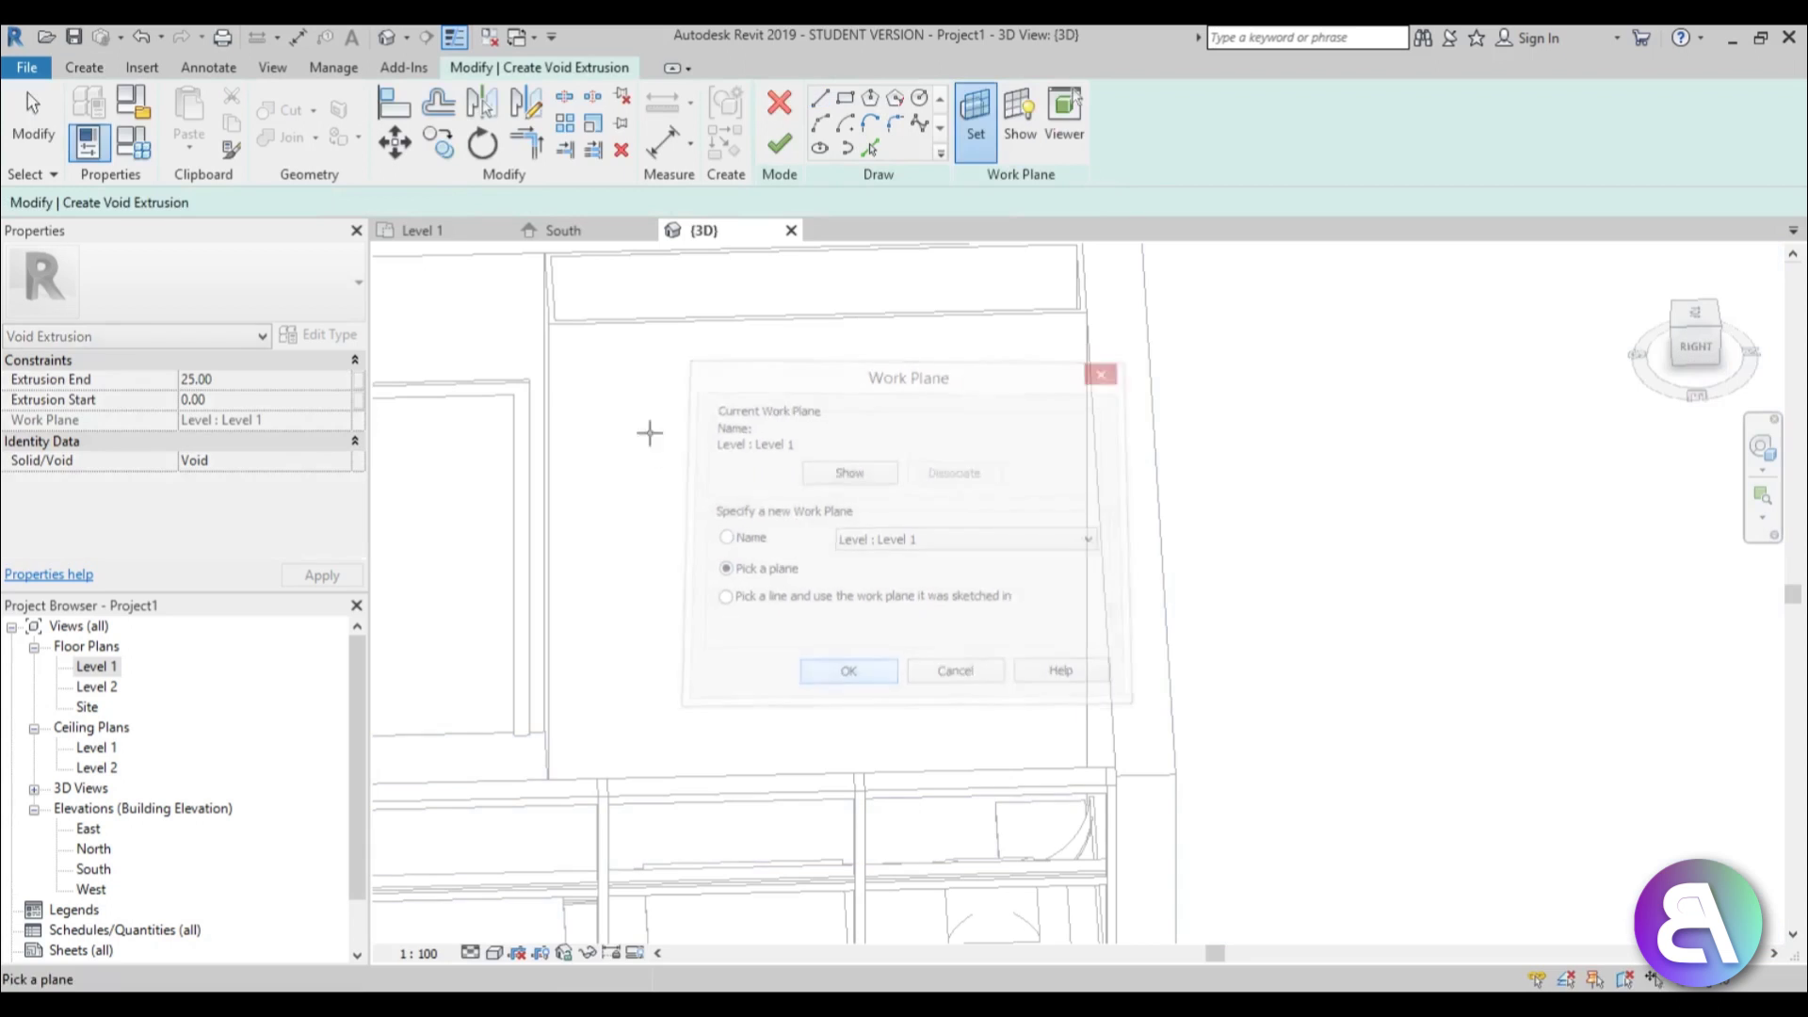
{"action": "left_click", "coordinate": [620, 331]}
{"action": "mouse_move", "coordinate": [618, 336]}
{"action": "middle_mouse_down", "text": "shift"}
{"action": "mouse_move", "coordinate": [674, 452]}
{"action": "mouse_move", "coordinate": [697, 414]}
{"action": "middle_mouse_up", "text": "shift"}
Sketch a long void rectangle along the wall and stretch its right edge
{"action": "left_click", "coordinate": [845, 97]}
{"action": "left_click", "coordinate": [577, 780]}
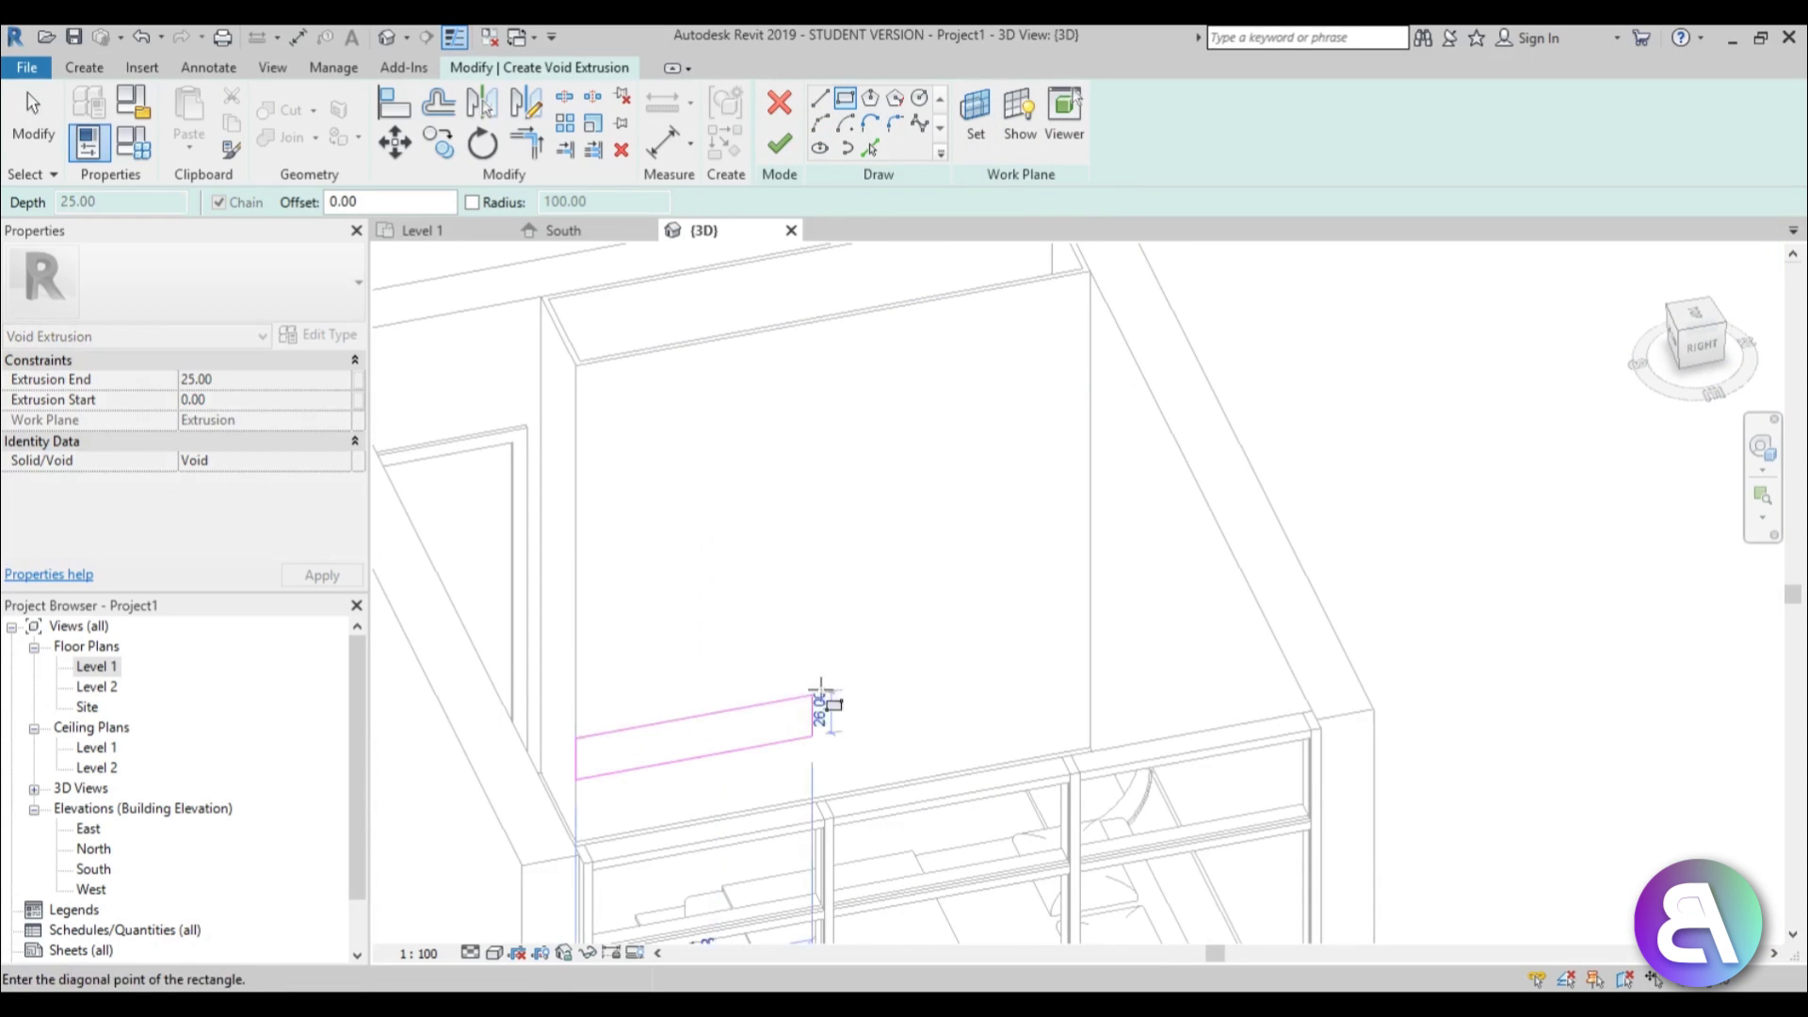
{"action": "left_click", "coordinate": [988, 641]}
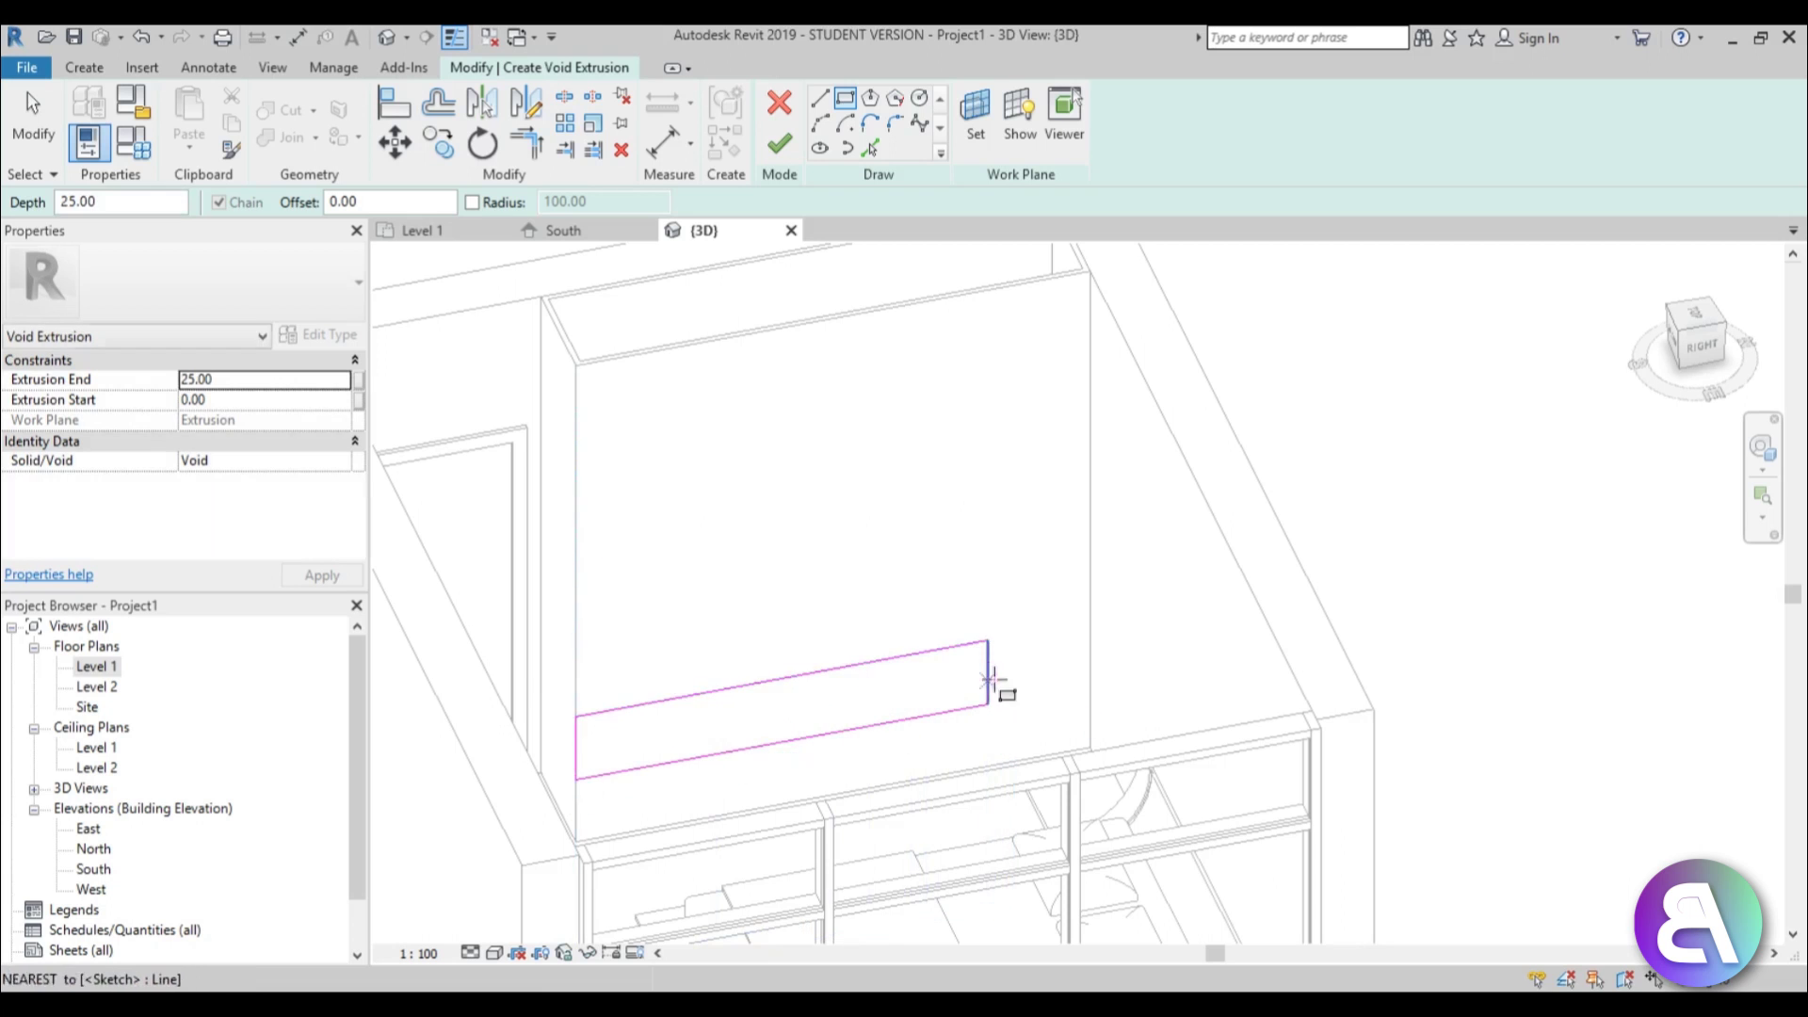
{"action": "key", "text": "Escape"}
{"action": "key", "text": "Escape"}
{"action": "scroll", "coordinate": [999, 568], "scroll_direction": "down", "scroll_amount": 3}
{"action": "middle_click_drag", "start_coordinate": [1000, 567], "coordinate": [963, 662], "text": "shift"}
{"action": "scroll", "coordinate": [963, 655], "scroll_direction": "up", "scroll_amount": 4}
{"action": "left_click_drag", "start_coordinate": [1029, 602], "coordinate": [1061, 602]}
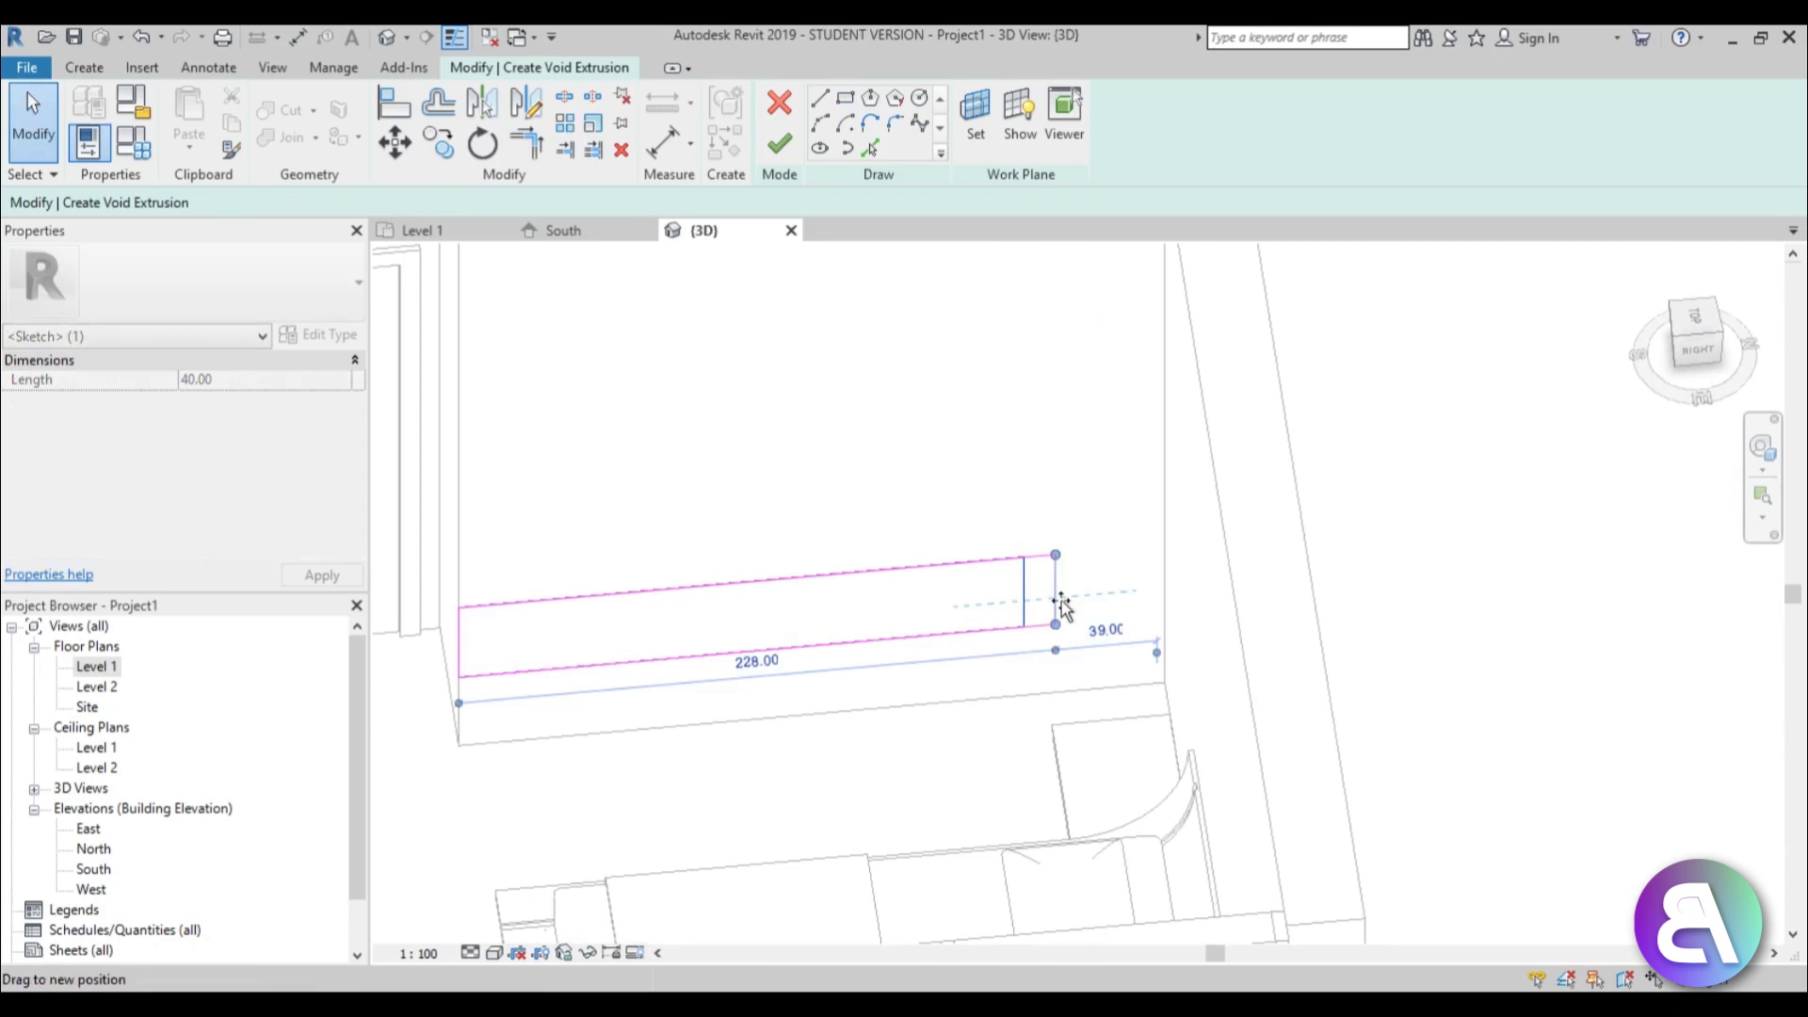
{"action": "left_click", "coordinate": [987, 553]}
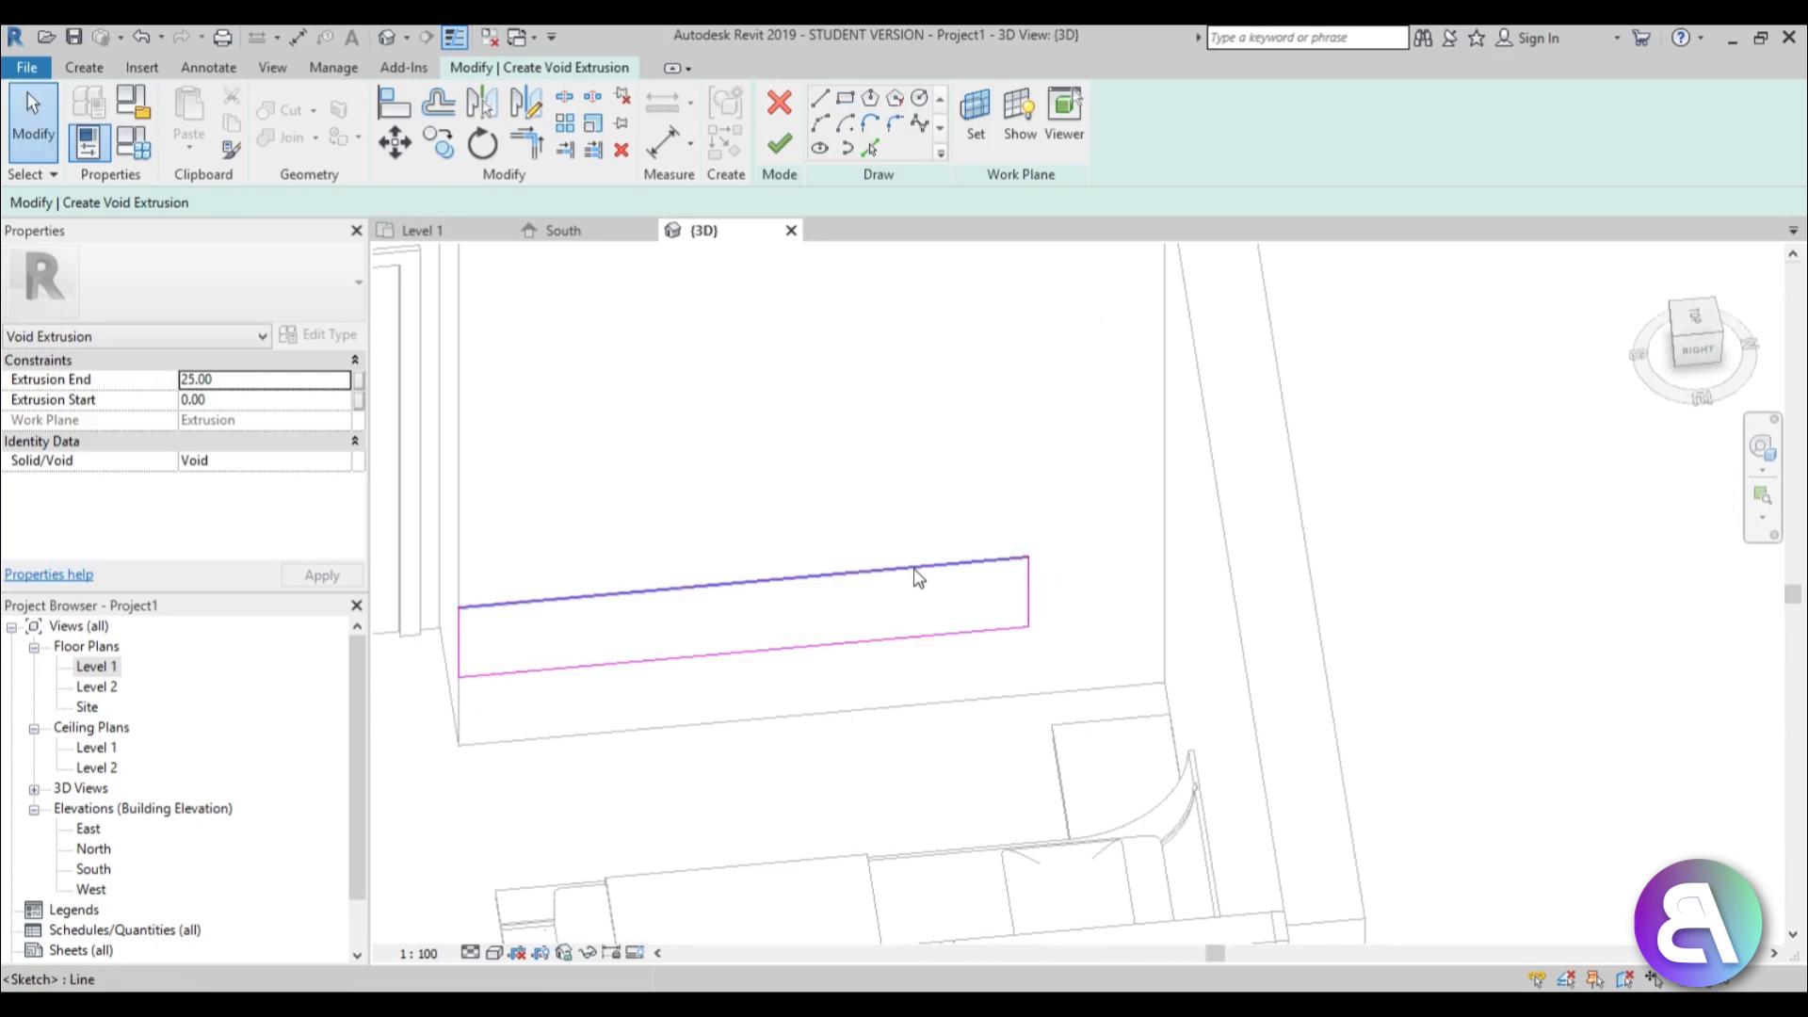
Set the void rectangle's edge distances to 60 and 40, then finish the sketch
{"action": "left_click", "coordinate": [836, 644]}
{"action": "mouse_move", "coordinate": [749, 713]}
{"action": "middle_mouse_down", "text": "shift"}
{"action": "mouse_move", "coordinate": [557, 565]}
{"action": "mouse_move", "coordinate": [994, 666]}
{"action": "middle_mouse_up", "text": "shift"}
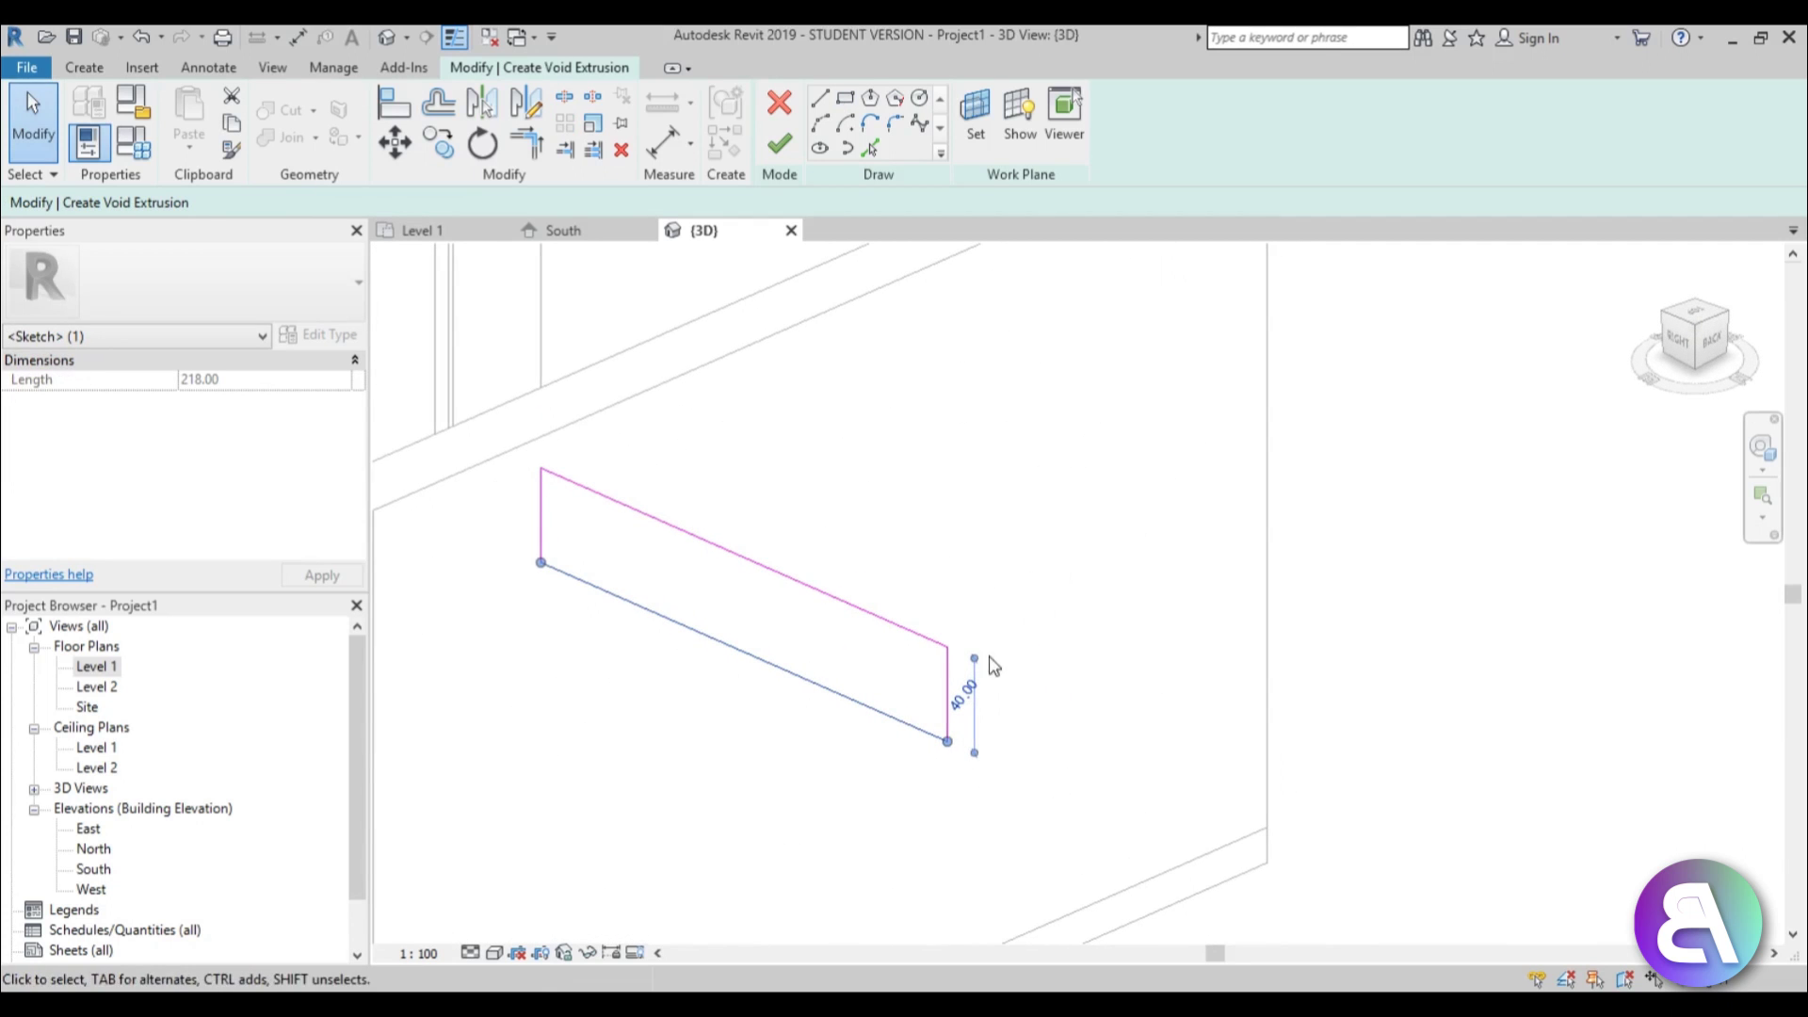
{"action": "left_click_drag", "start_coordinate": [1048, 885], "coordinate": [986, 852]}
{"action": "left_click", "coordinate": [954, 803]}
{"action": "type", "text": "60"}
{"action": "key", "text": "Return"}
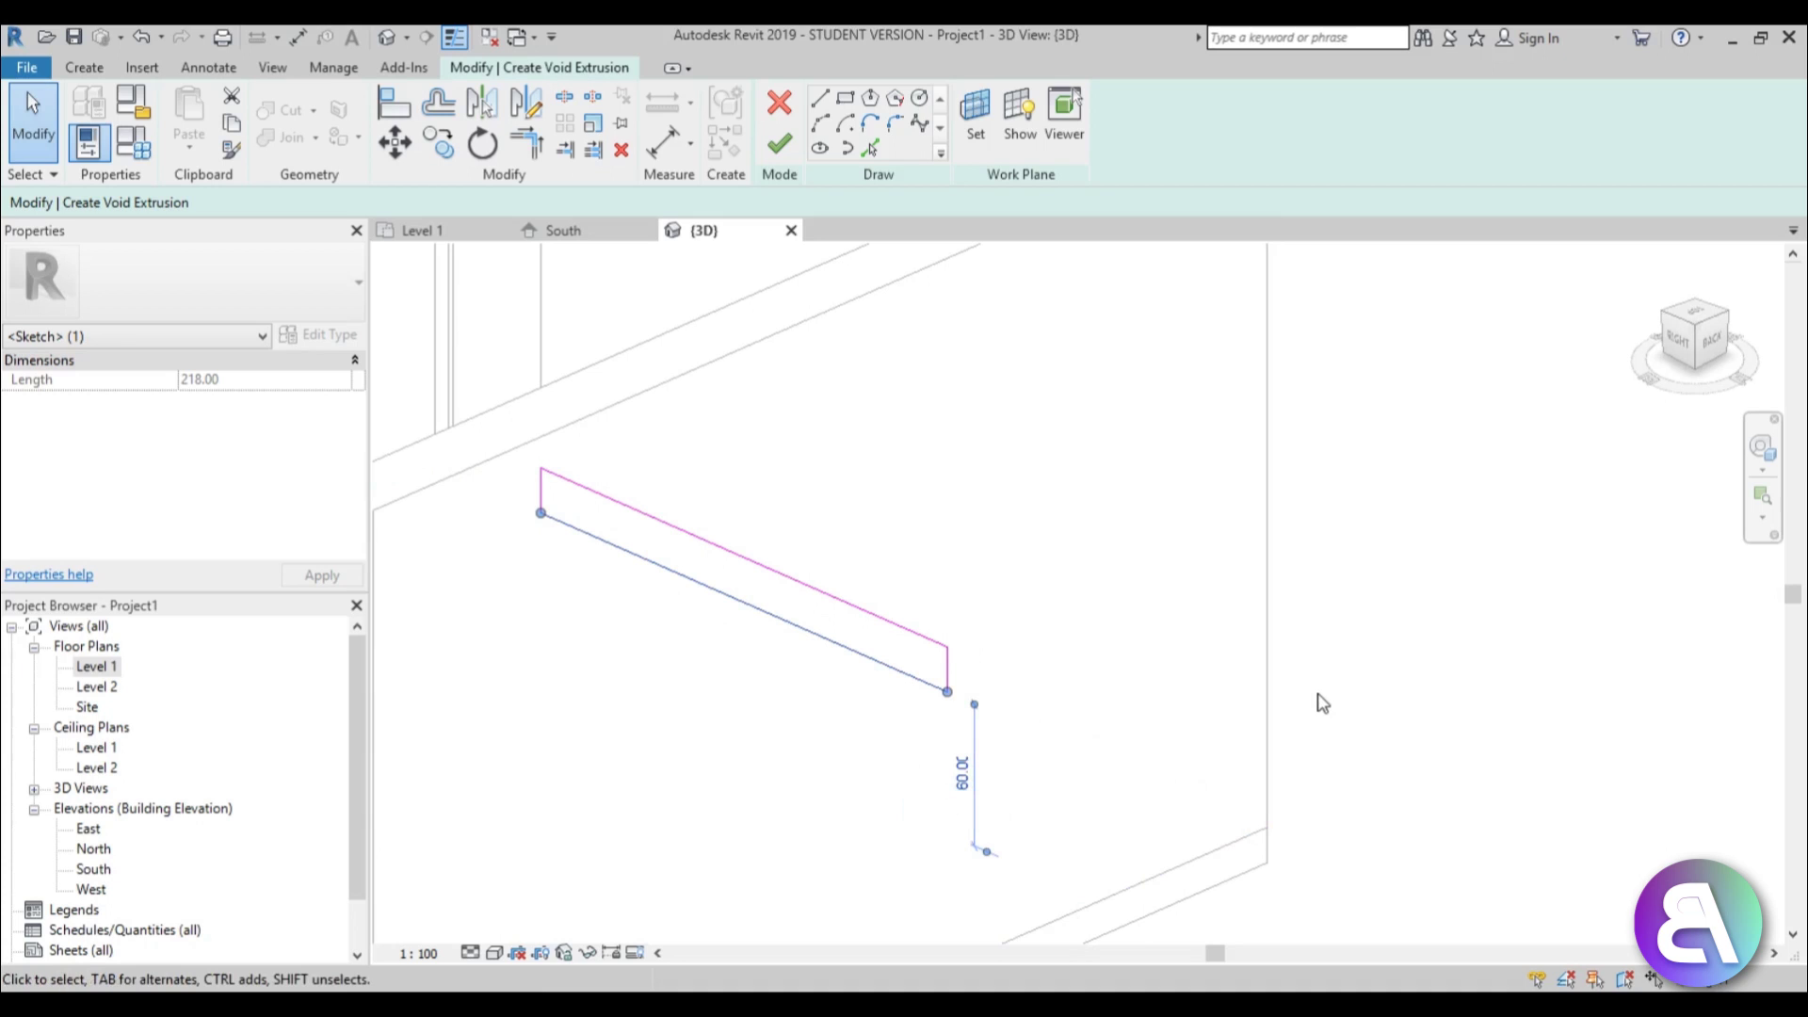
{"action": "left_click", "coordinate": [880, 622]}
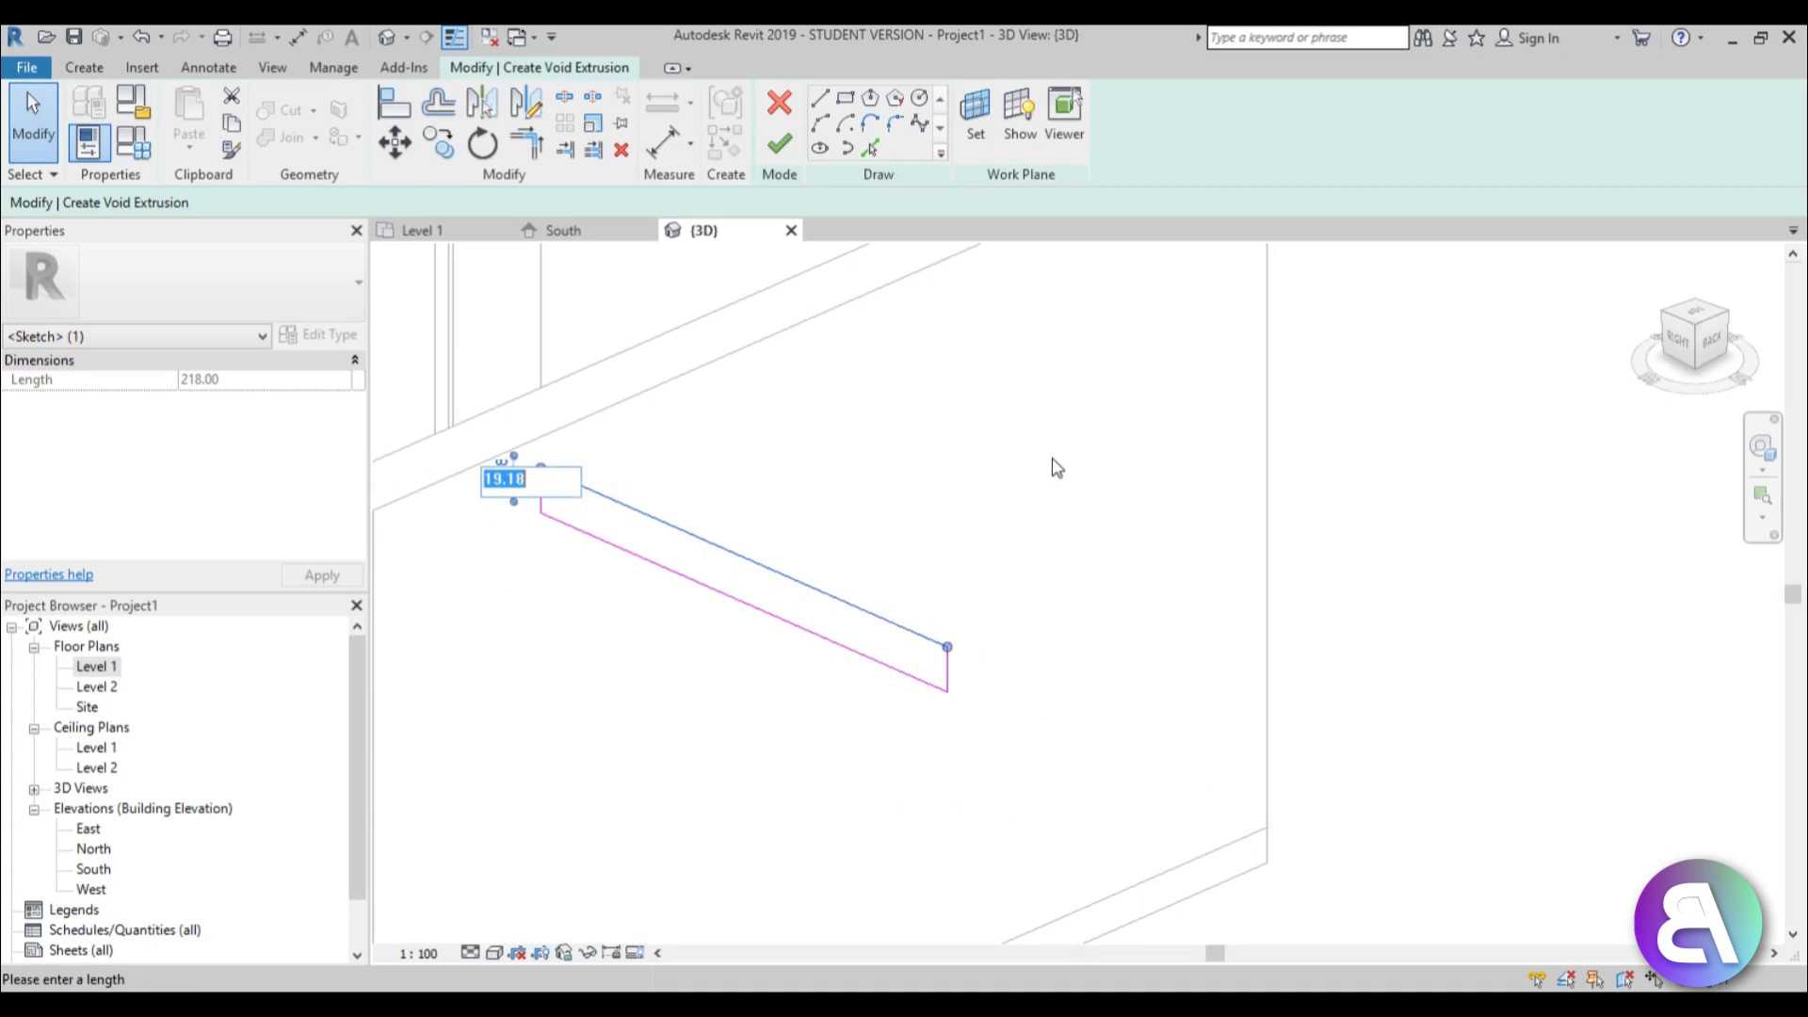
{"action": "key", "text": "Return"}
{"action": "left_click", "coordinate": [1018, 465]}
{"action": "middle_click_drag", "start_coordinate": [1017, 464], "coordinate": [1093, 565], "text": "shift"}
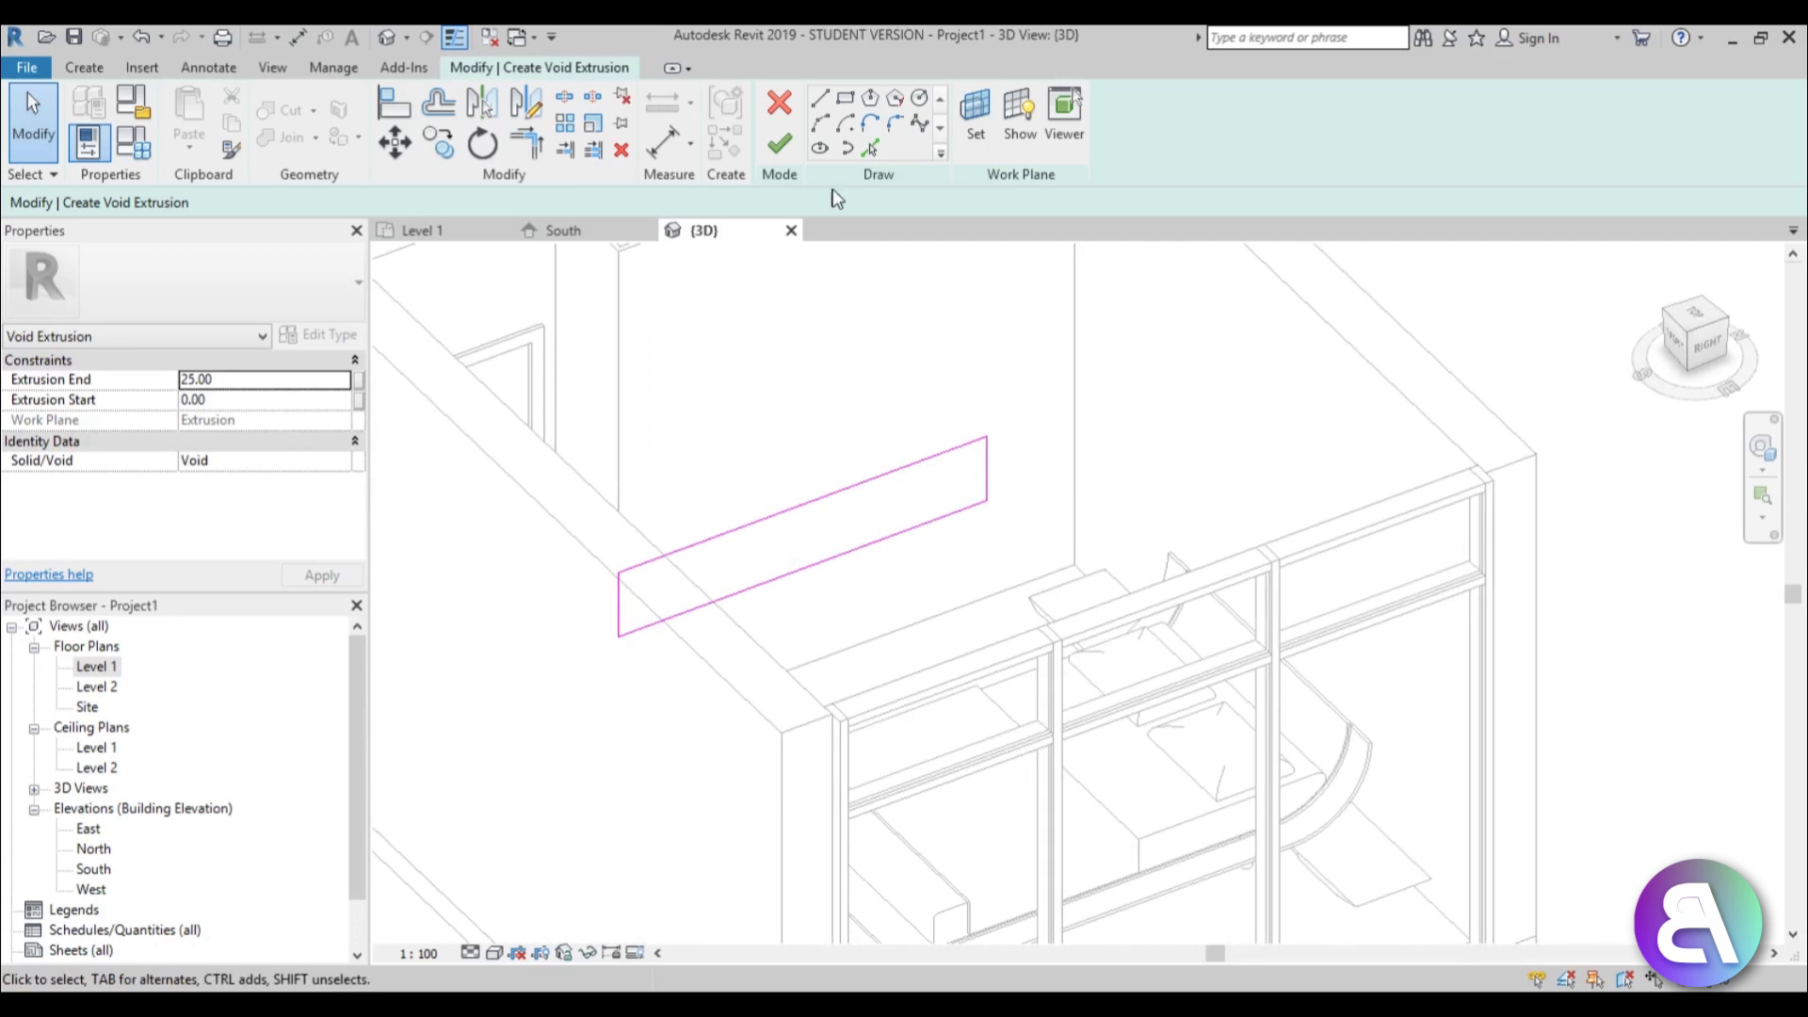
{"action": "left_click", "coordinate": [774, 162]}
Set the void's Extrusion End to 40 and orbit to inspect the recess
{"action": "mouse_move", "coordinate": [803, 419]}
{"action": "middle_mouse_down", "text": "shift"}
{"action": "mouse_move", "coordinate": [808, 593]}
{"action": "mouse_move", "coordinate": [743, 567]}
{"action": "middle_mouse_up", "text": "shift"}
{"action": "scroll", "coordinate": [741, 537], "scroll_direction": "up", "scroll_amount": 2}
{"action": "left_click_drag", "start_coordinate": [787, 487], "coordinate": [739, 430]}
{"action": "left_click", "coordinate": [235, 378]}
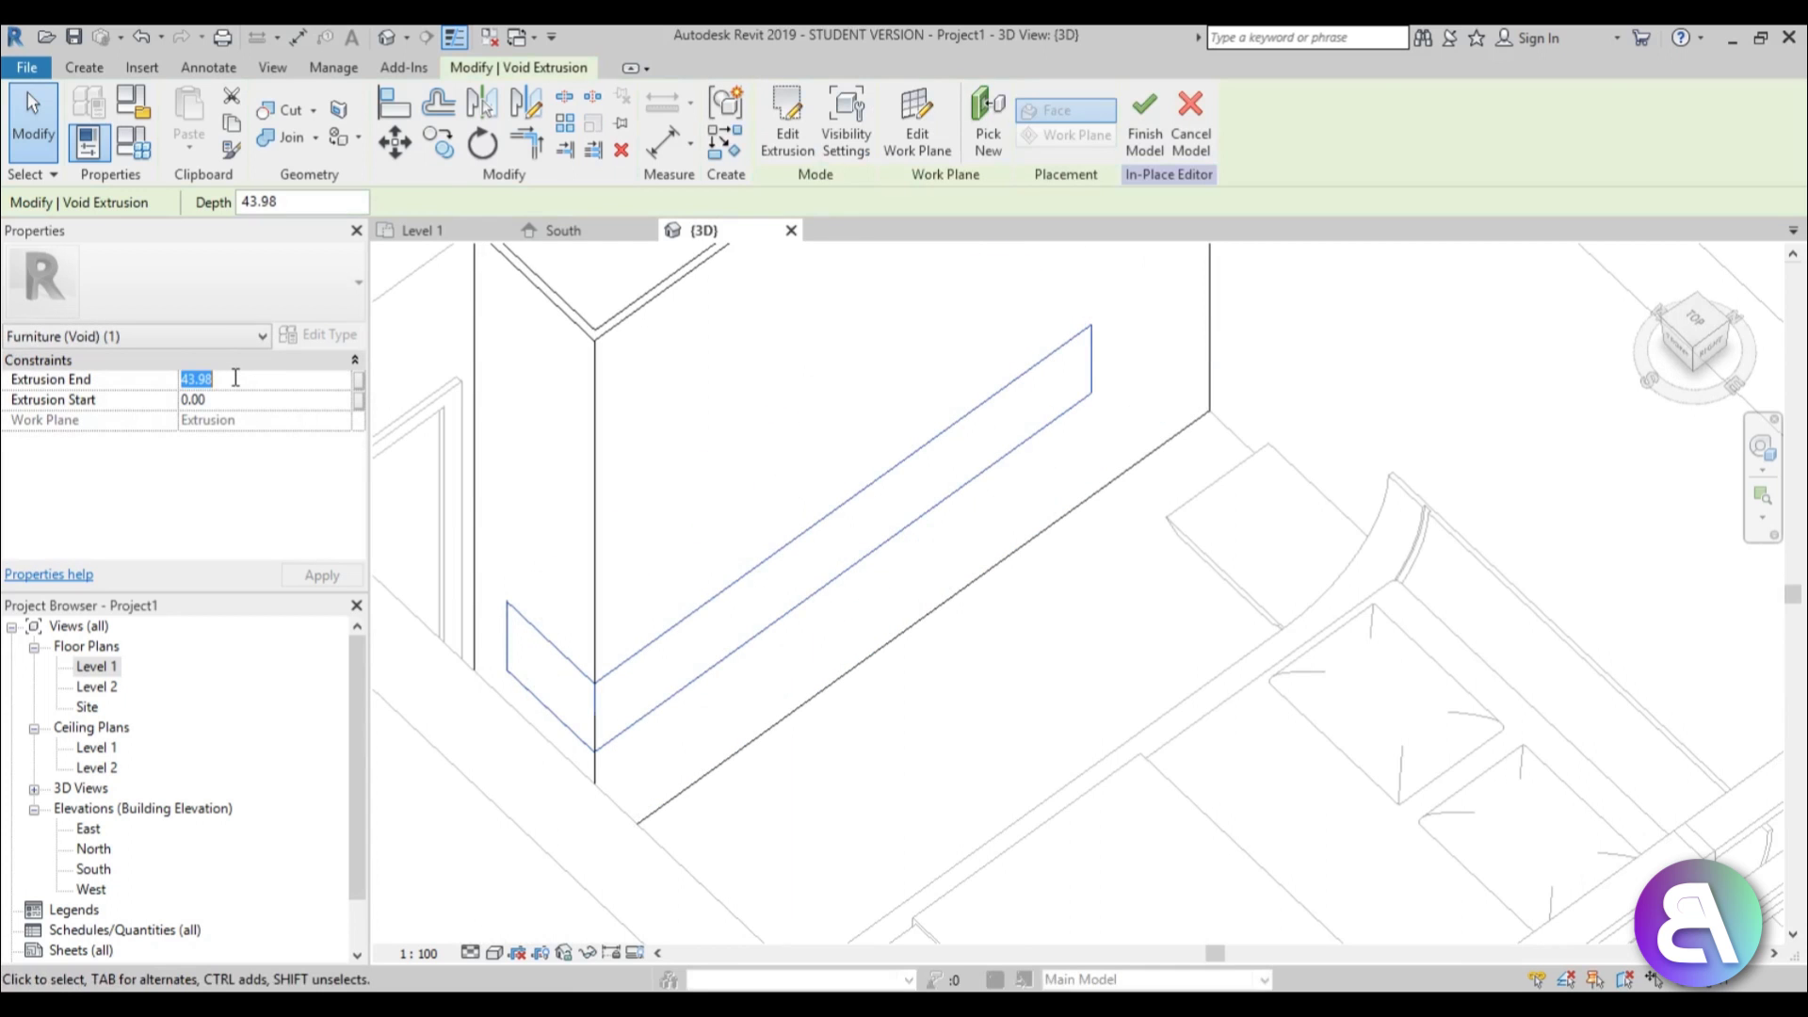
{"action": "left_click", "coordinate": [698, 507]}
{"action": "scroll", "coordinate": [700, 510], "scroll_direction": "down", "scroll_amount": 2}
{"action": "middle_click_drag", "start_coordinate": [703, 514], "coordinate": [577, 416], "text": "shift"}
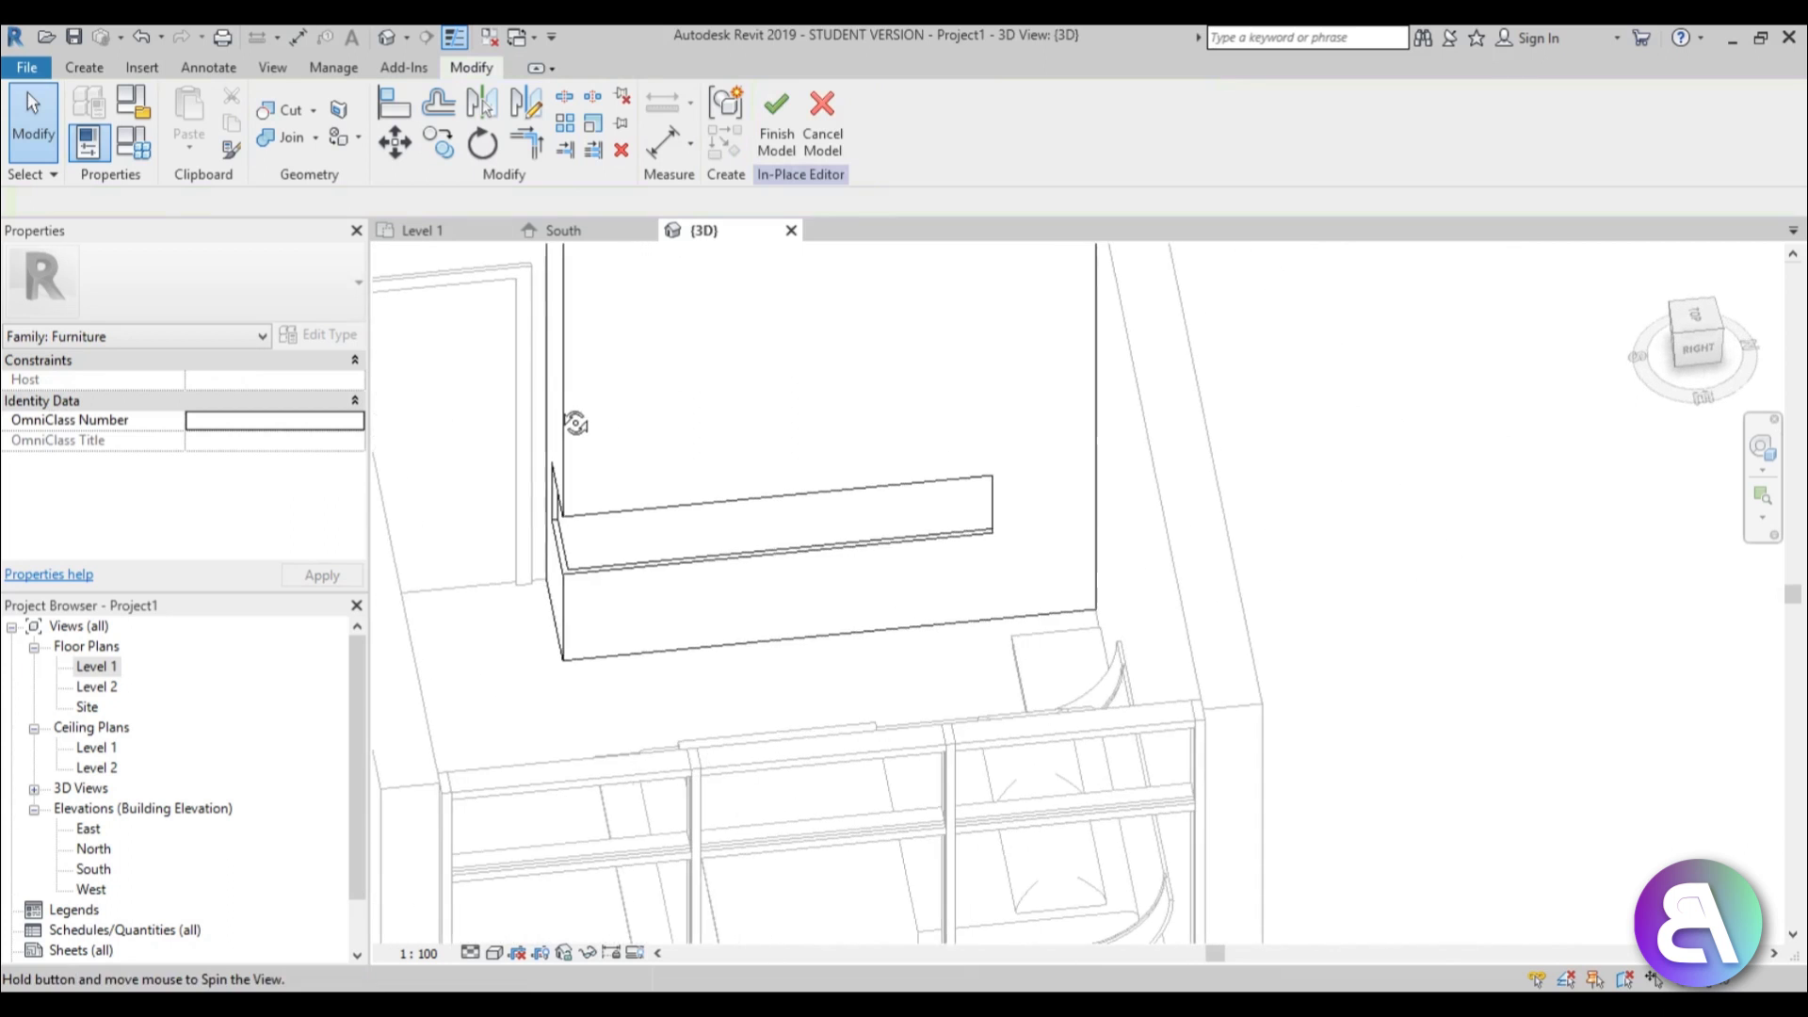
{"action": "scroll", "coordinate": [565, 452], "scroll_direction": "up", "scroll_amount": 3}
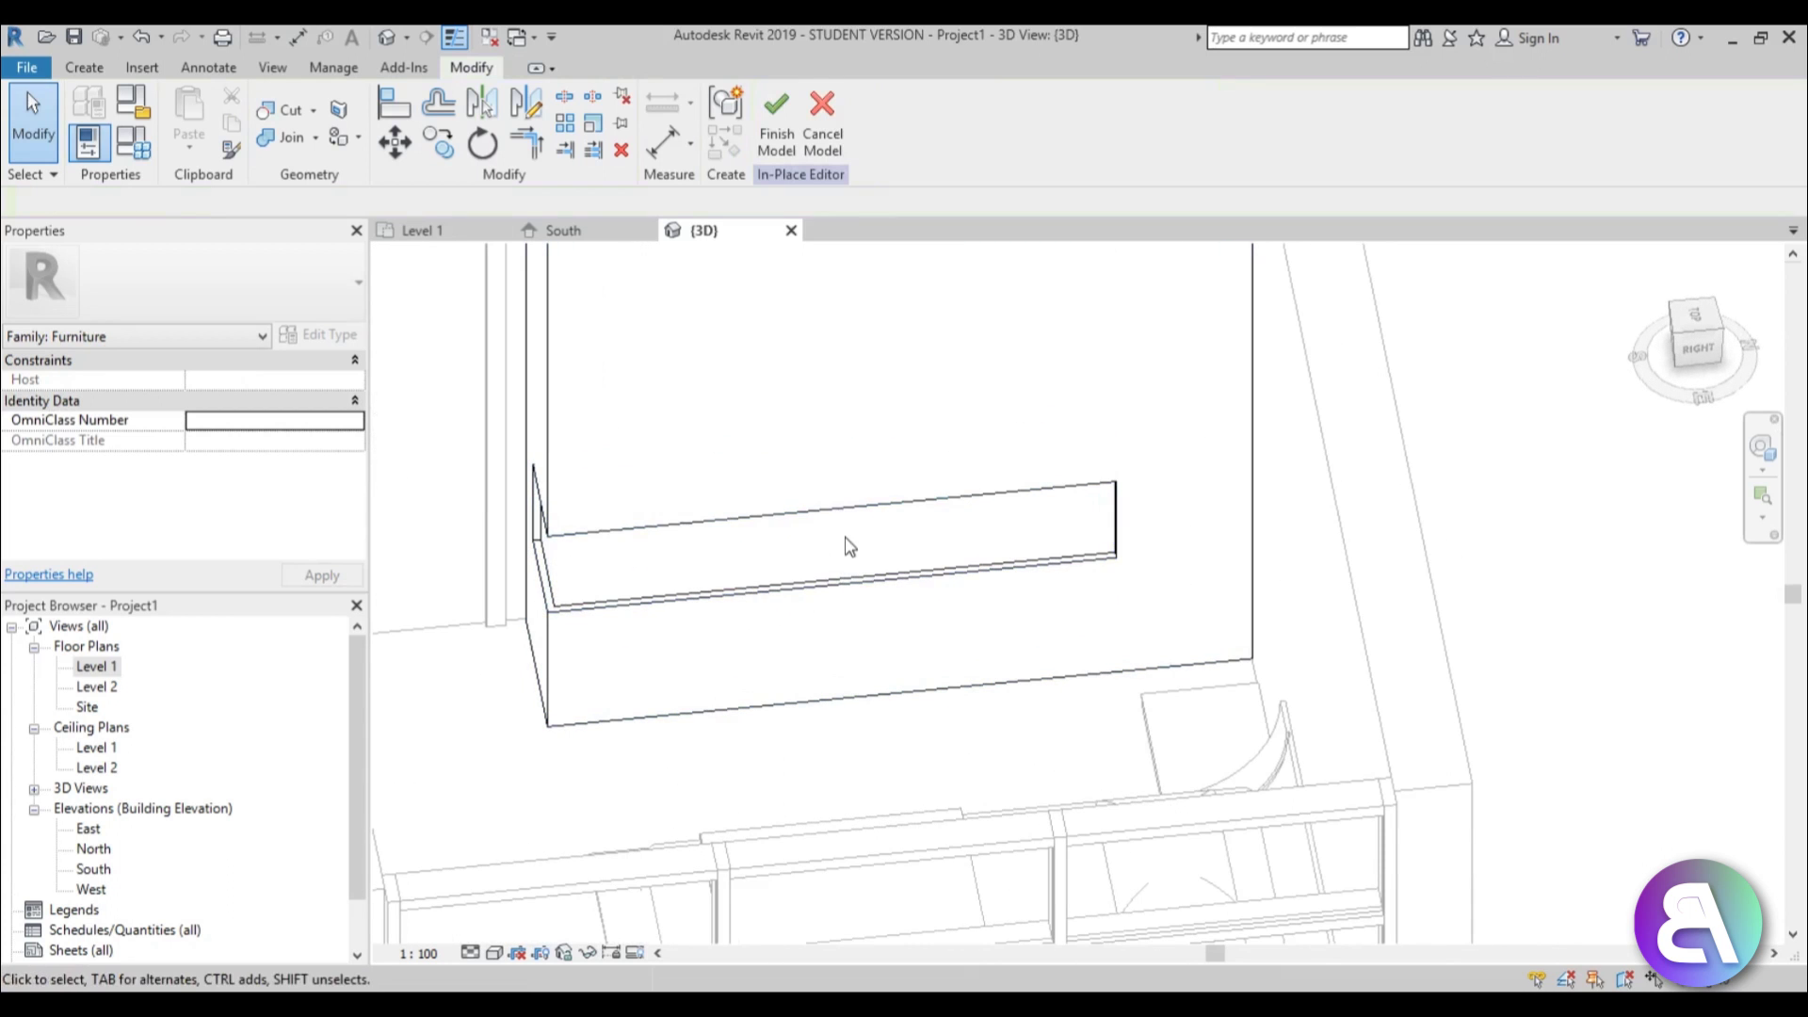
{"action": "scroll", "coordinate": [759, 432], "scroll_direction": "down", "scroll_amount": 2}
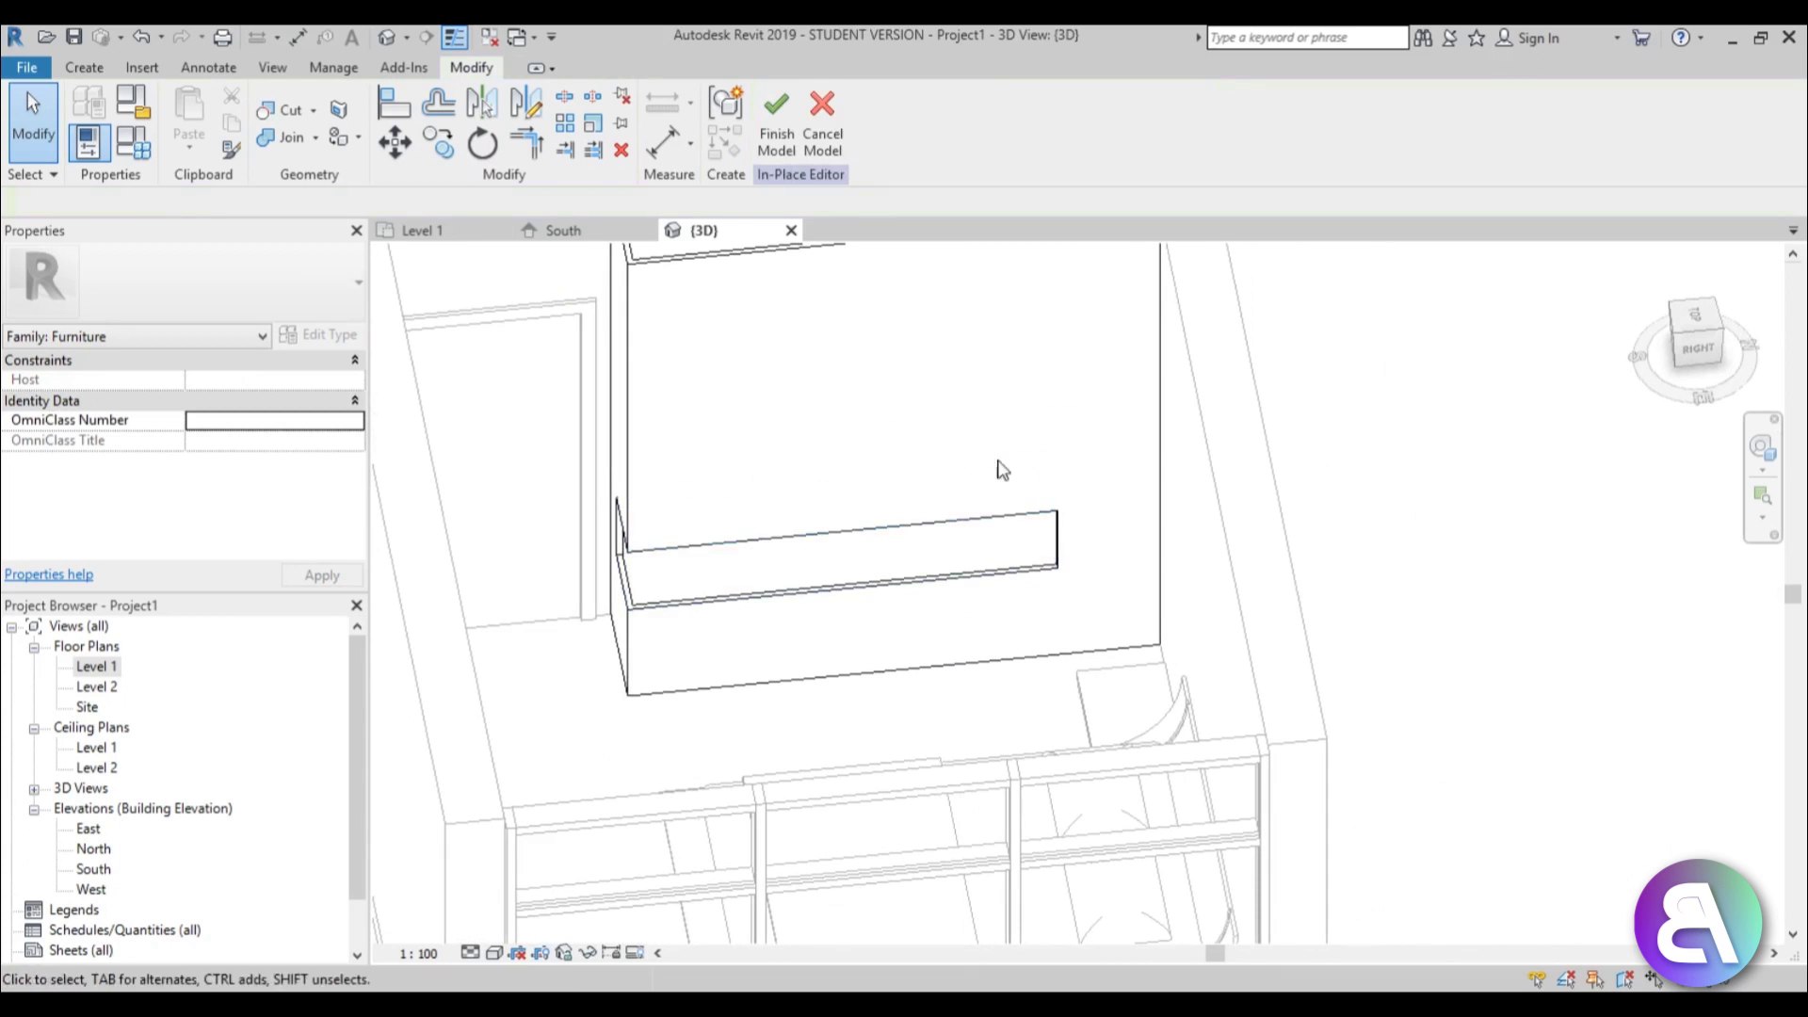
{"action": "scroll", "coordinate": [617, 537], "scroll_direction": "up", "scroll_amount": 2}
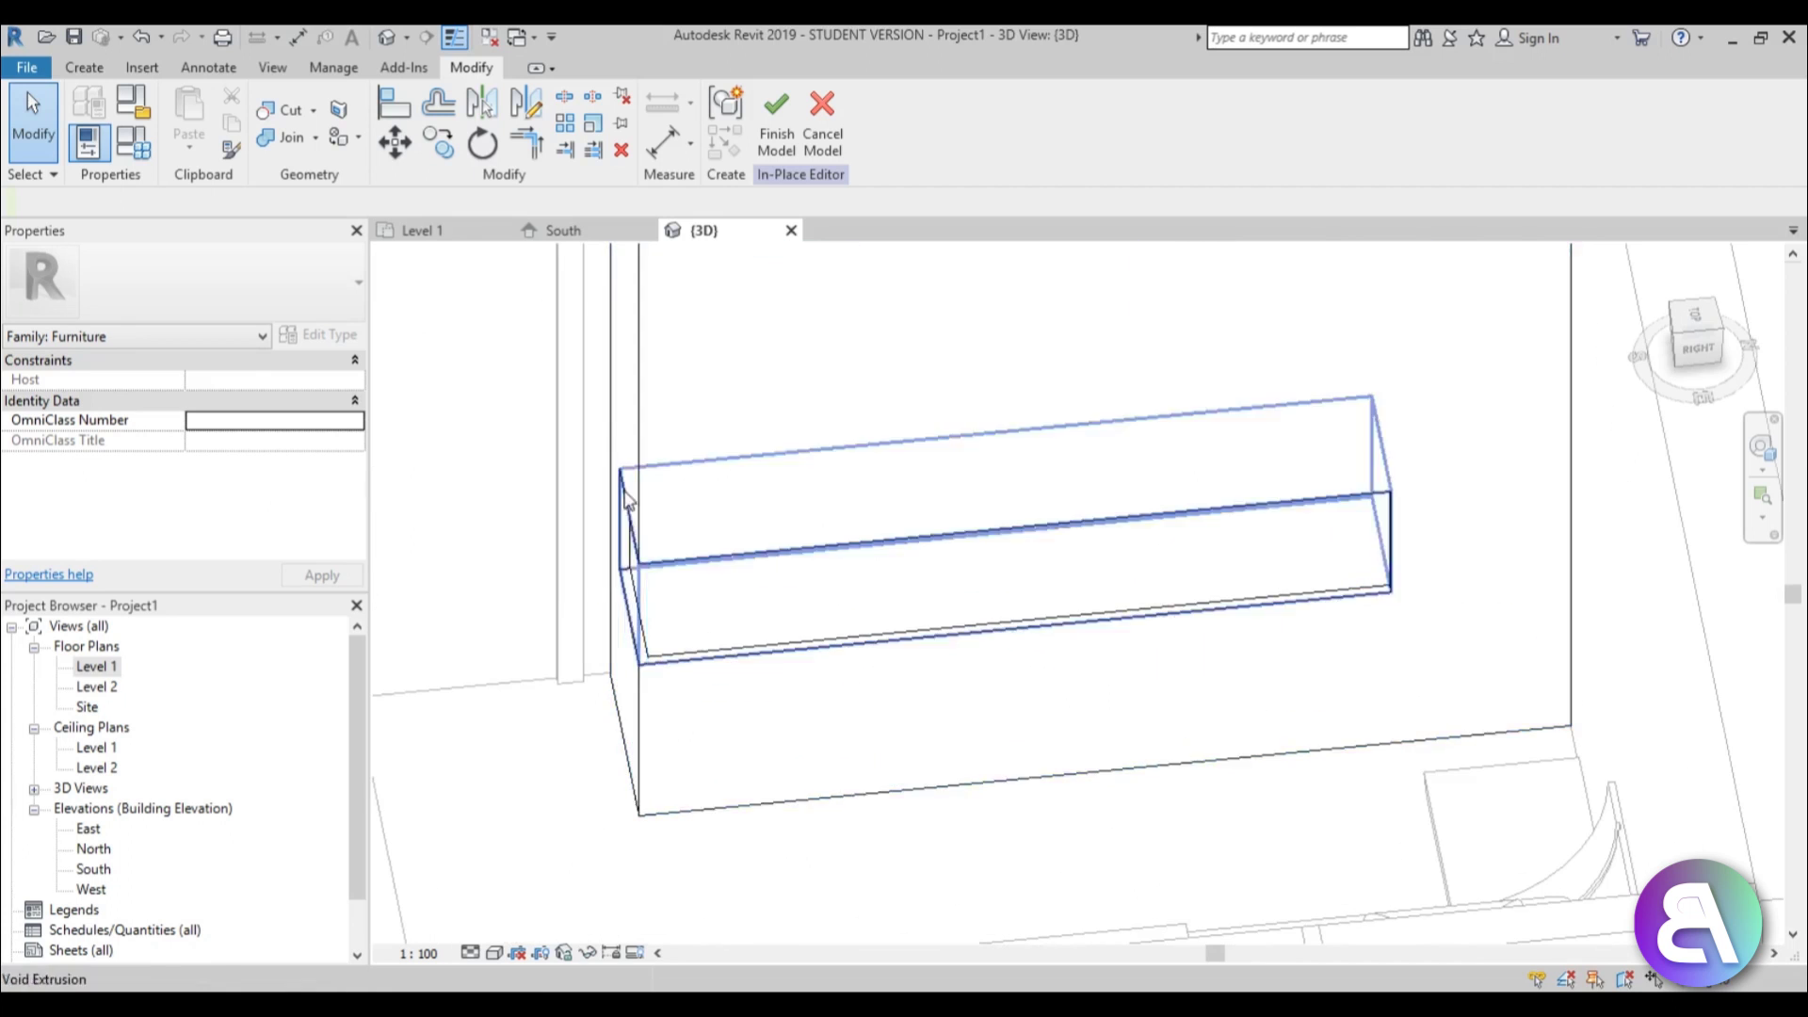
{"action": "left_click", "coordinate": [85, 67]}
Start a solid extrusion on the wall face and draw a rectangle across the box
{"action": "left_click", "coordinate": [198, 127]}
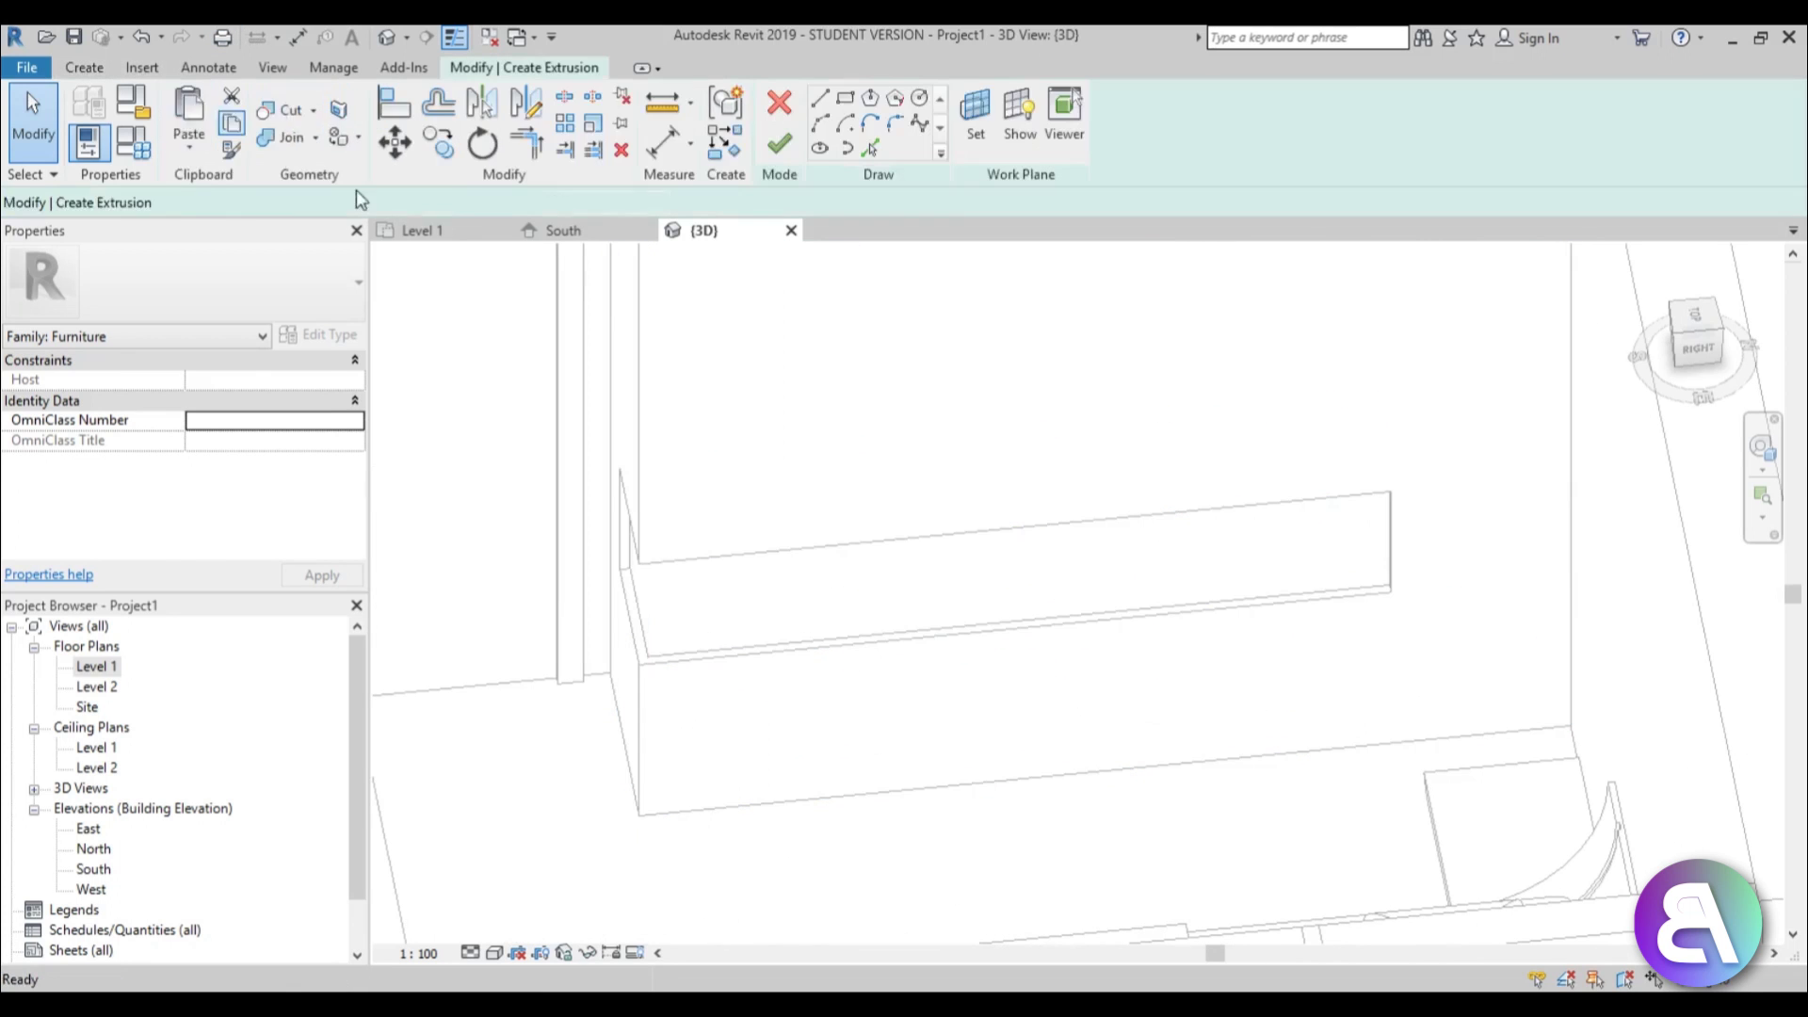
{"action": "left_click", "coordinate": [976, 120]}
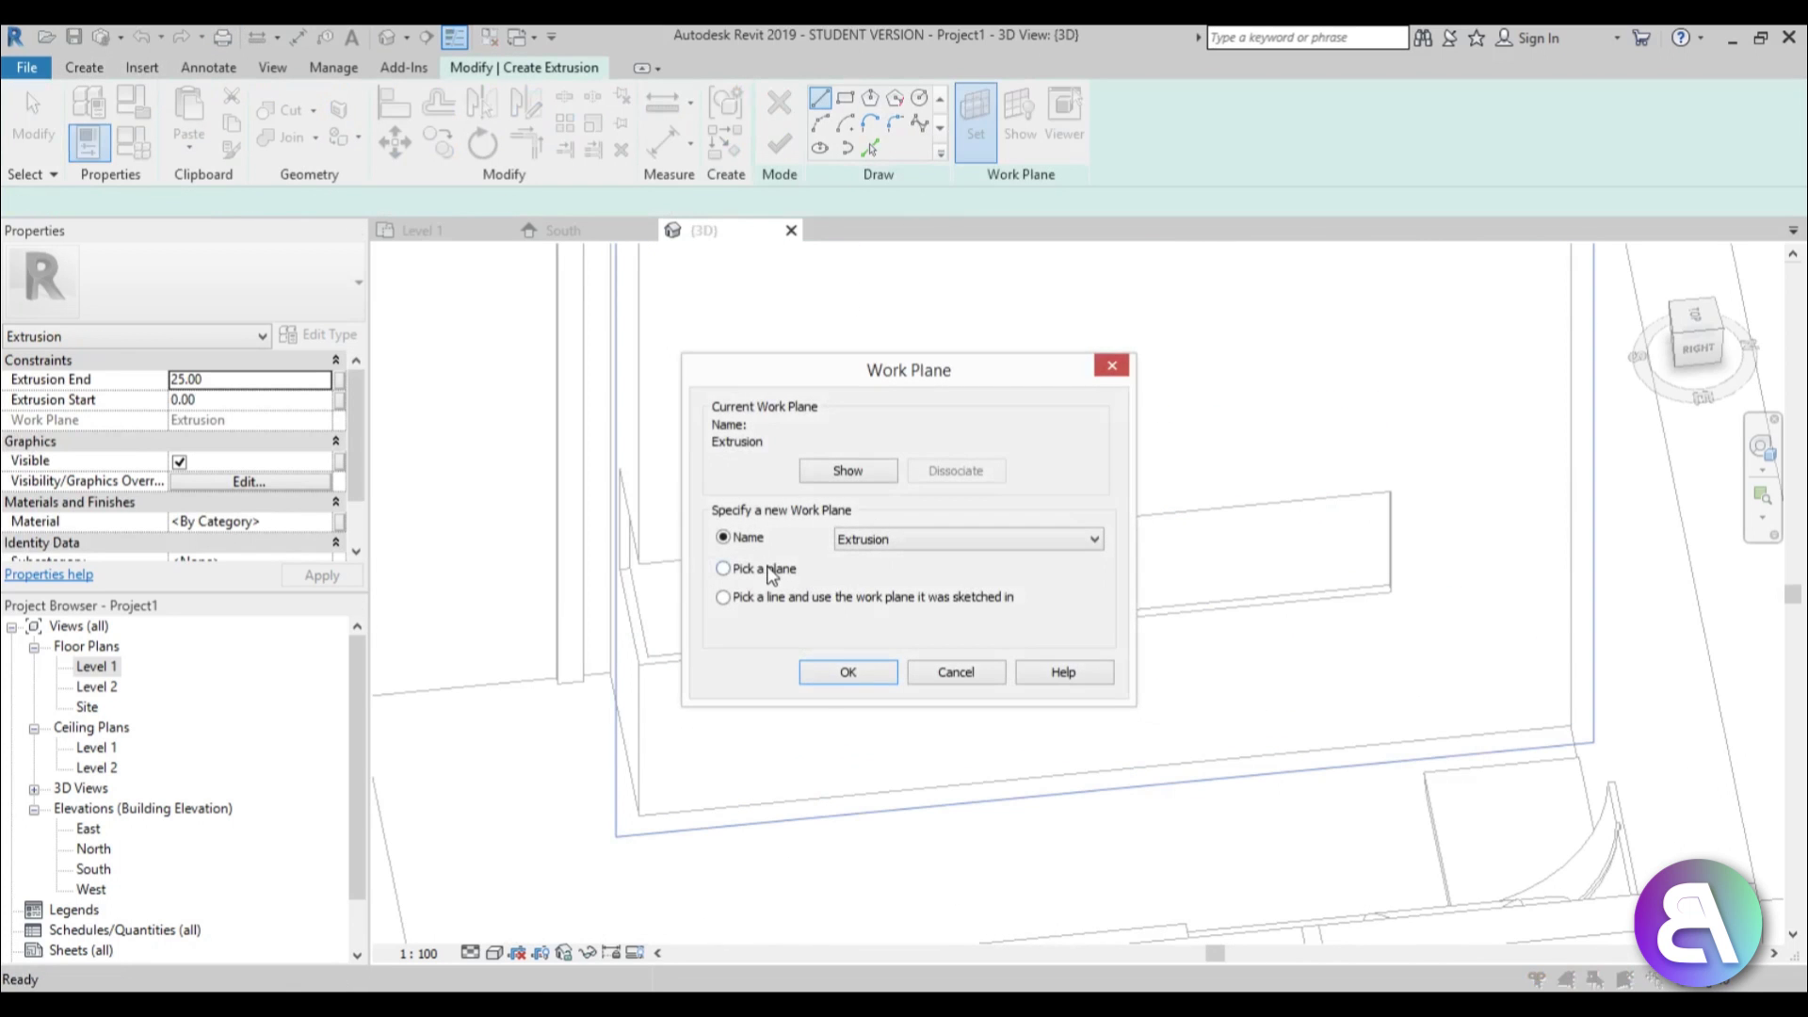
{"action": "left_click", "coordinate": [829, 674]}
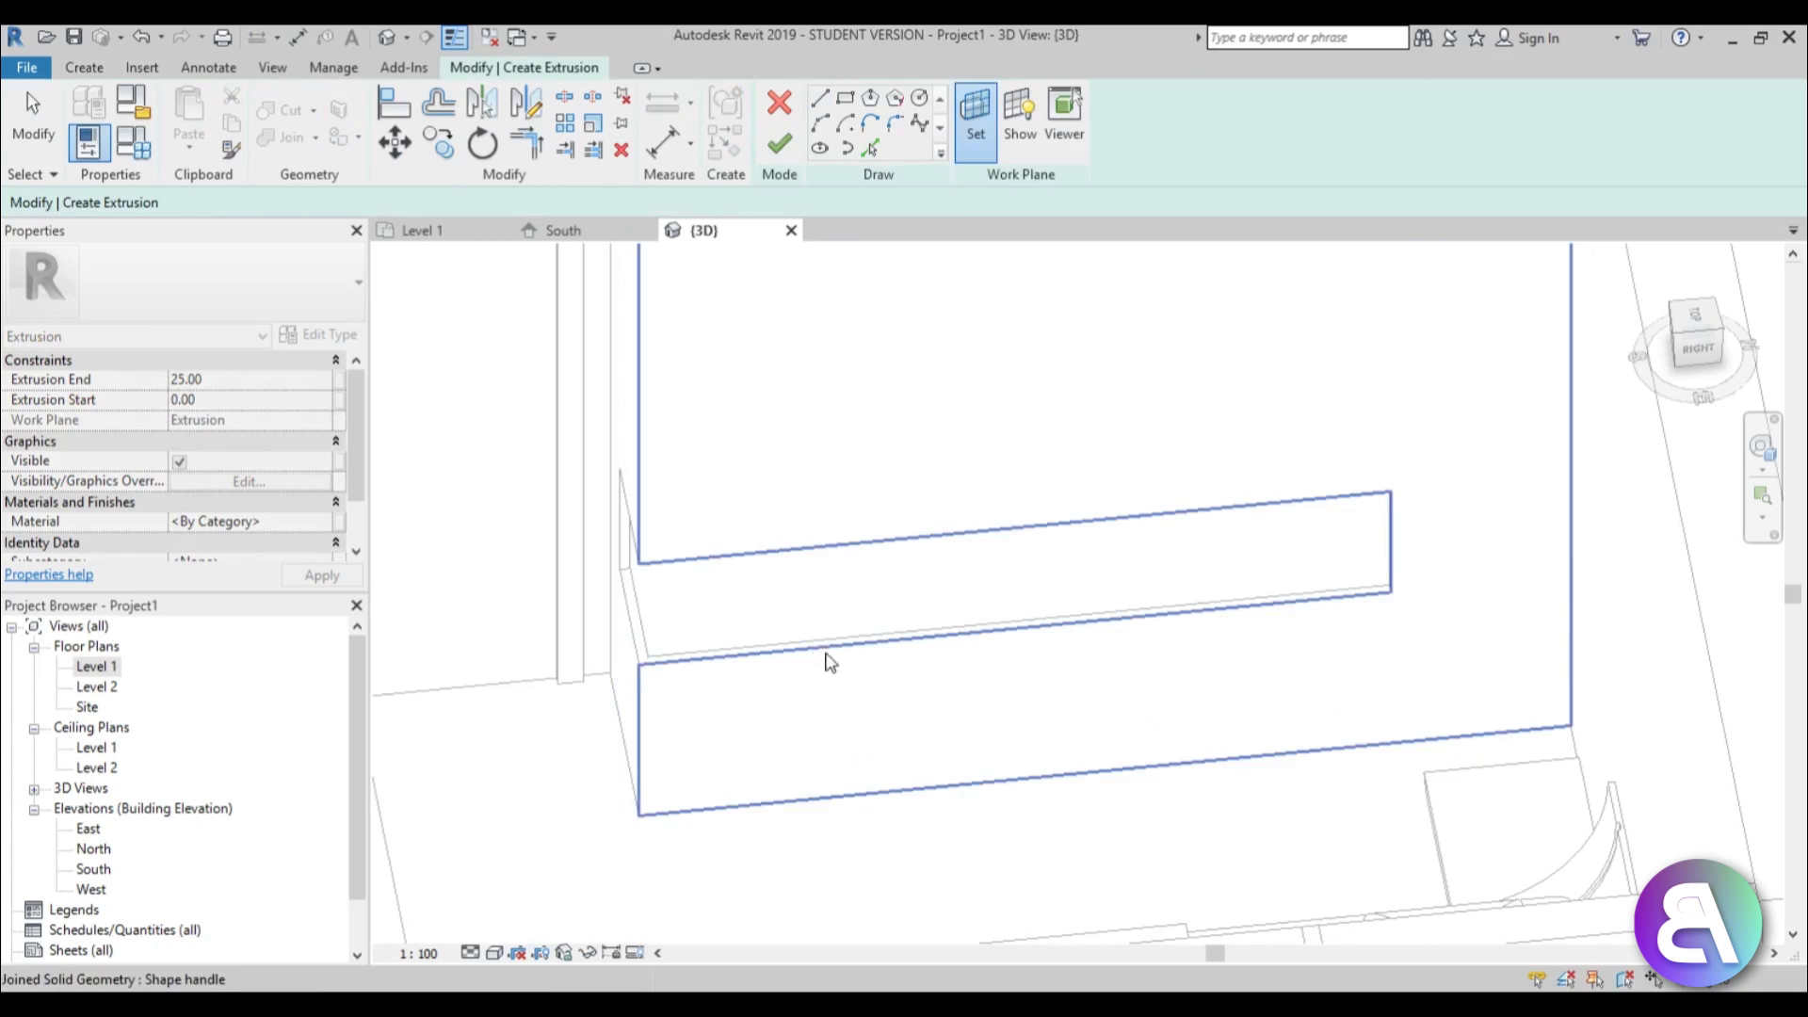
{"action": "left_click", "coordinate": [827, 660]}
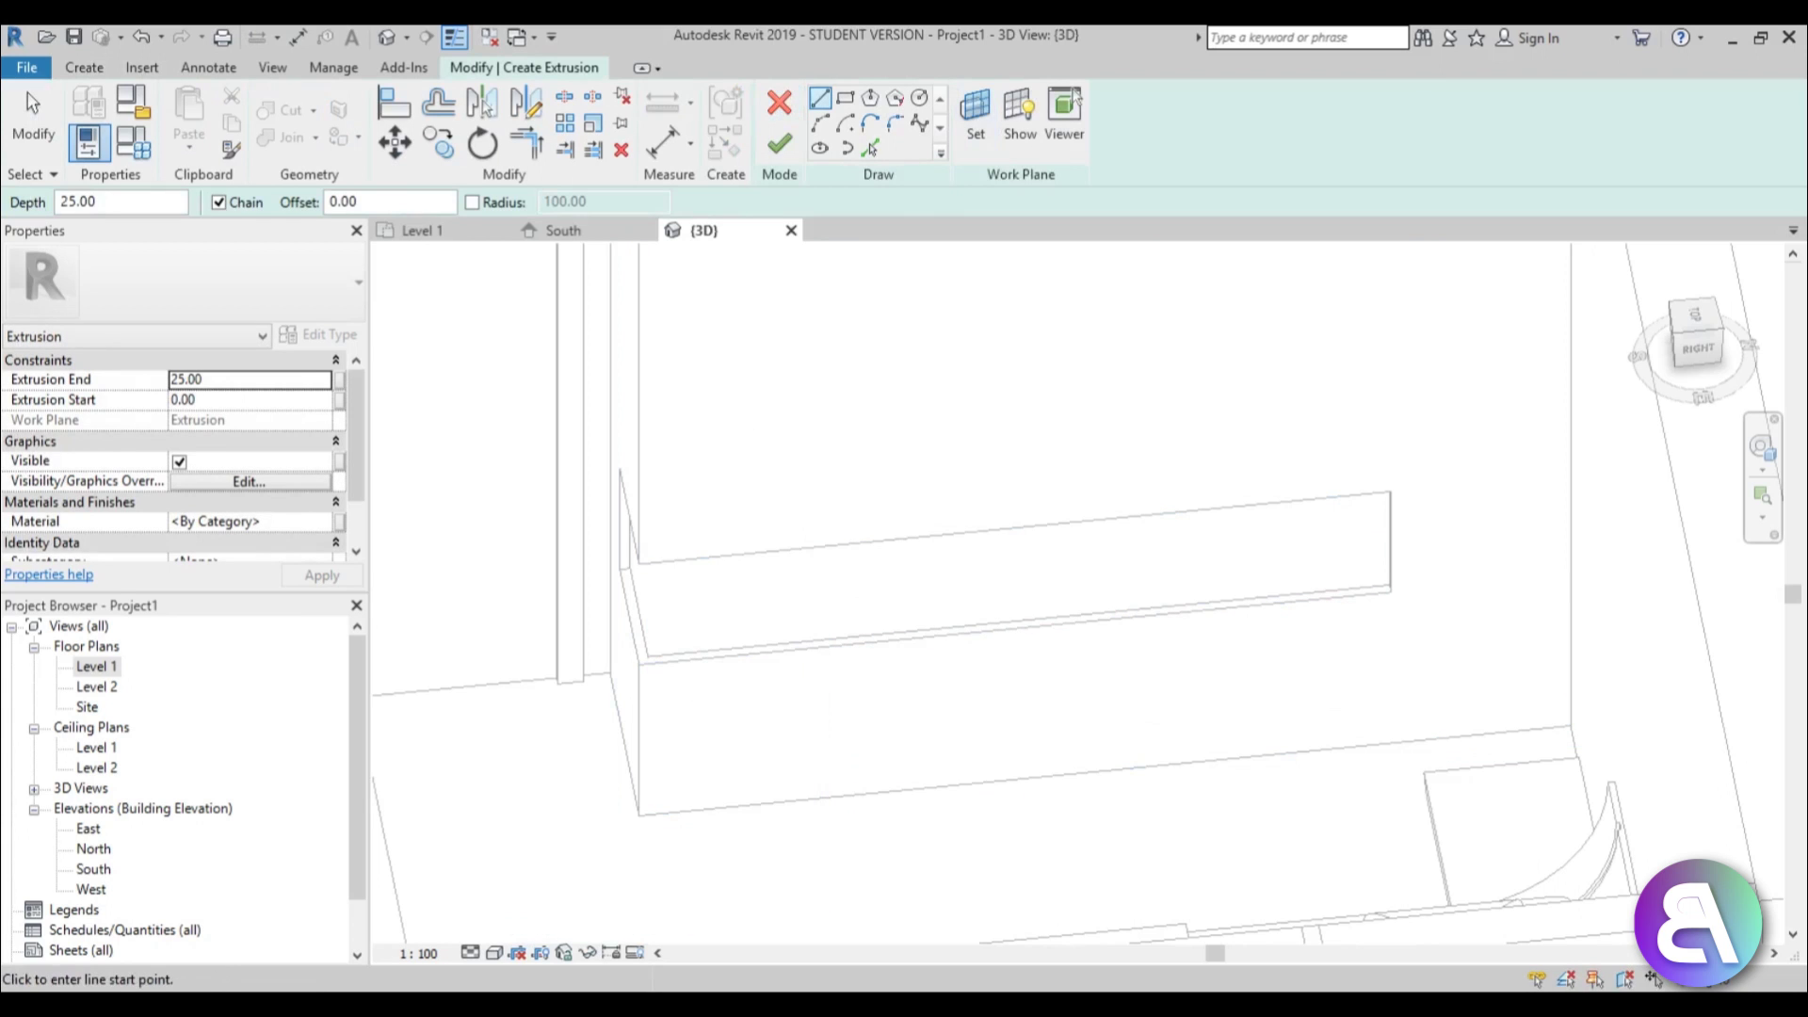
{"action": "left_click", "coordinate": [1392, 493]}
{"action": "left_click", "coordinate": [639, 664]}
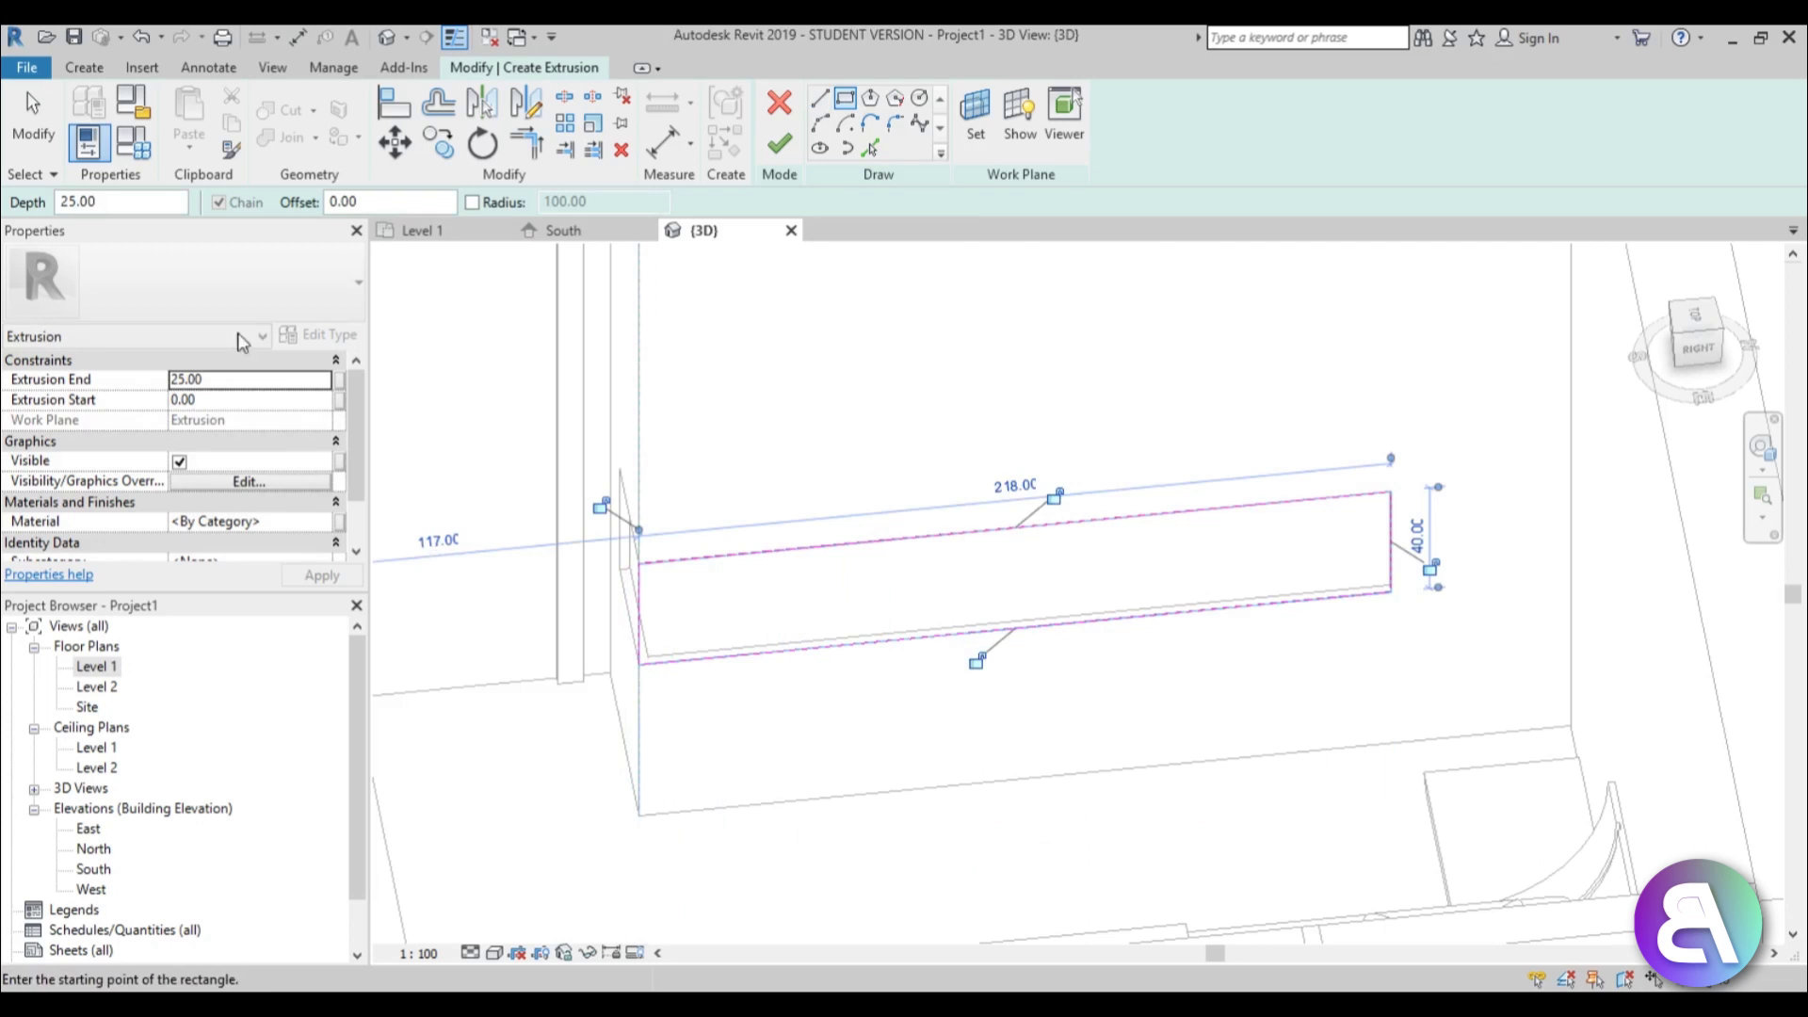
{"action": "left_click", "coordinate": [40, 120]}
Offset the rectangle's left edge to a distance of 5
{"action": "scroll", "coordinate": [550, 586], "scroll_direction": "up", "scroll_amount": 2}
{"action": "left_click_drag", "start_coordinate": [689, 613], "coordinate": [648, 607]}
{"action": "scroll", "coordinate": [648, 605], "scroll_direction": "down", "scroll_amount": 2}
{"action": "scroll", "coordinate": [658, 537], "scroll_direction": "up", "scroll_amount": 2}
{"action": "left_click", "coordinate": [650, 539]}
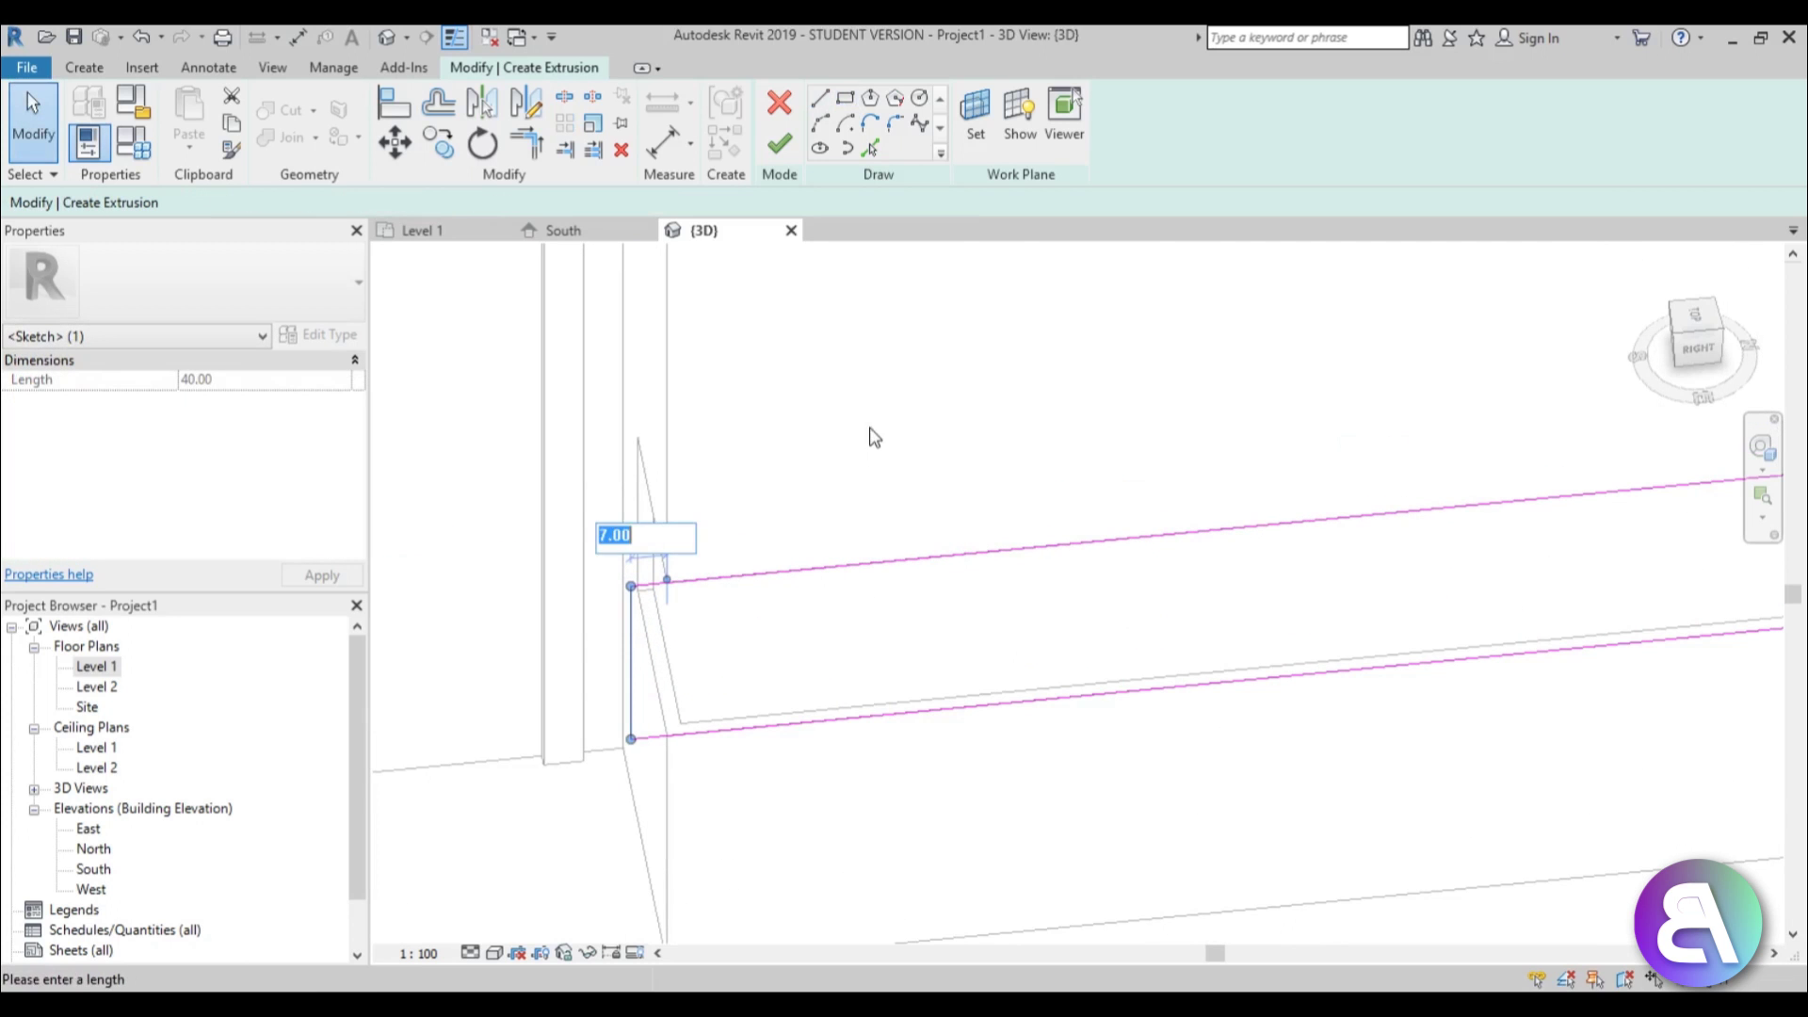
{"action": "type", "text": "5"}
{"action": "key", "text": "Return"}
{"action": "left_click", "coordinate": [852, 422]}
Finish the sketch and set the extrusion's Extrusion End to 5
{"action": "left_click", "coordinate": [775, 144]}
{"action": "left_click_drag", "start_coordinate": [1228, 608], "coordinate": [1008, 509]}
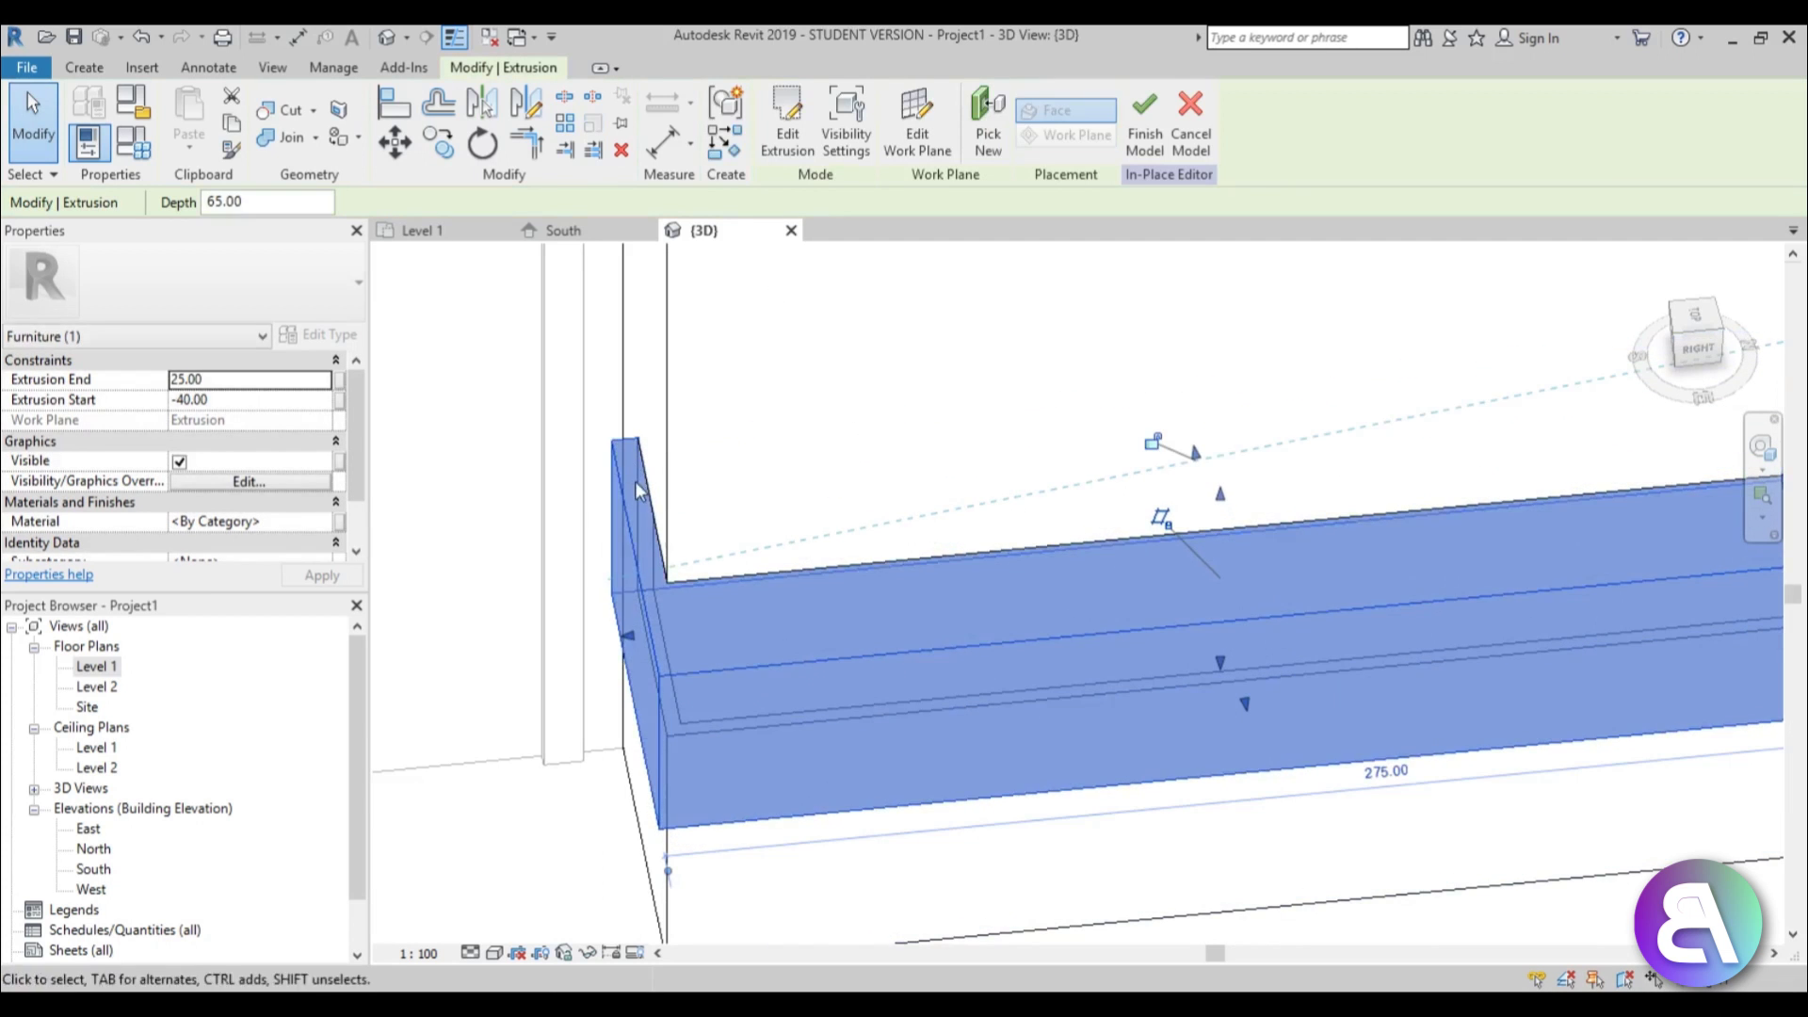
{"action": "left_click", "coordinate": [243, 379]}
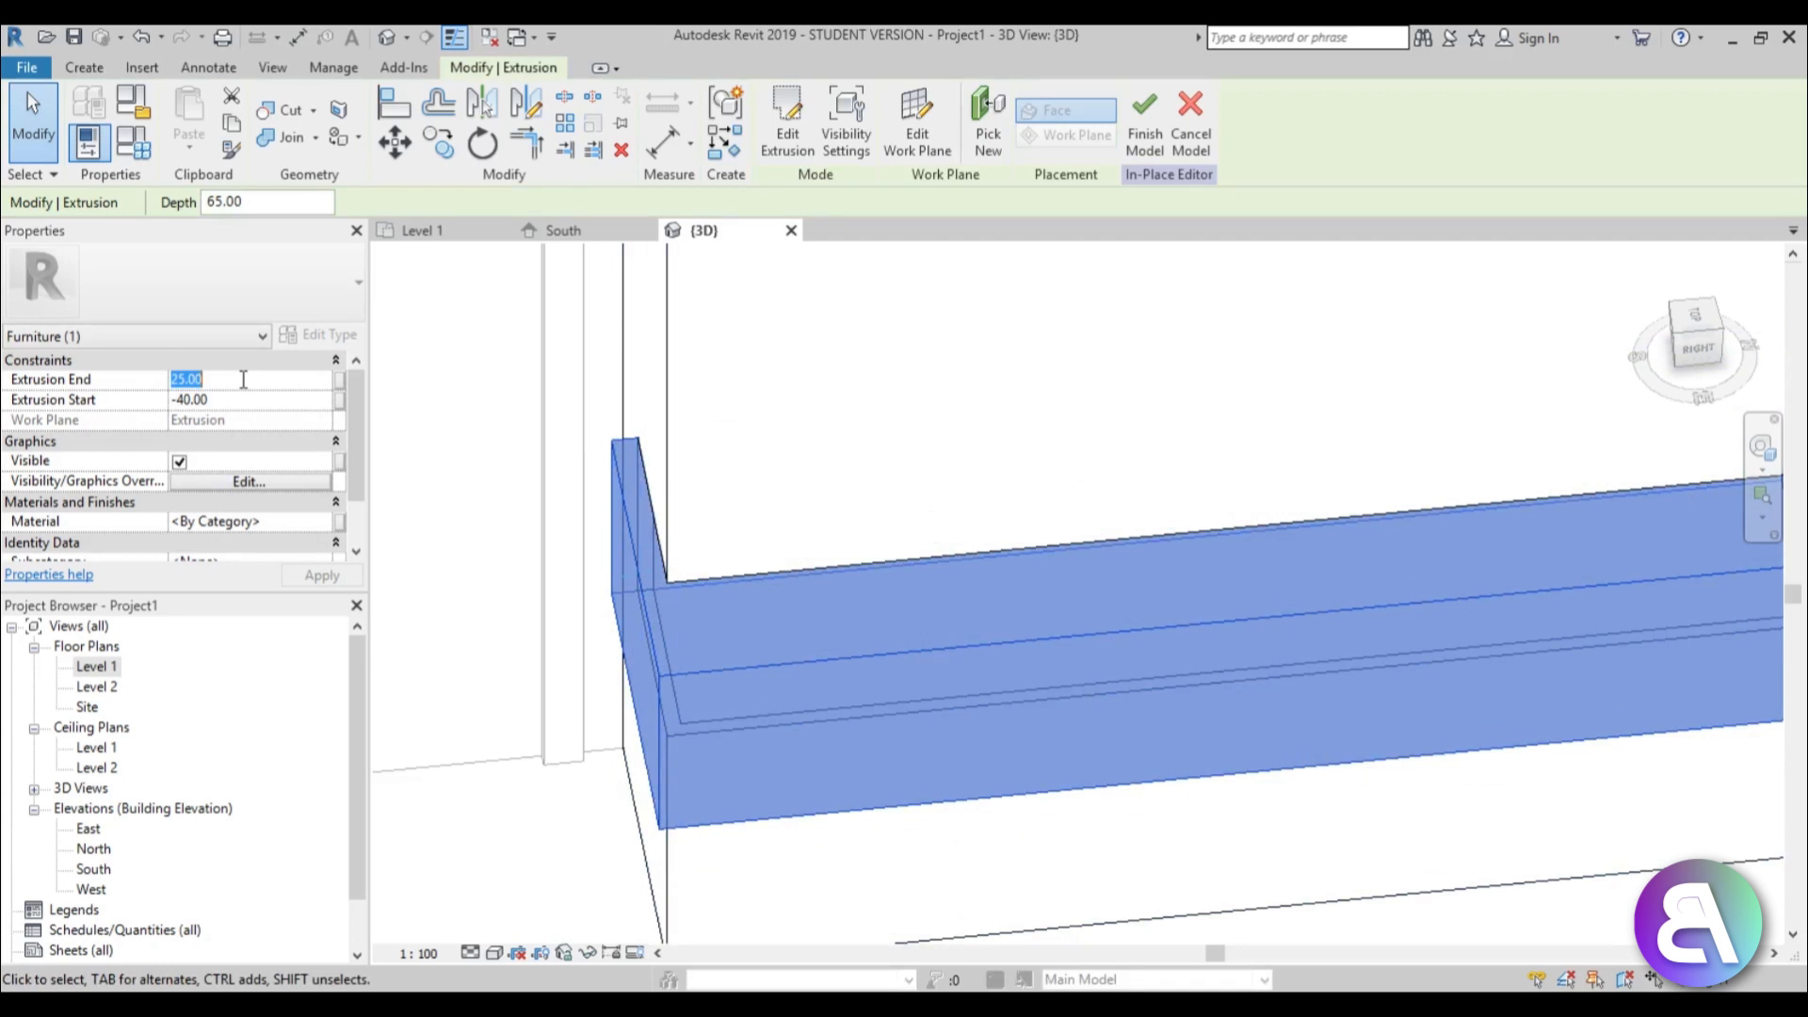
{"action": "left_click", "coordinate": [865, 452]}
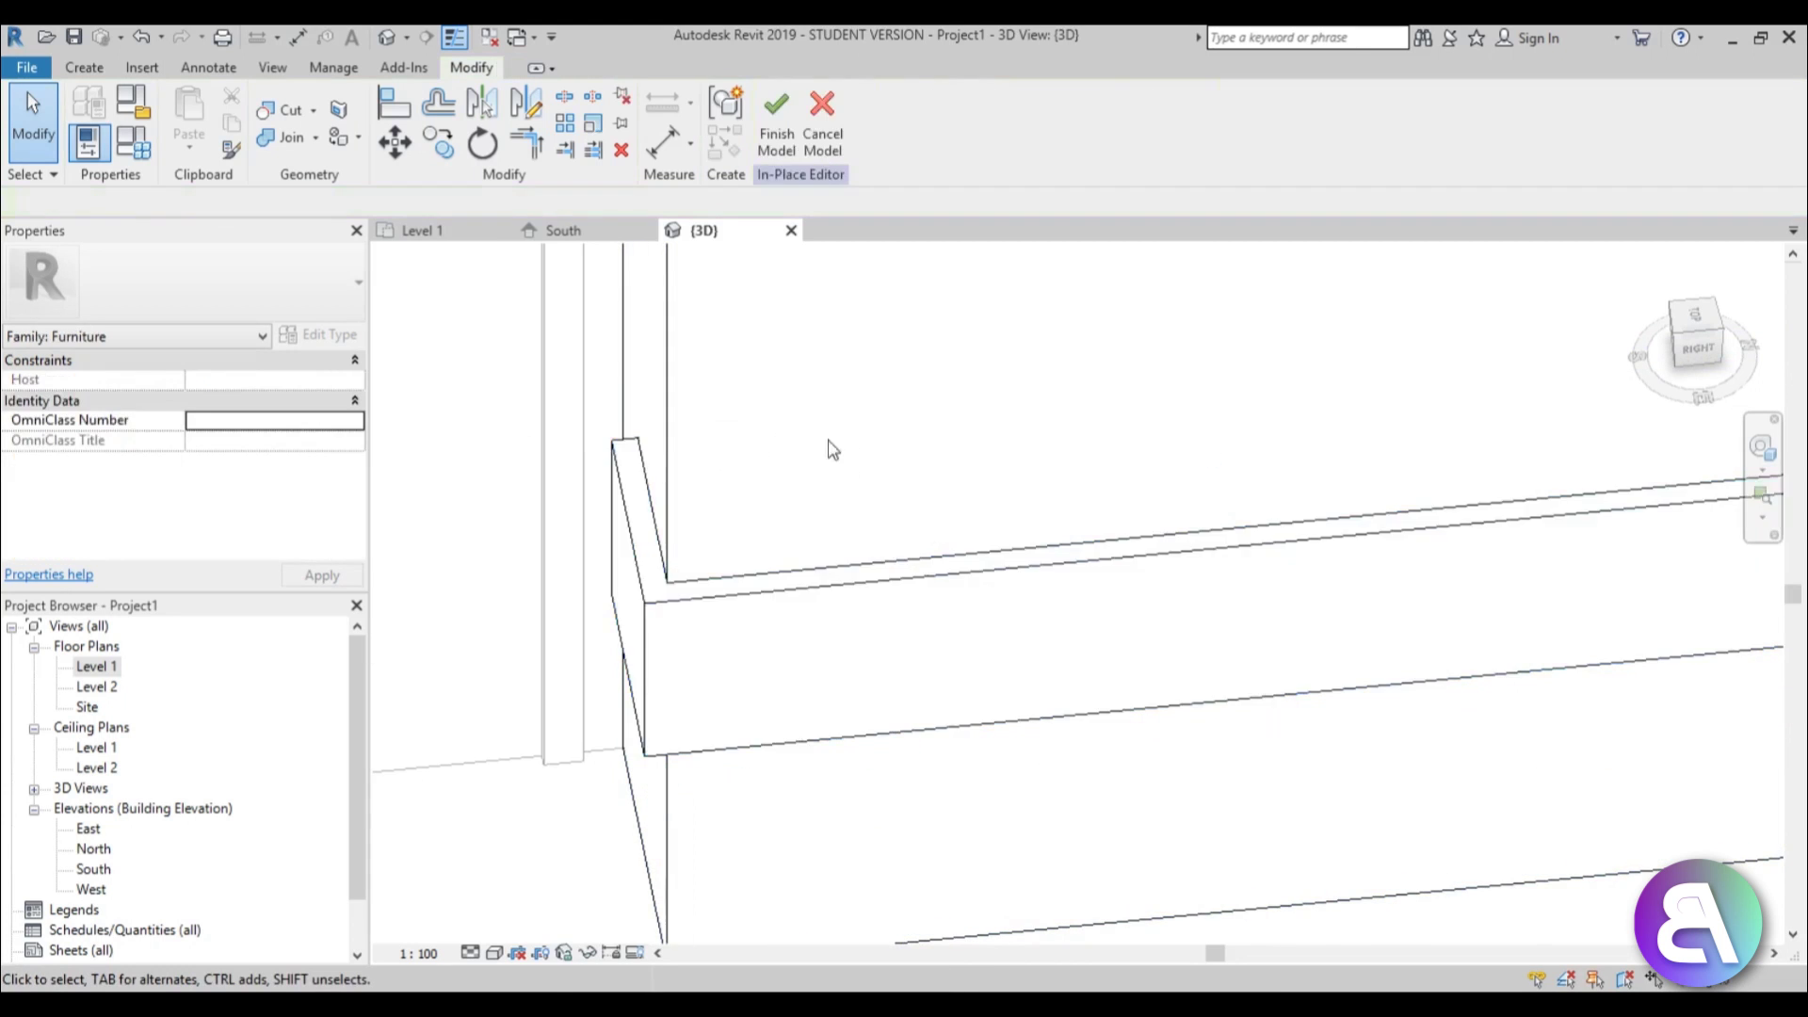
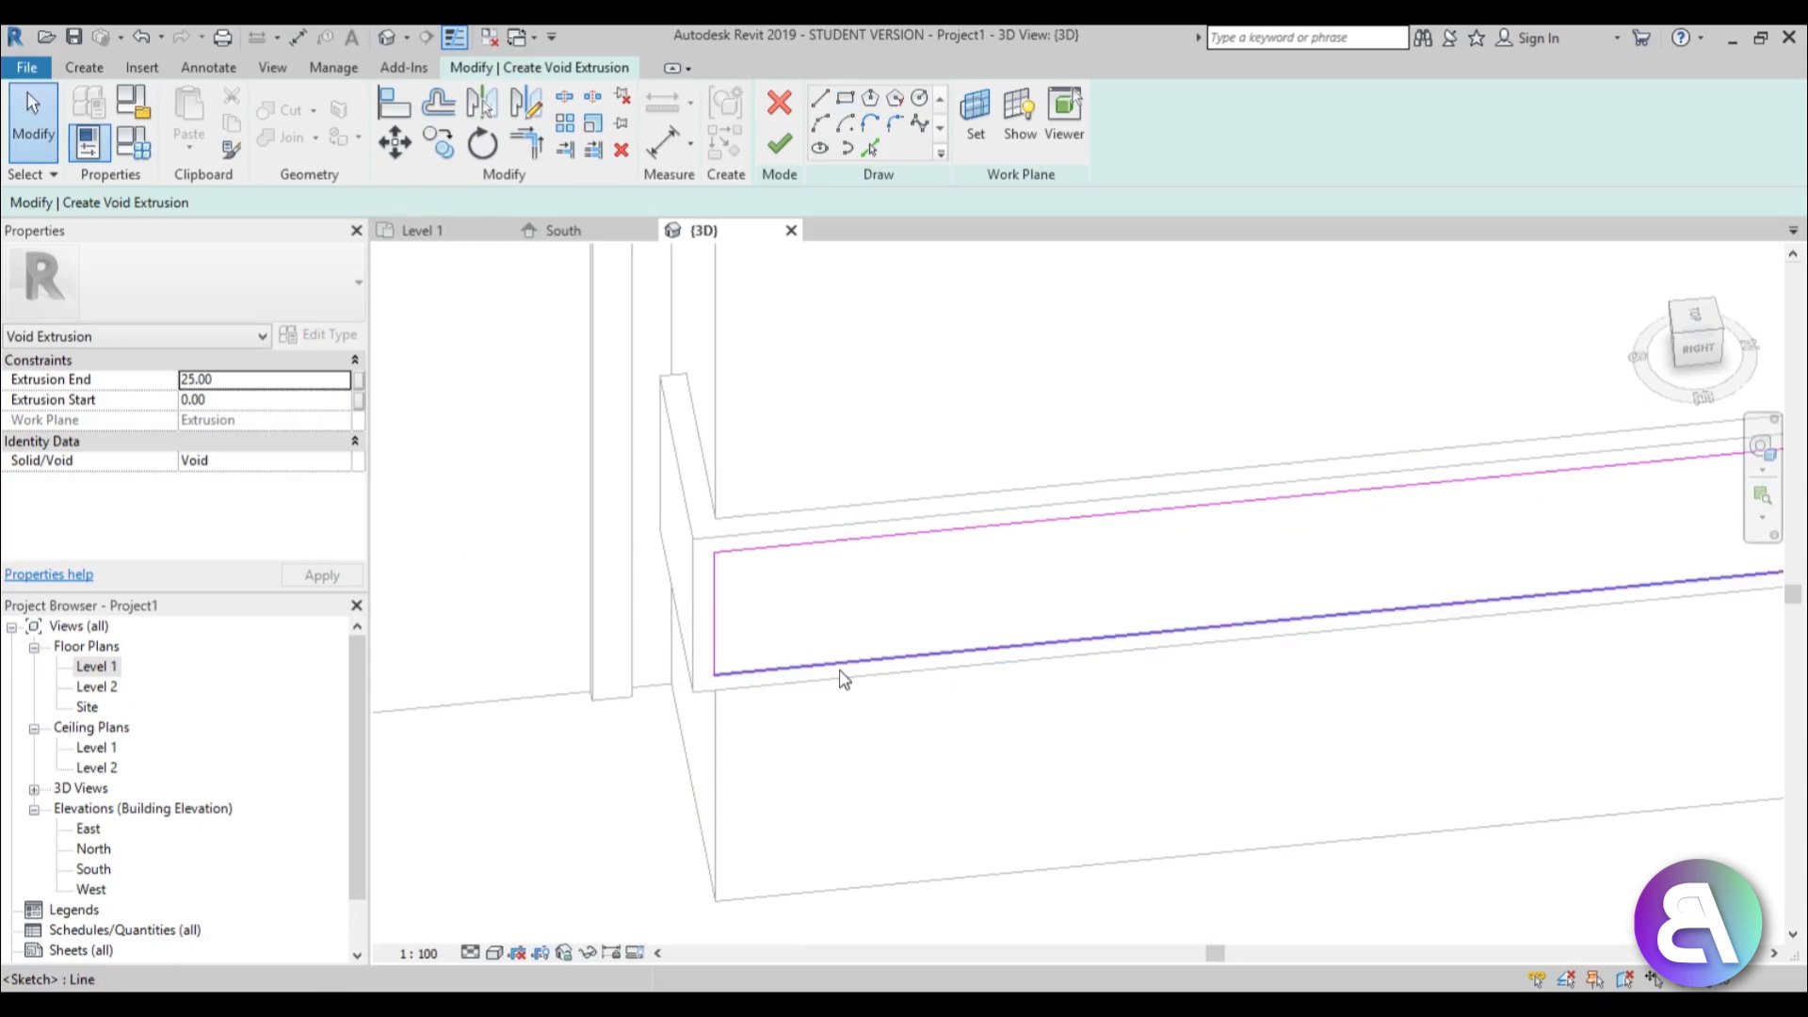
Align the void sketch edge to the shelf's end face, finish the void, and check its Extrusion End
{"action": "key", "text": "l"}
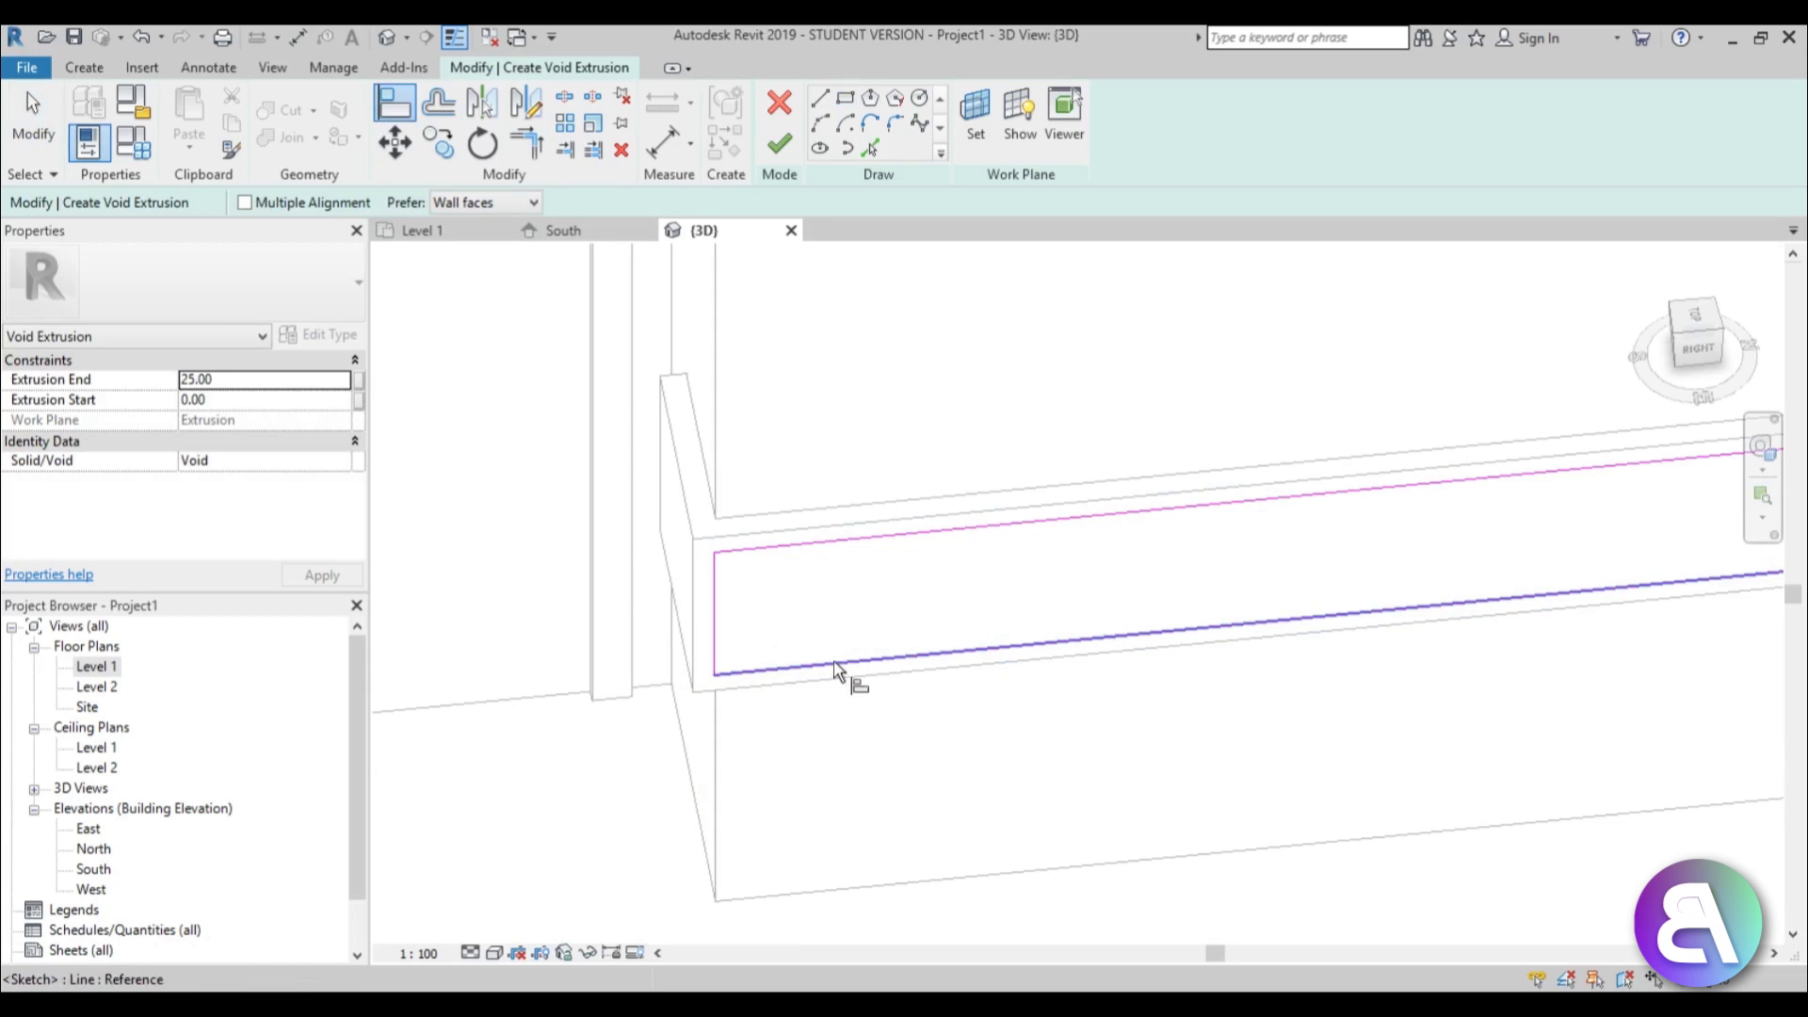
{"action": "left_click", "coordinate": [692, 629]}
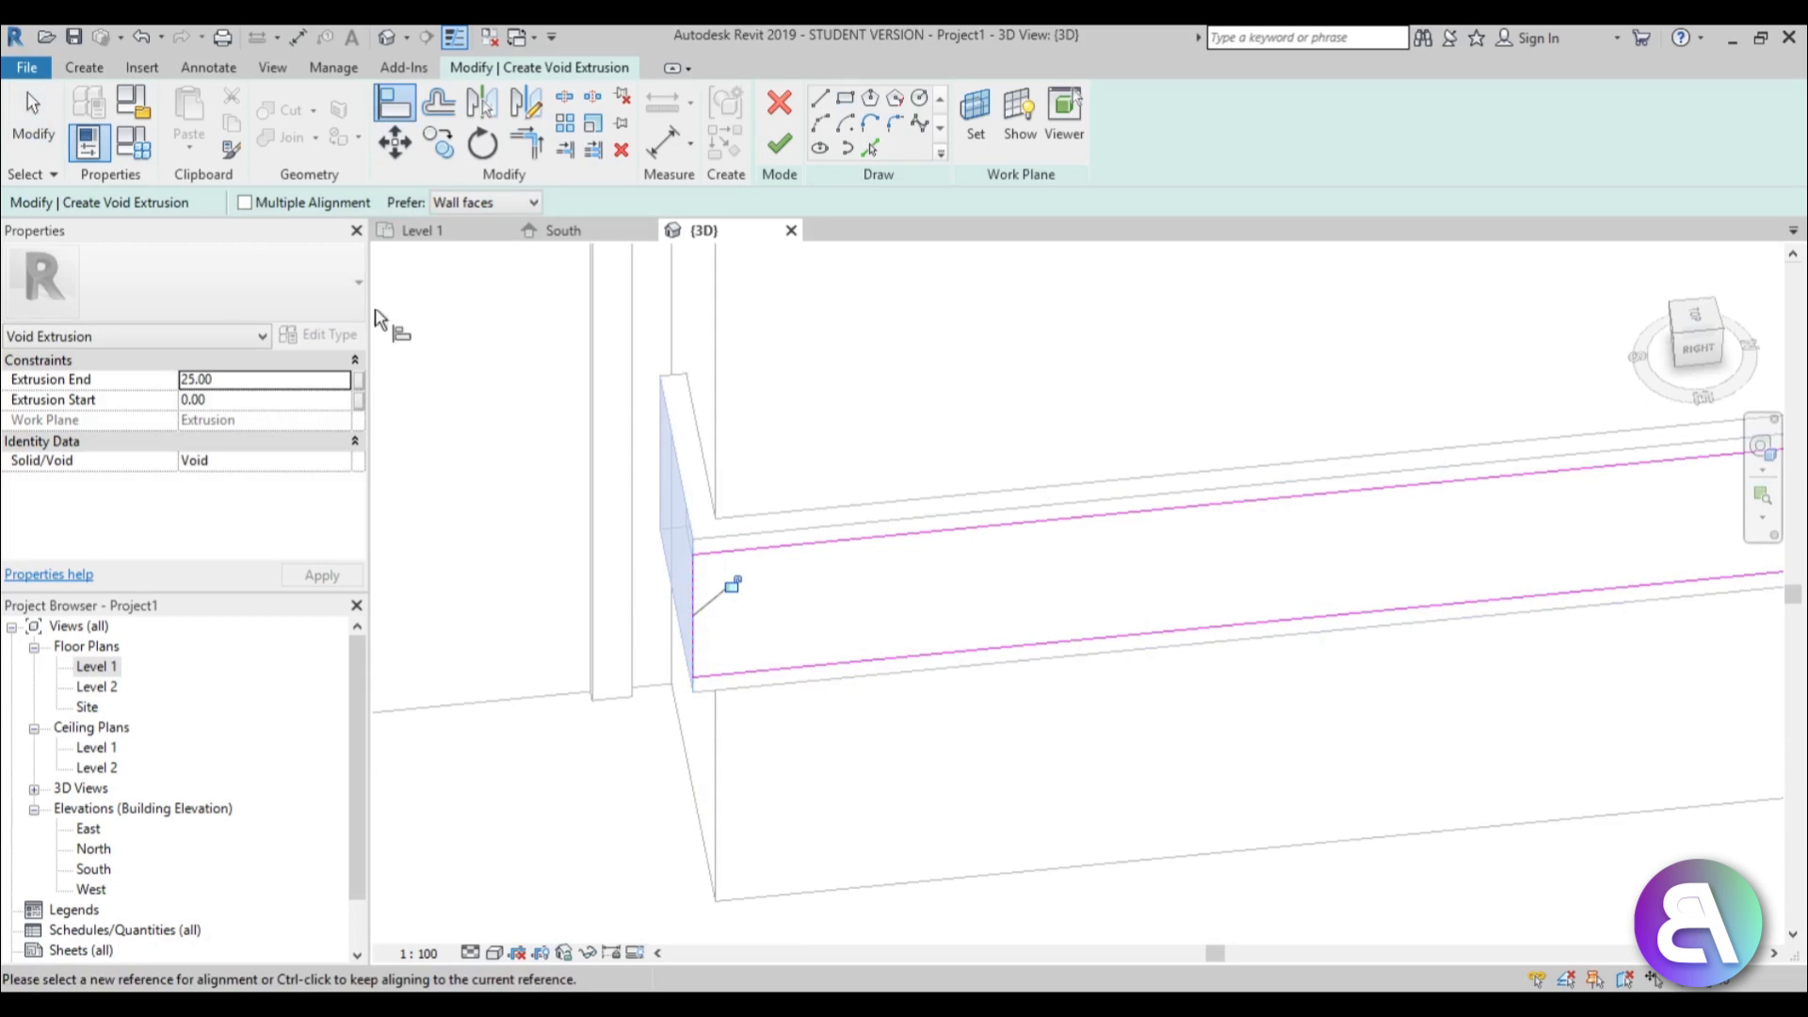
{"action": "left_click", "coordinate": [21, 125]}
{"action": "left_click", "coordinate": [779, 144]}
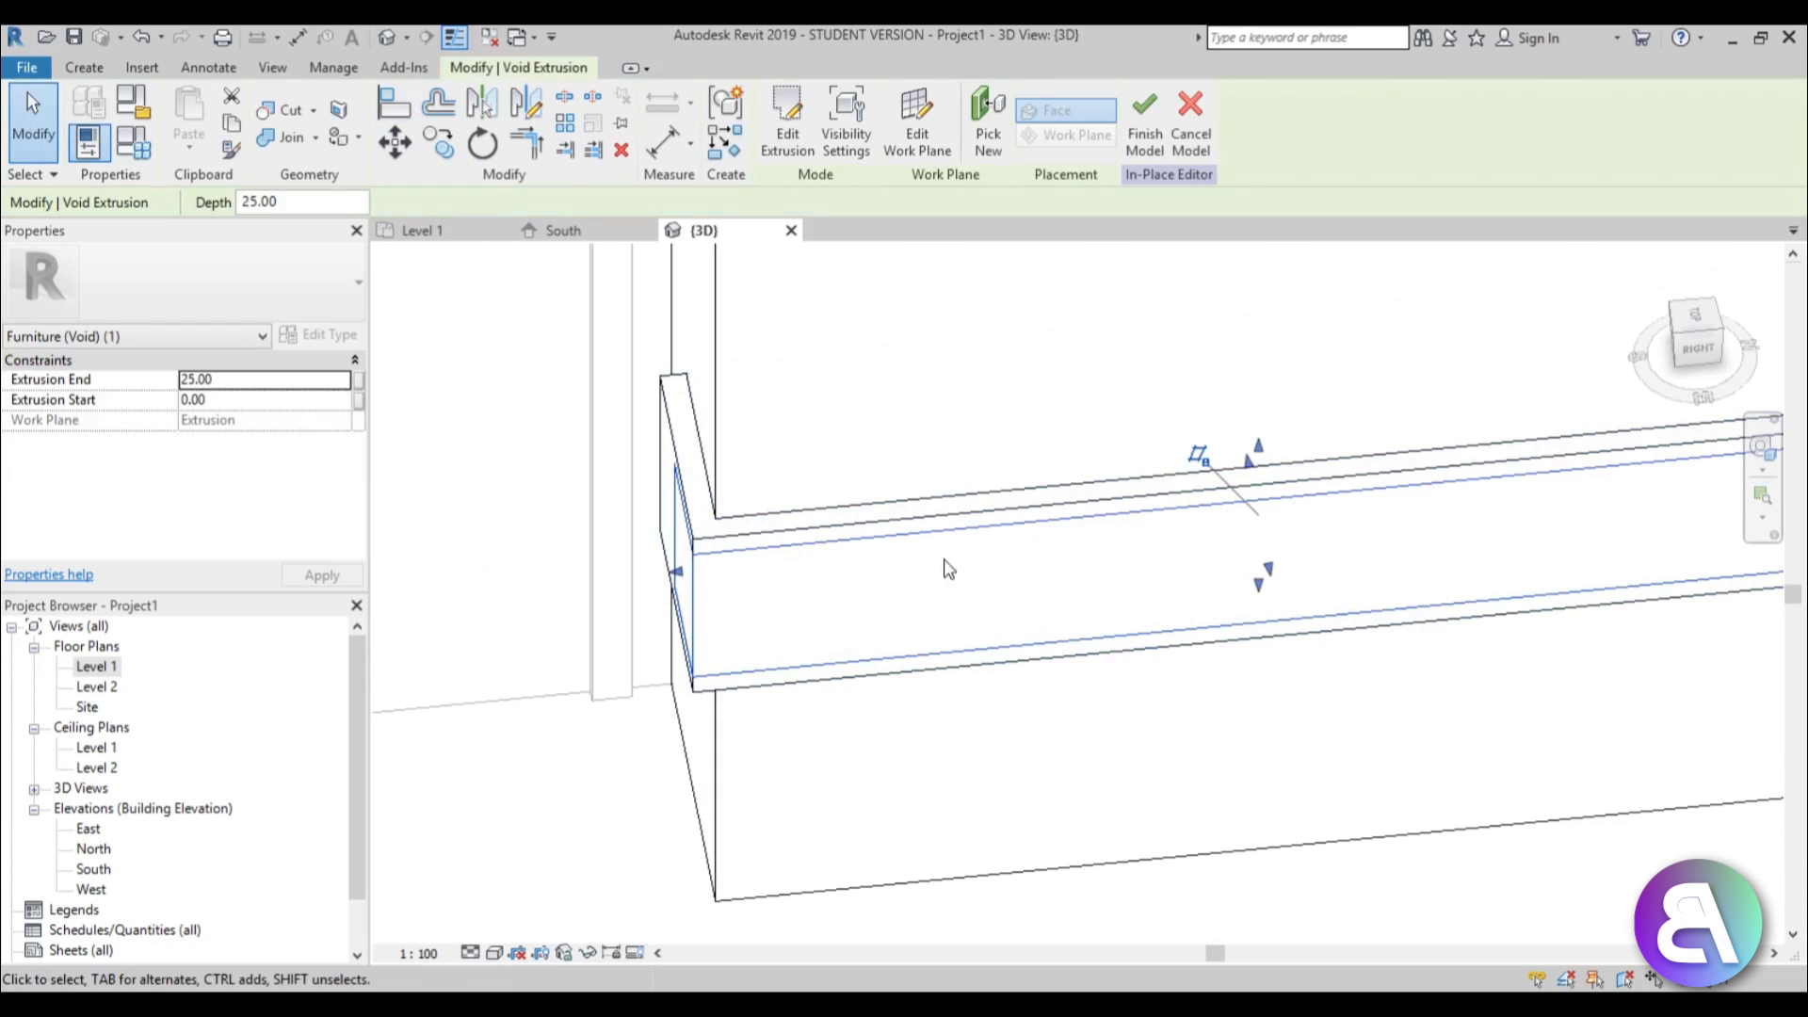
{"action": "left_click", "coordinate": [257, 378]}
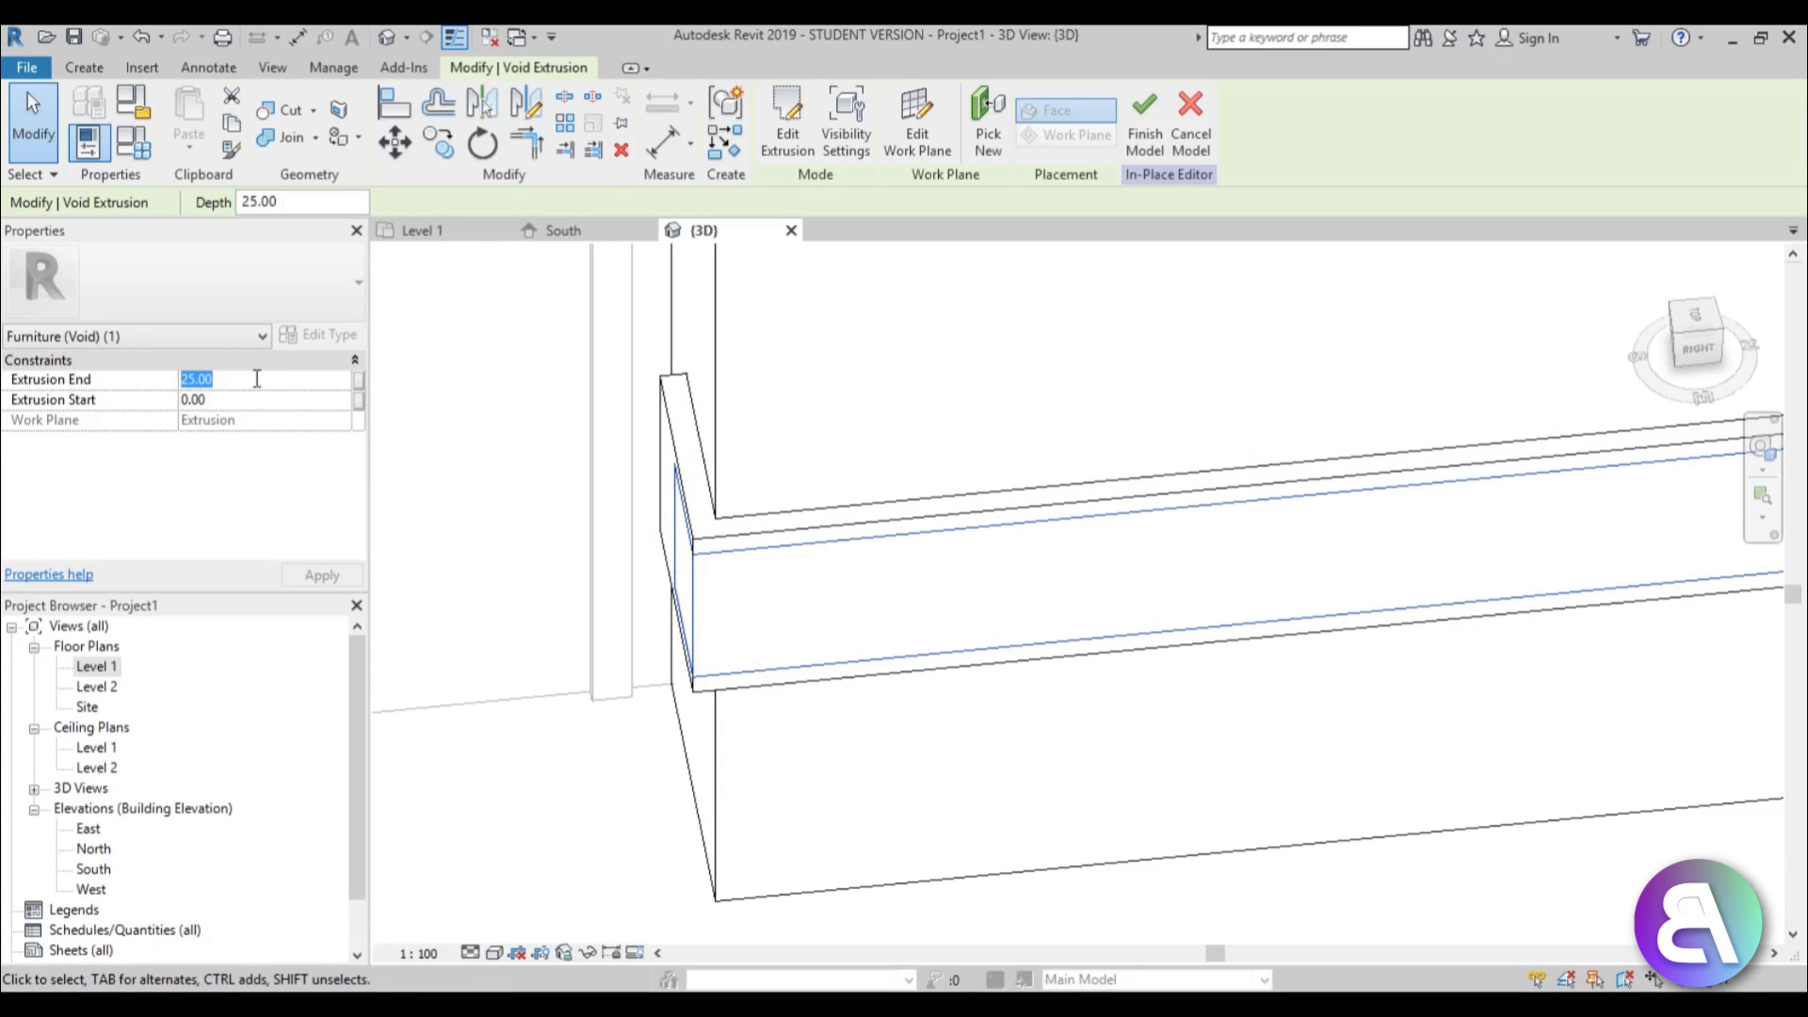
Orbit the model to inspect the recessed slot cut into the shelf
{"action": "left_click", "coordinate": [867, 343]}
{"action": "middle_click_drag", "start_coordinate": [867, 343], "coordinate": [844, 578], "text": "shift"}
{"action": "scroll", "coordinate": [839, 456], "scroll_direction": "up", "scroll_amount": 5}
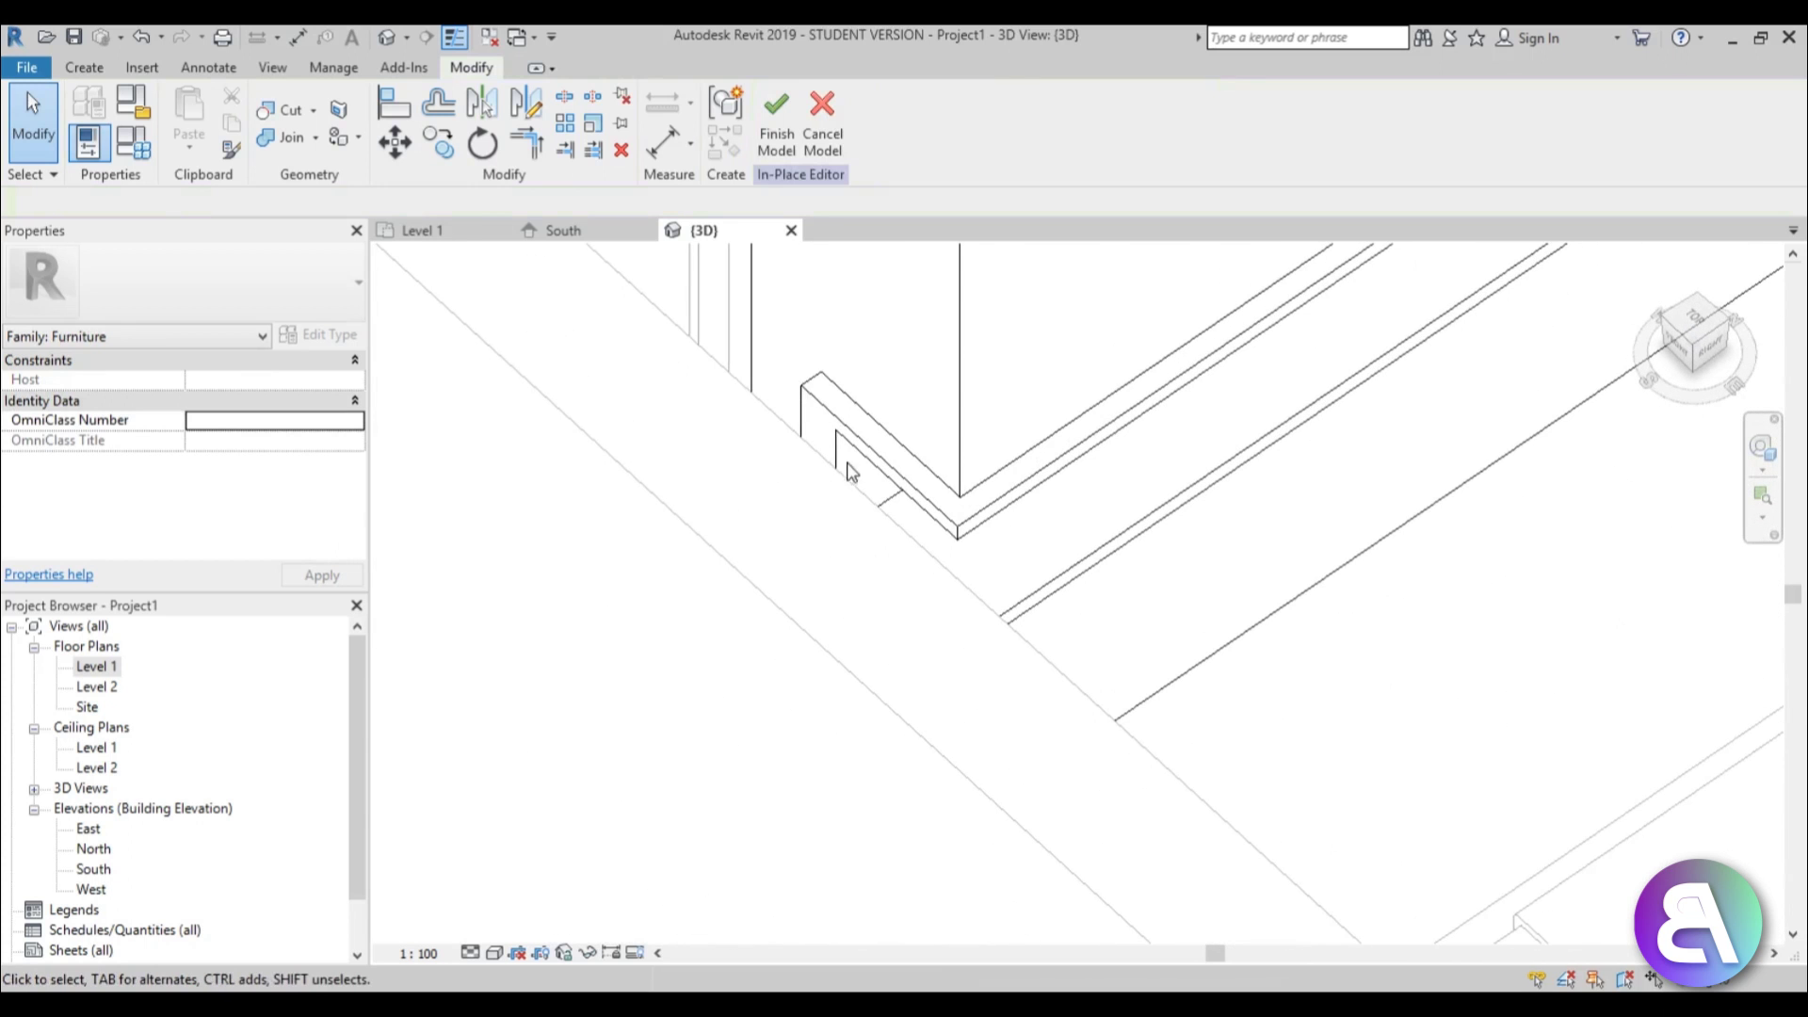
{"action": "middle_click_drag", "start_coordinate": [829, 435], "coordinate": [841, 633], "text": "shift"}
Start a new void extrusion from Create > Void Forms
{"action": "left_click", "coordinate": [956, 476]}
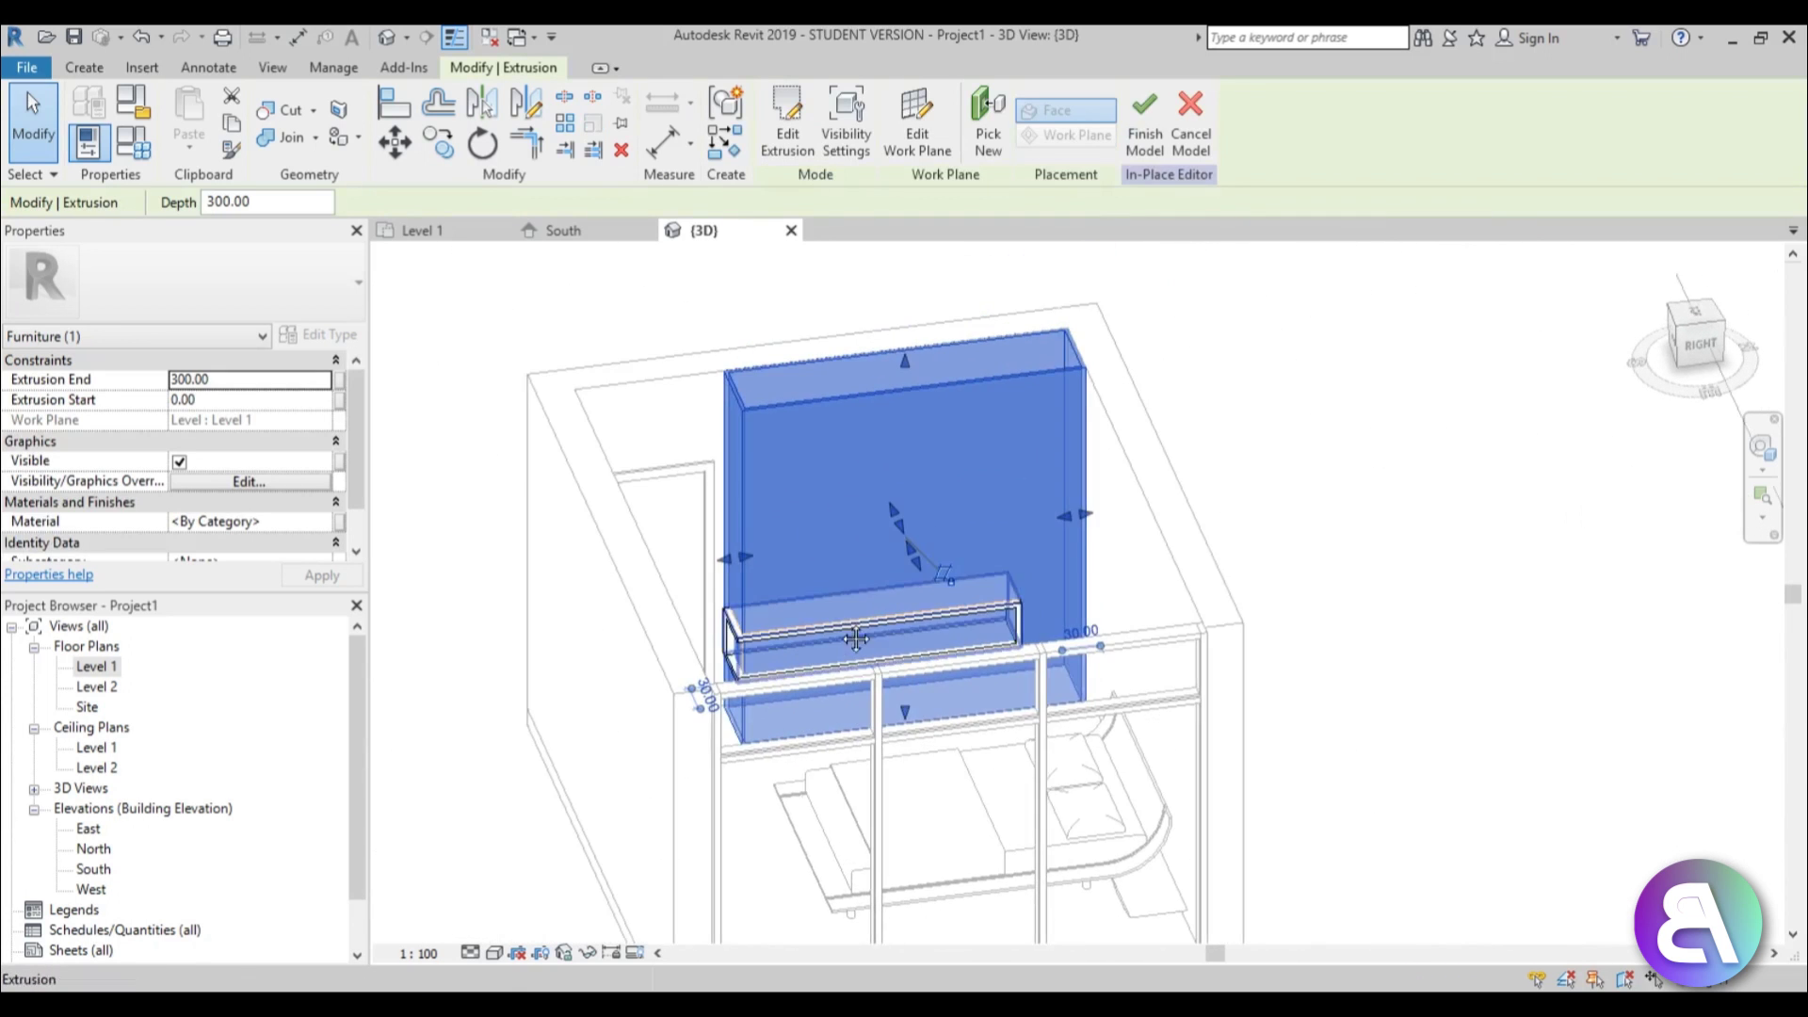
{"action": "key", "text": "Escape"}
{"action": "scroll", "coordinate": [887, 460], "scroll_direction": "up", "scroll_amount": 3}
{"action": "left_click", "coordinate": [94, 67]}
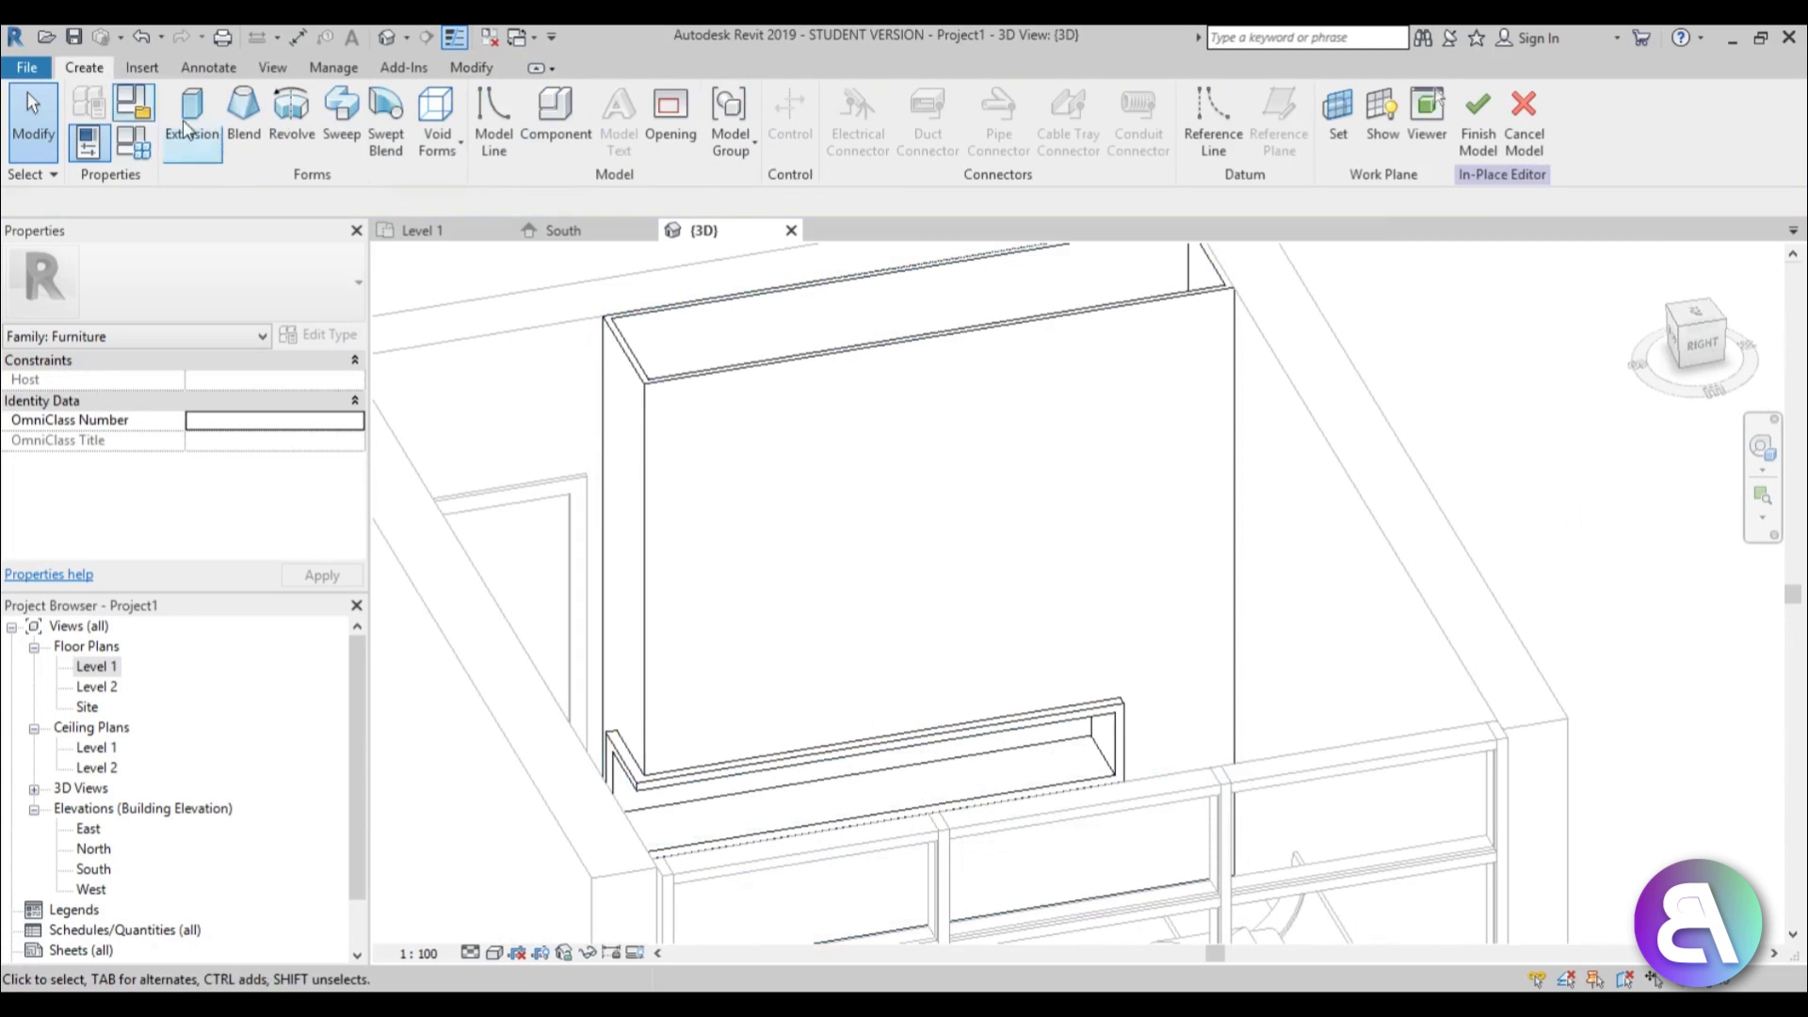
{"action": "left_click", "coordinate": [431, 140]}
{"action": "left_click", "coordinate": [532, 189]}
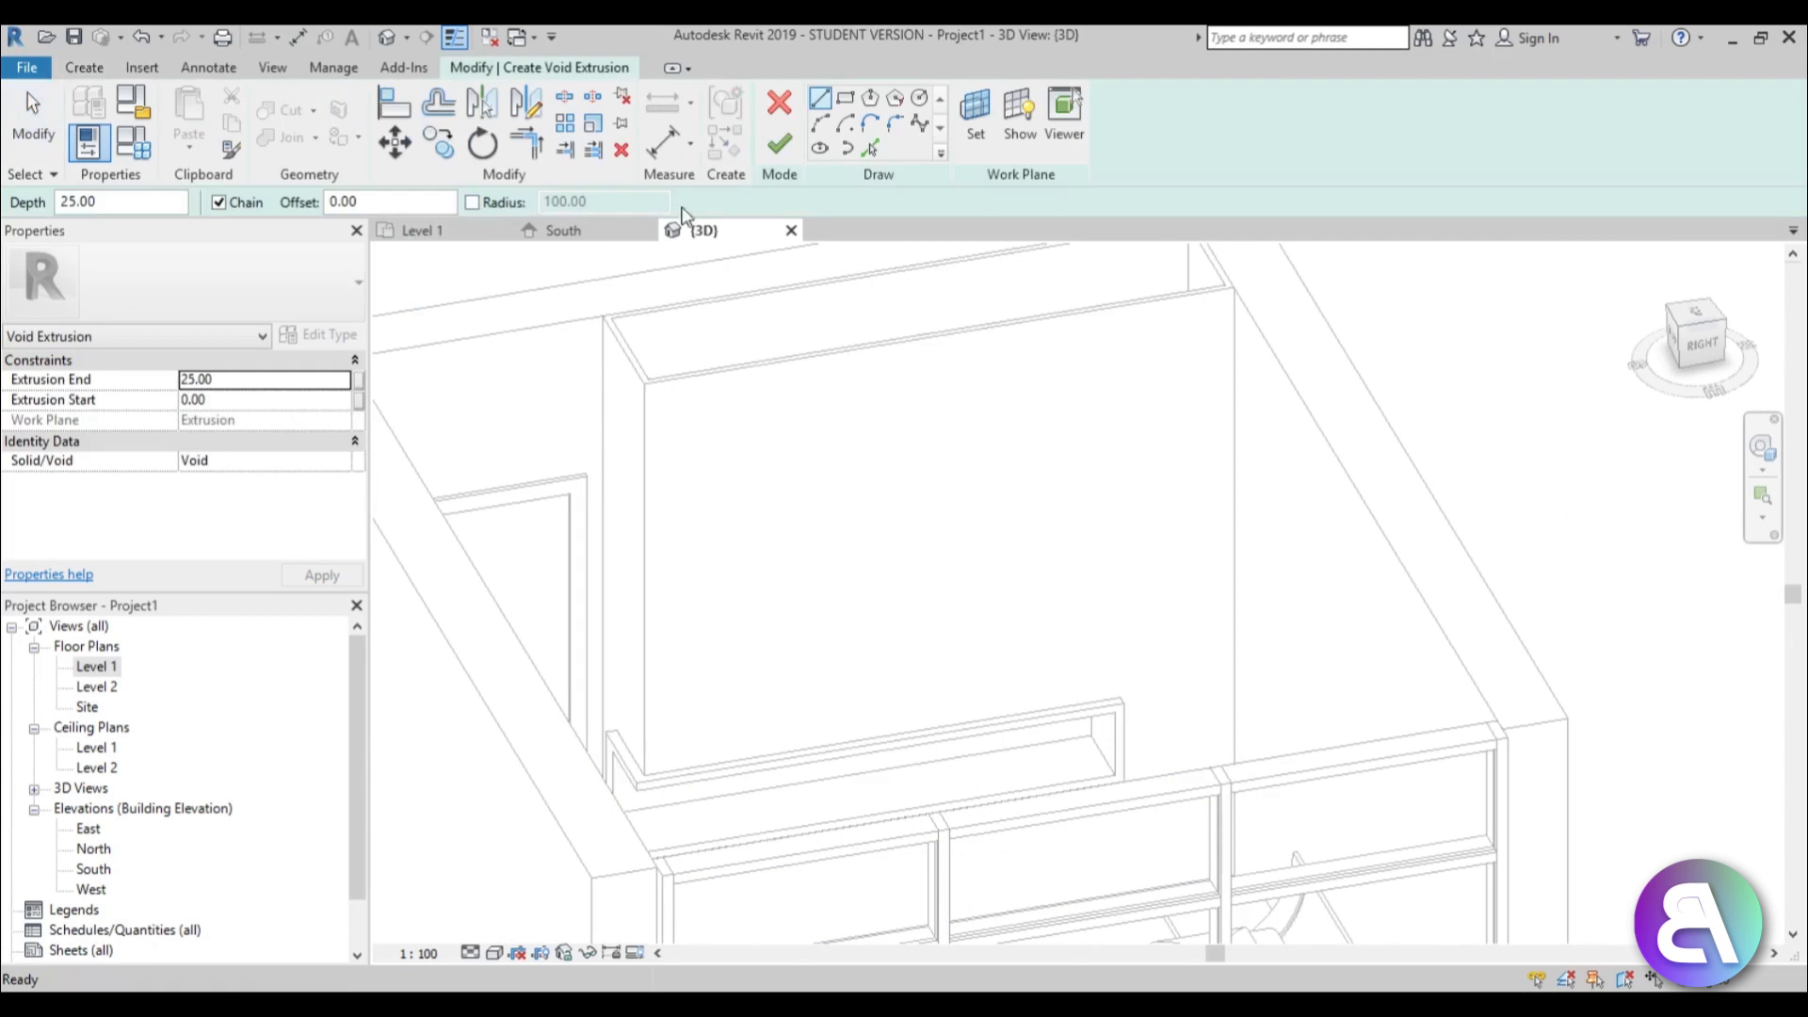
Cancel the line tool and begin setting a new work plane for the void
{"action": "key", "text": "Escape"}
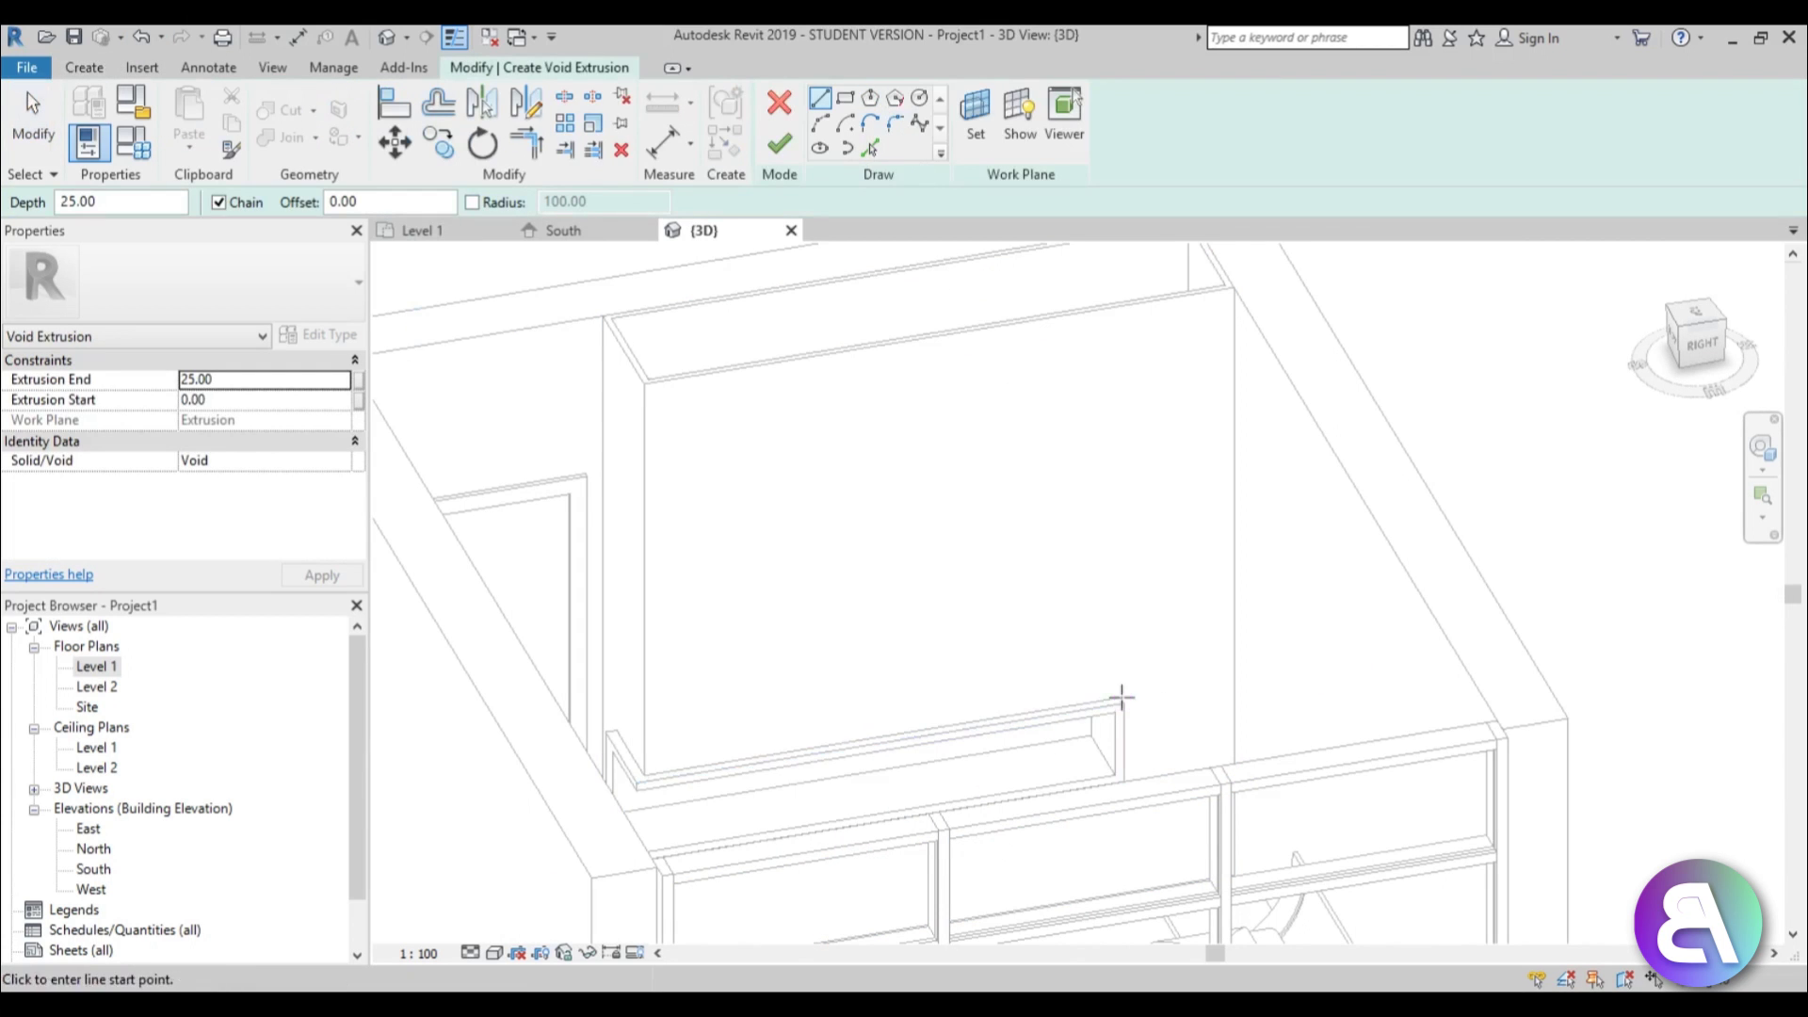
{"action": "scroll", "coordinate": [1121, 692], "scroll_direction": "up", "scroll_amount": 3}
{"action": "left_click", "coordinate": [976, 115]}
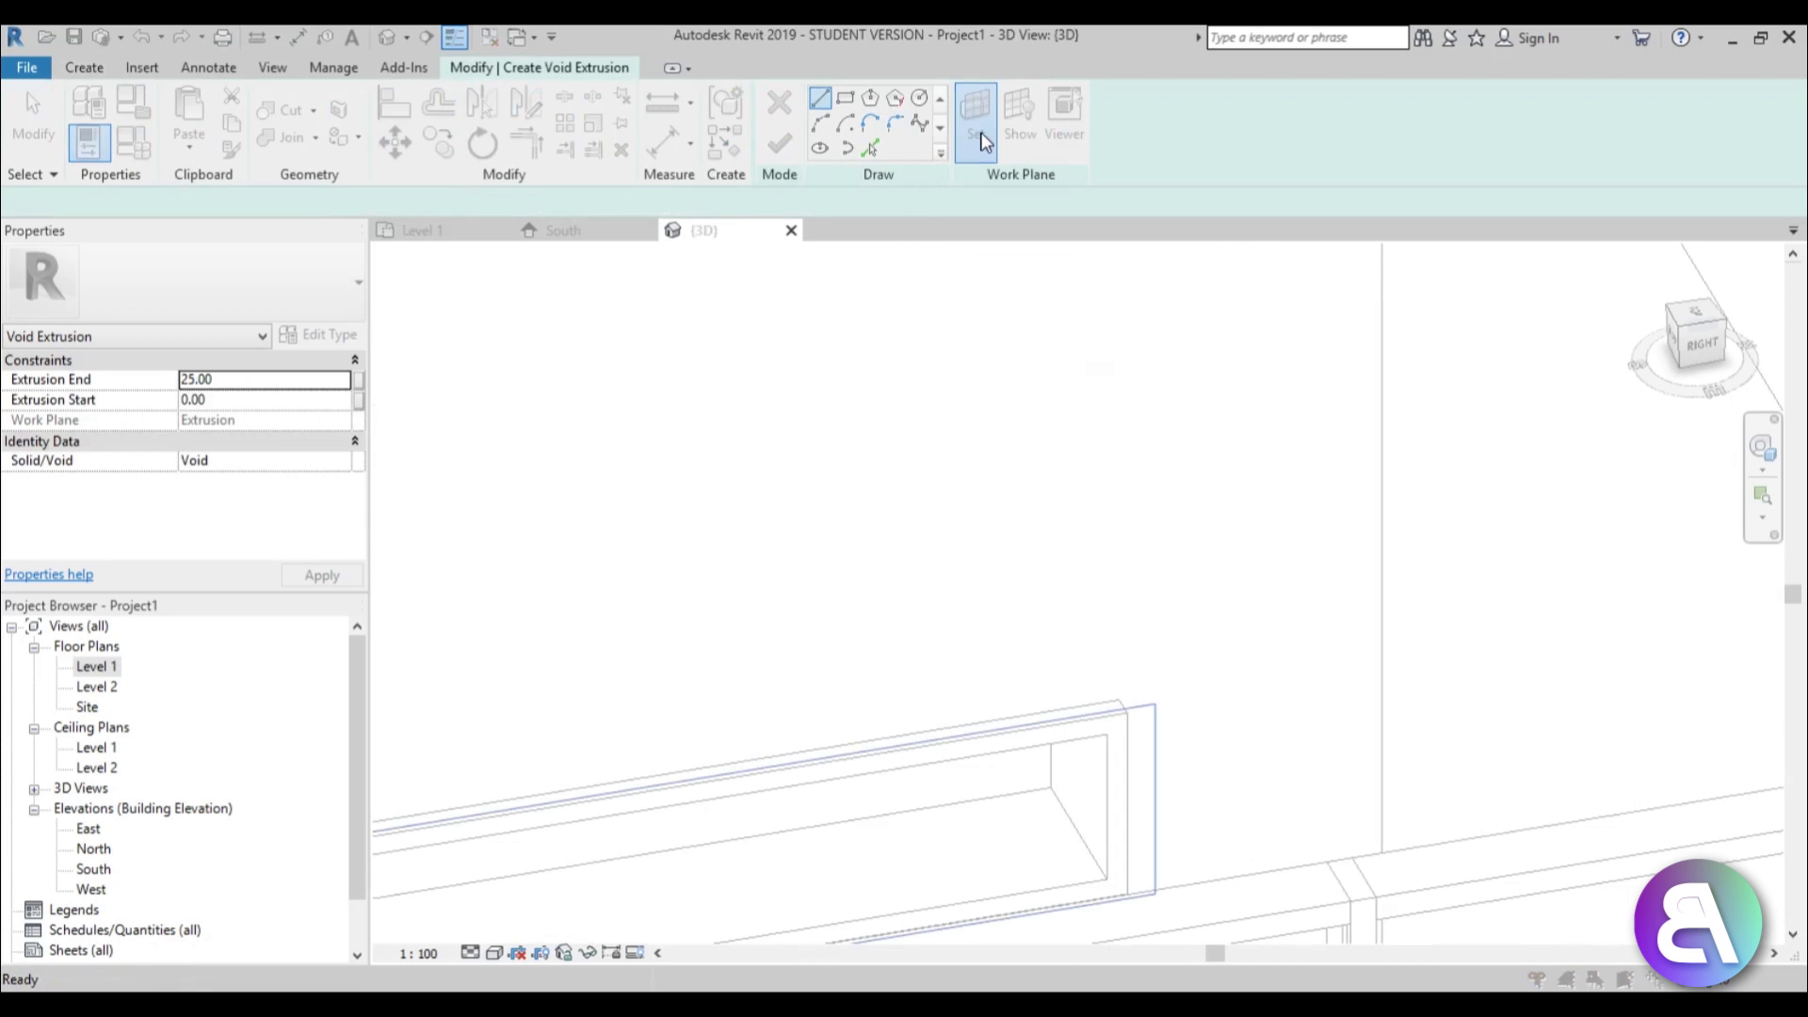
Set the tall panel's front face as the void's work plane
{"action": "left_click", "coordinate": [858, 672]}
{"action": "scroll", "coordinate": [855, 656], "scroll_direction": "down", "scroll_amount": 3}
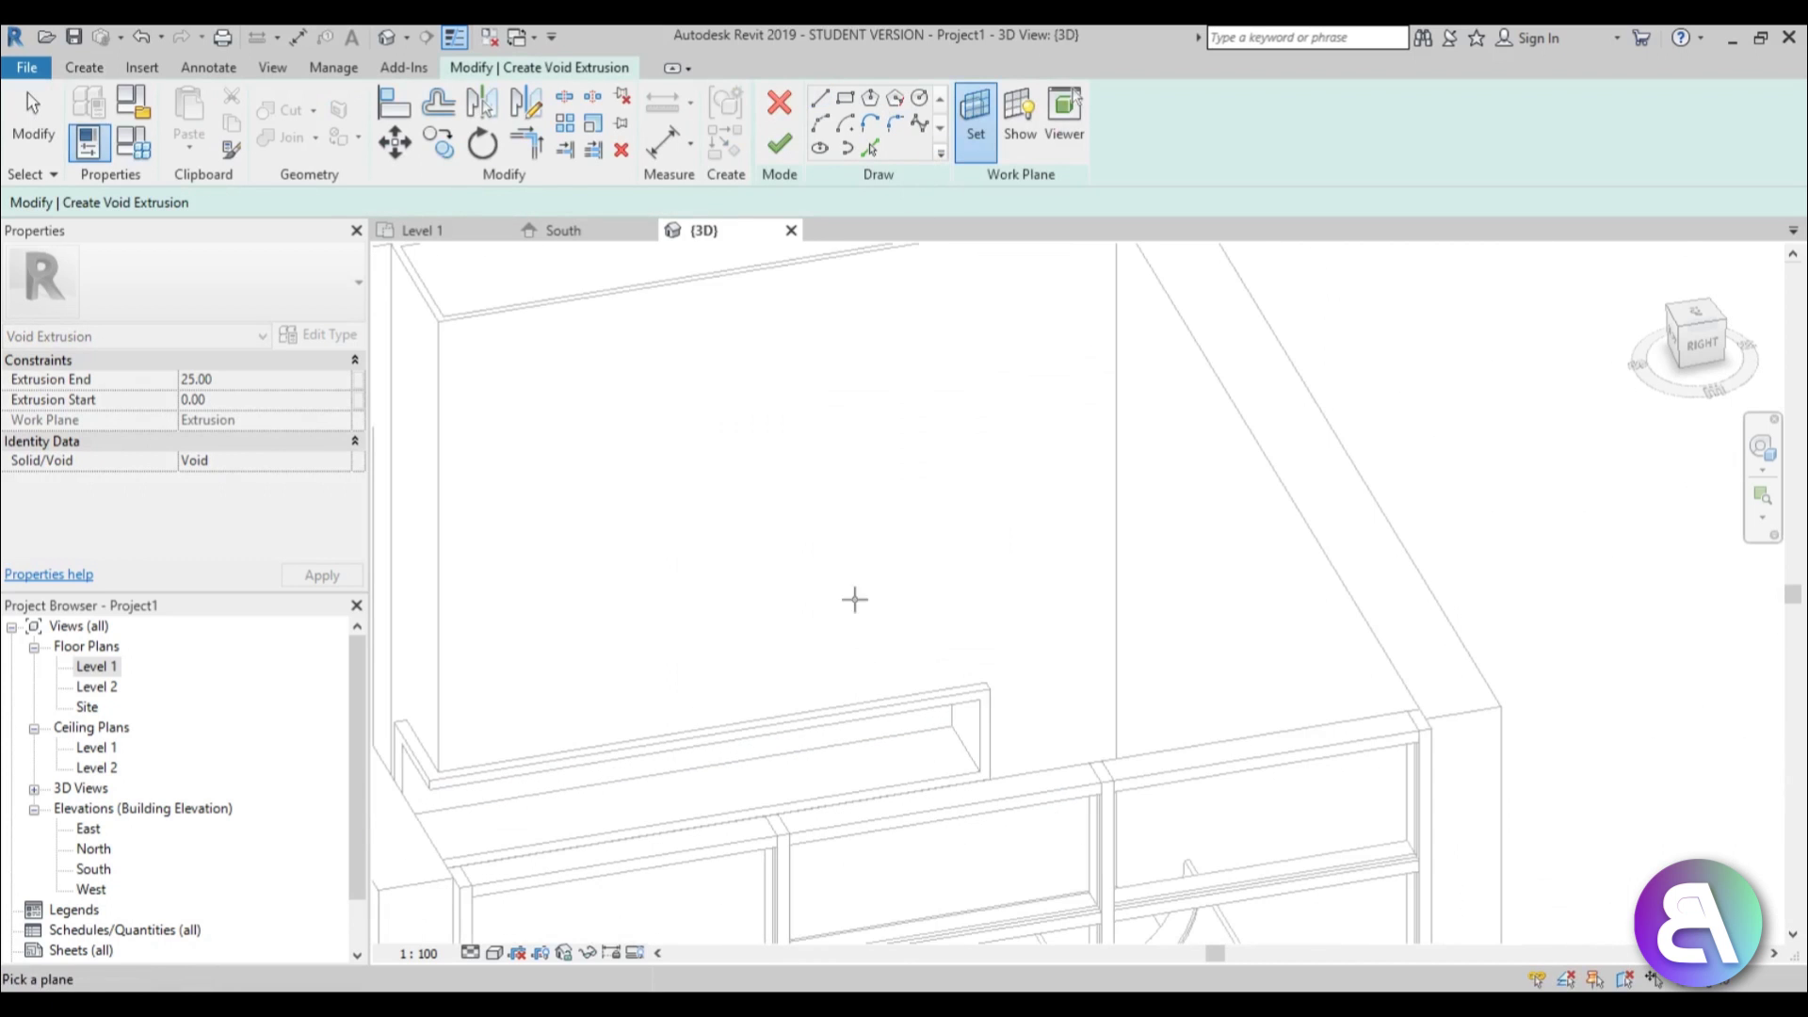
{"action": "left_click", "coordinate": [794, 271]}
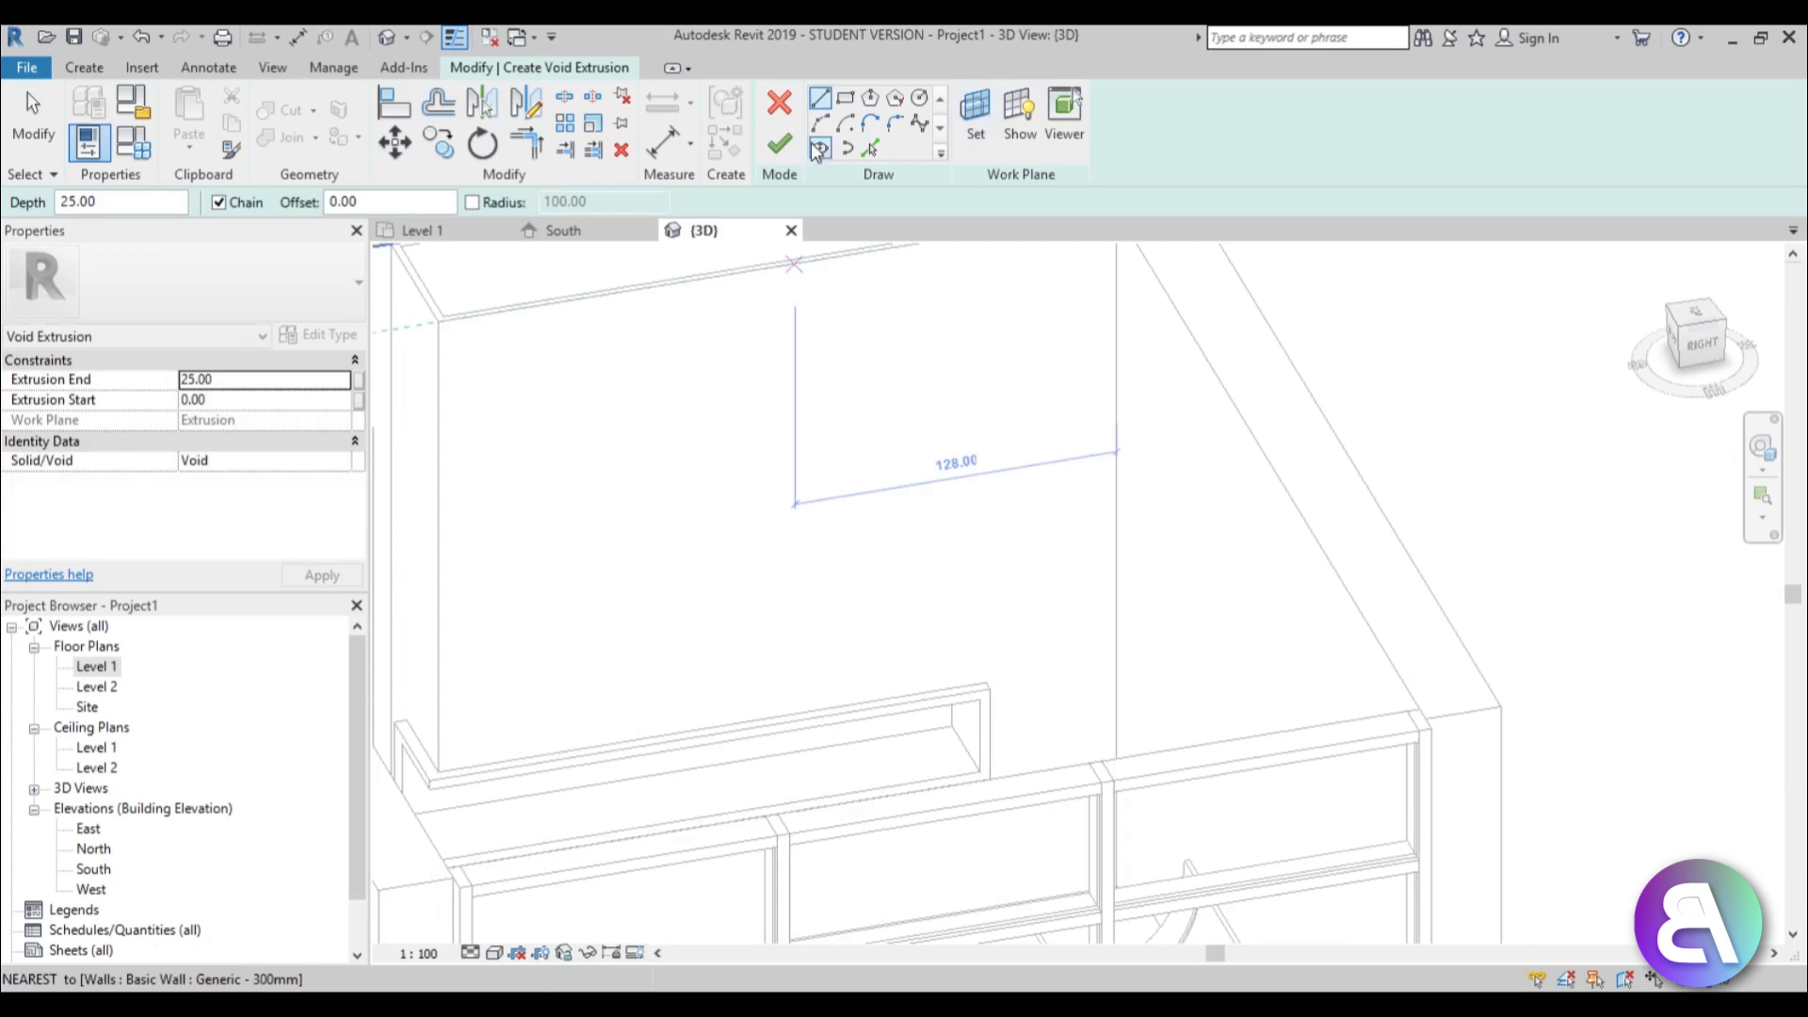
{"action": "scroll", "coordinate": [973, 727], "scroll_direction": "up", "scroll_amount": 3}
Draw a vertical sketch line on the panel and lengthen it to 300
{"action": "left_click", "coordinate": [947, 759]}
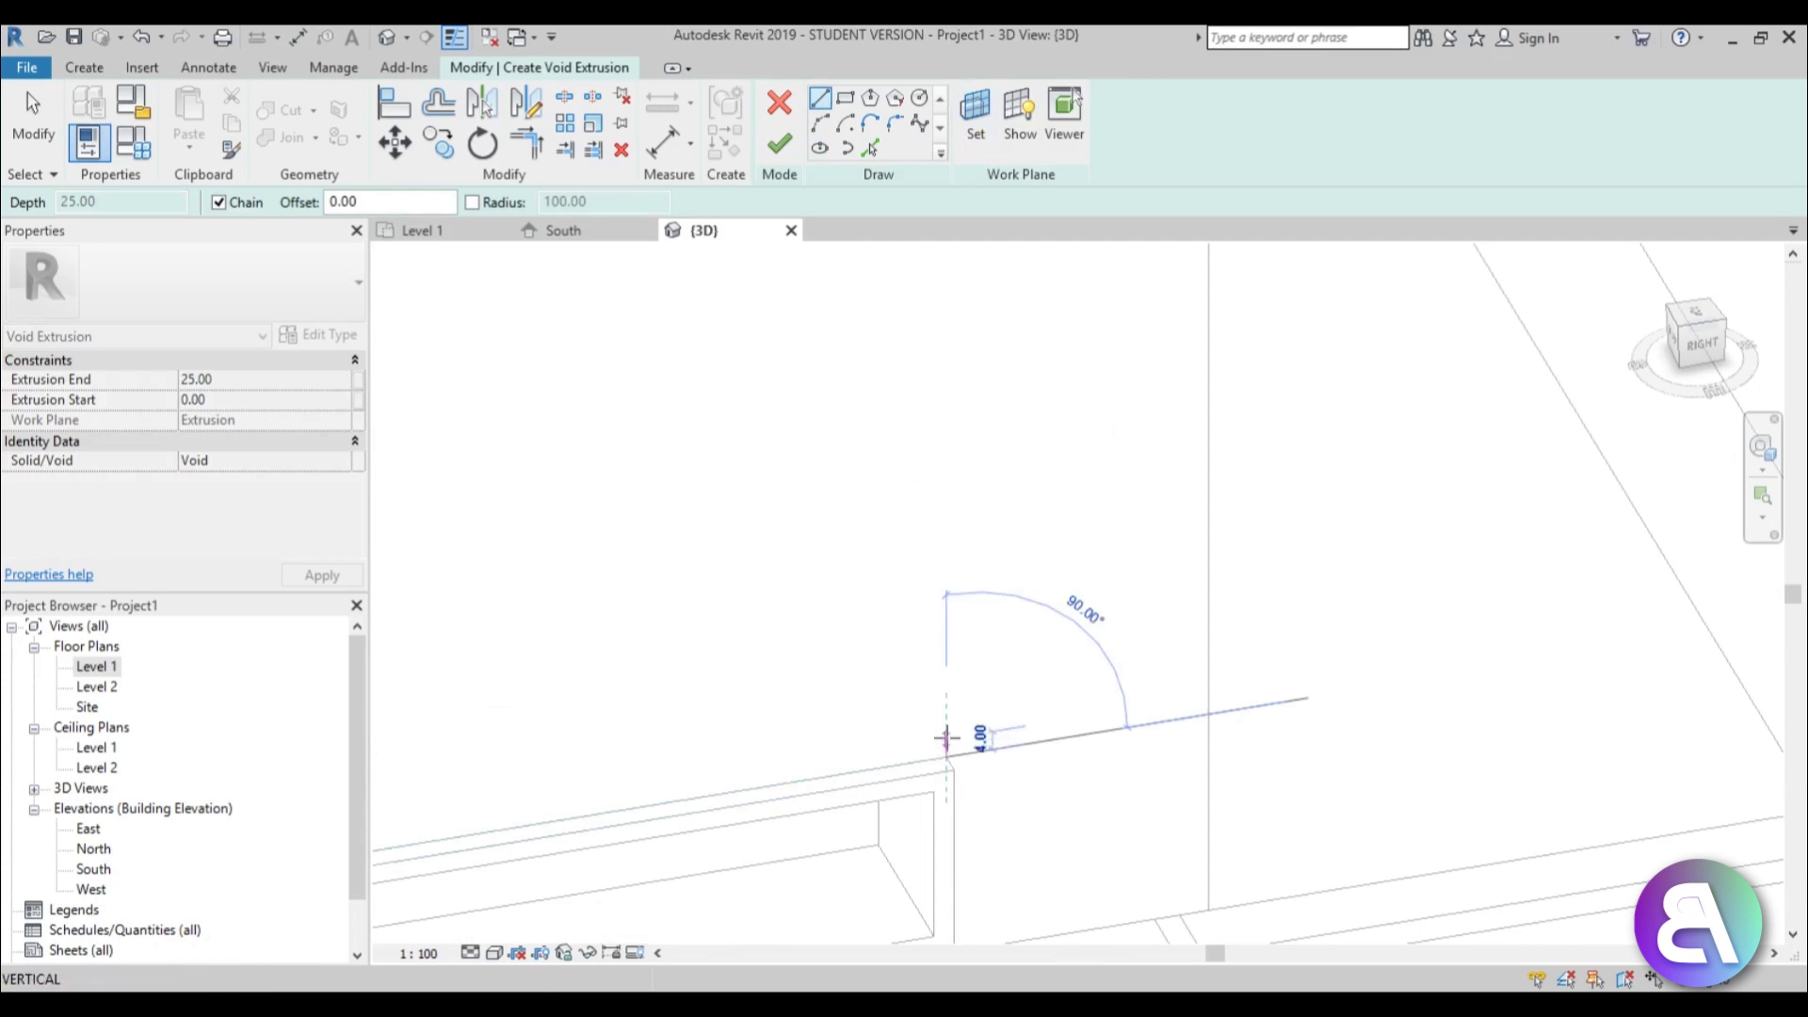
{"action": "scroll", "coordinate": [949, 739], "scroll_direction": "down", "scroll_amount": 2}
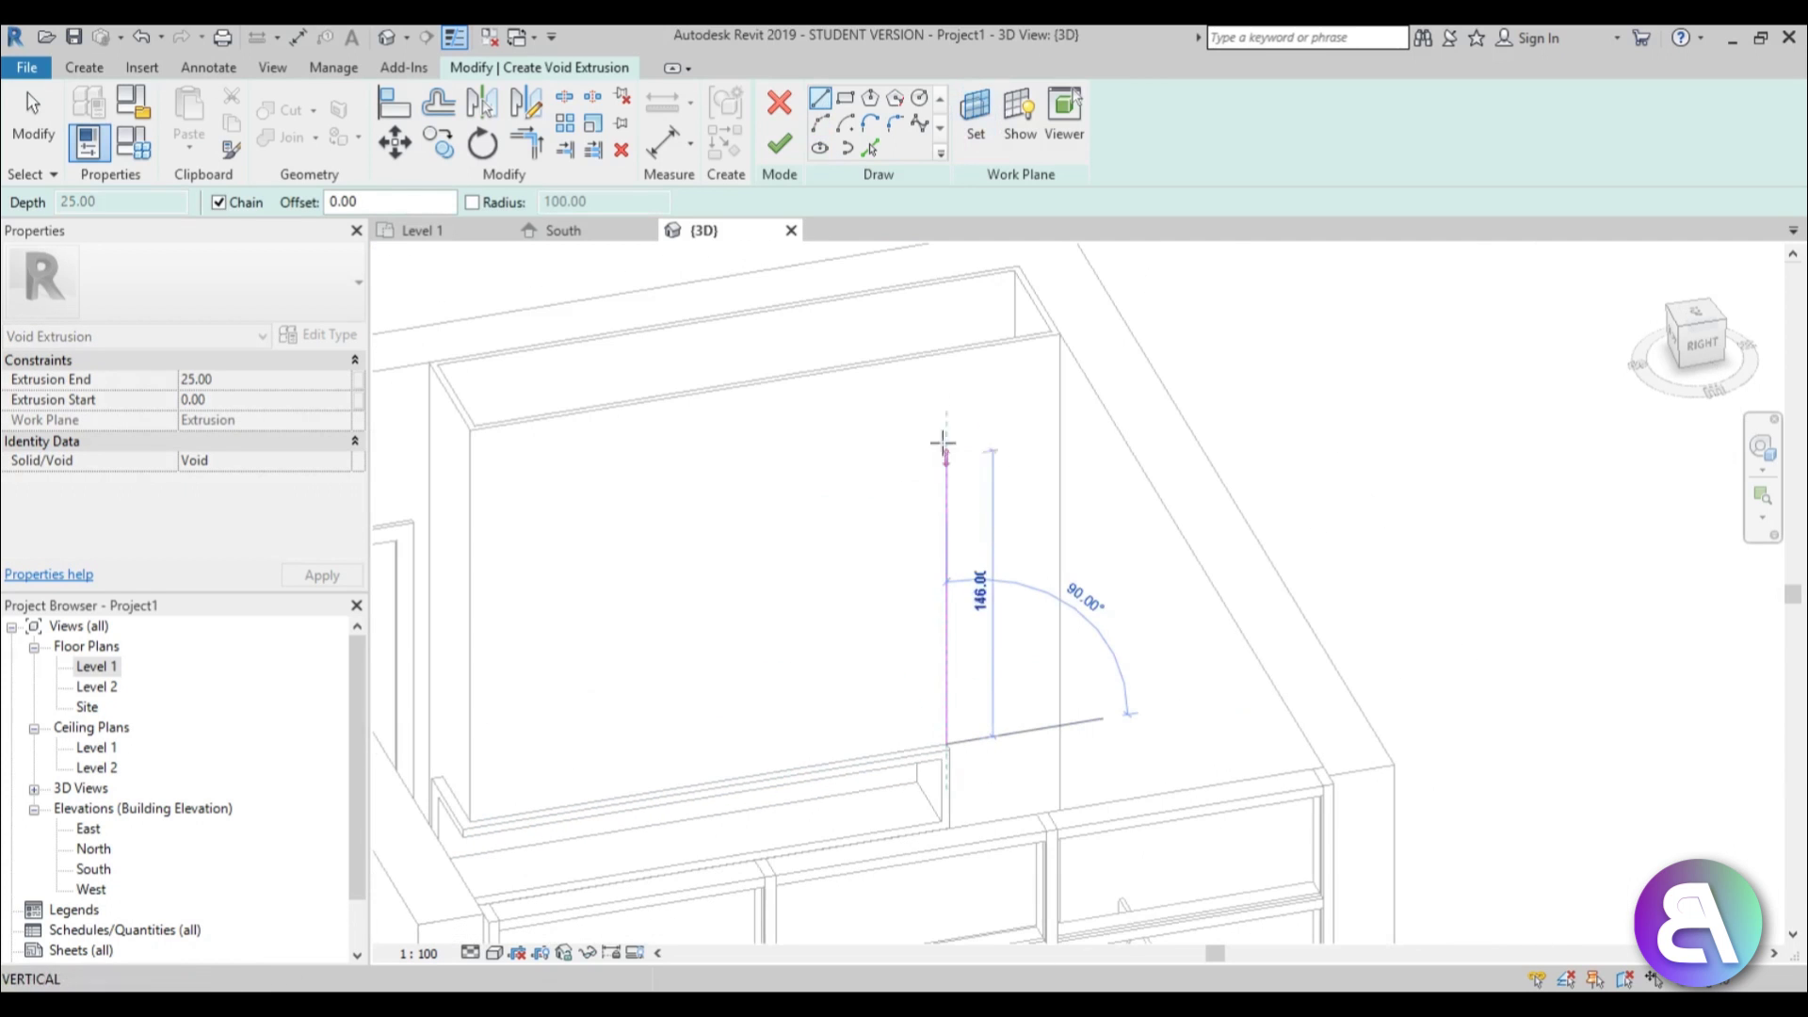
{"action": "left_click", "coordinate": [943, 354]}
{"action": "key", "text": "Escape"}
{"action": "key", "text": "Escape"}
{"action": "scroll", "coordinate": [945, 443], "scroll_direction": "down", "scroll_amount": 3}
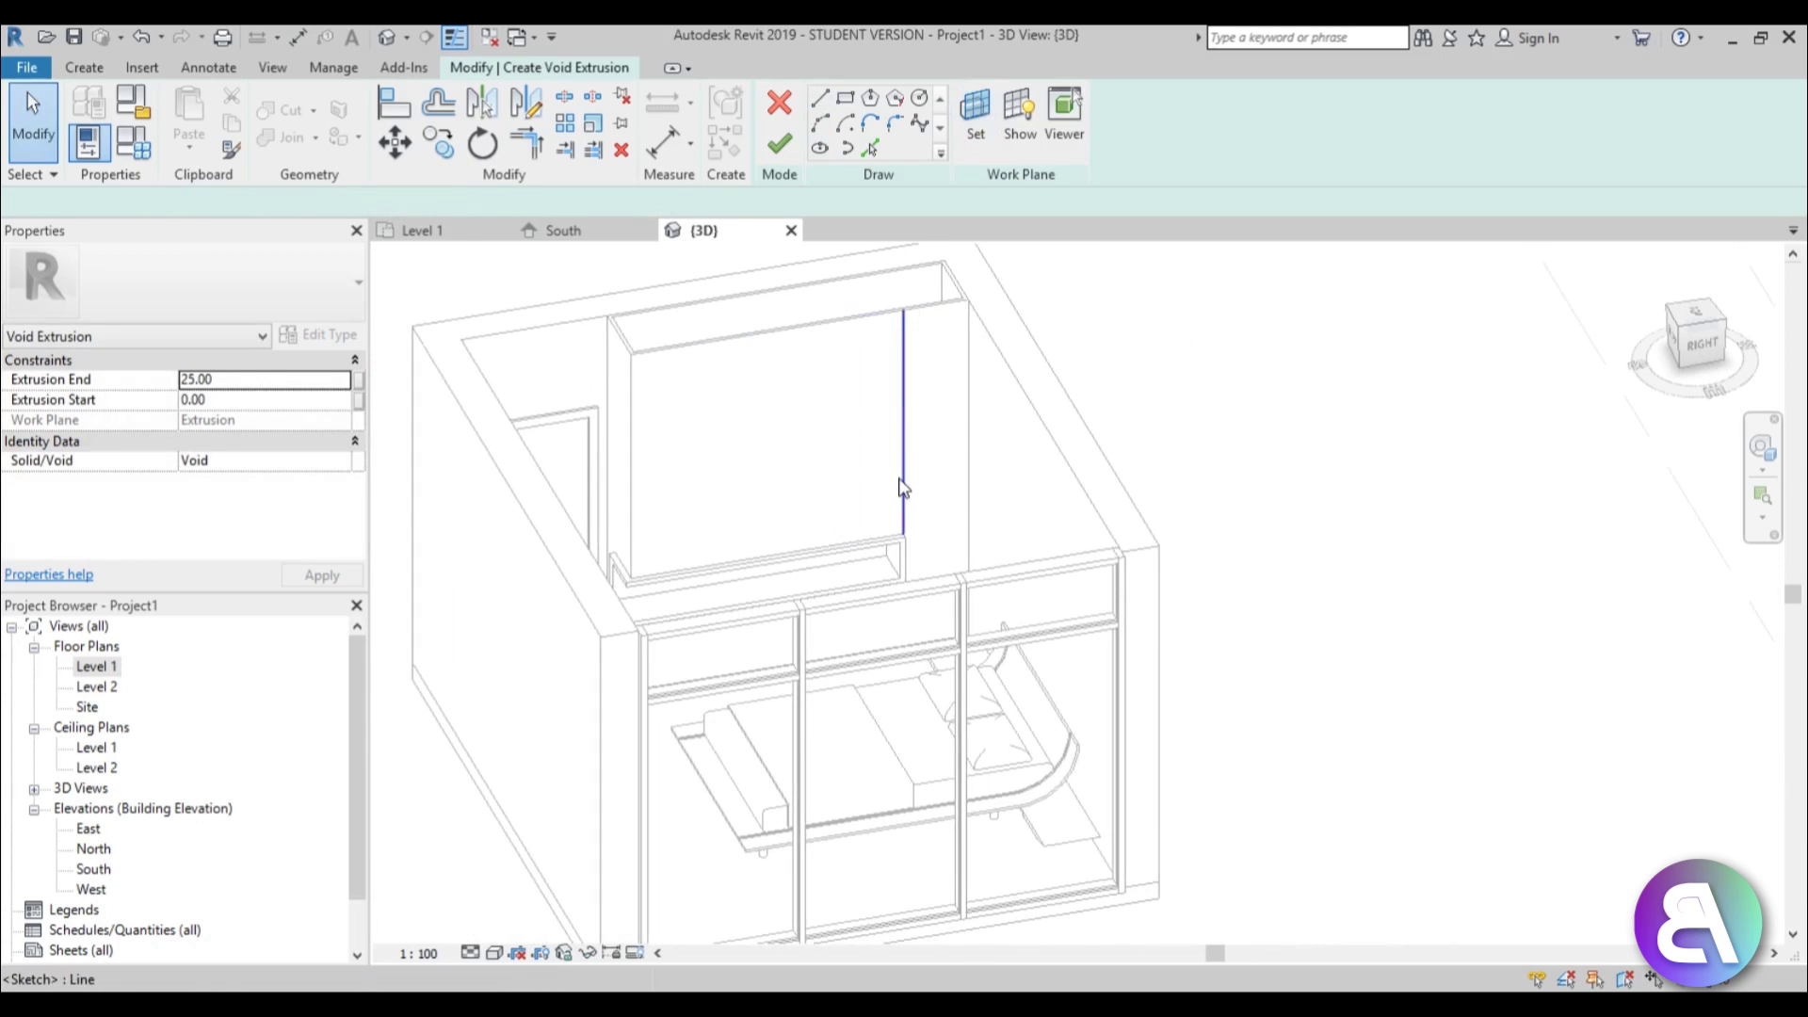
{"action": "left_click", "coordinate": [902, 484]}
{"action": "scroll", "coordinate": [905, 577], "scroll_direction": "up", "scroll_amount": 3}
{"action": "left_click_drag", "start_coordinate": [902, 500], "coordinate": [904, 676]}
{"action": "middle_click_drag", "start_coordinate": [904, 678], "coordinate": [903, 869], "text": "shift"}
{"action": "scroll", "coordinate": [894, 650], "scroll_direction": "up", "scroll_amount": 2}
{"action": "middle_click_drag", "start_coordinate": [920, 518], "coordinate": [866, 575]}
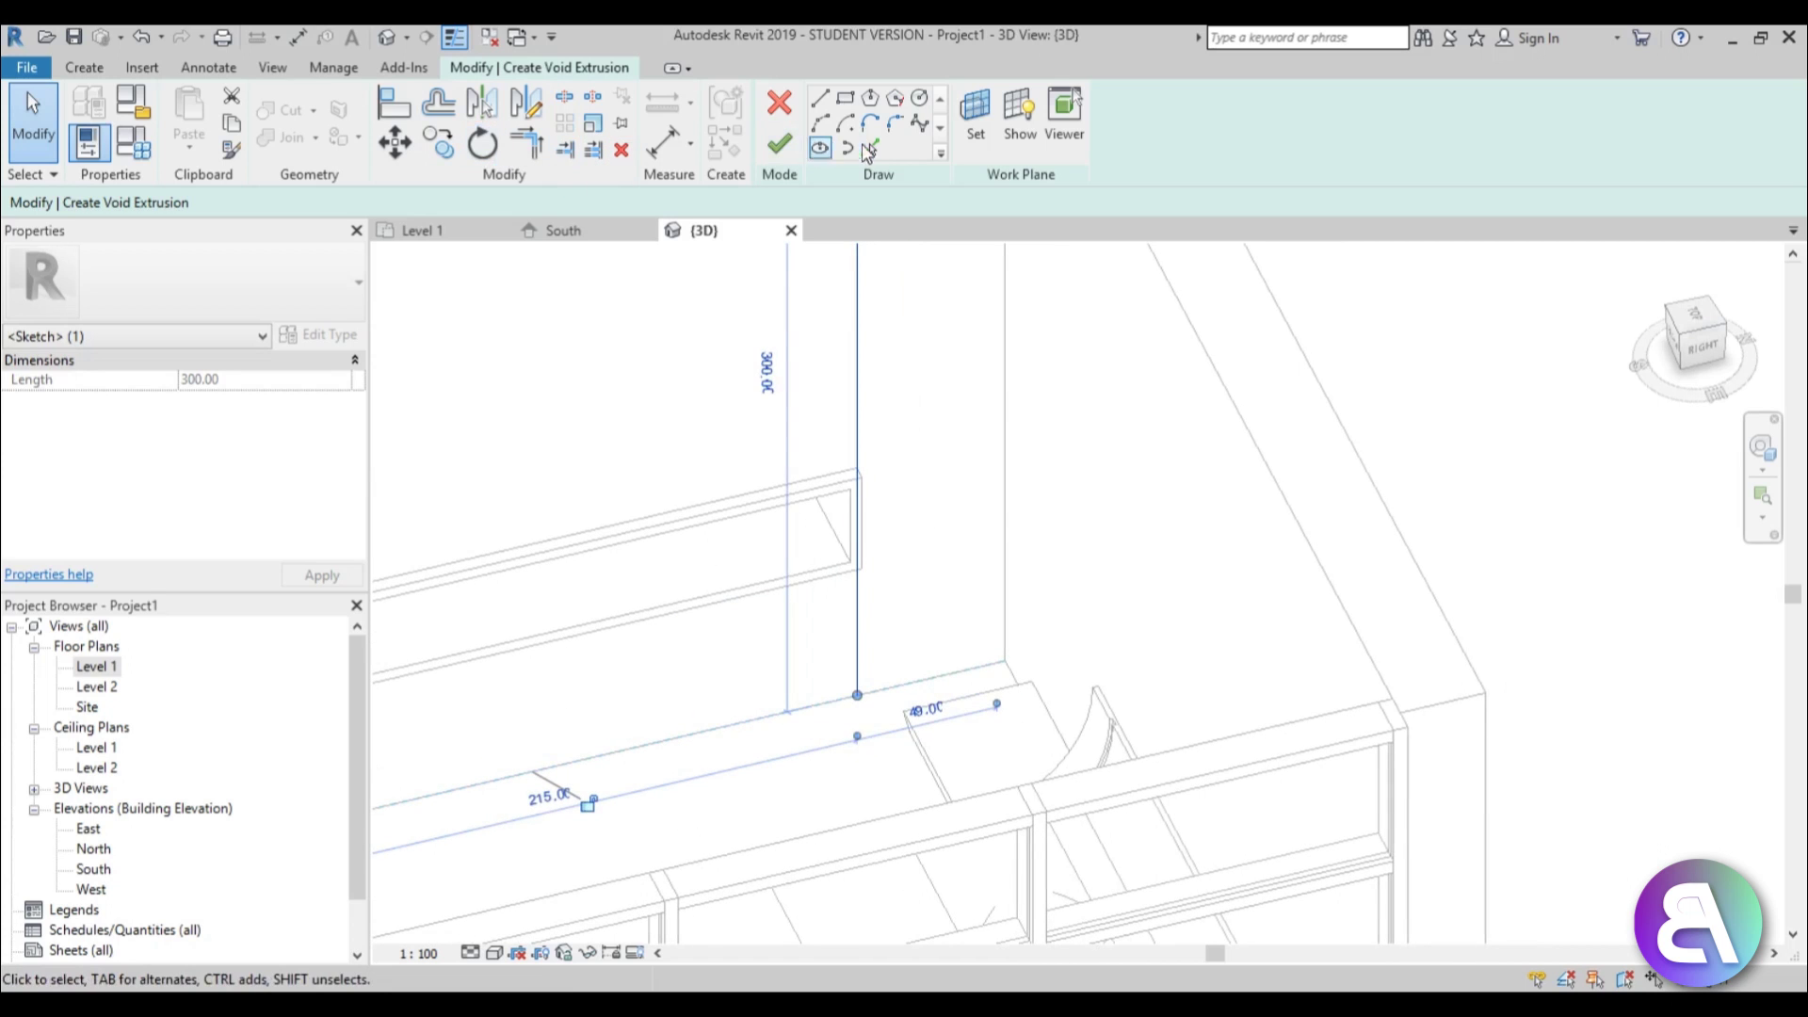
Add a parallel line offset 1.00 from the vertical line using Pick Lines
{"action": "left_click", "coordinate": [871, 148]}
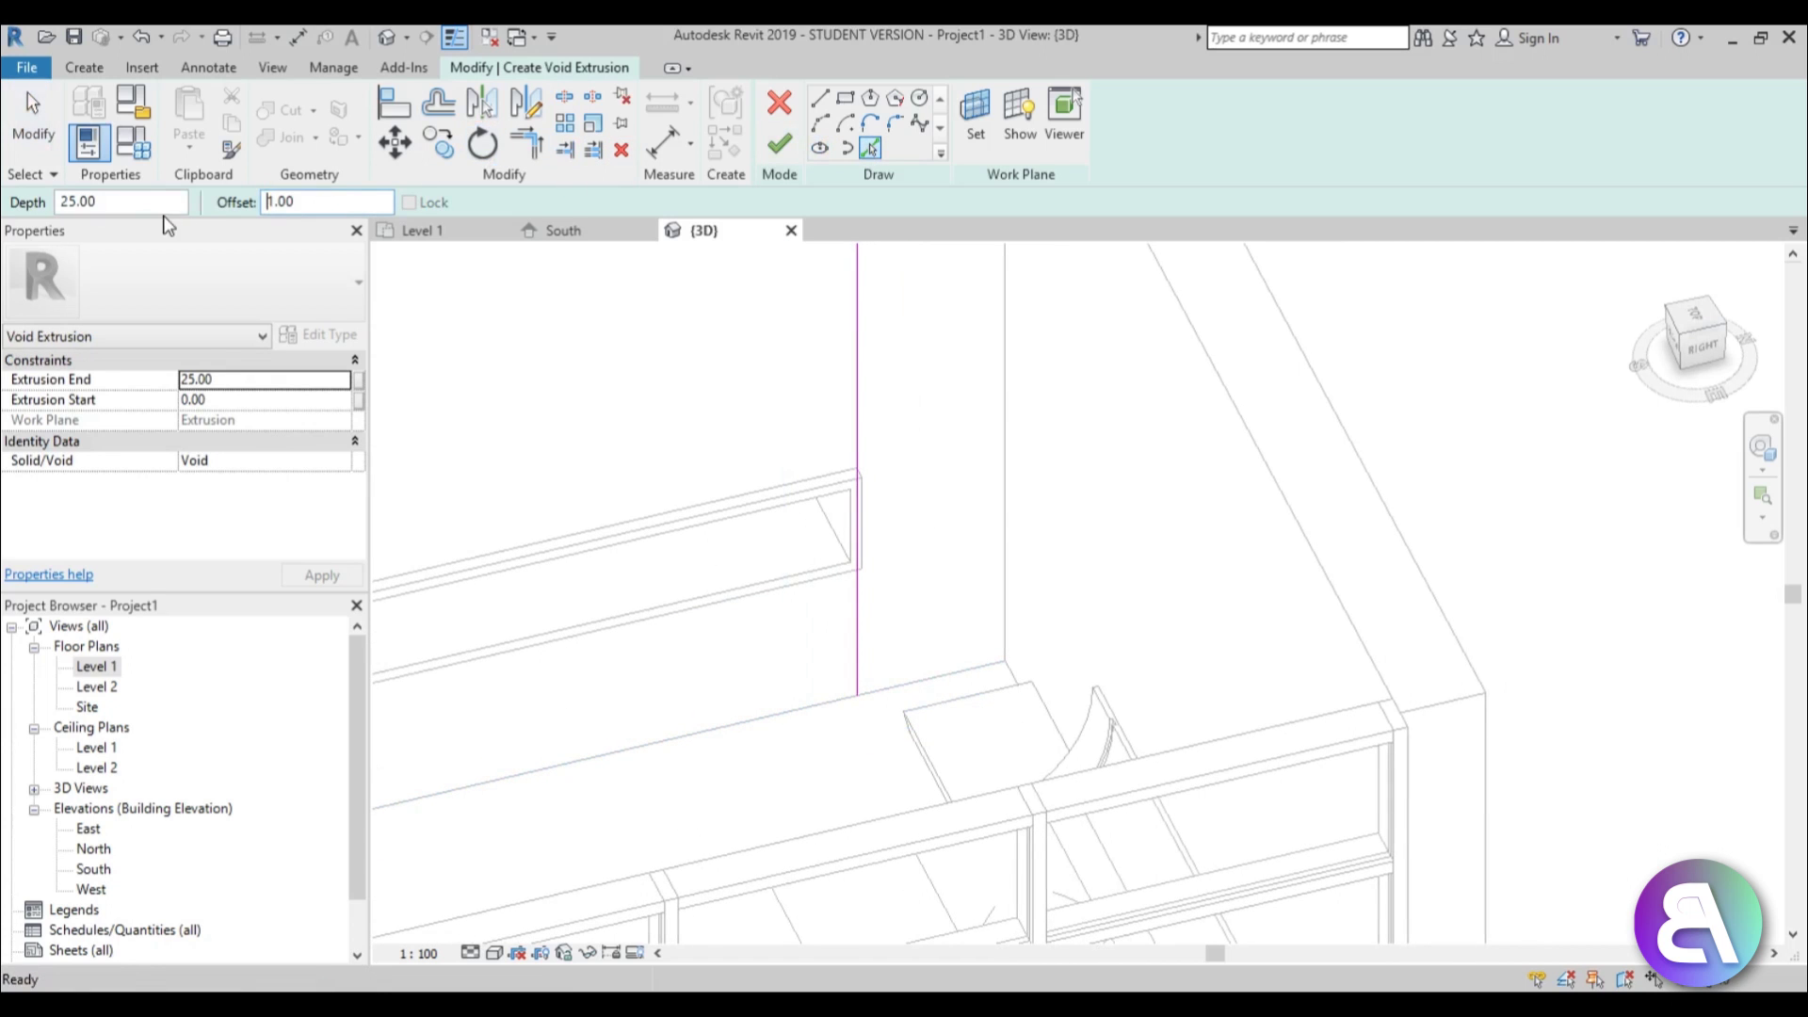
{"action": "left_click", "coordinate": [867, 459]}
{"action": "scroll", "coordinate": [803, 617], "scroll_direction": "up", "scroll_amount": 6}
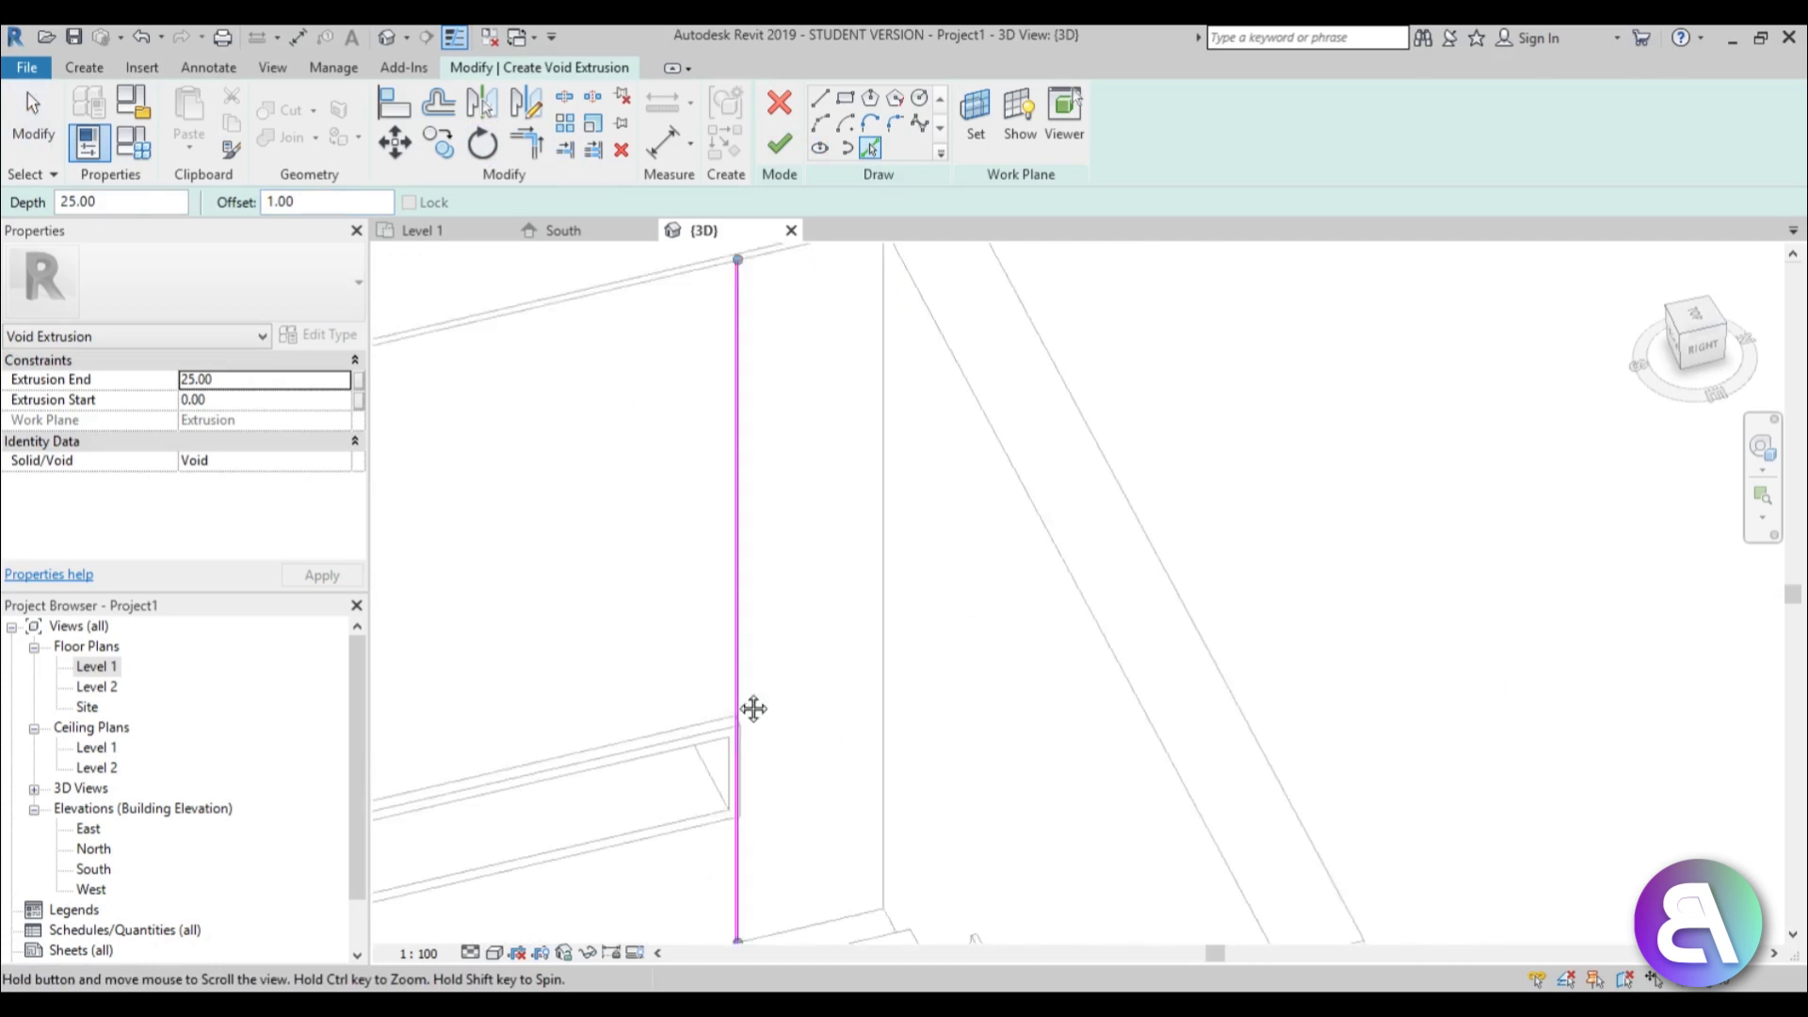
{"action": "key", "text": "Escape"}
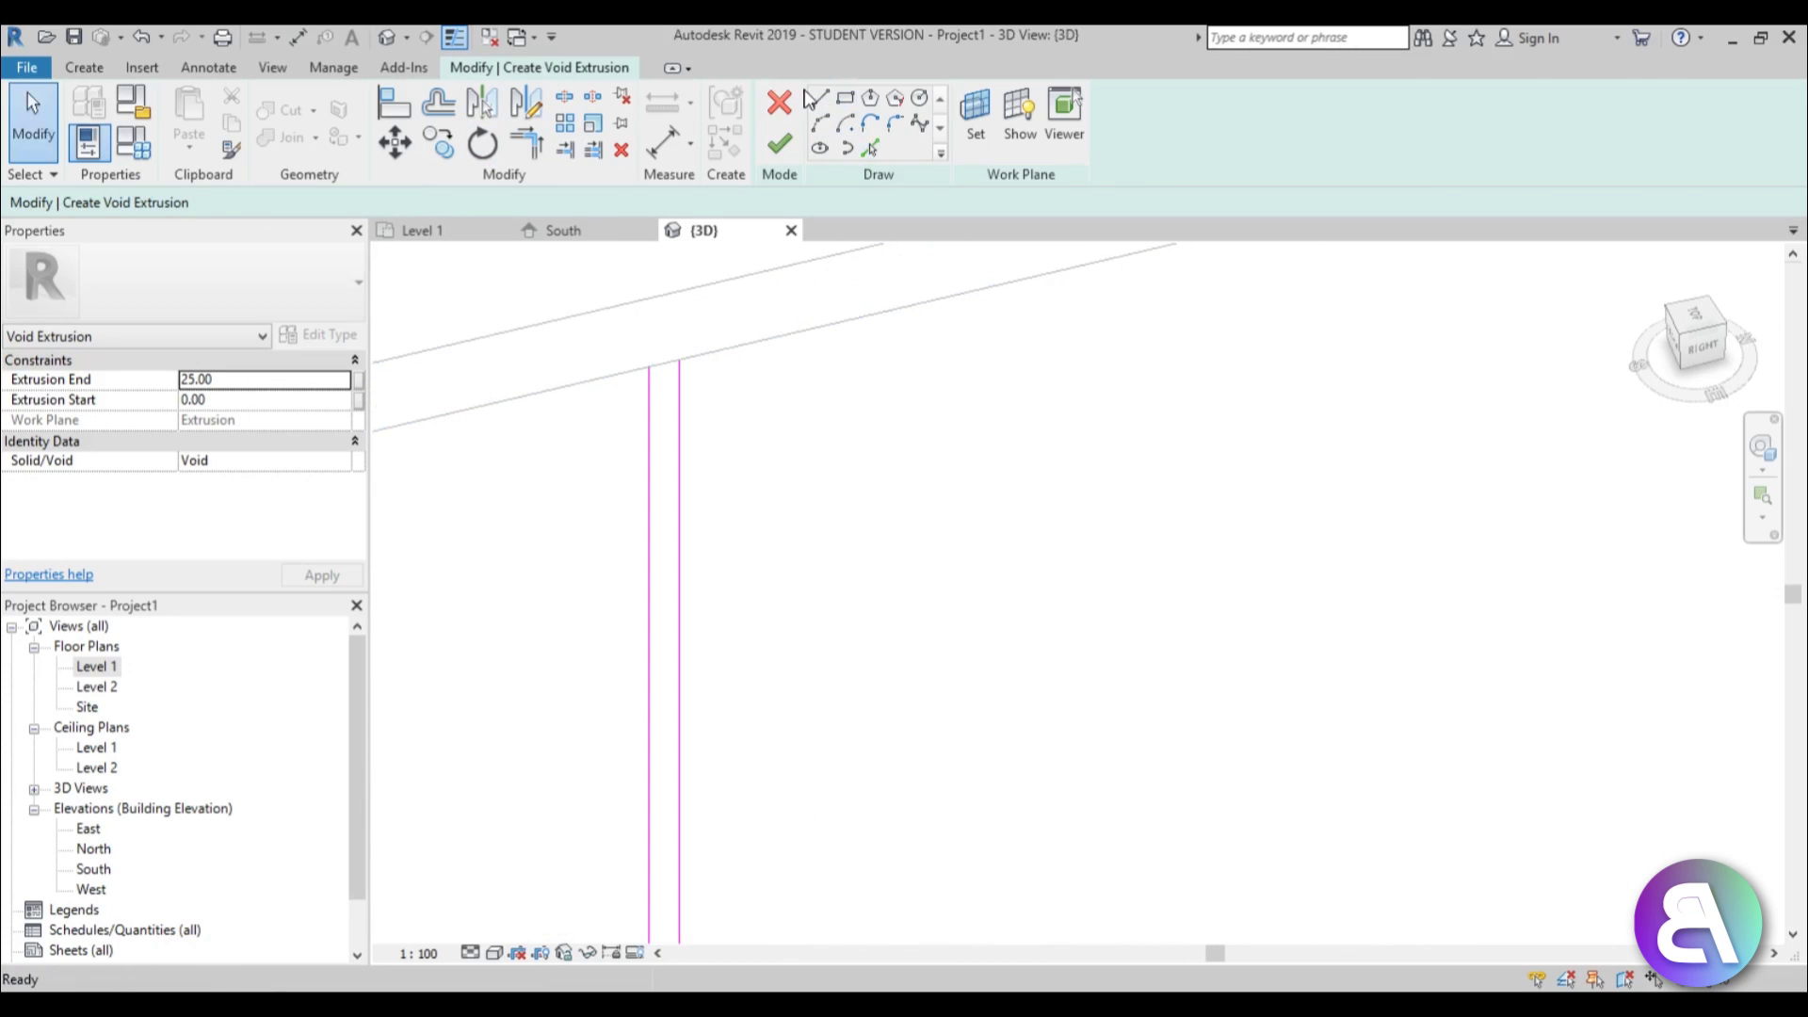
Join the two parallel lines' top ends and trim the corner with TR
{"action": "left_click", "coordinate": [819, 100]}
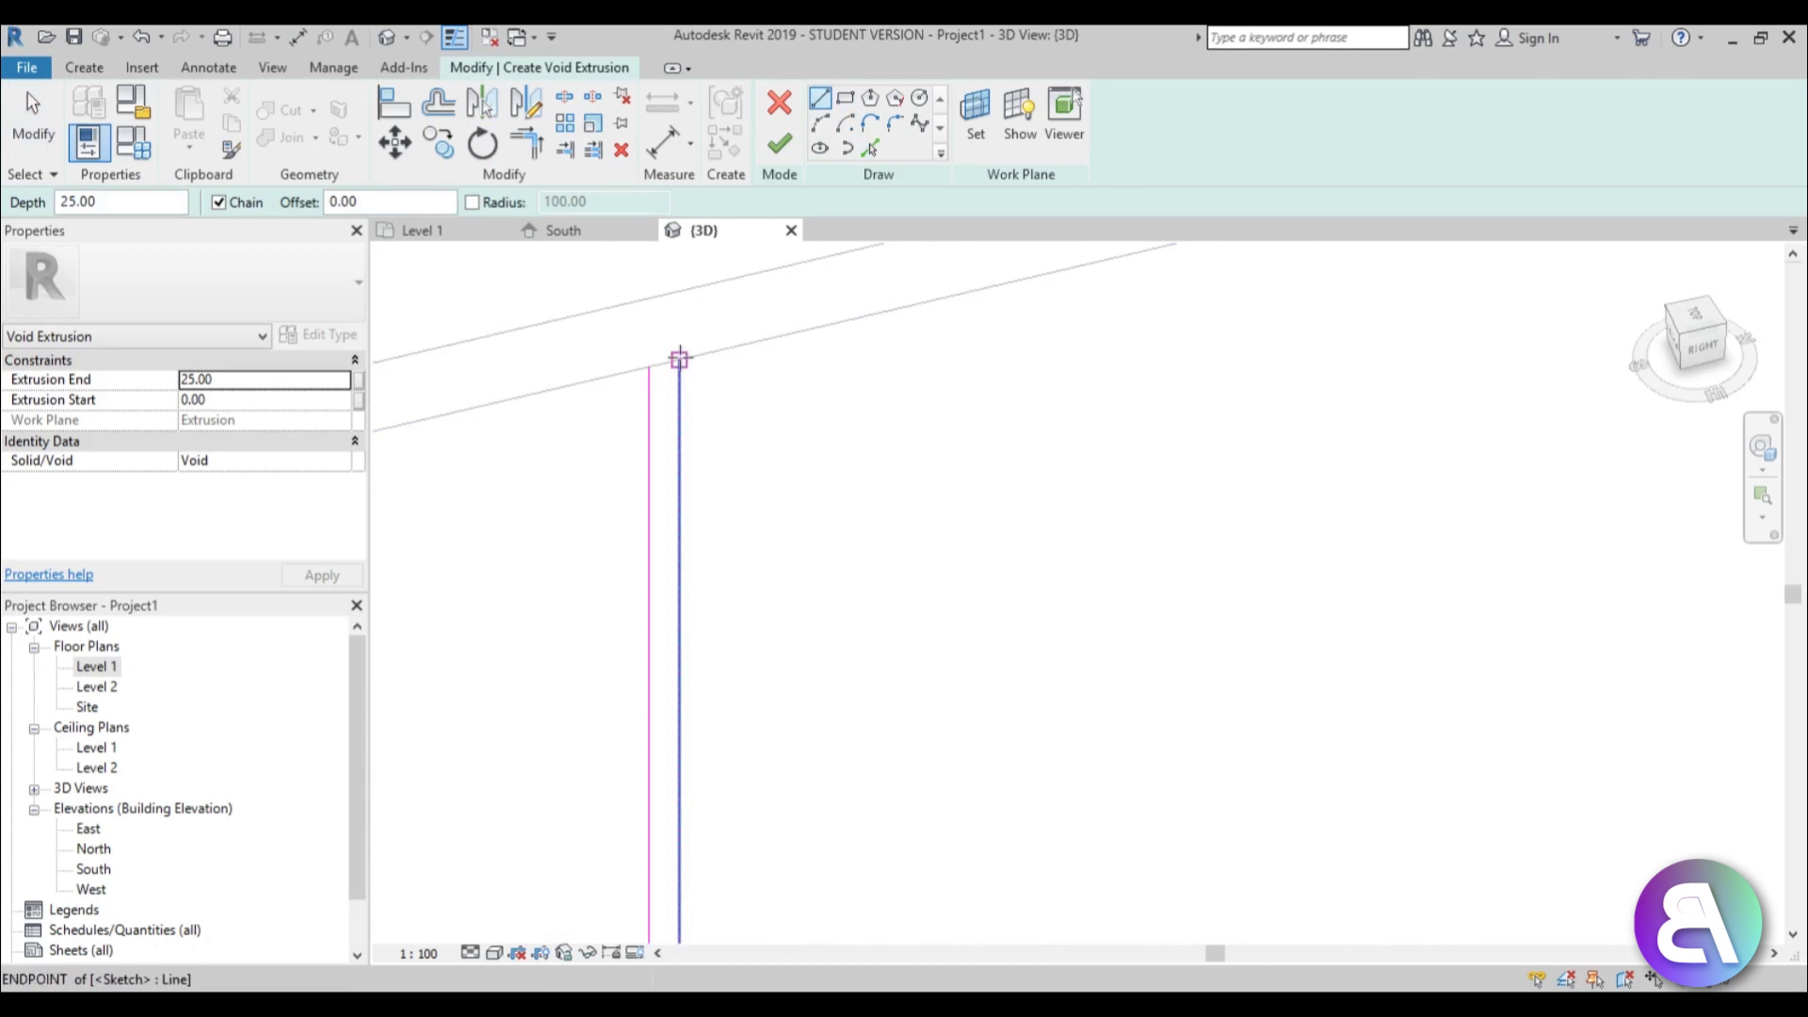
{"action": "left_click", "coordinate": [642, 368]}
{"action": "left_click", "coordinate": [679, 360]}
{"action": "key", "text": "Escape"}
{"action": "key", "text": "Escape"}
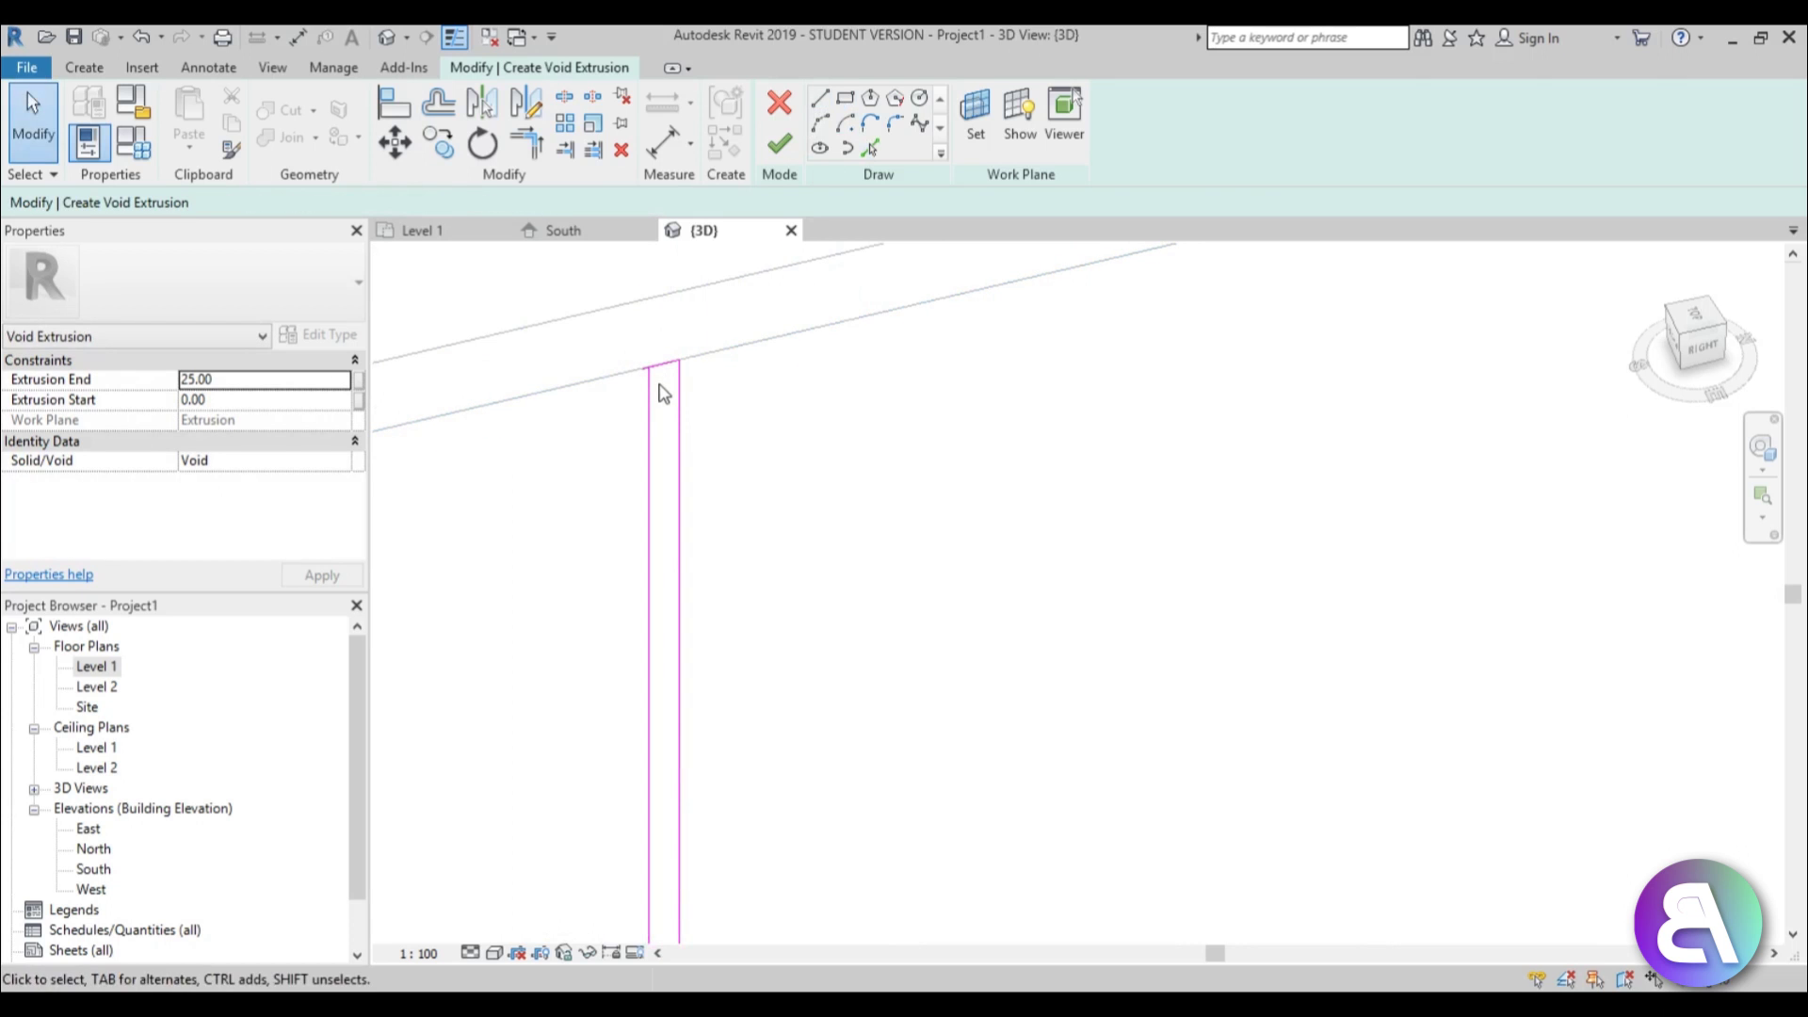
{"action": "key", "text": "t"}
{"action": "key", "text": "r"}
{"action": "left_click", "coordinate": [655, 378]}
{"action": "scroll", "coordinate": [565, 330], "scroll_direction": "down", "scroll_amount": 3}
{"action": "middle_click_drag", "start_coordinate": [644, 851], "coordinate": [664, 340]}
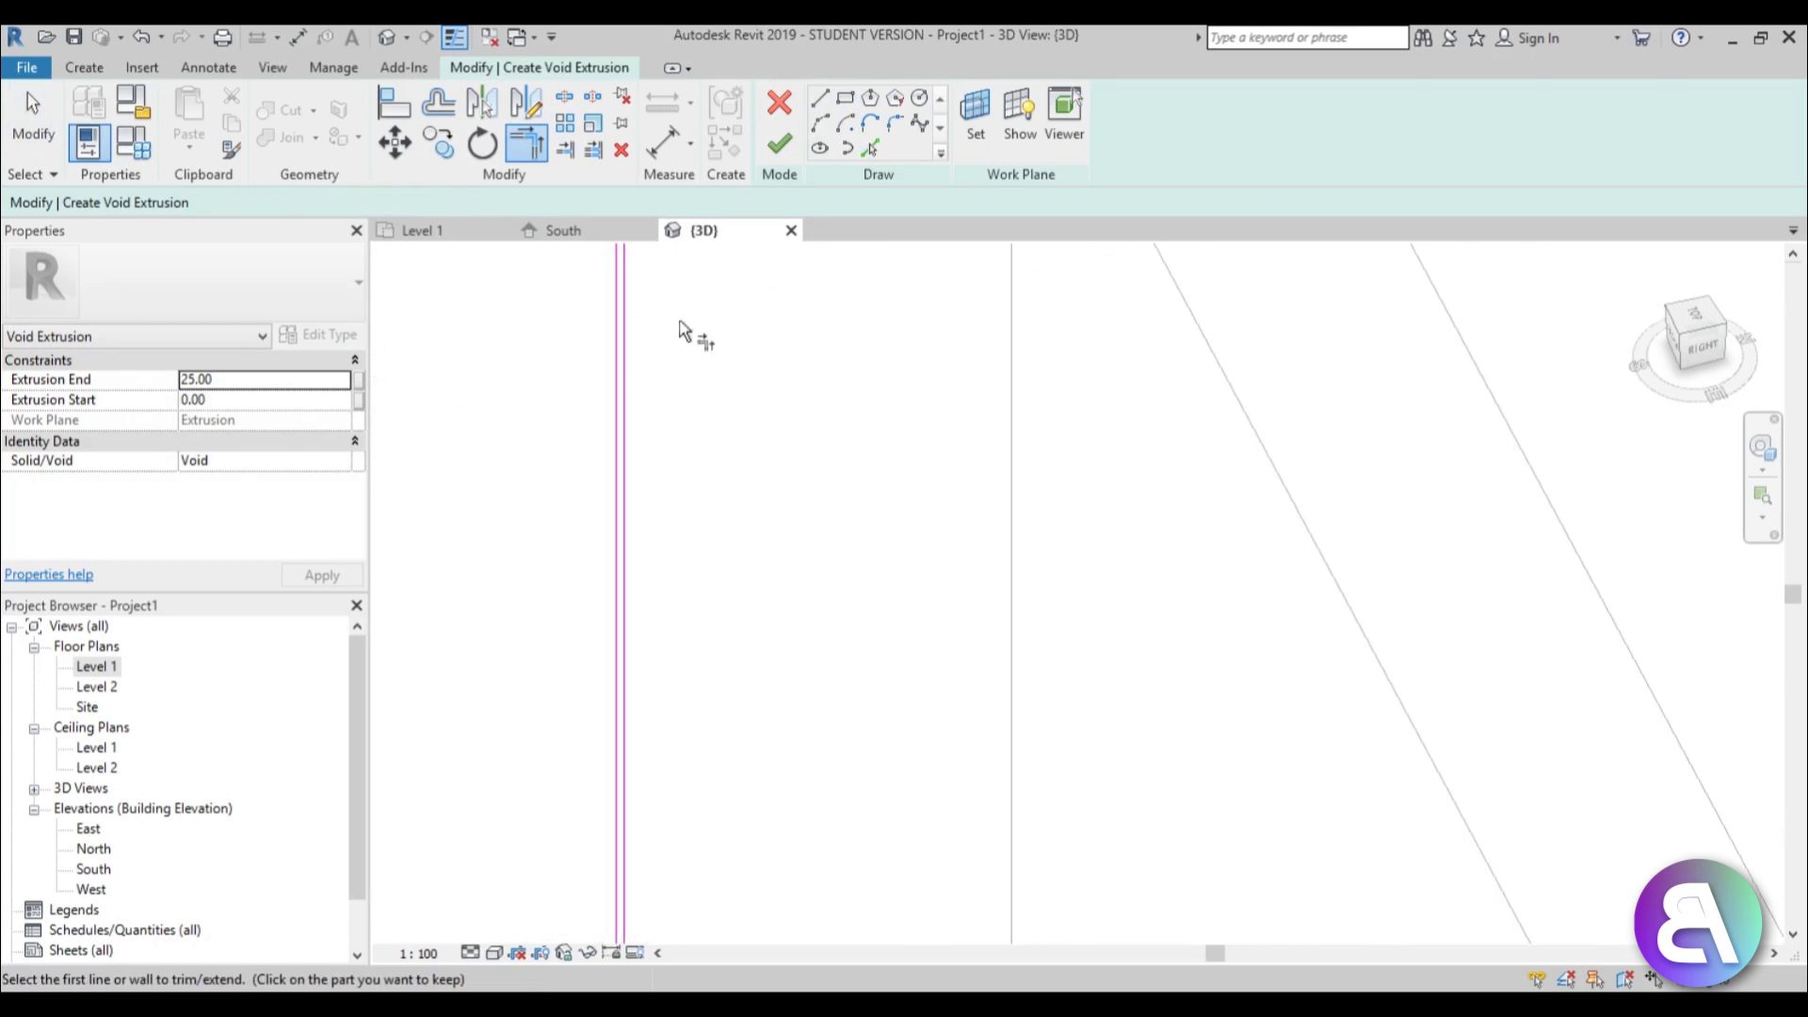
Draw the bottom closing line and select the finished thin strip outline
{"action": "left_click", "coordinate": [821, 98]}
{"action": "scroll", "coordinate": [750, 566], "scroll_direction": "down", "scroll_amount": 3}
{"action": "scroll", "coordinate": [675, 545], "scroll_direction": "up", "scroll_amount": 4}
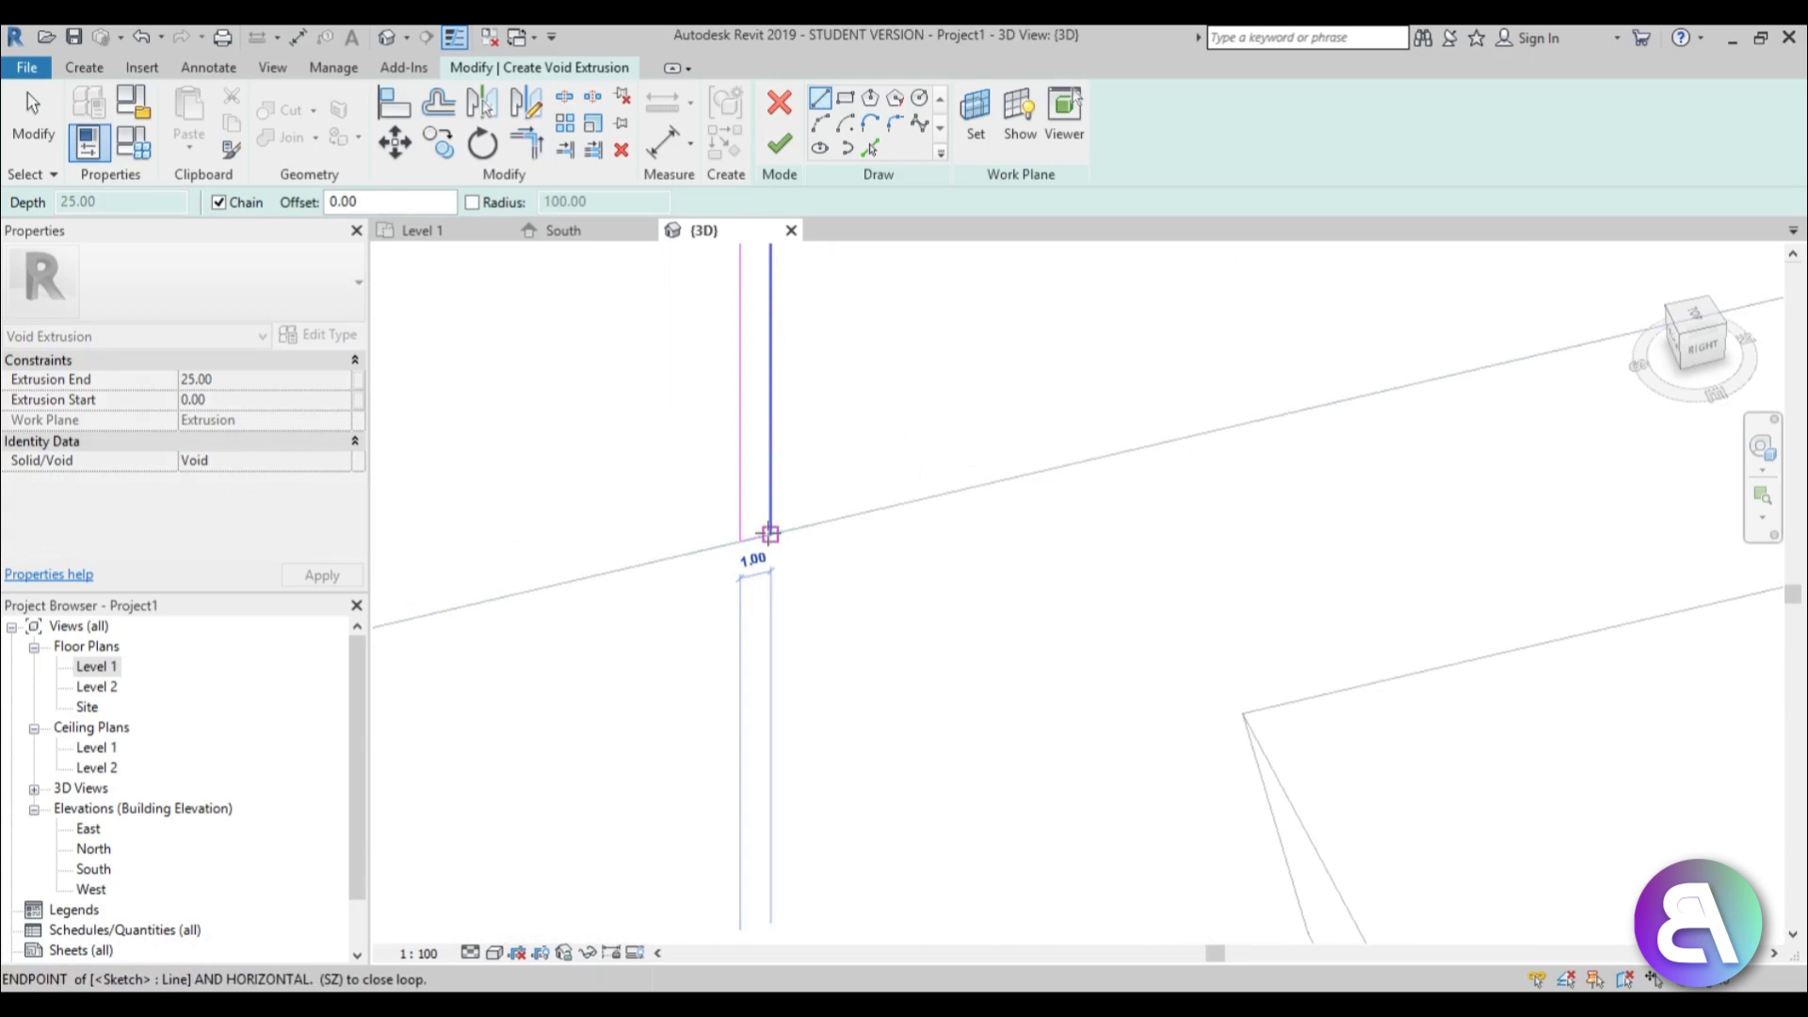
{"action": "key", "text": "Escape"}
{"action": "key", "text": "Escape"}
{"action": "scroll", "coordinate": [917, 509], "scroll_direction": "down", "scroll_amount": 3}
{"action": "scroll", "coordinate": [886, 565], "scroll_direction": "down", "scroll_amount": 5}
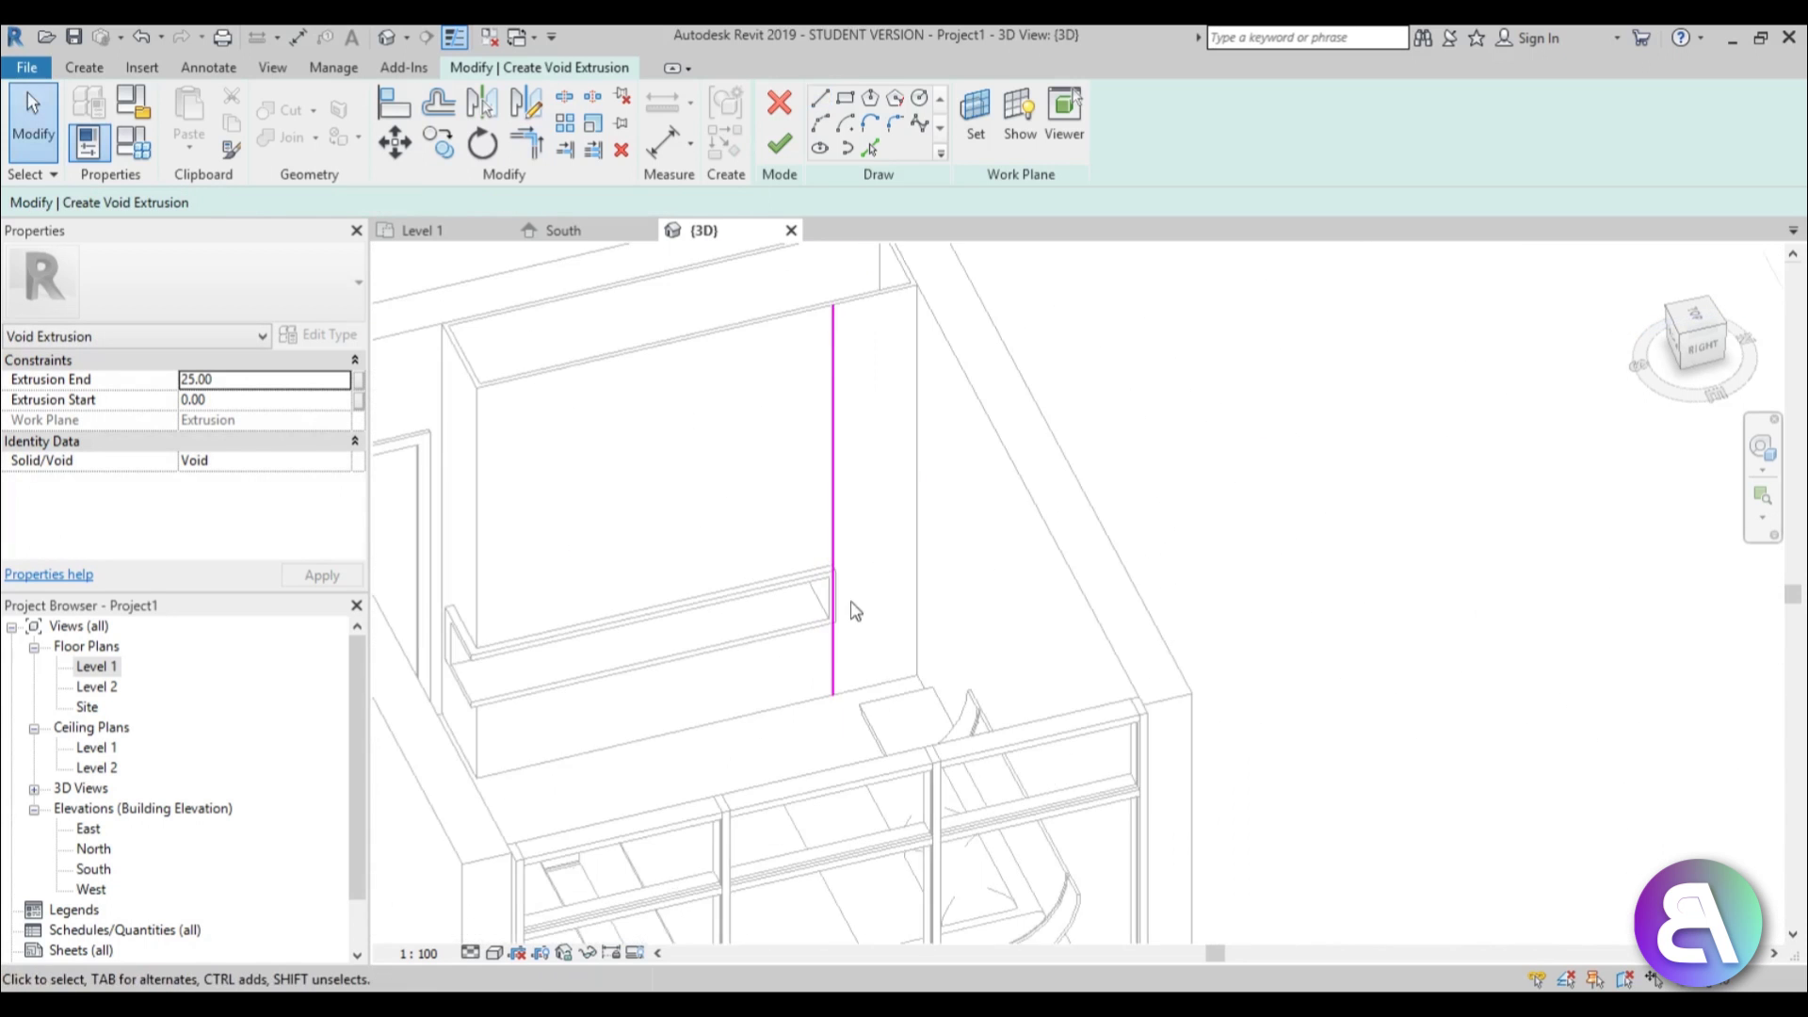
{"action": "left_click", "coordinate": [837, 633]}
{"action": "scroll", "coordinate": [856, 630], "scroll_direction": "up", "scroll_amount": 3}
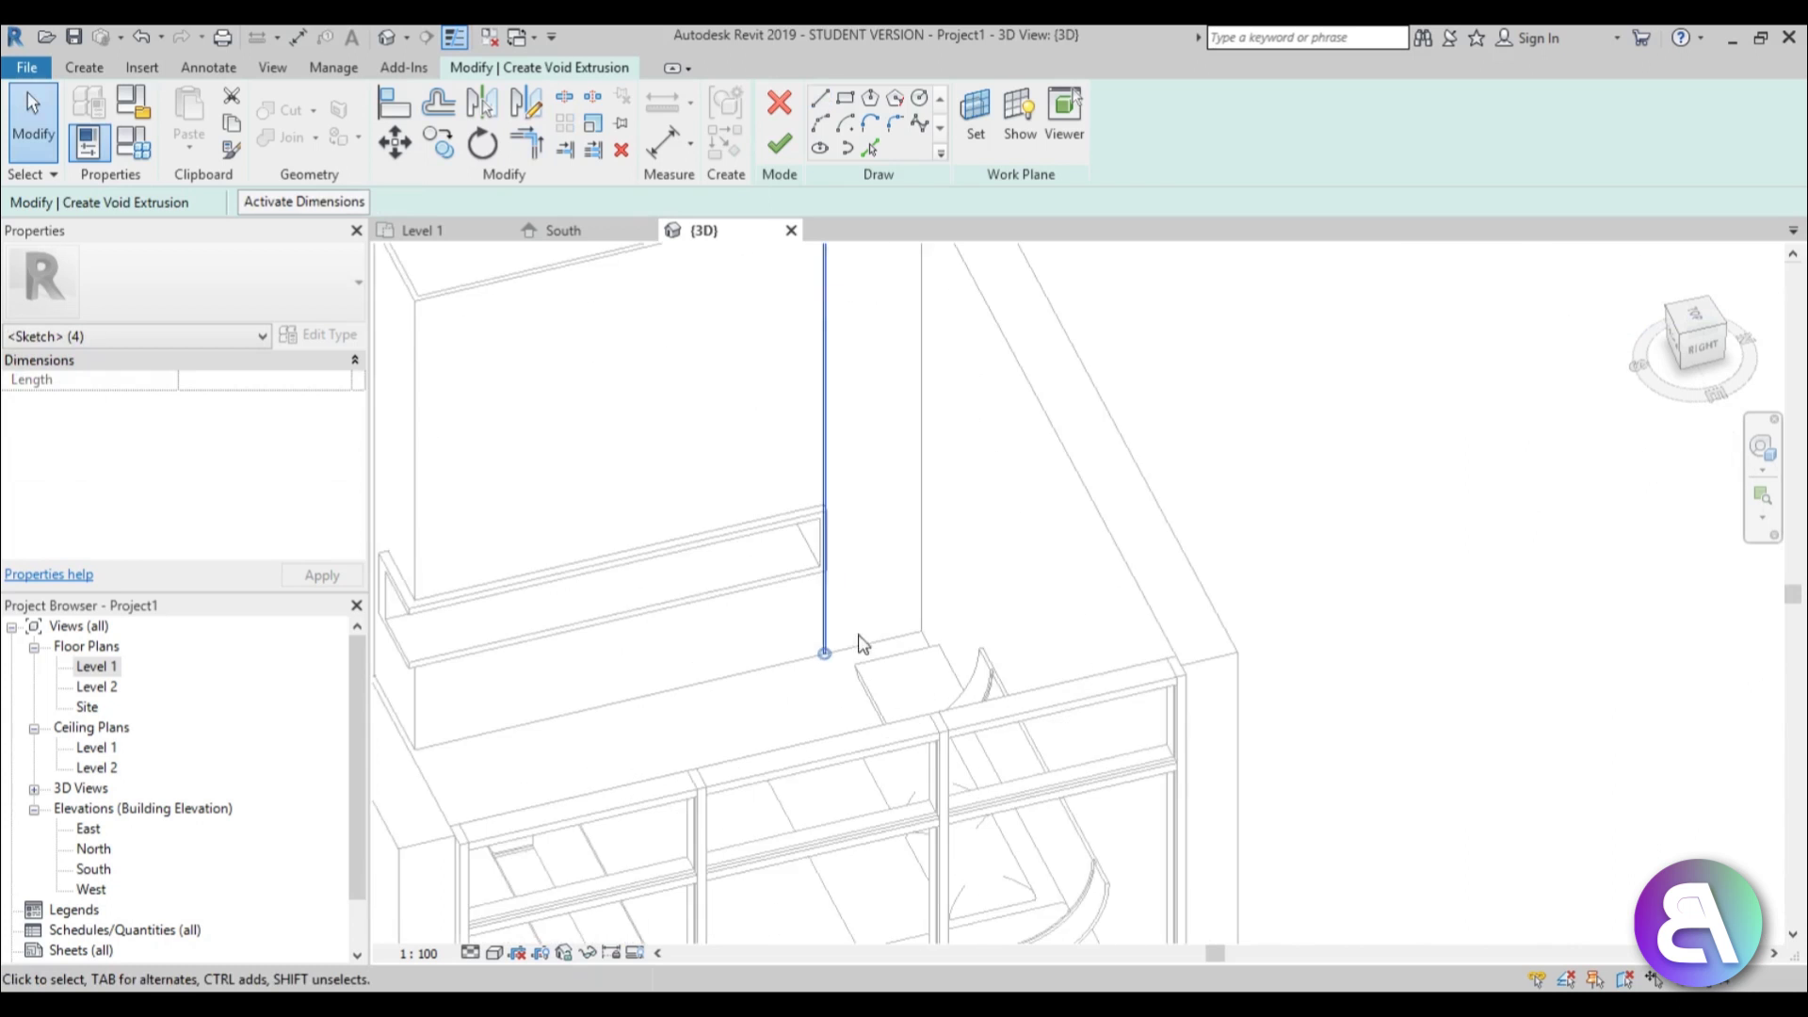
Copy the strip leftward three times at 60 spacing, giving four vertical strips
{"action": "middle_click_drag", "start_coordinate": [888, 674], "coordinate": [841, 667]}
{"action": "key", "text": "c"}
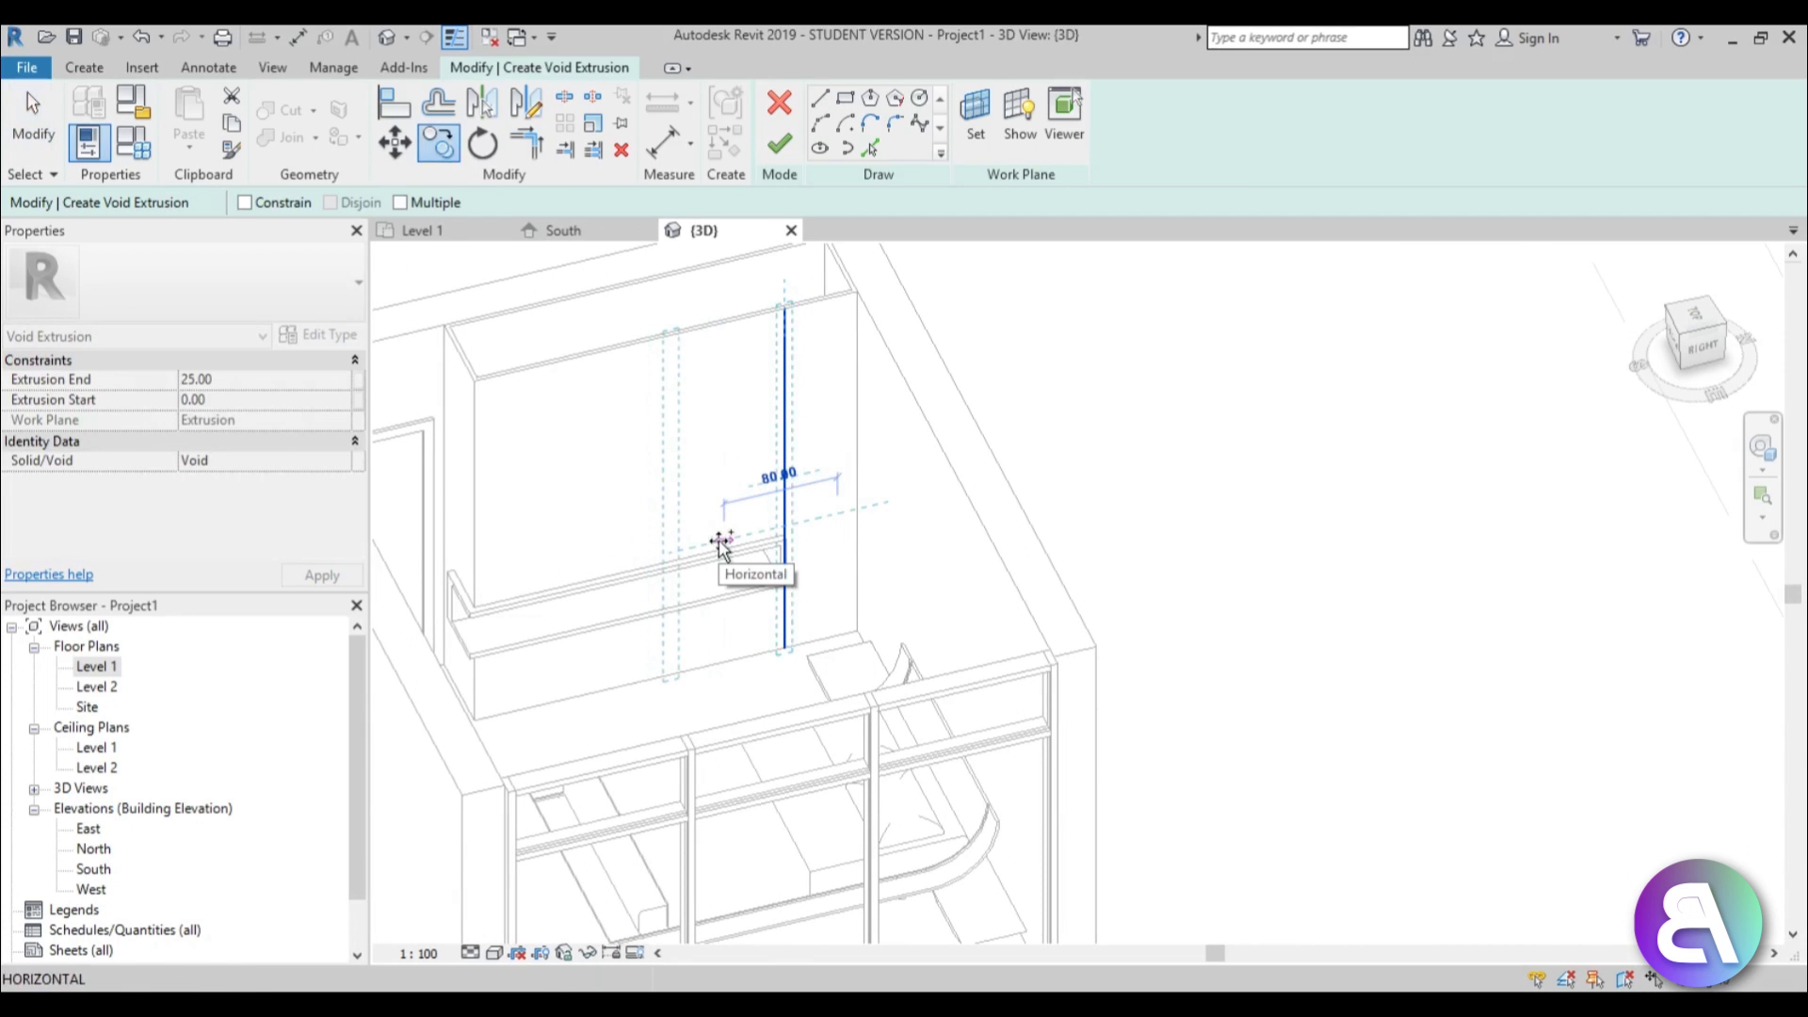
{"action": "type", "text": "60"}
{"action": "key", "text": "Return"}
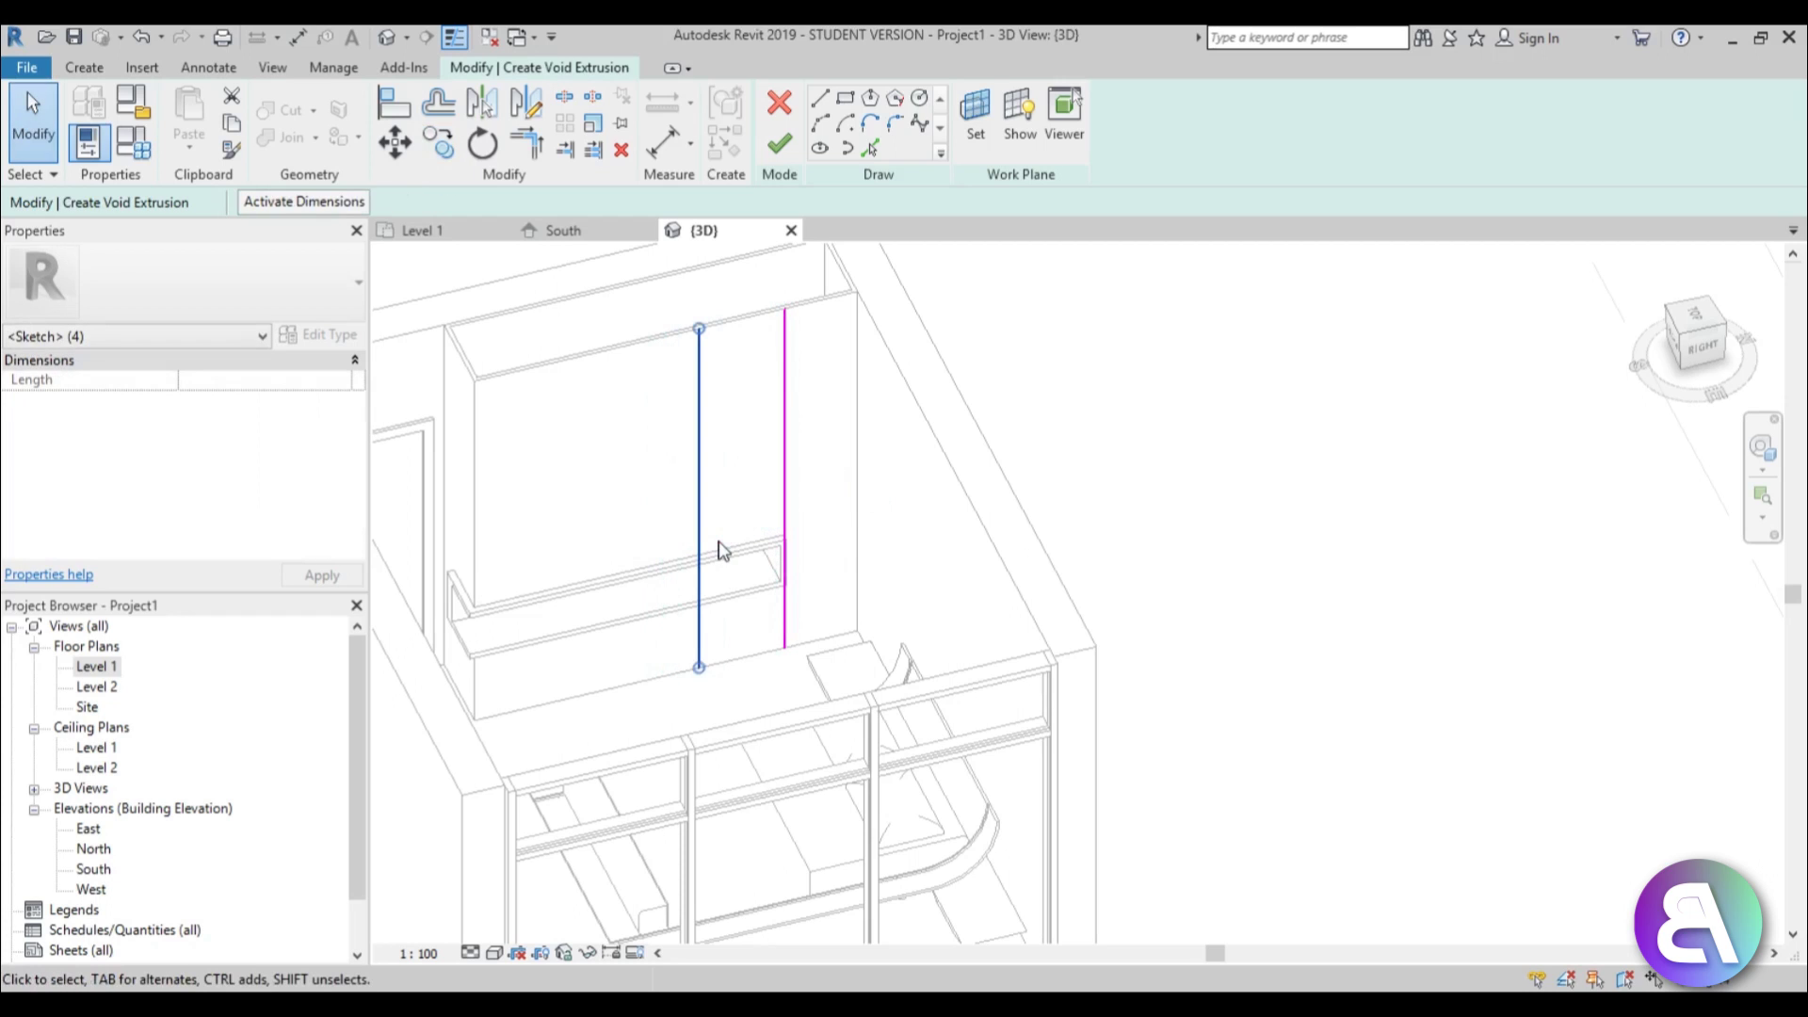
{"action": "left_click", "coordinate": [441, 159]}
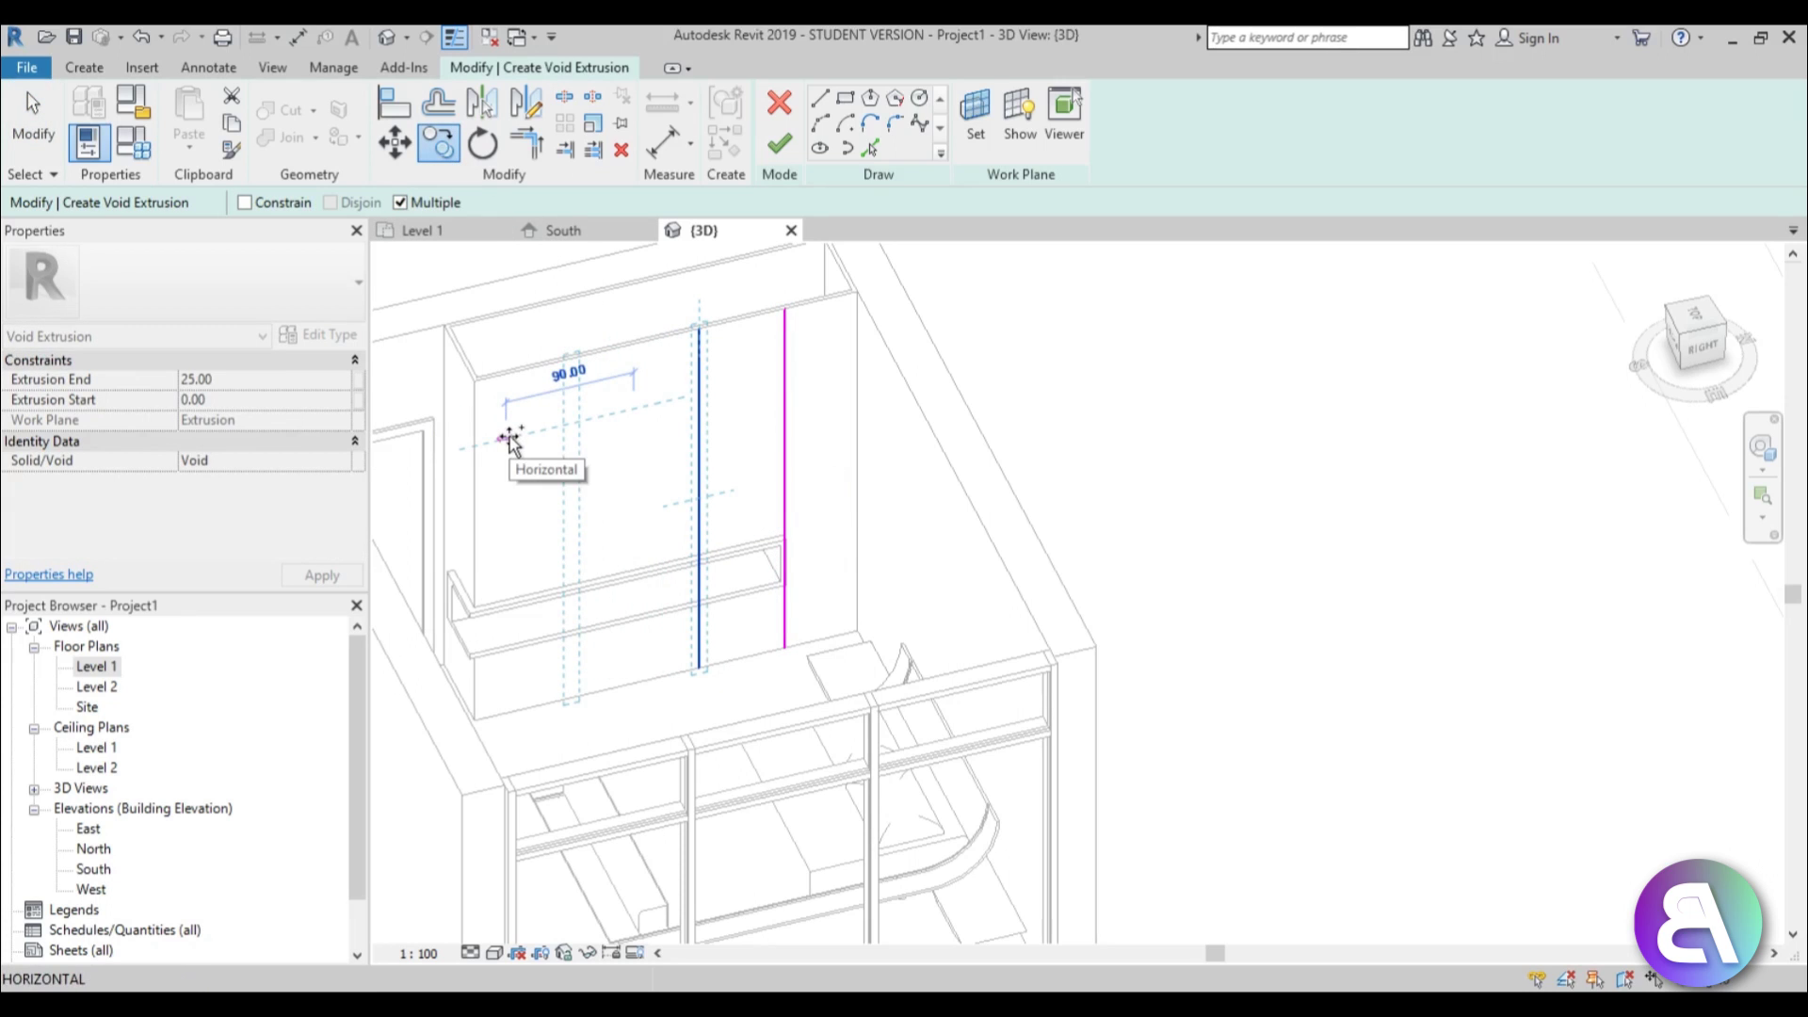
{"action": "key", "text": "Return"}
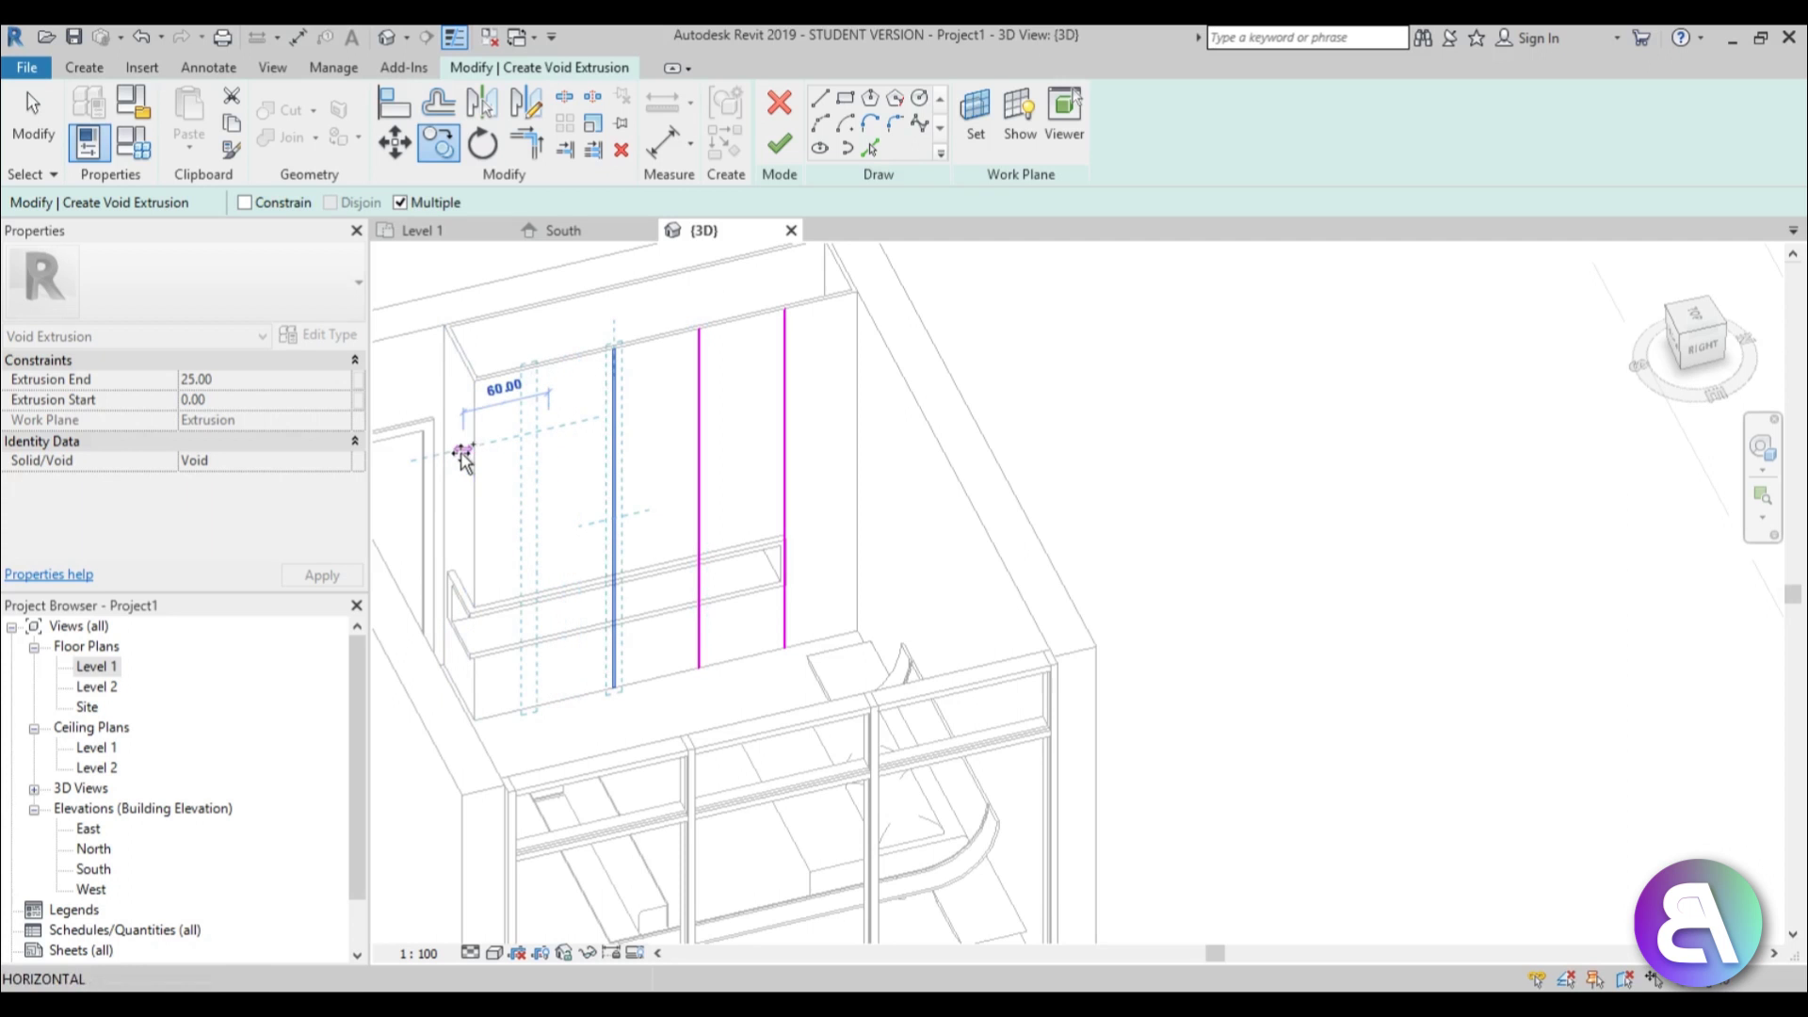
{"action": "key", "text": "Return"}
{"action": "key", "text": "Escape"}
{"action": "middle_click_drag", "start_coordinate": [465, 464], "coordinate": [556, 521], "text": "shift"}
{"action": "scroll", "coordinate": [556, 521], "scroll_direction": "up", "scroll_amount": 6}
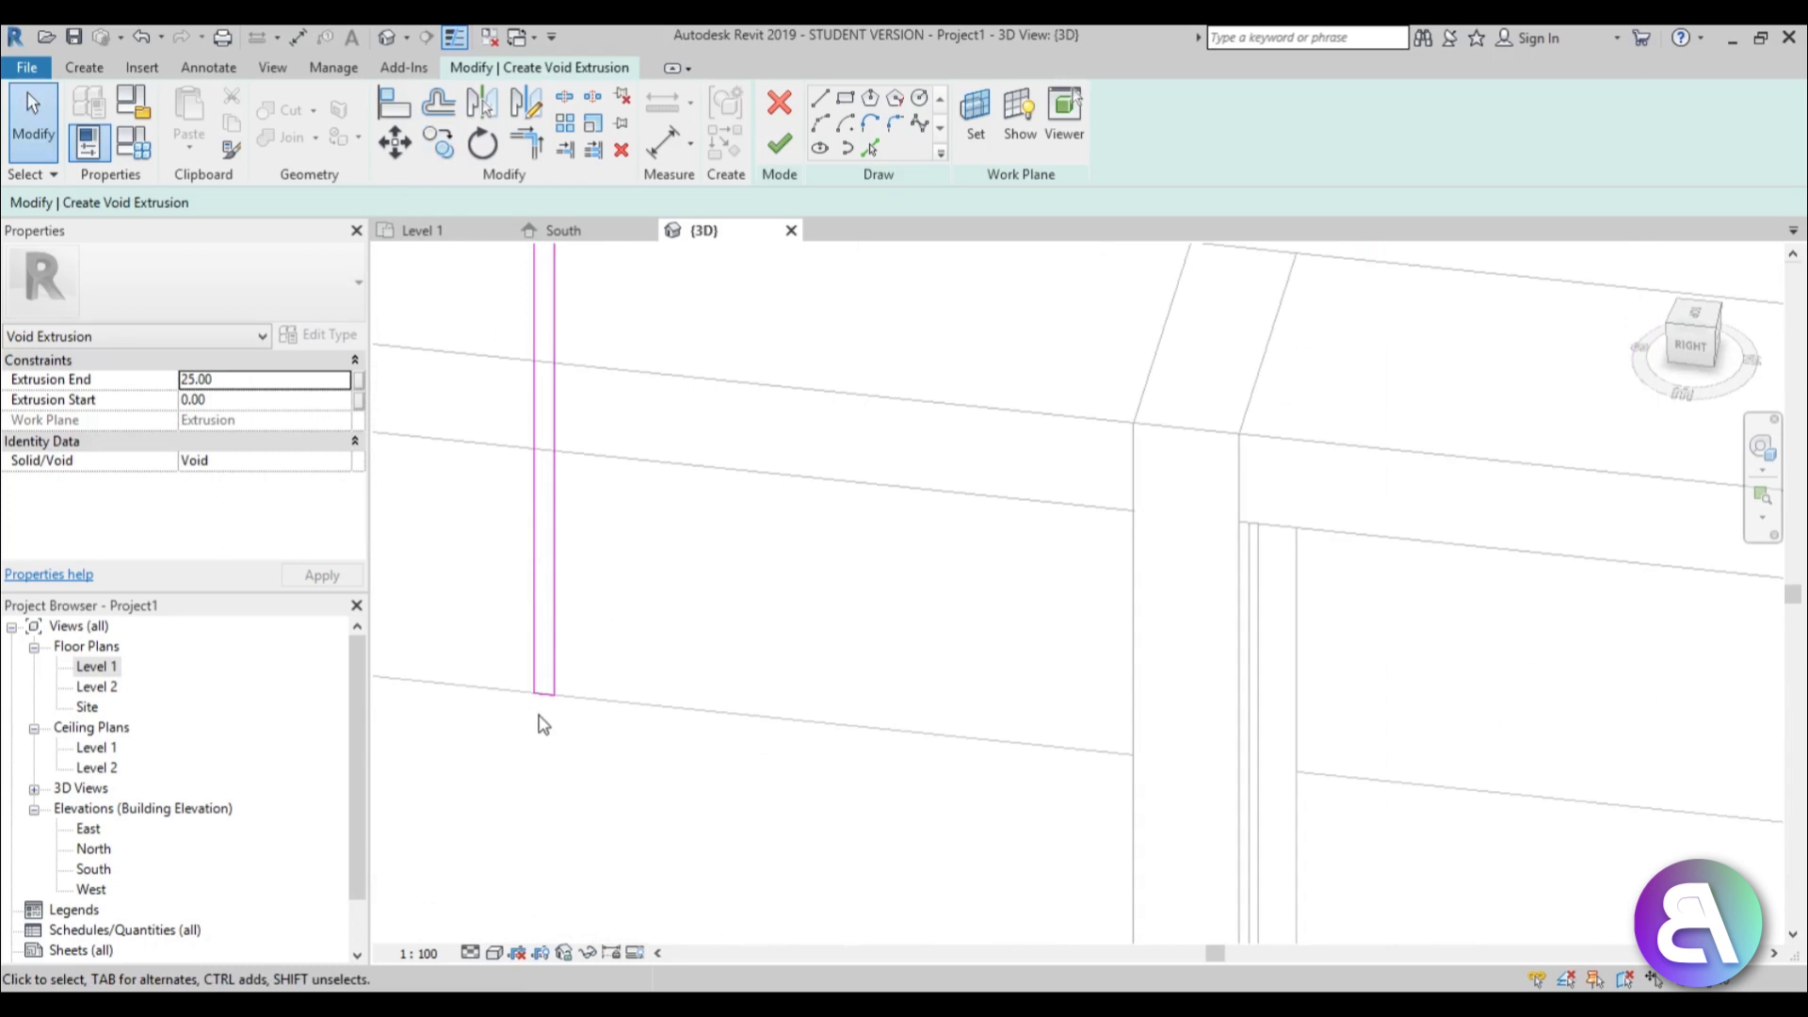
{"action": "scroll", "coordinate": [549, 711], "scroll_direction": "down", "scroll_amount": 8}
Align the lower ends of three strip sketch lines to the shelf's top edge
{"action": "key", "text": "a"}
{"action": "key", "text": "l"}
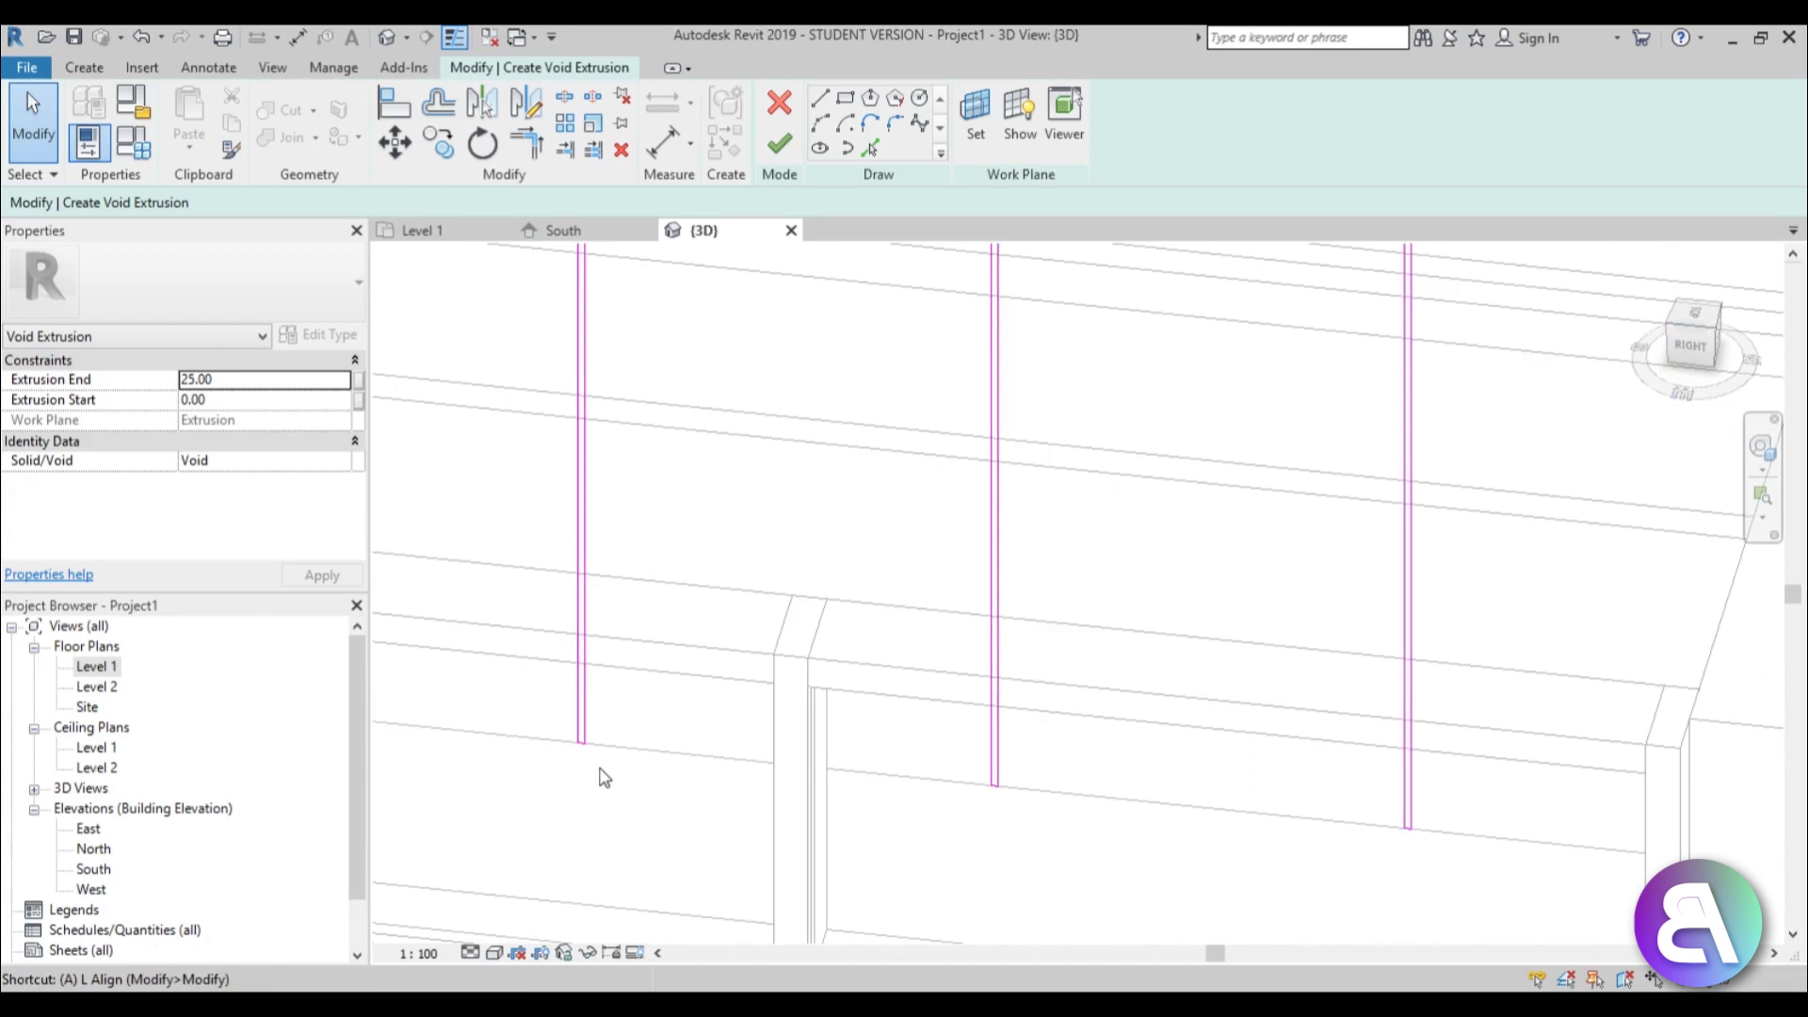
{"action": "scroll", "coordinate": [603, 777], "scroll_direction": "down", "scroll_amount": 2}
{"action": "left_click", "coordinate": [694, 525]}
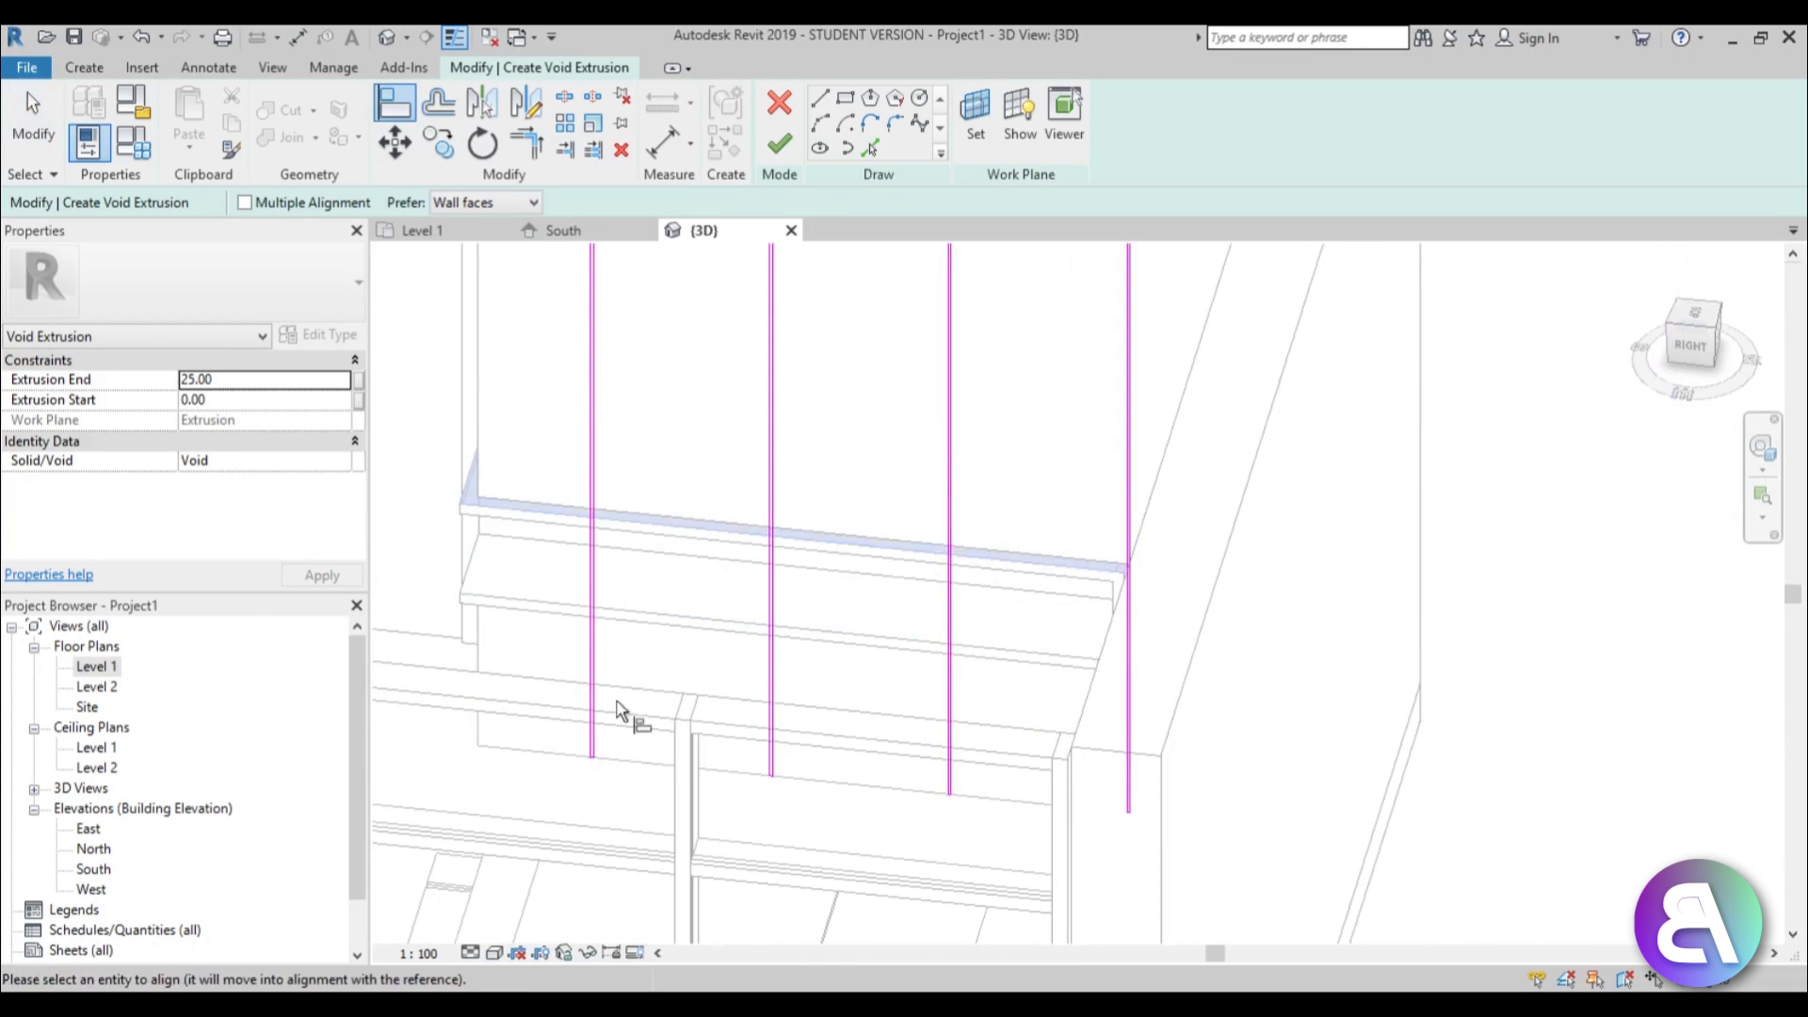
{"action": "scroll", "coordinate": [590, 777], "scroll_direction": "up", "scroll_amount": 3}
{"action": "scroll", "coordinate": [589, 776], "scroll_direction": "up", "scroll_amount": 3}
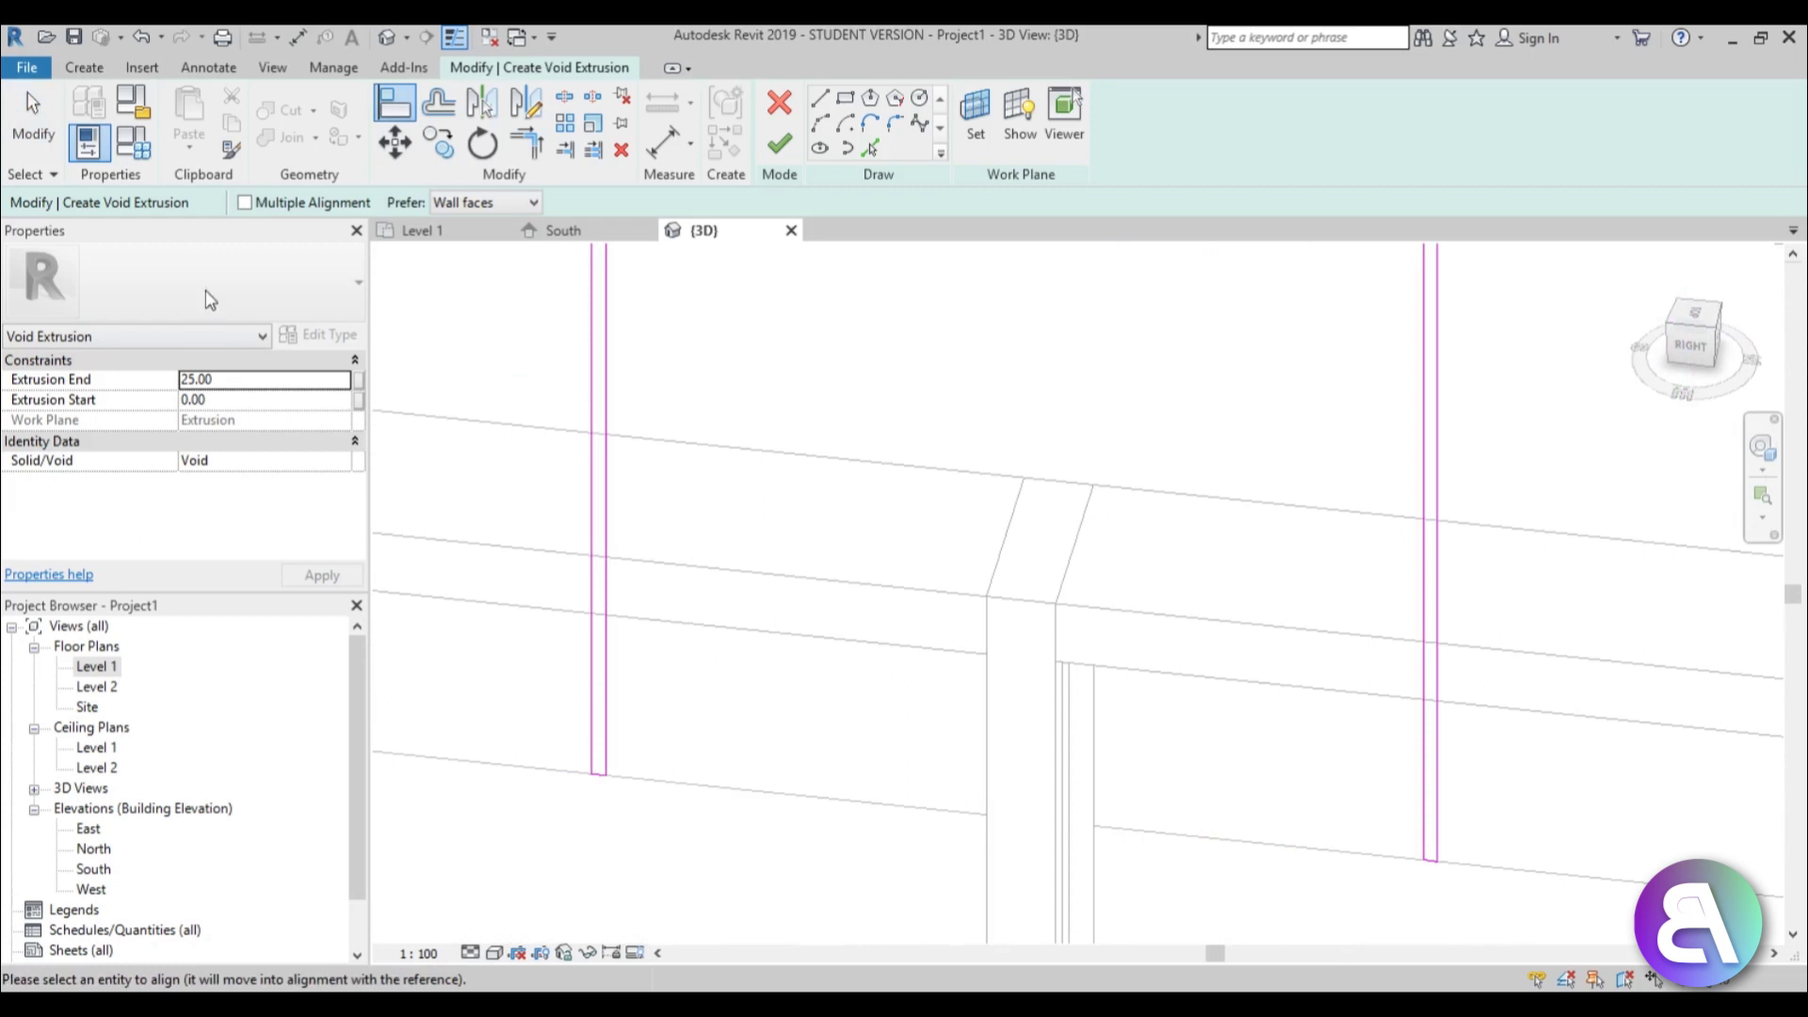
{"action": "left_click", "coordinate": [597, 787]}
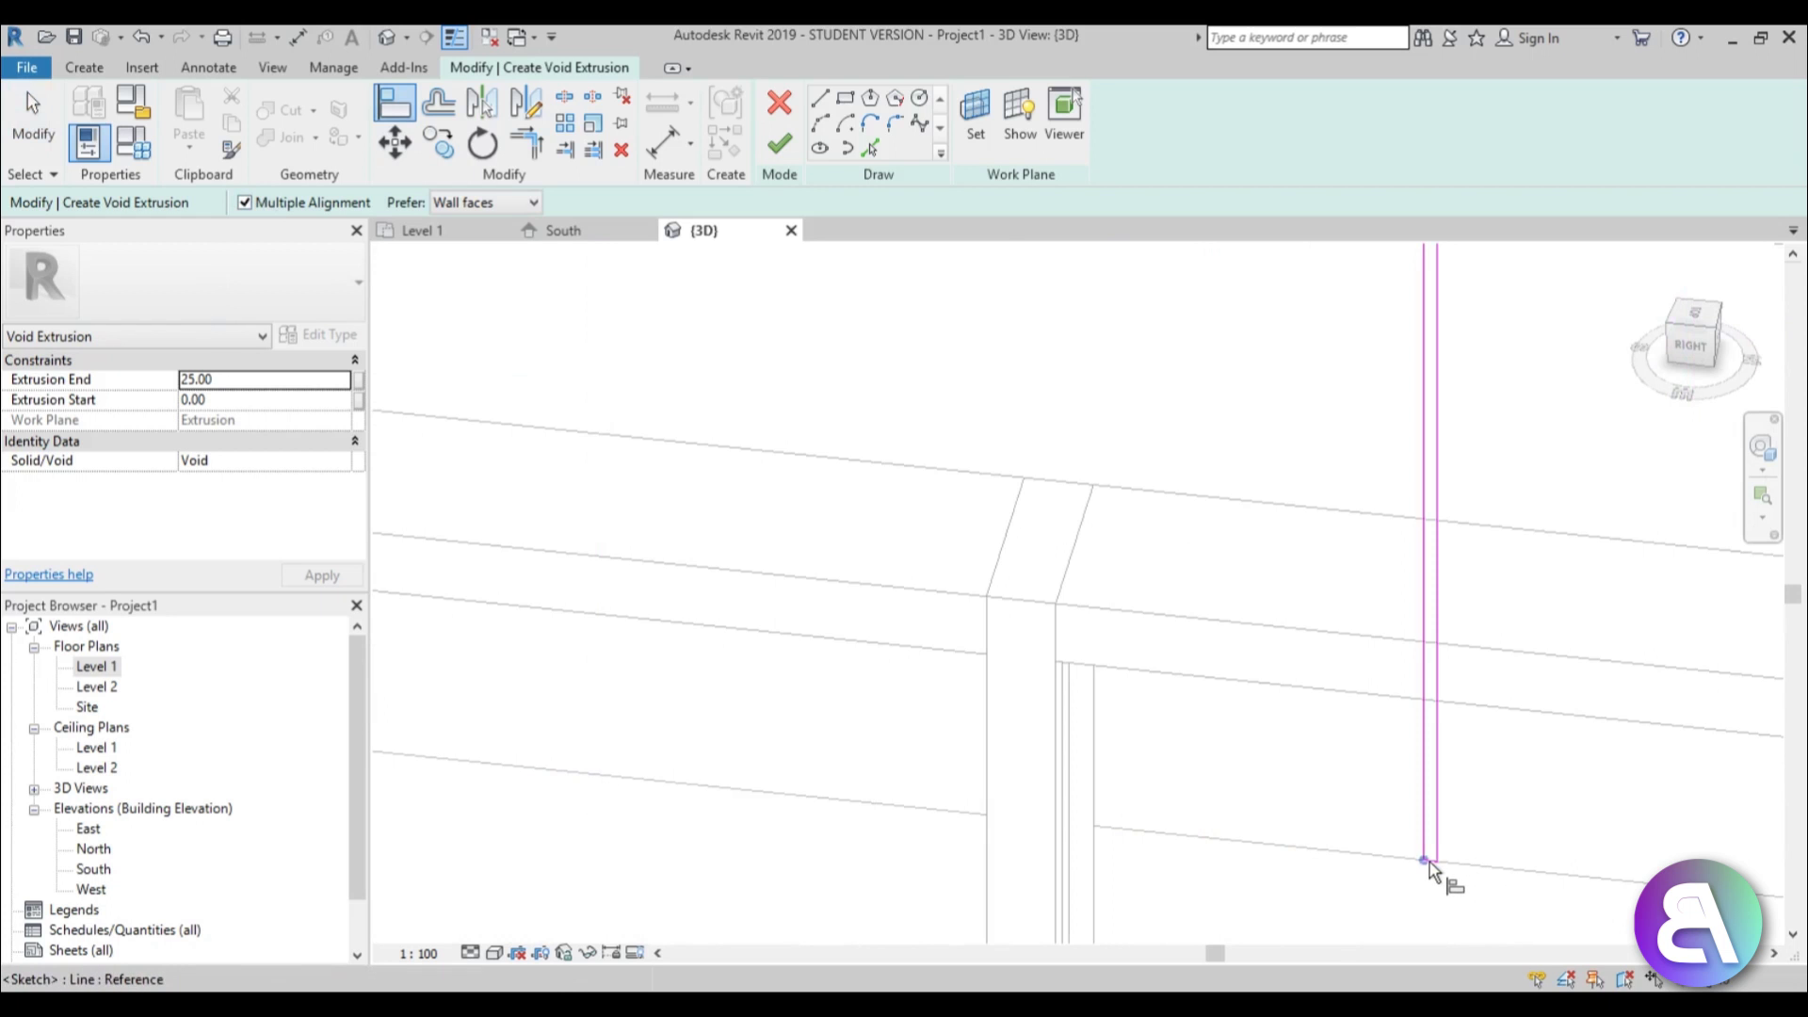
{"action": "left_click", "coordinate": [1433, 859]}
{"action": "scroll", "coordinate": [674, 747], "scroll_direction": "down", "scroll_amount": 3}
{"action": "middle_click_drag", "start_coordinate": [675, 747], "coordinate": [427, 674]}
{"action": "scroll", "coordinate": [989, 751], "scroll_direction": "up", "scroll_amount": 3}
{"action": "scroll", "coordinate": [972, 695], "scroll_direction": "up", "scroll_amount": 2}
{"action": "left_click", "coordinate": [969, 694]}
{"action": "scroll", "coordinate": [1000, 774], "scroll_direction": "down", "scroll_amount": 3}
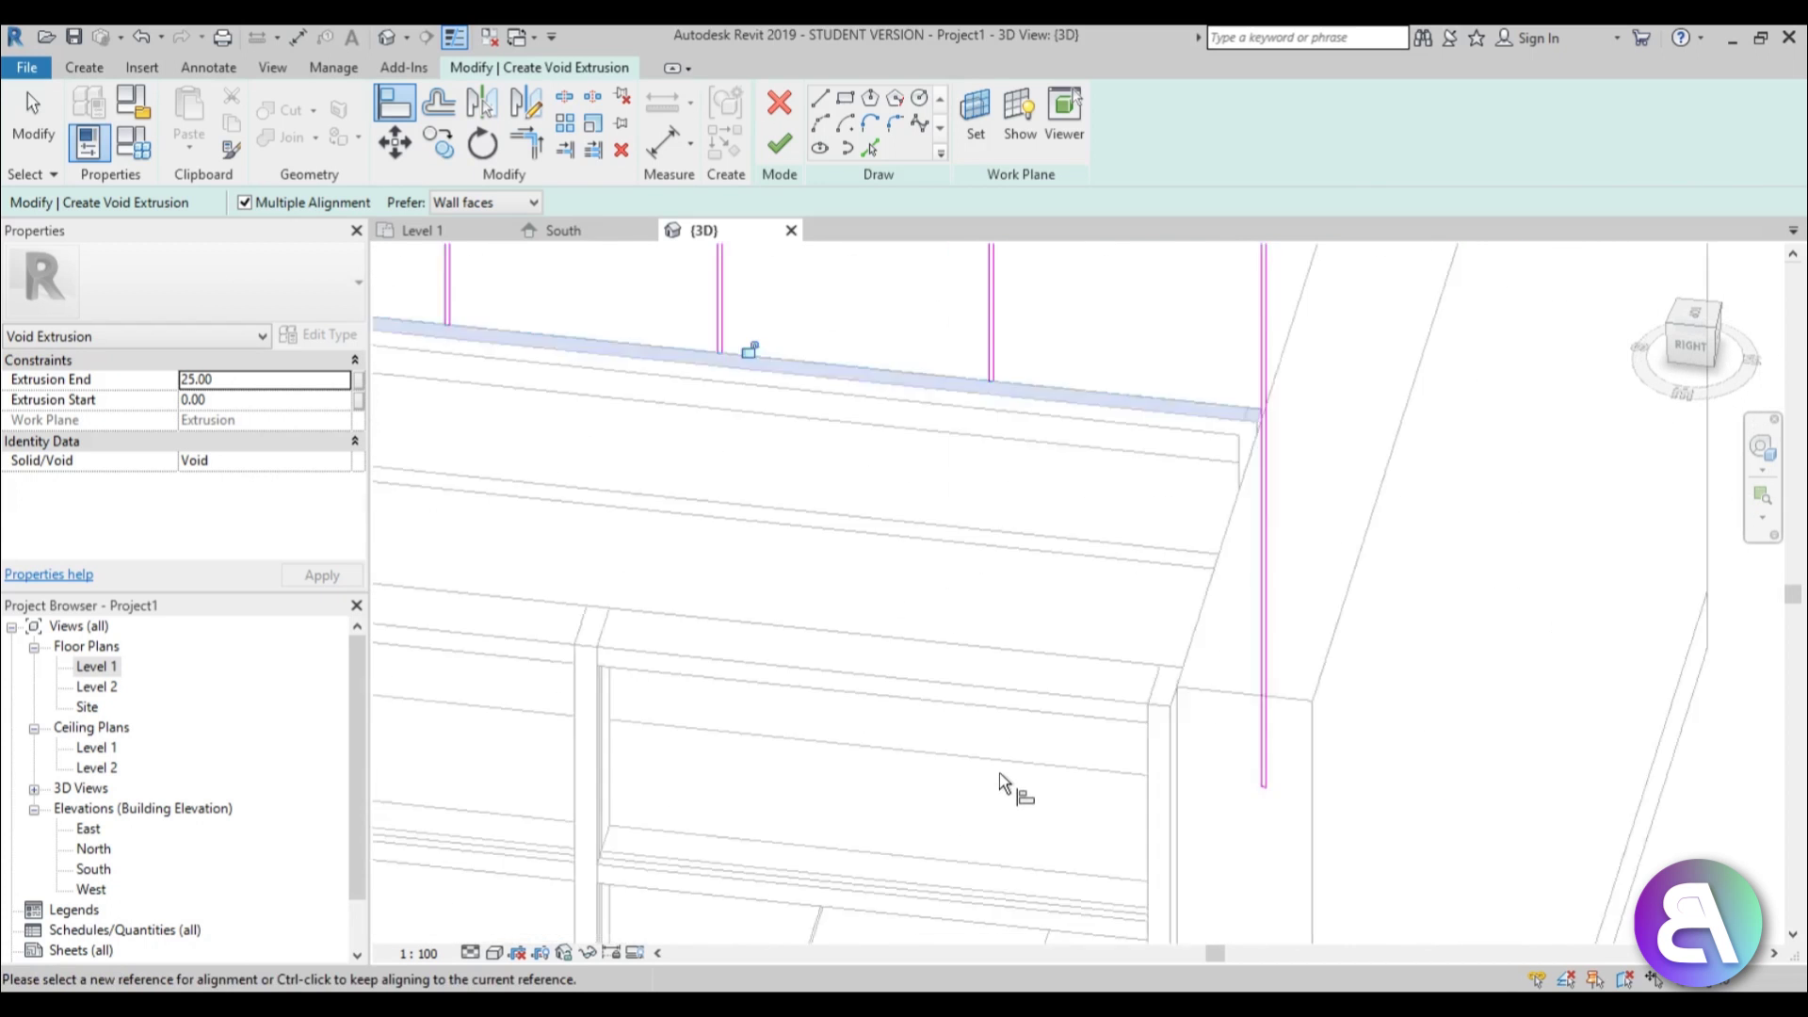
{"action": "scroll", "coordinate": [1006, 772], "scroll_direction": "down", "scroll_amount": 3}
{"action": "key", "text": "Escape"}
{"action": "scroll", "coordinate": [937, 686], "scroll_direction": "up", "scroll_amount": 4}
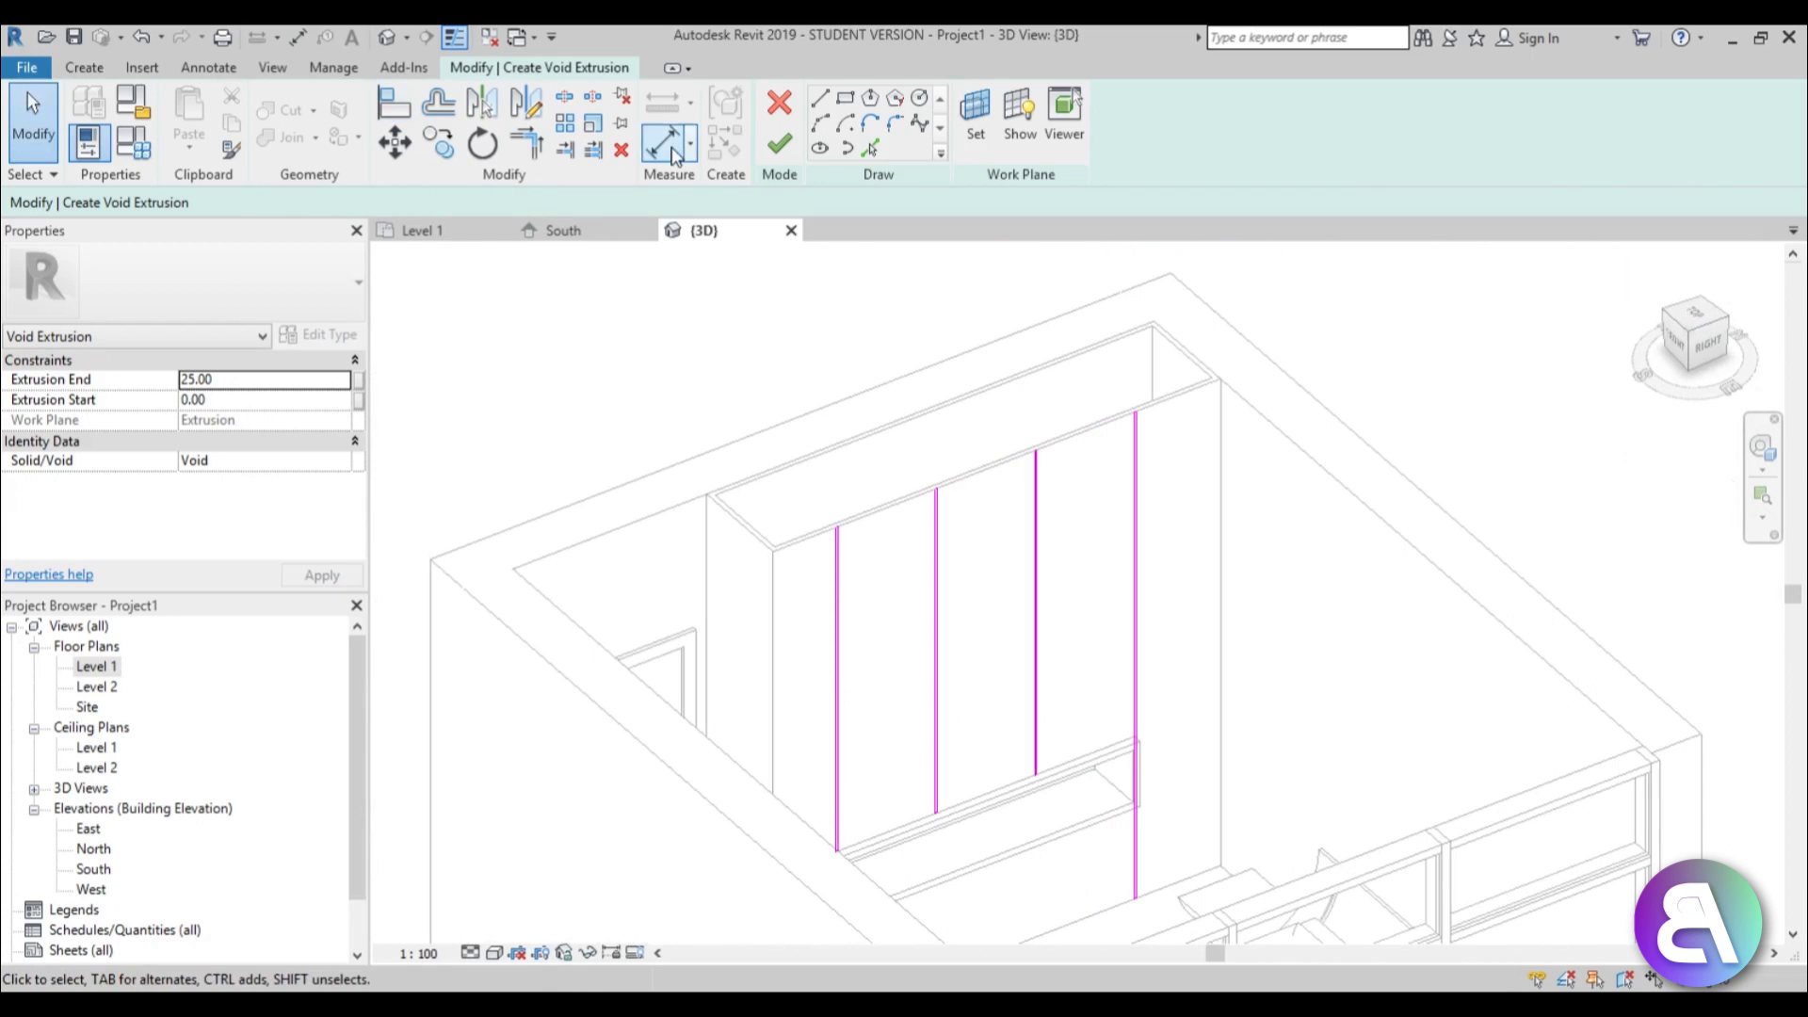
Finish the grooved void, adjust its depth, and orbit around the wardrobe
{"action": "left_click", "coordinate": [780, 146]}
{"action": "scroll", "coordinate": [953, 573], "scroll_direction": "up", "scroll_amount": 4}
{"action": "scroll", "coordinate": [908, 593], "scroll_direction": "down", "scroll_amount": 1}
{"action": "scroll", "coordinate": [898, 622], "scroll_direction": "up", "scroll_amount": 2}
{"action": "left_click_drag", "start_coordinate": [868, 635], "coordinate": [952, 694]}
{"action": "scroll", "coordinate": [780, 586], "scroll_direction": "down", "scroll_amount": 3}
{"action": "middle_click_drag", "start_coordinate": [780, 589], "coordinate": [779, 691]}
{"action": "scroll", "coordinate": [779, 691], "scroll_direction": "up", "scroll_amount": 3}
{"action": "scroll", "coordinate": [457, 324], "scroll_direction": "up", "scroll_amount": 5}
{"action": "scroll", "coordinate": [551, 305], "scroll_direction": "up", "scroll_amount": 1}
{"action": "left_click", "coordinate": [565, 396]}
{"action": "scroll", "coordinate": [577, 443], "scroll_direction": "down", "scroll_amount": 7}
{"action": "middle_click_drag", "start_coordinate": [788, 500], "coordinate": [595, 535], "text": "shift"}
Add the Cherry material to the project for the wardrobe extrusion
{"action": "left_click", "coordinate": [563, 283]}
{"action": "scroll", "coordinate": [563, 282], "scroll_direction": "down", "scroll_amount": 2}
{"action": "left_click", "coordinate": [318, 524]}
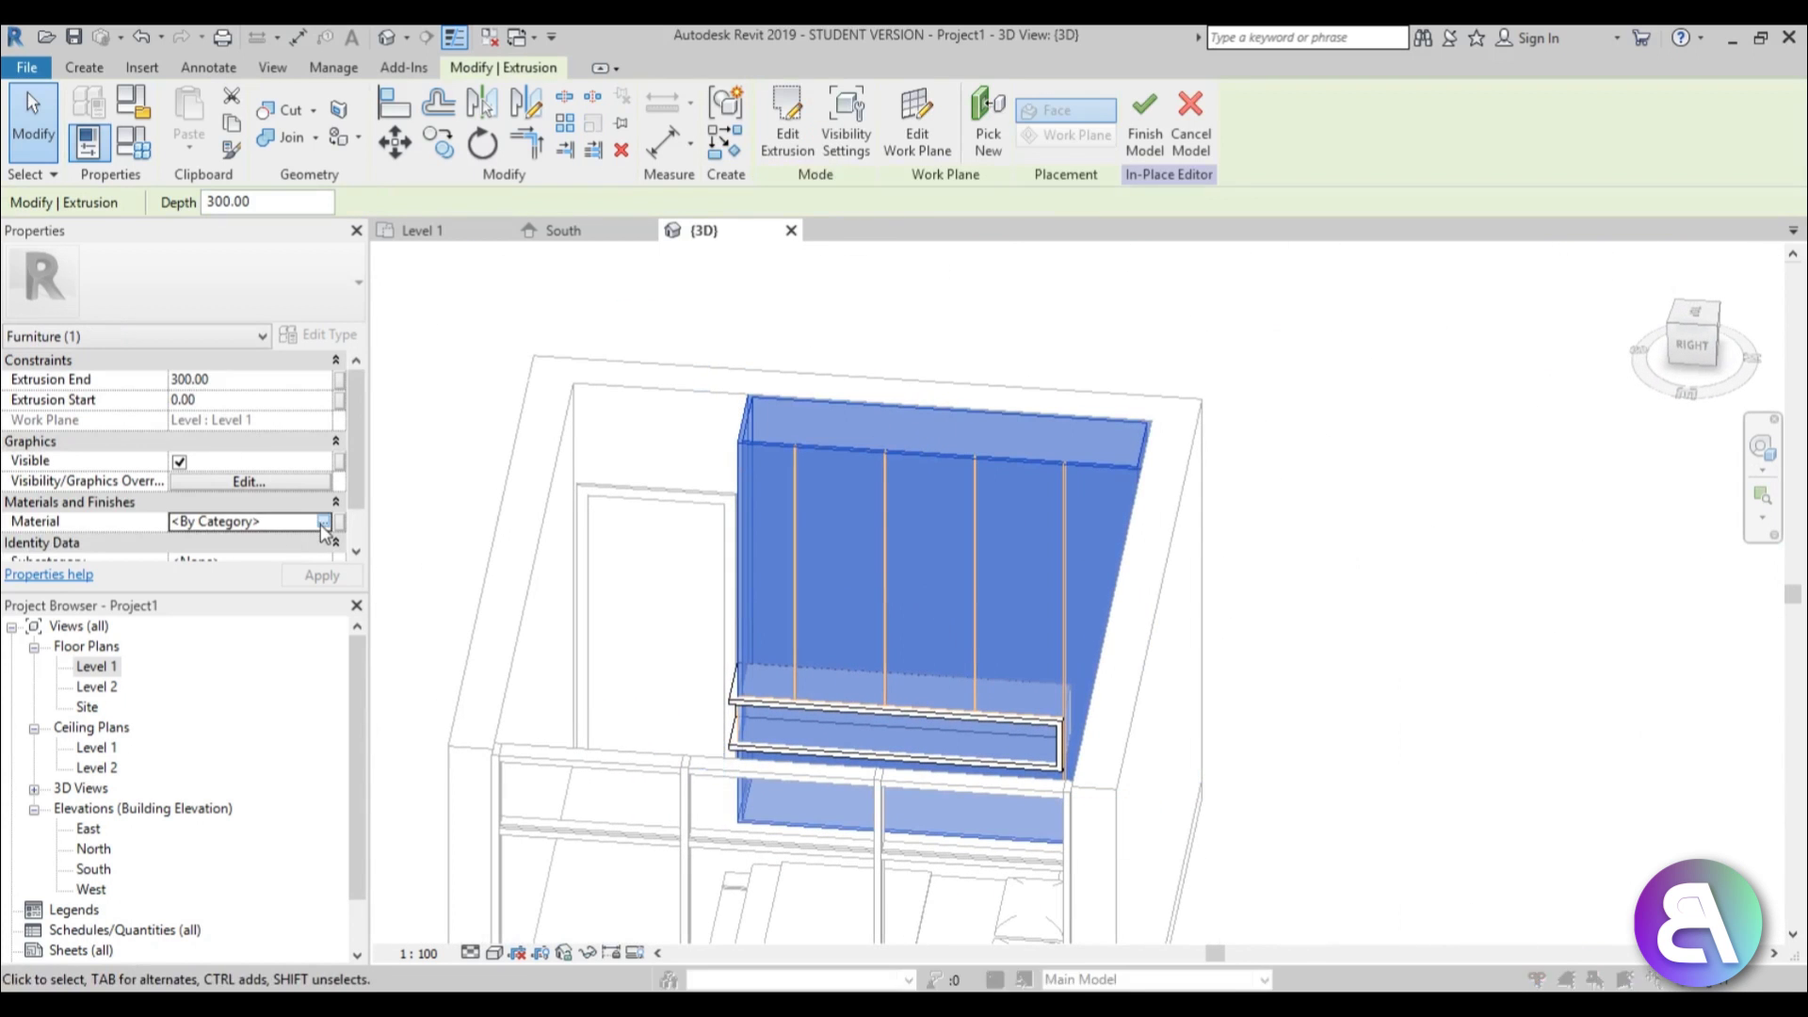
{"action": "left_click", "coordinate": [327, 523]}
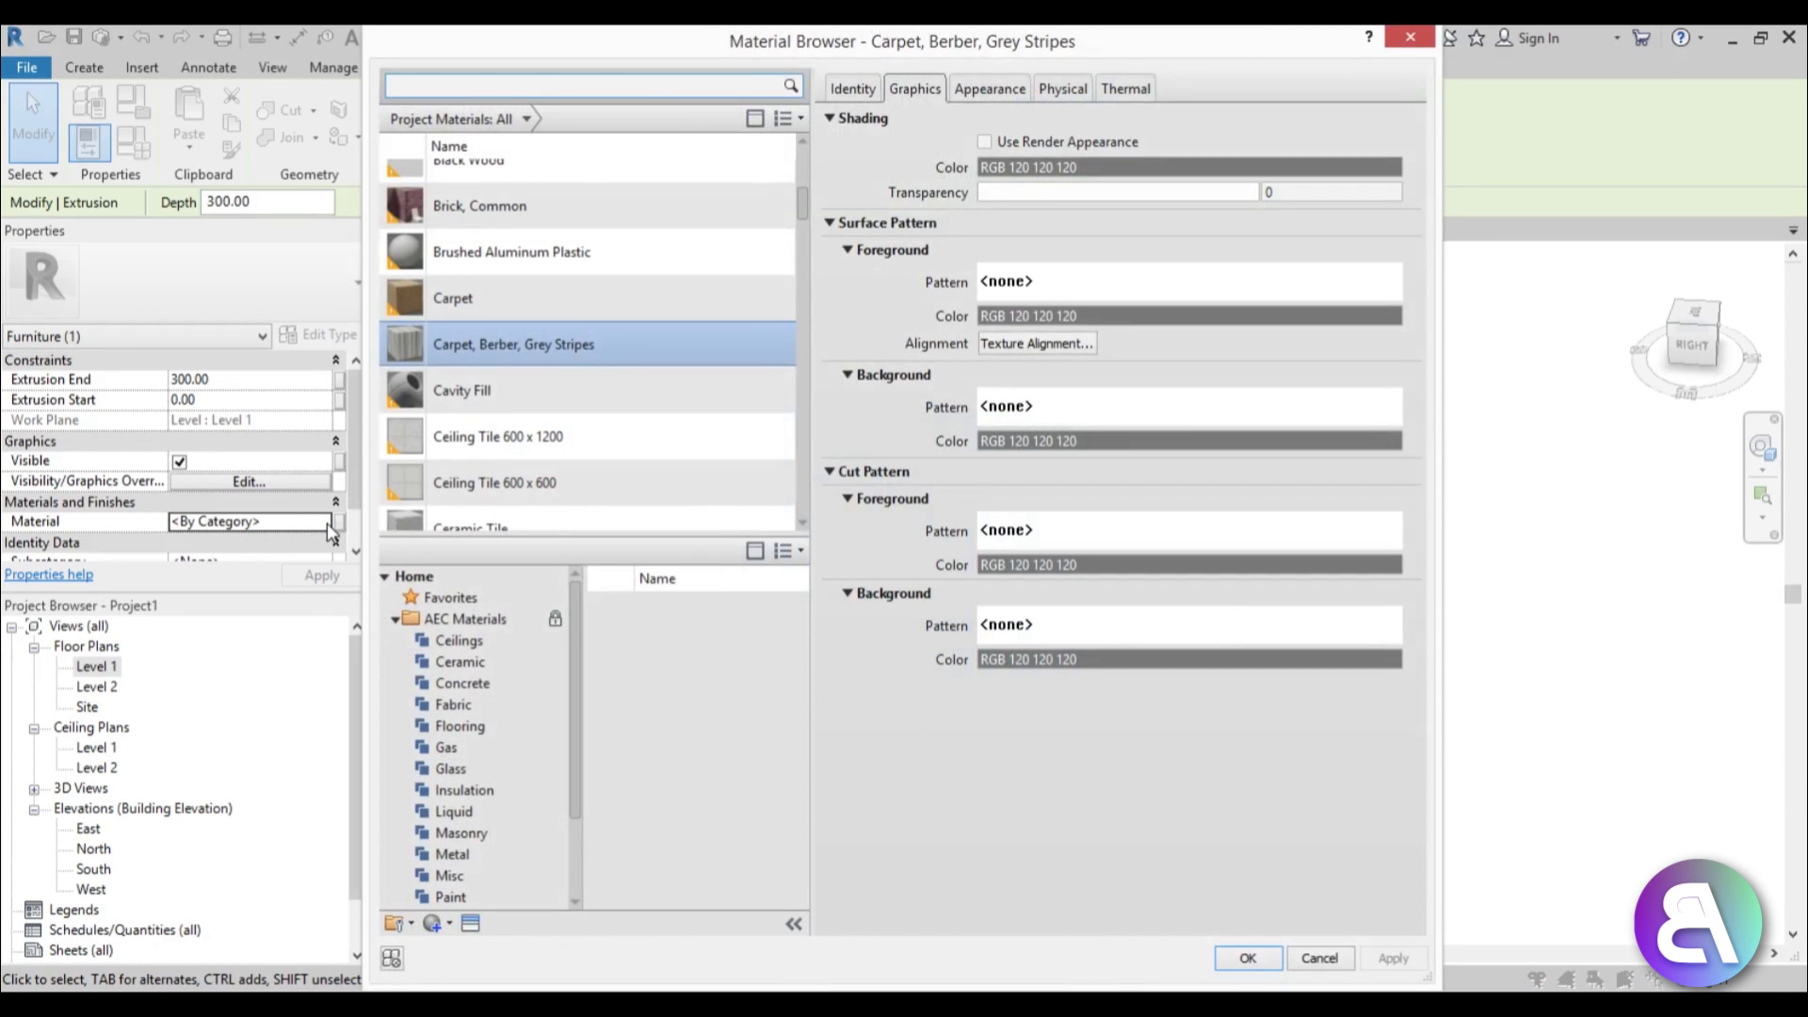
{"action": "left_click", "coordinate": [508, 83]}
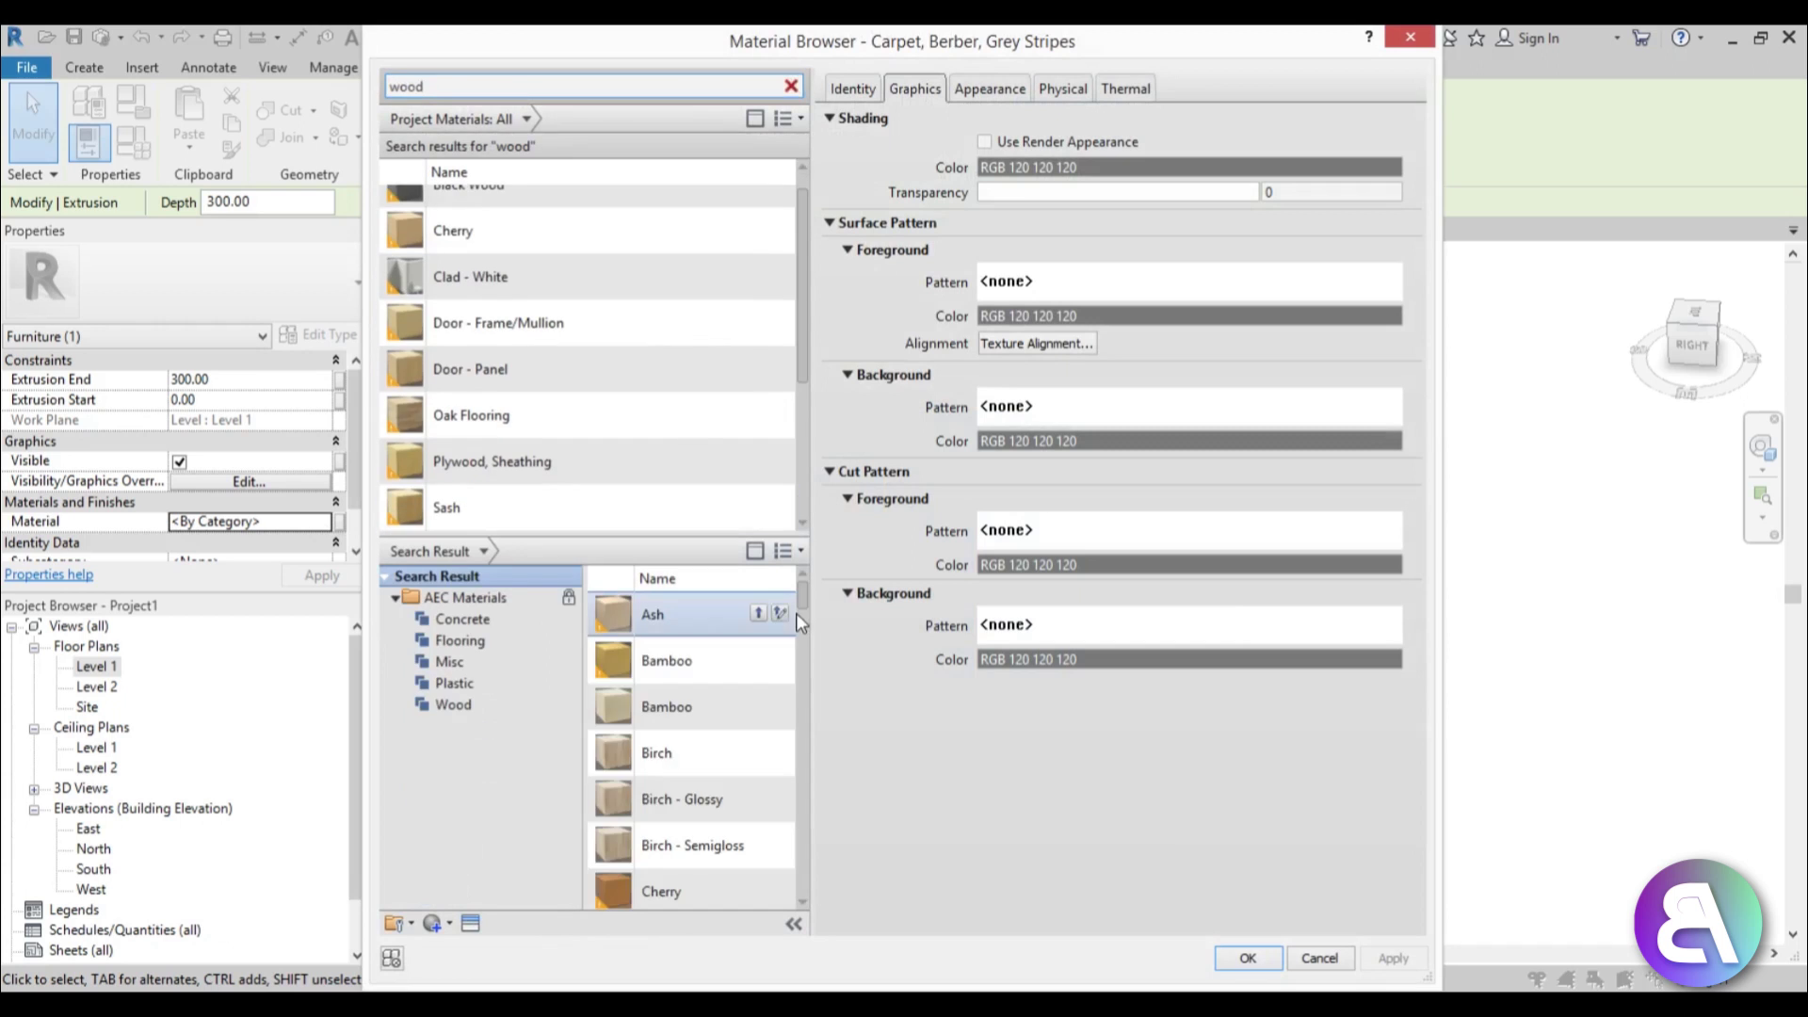
{"action": "left_click_drag", "start_coordinate": [803, 608], "coordinate": [804, 634]}
{"action": "scroll", "coordinate": [805, 633], "scroll_direction": "up", "scroll_amount": 1}
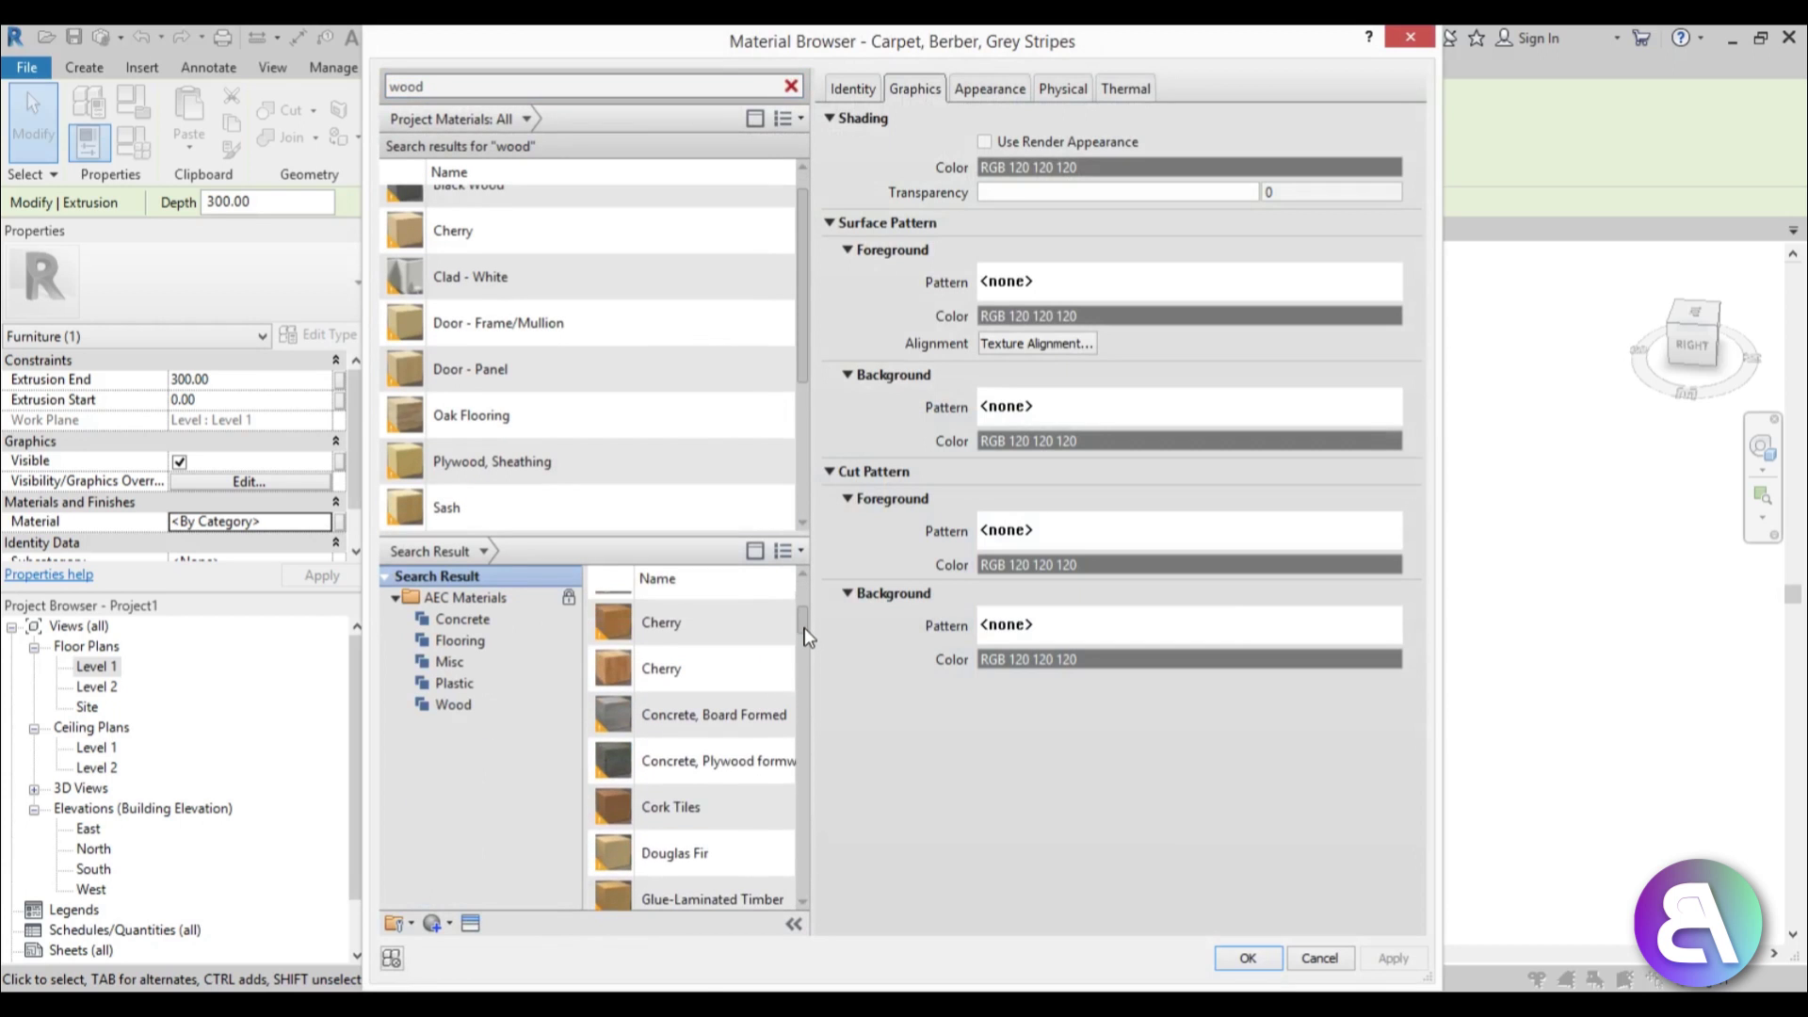
{"action": "left_click", "coordinate": [758, 623]}
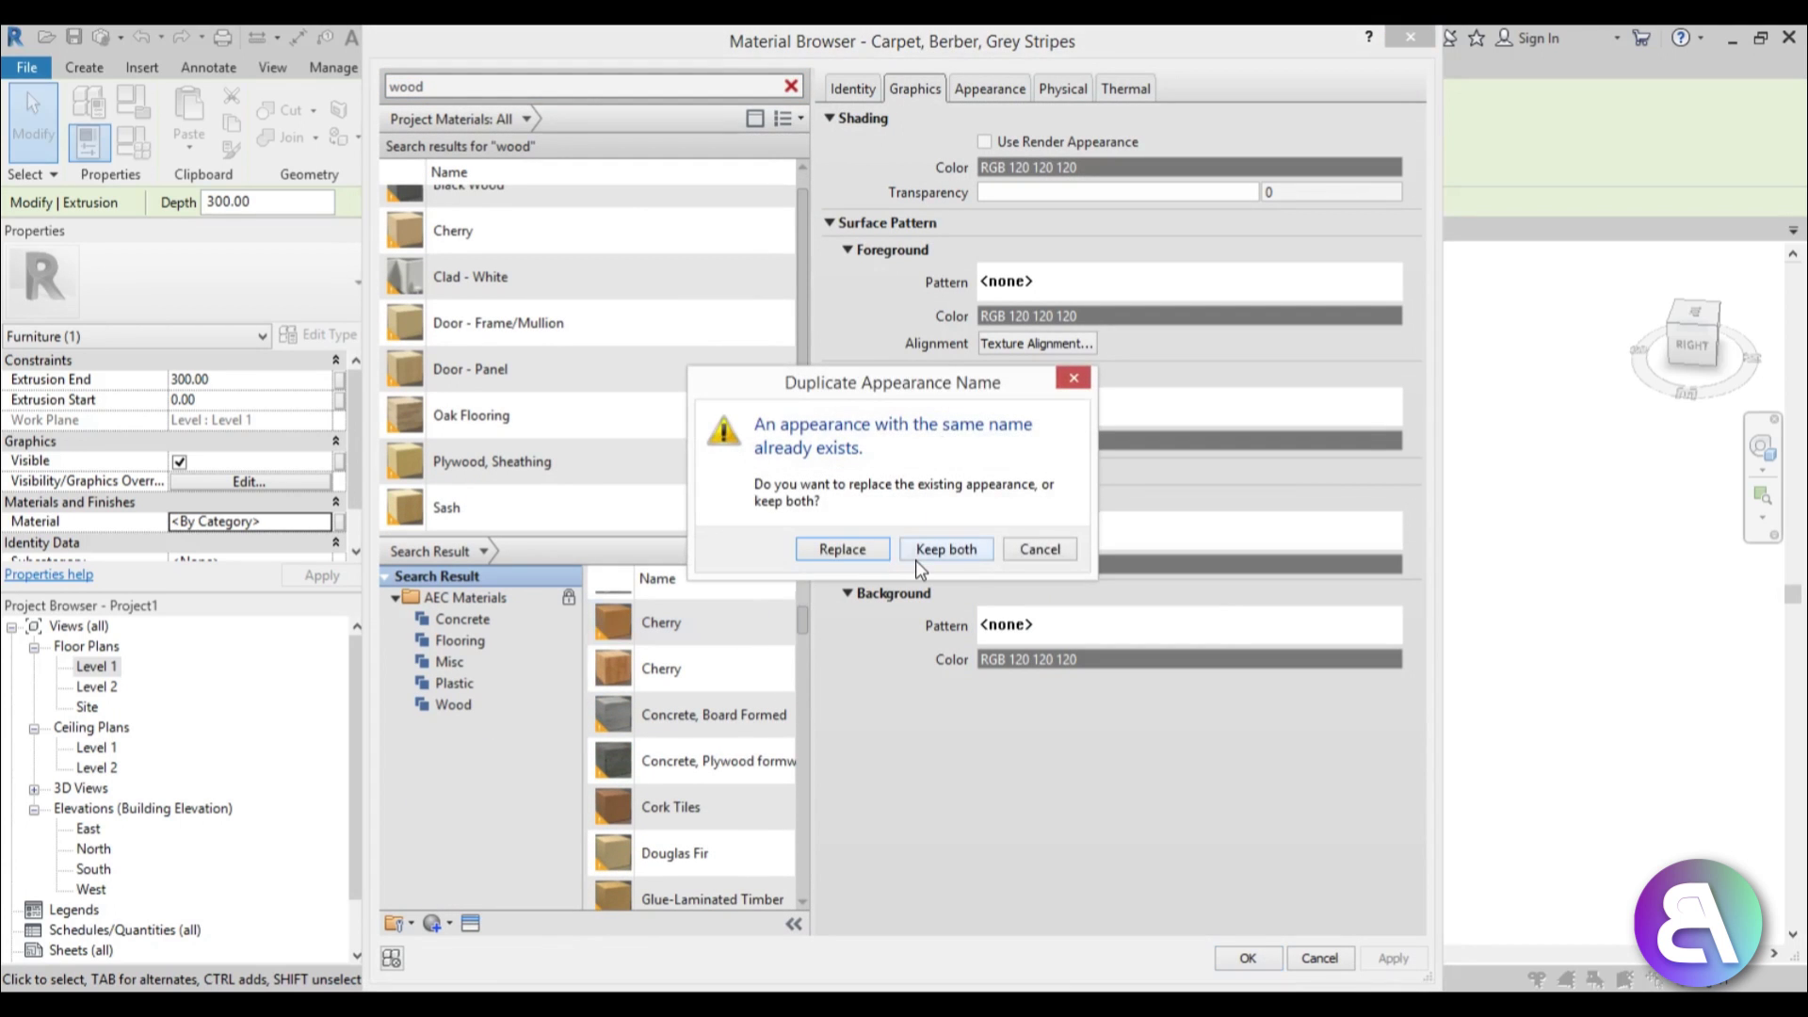
{"action": "left_click", "coordinate": [915, 558]}
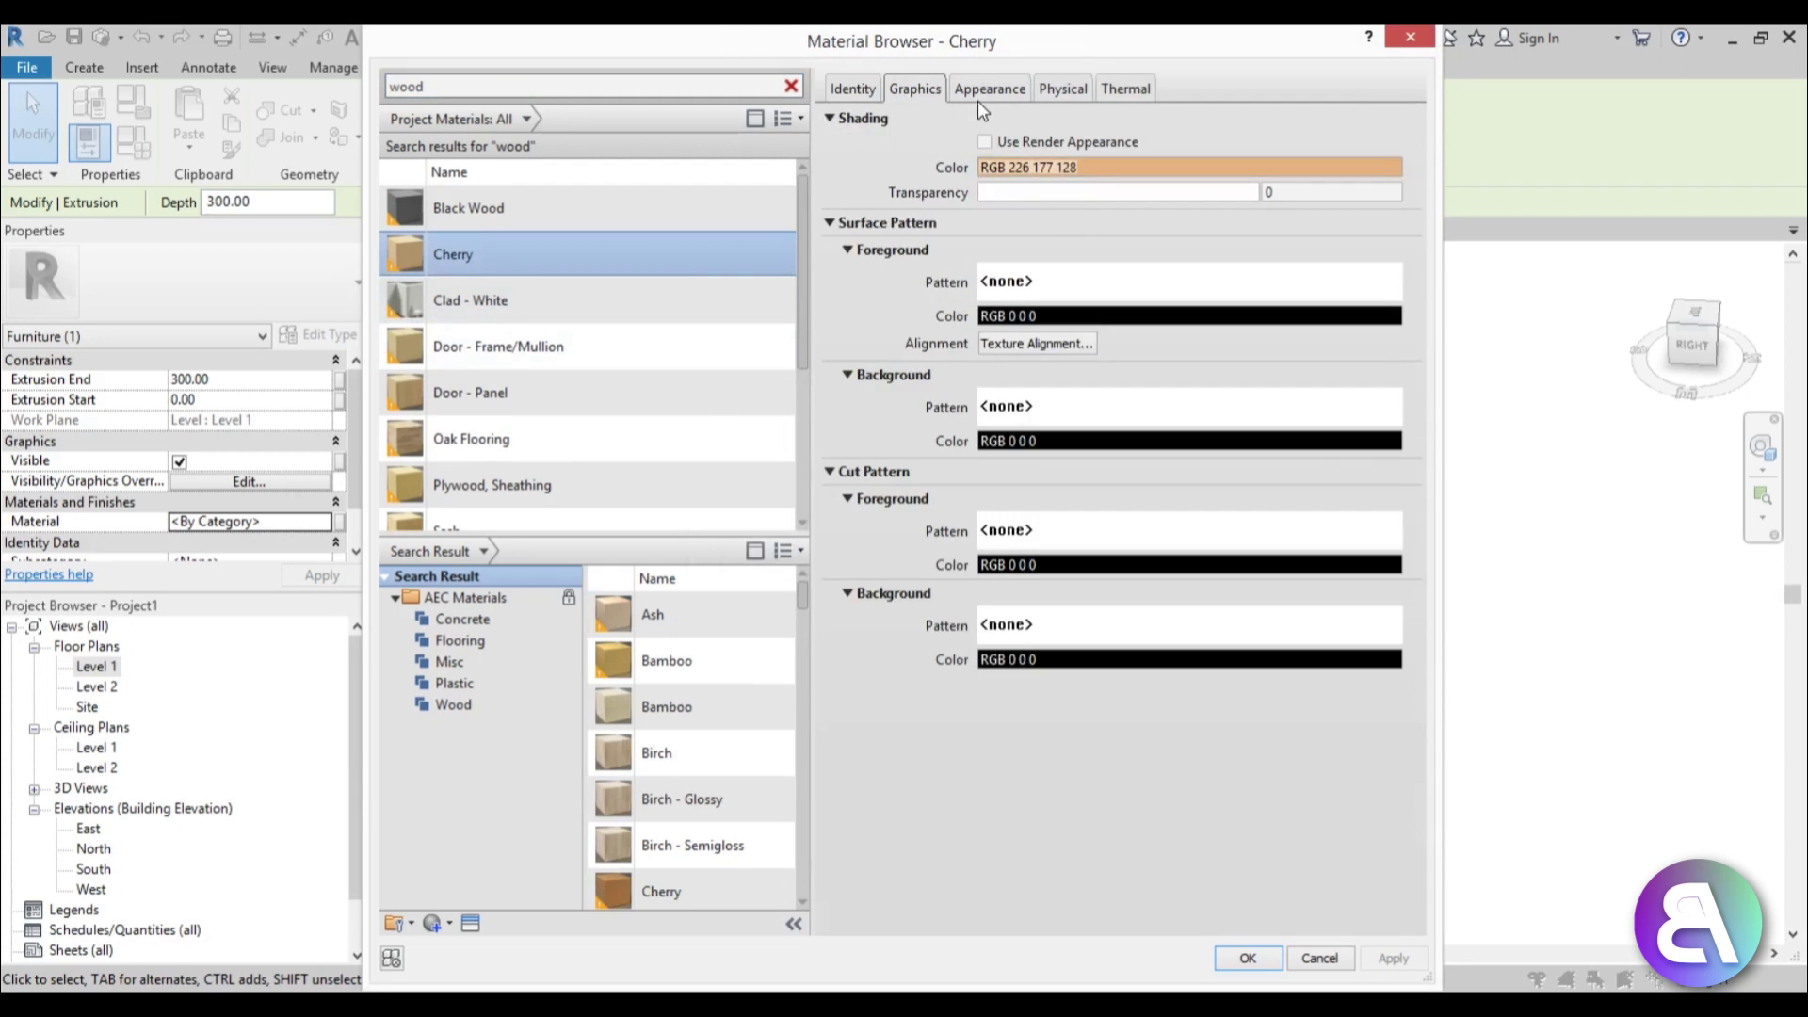
Give Cherry a black tint and Unfinished finish, and apply it to the wardrobe
{"action": "left_click", "coordinate": [989, 88]}
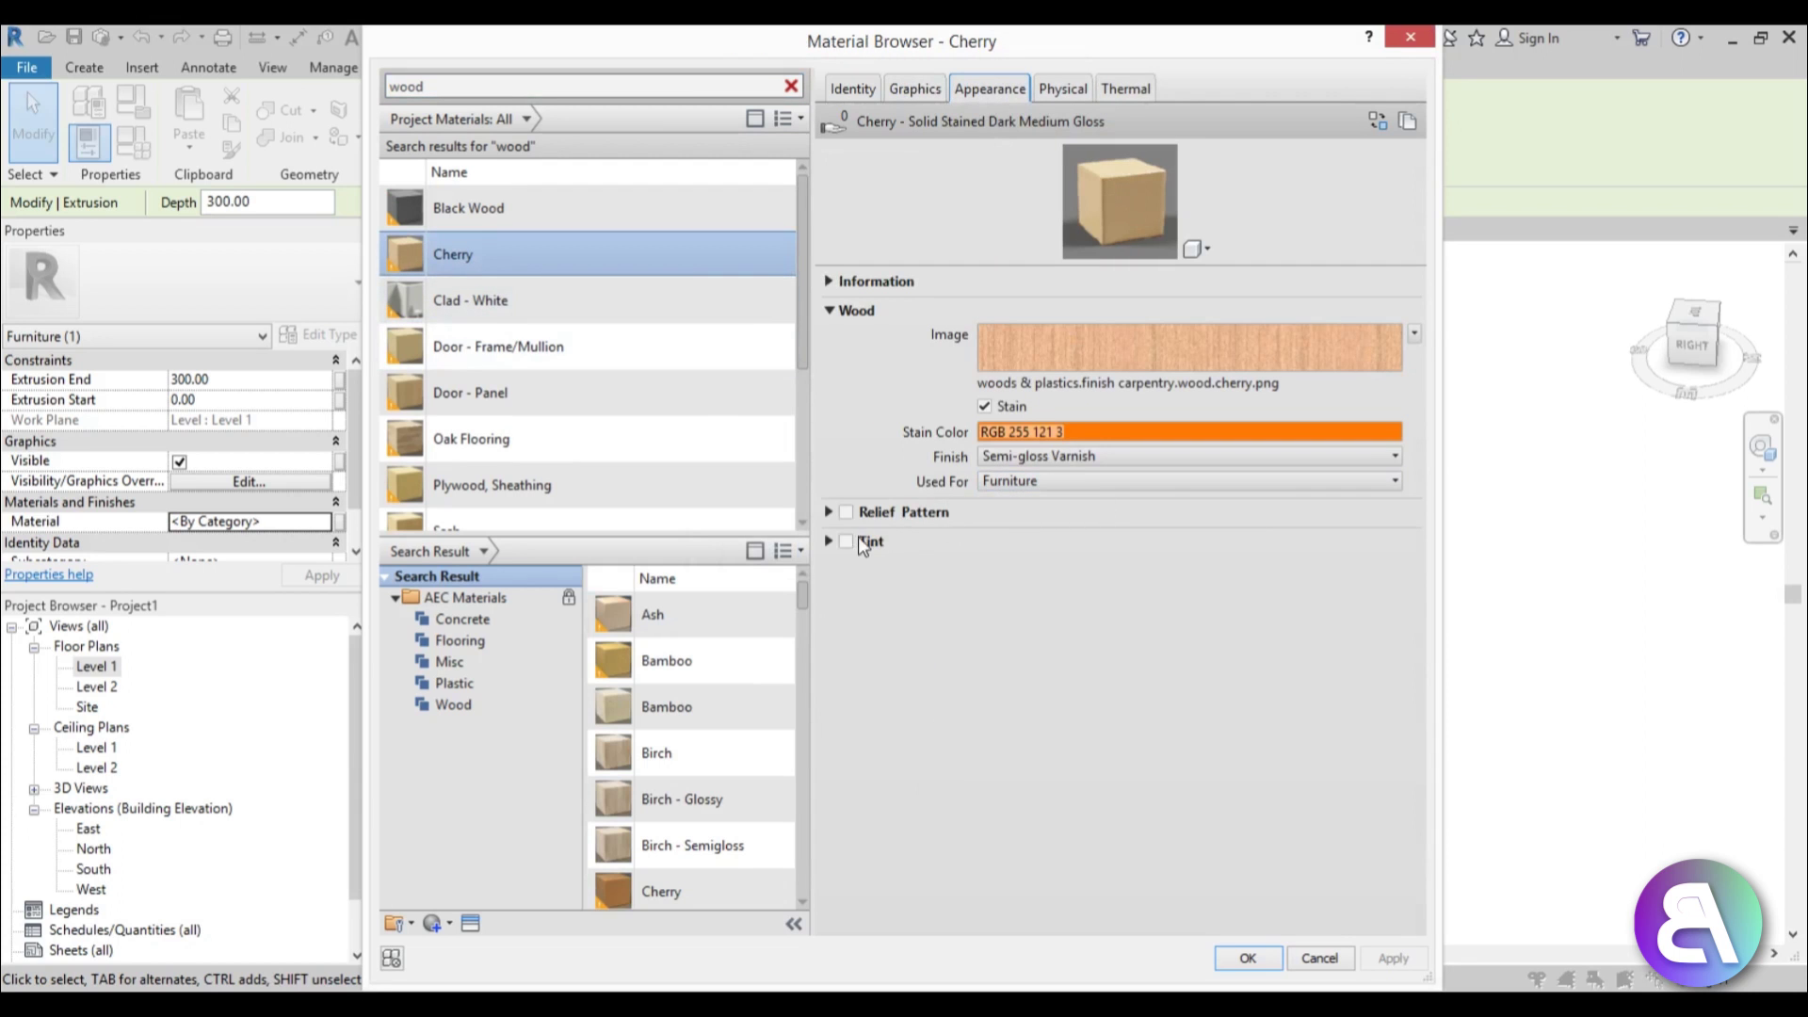
{"action": "left_click", "coordinate": [868, 547]}
{"action": "left_click", "coordinate": [1197, 563]}
{"action": "left_click_drag", "start_coordinate": [1164, 534], "coordinate": [1162, 556]}
{"action": "left_click", "coordinate": [994, 708]}
{"action": "left_click", "coordinate": [1259, 466]}
{"action": "left_click", "coordinate": [1207, 461]}
{"action": "left_click", "coordinate": [1201, 461]}
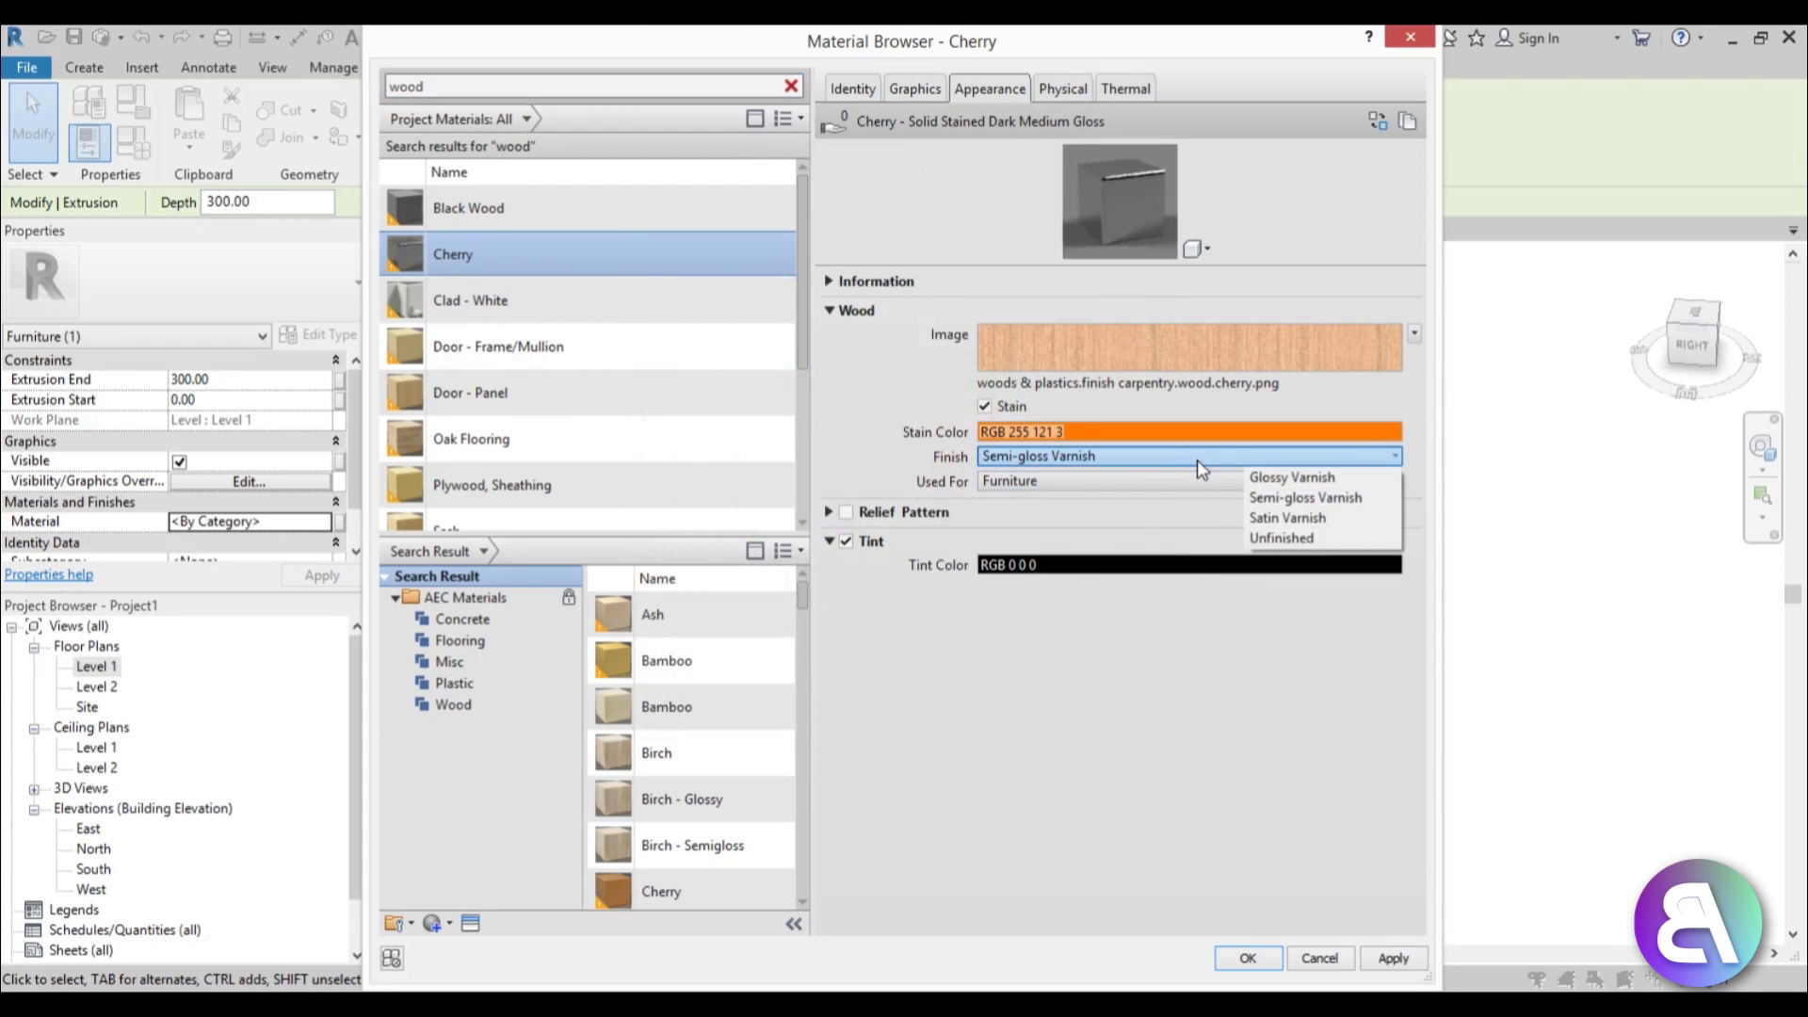
{"action": "left_click", "coordinate": [1288, 540]}
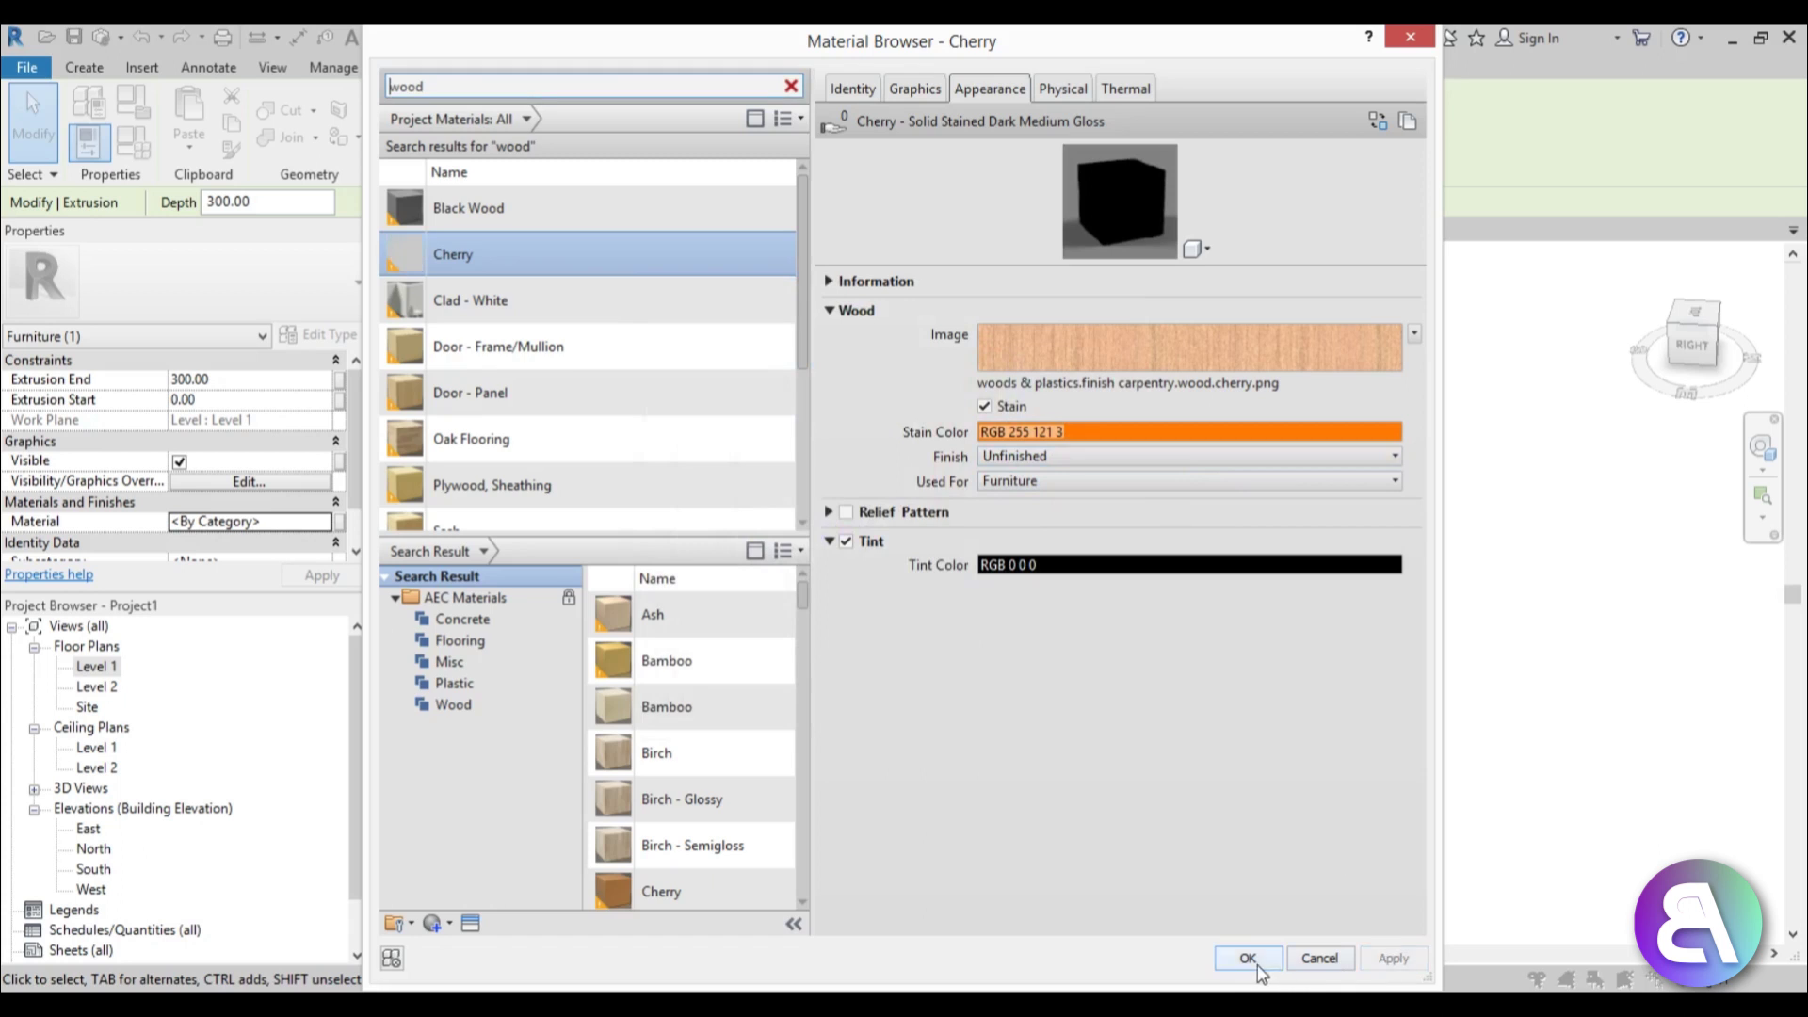
{"action": "left_click", "coordinate": [1248, 959]}
Clear the selection and select the bottom shelf extrusion
{"action": "key", "text": "Escape"}
{"action": "left_click", "coordinate": [729, 712]}
{"action": "key", "text": "Escape"}
{"action": "left_click", "coordinate": [723, 693]}
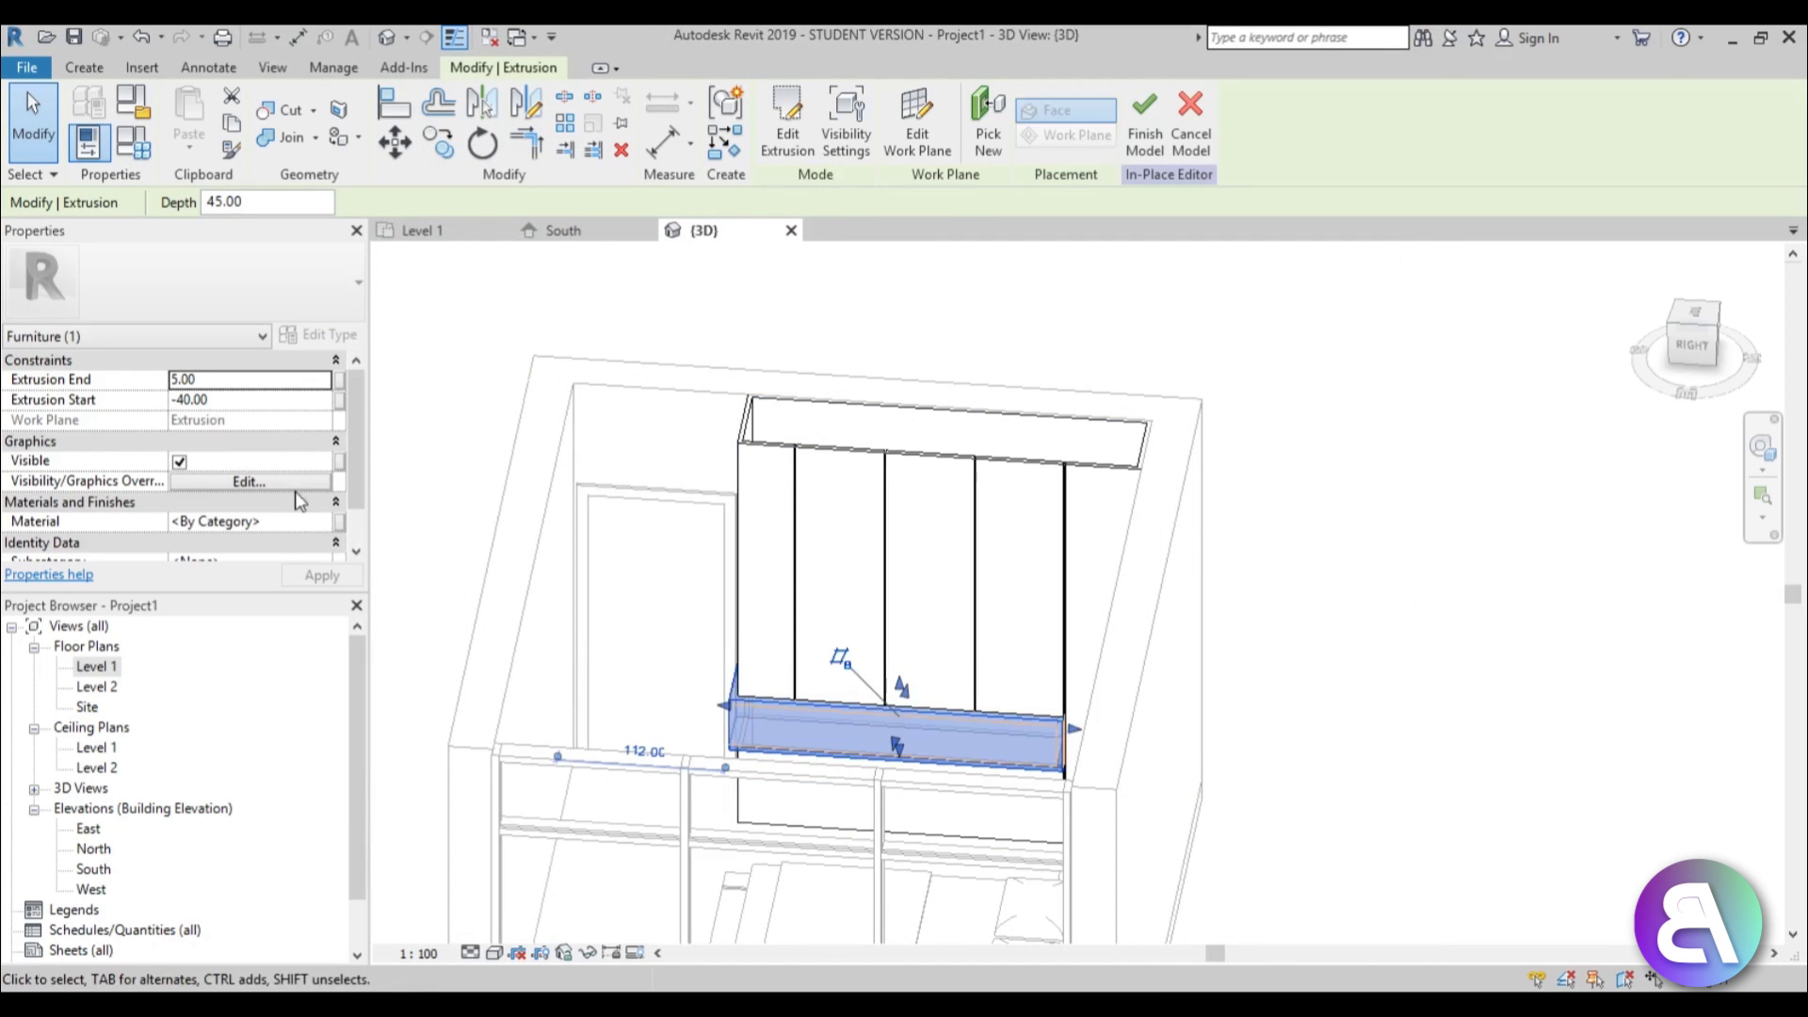
Search 'wood' in the material browser and assign Birch to the bottom shelf
{"action": "left_click", "coordinate": [282, 522]}
{"action": "left_click", "coordinate": [326, 522]}
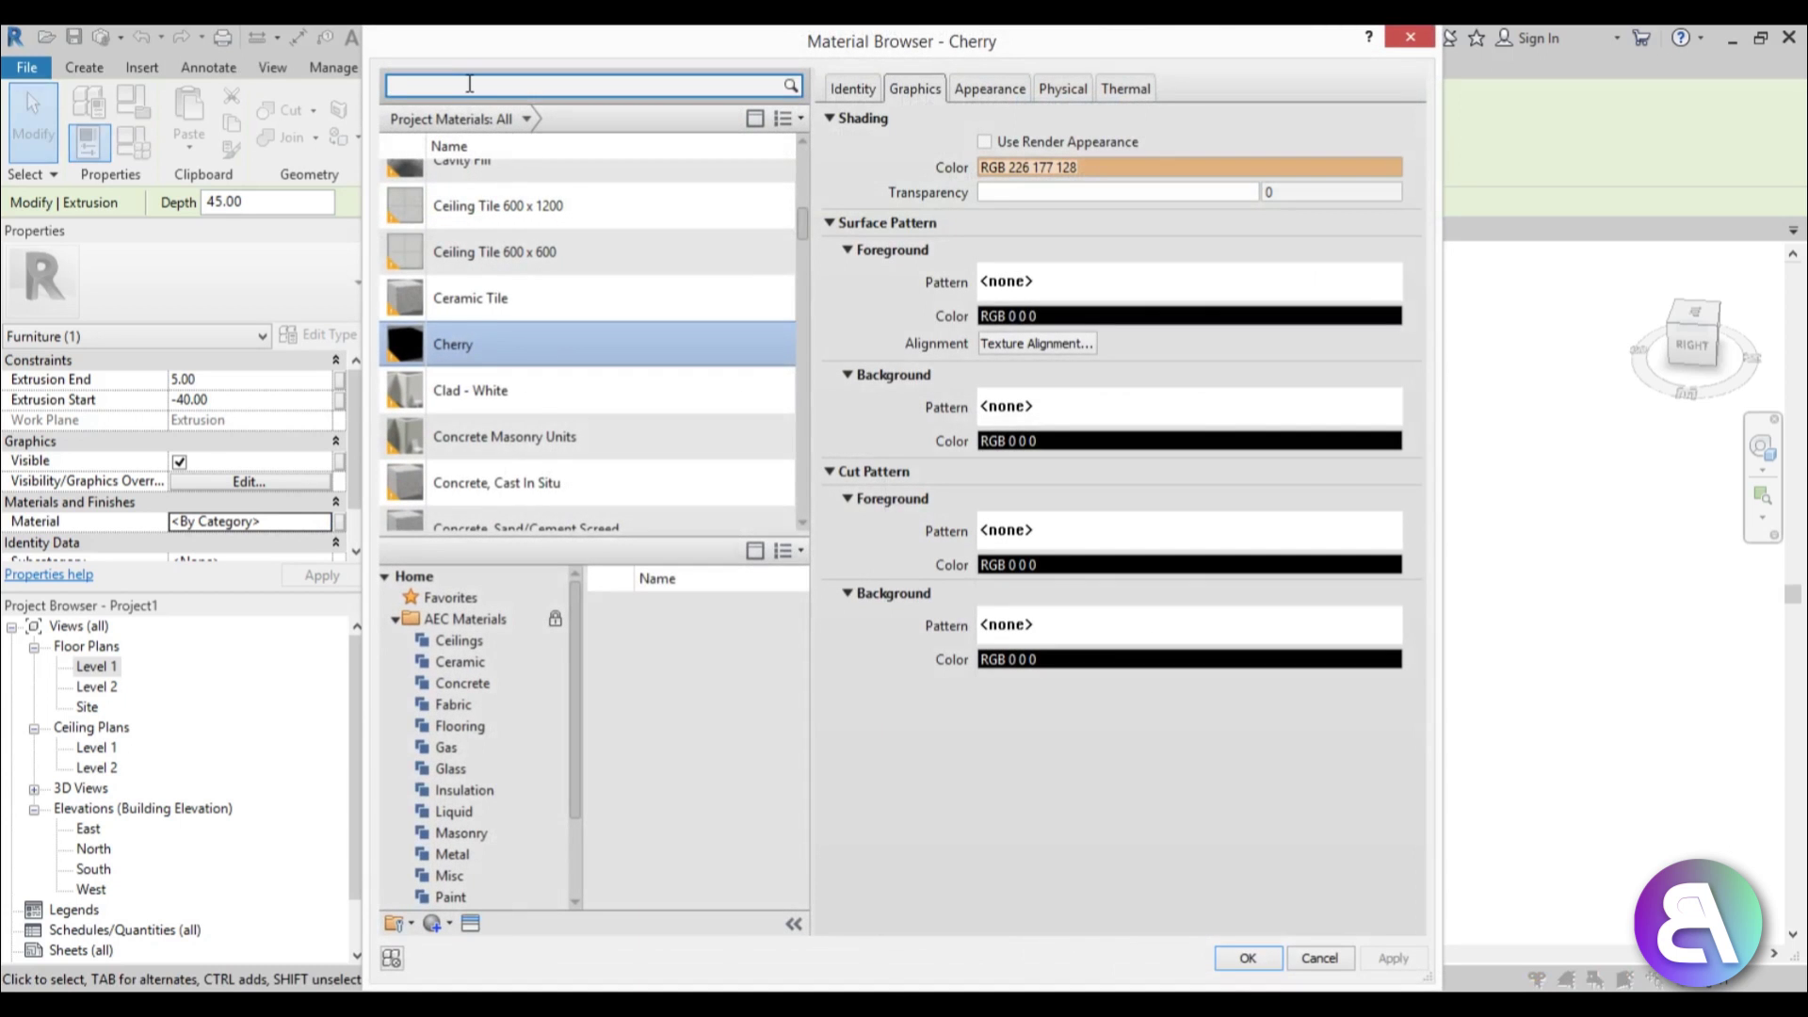
{"action": "type", "text": "wood"}
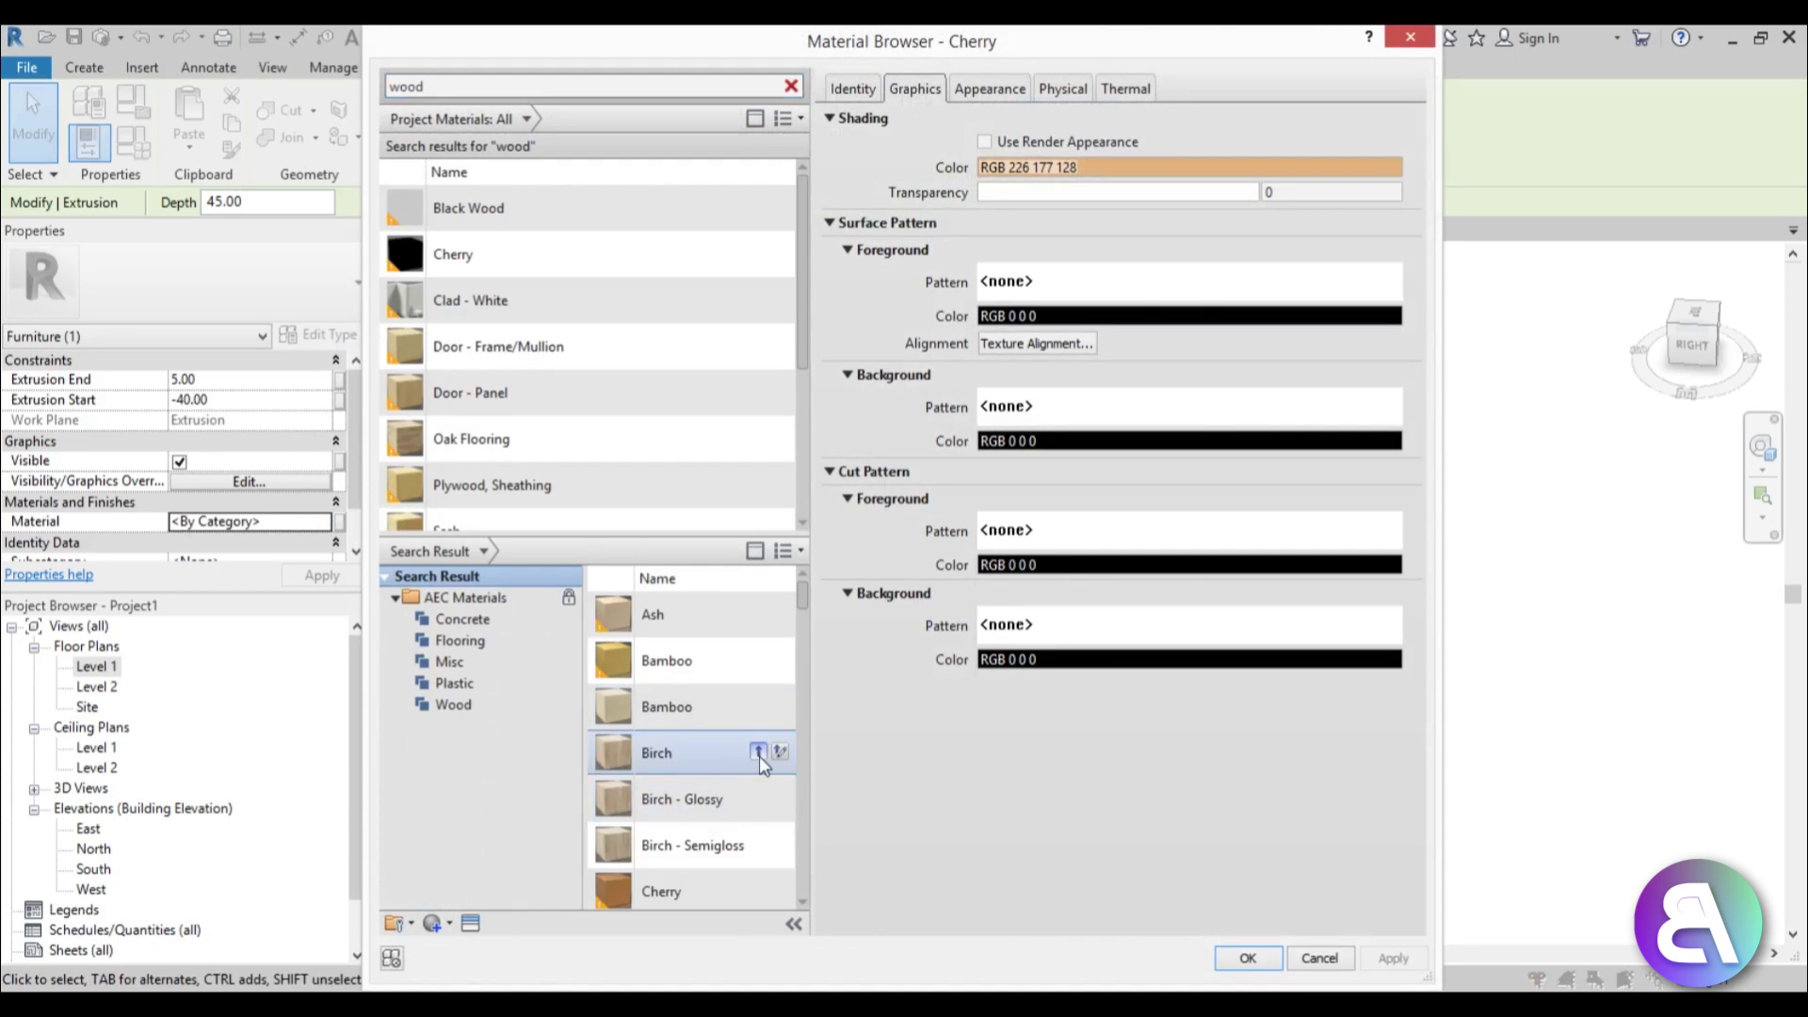
{"action": "left_click", "coordinate": [759, 752]}
{"action": "left_click", "coordinate": [1248, 958]}
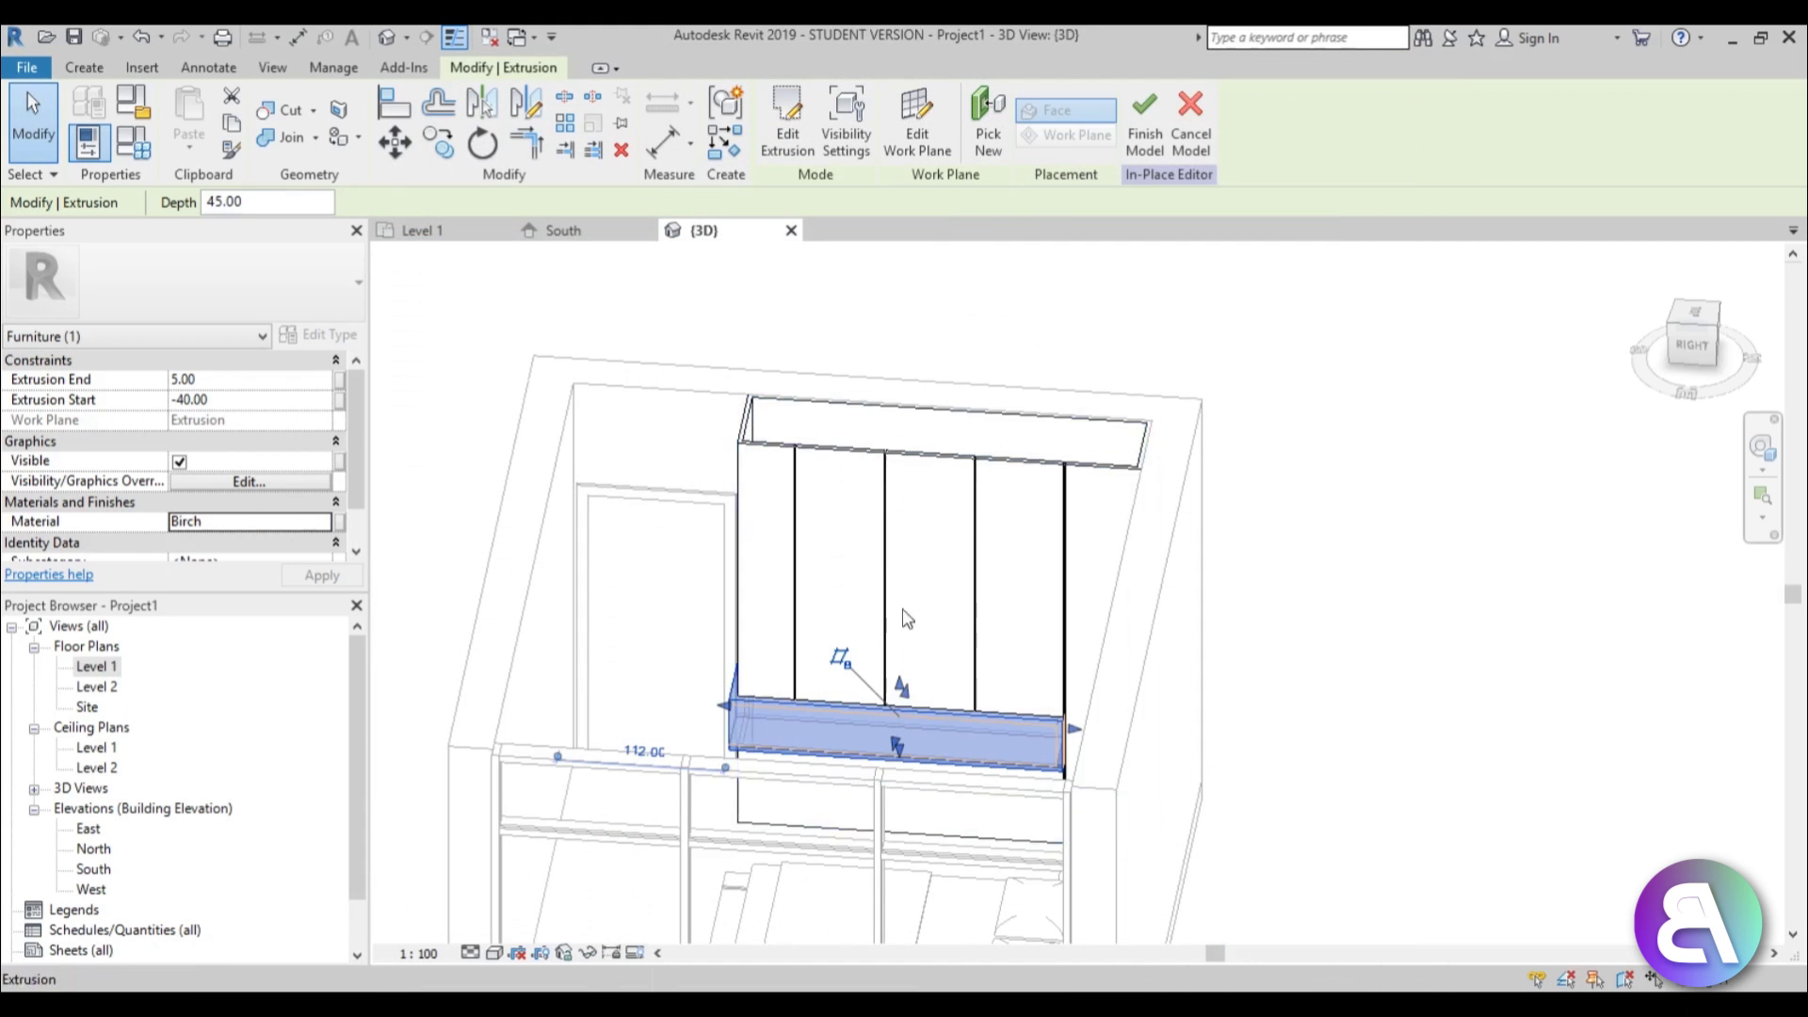
{"action": "key", "text": "Escape"}
{"action": "middle_click_drag", "start_coordinate": [698, 489], "coordinate": [541, 751], "text": "shift"}
{"action": "scroll", "coordinate": [697, 408], "scroll_direction": "up", "scroll_amount": 3}
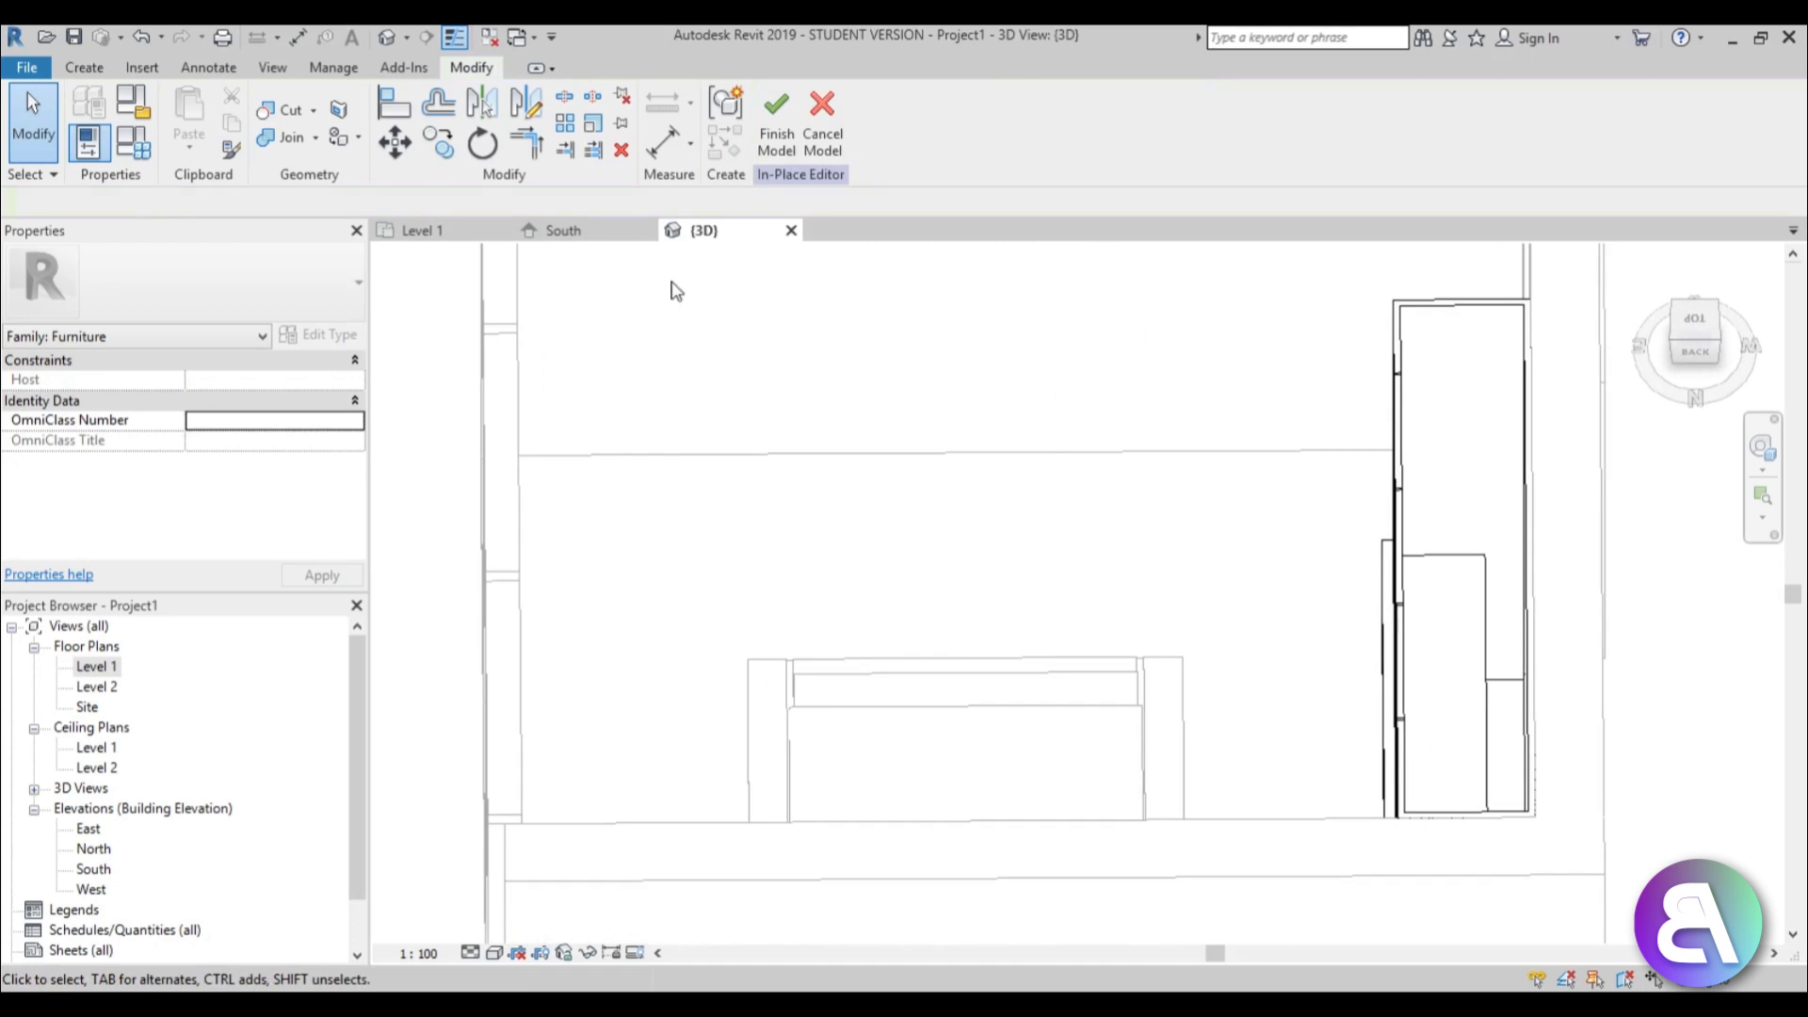
Start a new solid extrusion with the room's wall picked as its work plane
{"action": "left_click", "coordinate": [84, 67]}
{"action": "left_click", "coordinate": [193, 111]}
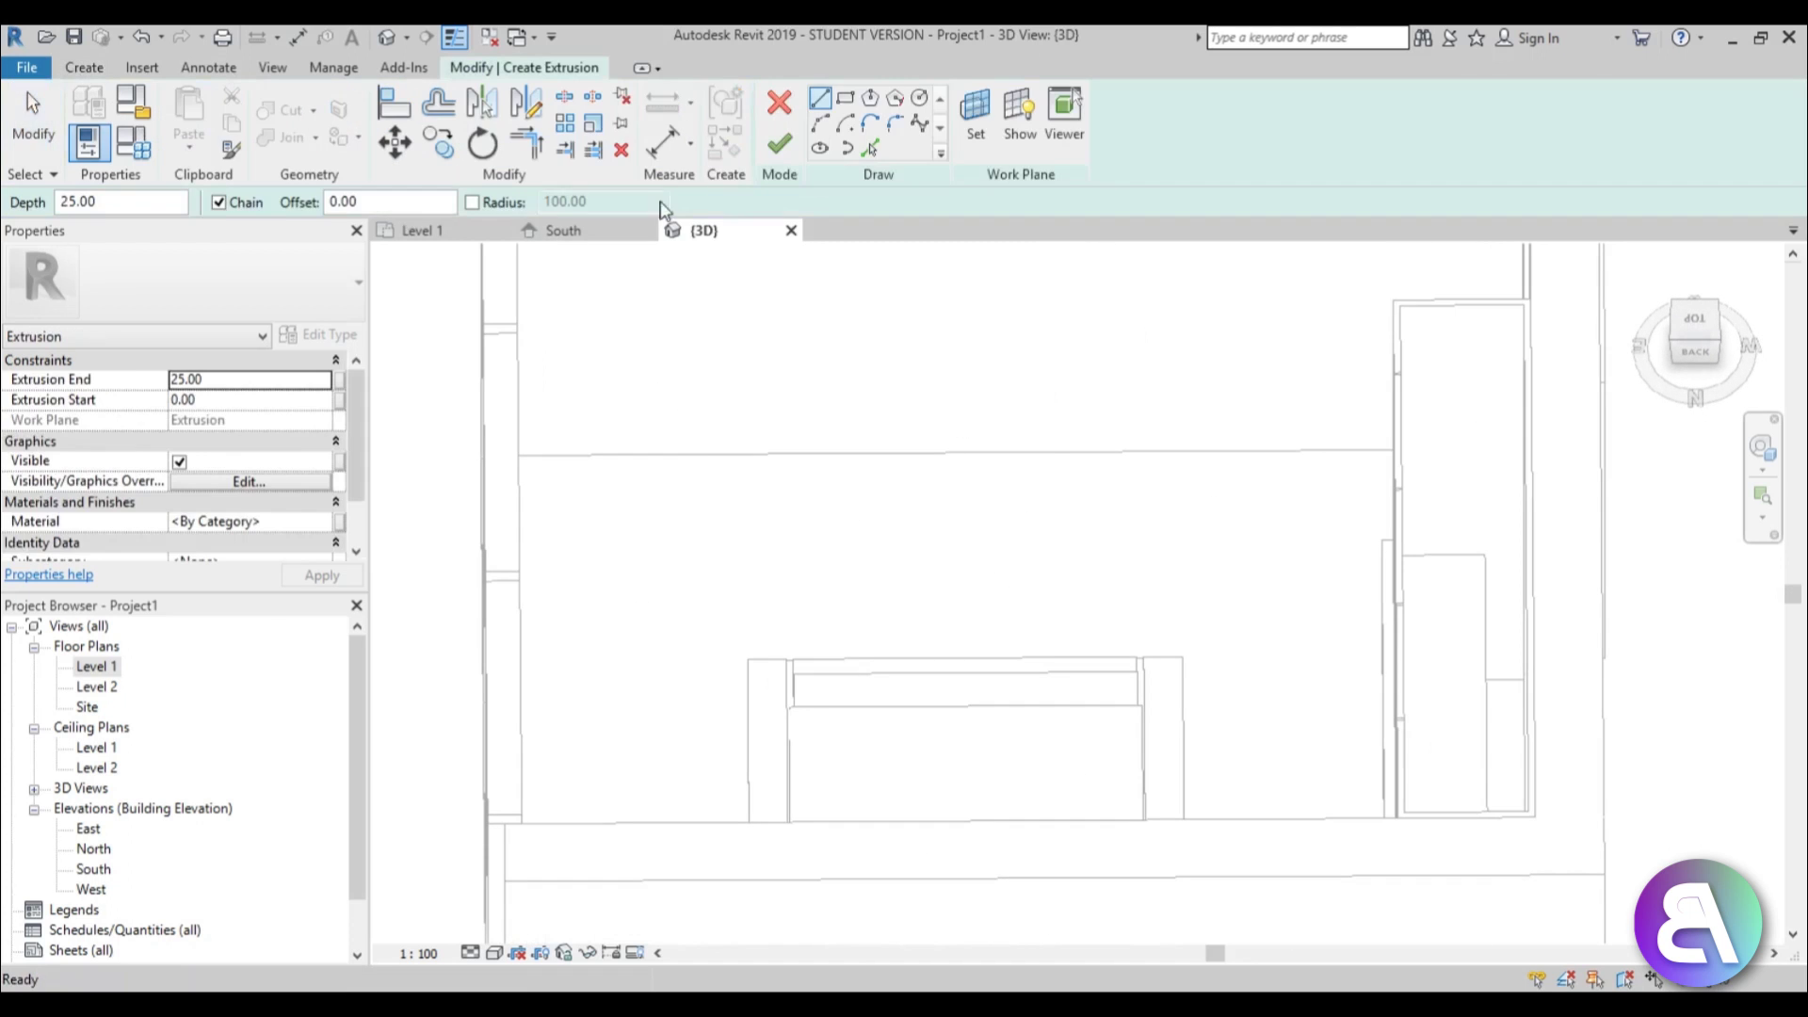
{"action": "middle_click_drag", "start_coordinate": [812, 590], "coordinate": [820, 489], "text": "shift"}
{"action": "left_click", "coordinate": [976, 117]}
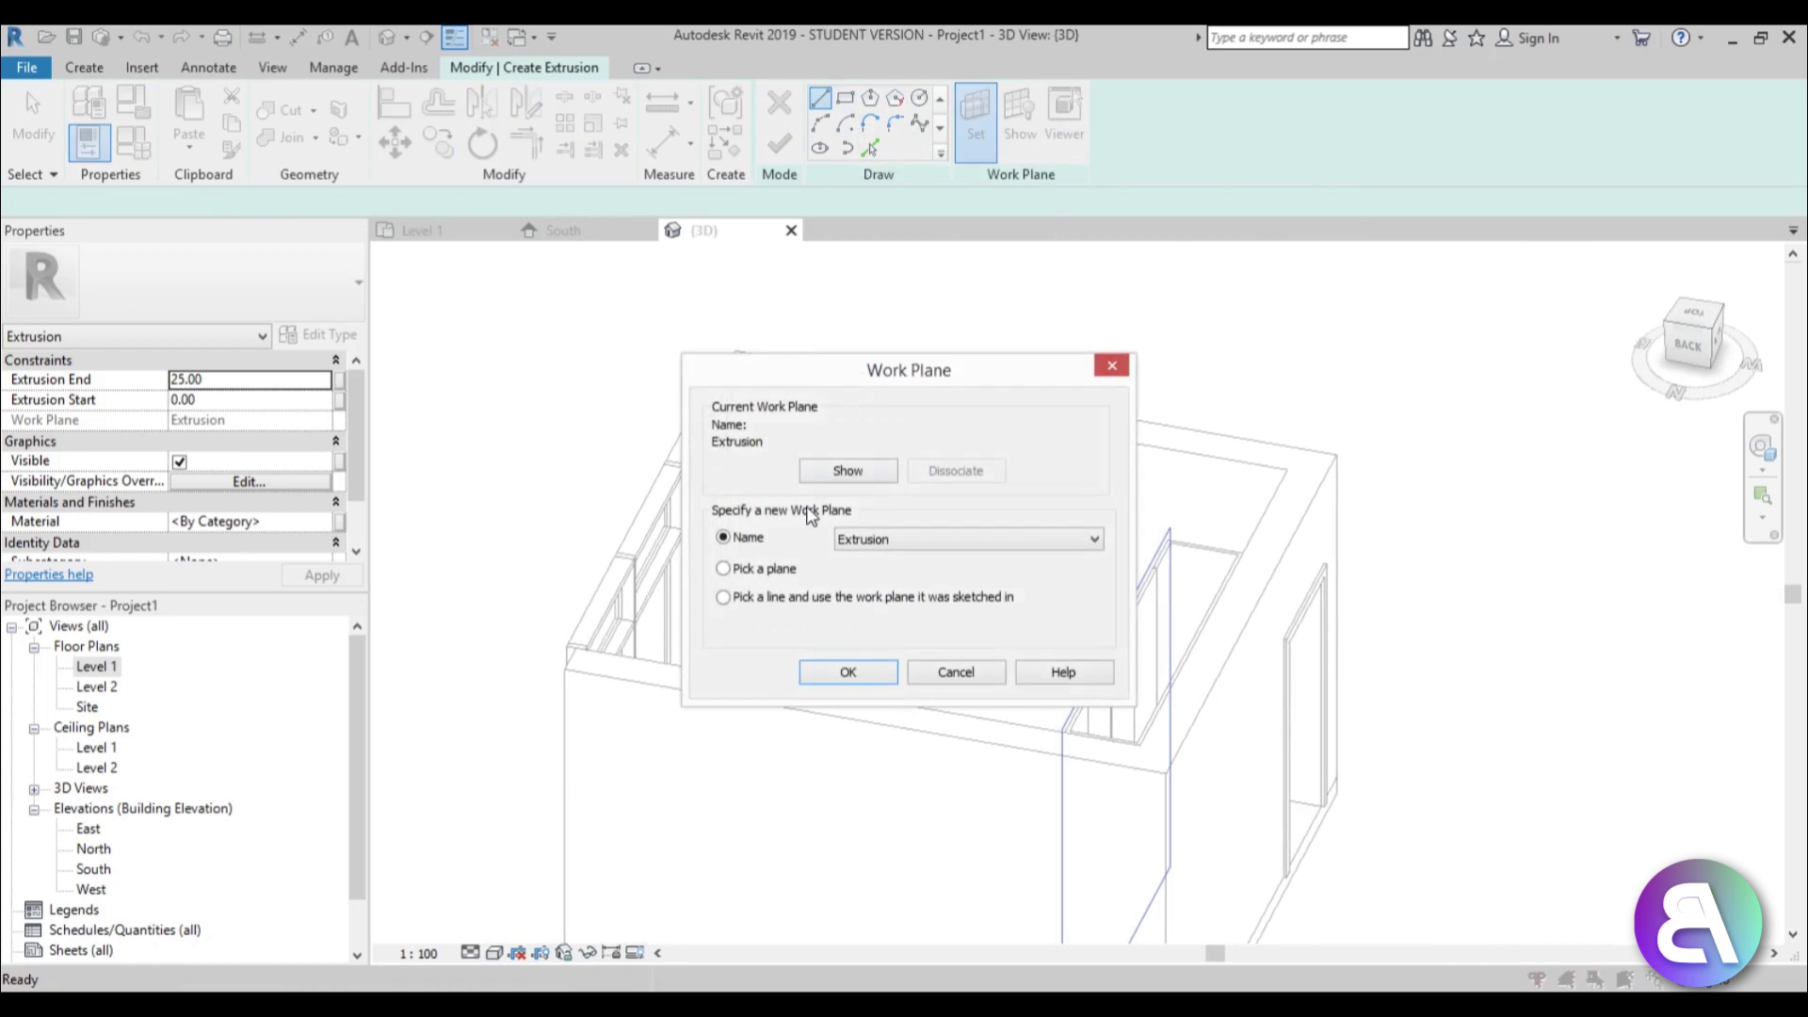
{"action": "left_click", "coordinate": [843, 671]}
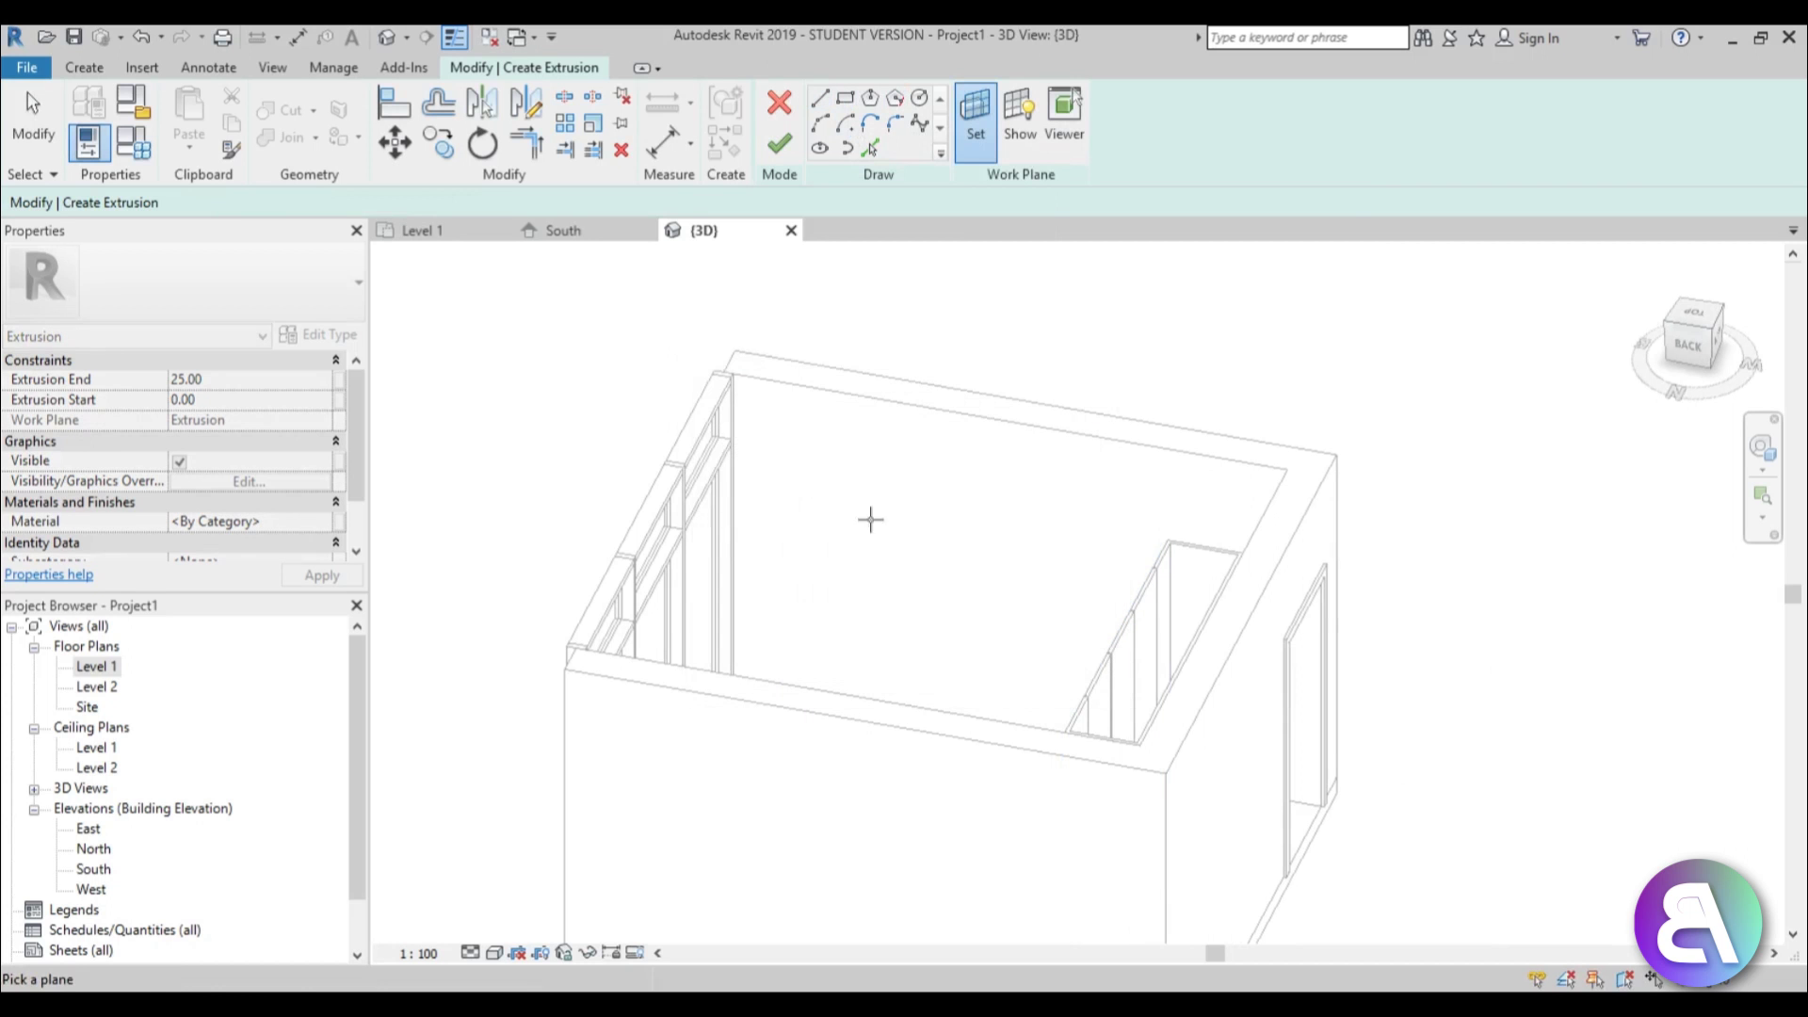
{"action": "left_click", "coordinate": [868, 399]}
Draw a rectangle on the wall and stretch its left edge to 290 long
{"action": "middle_click_drag", "start_coordinate": [865, 518], "coordinate": [878, 612], "text": "shift"}
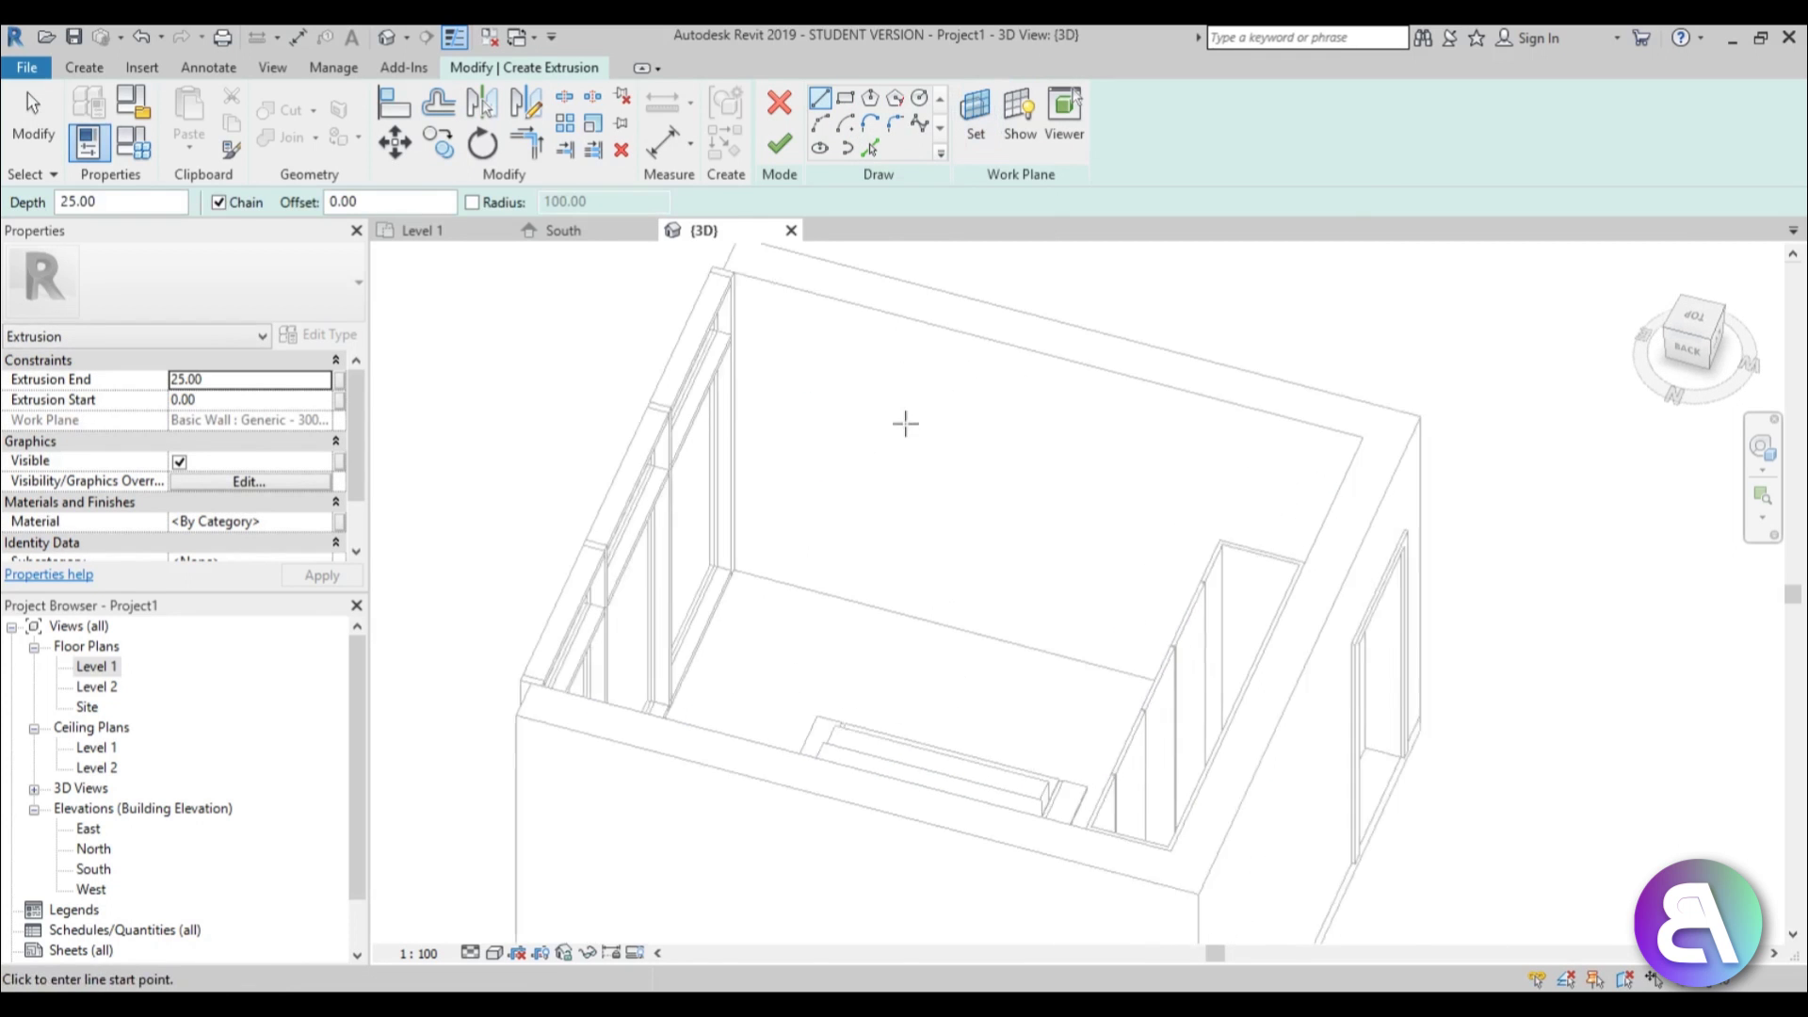
{"action": "scroll", "coordinate": [906, 471], "scroll_direction": "up", "scroll_amount": 1}
{"action": "left_click", "coordinate": [758, 582]}
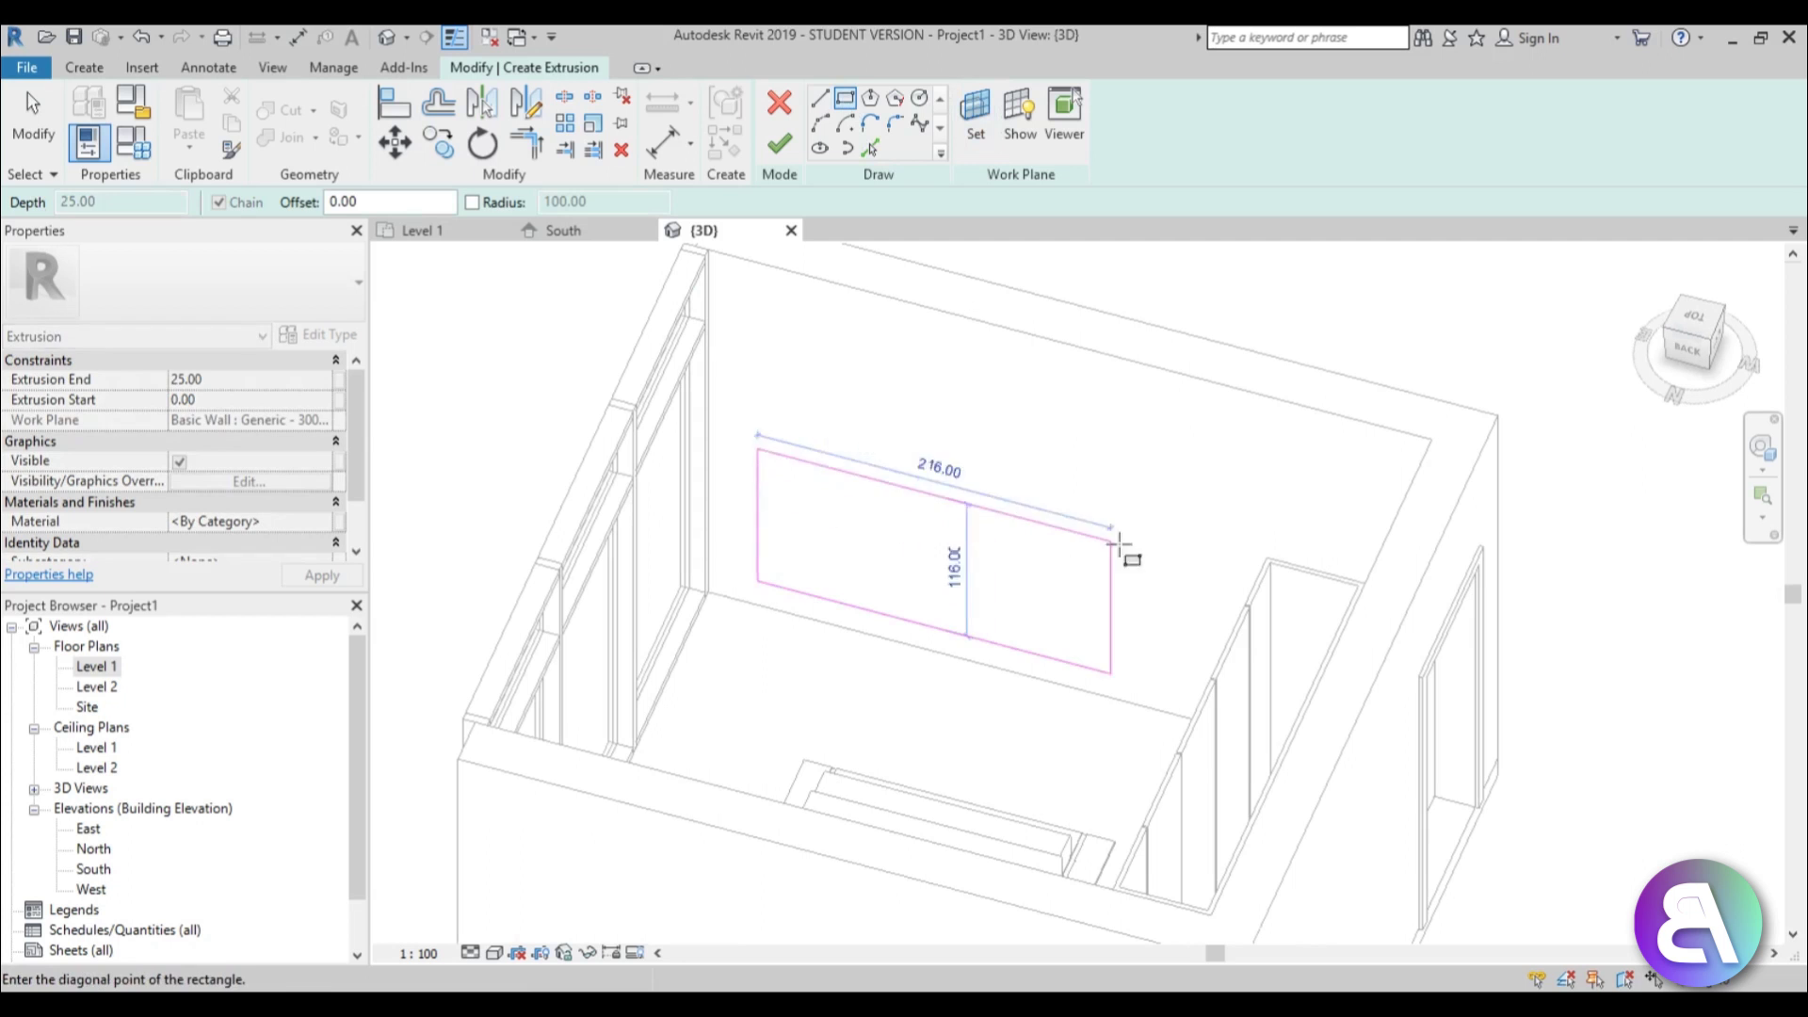
{"action": "left_click", "coordinate": [1196, 638]}
{"action": "scroll", "coordinate": [808, 565], "scroll_direction": "down", "scroll_amount": 3}
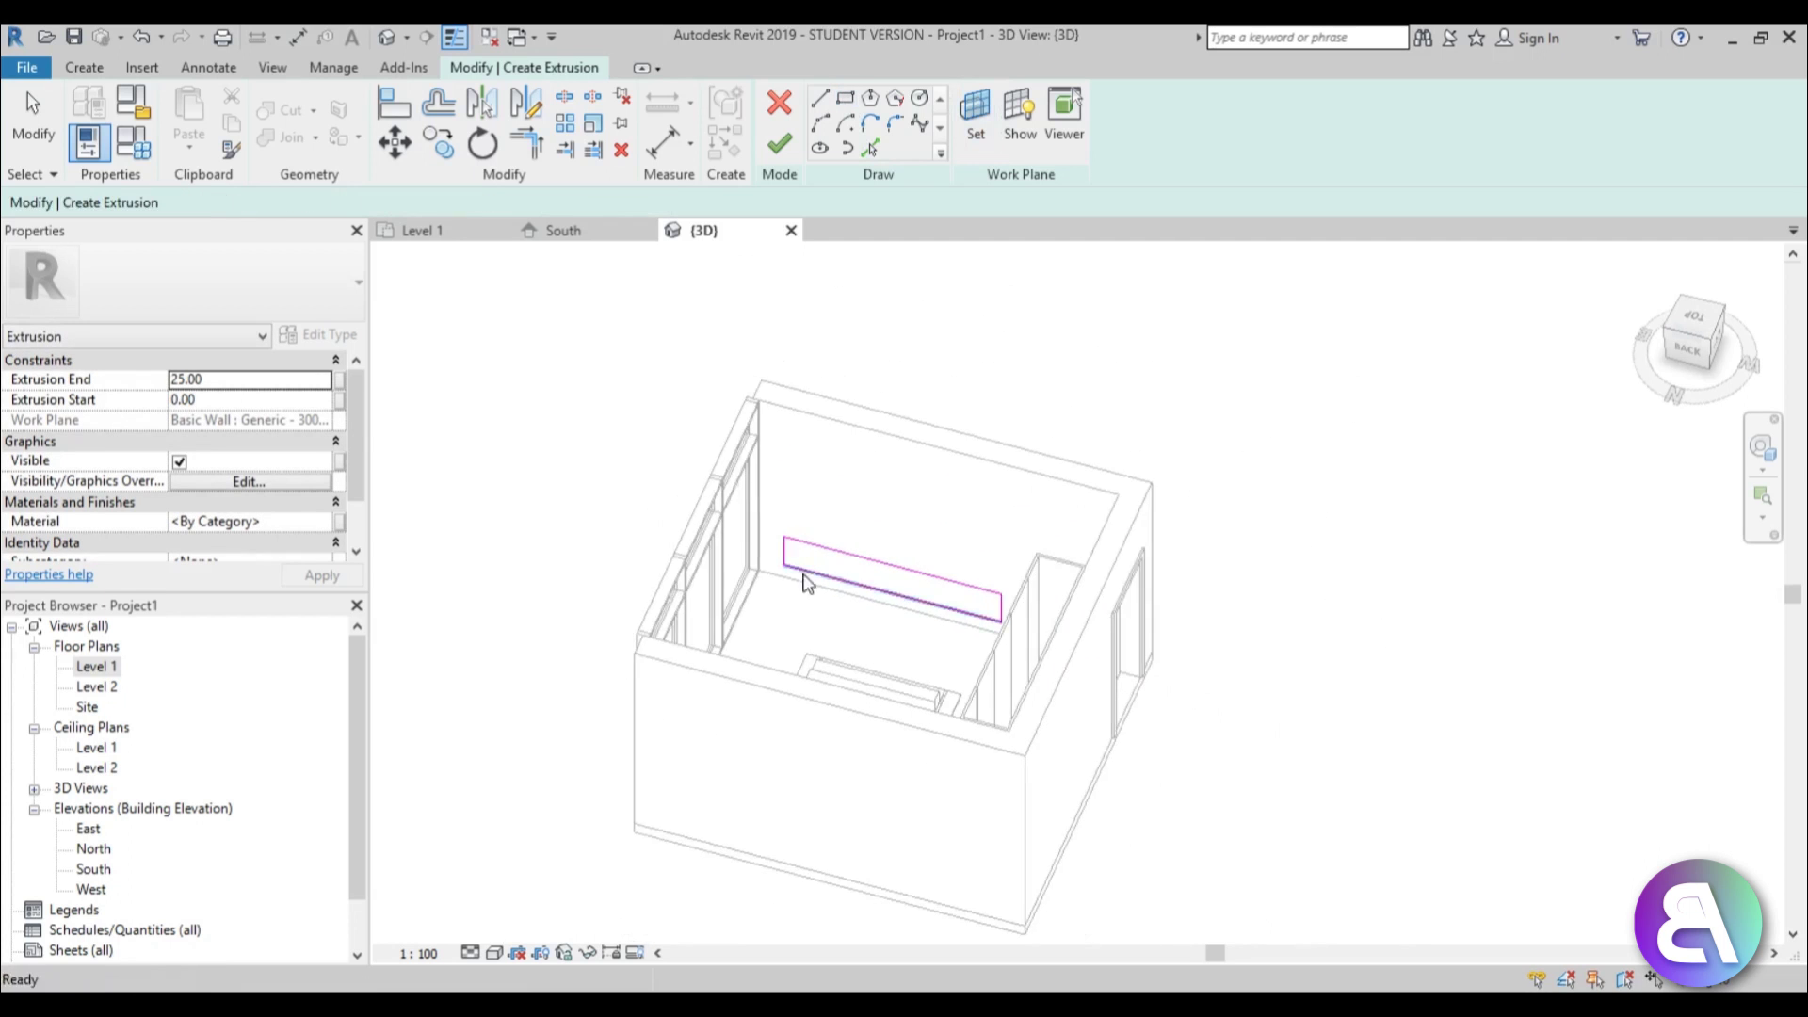
{"action": "key", "text": "Escape"}
{"action": "scroll", "coordinate": [712, 558], "scroll_direction": "up", "scroll_amount": 5}
{"action": "left_click_drag", "start_coordinate": [749, 562], "coordinate": [684, 550]}
{"action": "scroll", "coordinate": [725, 565], "scroll_direction": "down", "scroll_amount": 3}
{"action": "middle_click_drag", "start_coordinate": [768, 579], "coordinate": [813, 627], "text": "shift"}
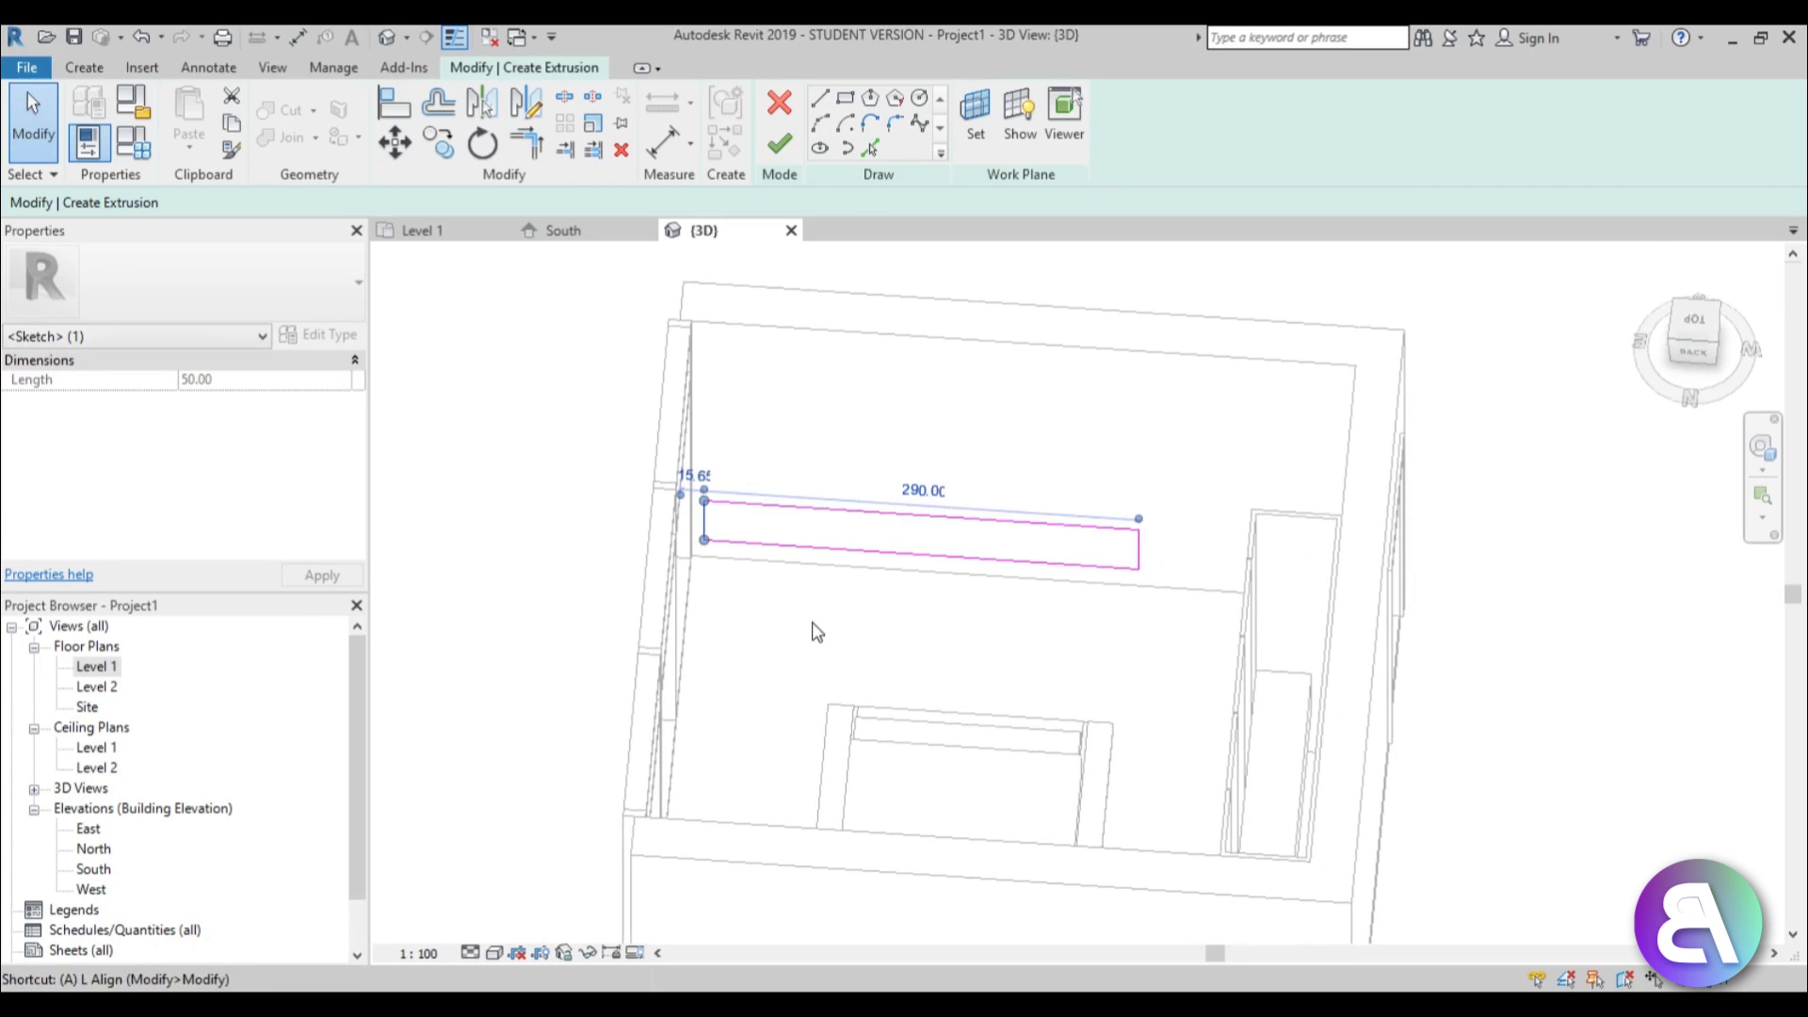
Set the sketch's lower line 30 from the wall edge
{"action": "key", "text": "a"}
{"action": "key", "text": "l"}
{"action": "scroll", "coordinate": [1077, 706], "scroll_direction": "up", "scroll_amount": 4}
{"action": "key", "text": "Escape"}
{"action": "scroll", "coordinate": [1196, 452], "scroll_direction": "down", "scroll_amount": 4}
{"action": "key", "text": "Escape"}
{"action": "middle_click_drag", "start_coordinate": [1111, 525], "coordinate": [1011, 419], "text": "shift"}
{"action": "scroll", "coordinate": [928, 504], "scroll_direction": "up", "scroll_amount": 2}
{"action": "left_click", "coordinate": [929, 505]}
{"action": "mouse_move", "coordinate": [942, 529]}
{"action": "middle_mouse_down", "text": "shift"}
{"action": "mouse_move", "coordinate": [938, 634]}
{"action": "mouse_move", "coordinate": [893, 523]}
{"action": "middle_mouse_up", "text": "shift"}
{"action": "scroll", "coordinate": [877, 474], "scroll_direction": "up", "scroll_amount": 3}
{"action": "left_click_drag", "start_coordinate": [859, 491], "coordinate": [871, 483]}
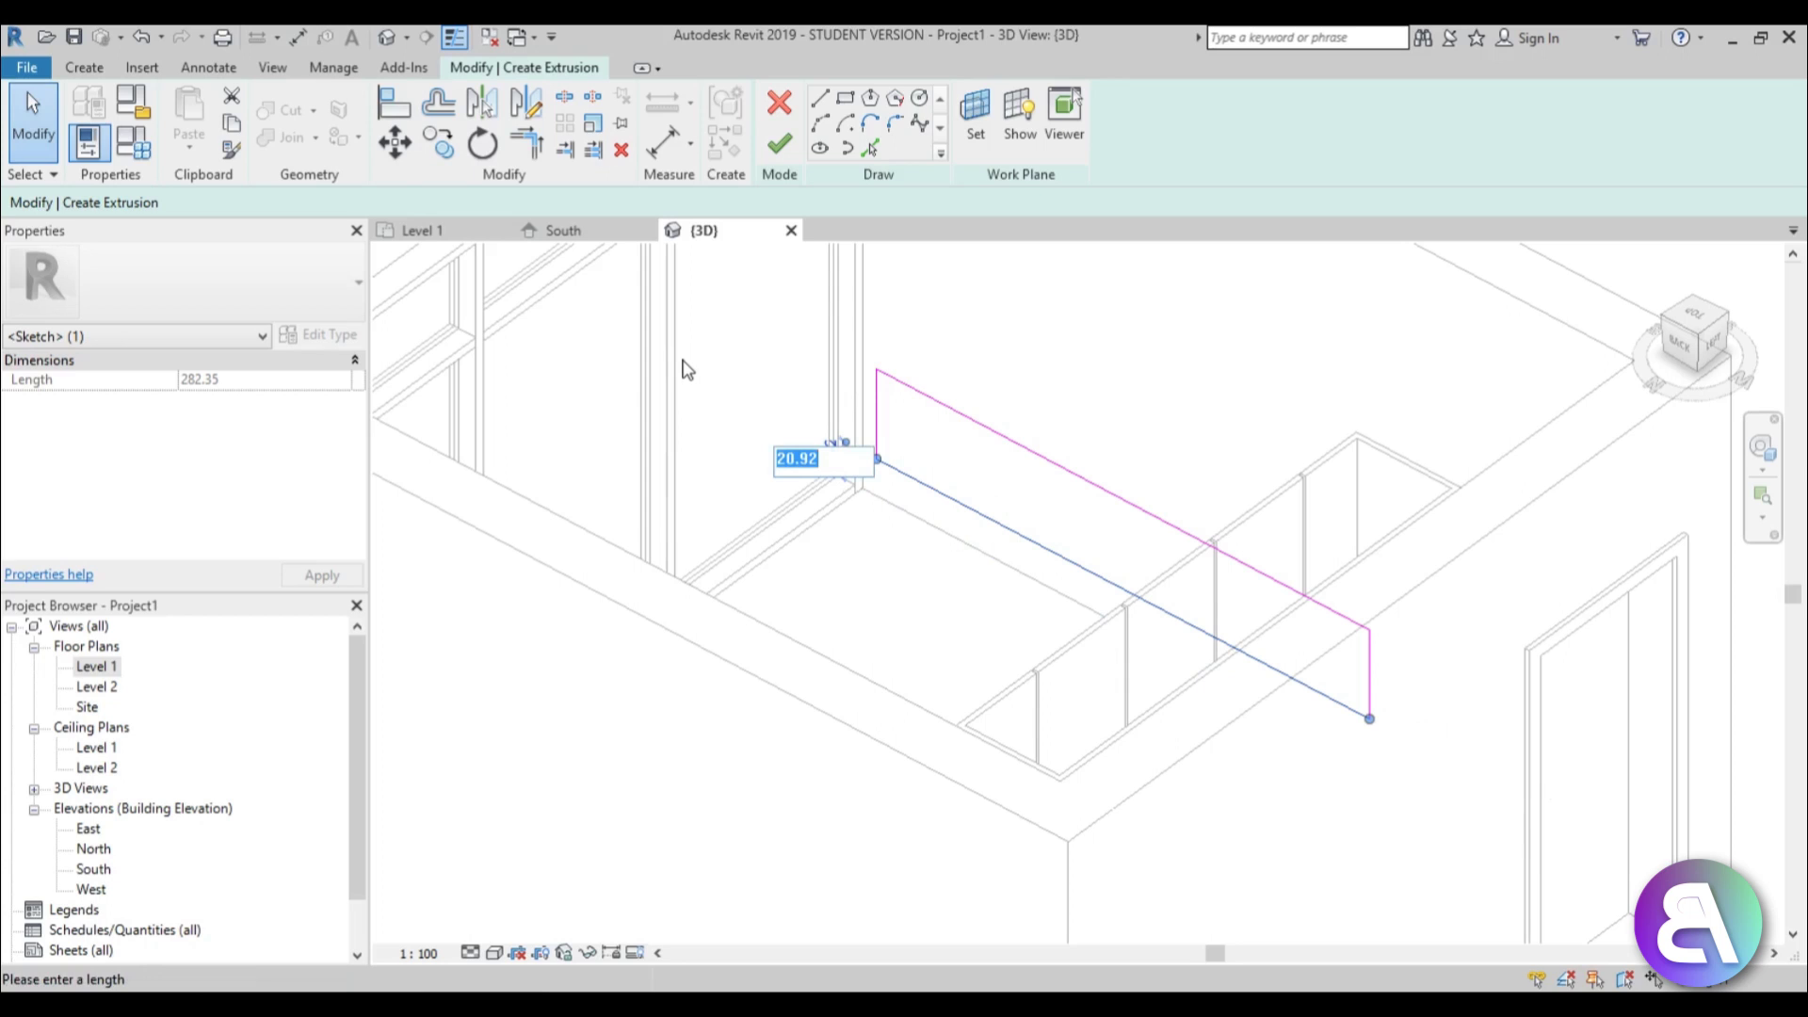
{"action": "type", "text": "30"}
{"action": "key", "text": "Return"}
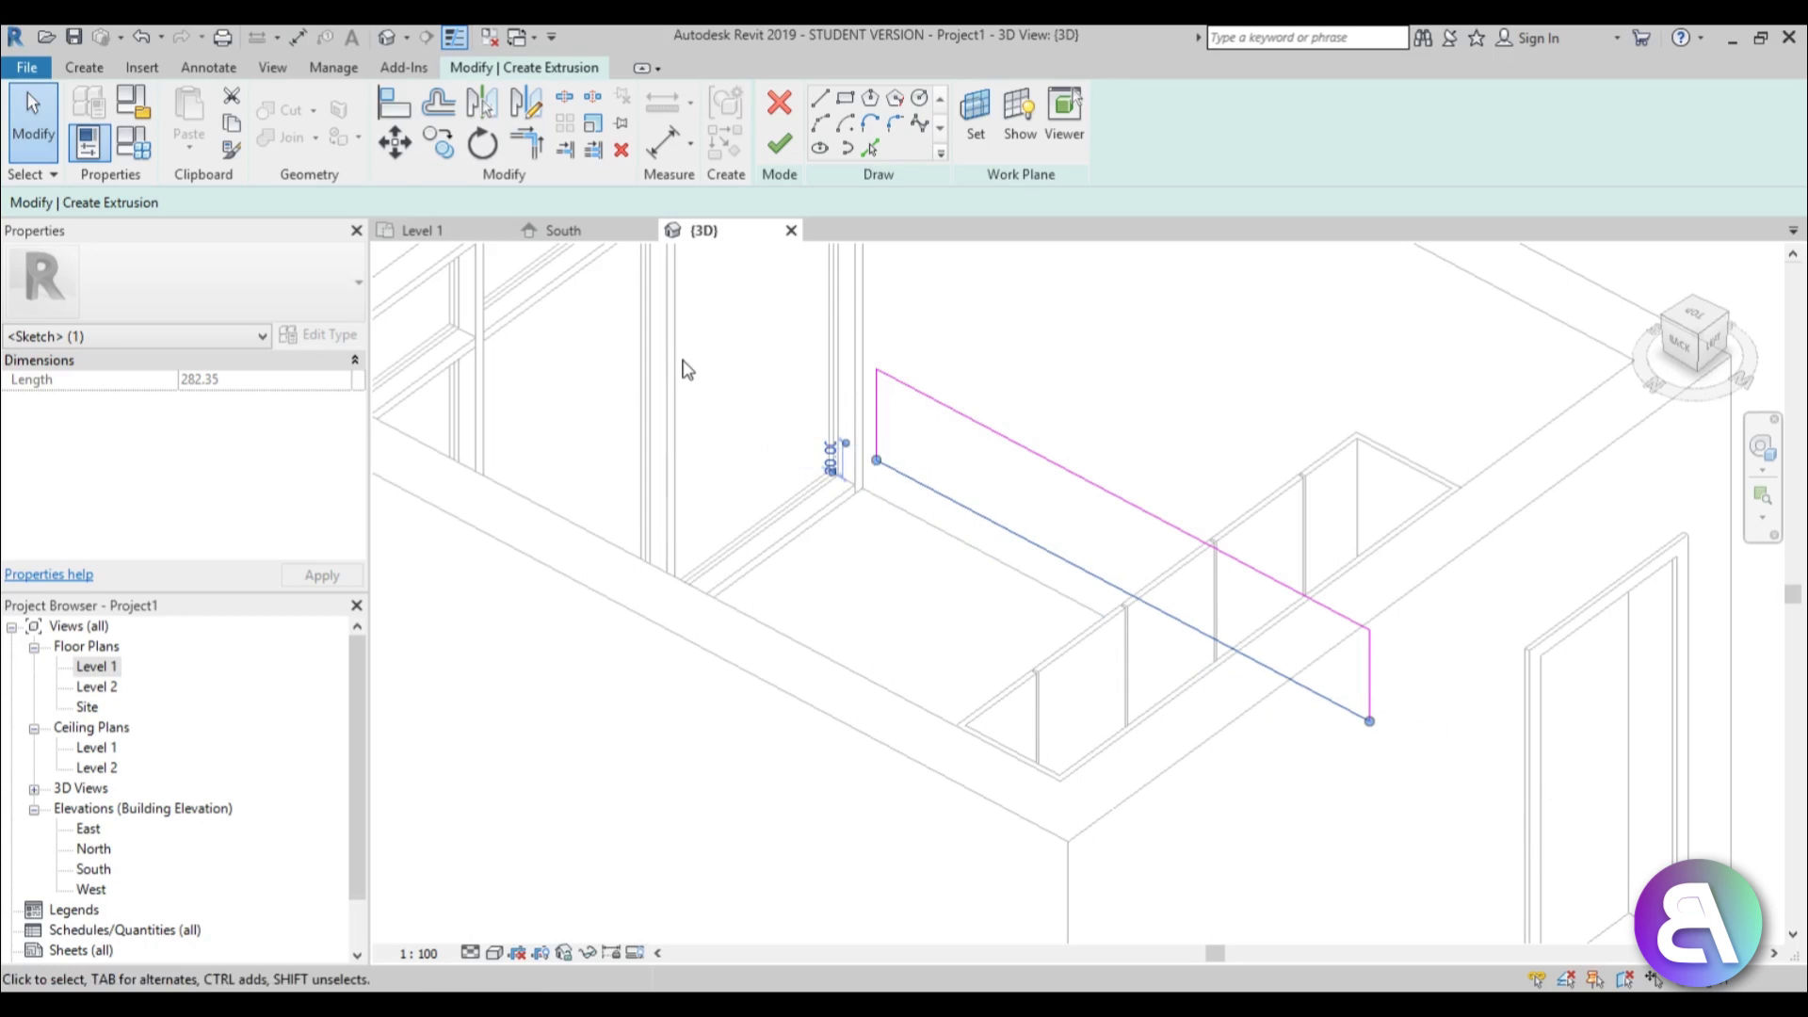
Set the upper sketch line's offset to 40
{"action": "left_click", "coordinate": [936, 401]}
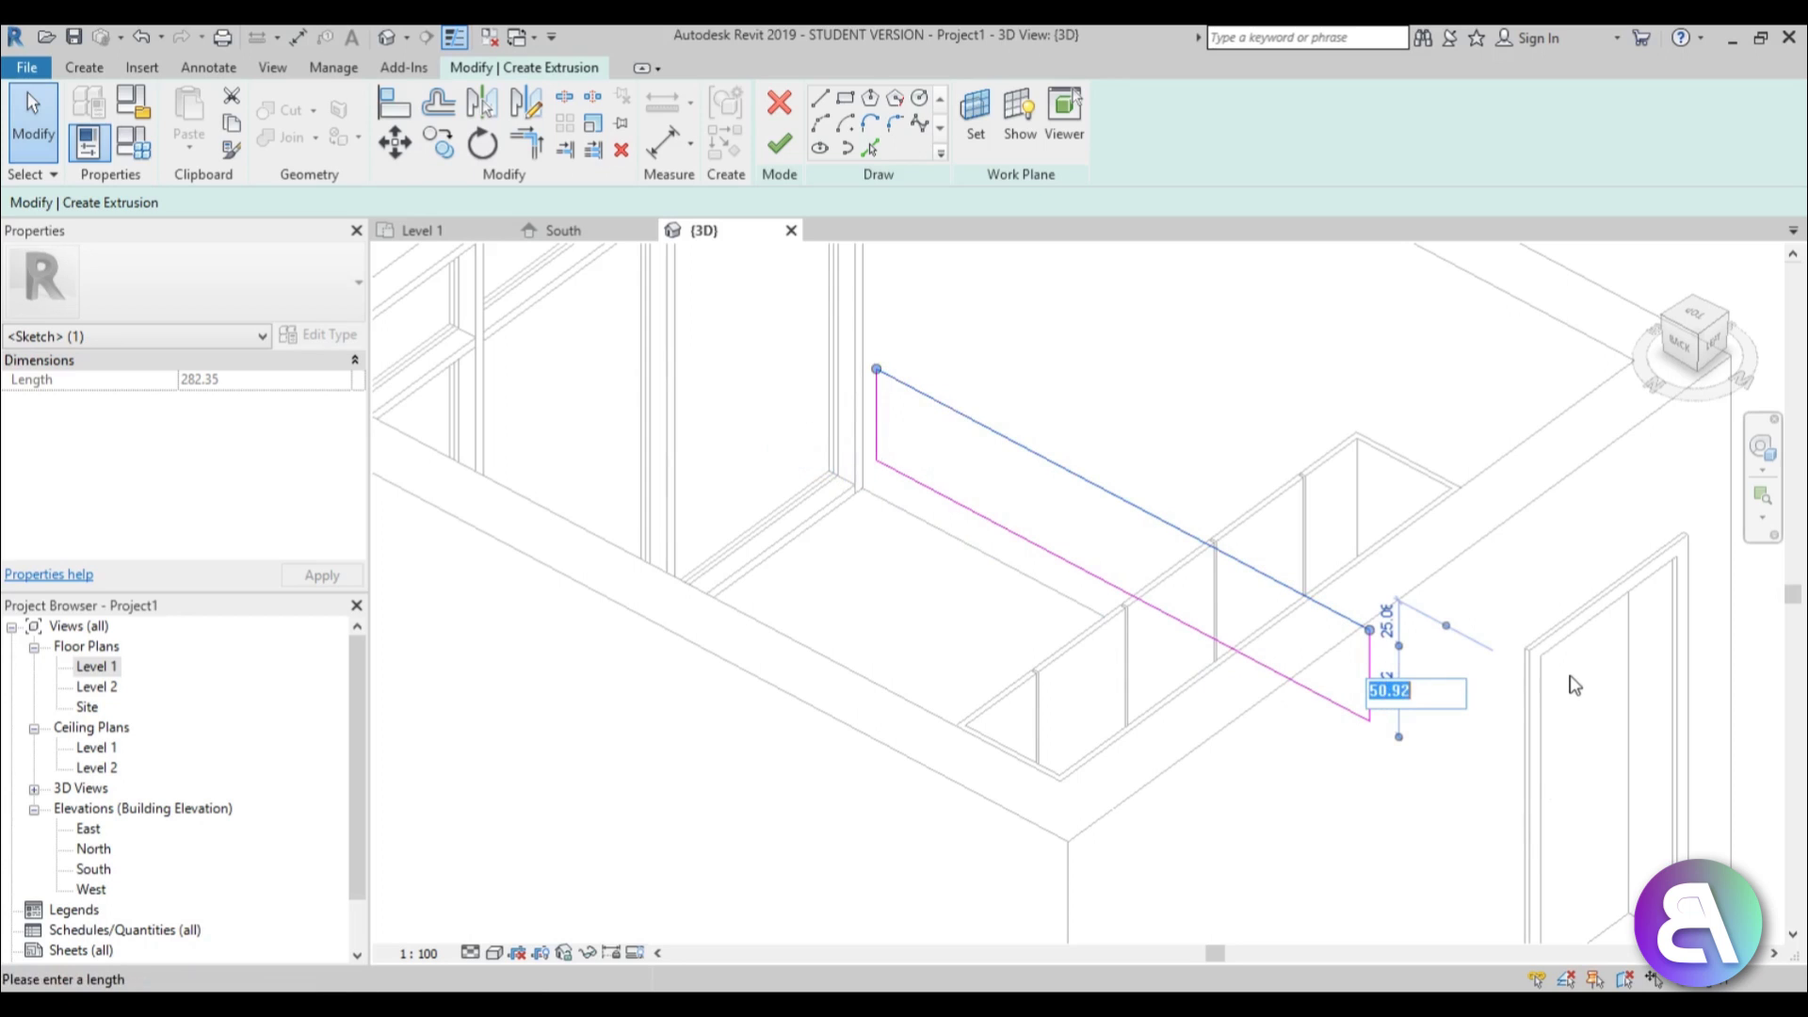
{"action": "type", "text": "40"}
{"action": "key", "text": "Return"}
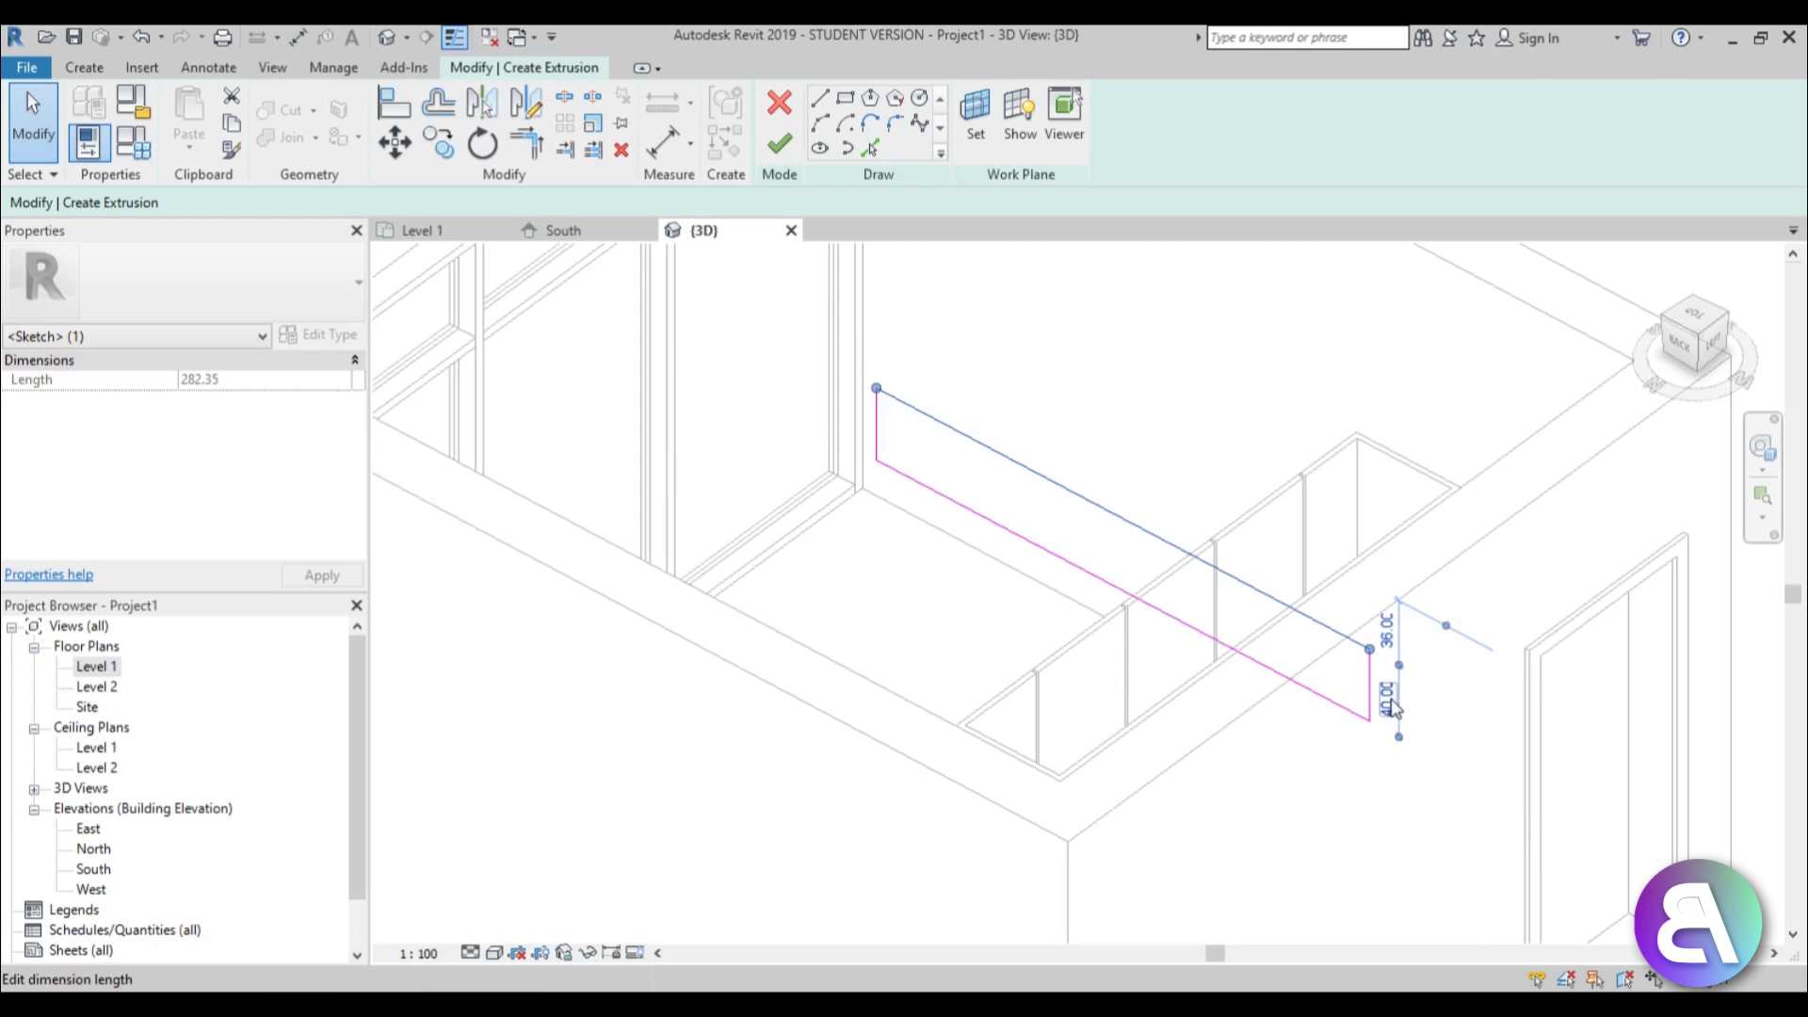
{"action": "key", "text": "Return"}
{"action": "mouse_move", "coordinate": [1224, 528]}
{"action": "middle_mouse_down", "text": "shift"}
{"action": "mouse_move", "coordinate": [1272, 472]}
{"action": "mouse_move", "coordinate": [1360, 634]}
{"action": "mouse_move", "coordinate": [1229, 452]}
{"action": "mouse_move", "coordinate": [1207, 521]}
{"action": "mouse_move", "coordinate": [959, 372]}
{"action": "middle_mouse_up", "text": "shift"}
{"action": "left_click", "coordinate": [1228, 453]}
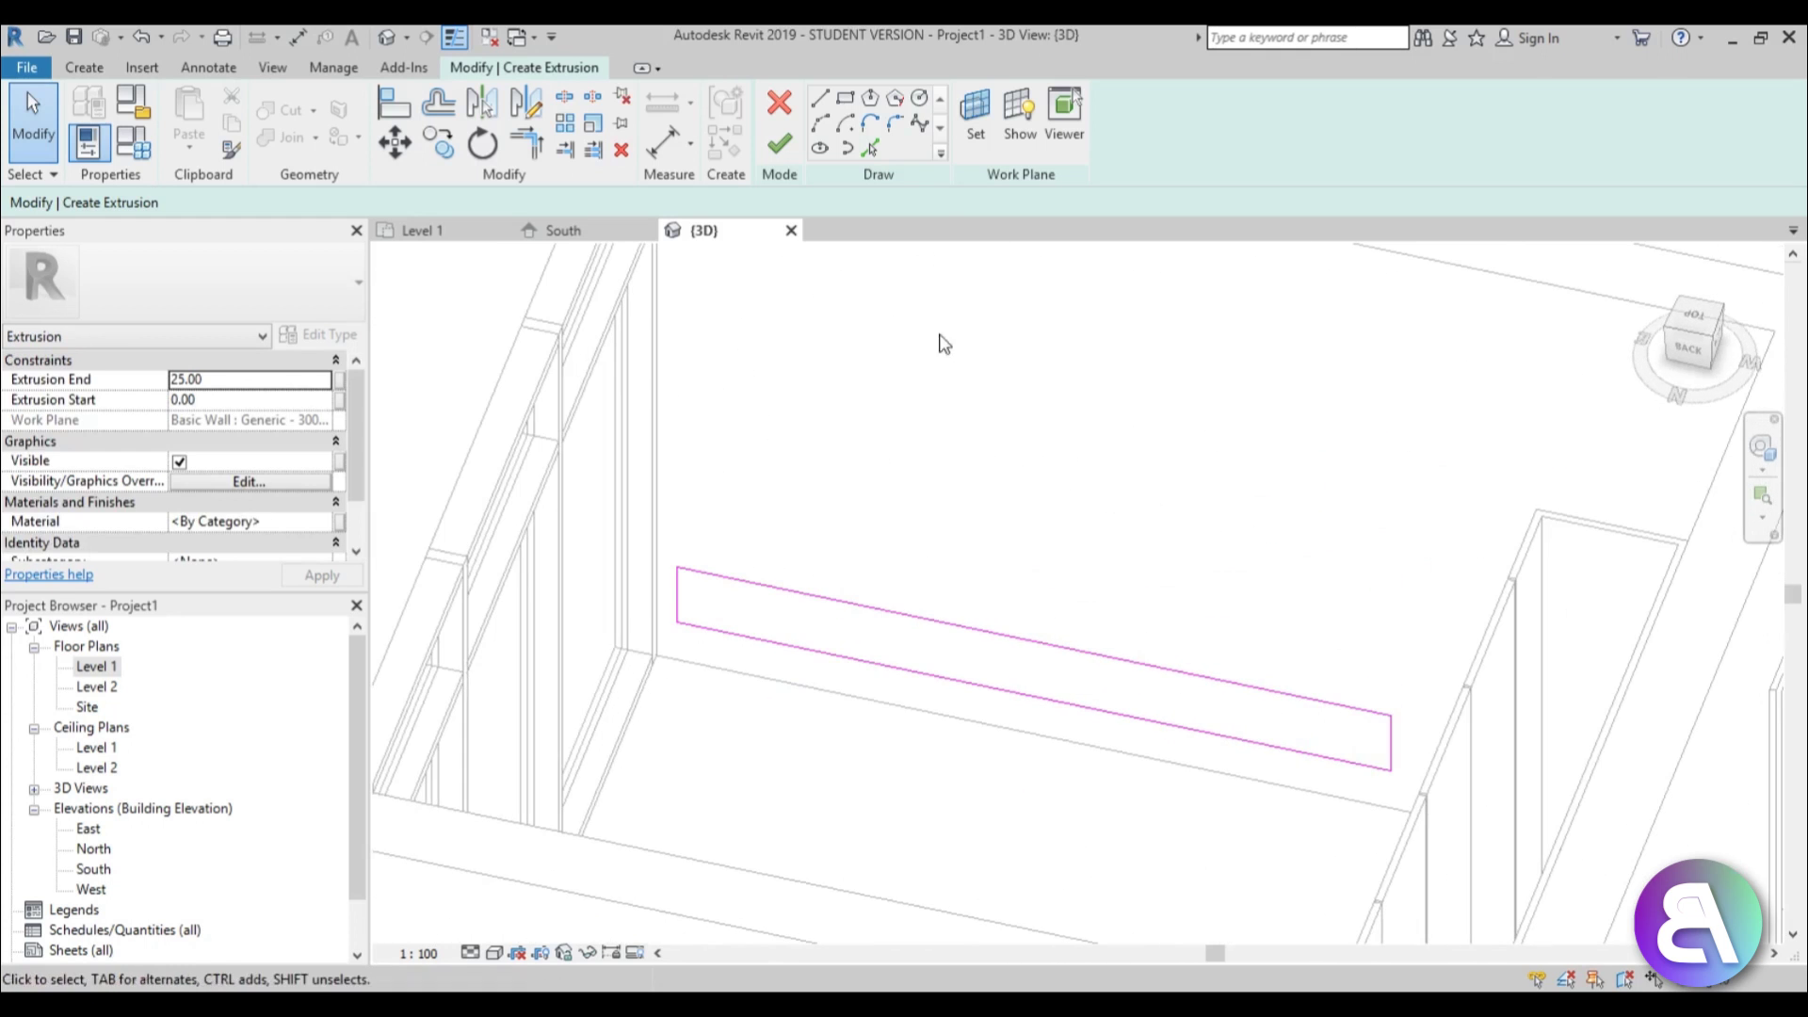
Draw an inner offset rectangle inside the shelf outline
{"action": "left_click", "coordinate": [846, 100]}
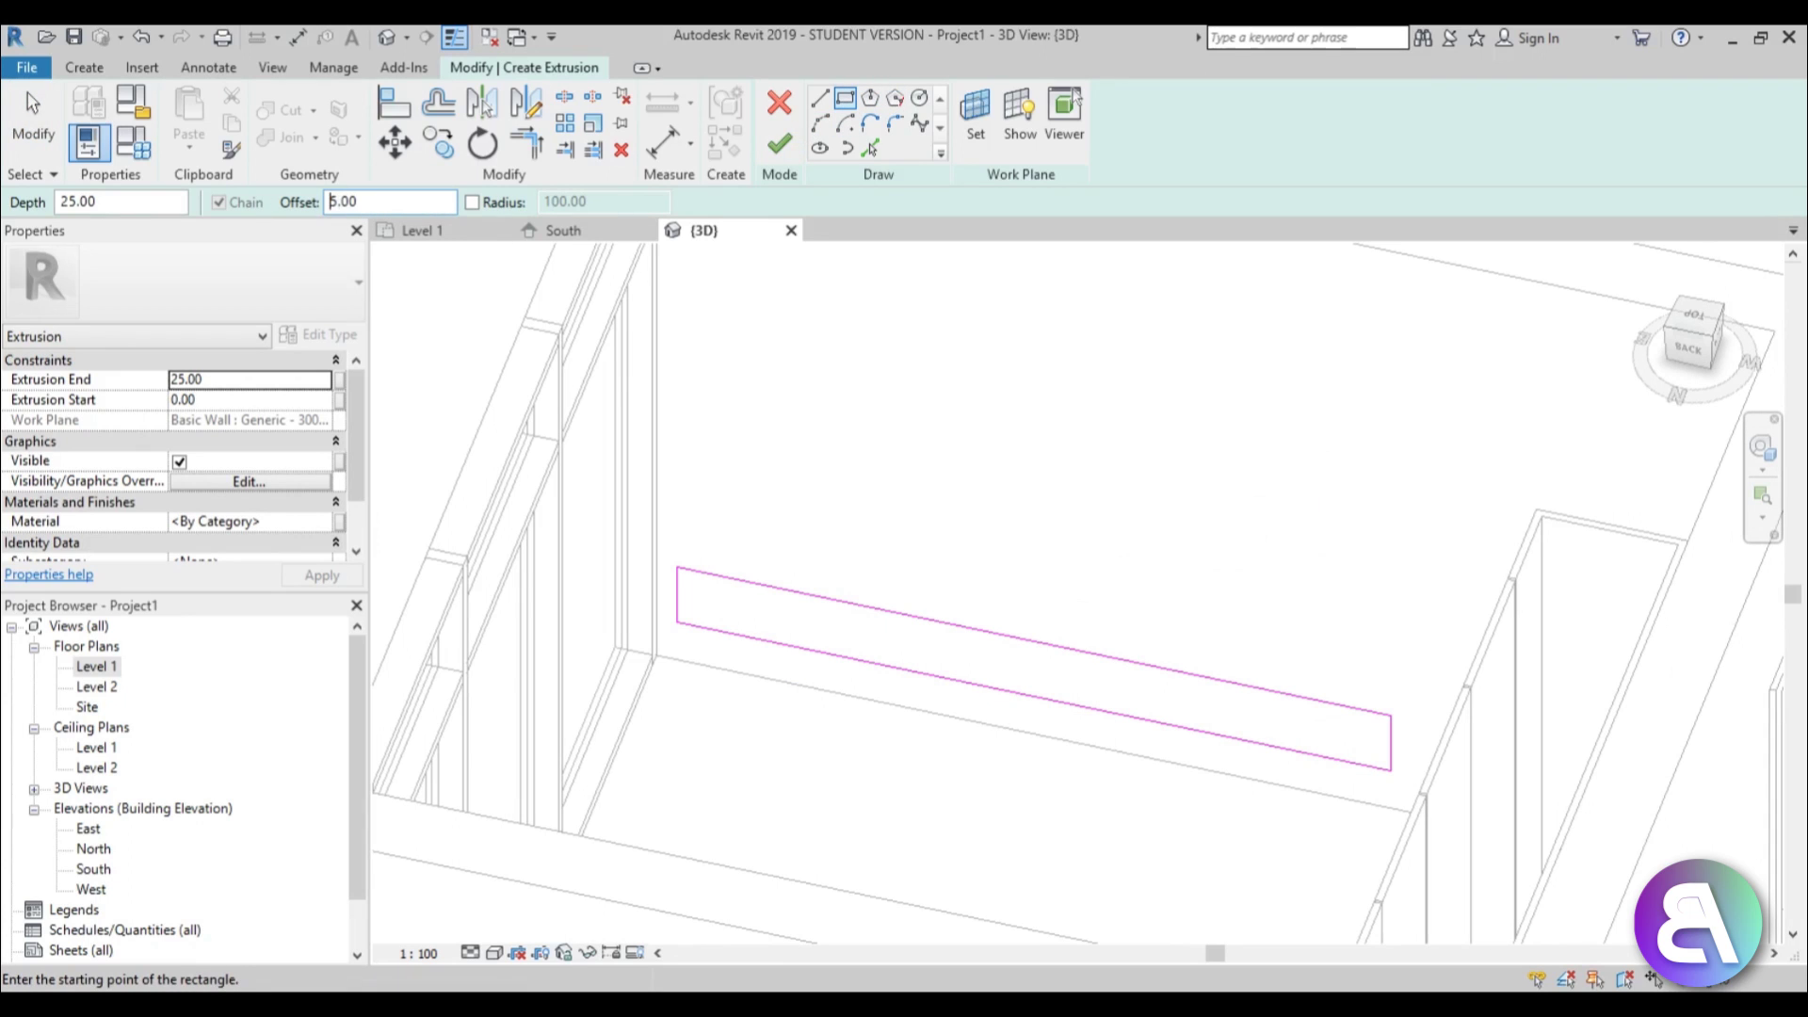
{"action": "left_click", "coordinate": [1391, 716]}
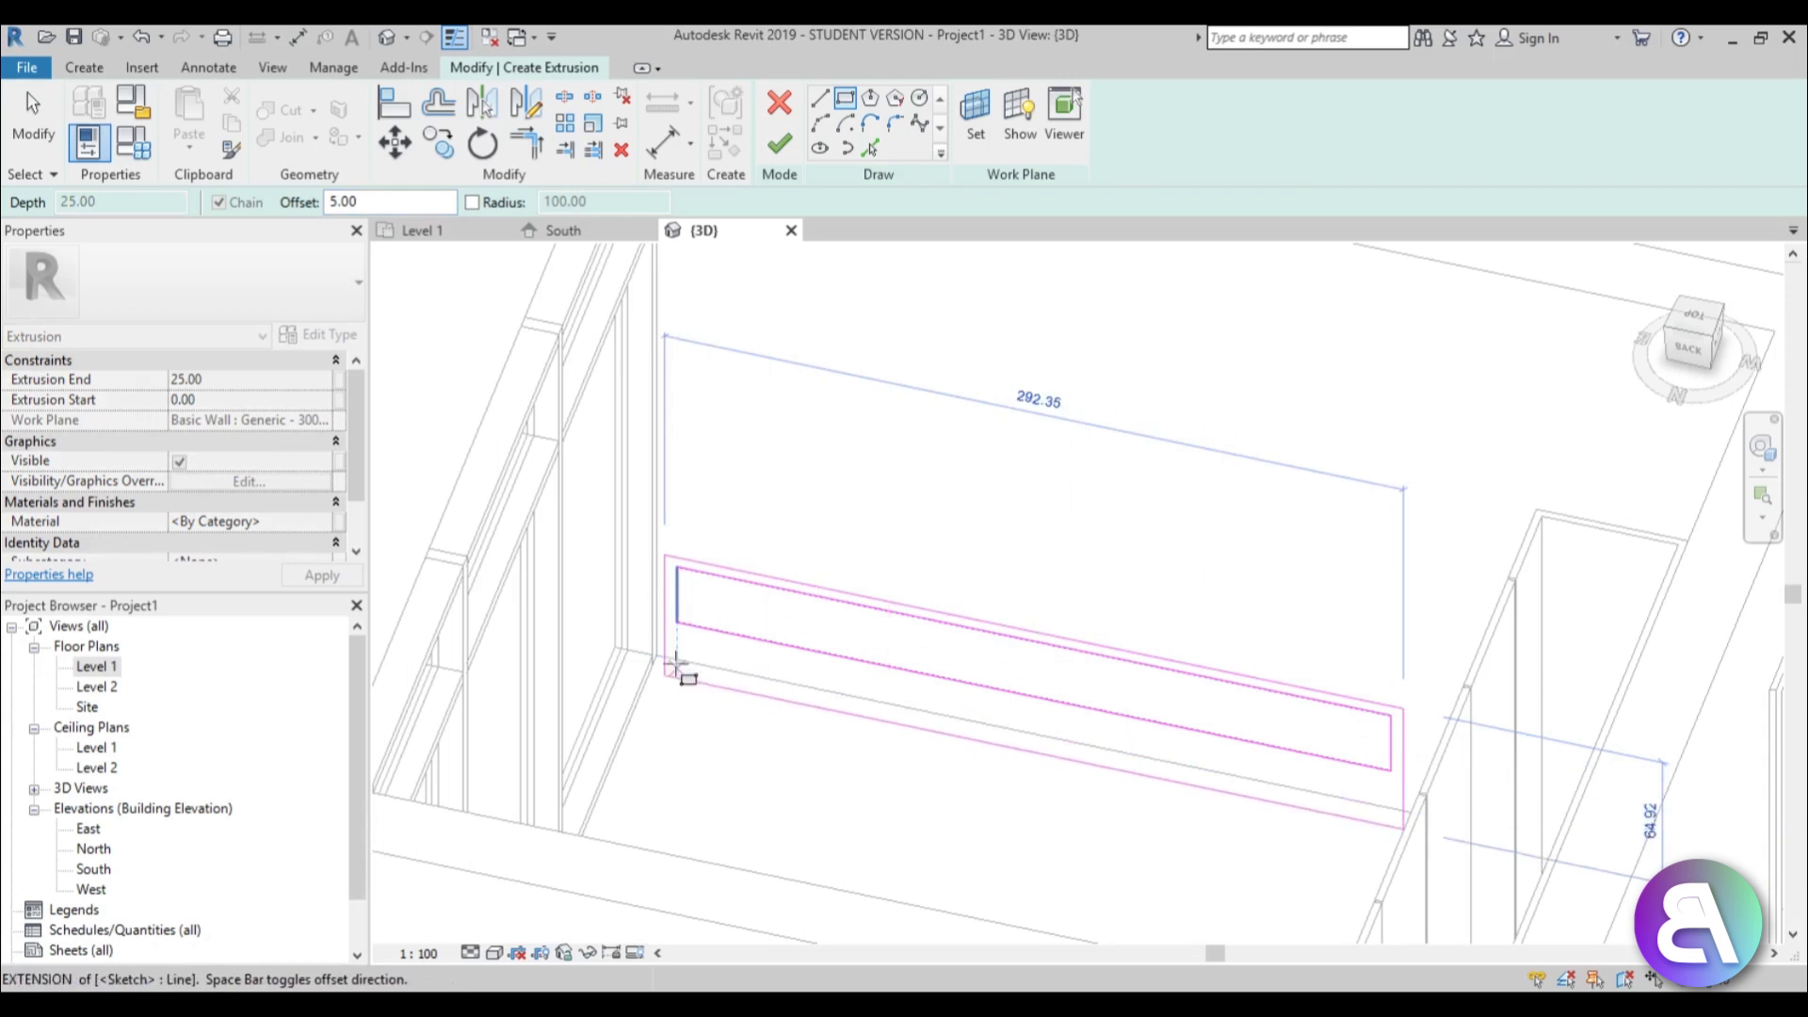
{"action": "key", "text": "space"}
{"action": "left_click", "coordinate": [676, 622]}
{"action": "key", "text": "Escape"}
Slide the inner rectangle's short right edge further left along the wall
{"action": "scroll", "coordinate": [1365, 718], "scroll_direction": "up", "scroll_amount": 2}
{"action": "left_click_drag", "start_coordinate": [1388, 753], "coordinate": [1135, 728]}
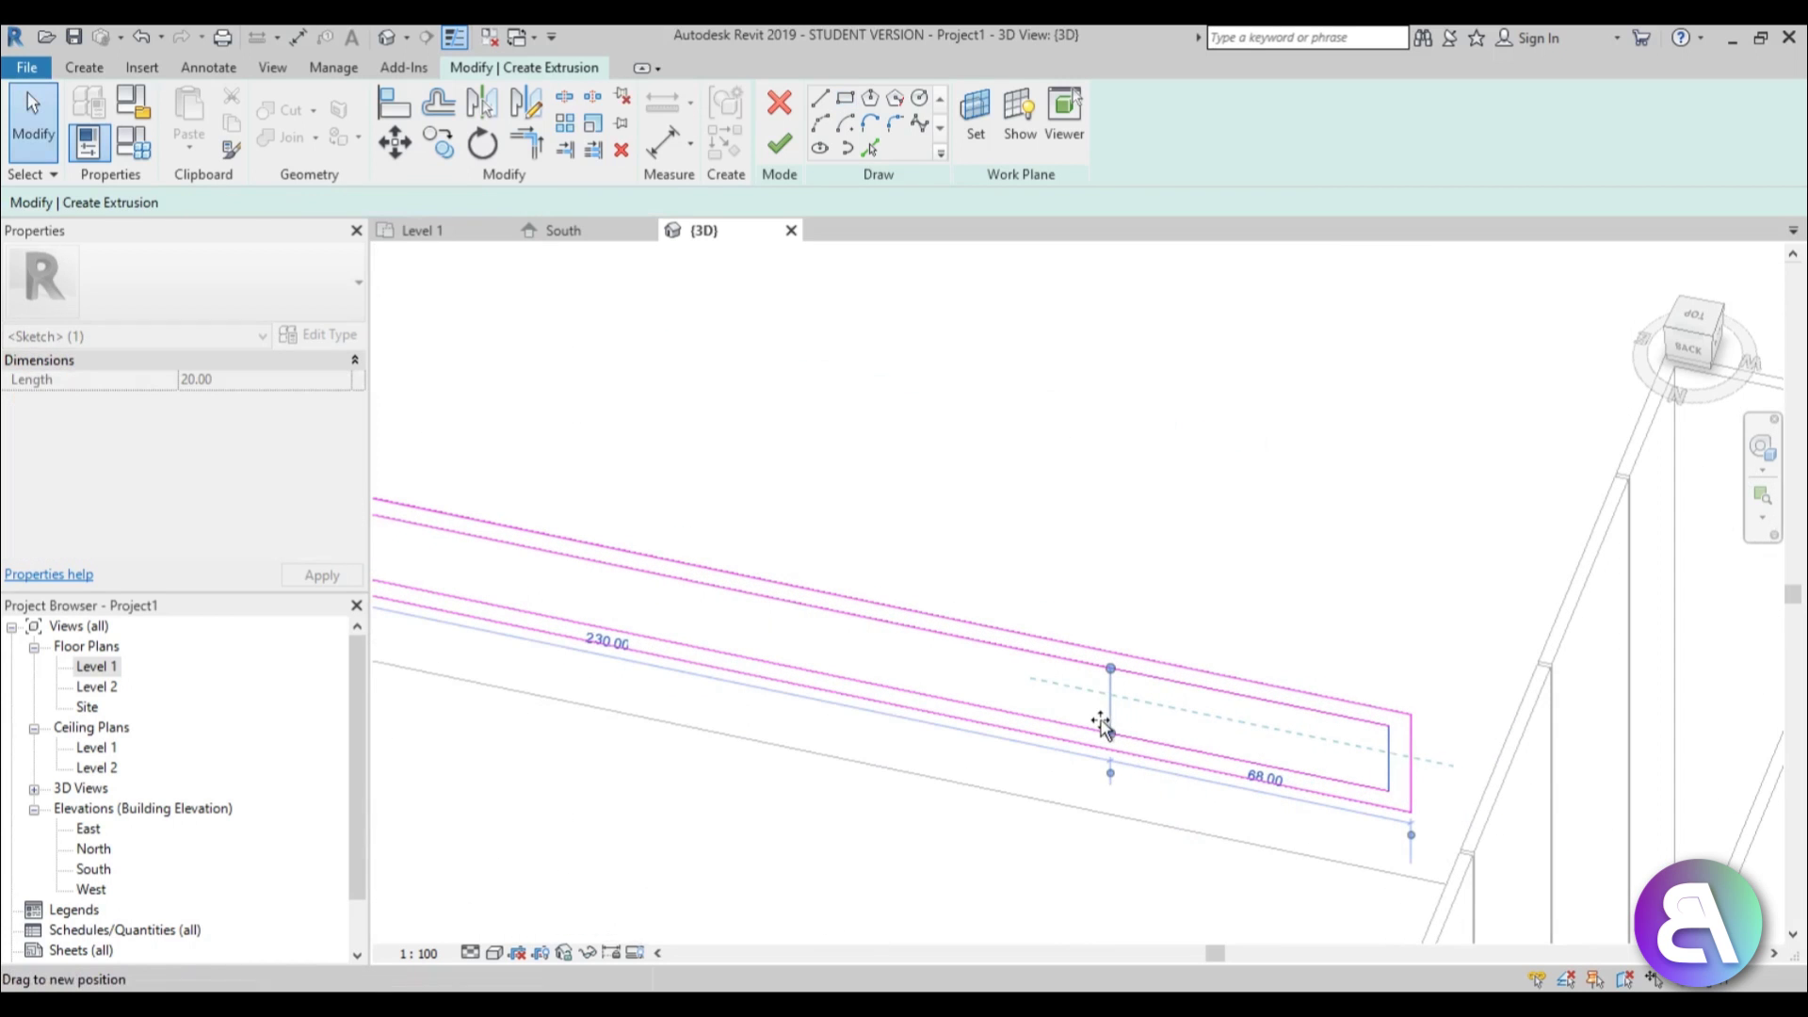
{"action": "left_click_drag", "start_coordinate": [958, 706], "coordinate": [950, 707]}
{"action": "scroll", "coordinate": [956, 708], "scroll_direction": "down", "scroll_amount": 3}
{"action": "mouse_move", "coordinate": [1025, 748]}
{"action": "middle_mouse_down", "text": "shift"}
{"action": "mouse_move", "coordinate": [1175, 743]}
{"action": "mouse_move", "coordinate": [1078, 726]}
{"action": "mouse_move", "coordinate": [1035, 757]}
{"action": "middle_mouse_up", "text": "shift"}
{"action": "scroll", "coordinate": [954, 698], "scroll_direction": "up", "scroll_amount": 2}
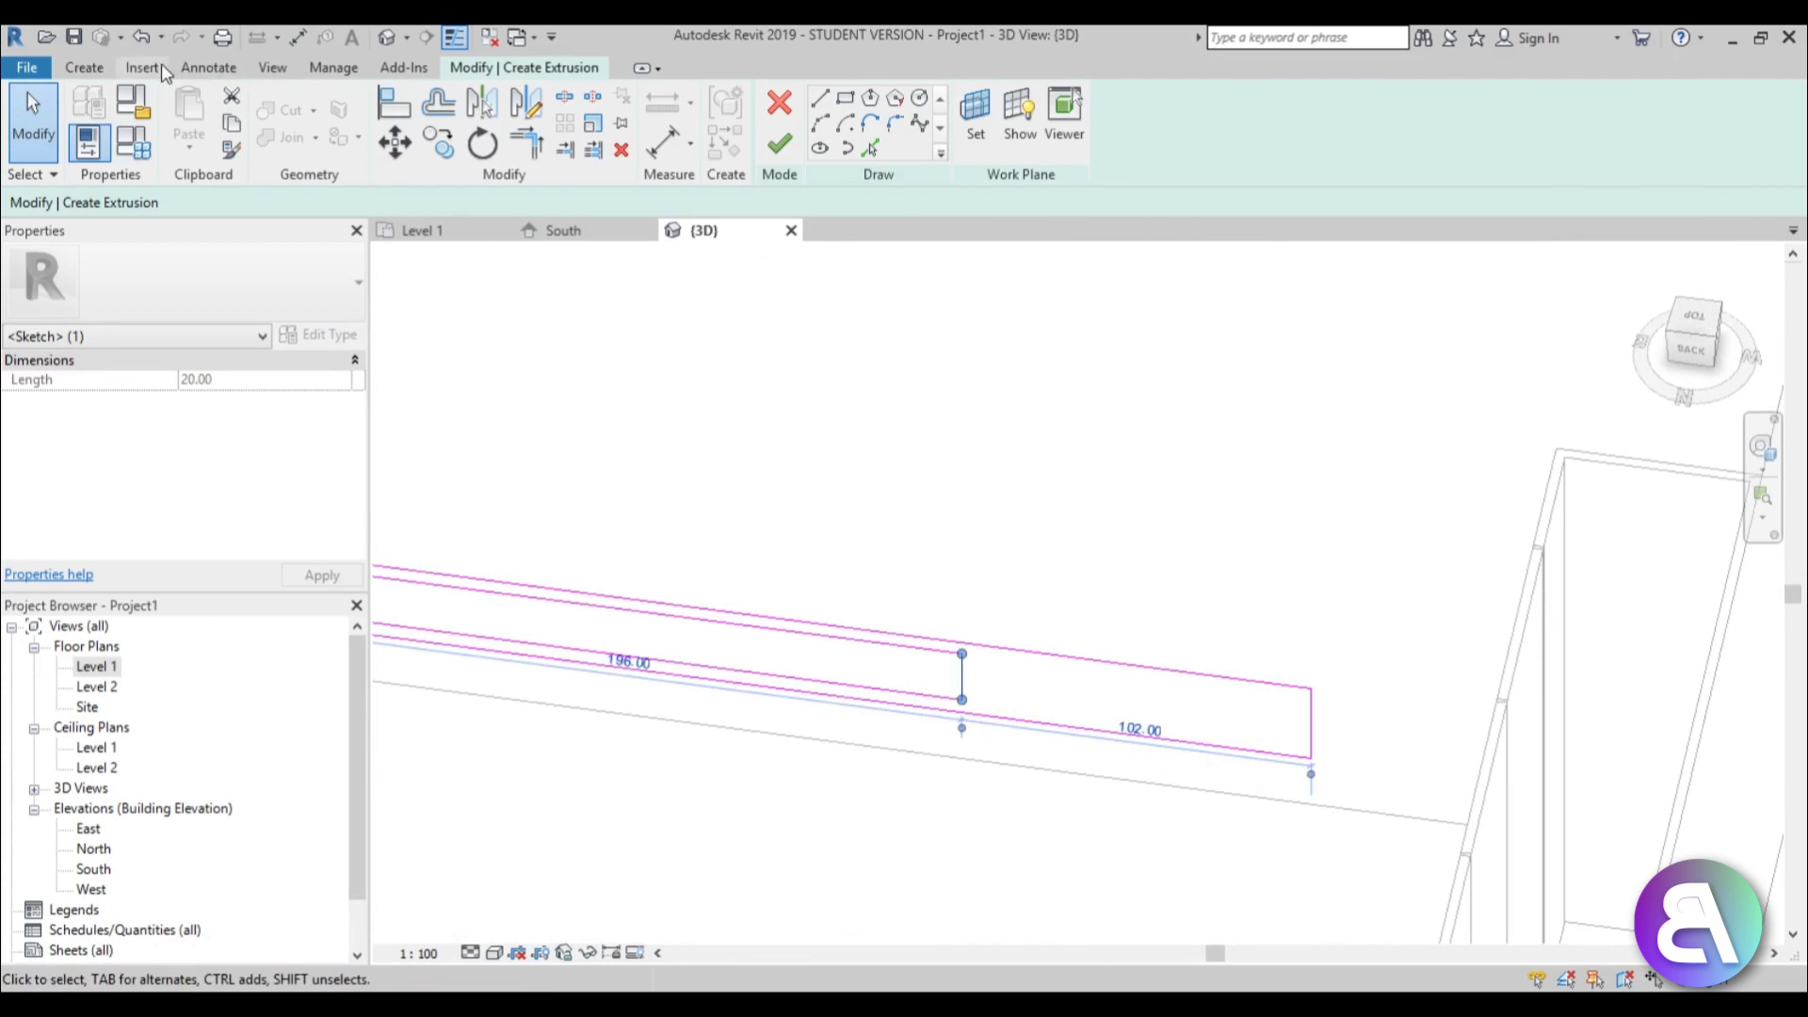
{"action": "left_click", "coordinate": [141, 38]}
{"action": "scroll", "coordinate": [717, 532], "scroll_direction": "down", "scroll_amount": 2}
{"action": "middle_click_drag", "start_coordinate": [718, 533], "coordinate": [868, 499]}
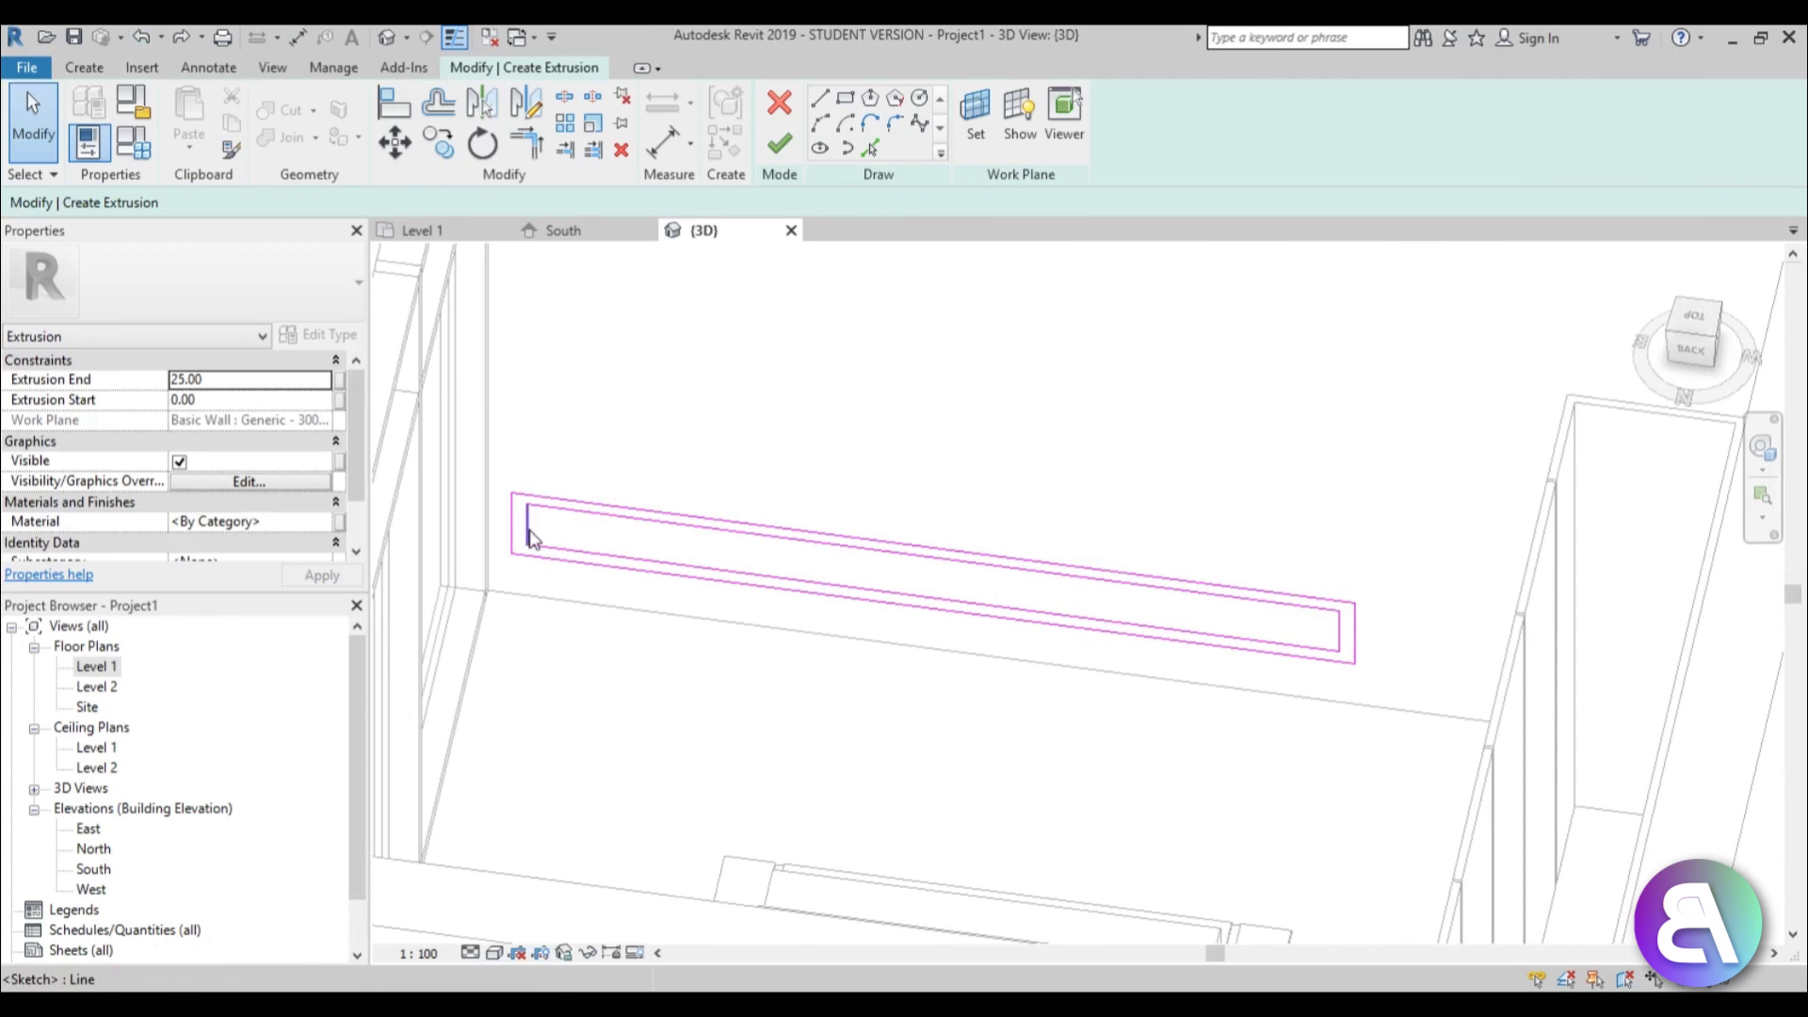
{"action": "left_click_drag", "start_coordinate": [935, 568], "coordinate": [859, 573]}
{"action": "left_click", "coordinate": [835, 656]}
{"action": "scroll", "coordinate": [818, 672], "scroll_direction": "down", "scroll_amount": 2}
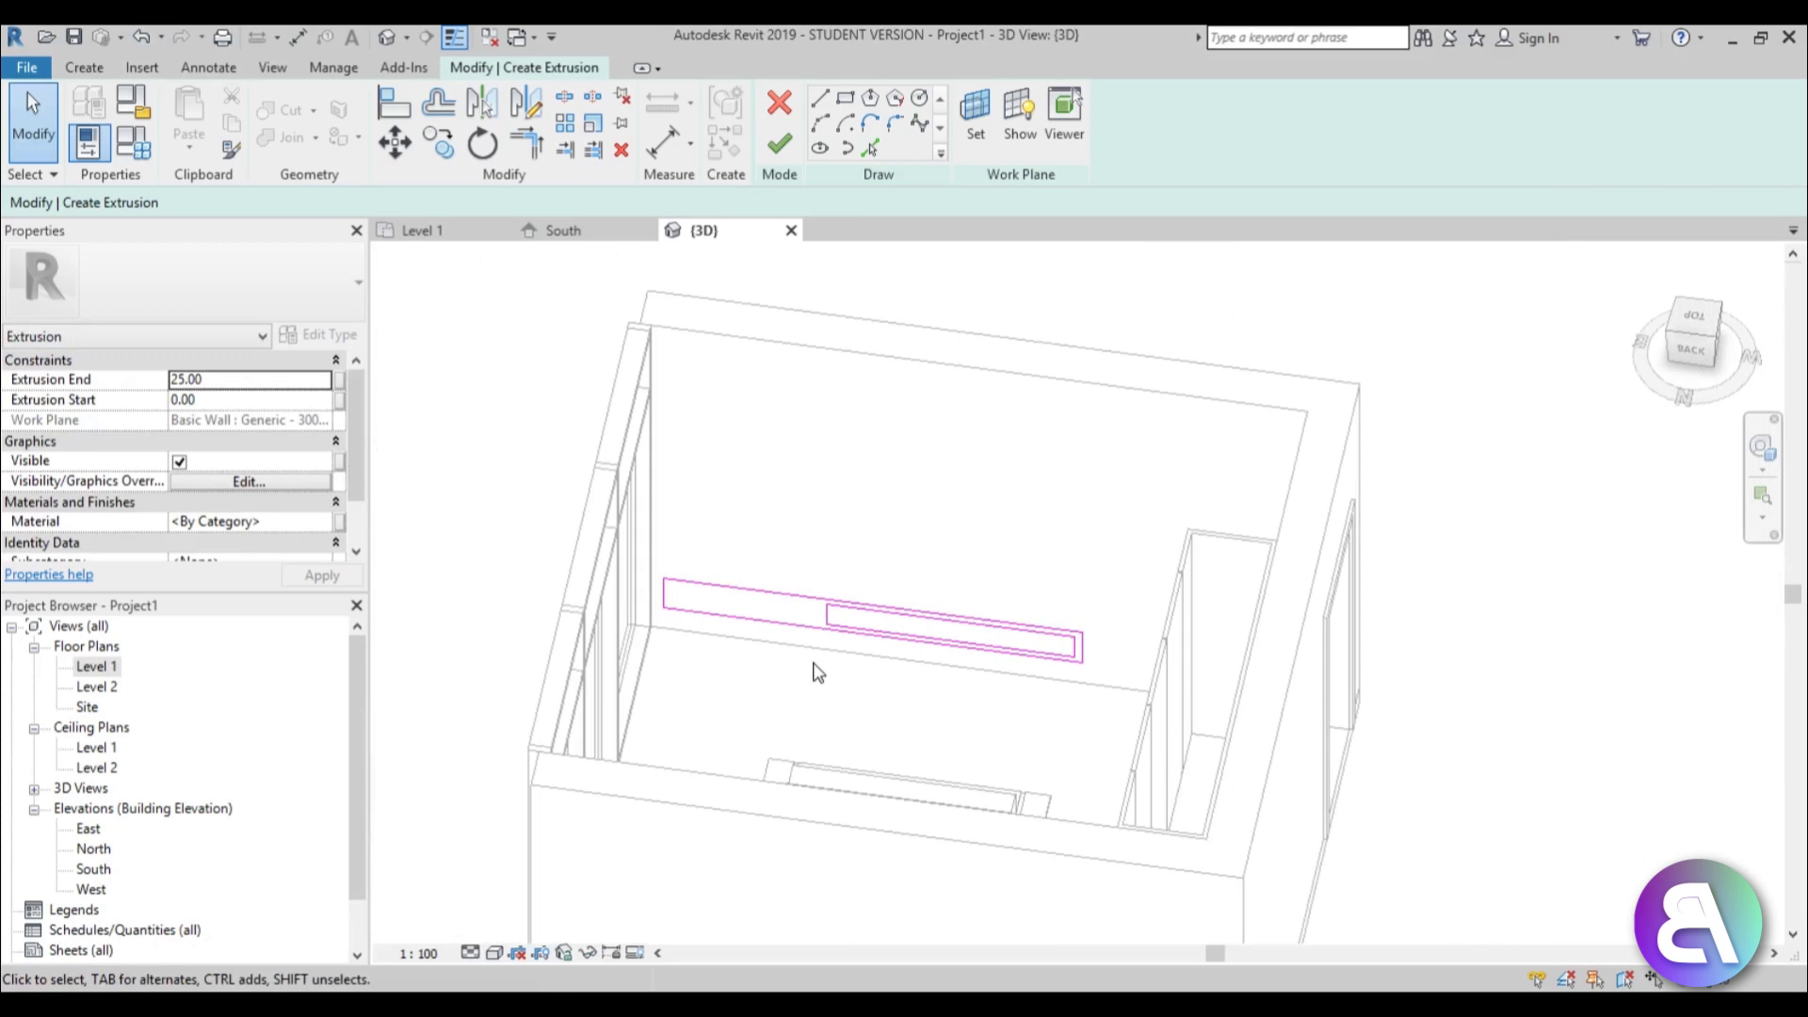
Align the sketch to the bed's edge and finish it as a solid extrusion
{"action": "key", "text": "l"}
{"action": "scroll", "coordinate": [818, 676], "scroll_direction": "down", "scroll_amount": 1}
{"action": "middle_click_drag", "start_coordinate": [819, 678], "coordinate": [865, 806], "text": "shift"}
{"action": "scroll", "coordinate": [797, 759], "scroll_direction": "up", "scroll_amount": 2}
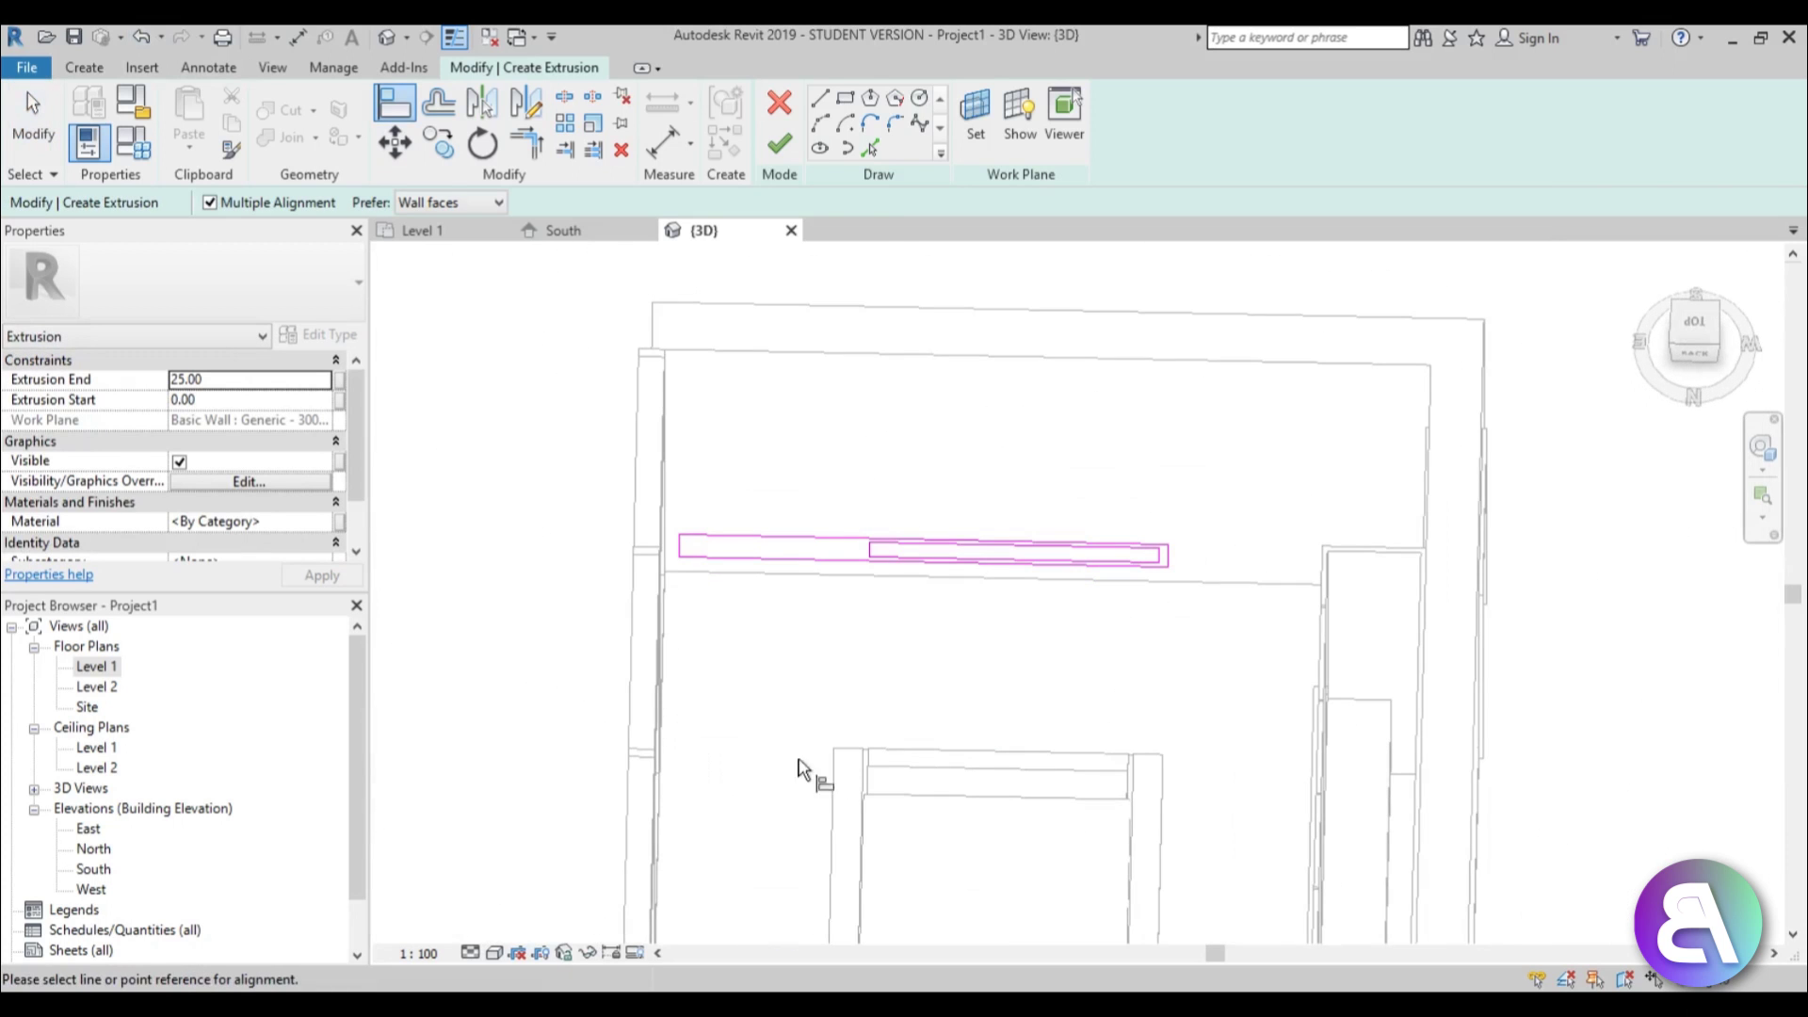
{"action": "left_click", "coordinate": [829, 776]}
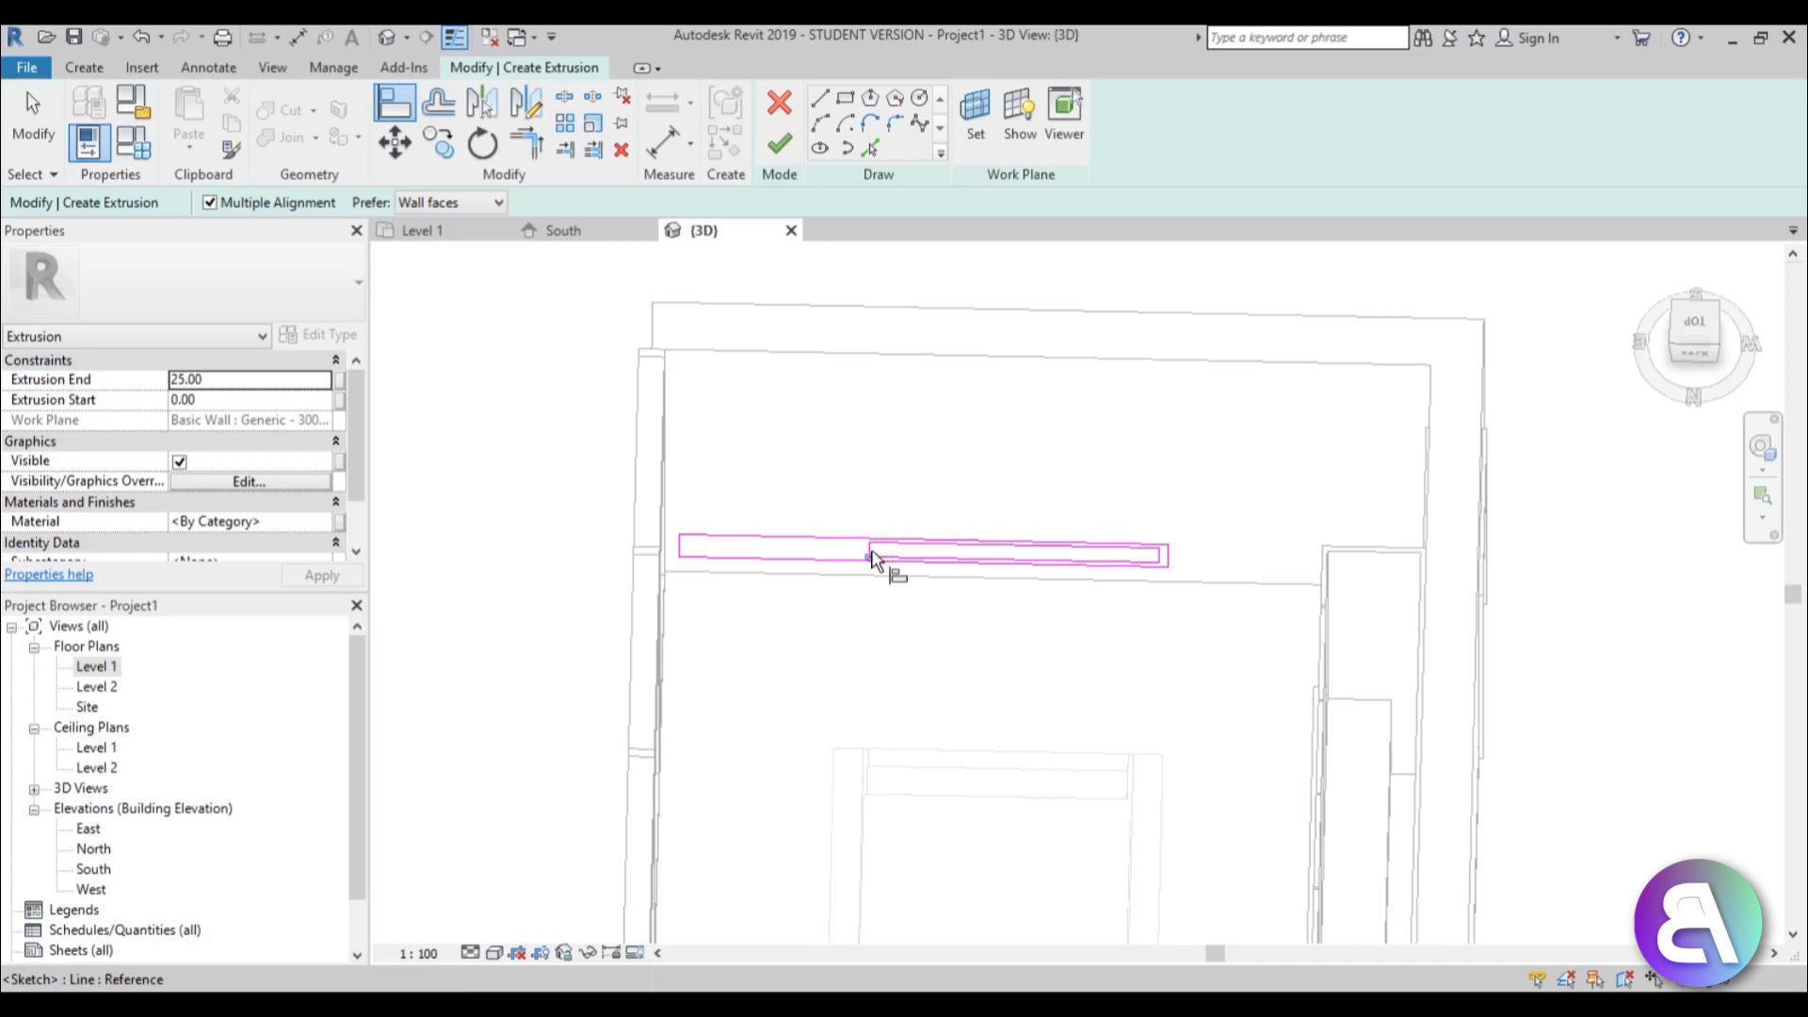
{"action": "scroll", "coordinate": [869, 559], "scroll_direction": "up", "scroll_amount": 1}
{"action": "scroll", "coordinate": [811, 468], "scroll_direction": "down", "scroll_amount": 3}
{"action": "key", "text": "Escape"}
{"action": "key", "text": "Escape"}
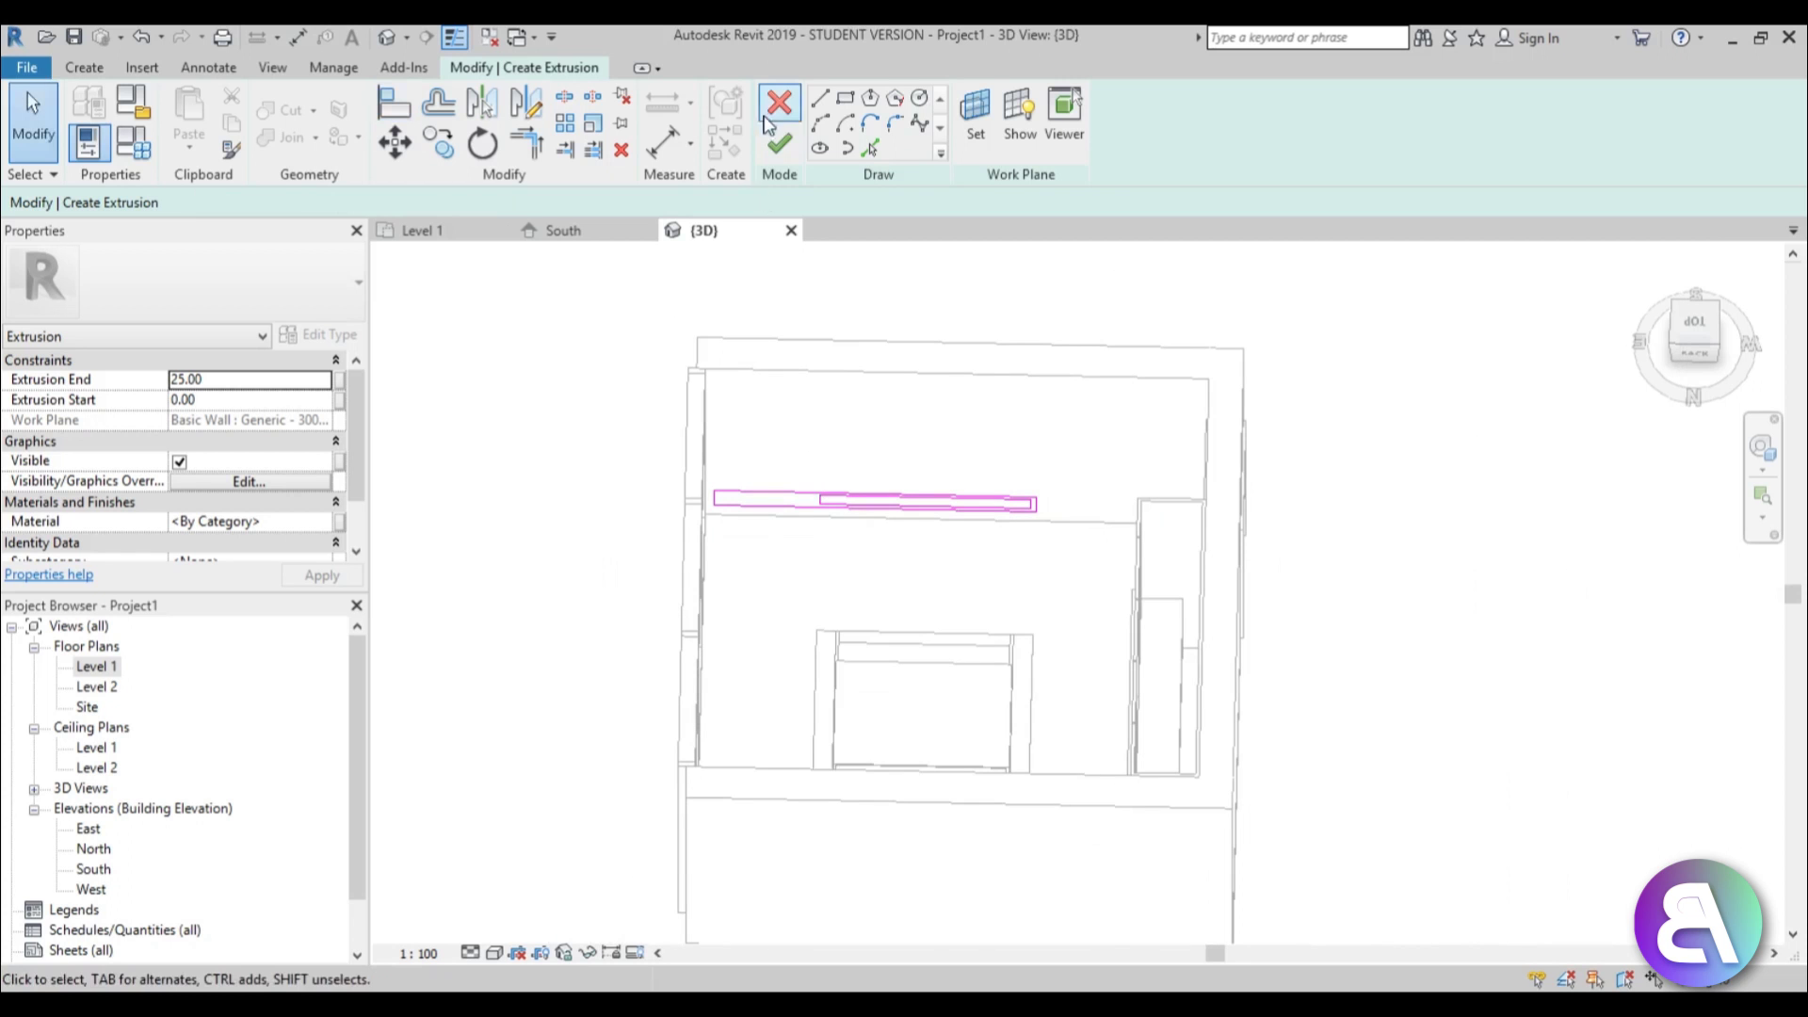
{"action": "left_click", "coordinate": [782, 151]}
{"action": "middle_click_drag", "start_coordinate": [977, 597], "coordinate": [795, 404], "text": "shift"}
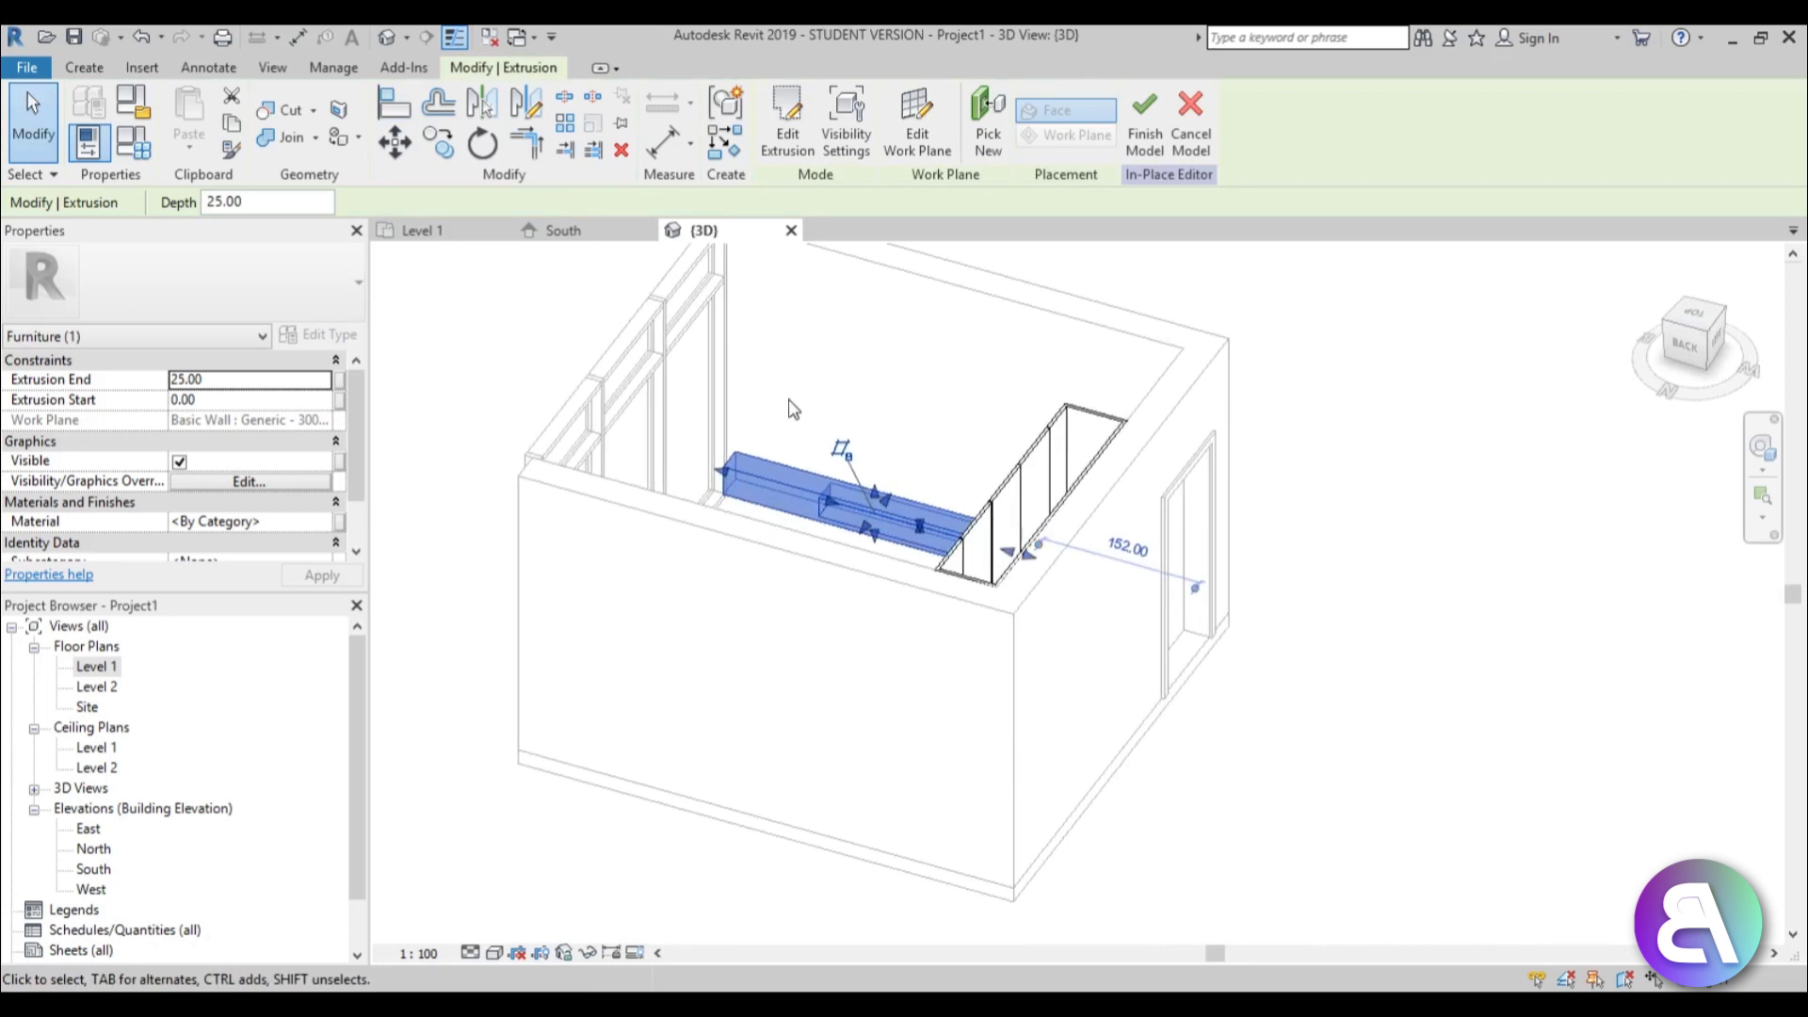
Set the shelf extrusion's Extrusion End to 30.00
{"action": "scroll", "coordinate": [795, 404], "scroll_direction": "up", "scroll_amount": 2}
{"action": "left_click", "coordinate": [257, 382]}
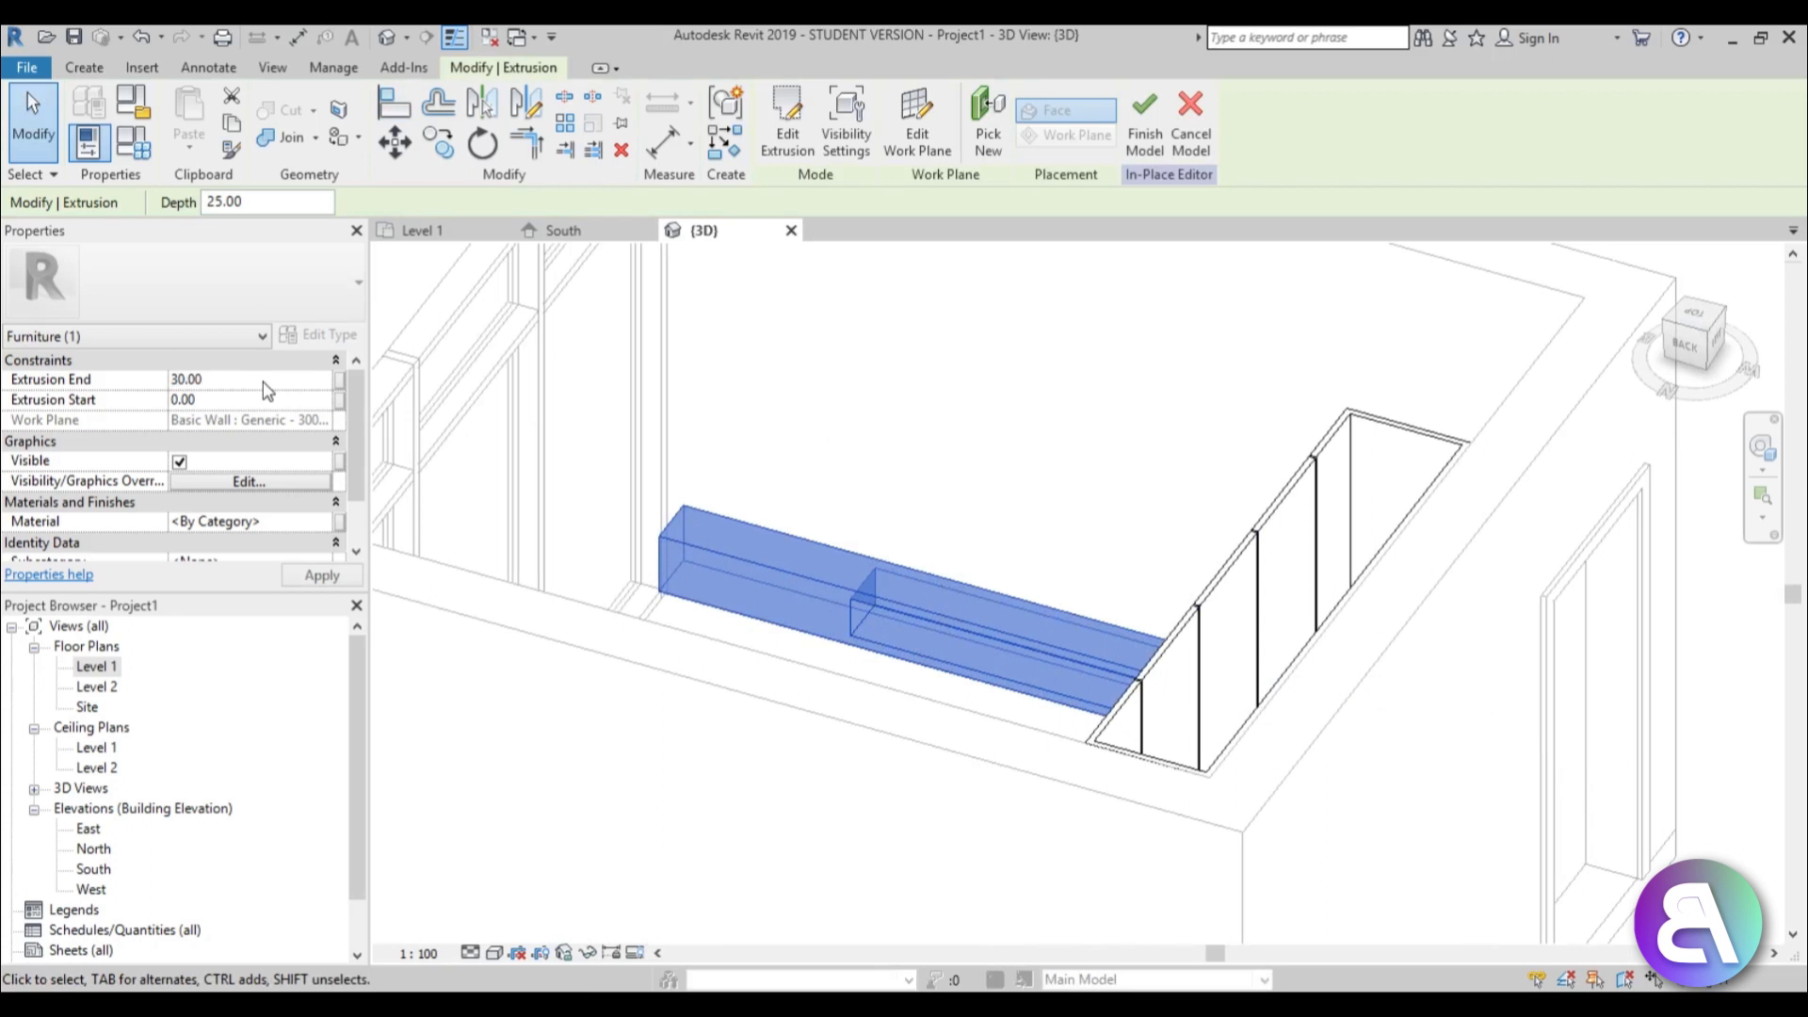
{"action": "middle_click_drag", "start_coordinate": [809, 502], "coordinate": [864, 508], "text": "shift"}
{"action": "left_click", "coordinate": [861, 507]}
{"action": "scroll", "coordinate": [733, 551], "scroll_direction": "up", "scroll_amount": 3}
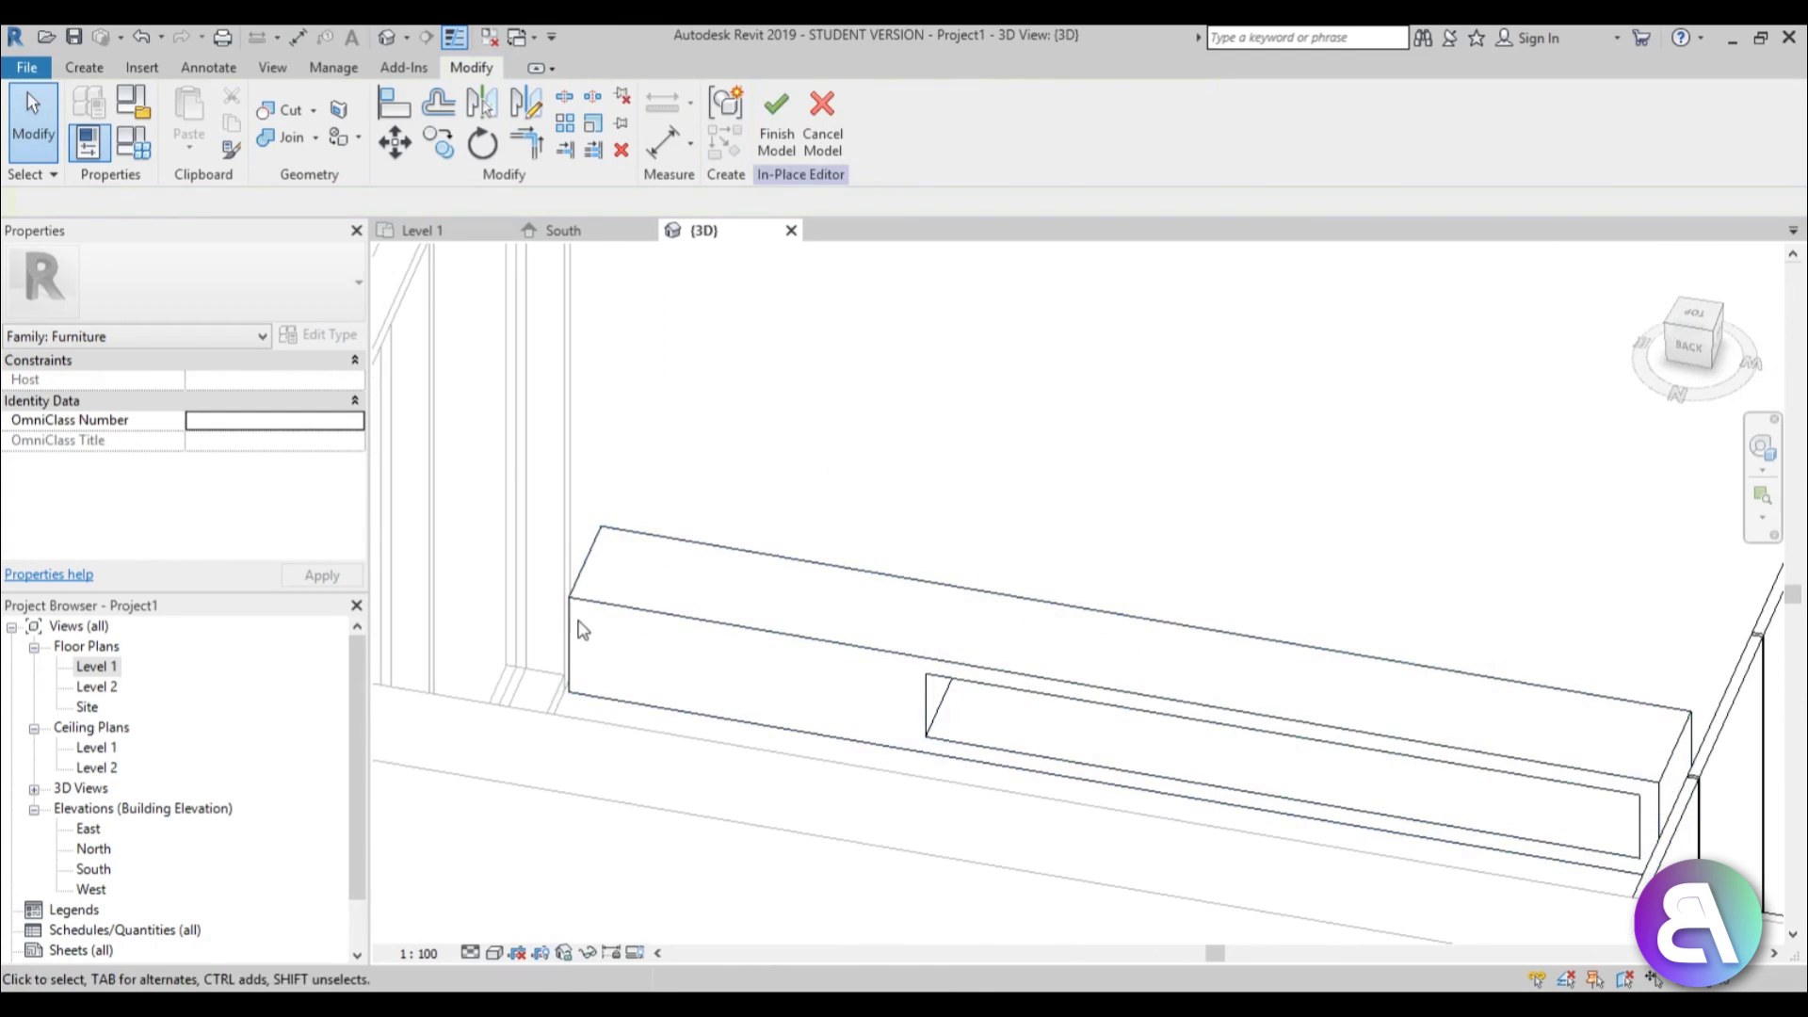
Begin a new void extrusion from the Void Forms list
{"action": "left_click", "coordinate": [85, 68]}
{"action": "left_click", "coordinate": [437, 122]}
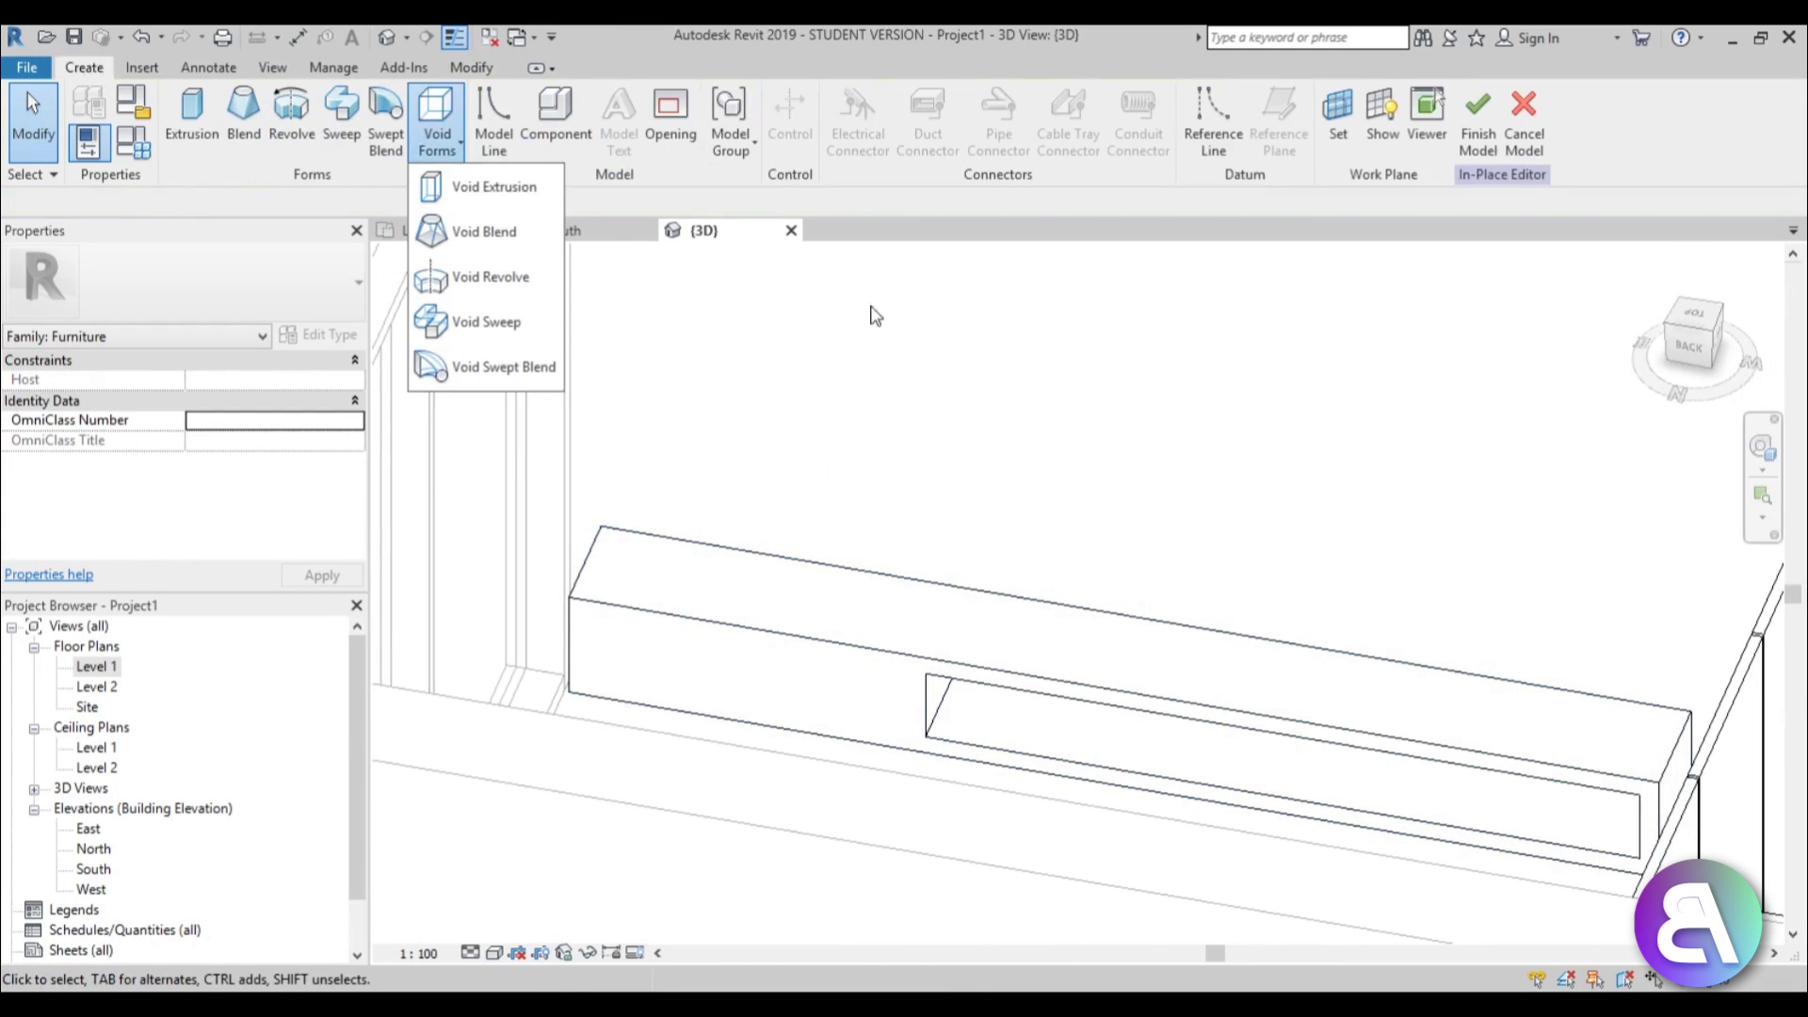
{"action": "left_click", "coordinate": [489, 187]}
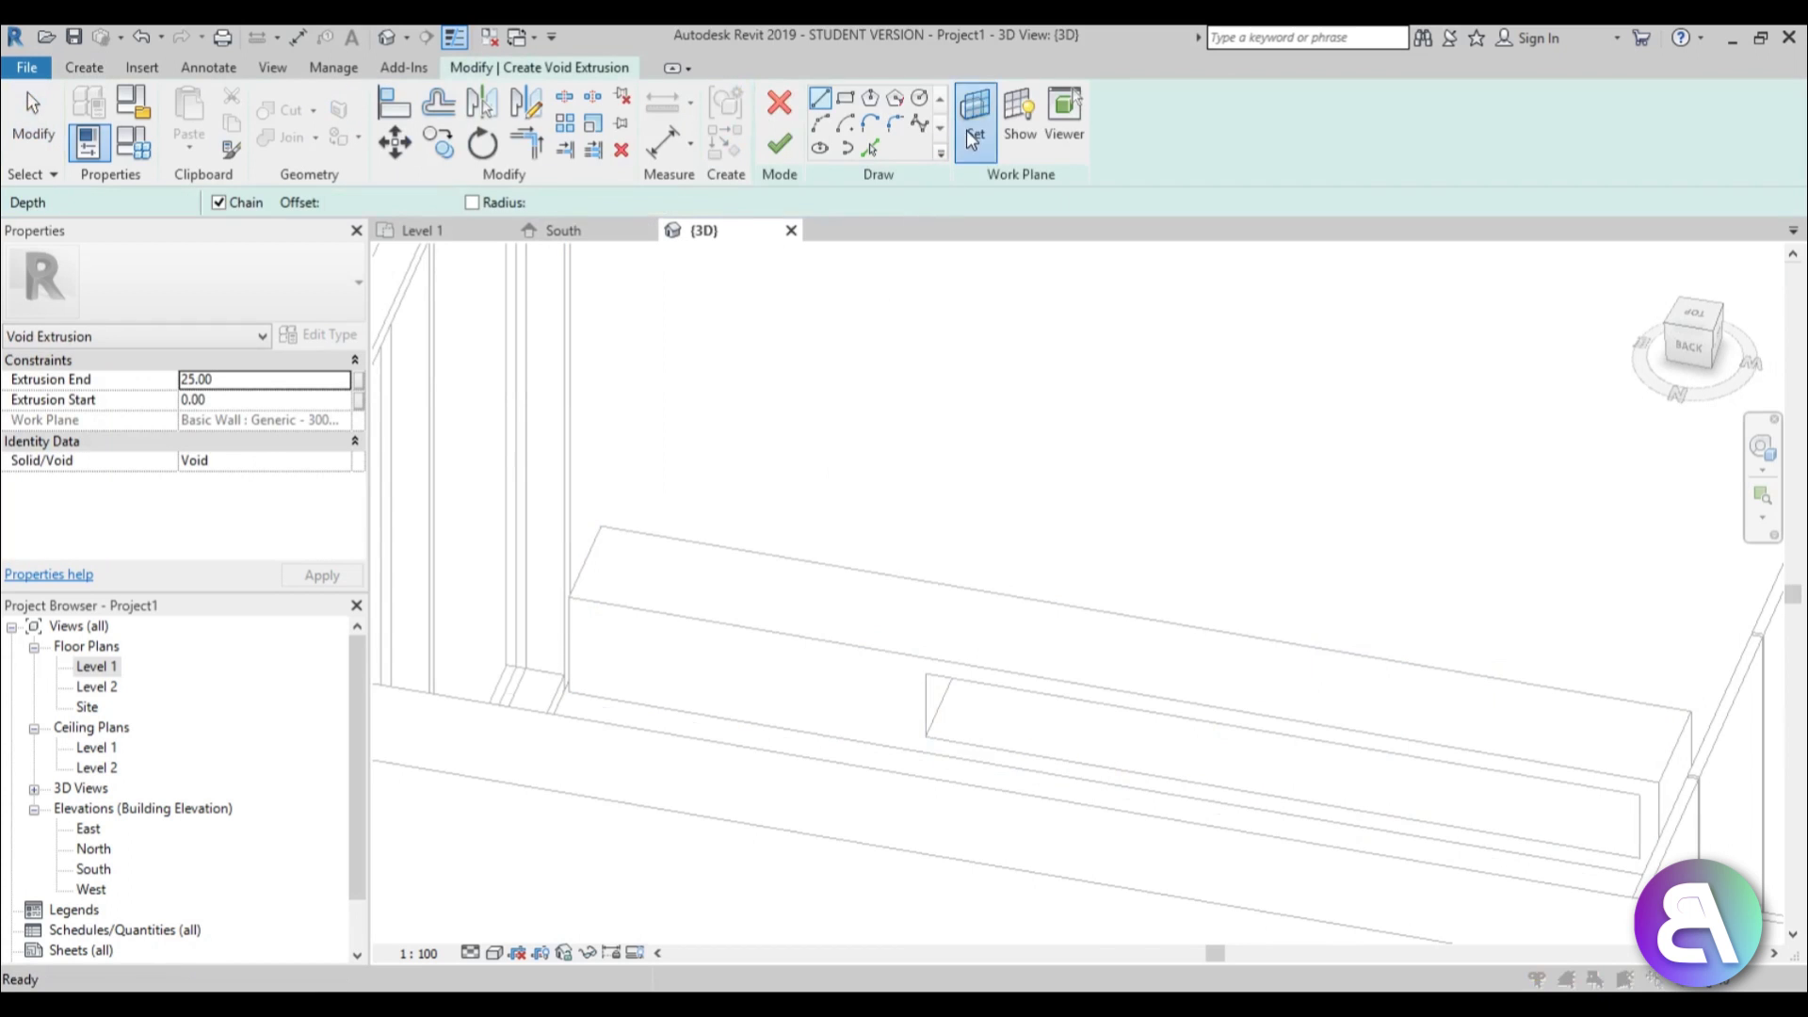
Make the shelf's front face the void's work plane and draw a rectangle on it
{"action": "left_click", "coordinate": [975, 132]}
{"action": "left_click", "coordinate": [836, 668]}
{"action": "left_click", "coordinate": [687, 618]}
{"action": "scroll", "coordinate": [640, 615], "scroll_direction": "up", "scroll_amount": 2}
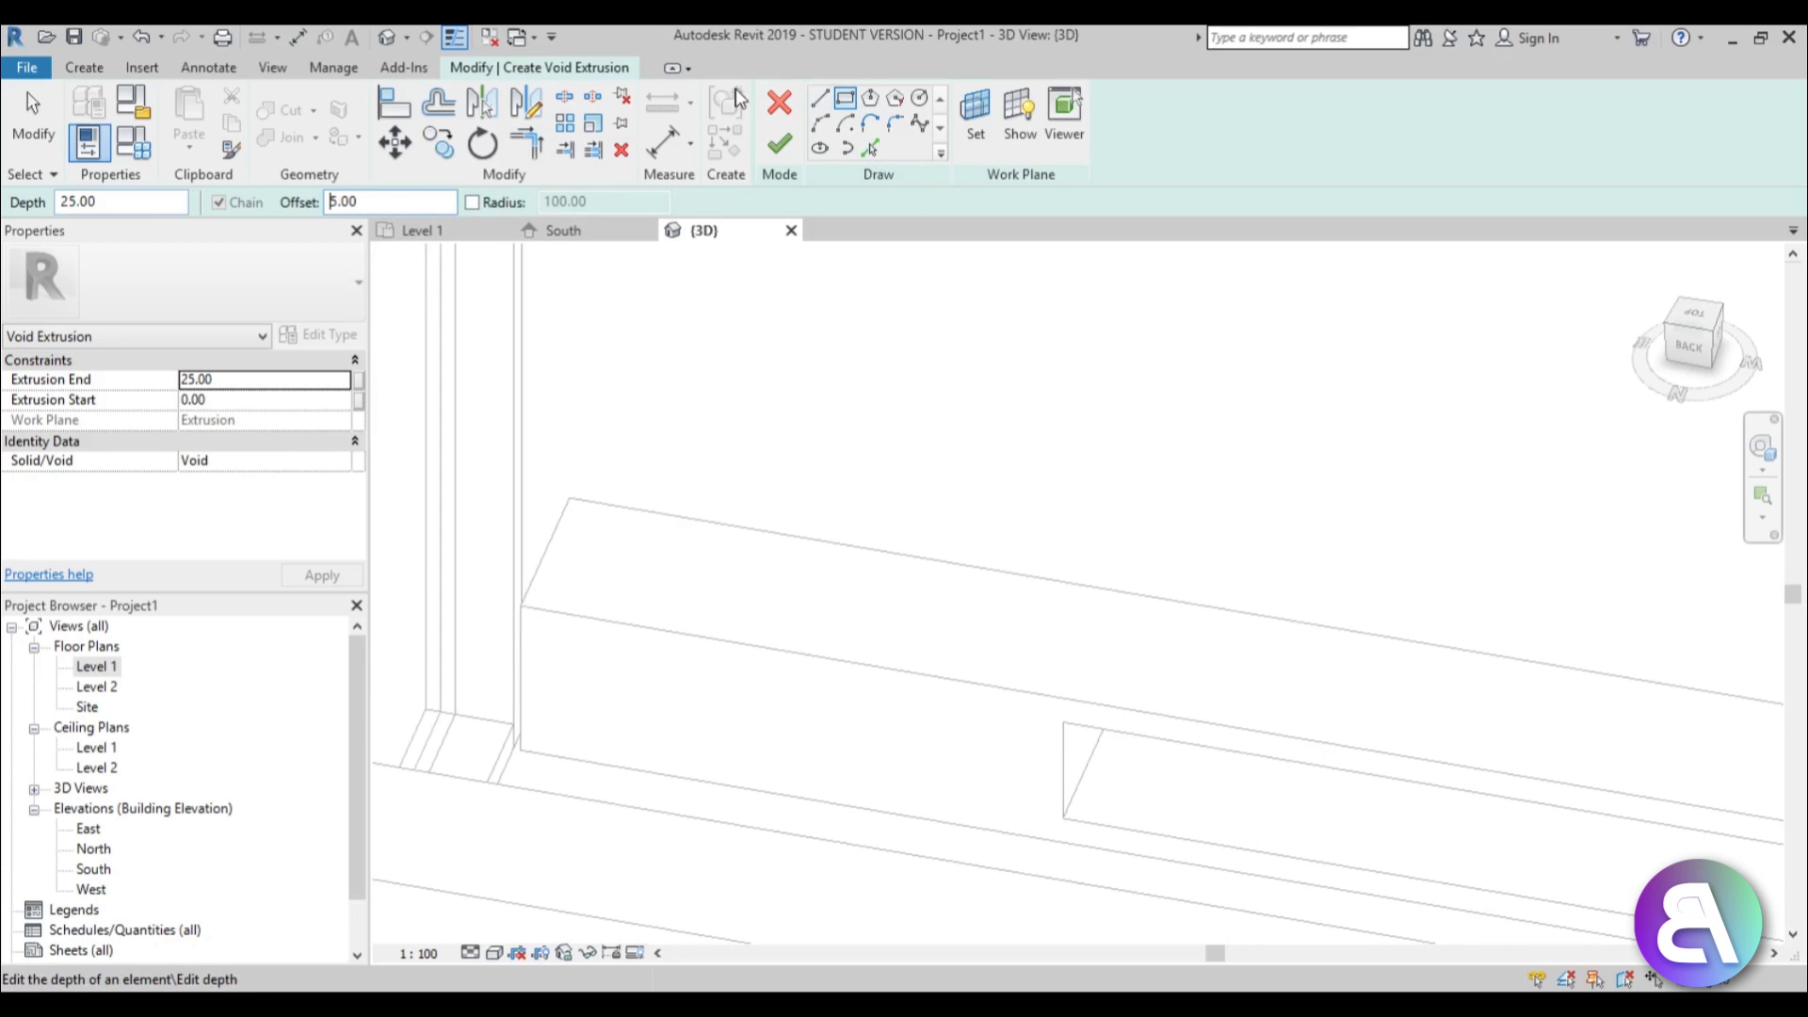
{"action": "left_click", "coordinate": [521, 609]}
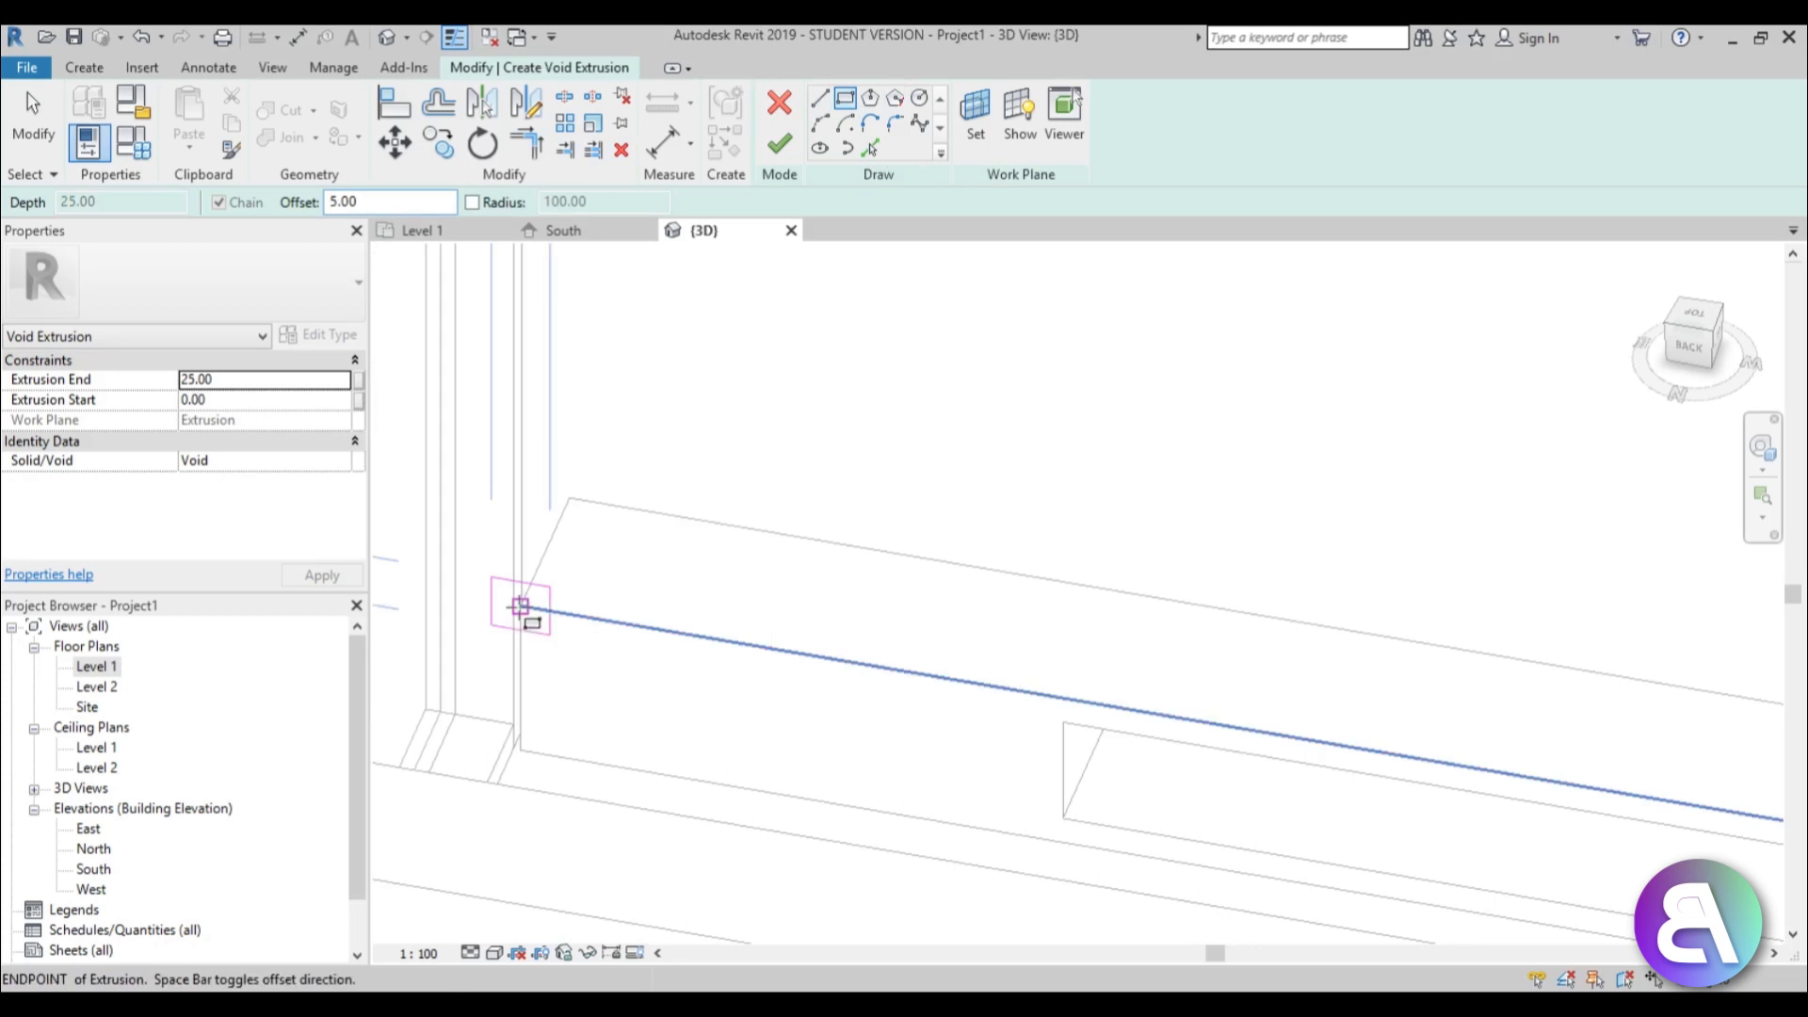
{"action": "left_click", "coordinate": [1063, 817]}
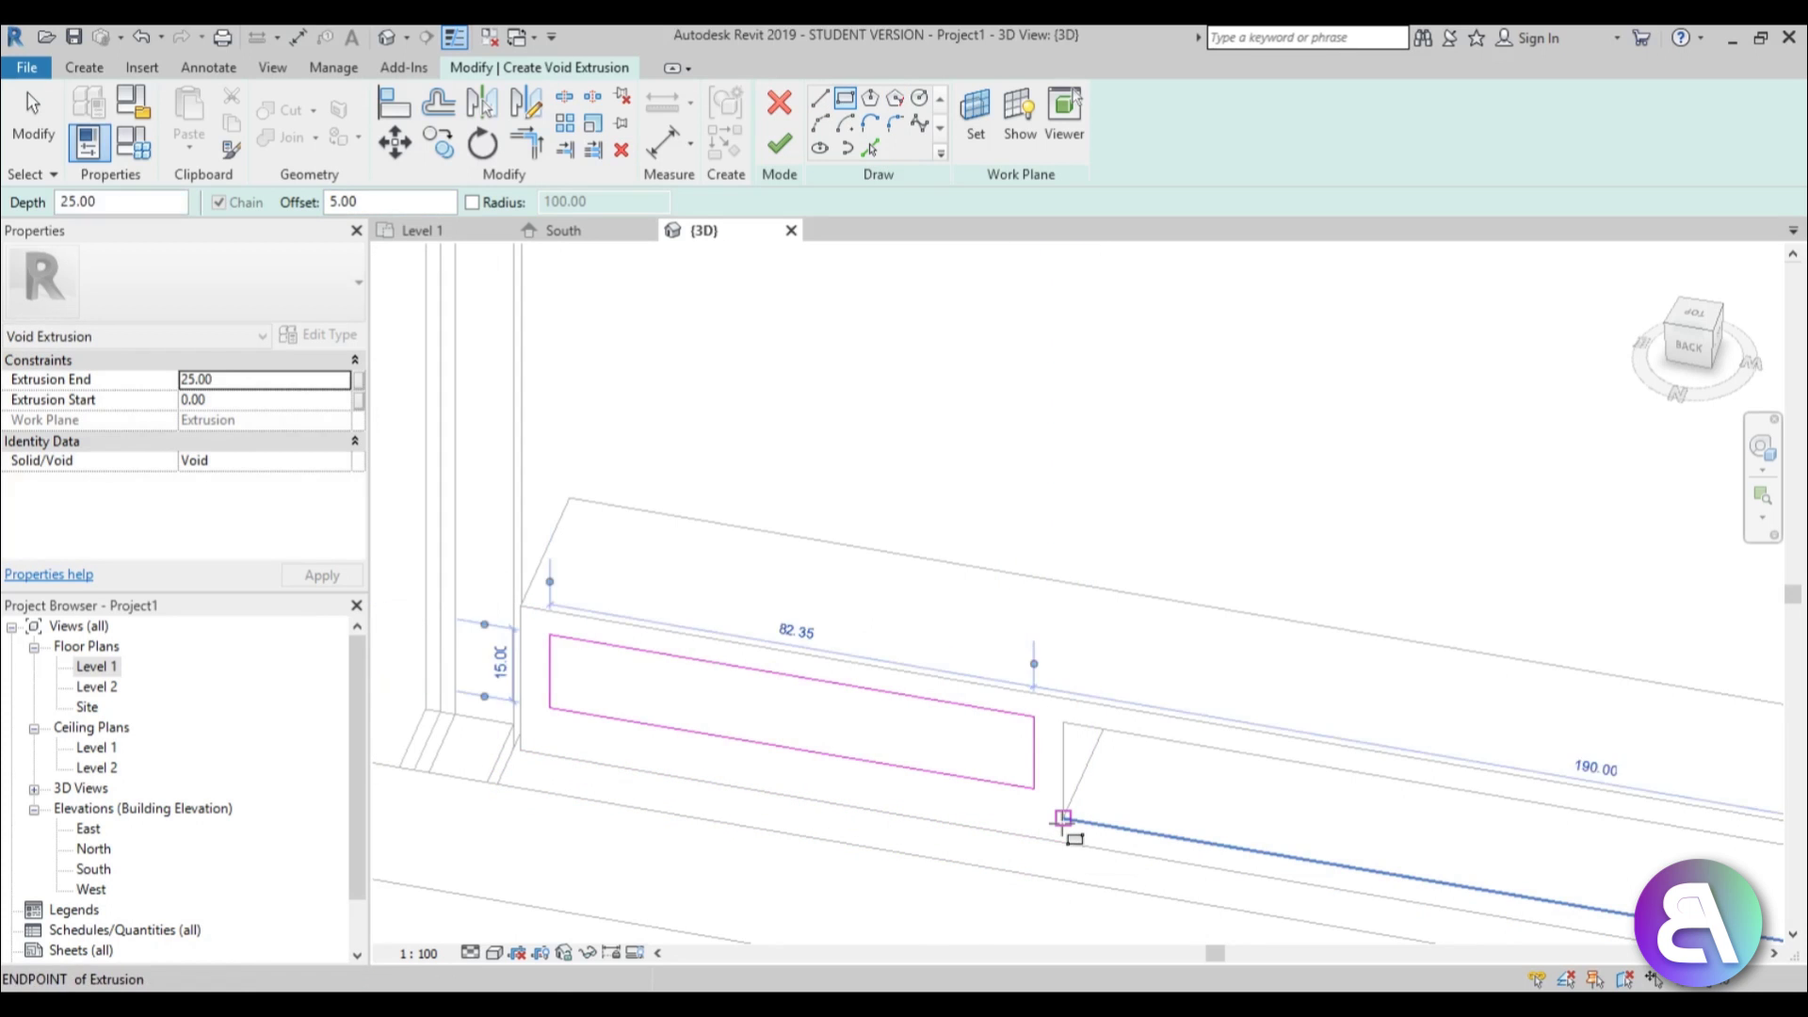
{"action": "key", "text": "Escape"}
{"action": "key", "text": "Escape"}
Align the void rectangle's bottom edge to the box's front edge
{"action": "key", "text": "a"}
{"action": "key", "text": "l"}
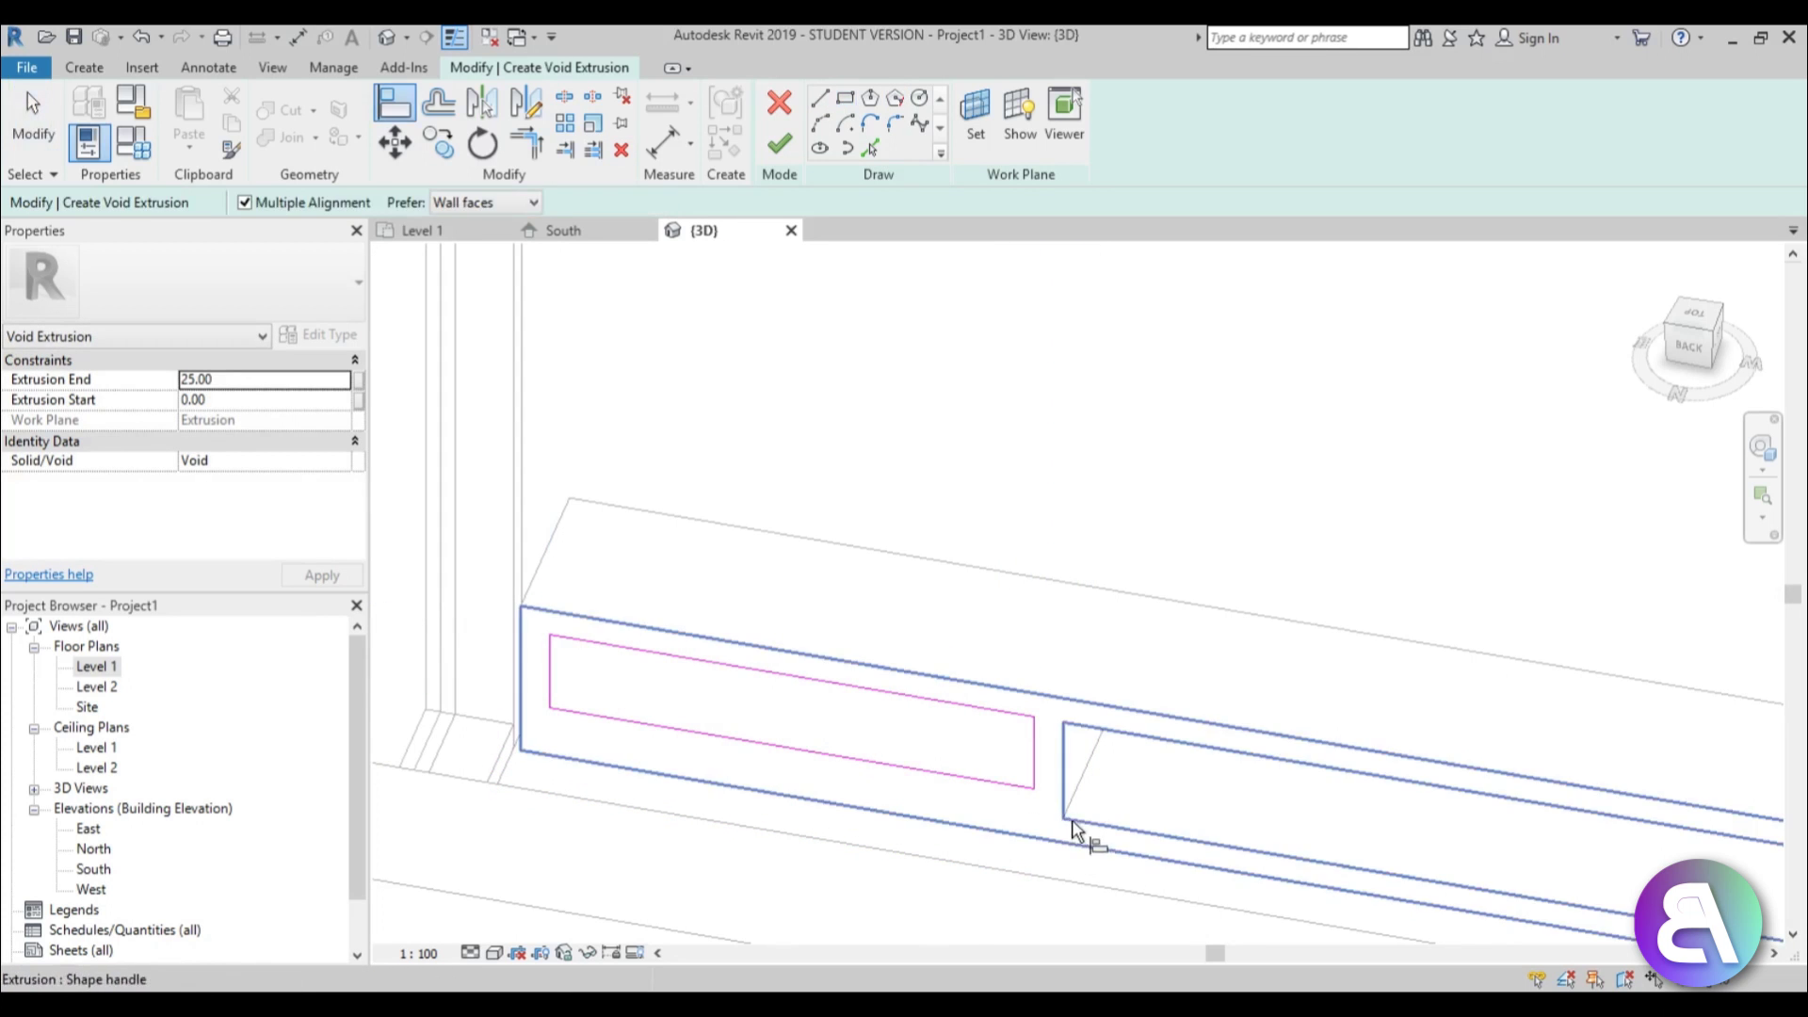
{"action": "left_click", "coordinate": [1094, 831]}
{"action": "left_click", "coordinate": [1008, 783]}
{"action": "key", "text": "Escape"}
{"action": "key", "text": "Escape"}
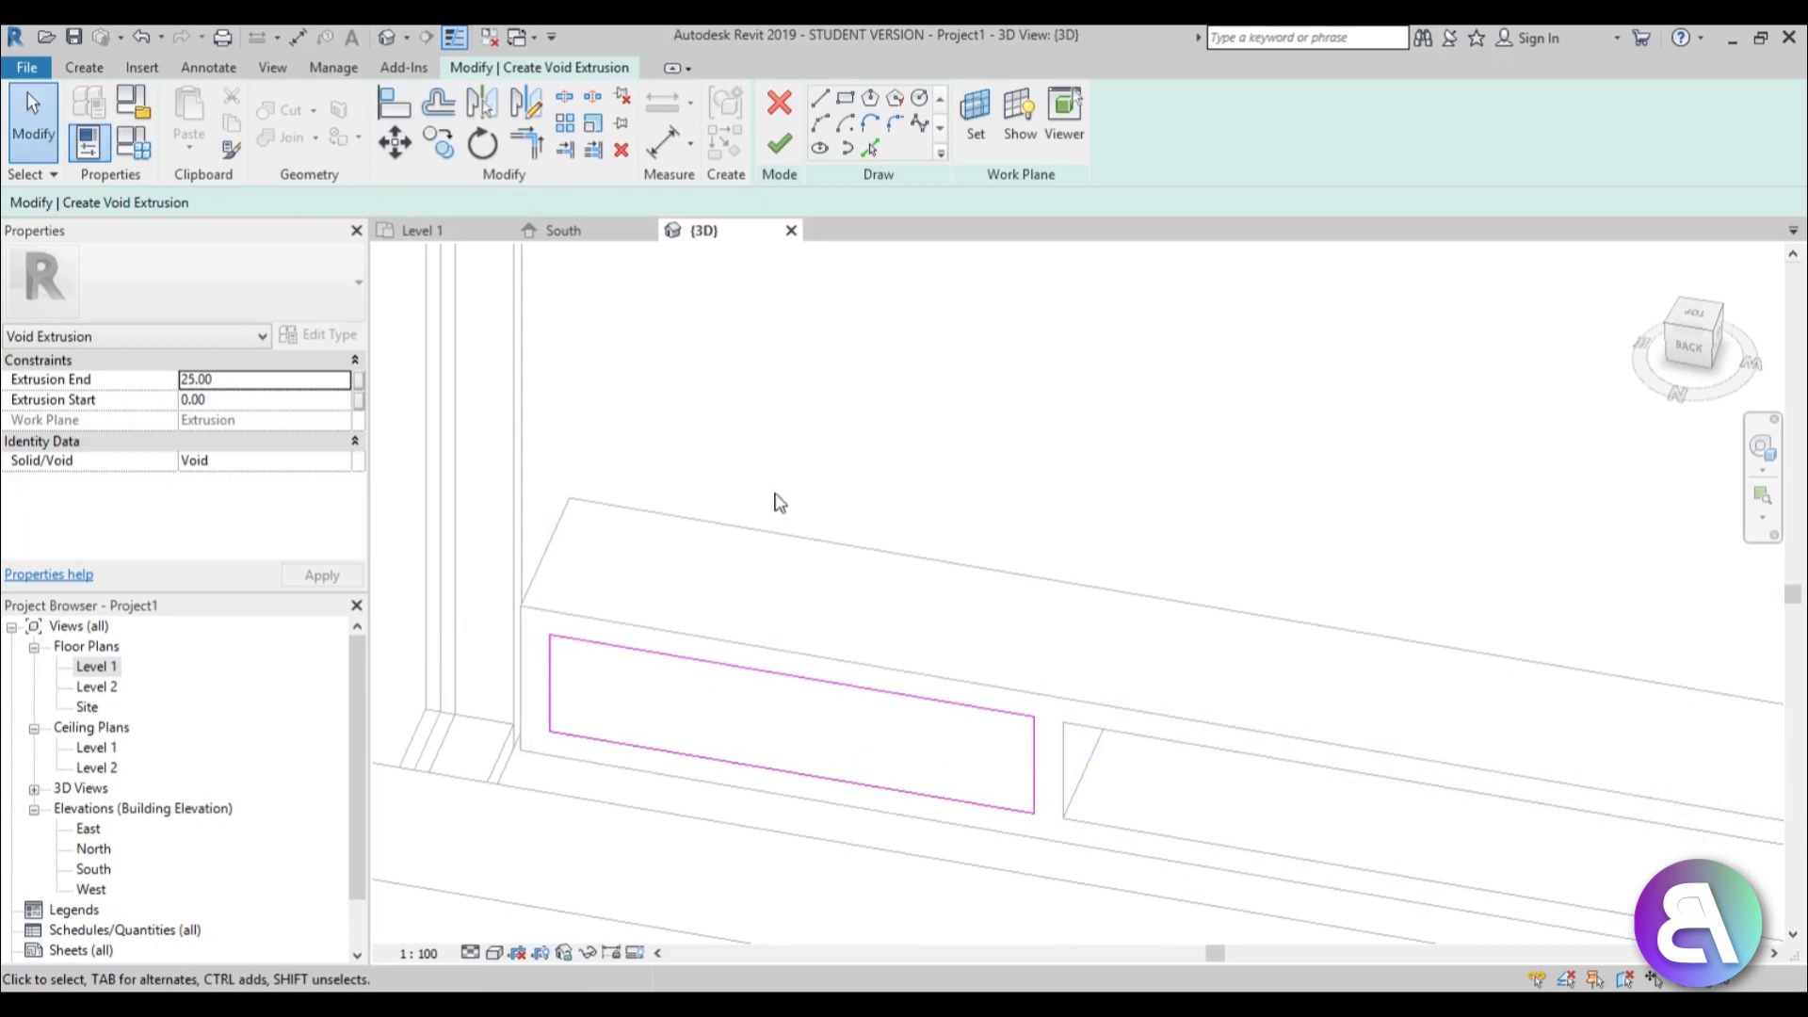
{"action": "left_click", "coordinate": [831, 102]}
{"action": "scroll", "coordinate": [710, 726], "scroll_direction": "up", "scroll_amount": 2}
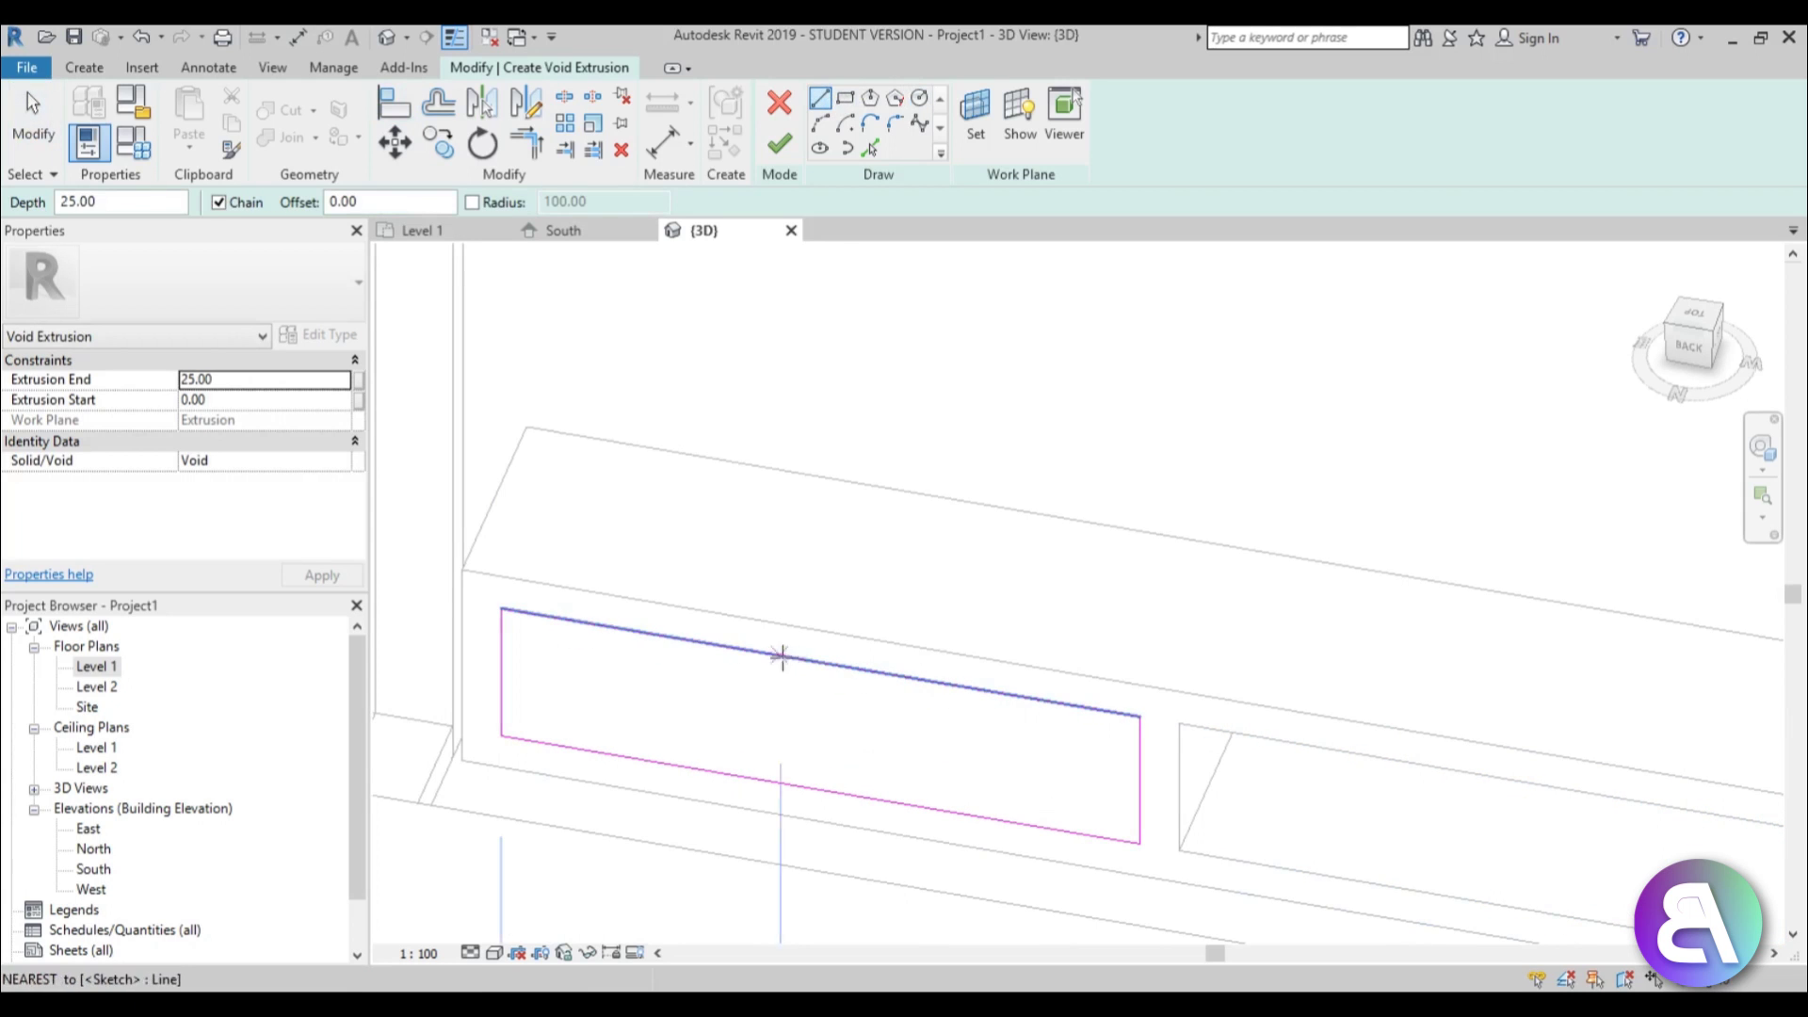
{"action": "left_click", "coordinate": [778, 656]}
{"action": "key", "text": "Escape"}
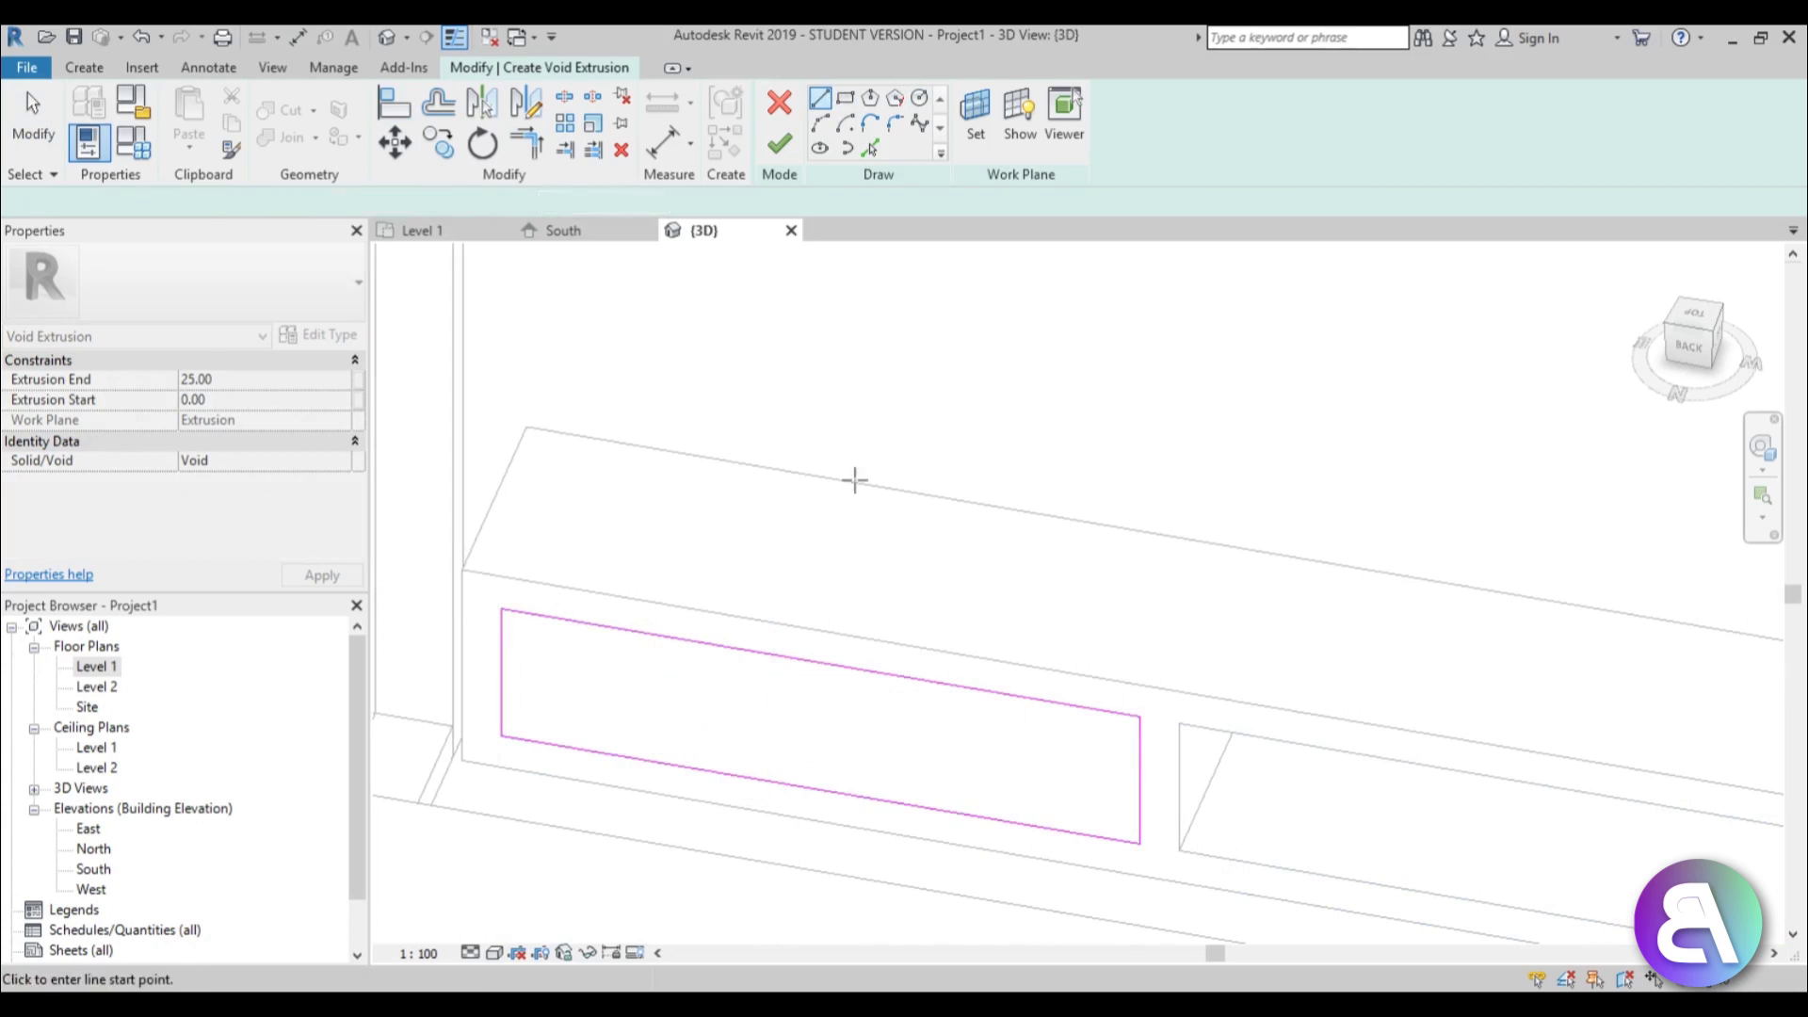
Add a rectangle with a 1.00 offset as the inset border
{"action": "left_click", "coordinate": [845, 97]}
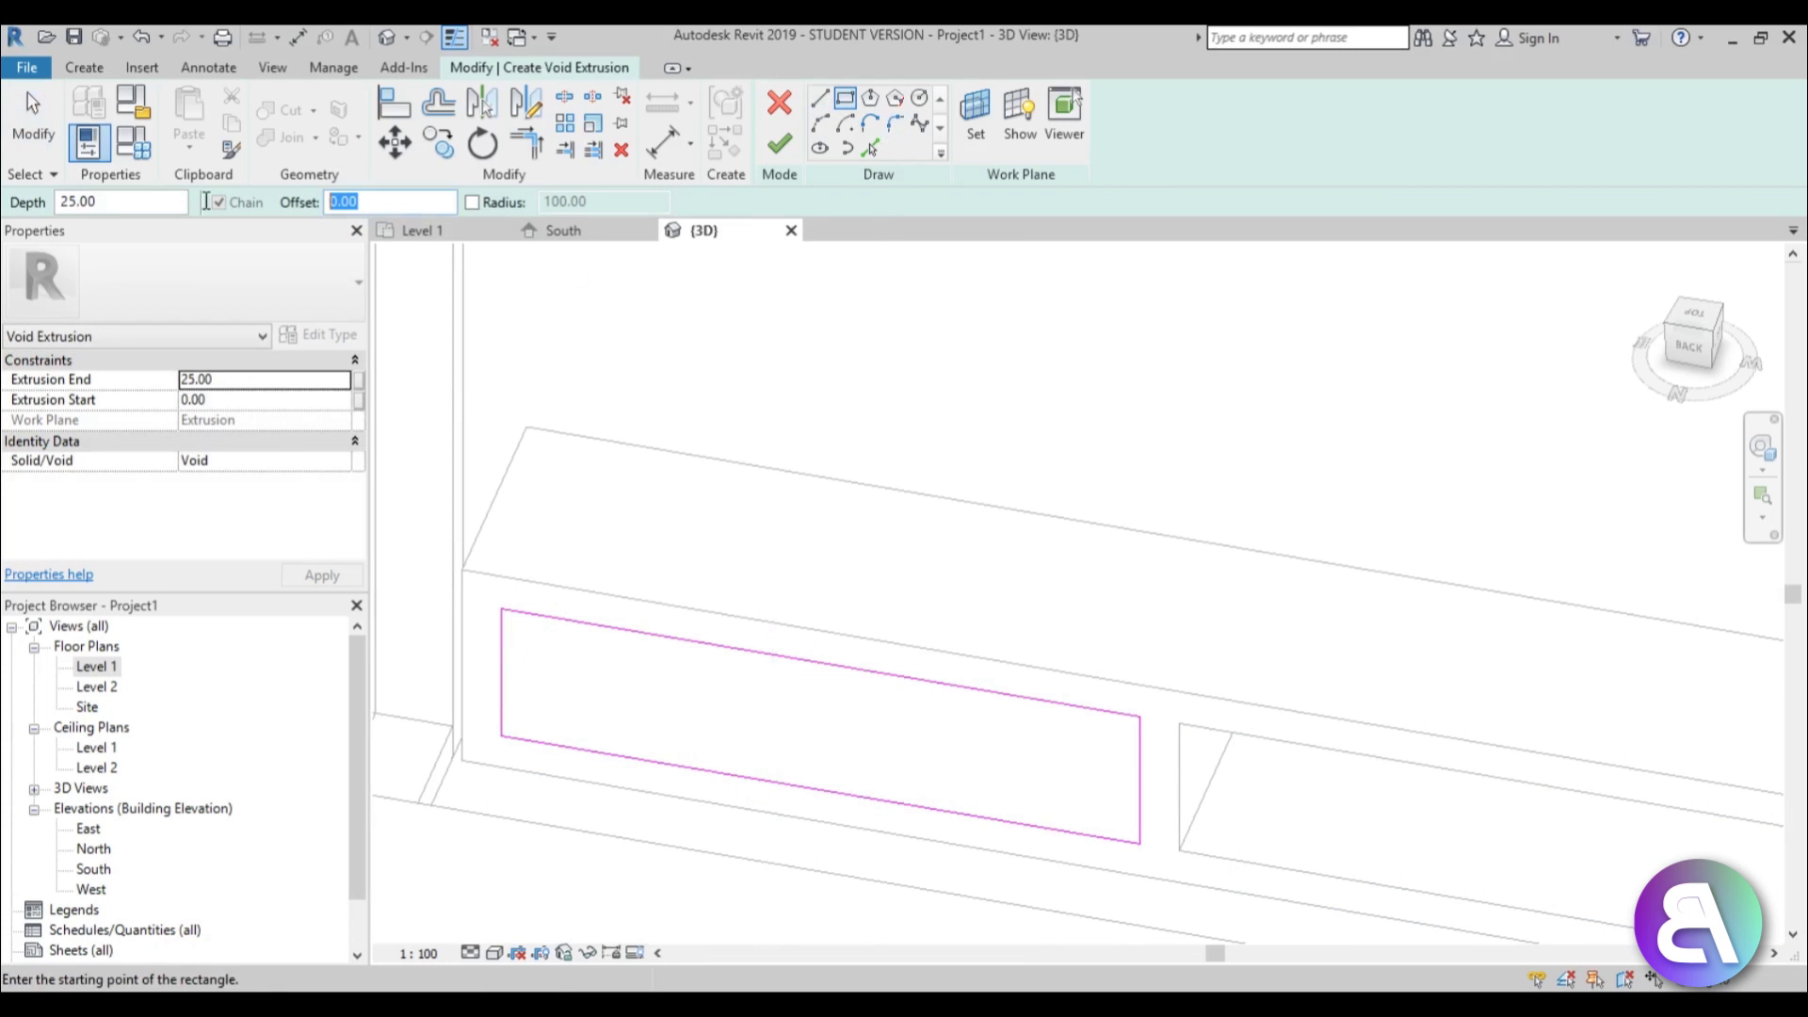
{"action": "type", "text": "1.00"}
{"action": "left_click", "coordinate": [502, 609]}
{"action": "left_click", "coordinate": [1139, 841]}
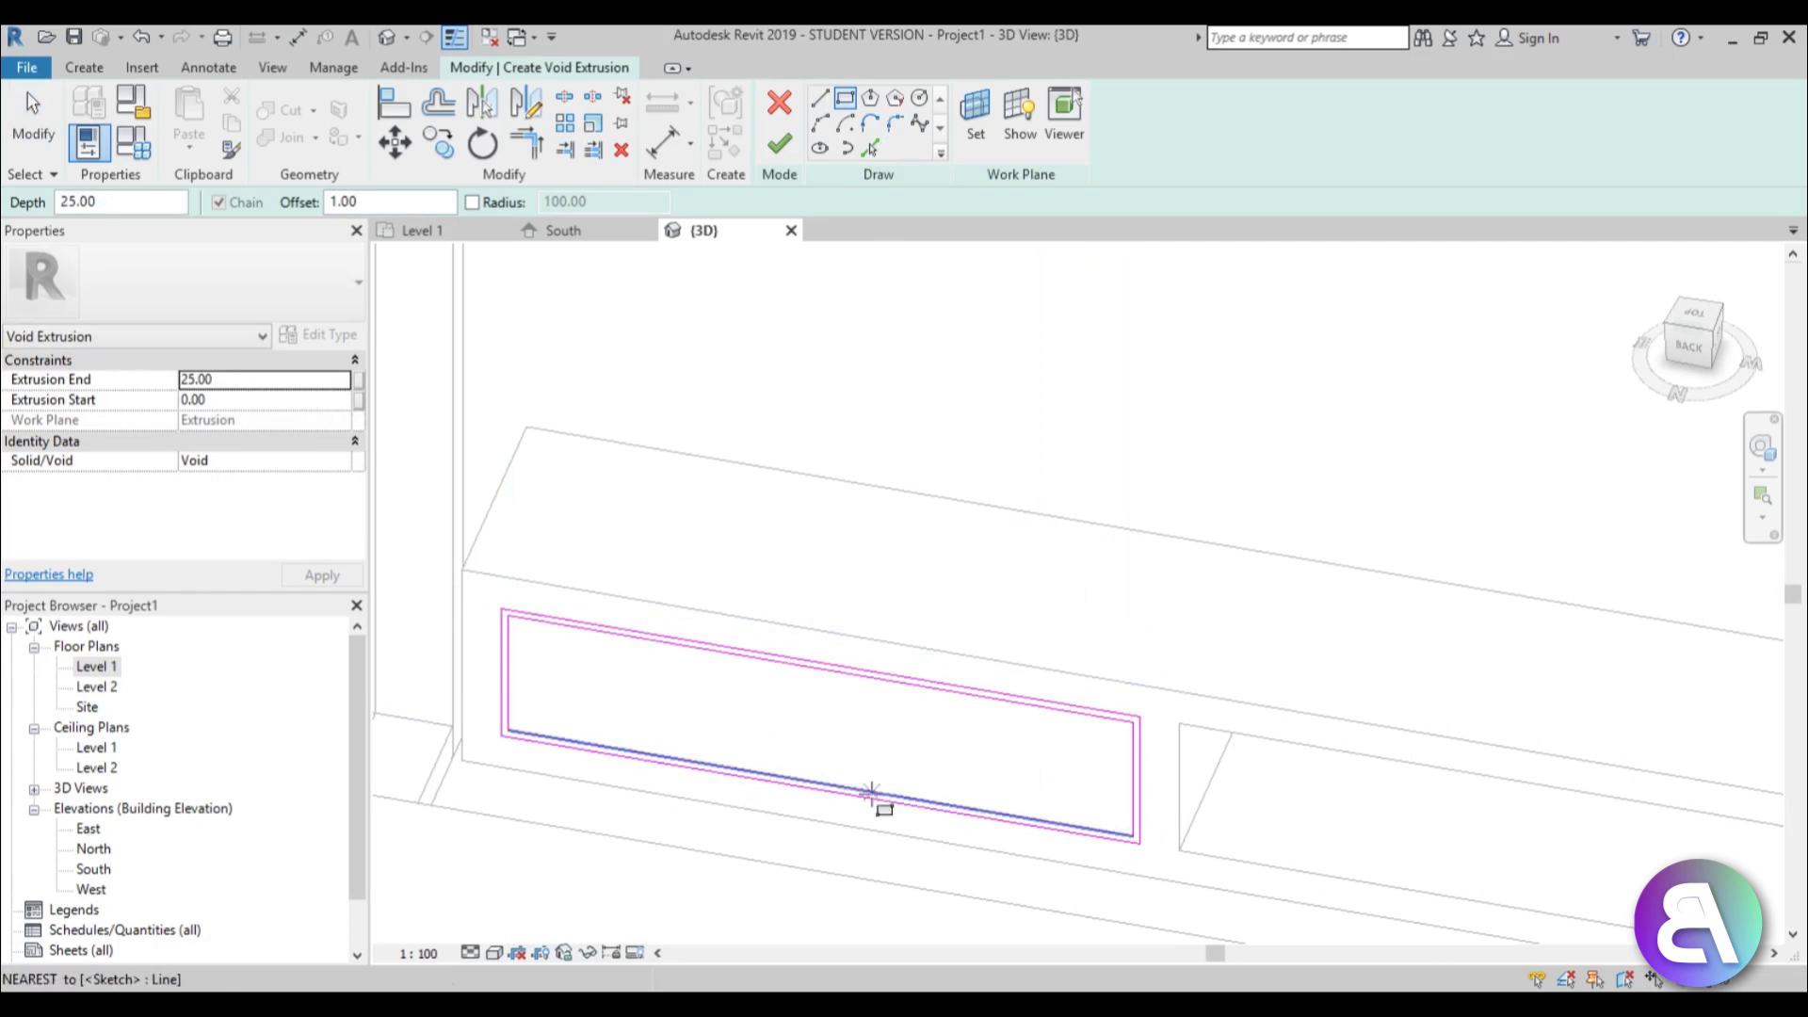
{"action": "key", "text": "Escape"}
{"action": "key", "text": "Escape"}
Draw a vertical divider line from the top edge's midpoint to the bottom edge
{"action": "left_click", "coordinate": [817, 97]}
{"action": "scroll", "coordinate": [806, 672], "scroll_direction": "up", "scroll_amount": 1}
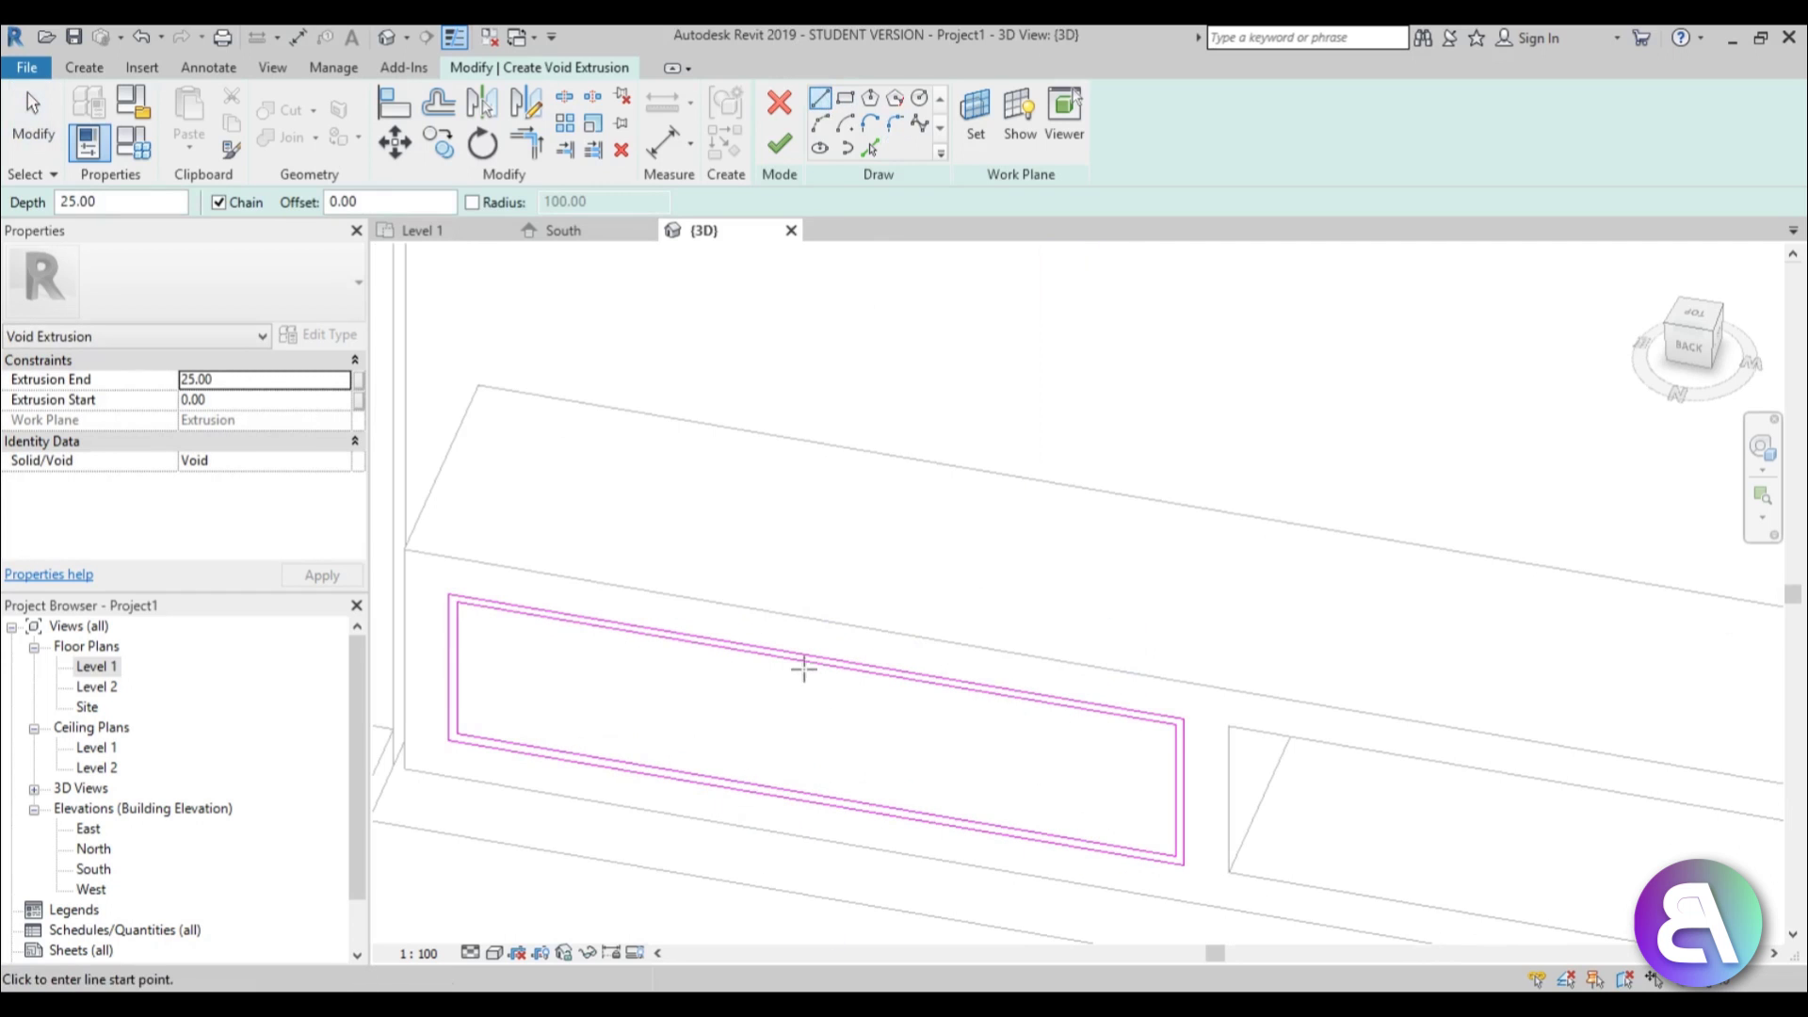
{"action": "left_click", "coordinate": [818, 662]}
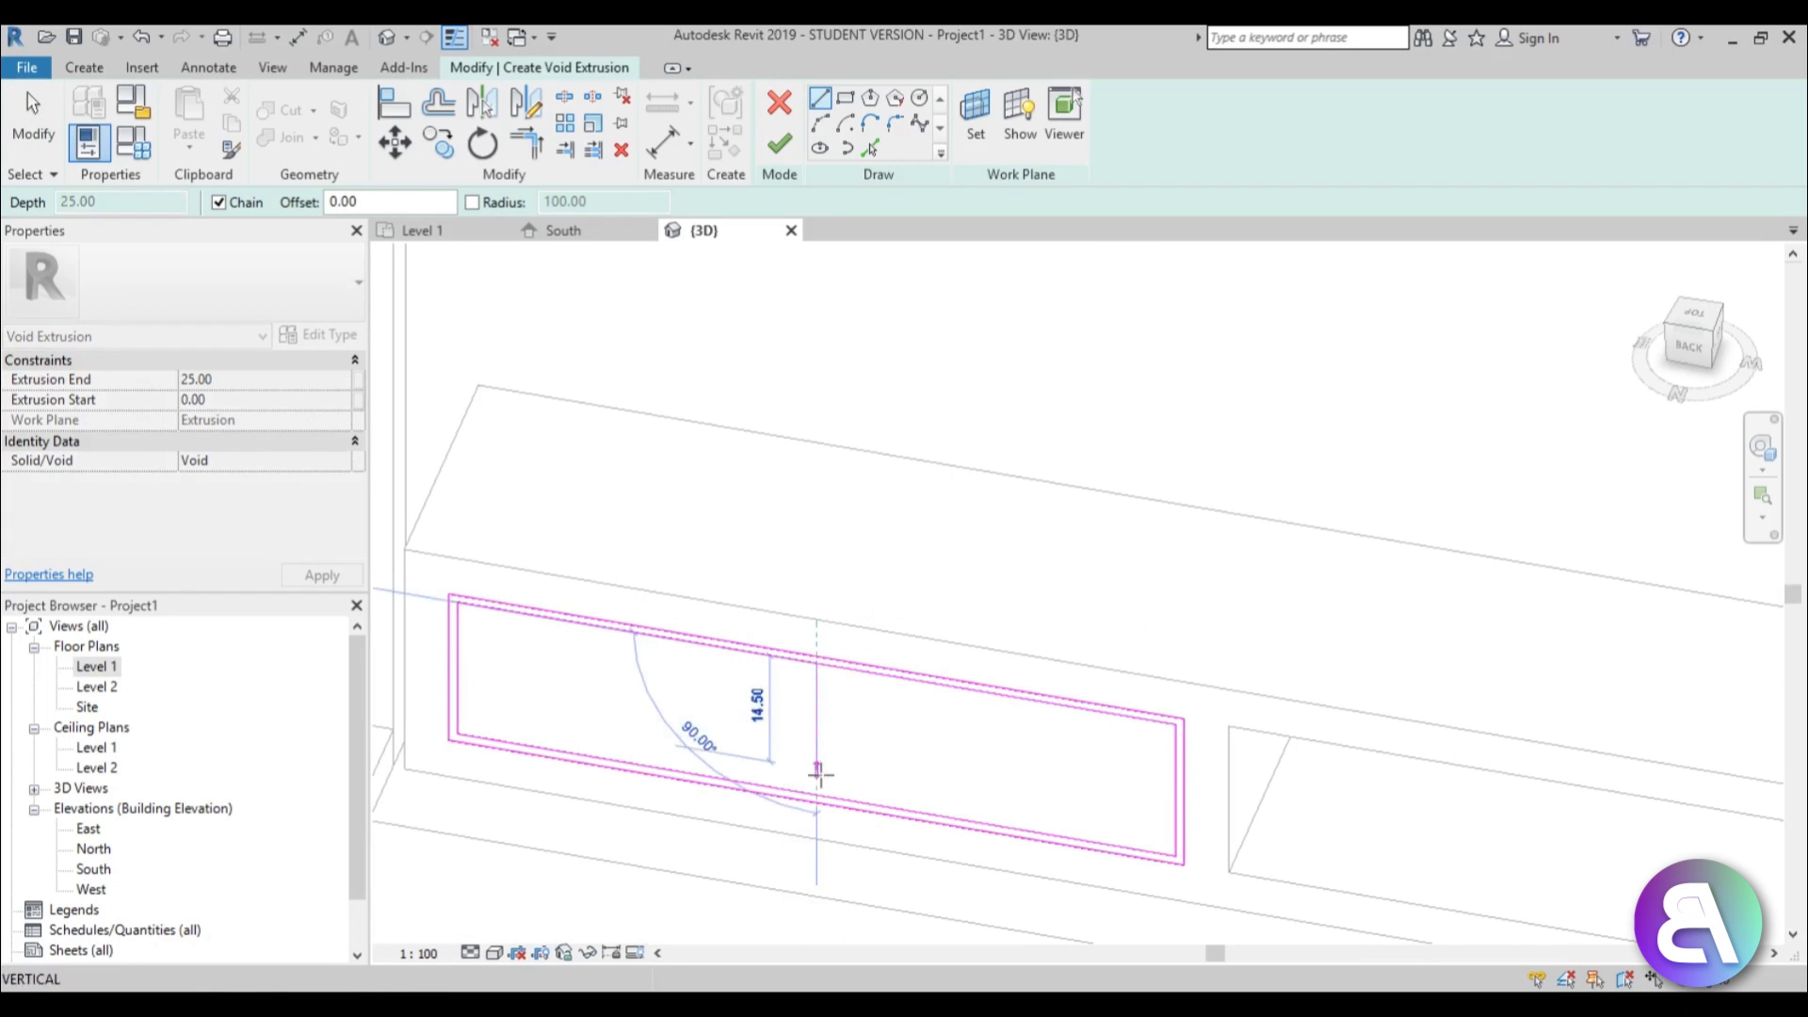
{"action": "left_click", "coordinate": [817, 794]}
{"action": "key", "text": "Escape"}
{"action": "key", "text": "Escape"}
{"action": "left_click", "coordinate": [818, 775]}
{"action": "left_click", "coordinate": [870, 147]}
{"action": "left_click_drag", "start_coordinate": [320, 202], "coordinate": [211, 204]}
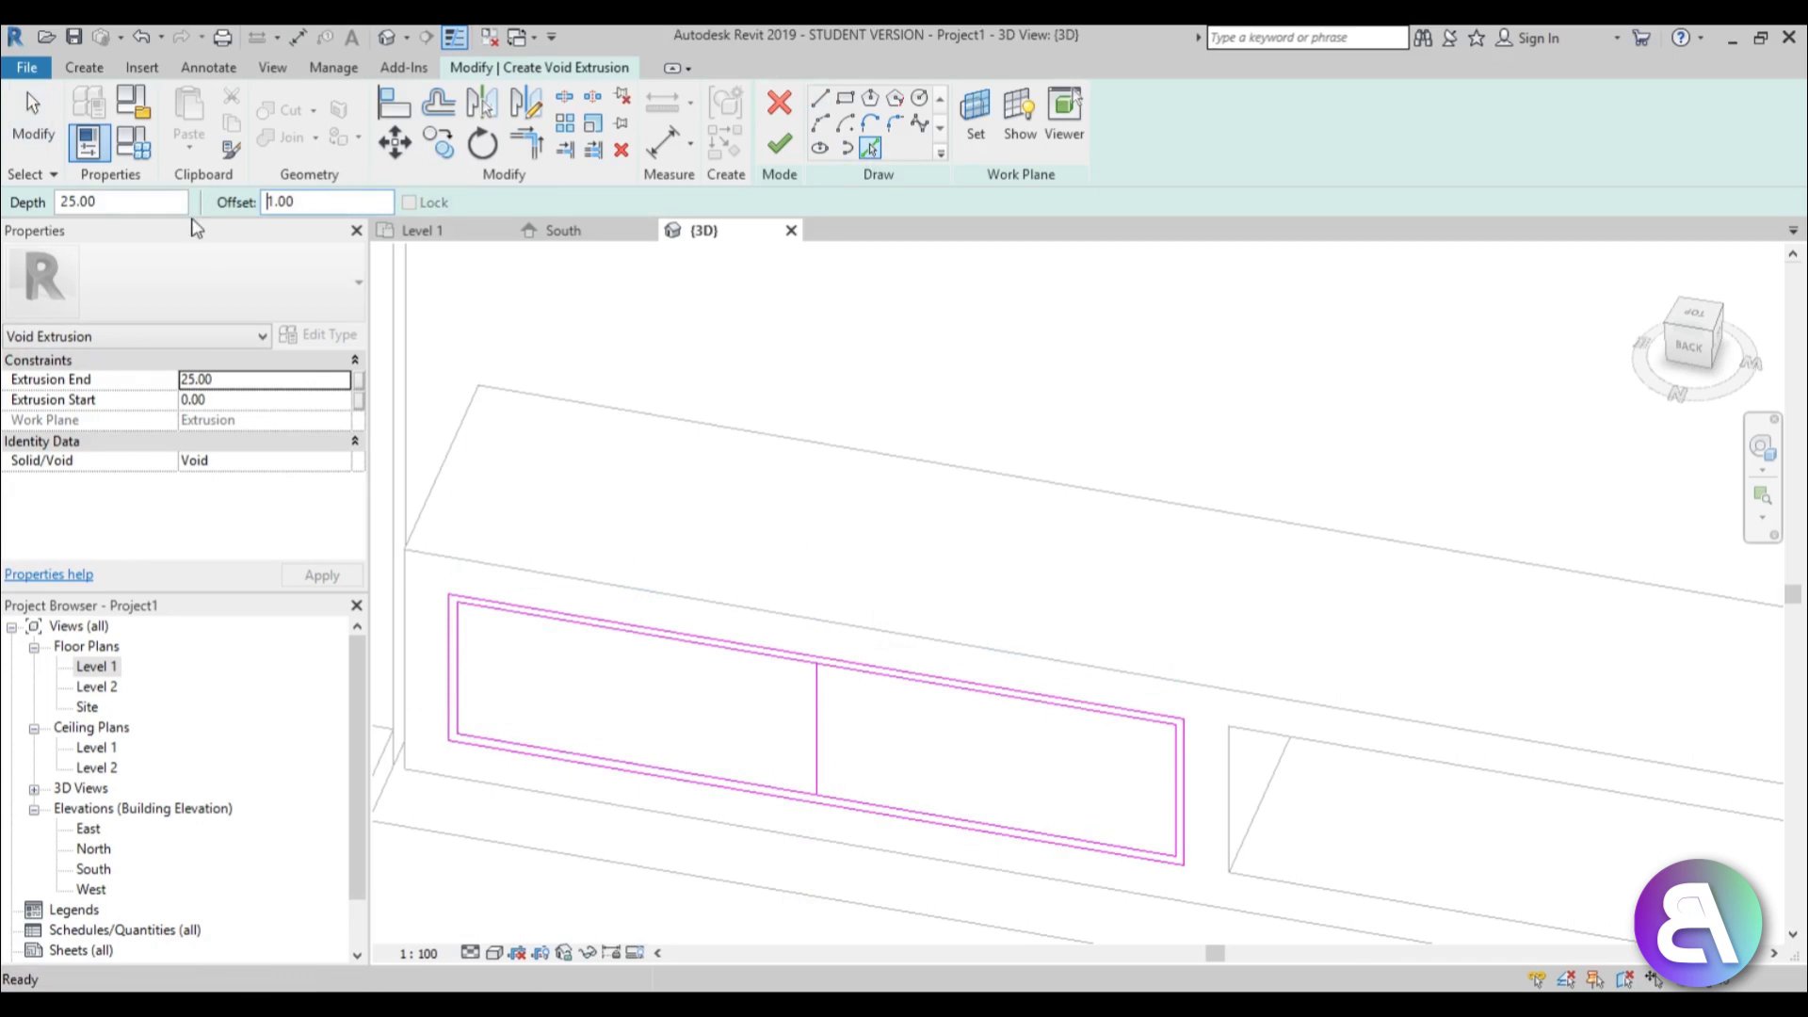
Split the inner top sketch line at the divider
{"action": "key", "text": "Escape"}
{"action": "scroll", "coordinate": [846, 766], "scroll_direction": "up", "scroll_amount": 2}
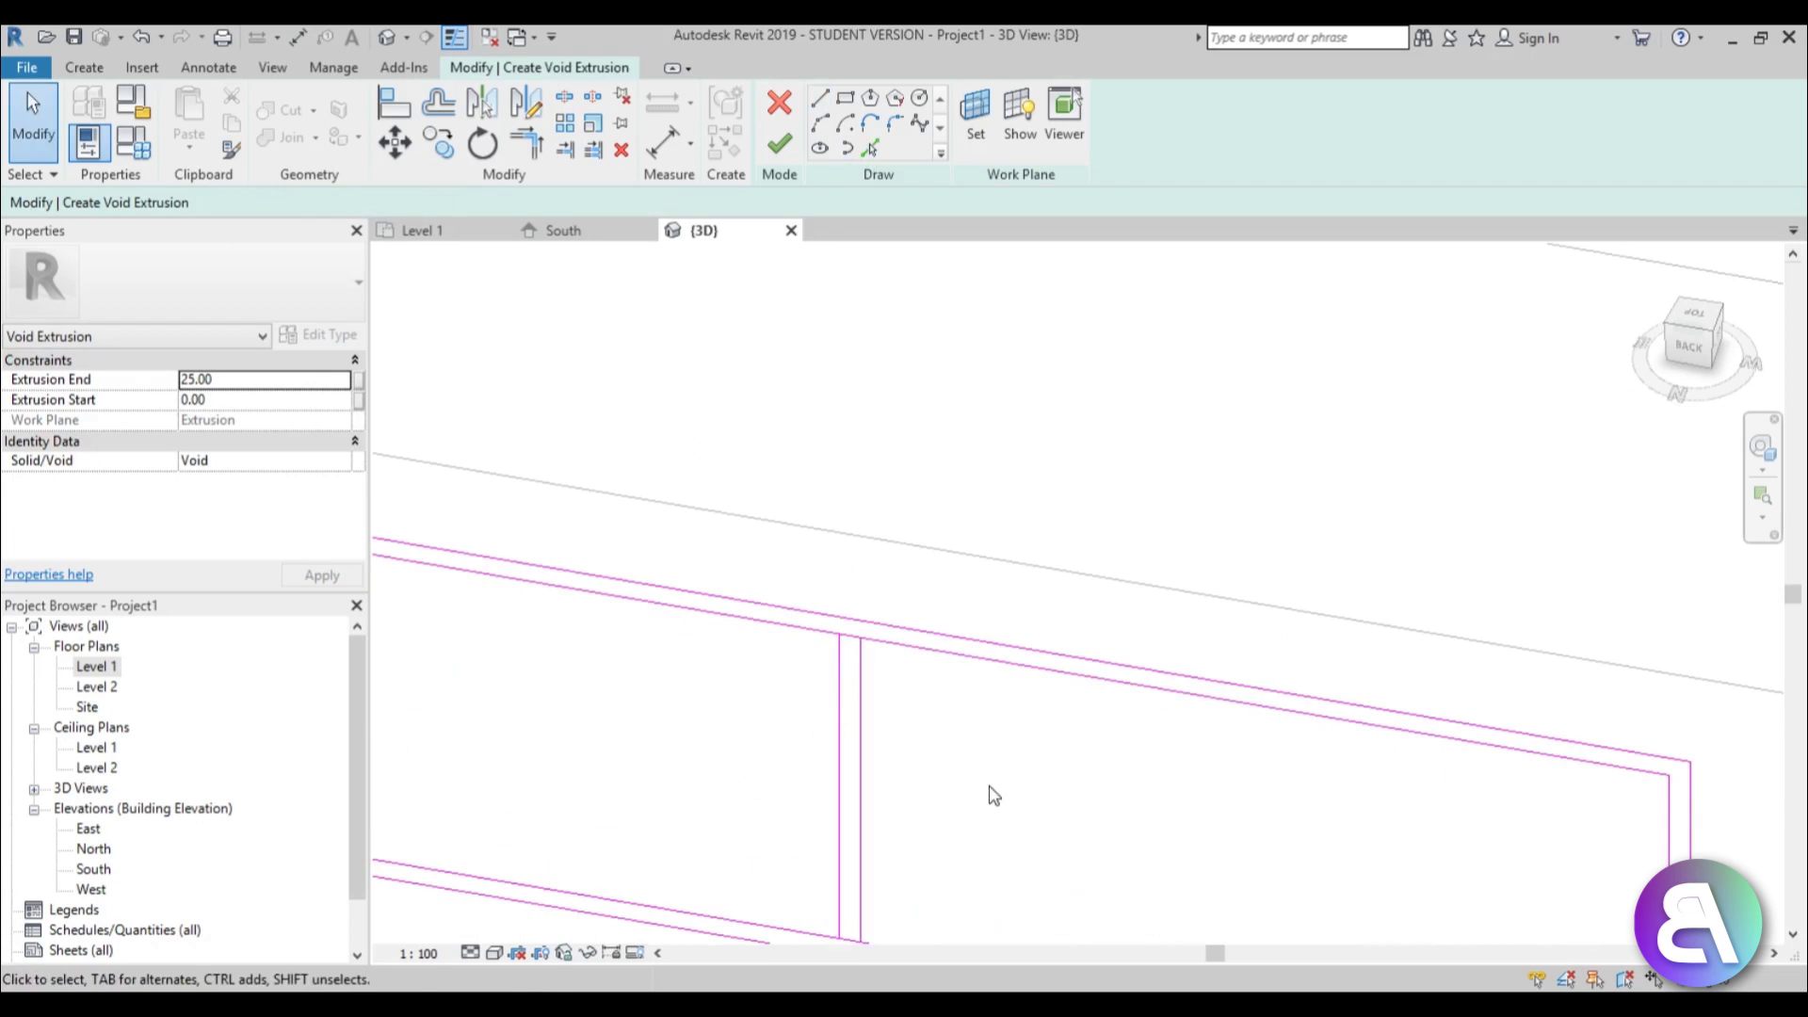
{"action": "key", "text": "l"}
{"action": "scroll", "coordinate": [718, 481], "scroll_direction": "up", "scroll_amount": 3}
{"action": "left_click", "coordinate": [709, 487]}
{"action": "scroll", "coordinate": [839, 720], "scroll_direction": "down", "scroll_amount": 3}
{"action": "middle_click_drag", "start_coordinate": [843, 735], "coordinate": [886, 259]}
{"action": "scroll", "coordinate": [780, 467], "scroll_direction": "up", "scroll_amount": 2}
{"action": "scroll", "coordinate": [787, 459], "scroll_direction": "up", "scroll_amount": 1}
{"action": "key", "text": "Escape"}
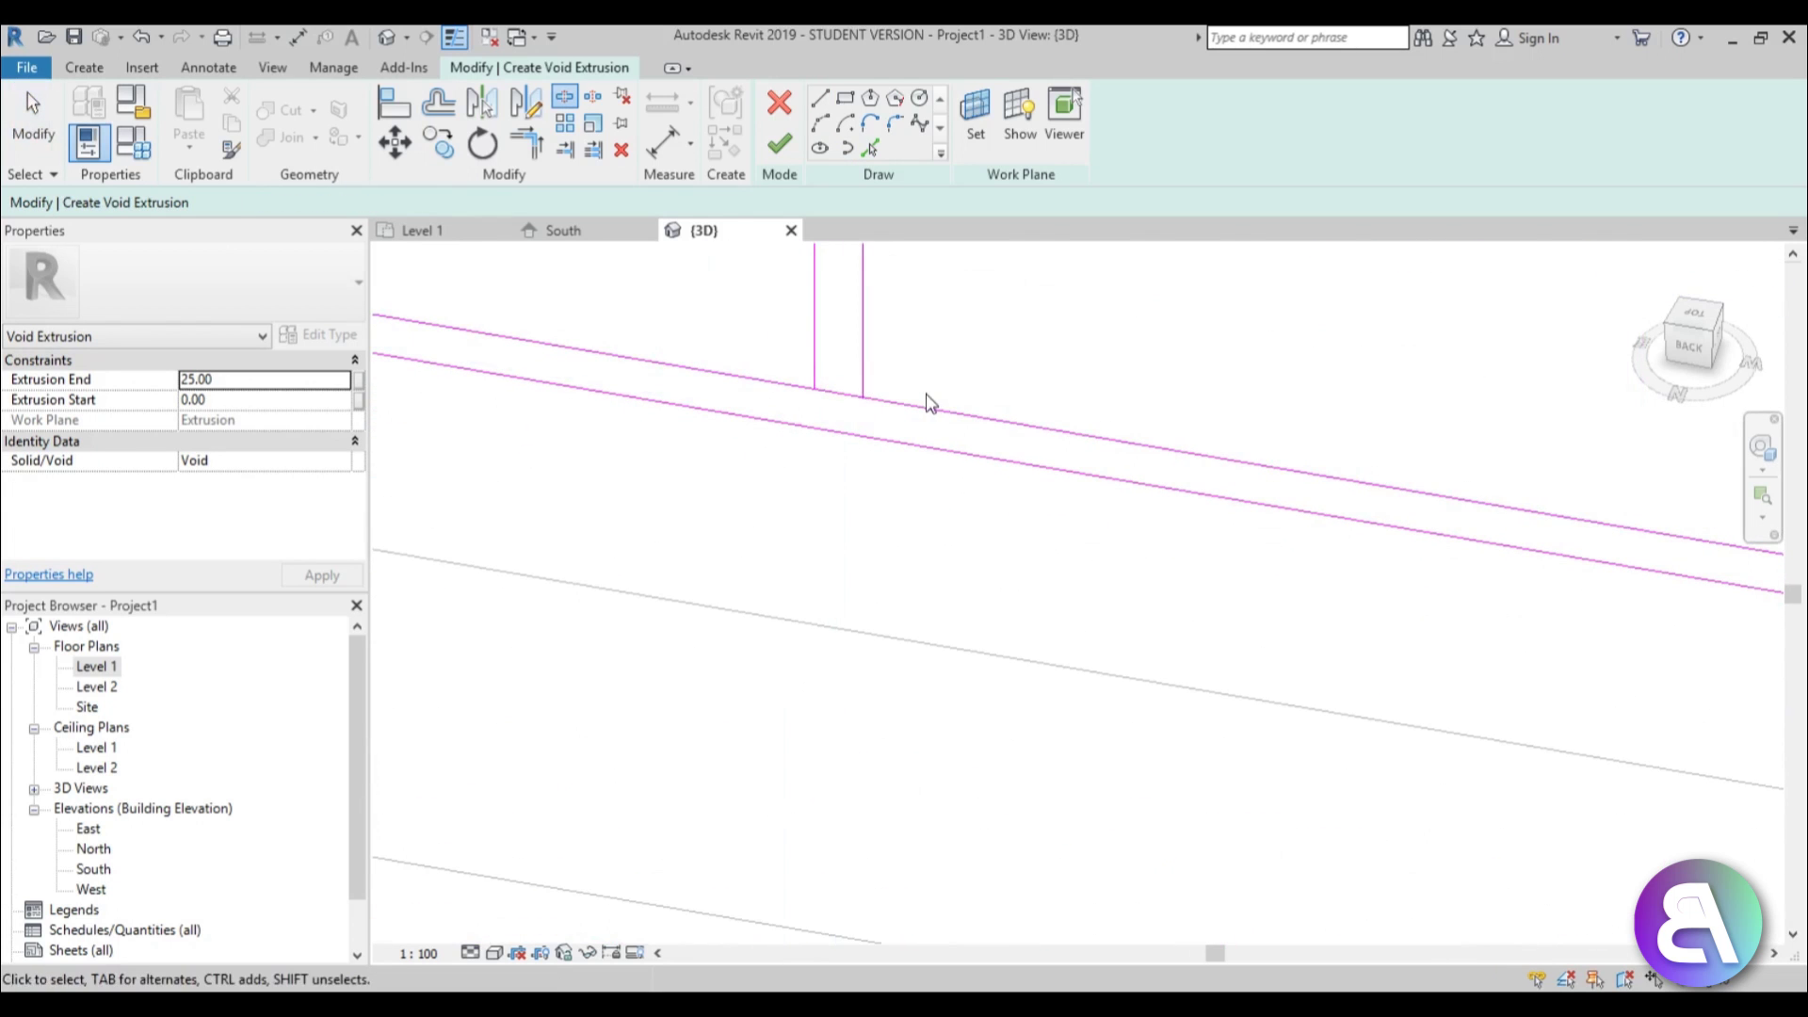
Trim the divider's bottom and top junctions into corners and finish the void sketch
{"action": "key", "text": "t"}
{"action": "key", "text": "r"}
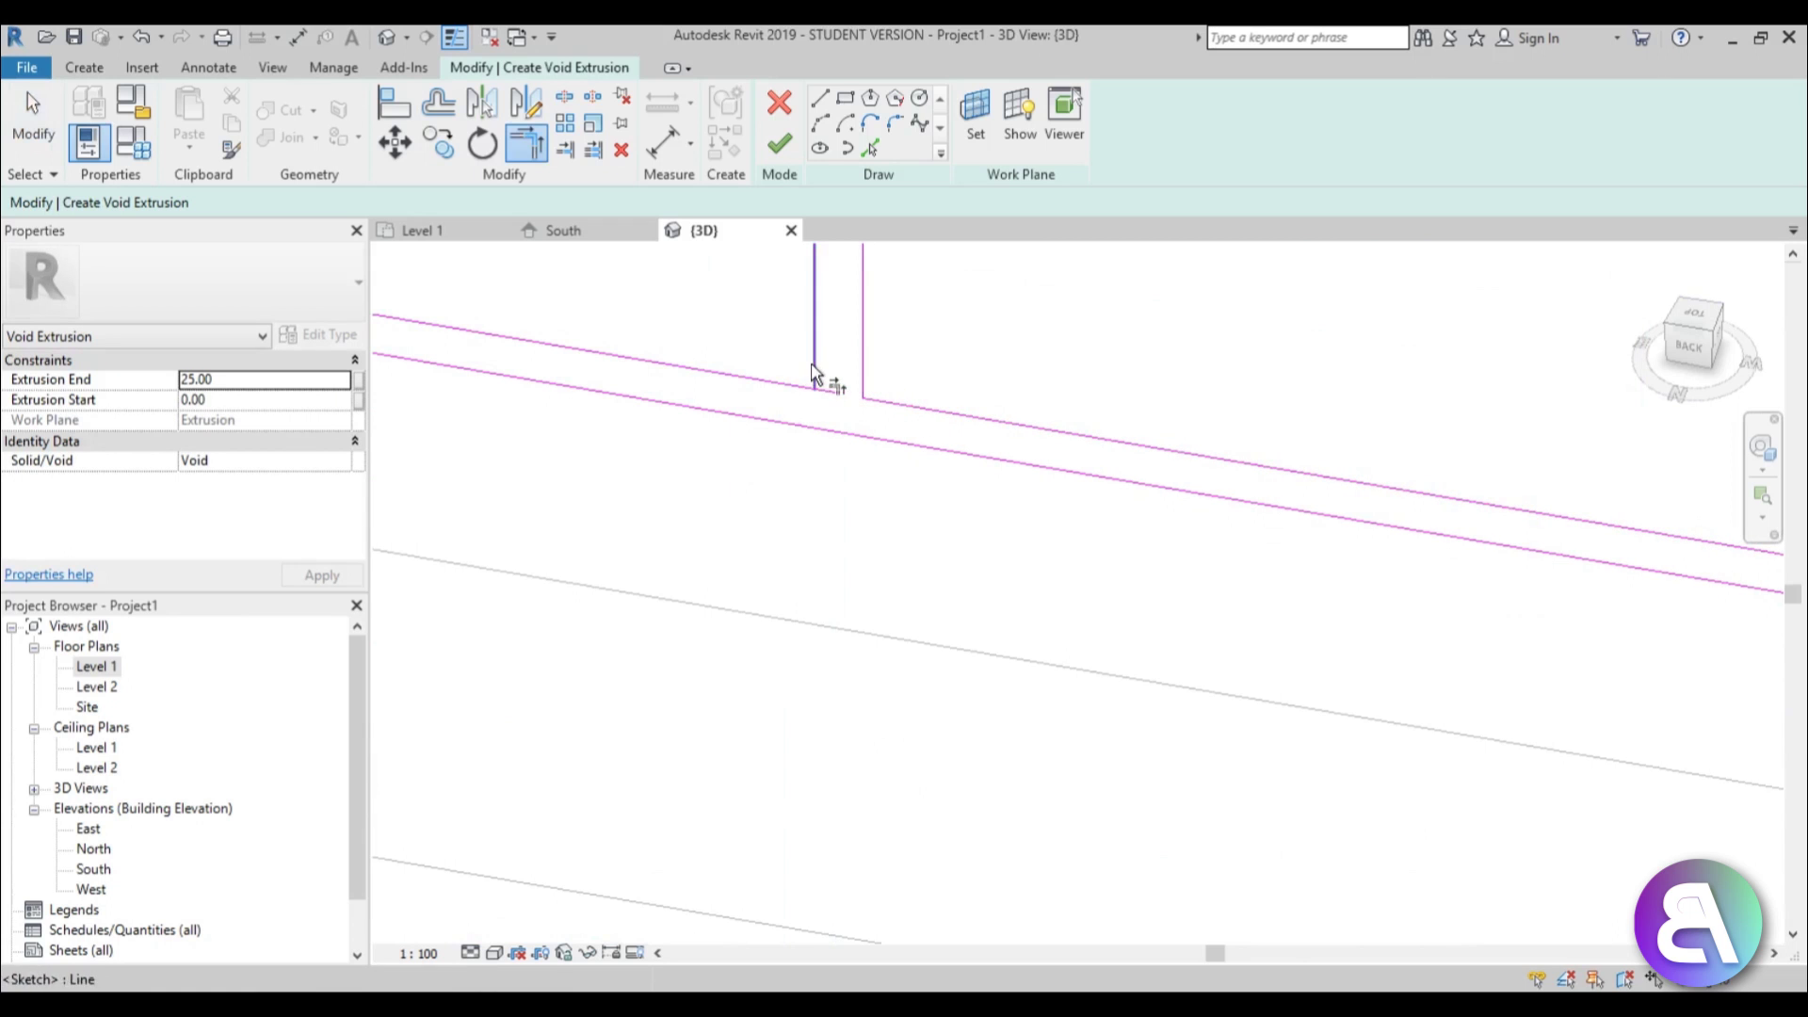
{"action": "left_click", "coordinate": [780, 382]}
{"action": "scroll", "coordinate": [796, 423], "scroll_direction": "down", "scroll_amount": 3}
{"action": "middle_click_drag", "start_coordinate": [803, 462], "coordinate": [819, 866]}
{"action": "scroll", "coordinate": [823, 410], "scroll_direction": "up", "scroll_amount": 3}
{"action": "left_click", "coordinate": [812, 433]}
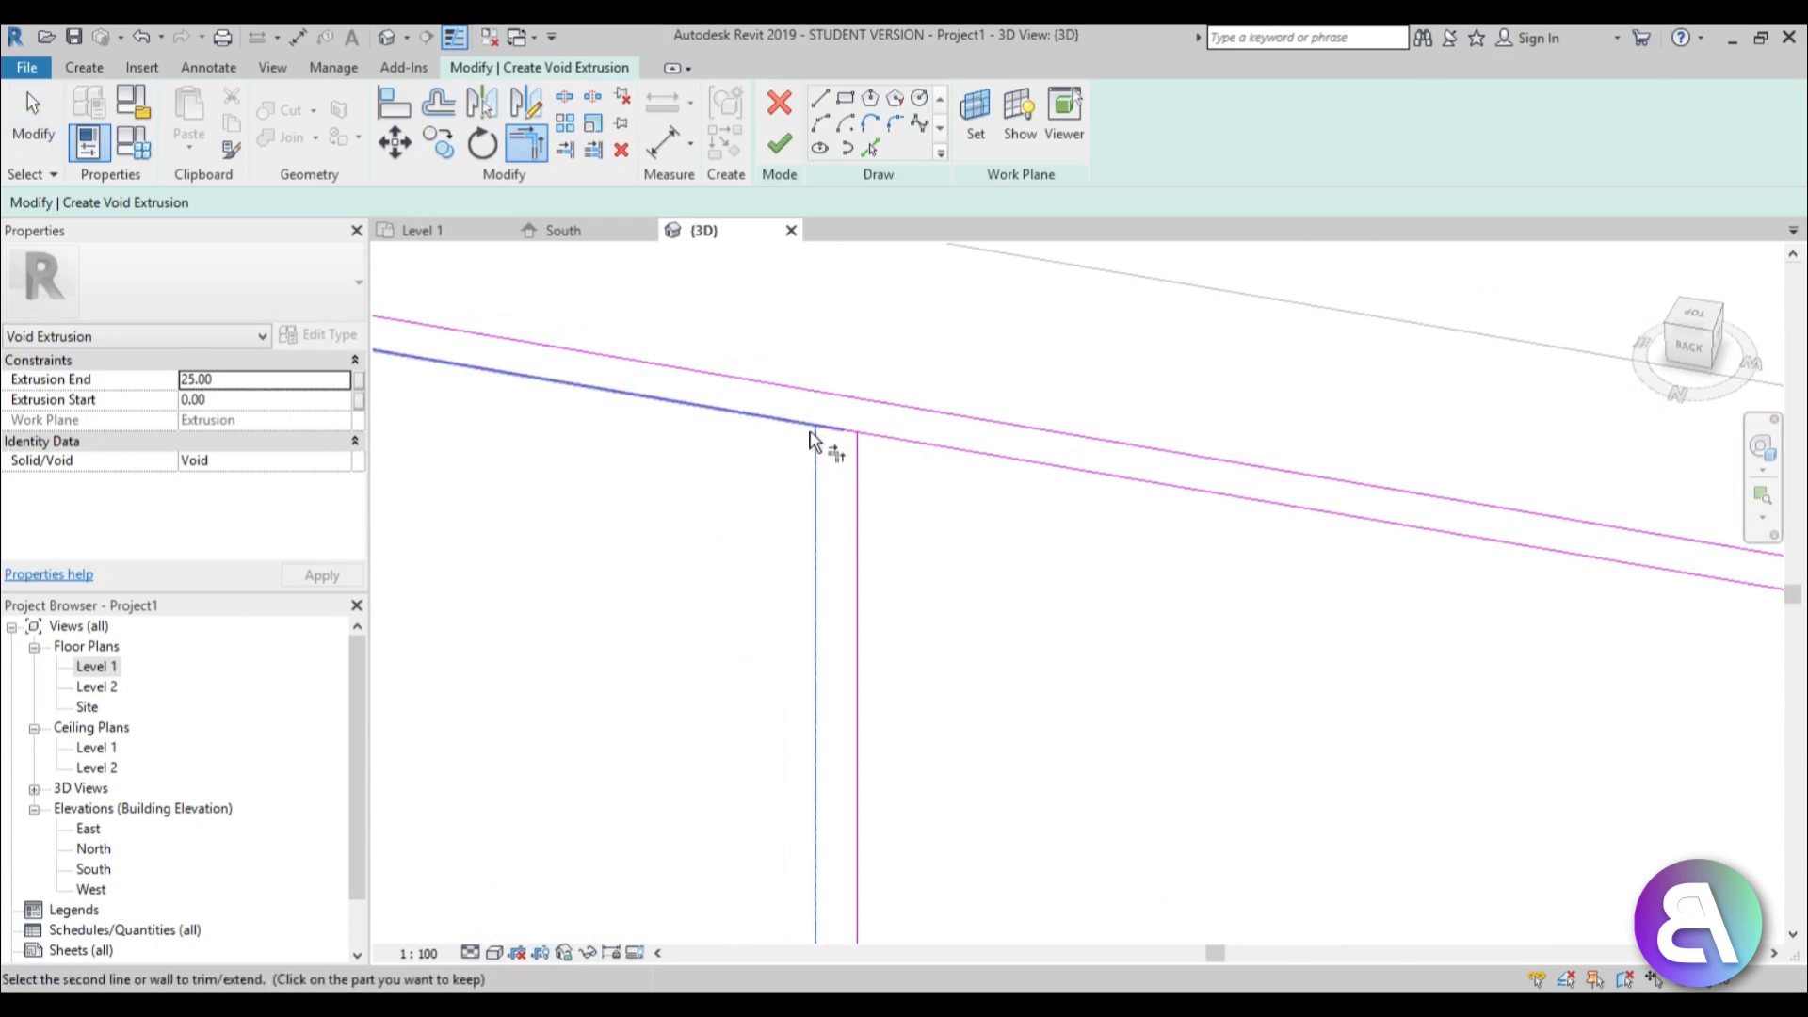
{"action": "left_click", "coordinate": [859, 445]}
{"action": "left_click", "coordinate": [780, 144]}
Make the void only 2.74 deep
{"action": "middle_click_drag", "start_coordinate": [743, 292], "coordinate": [735, 654], "text": "shift"}
{"action": "left_click_drag", "start_coordinate": [892, 403], "coordinate": [640, 497]}
{"action": "left_click", "coordinate": [739, 458]}
{"action": "scroll", "coordinate": [742, 456], "scroll_direction": "down", "scroll_amount": 1}
{"action": "middle_click_drag", "start_coordinate": [743, 456], "coordinate": [956, 490], "text": "shift"}
{"action": "scroll", "coordinate": [942, 527], "scroll_direction": "down", "scroll_amount": 4}
{"action": "middle_click_drag", "start_coordinate": [945, 556], "coordinate": [870, 537], "text": "shift"}
Assign Birch as the extrusion's material
{"action": "left_click", "coordinate": [741, 520]}
{"action": "left_click", "coordinate": [283, 521]}
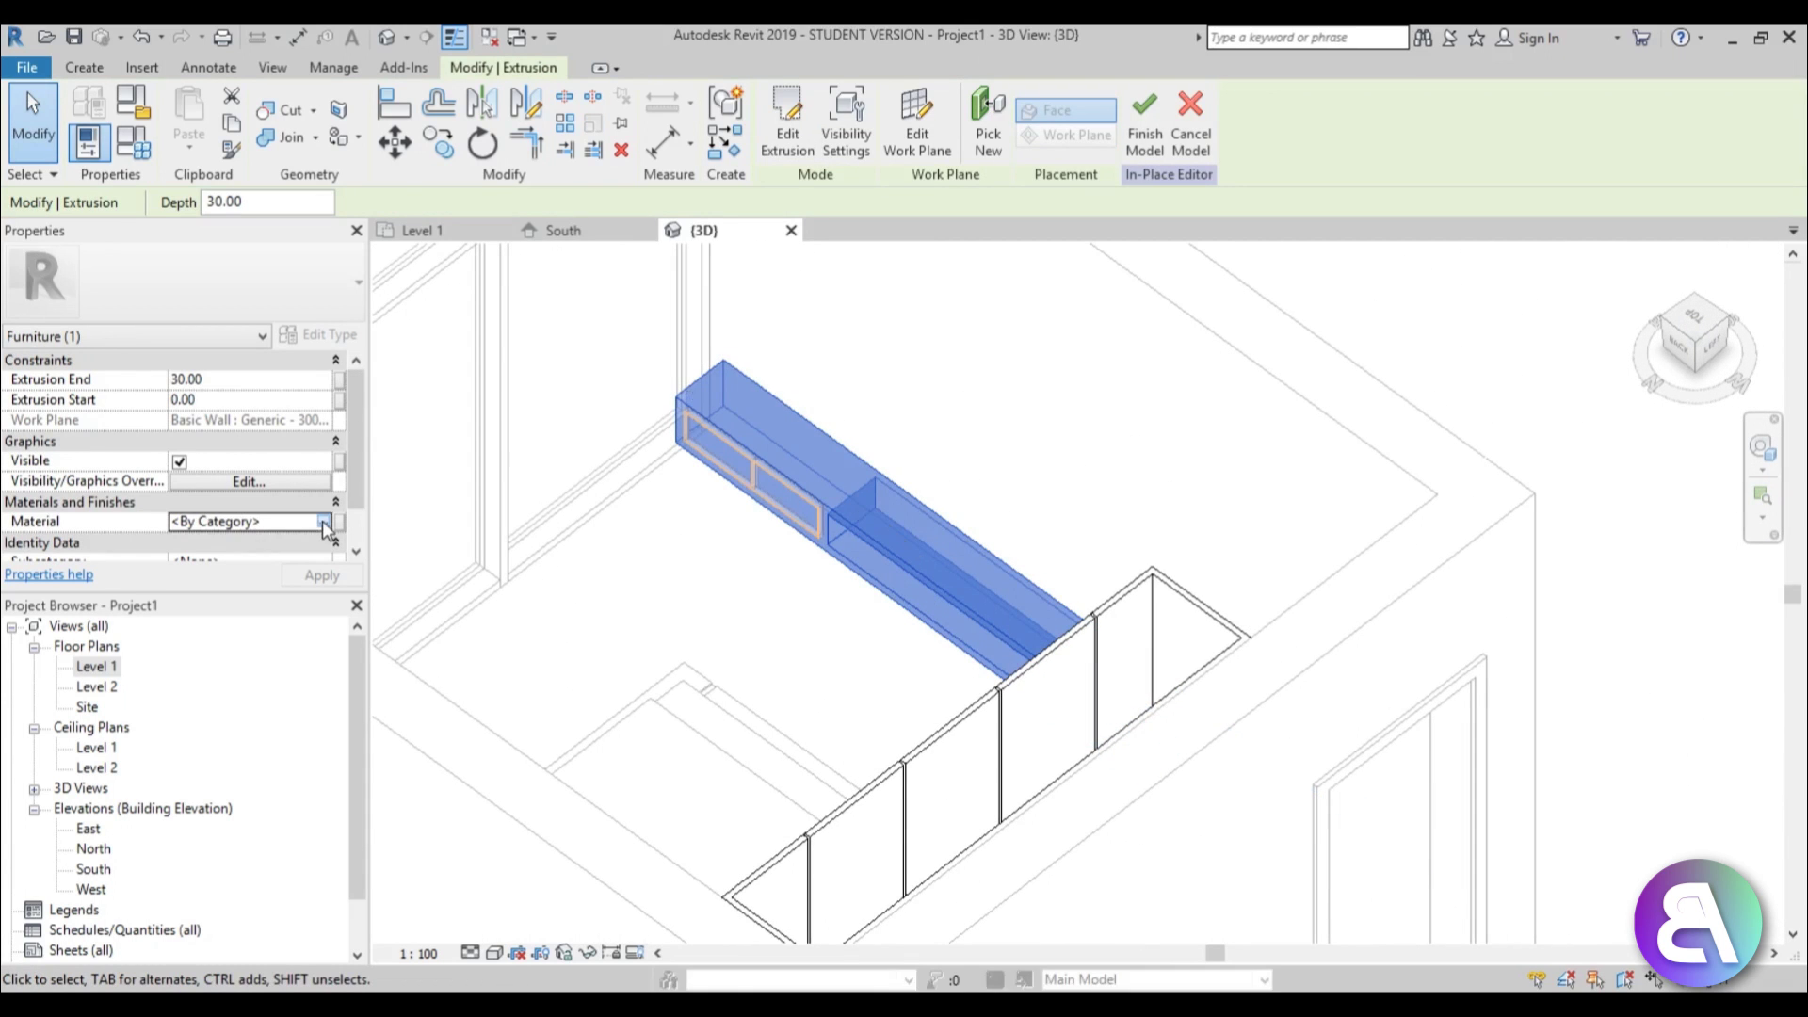
{"action": "left_click", "coordinate": [334, 521]}
{"action": "left_click", "coordinate": [1248, 958]}
Finish the in-place shelf model and switch the 3D view to the Realistic visual style
{"action": "key", "text": "Escape"}
{"action": "middle_click_drag", "start_coordinate": [788, 614], "coordinate": [975, 631], "text": "shift"}
{"action": "left_click", "coordinate": [776, 142]}
{"action": "left_click", "coordinate": [493, 952]}
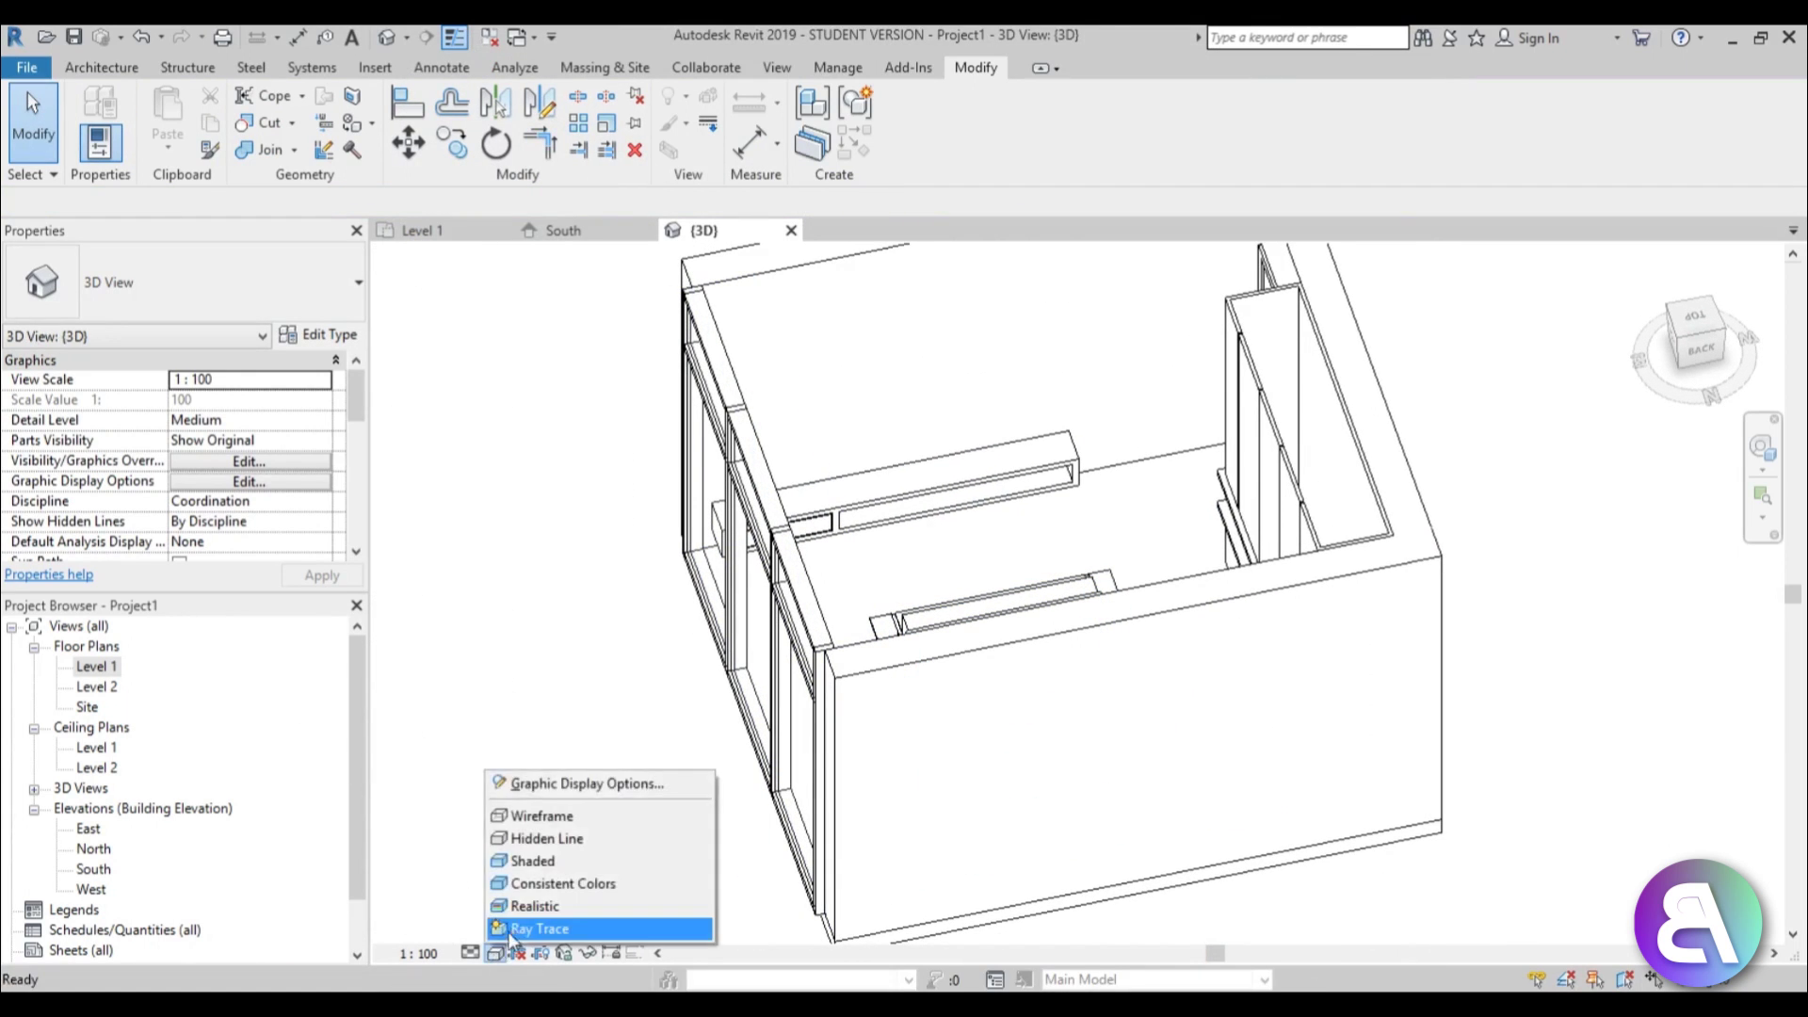
{"action": "left_click", "coordinate": [523, 919]}
Inspect the room in 3D, then open the Level 1 floor plan
{"action": "mouse_move", "coordinate": [902, 448]}
{"action": "middle_mouse_down", "text": "shift"}
{"action": "mouse_move", "coordinate": [1203, 371]}
{"action": "mouse_move", "coordinate": [1385, 297]}
{"action": "mouse_move", "coordinate": [937, 581]}
{"action": "mouse_move", "coordinate": [1081, 387]}
{"action": "mouse_move", "coordinate": [967, 518]}
{"action": "mouse_move", "coordinate": [985, 664]}
{"action": "middle_mouse_up", "text": "shift"}
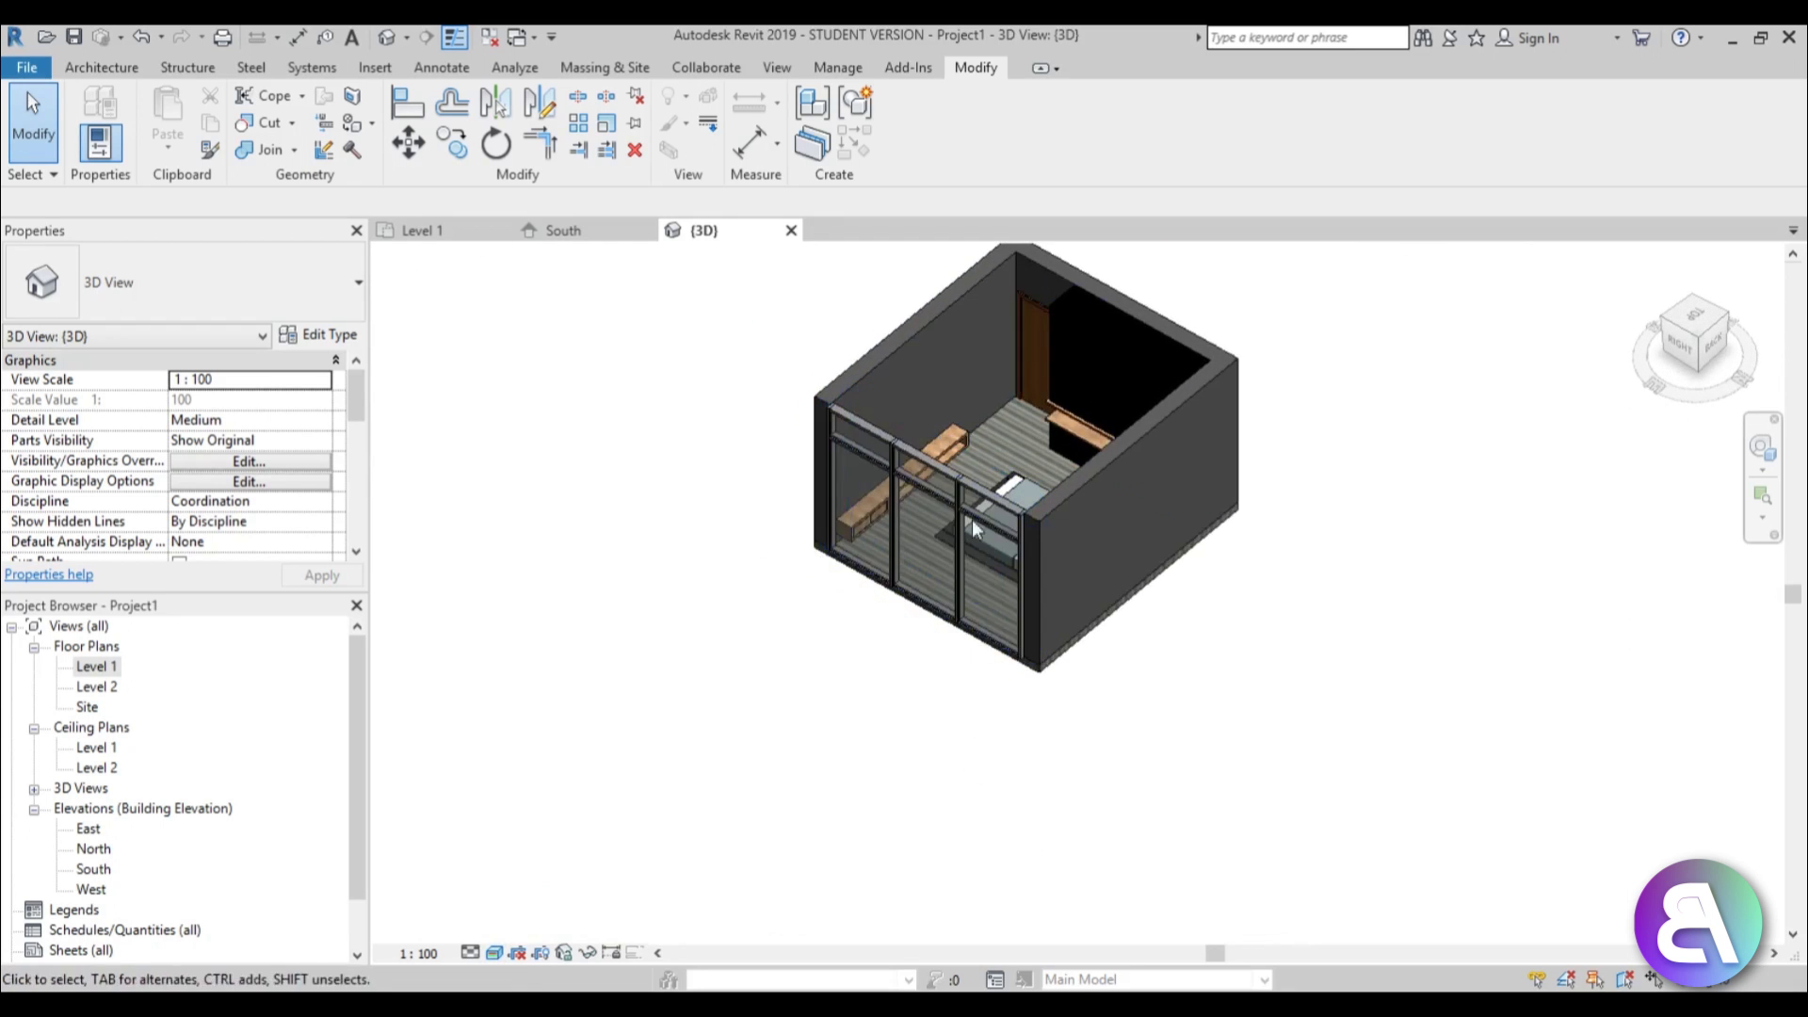
{"action": "scroll", "coordinate": [1087, 429], "scroll_direction": "up", "scroll_amount": 10}
{"action": "scroll", "coordinate": [1328, 411], "scroll_direction": "down", "scroll_amount": 10}
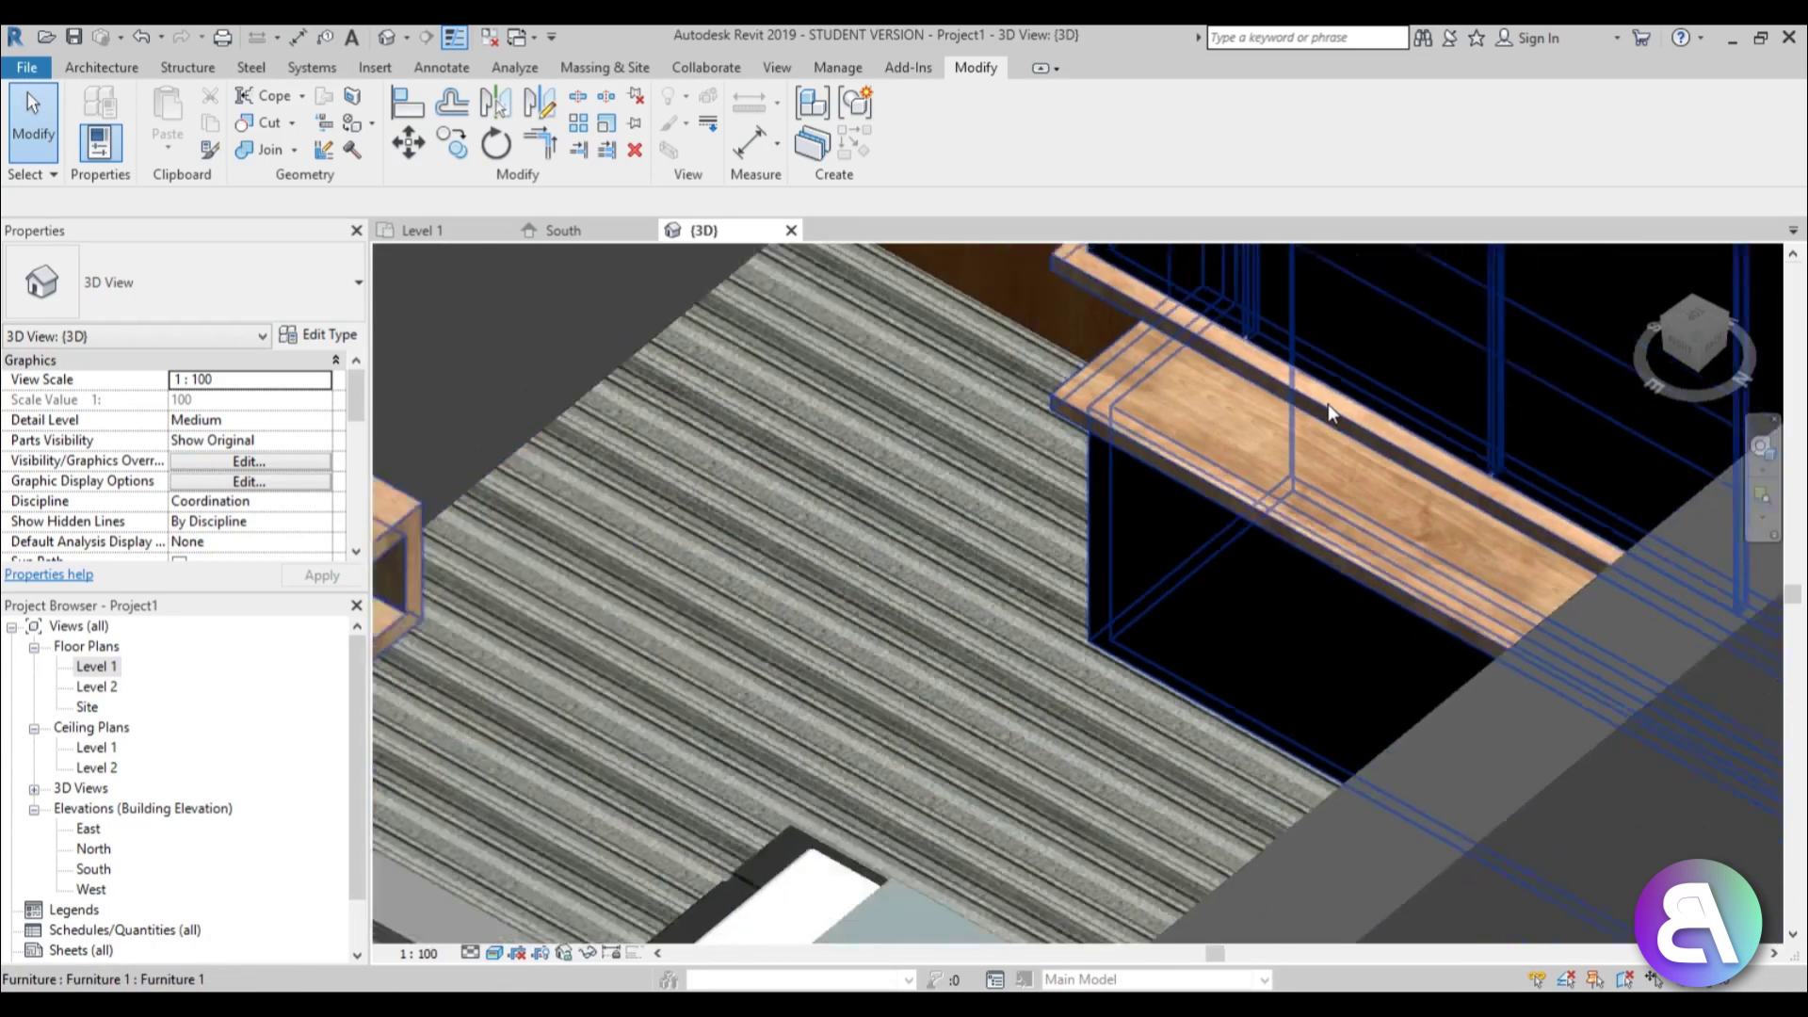
{"action": "middle_click_drag", "start_coordinate": [1328, 412], "coordinate": [1147, 524], "text": "shift"}
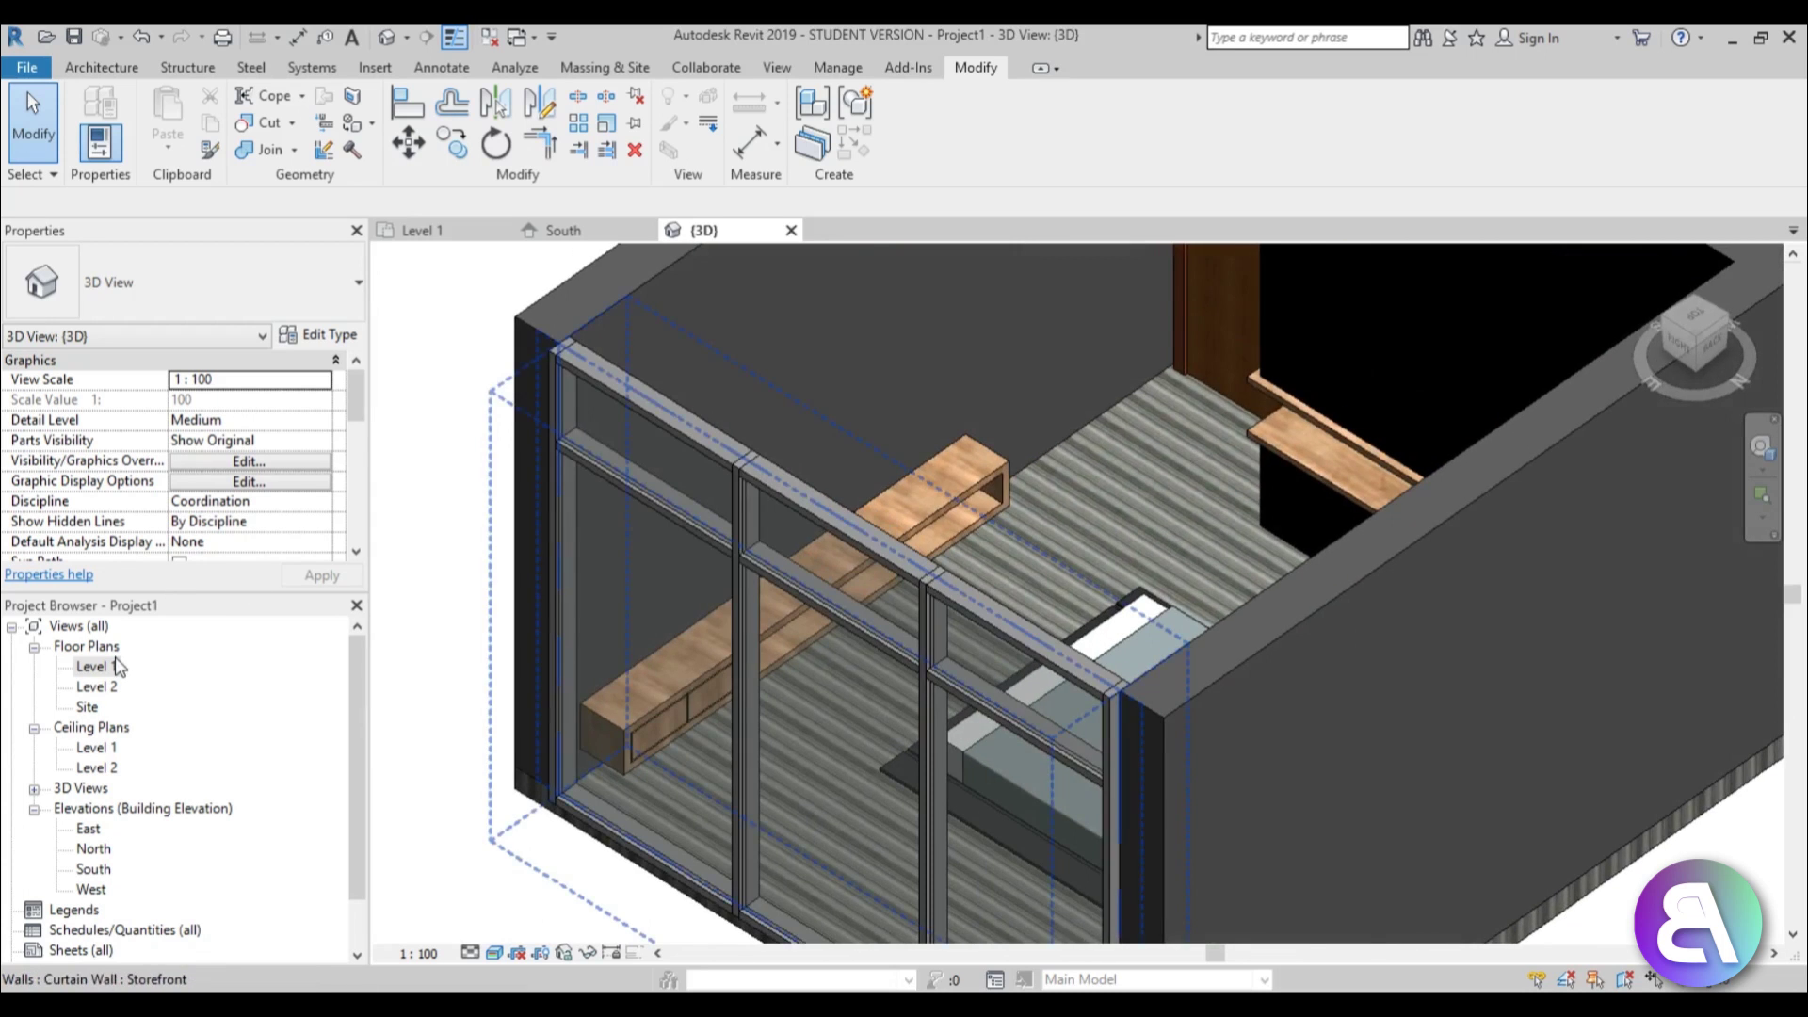
{"action": "double_click", "coordinate": [97, 666]}
{"action": "left_click", "coordinate": [93, 64]}
Place a Dell 50" HD Plasma TV at offset 50, rotated to face into the room, on the bottom wall
{"action": "left_click", "coordinate": [291, 111]}
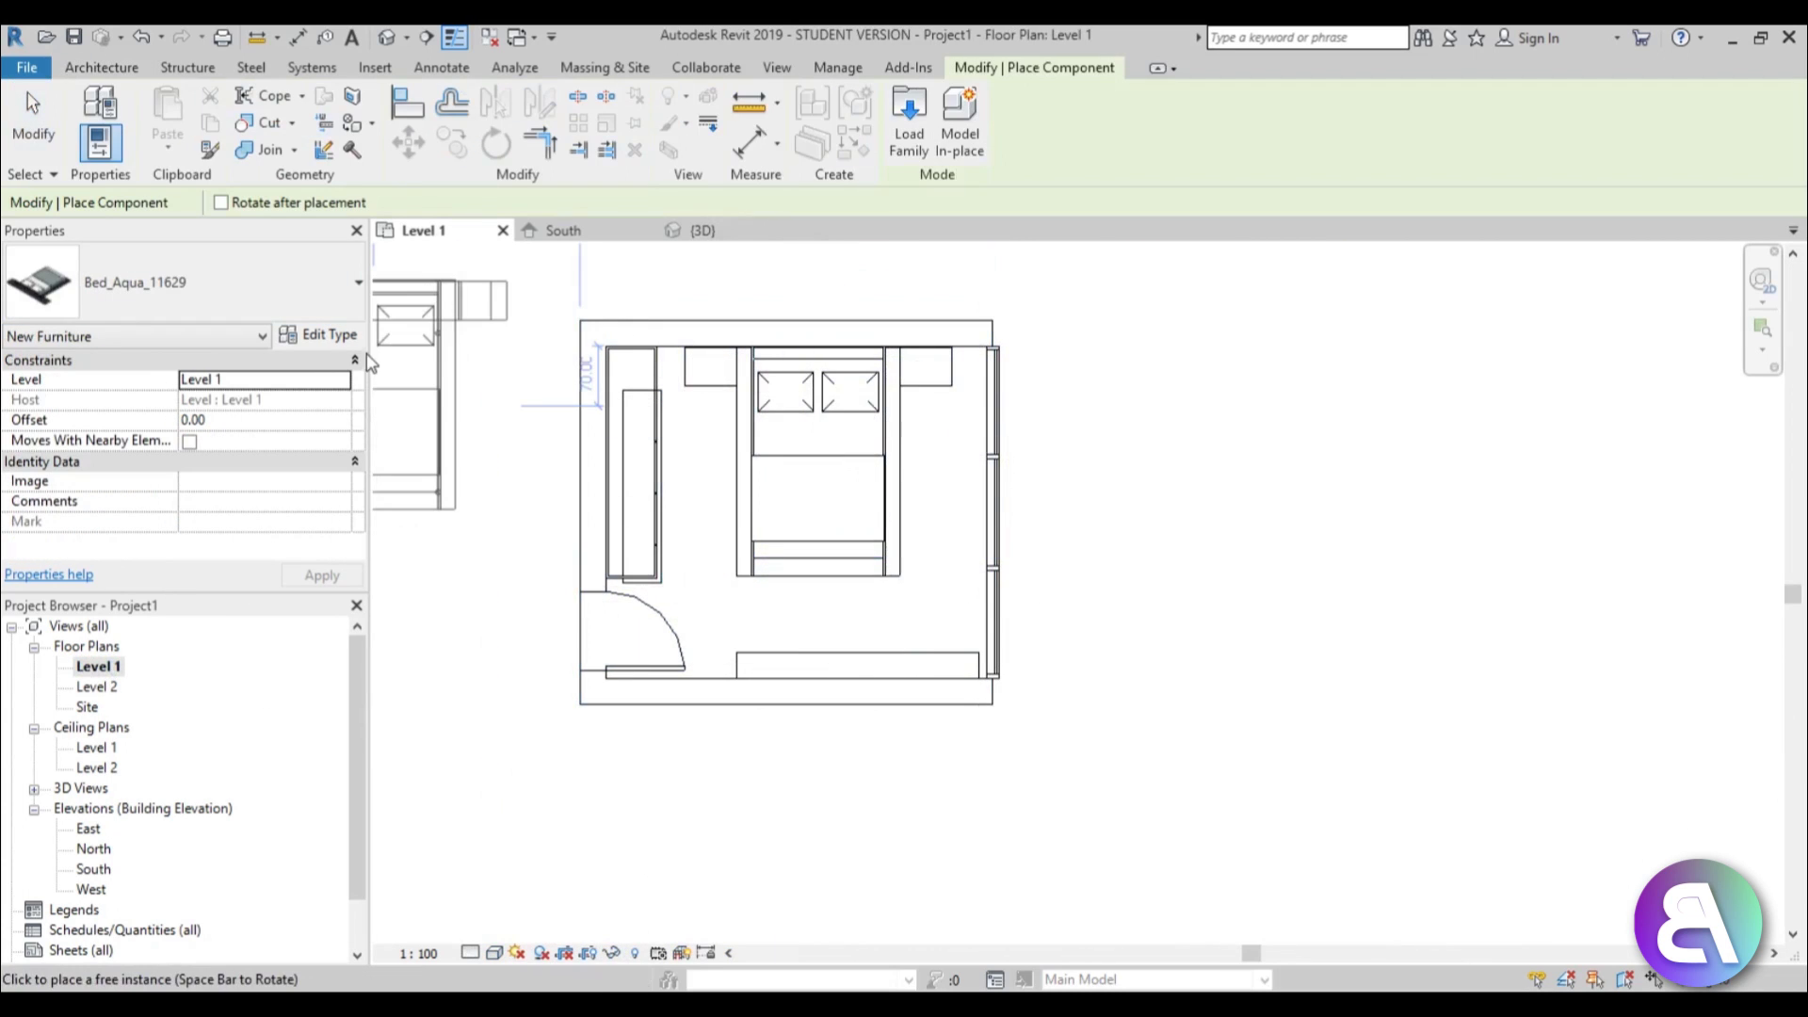
{"action": "left_click", "coordinate": [207, 284]}
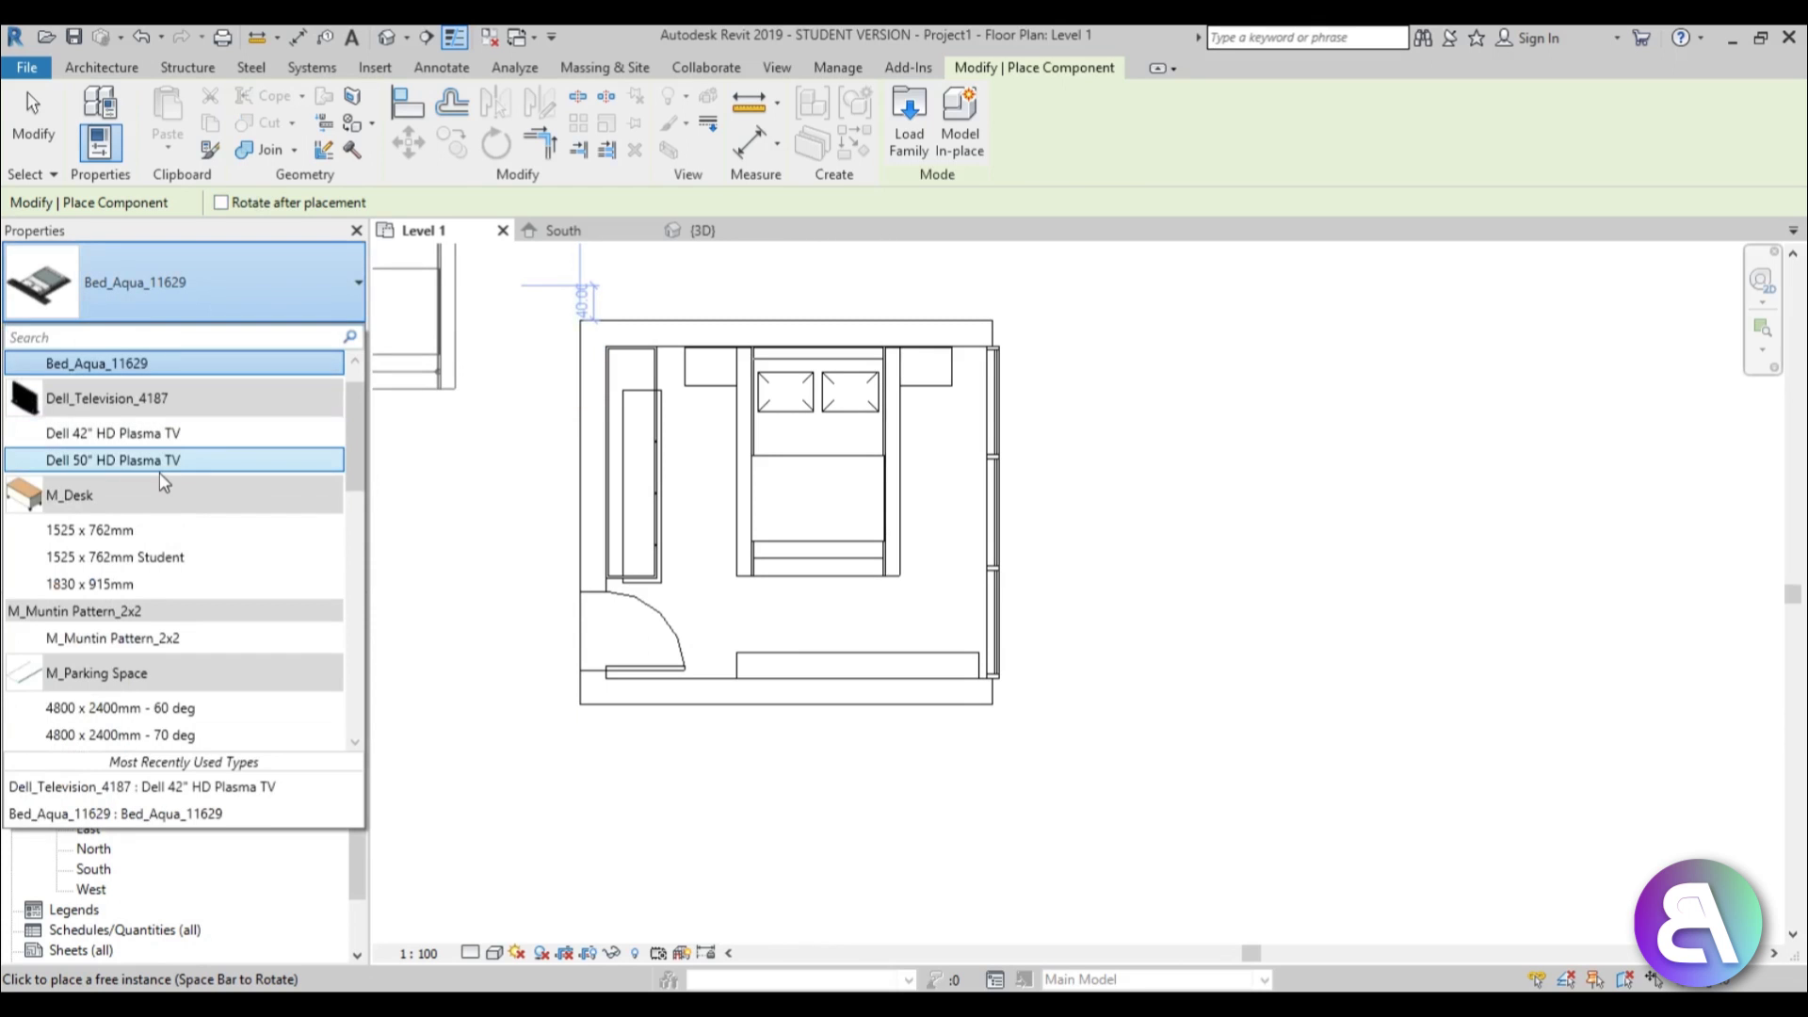
{"action": "left_click", "coordinate": [166, 462]}
{"action": "scroll", "coordinate": [830, 665], "scroll_direction": "up", "scroll_amount": 3}
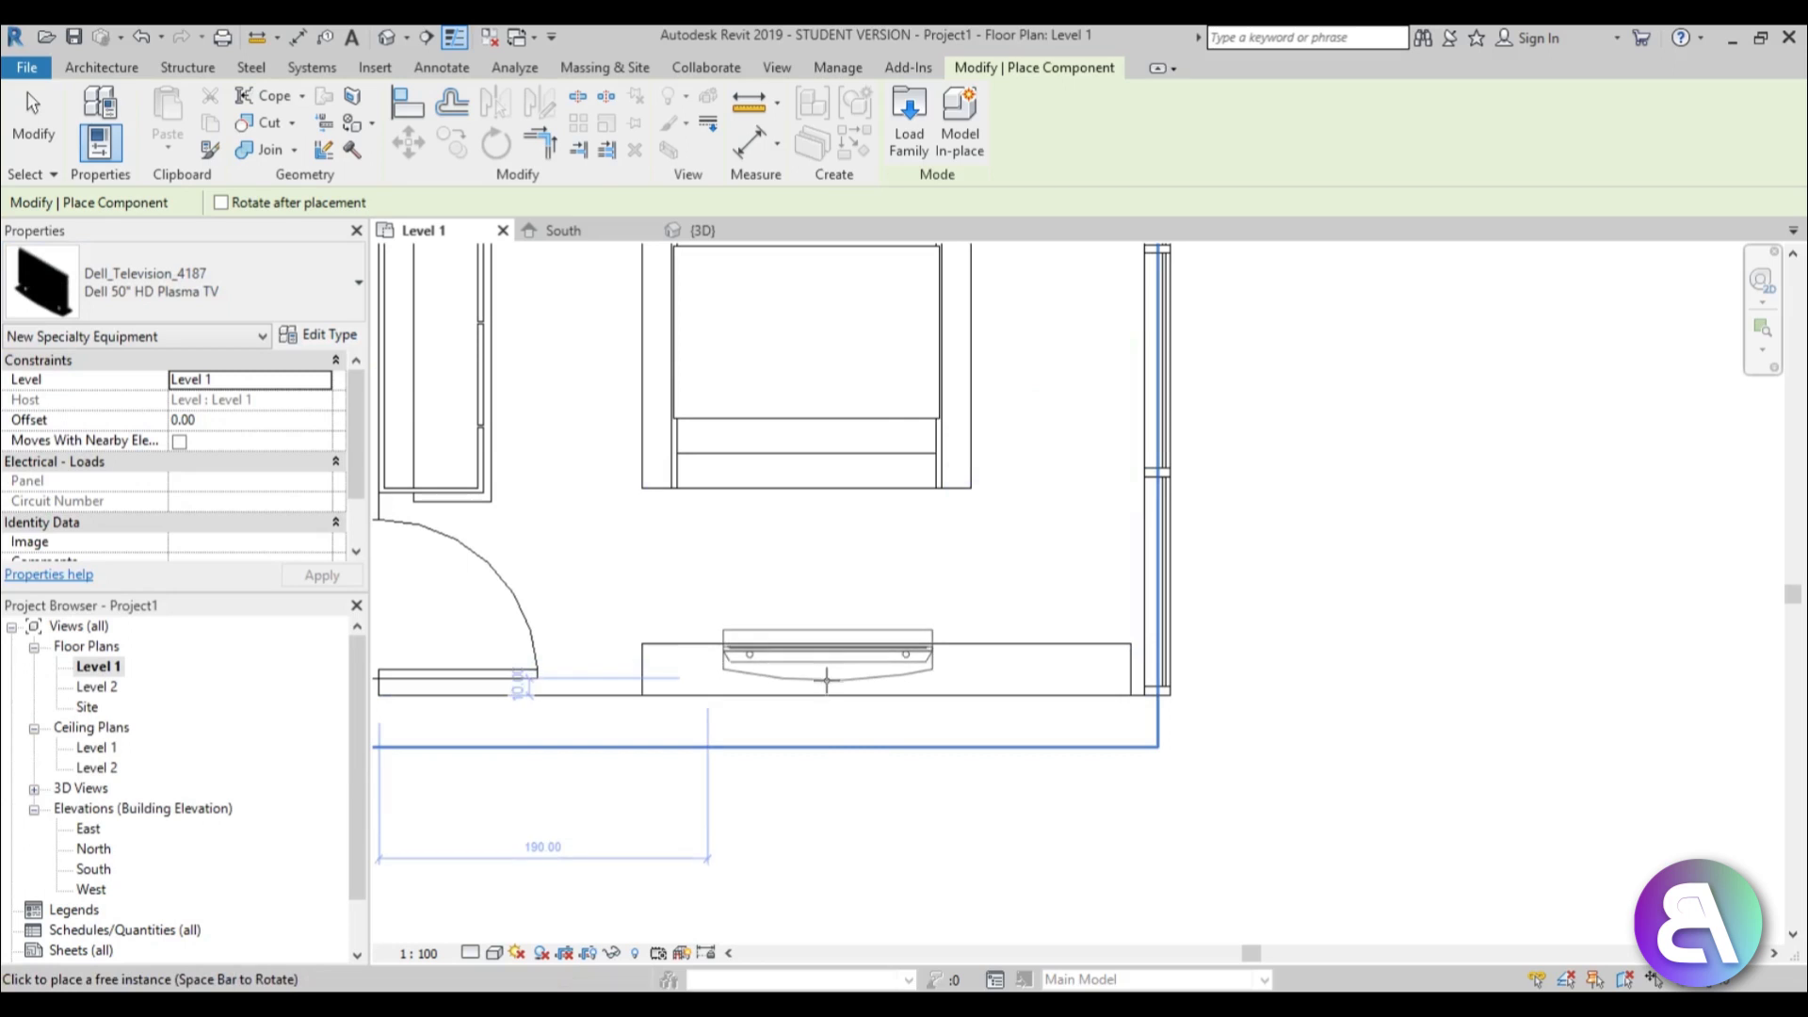
{"action": "left_click", "coordinate": [229, 421]}
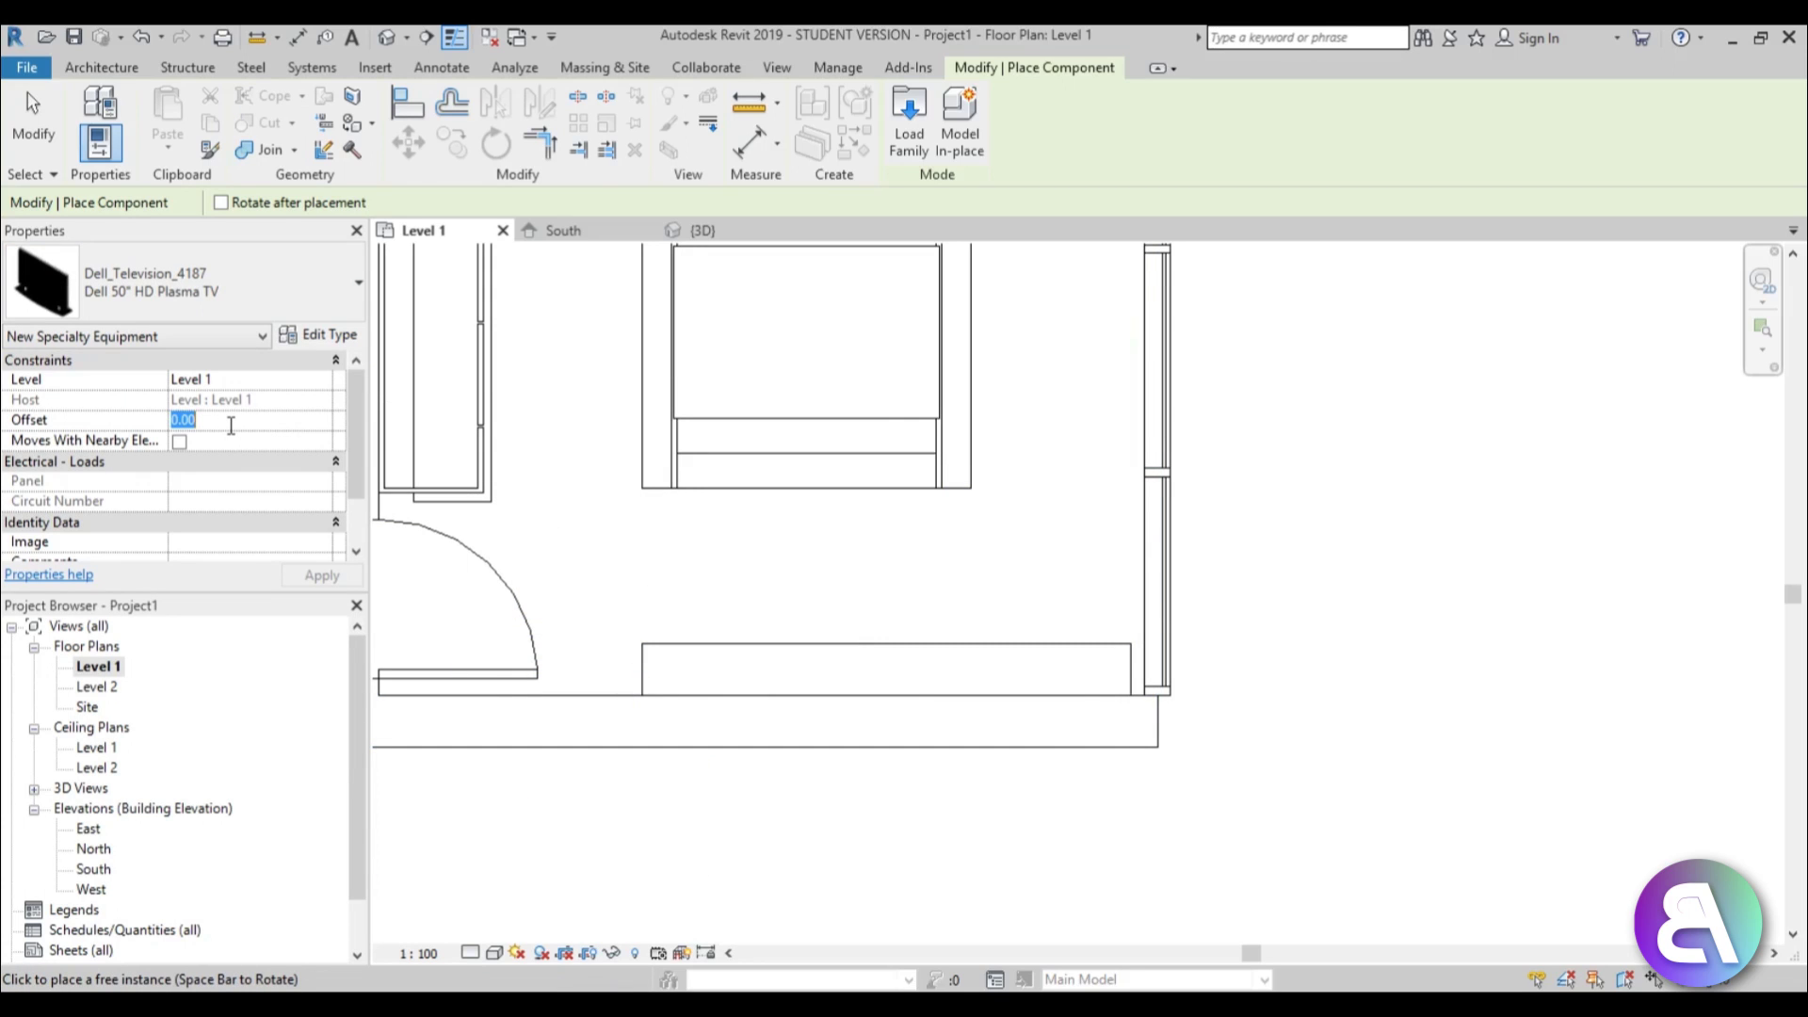
{"action": "key", "text": "space"}
{"action": "key", "text": "space"}
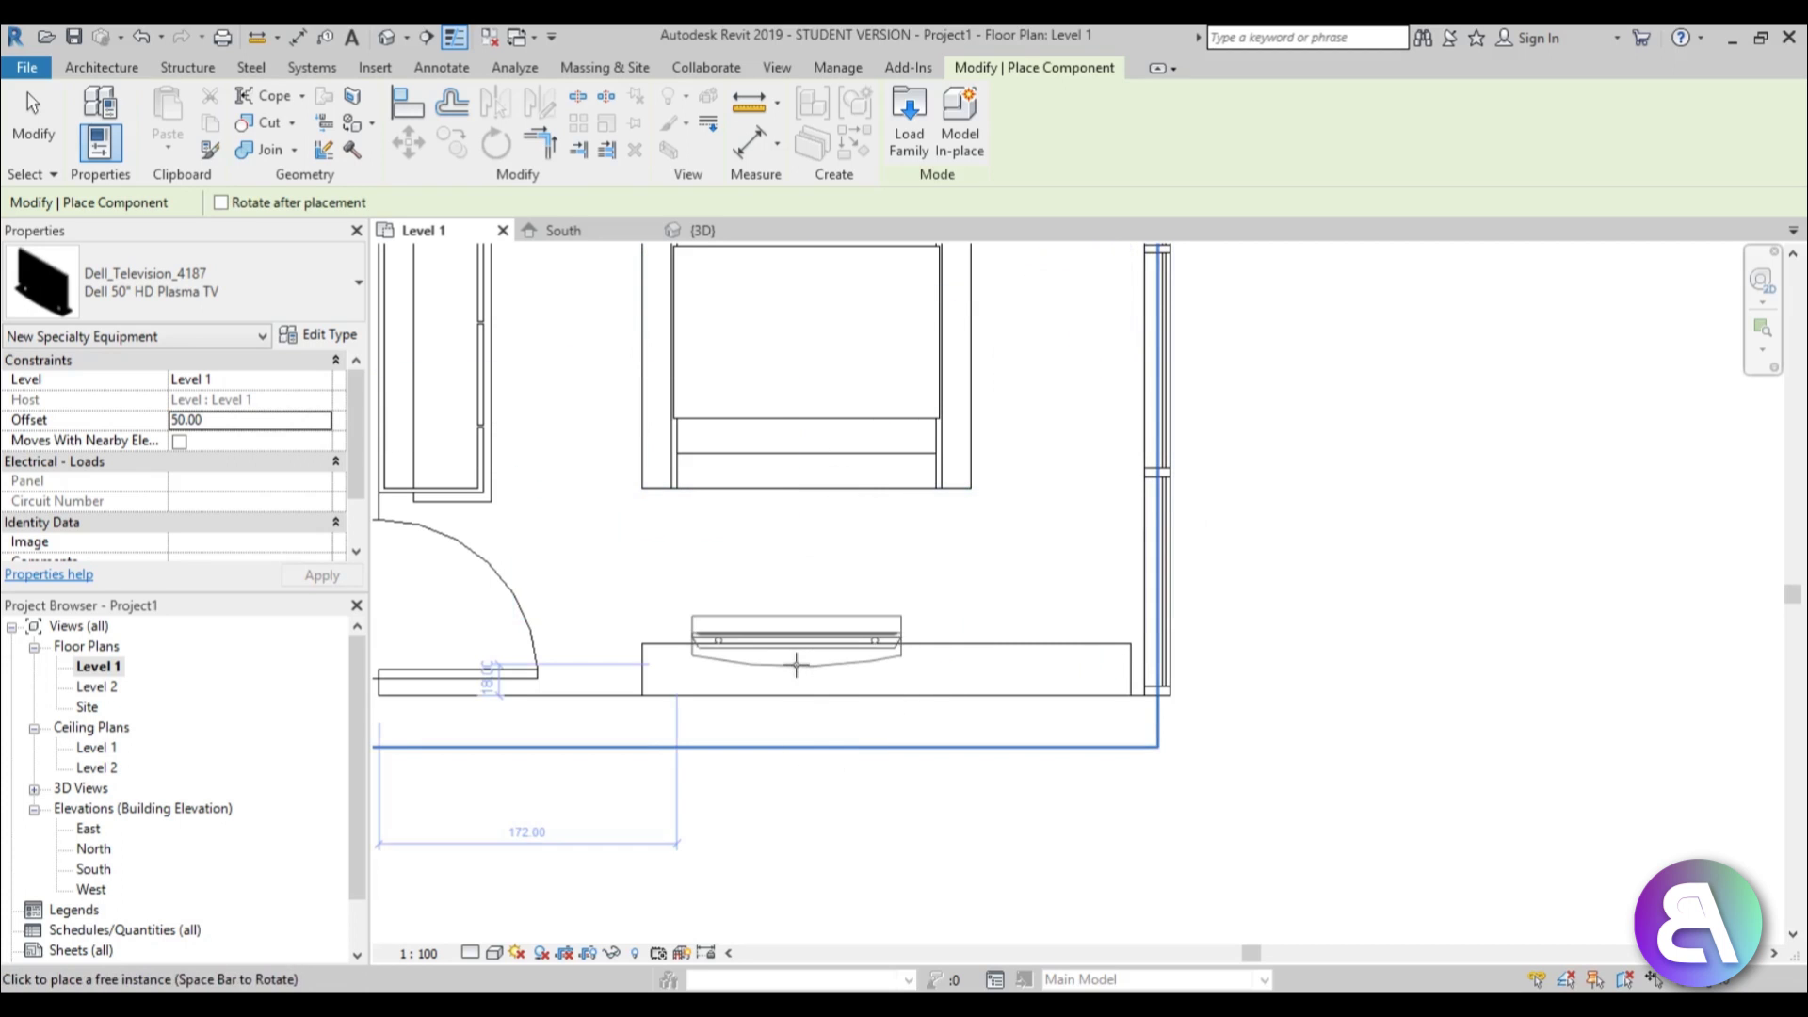
{"action": "left_click", "coordinate": [790, 670]}
{"action": "key", "text": "Escape"}
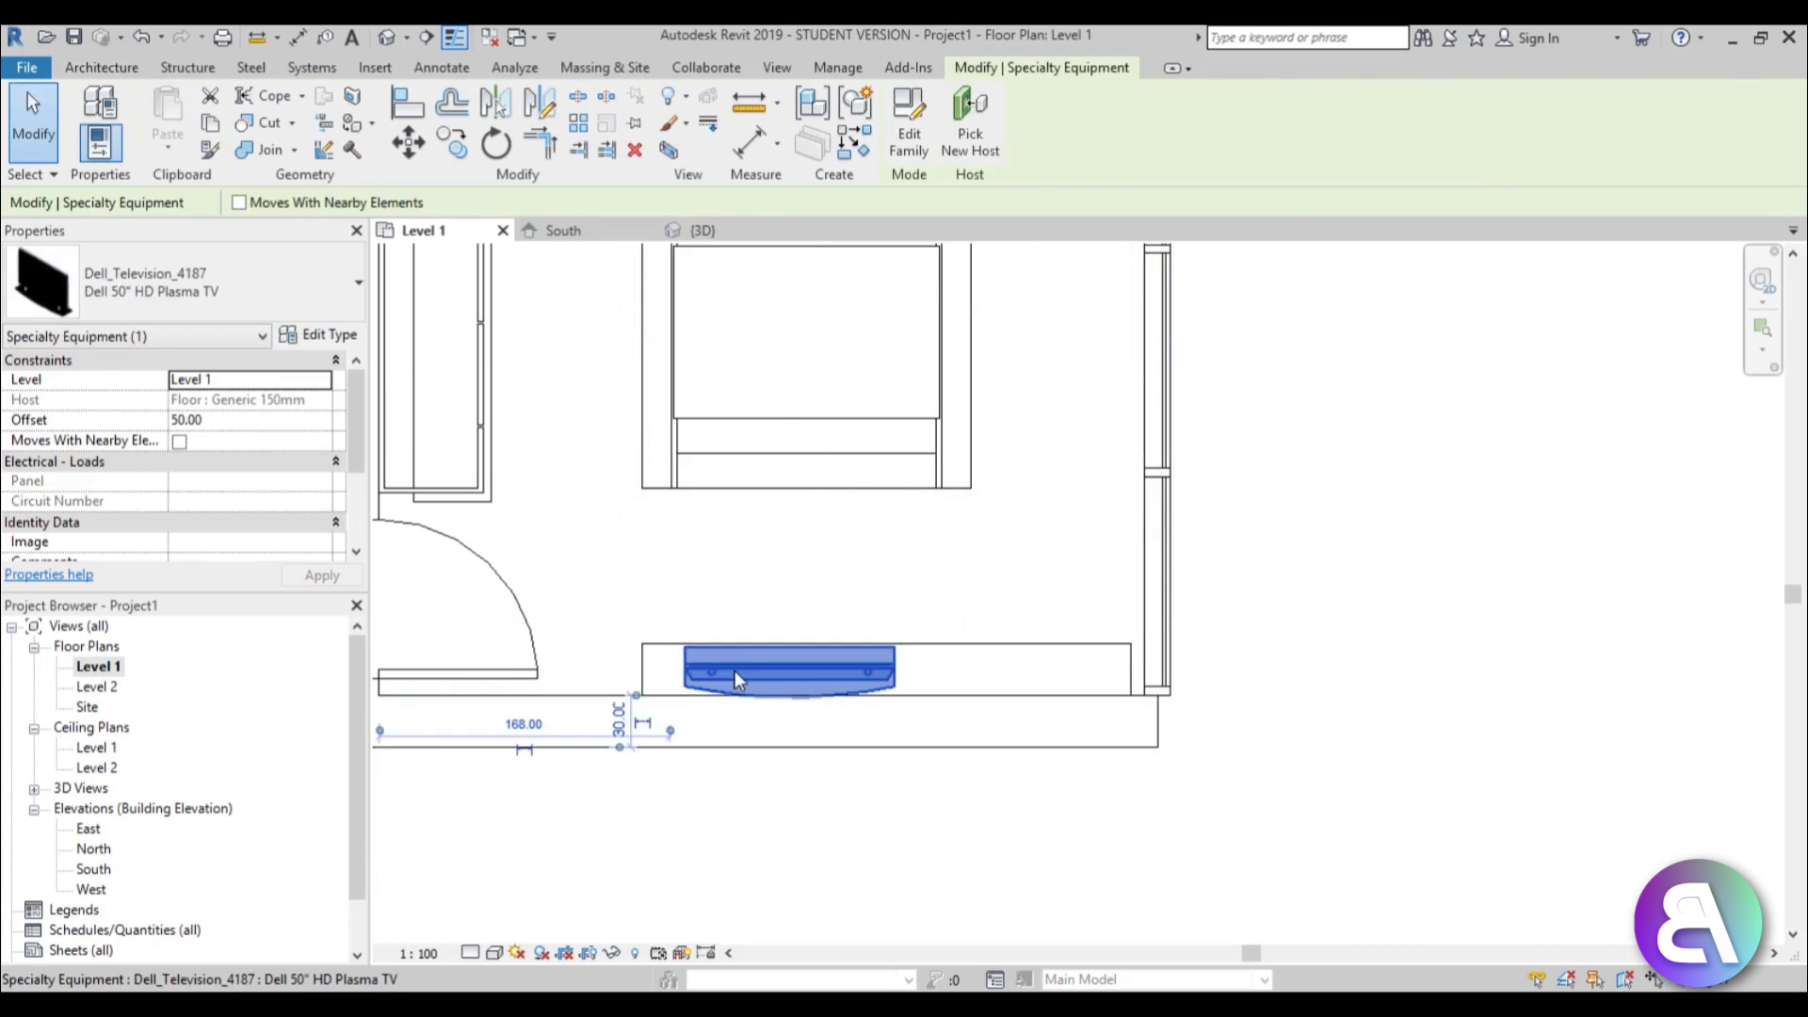
{"action": "scroll", "coordinate": [733, 666], "scroll_direction": "up", "scroll_amount": 5}
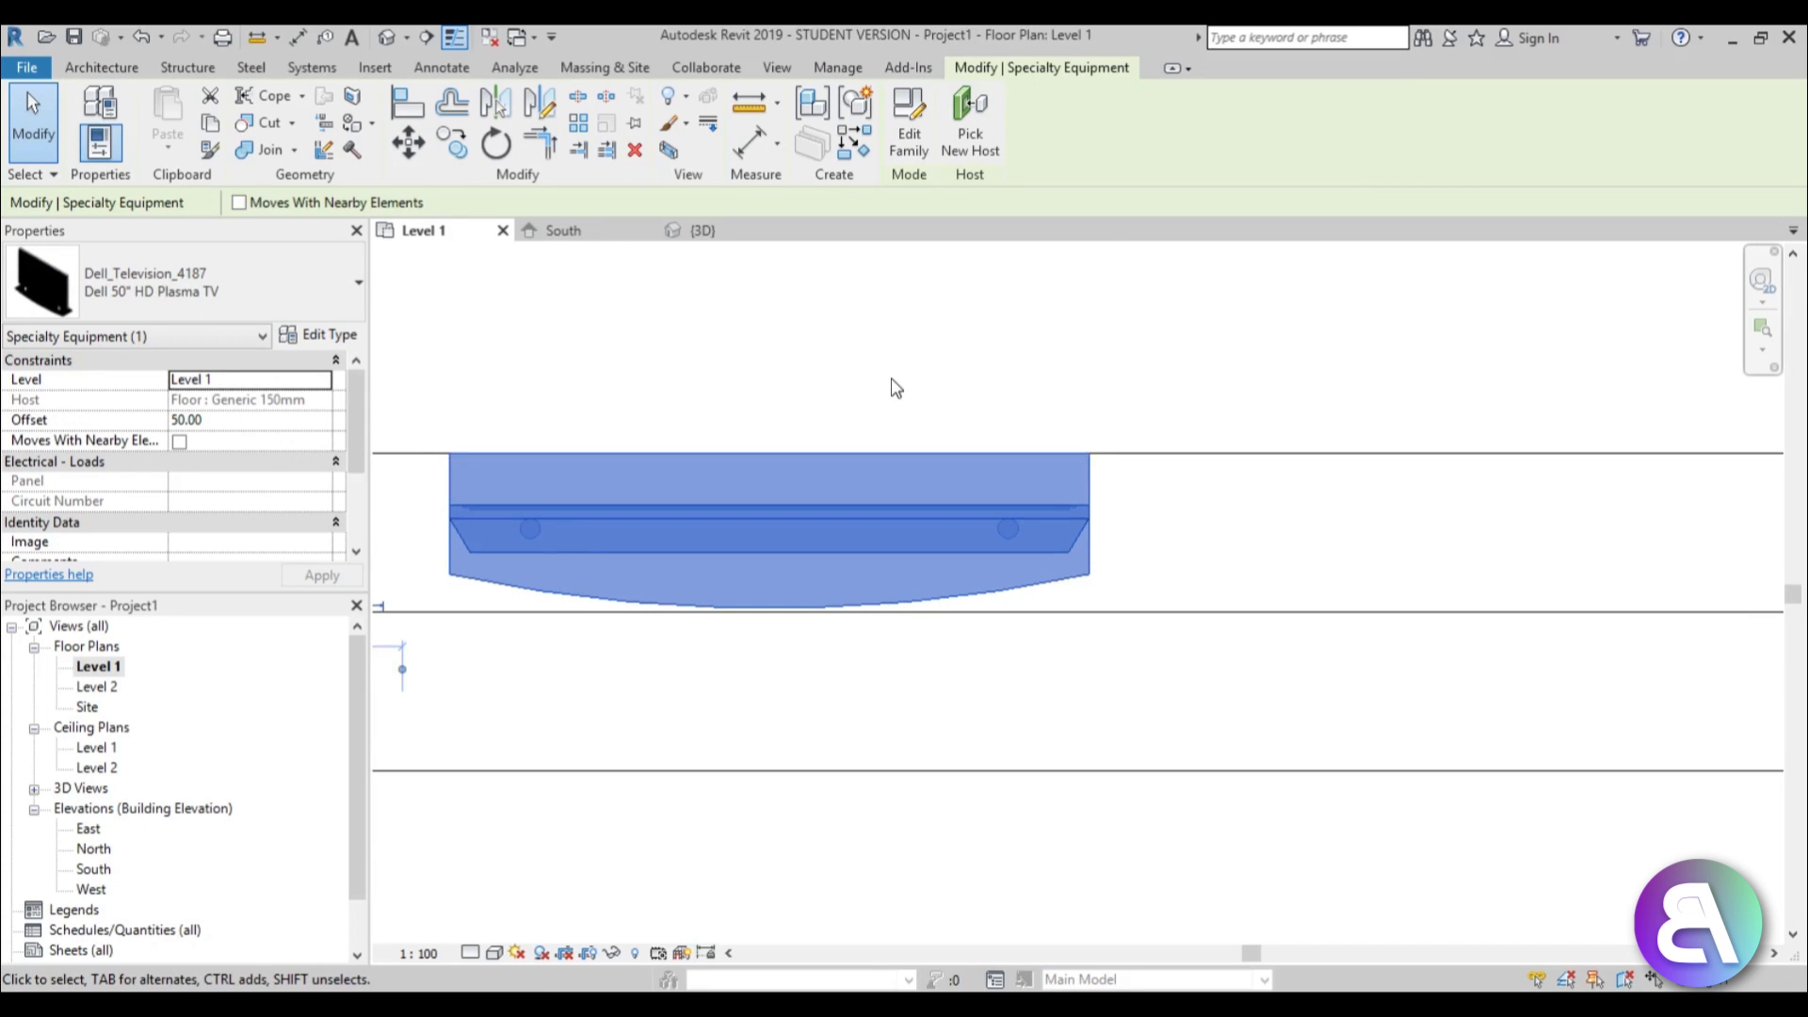
{"action": "key", "text": "Escape"}
{"action": "left_click", "coordinate": [385, 40]}
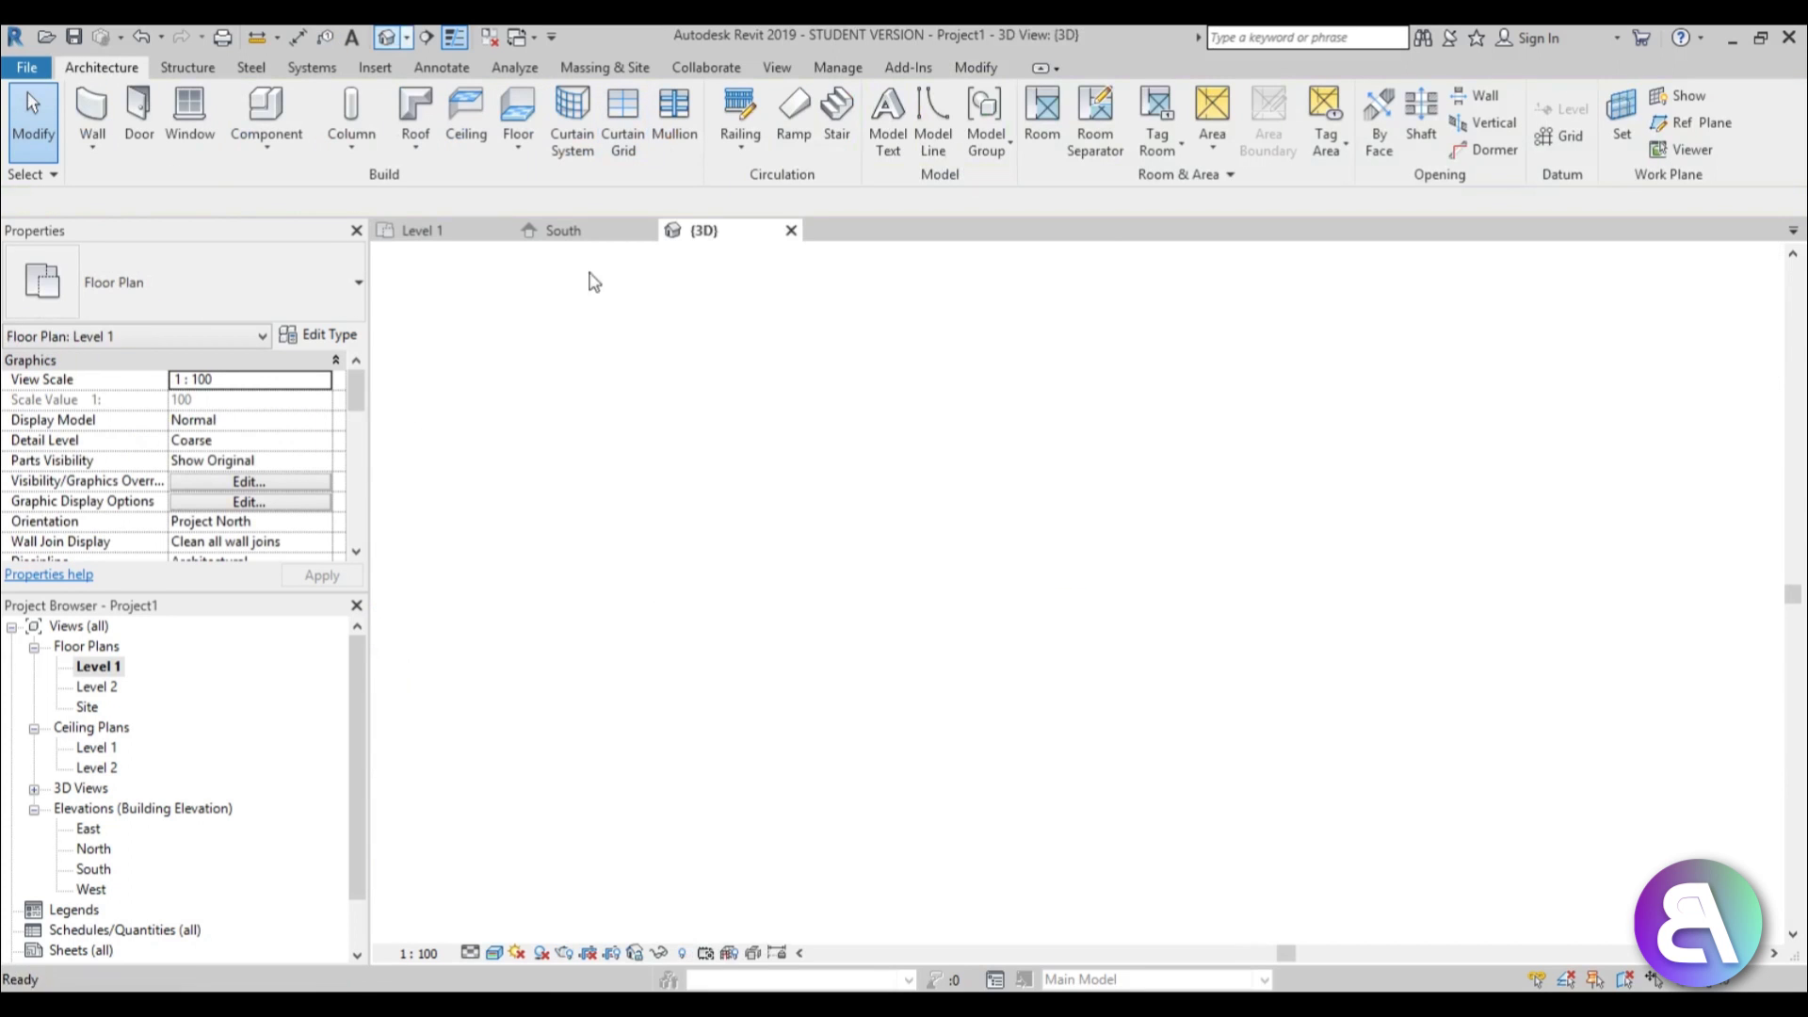
{"action": "scroll", "coordinate": [737, 591], "scroll_direction": "up", "scroll_amount": 5}
{"action": "scroll", "coordinate": [736, 593], "scroll_direction": "up", "scroll_amount": 3}
{"action": "middle_click_drag", "start_coordinate": [654, 561], "coordinate": [692, 603], "text": "shift"}
{"action": "scroll", "coordinate": [729, 495], "scroll_direction": "down", "scroll_amount": 5}
{"action": "middle_click_drag", "start_coordinate": [727, 496], "coordinate": [603, 838], "text": "shift"}
{"action": "scroll", "coordinate": [838, 472], "scroll_direction": "up", "scroll_amount": 3}
{"action": "scroll", "coordinate": [839, 472], "scroll_direction": "down", "scroll_amount": 4}
{"action": "middle_click_drag", "start_coordinate": [833, 593], "coordinate": [1093, 629], "text": "shift"}
{"action": "scroll", "coordinate": [876, 499], "scroll_direction": "down", "scroll_amount": 2}
{"action": "middle_click_drag", "start_coordinate": [920, 521], "coordinate": [1026, 348], "text": "shift"}
{"action": "middle_click_drag", "start_coordinate": [921, 385], "coordinate": [856, 585]}
{"action": "scroll", "coordinate": [801, 579], "scroll_direction": "up", "scroll_amount": 3}
{"action": "double_click", "coordinate": [97, 666]}
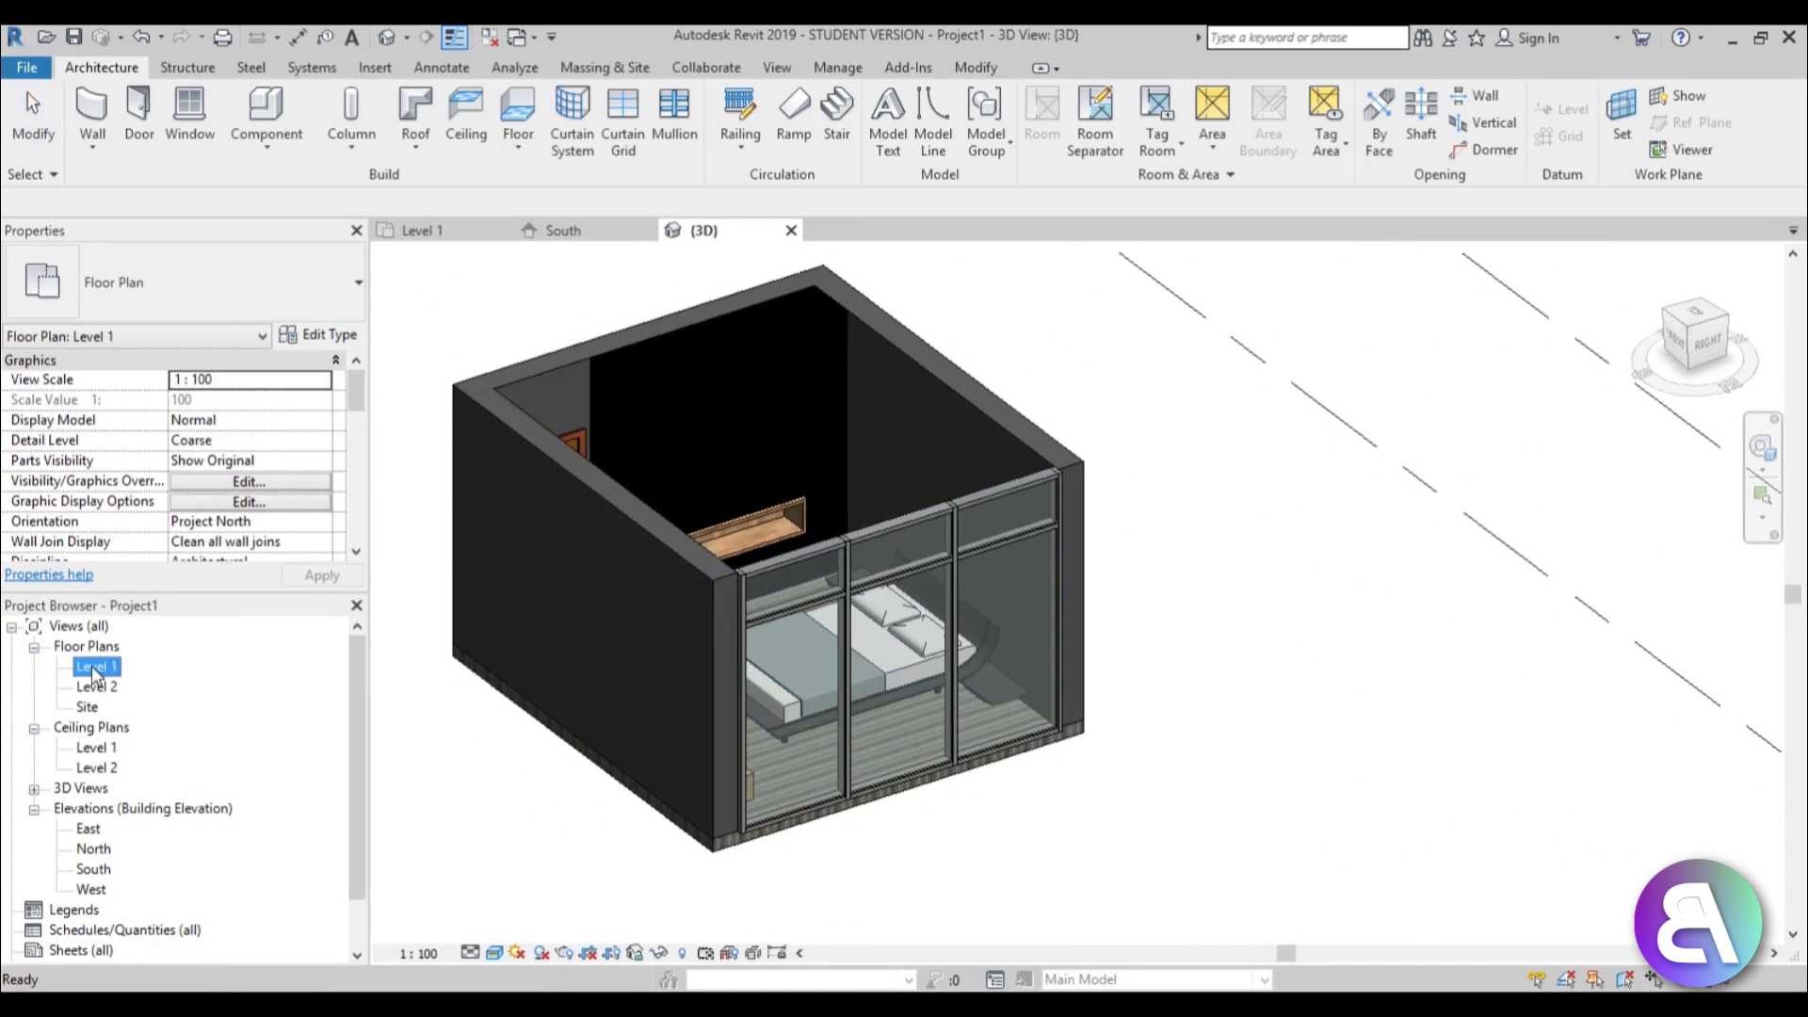
{"action": "scroll", "coordinate": [824, 593], "scroll_direction": "down", "scroll_amount": 6}
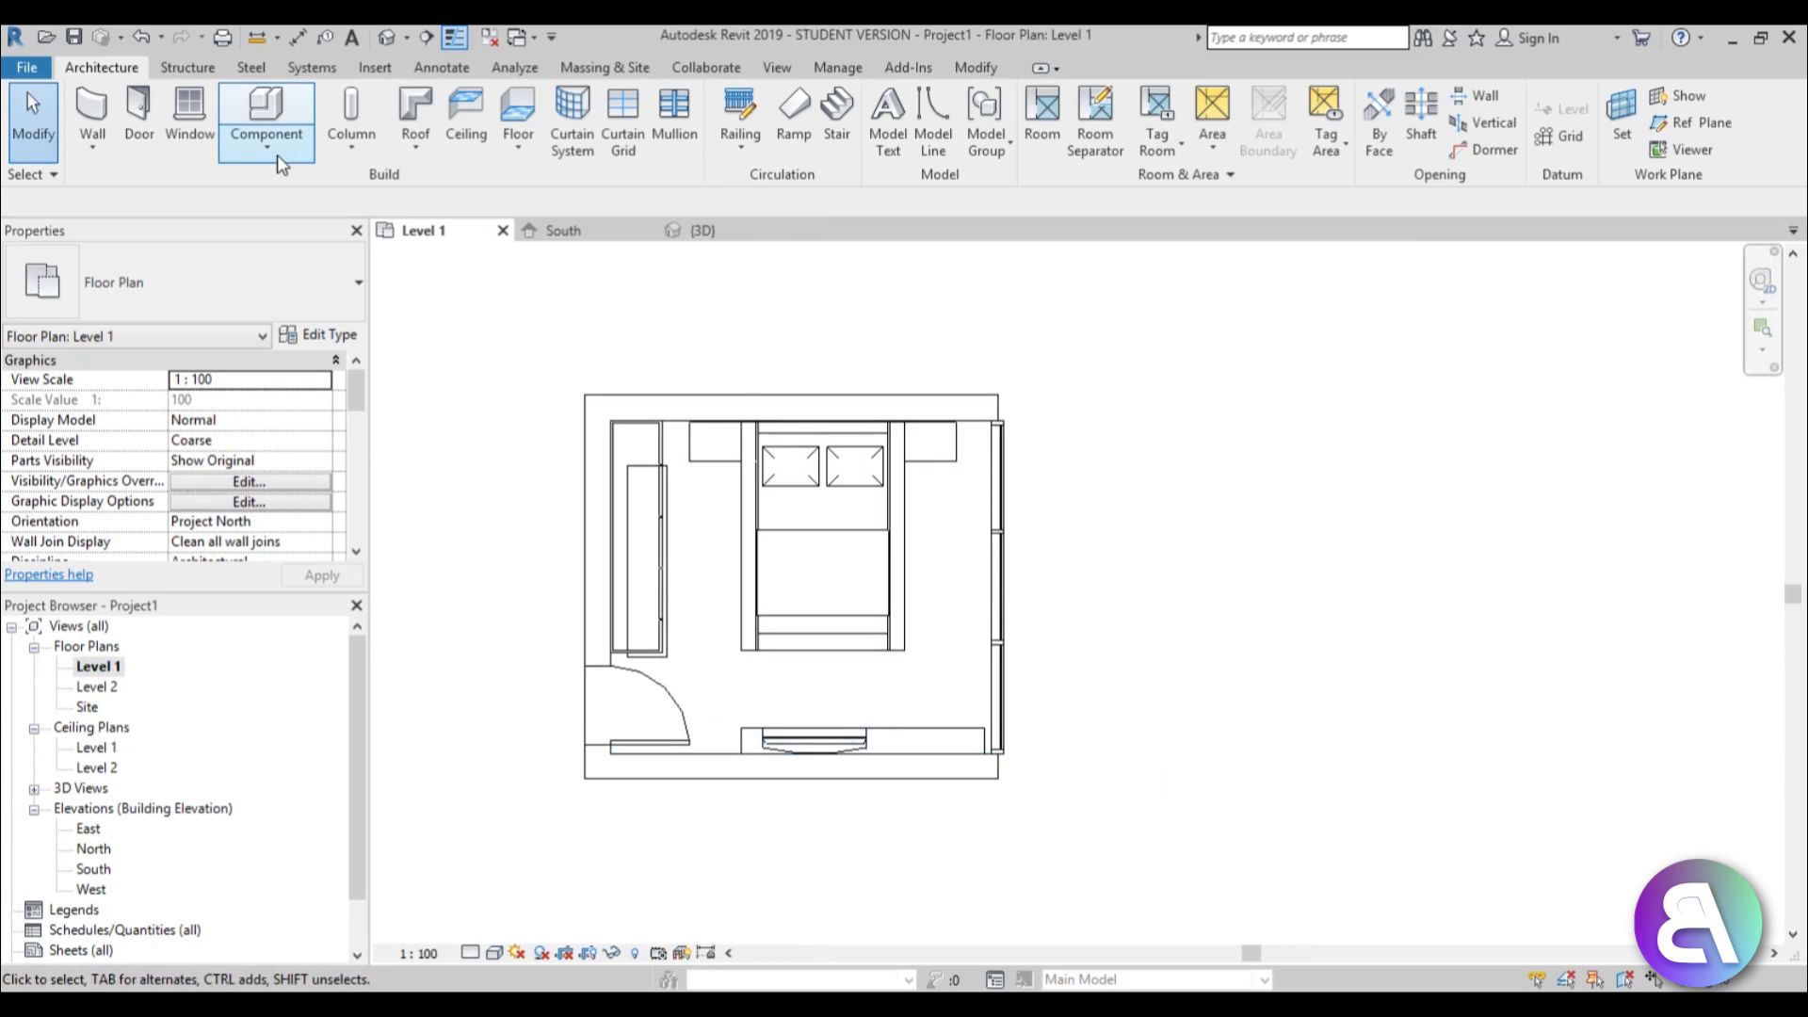
Create camera view 3D View 1, orient it to Floor Plan: Level 1, and move its crop frame over the room
{"action": "left_click", "coordinate": [421, 93]}
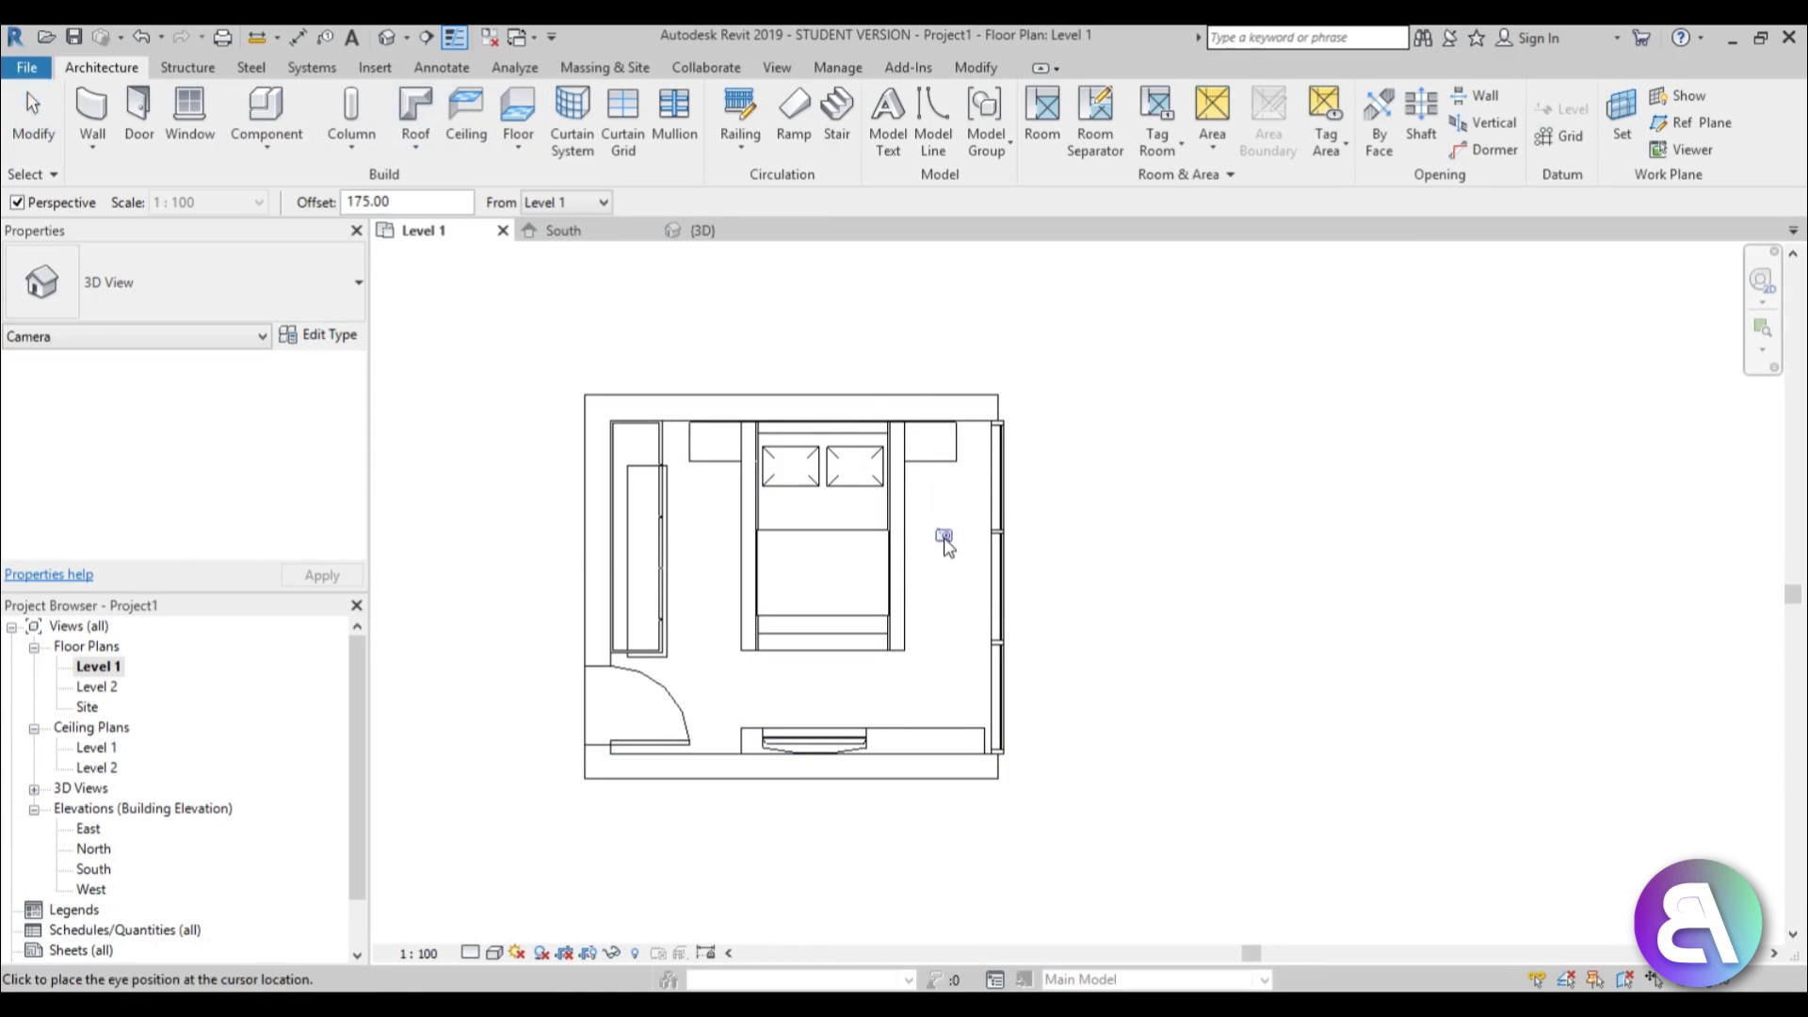
{"action": "left_click", "coordinate": [400, 779]}
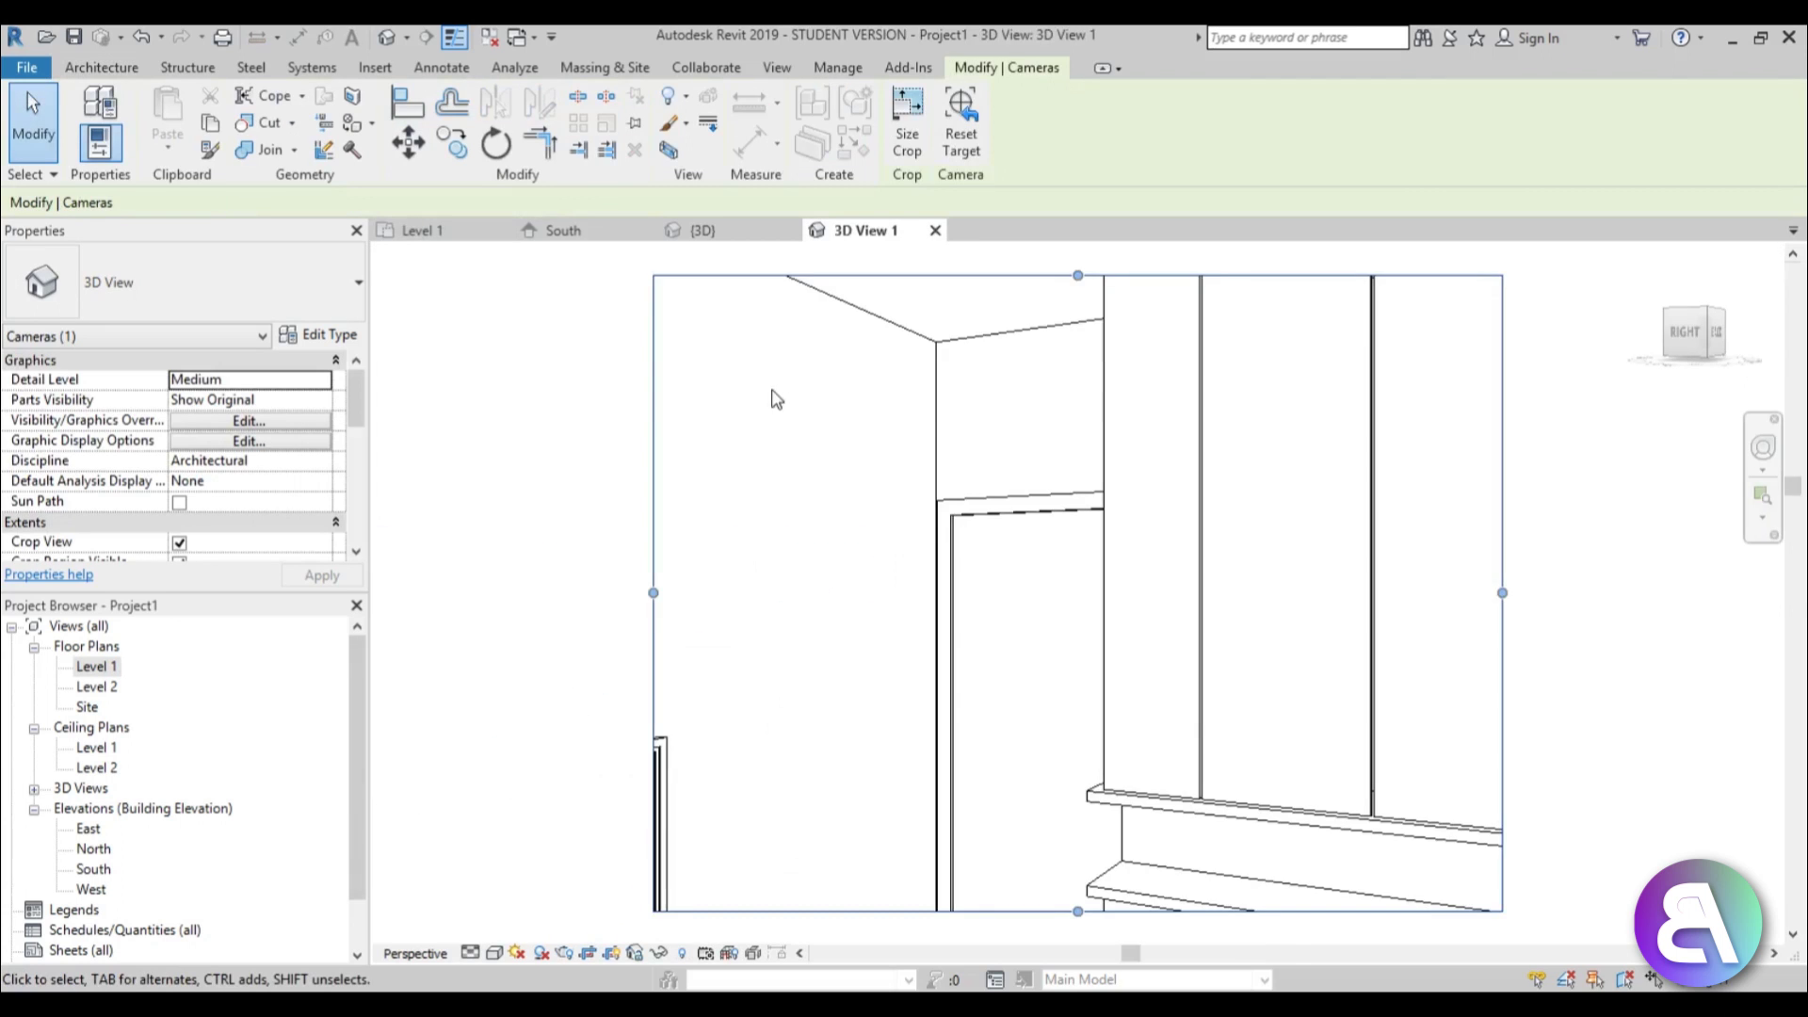
{"action": "right_click", "coordinate": [1696, 339]}
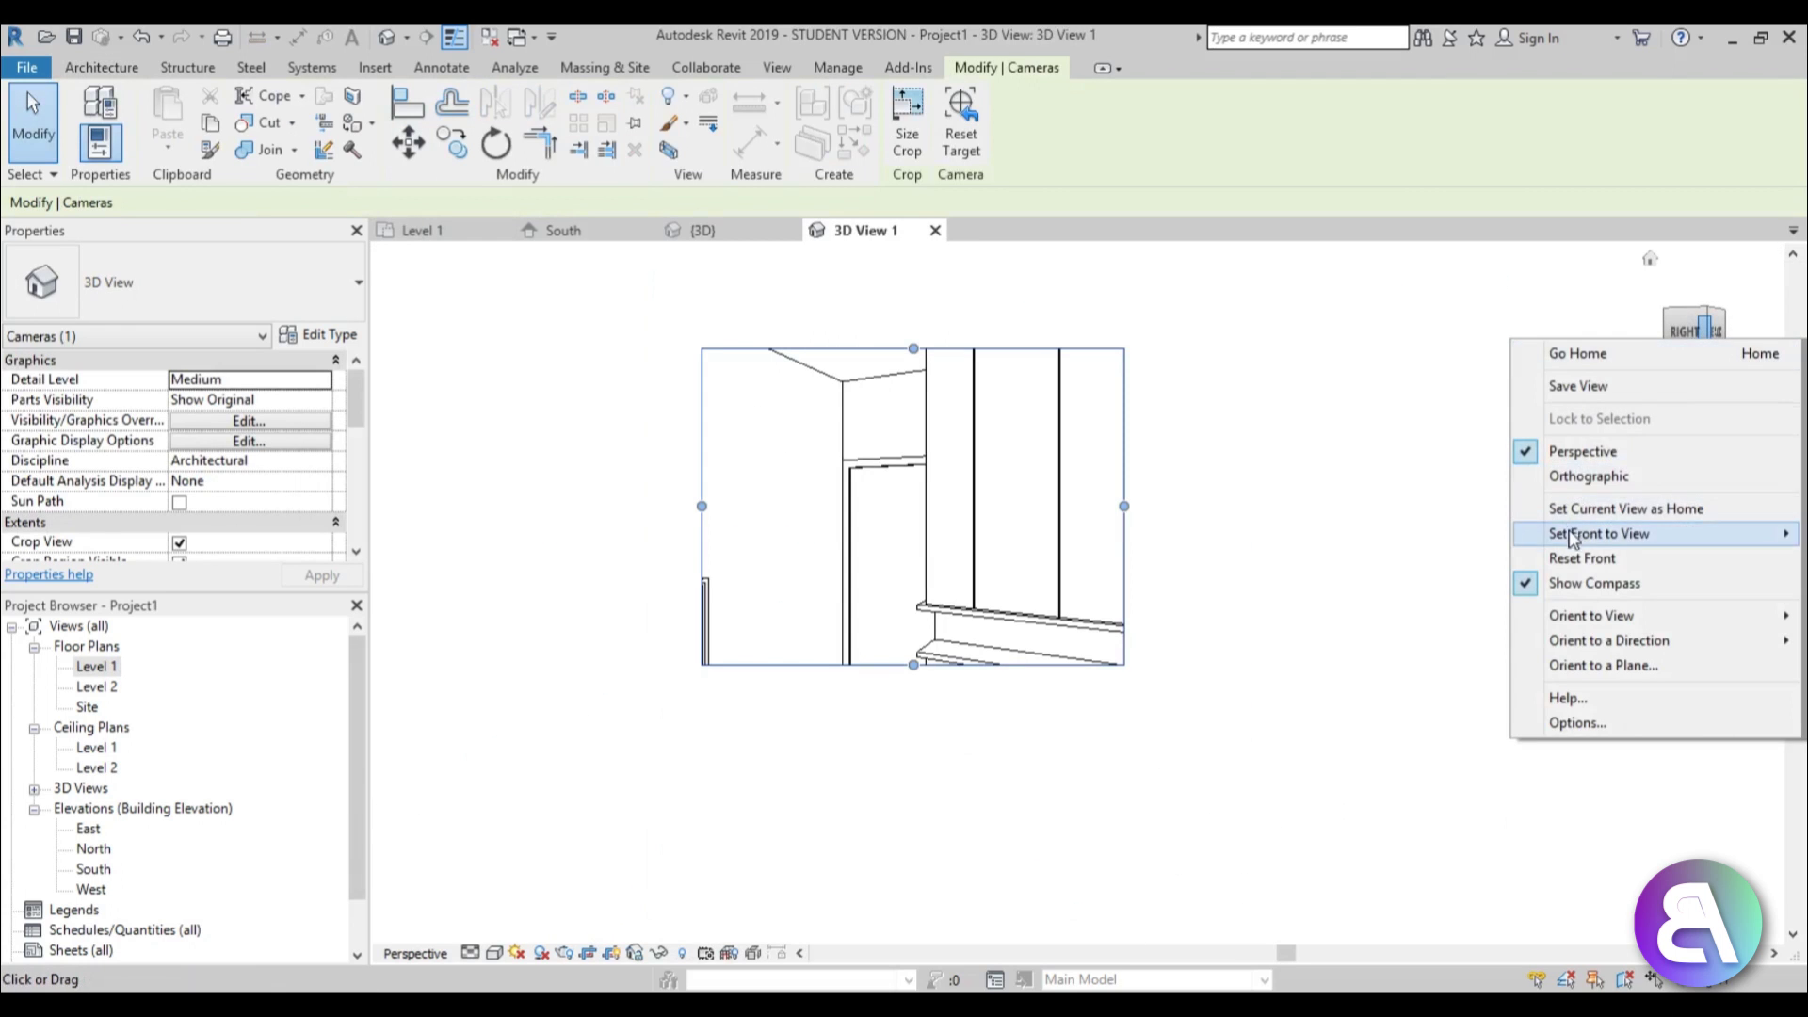
{"action": "mouse_move", "coordinate": [1573, 623]}
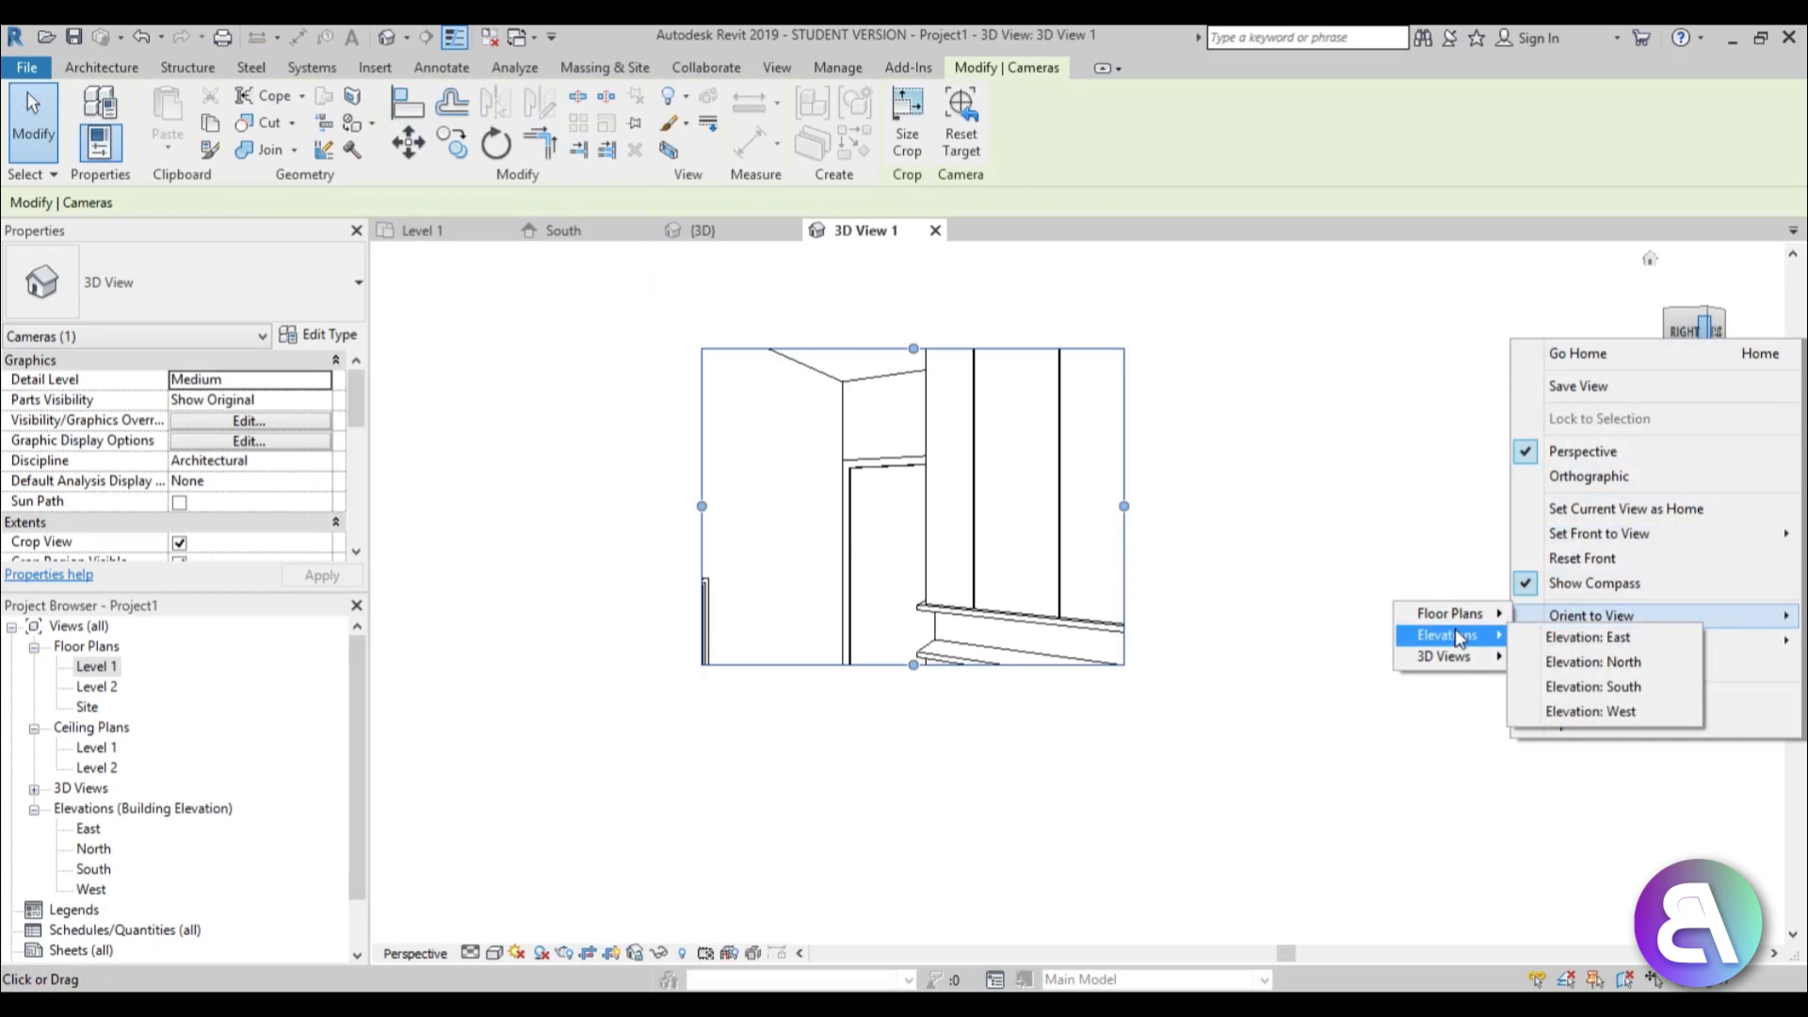
{"action": "mouse_move", "coordinate": [1454, 614]}
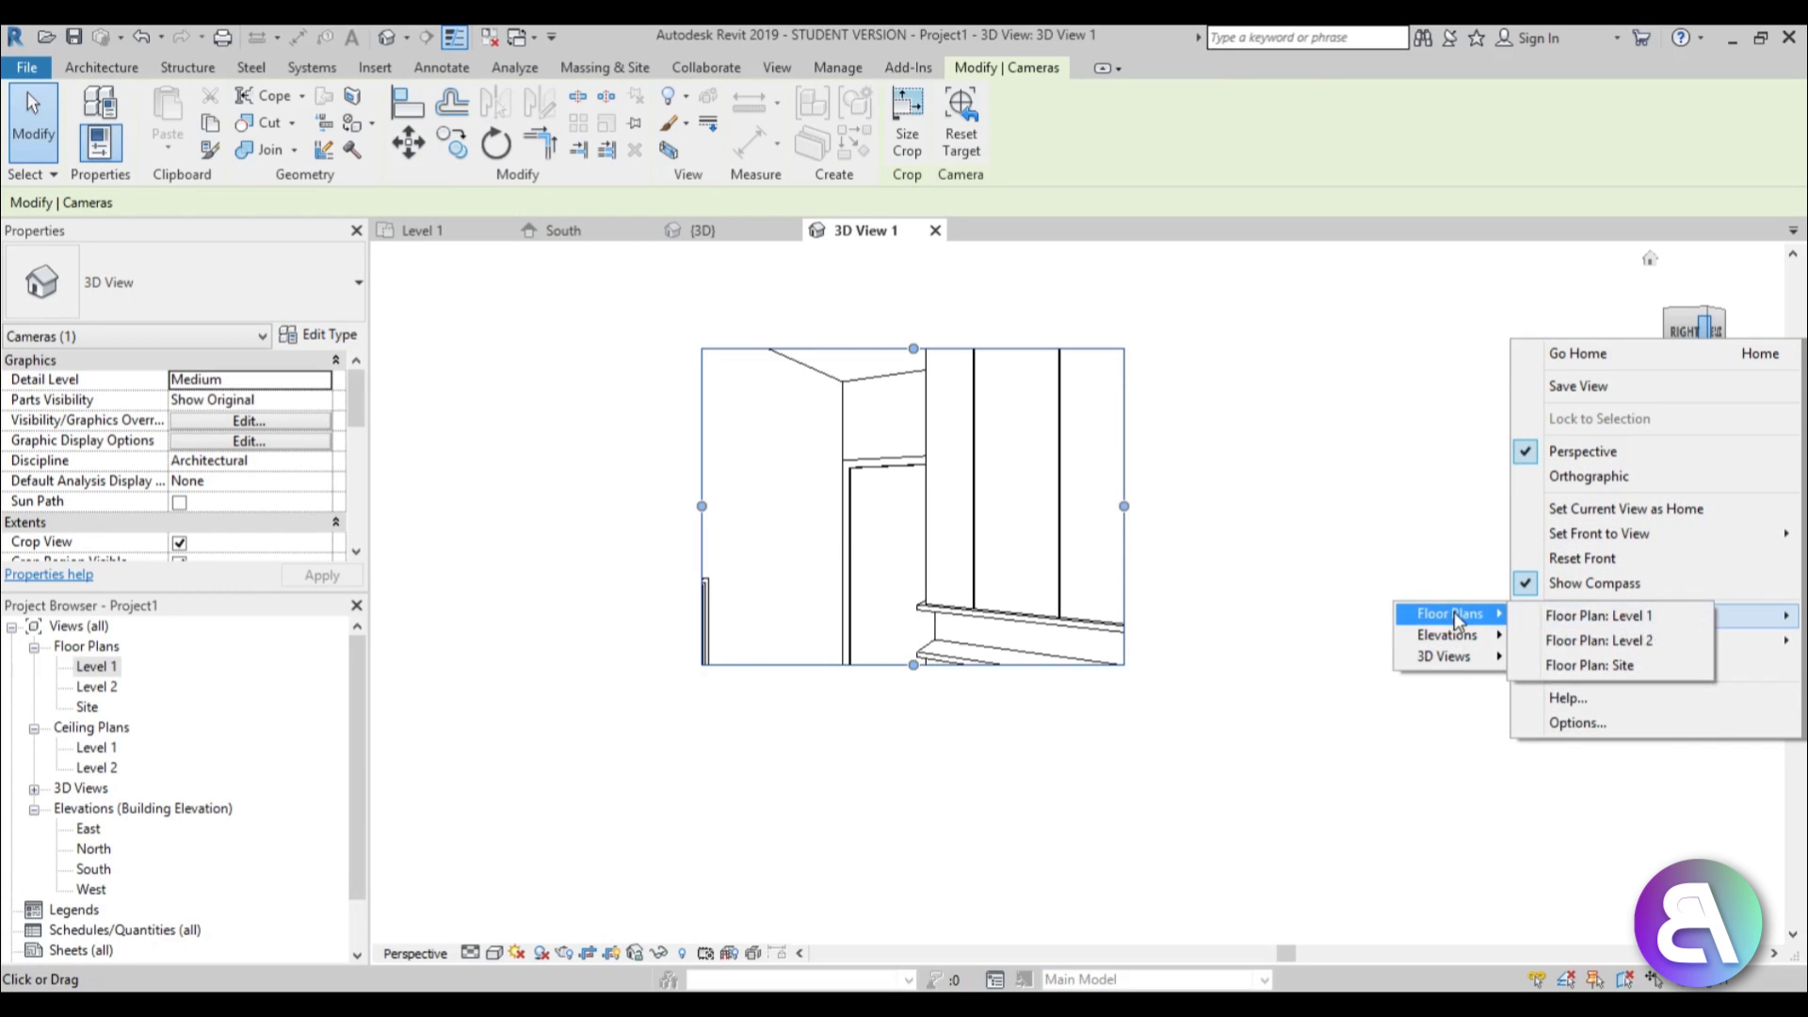
{"action": "left_click", "coordinate": [1545, 617]}
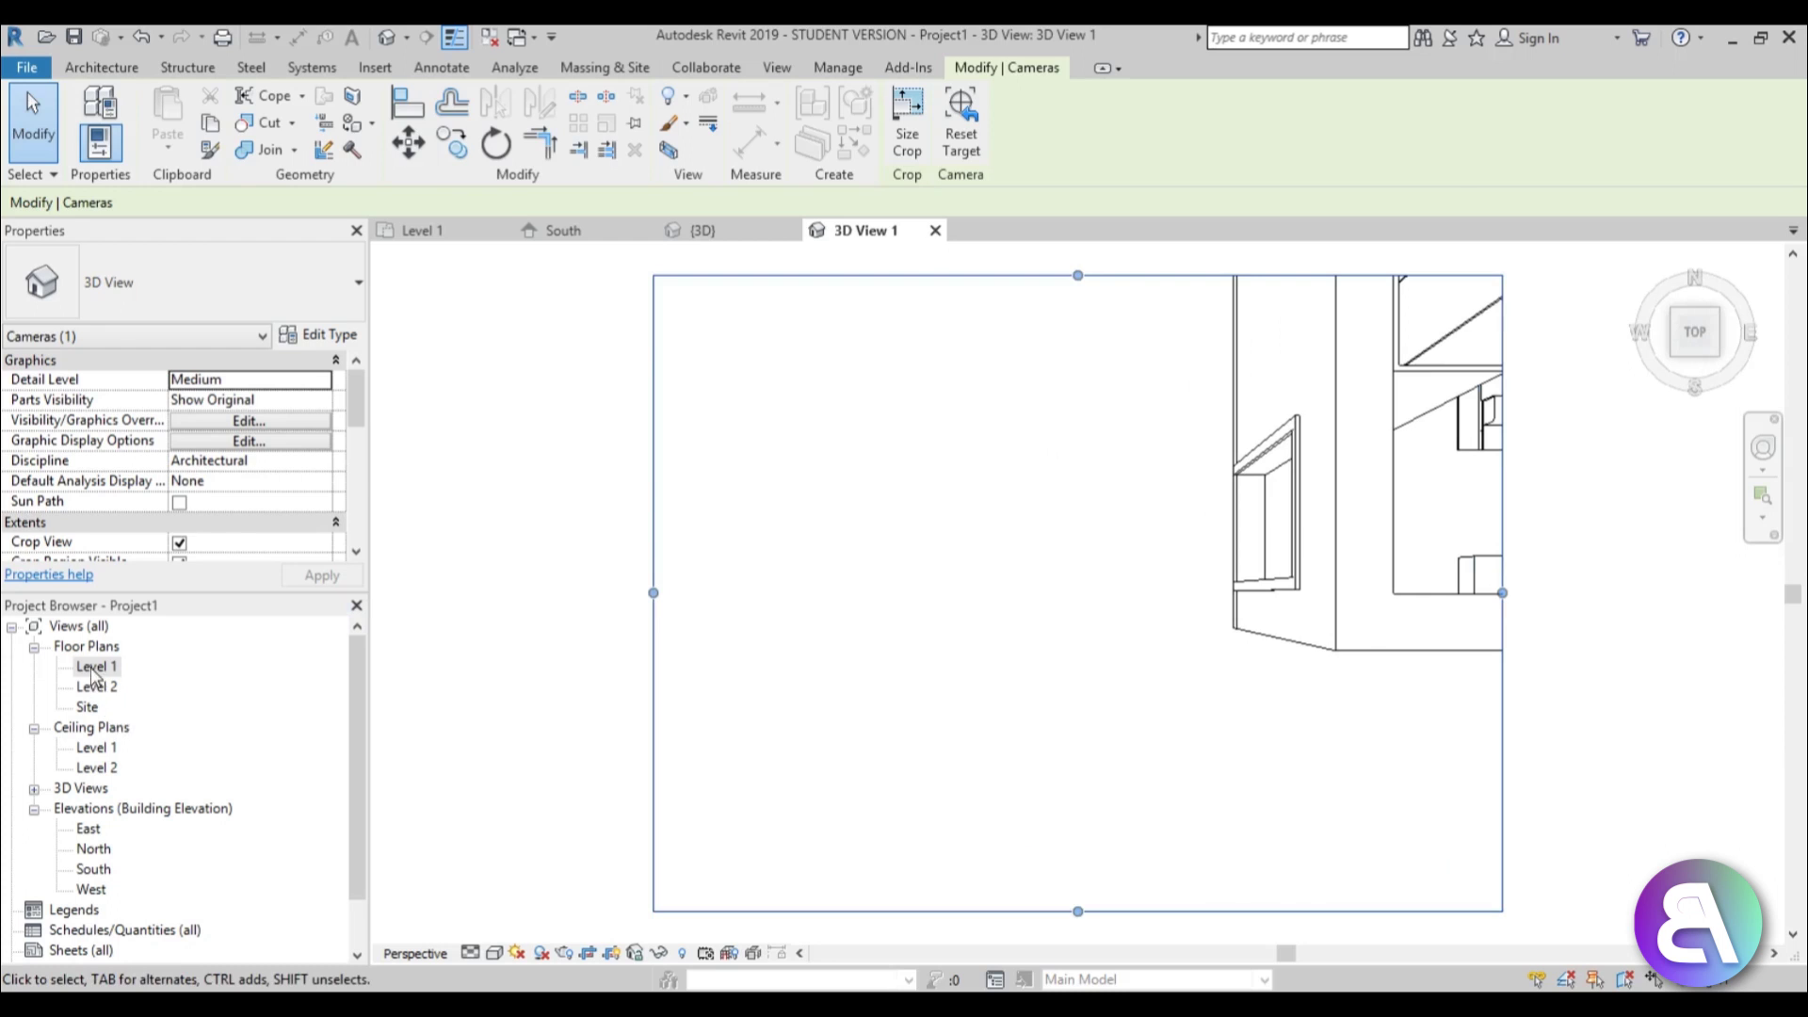
{"action": "double_click", "coordinate": [94, 667]}
{"action": "left_click_drag", "start_coordinate": [939, 334], "coordinate": [888, 314]}
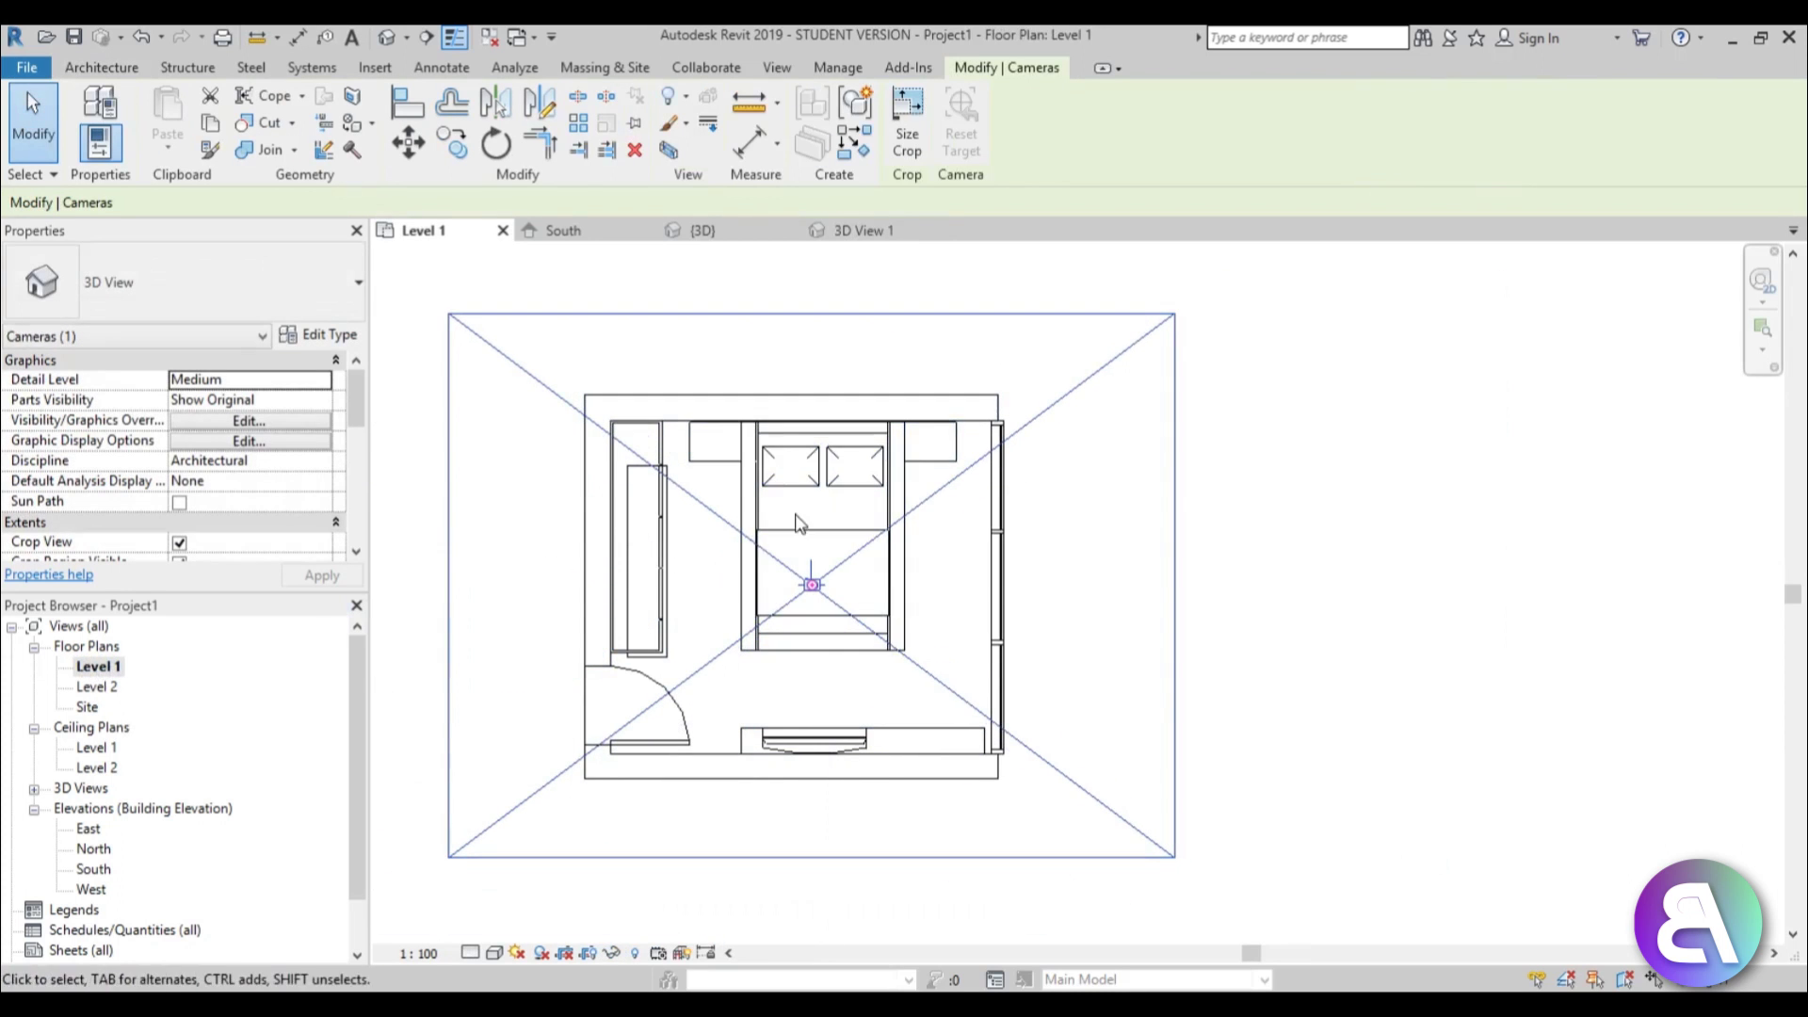
Open the 3D View 1 camera view and select its section box
{"action": "left_click_drag", "start_coordinate": [363, 424], "coordinate": [363, 468]}
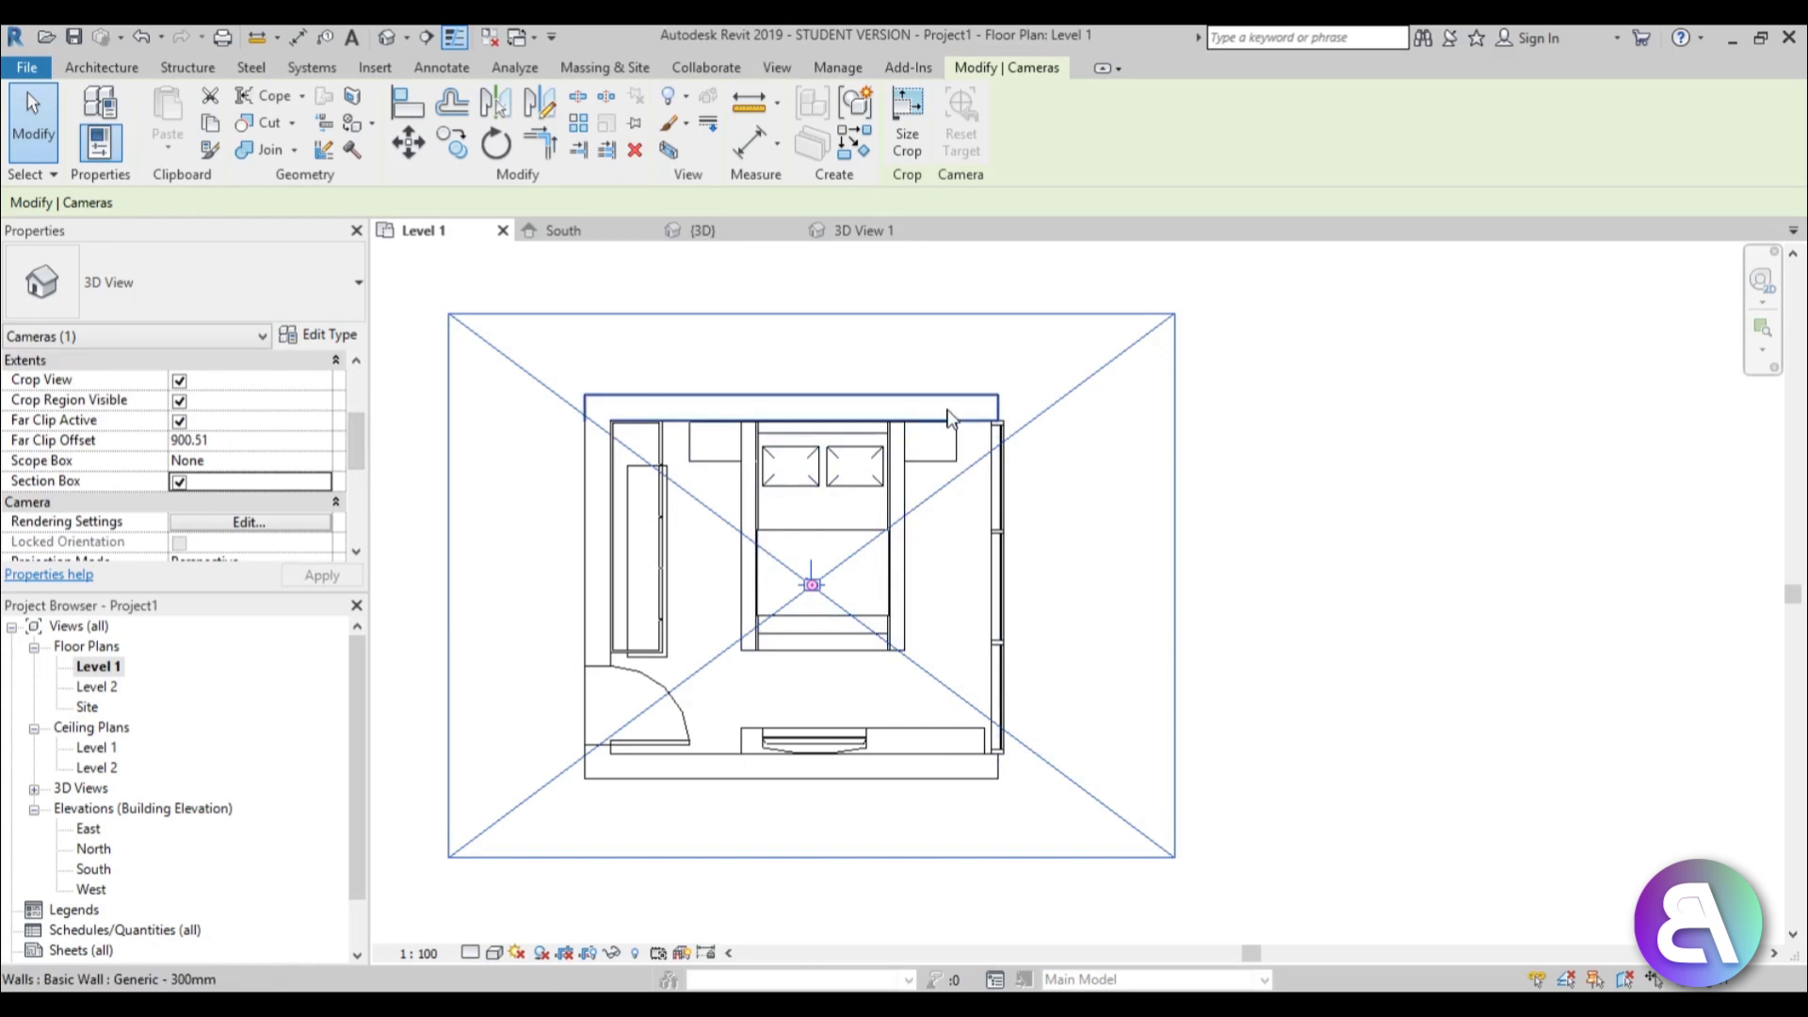
{"action": "scroll", "coordinate": [941, 508], "scroll_direction": "down", "scroll_amount": 3}
{"action": "left_click", "coordinate": [921, 623]}
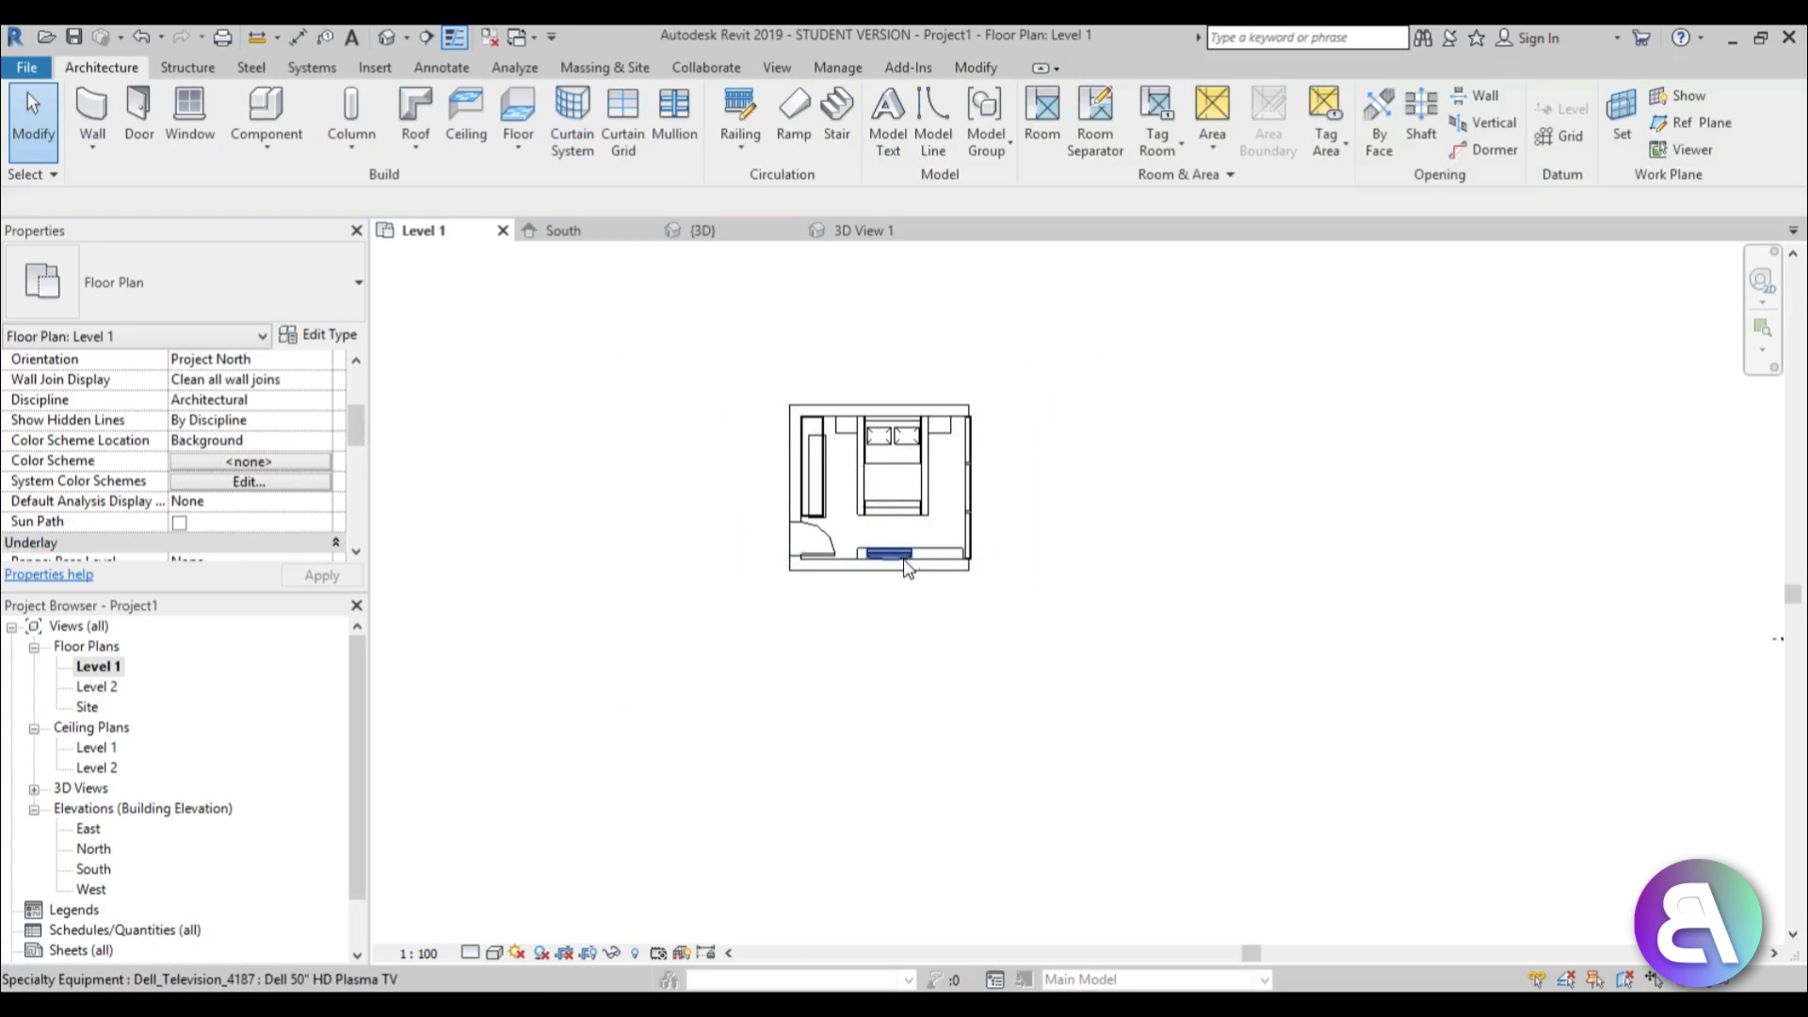
{"action": "double_click", "coordinate": [93, 753]}
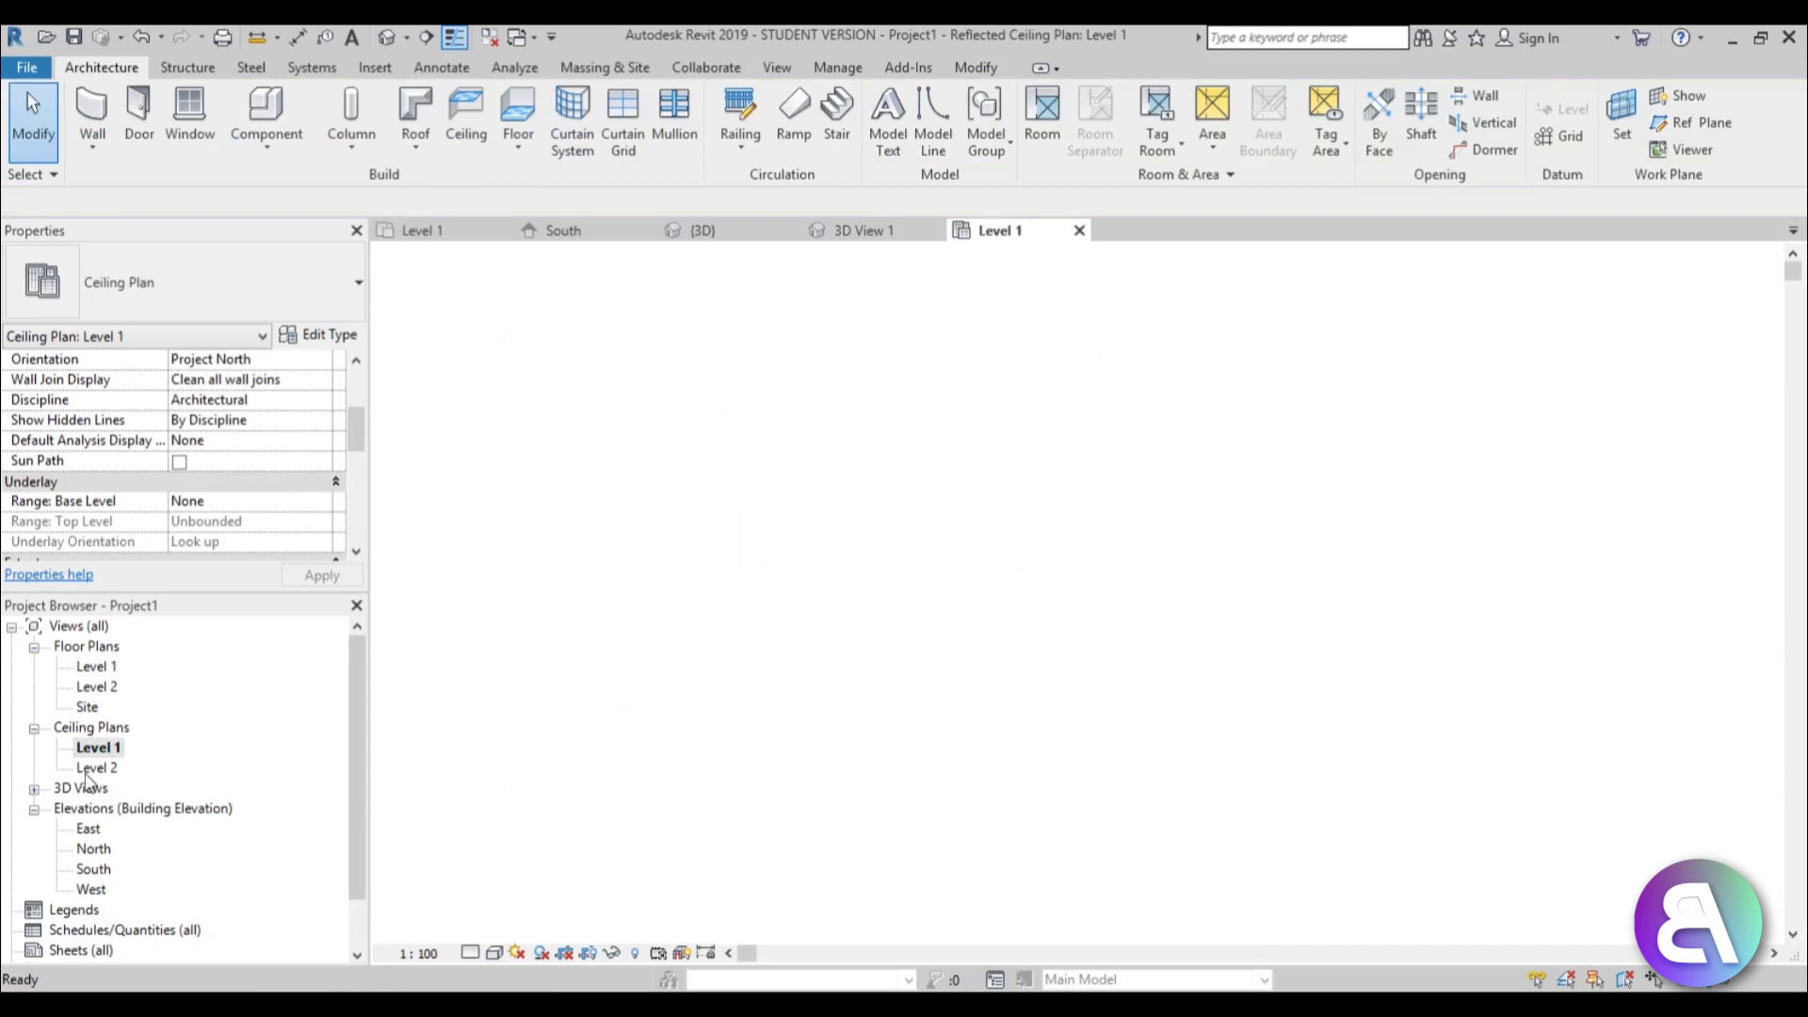
{"action": "left_click", "coordinate": [35, 788]}
{"action": "double_click", "coordinate": [108, 808]}
{"action": "scroll", "coordinate": [940, 509], "scroll_direction": "down", "scroll_amount": 4}
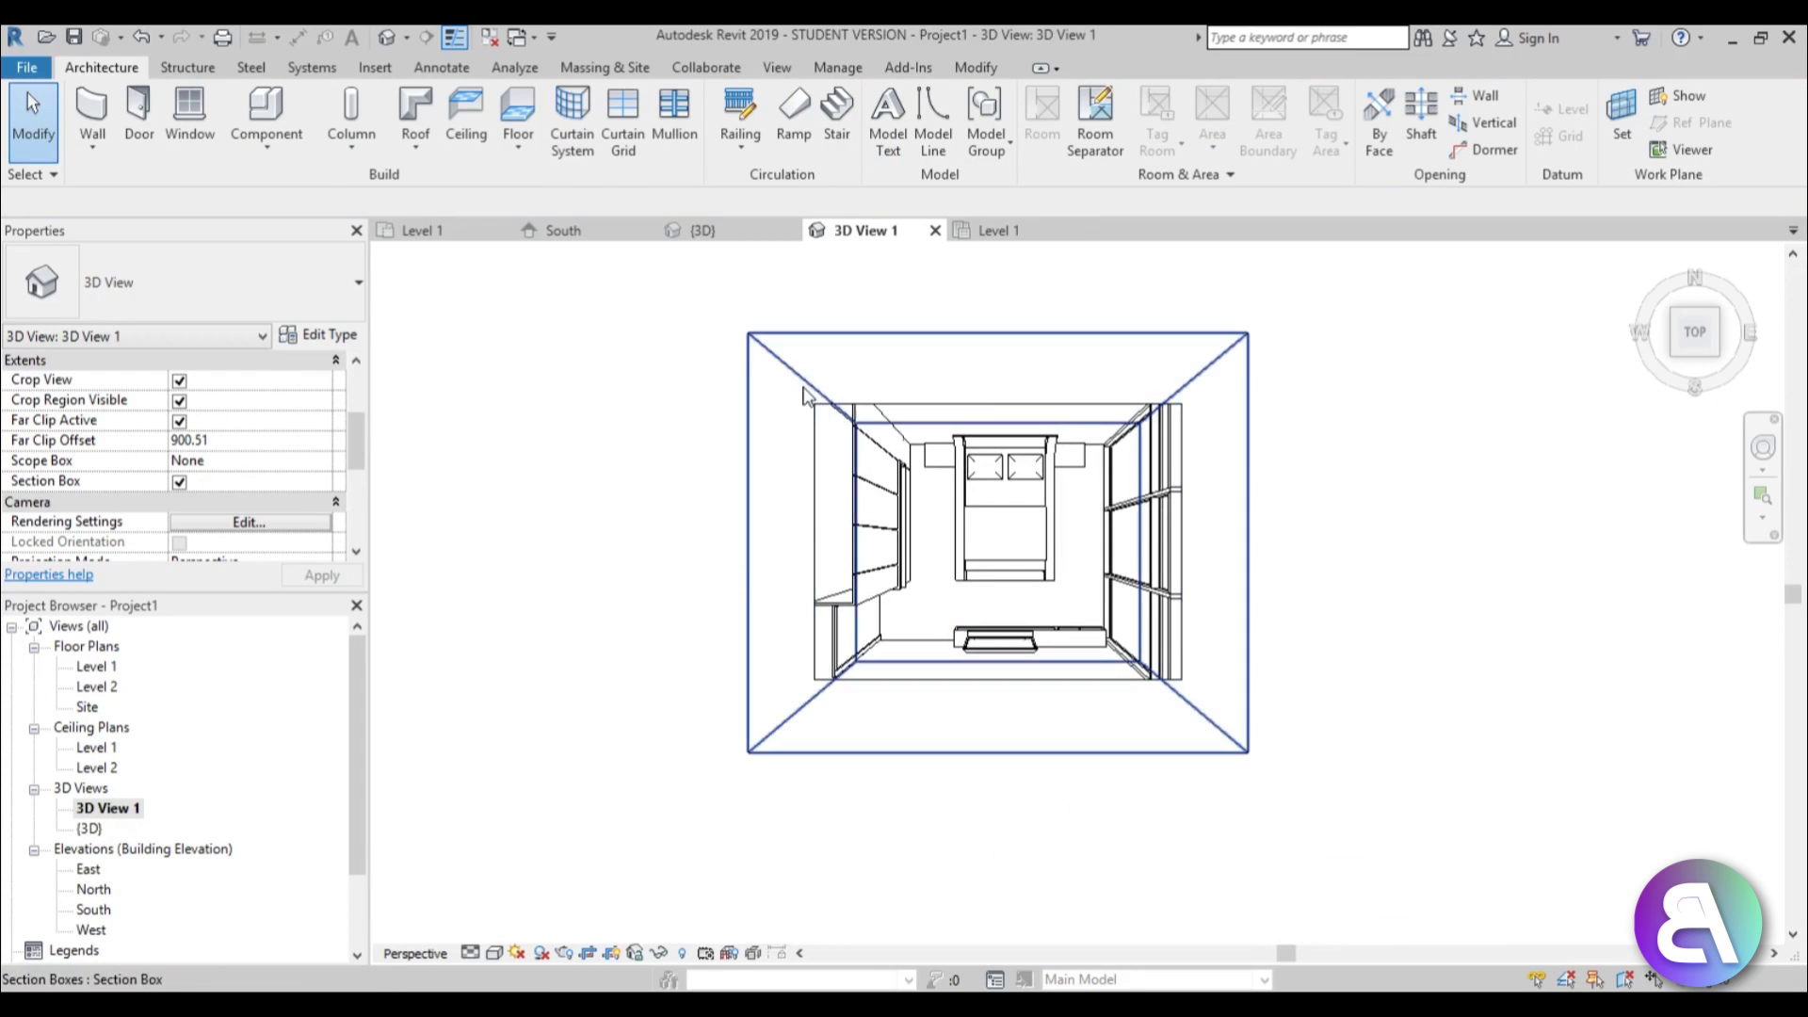
{"action": "left_click", "coordinate": [809, 404]}
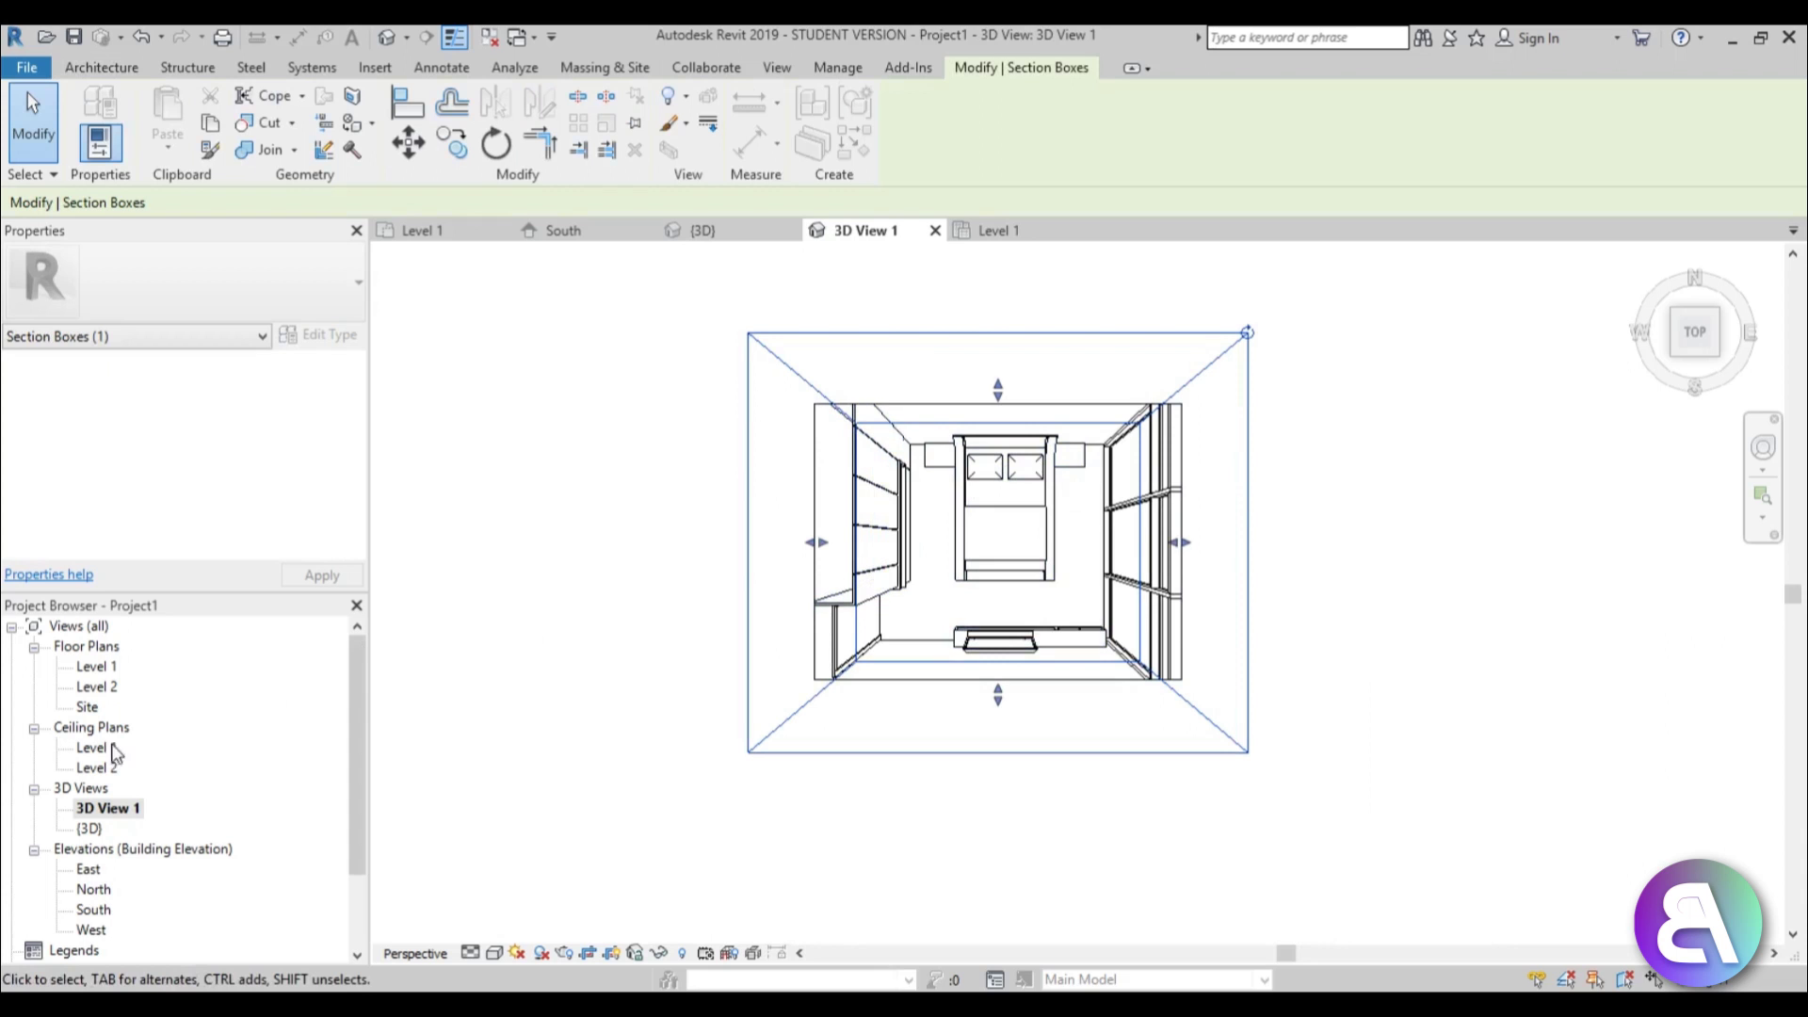
Drag the section box top down in the South elevation, then pan 3D View 1 over the bedroom
{"action": "double_click", "coordinate": [97, 668]}
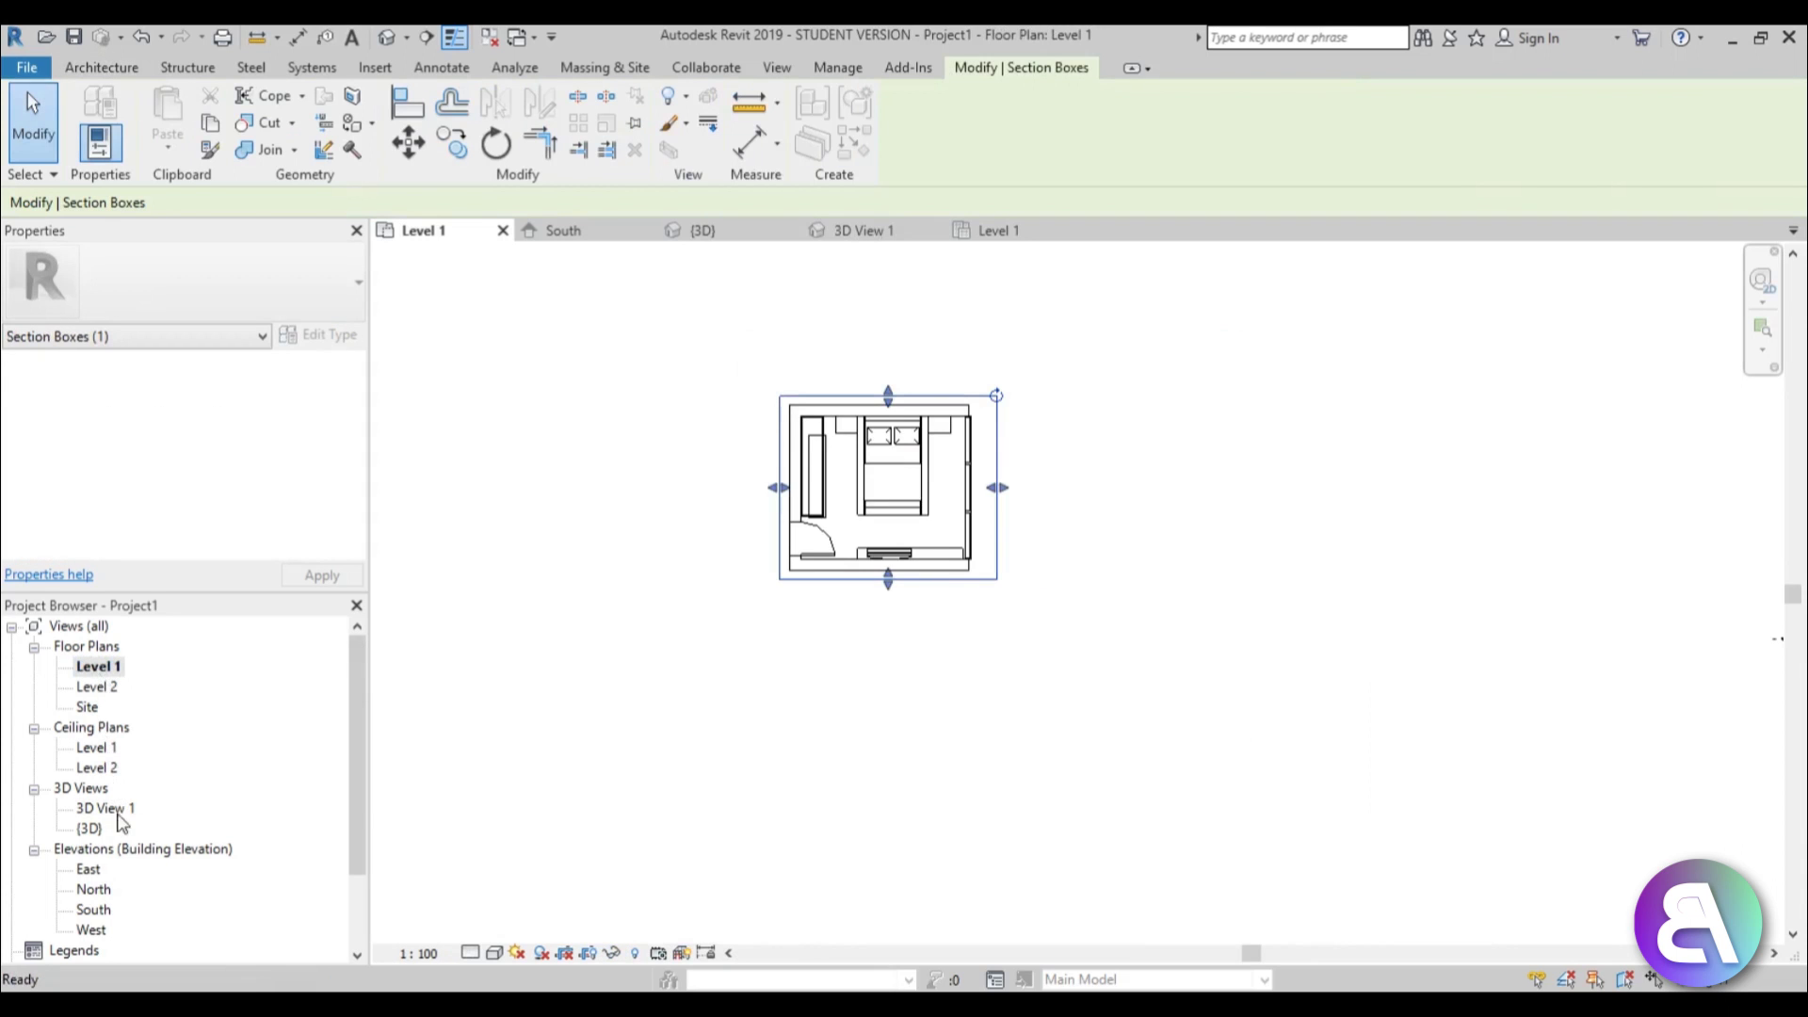
{"action": "double_click", "coordinate": [93, 910]}
{"action": "left_click_drag", "start_coordinate": [1068, 547], "coordinate": [1065, 609]}
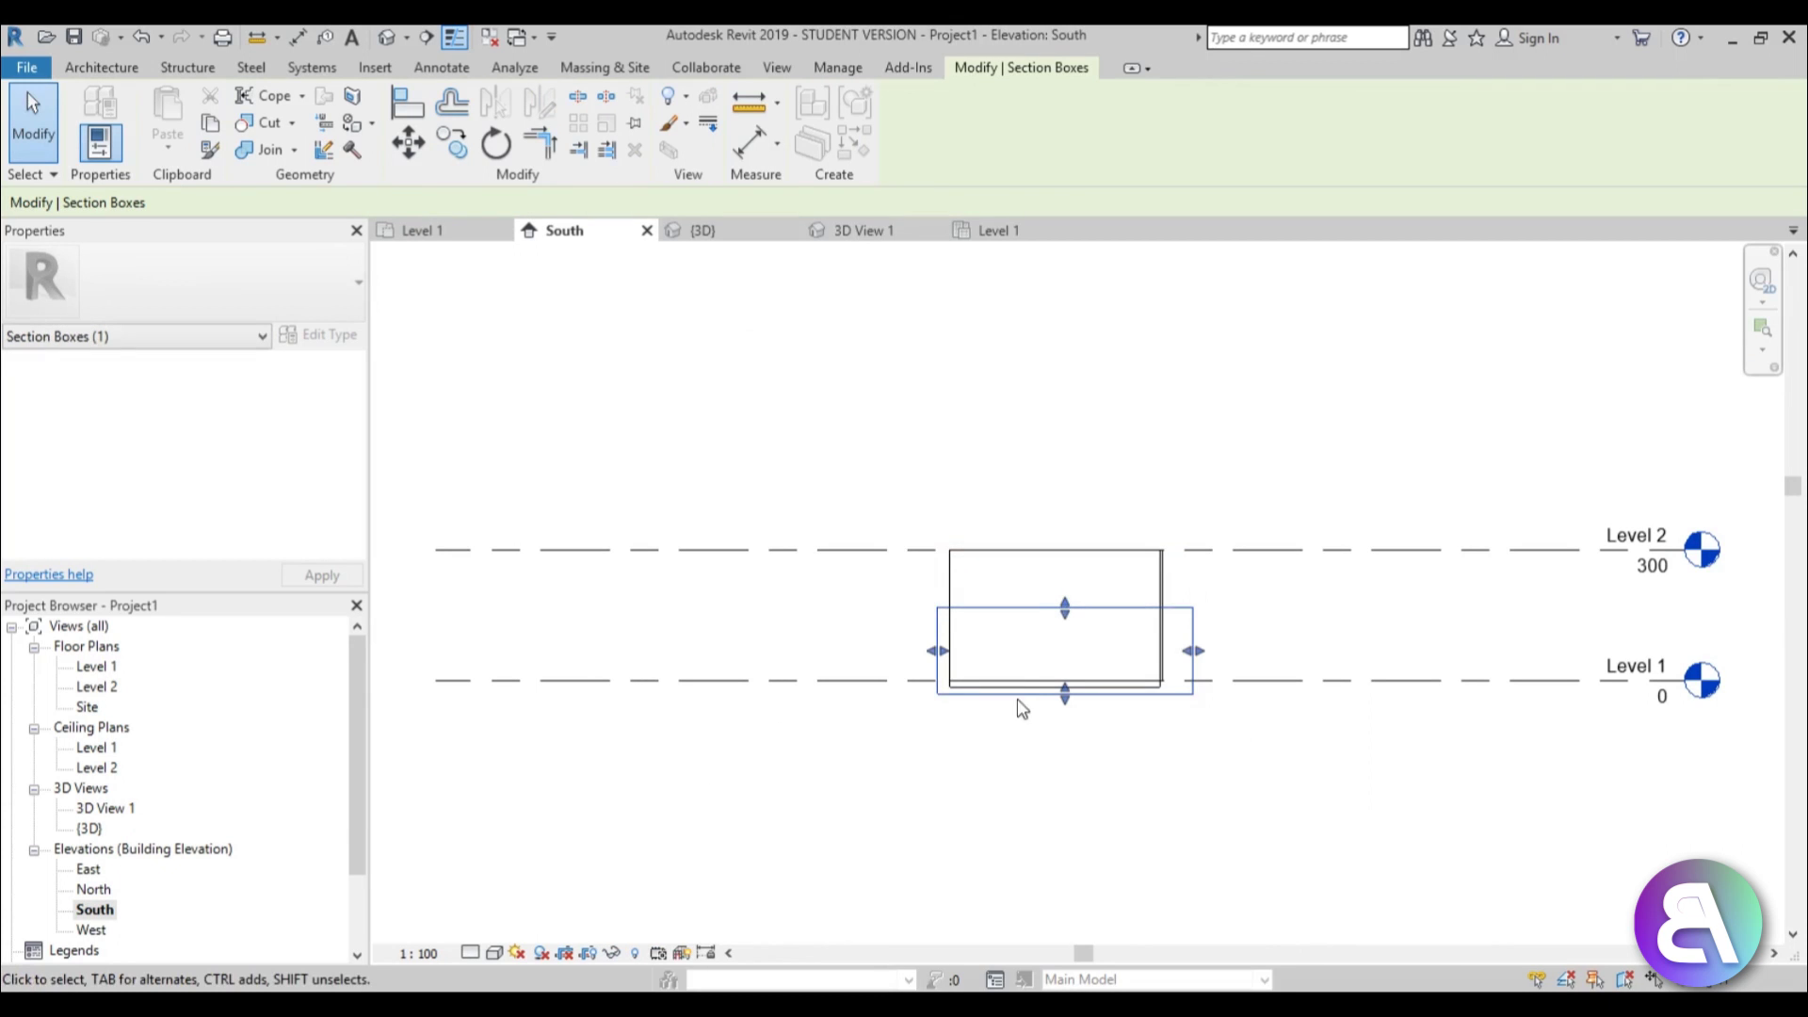
{"action": "double_click", "coordinate": [105, 808]}
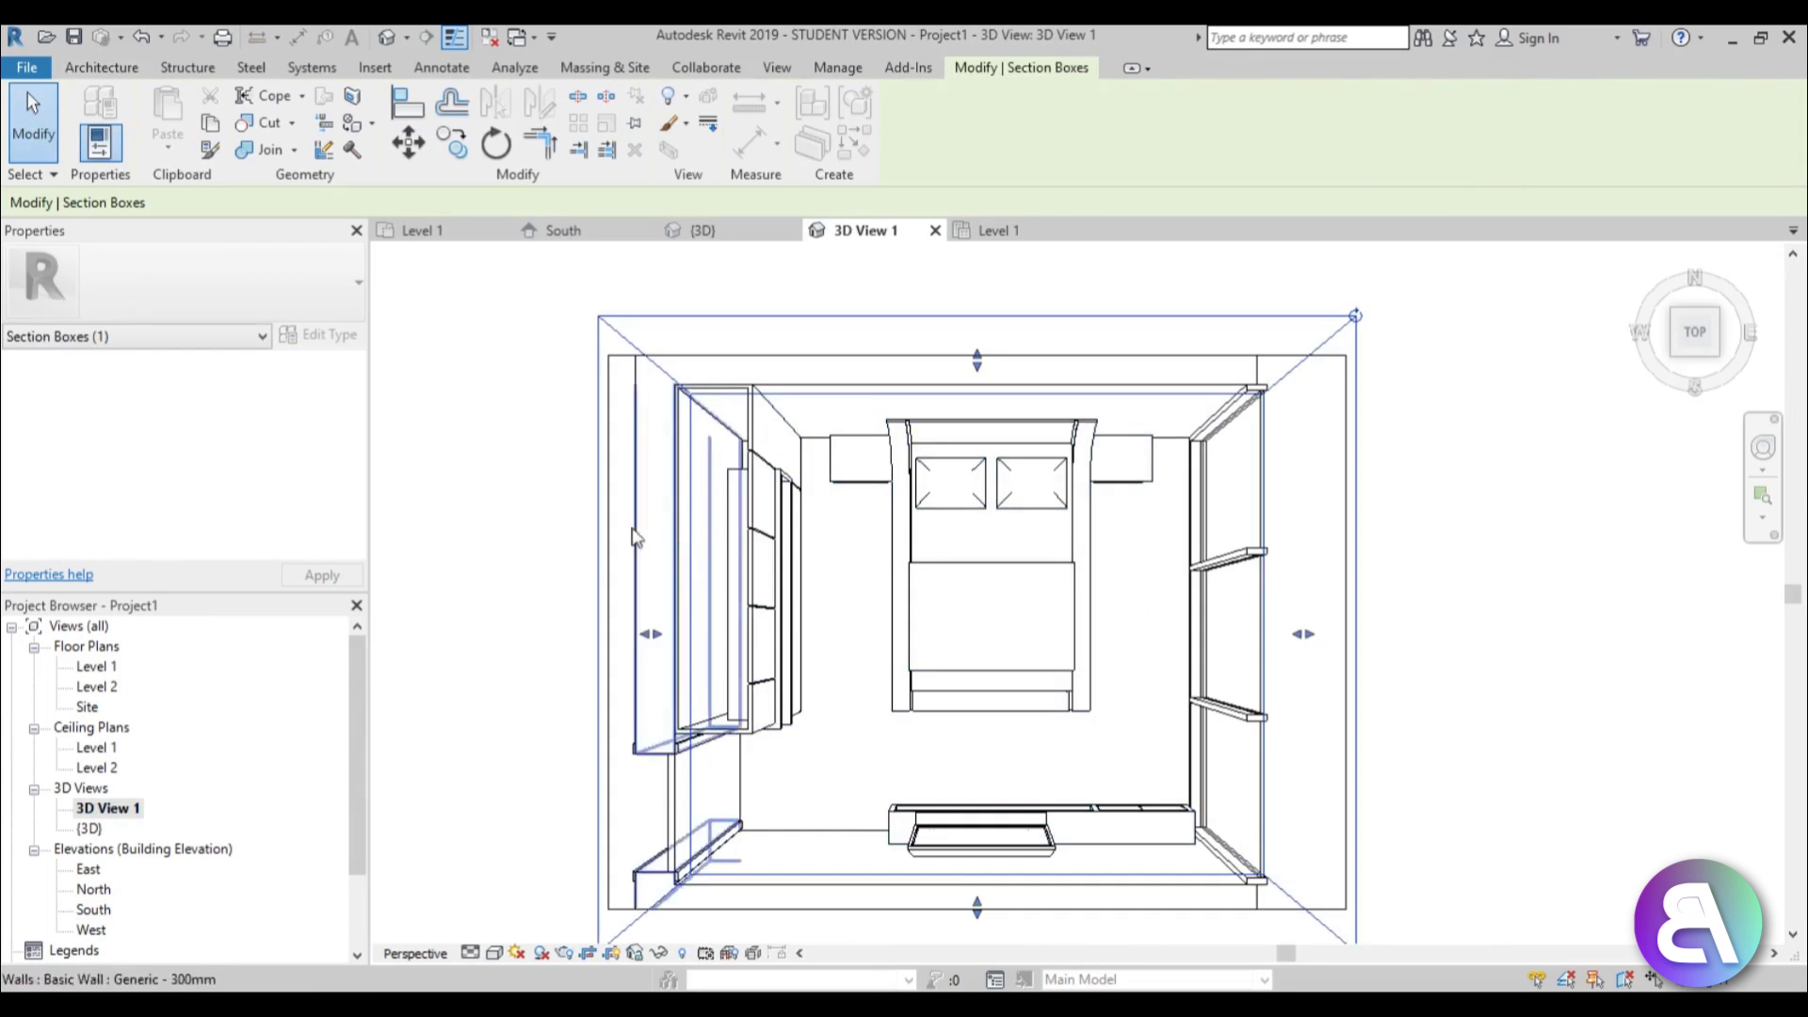
{"action": "middle_click_drag", "start_coordinate": [732, 617], "coordinate": [727, 586]}
{"action": "middle_click_drag", "start_coordinate": [864, 626], "coordinate": [823, 606]}
Pull 3D View 1's crop region in on the top, left, bottom and right edges around the bedroom
{"action": "scroll", "coordinate": [807, 597], "scroll_direction": "down", "scroll_amount": 2}
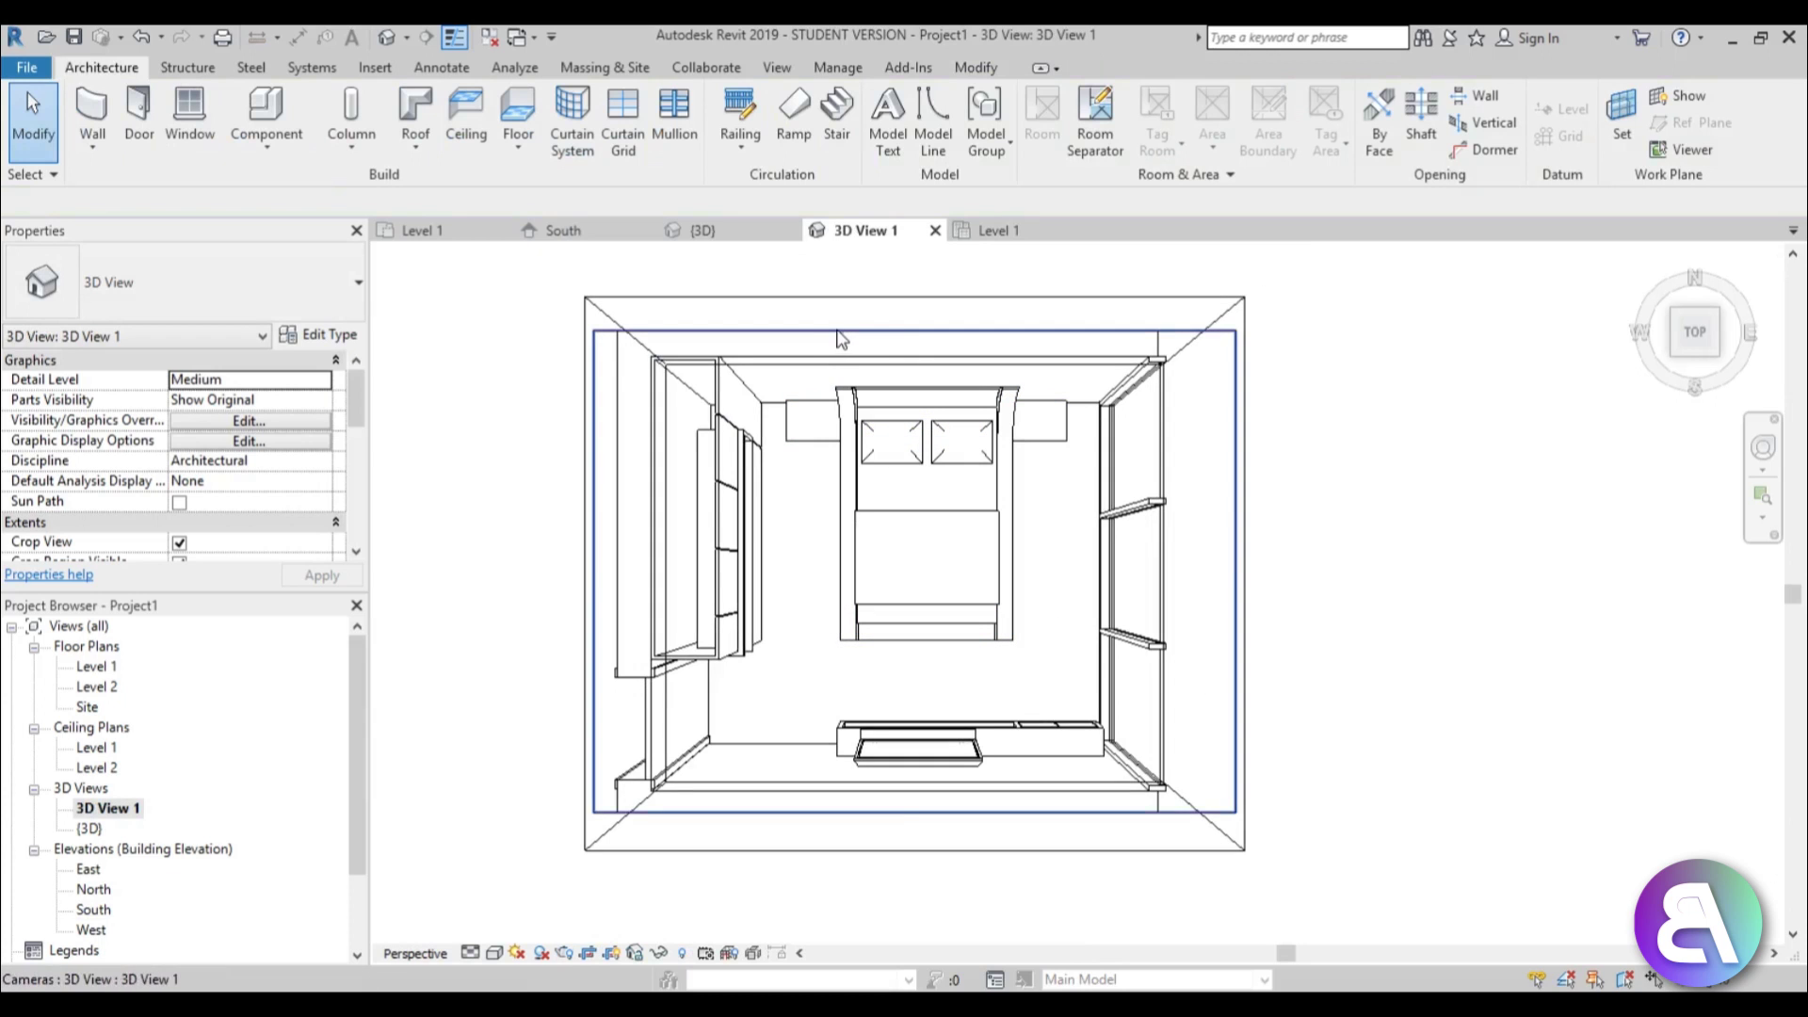
{"action": "left_click", "coordinate": [838, 332]}
{"action": "left_click_drag", "start_coordinate": [914, 332], "coordinate": [915, 353]}
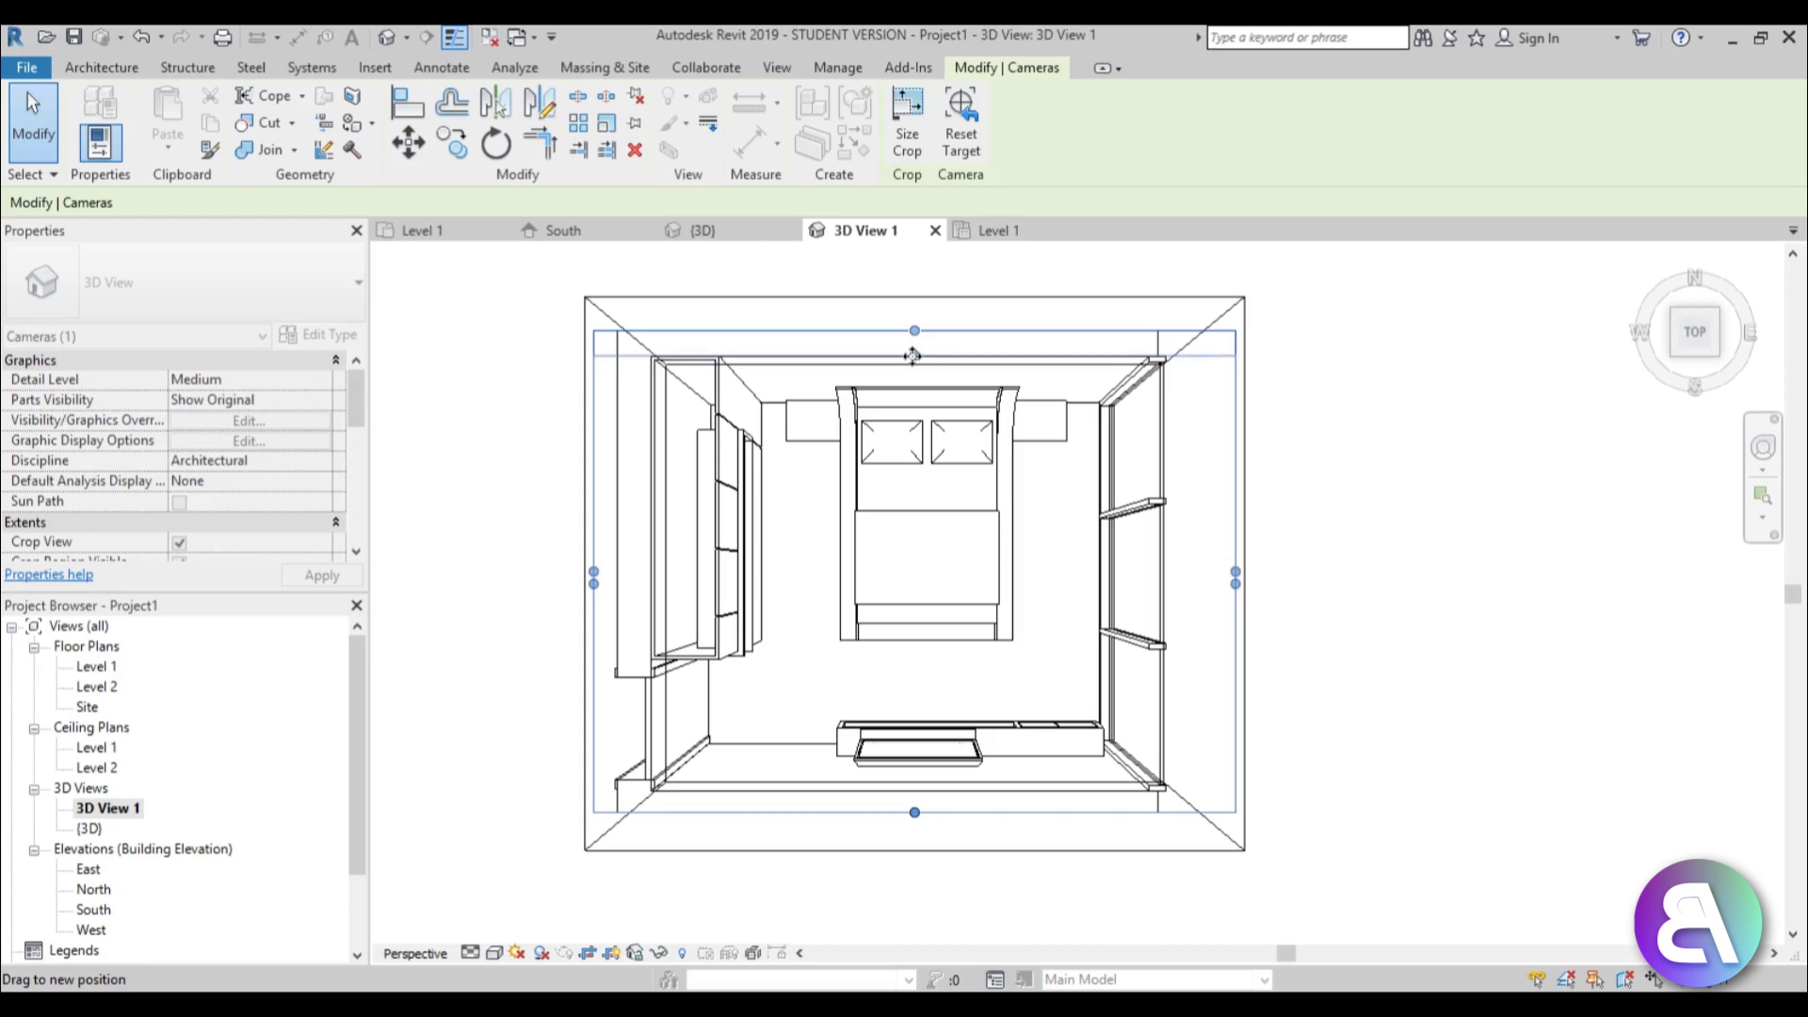
{"action": "left_click_drag", "start_coordinate": [915, 353], "coordinate": [916, 350]}
{"action": "left_click_drag", "start_coordinate": [593, 574], "coordinate": [628, 580]}
{"action": "left_click_drag", "start_coordinate": [931, 812], "coordinate": [932, 800]}
{"action": "left_click_drag", "start_coordinate": [1237, 575], "coordinate": [1162, 575]}
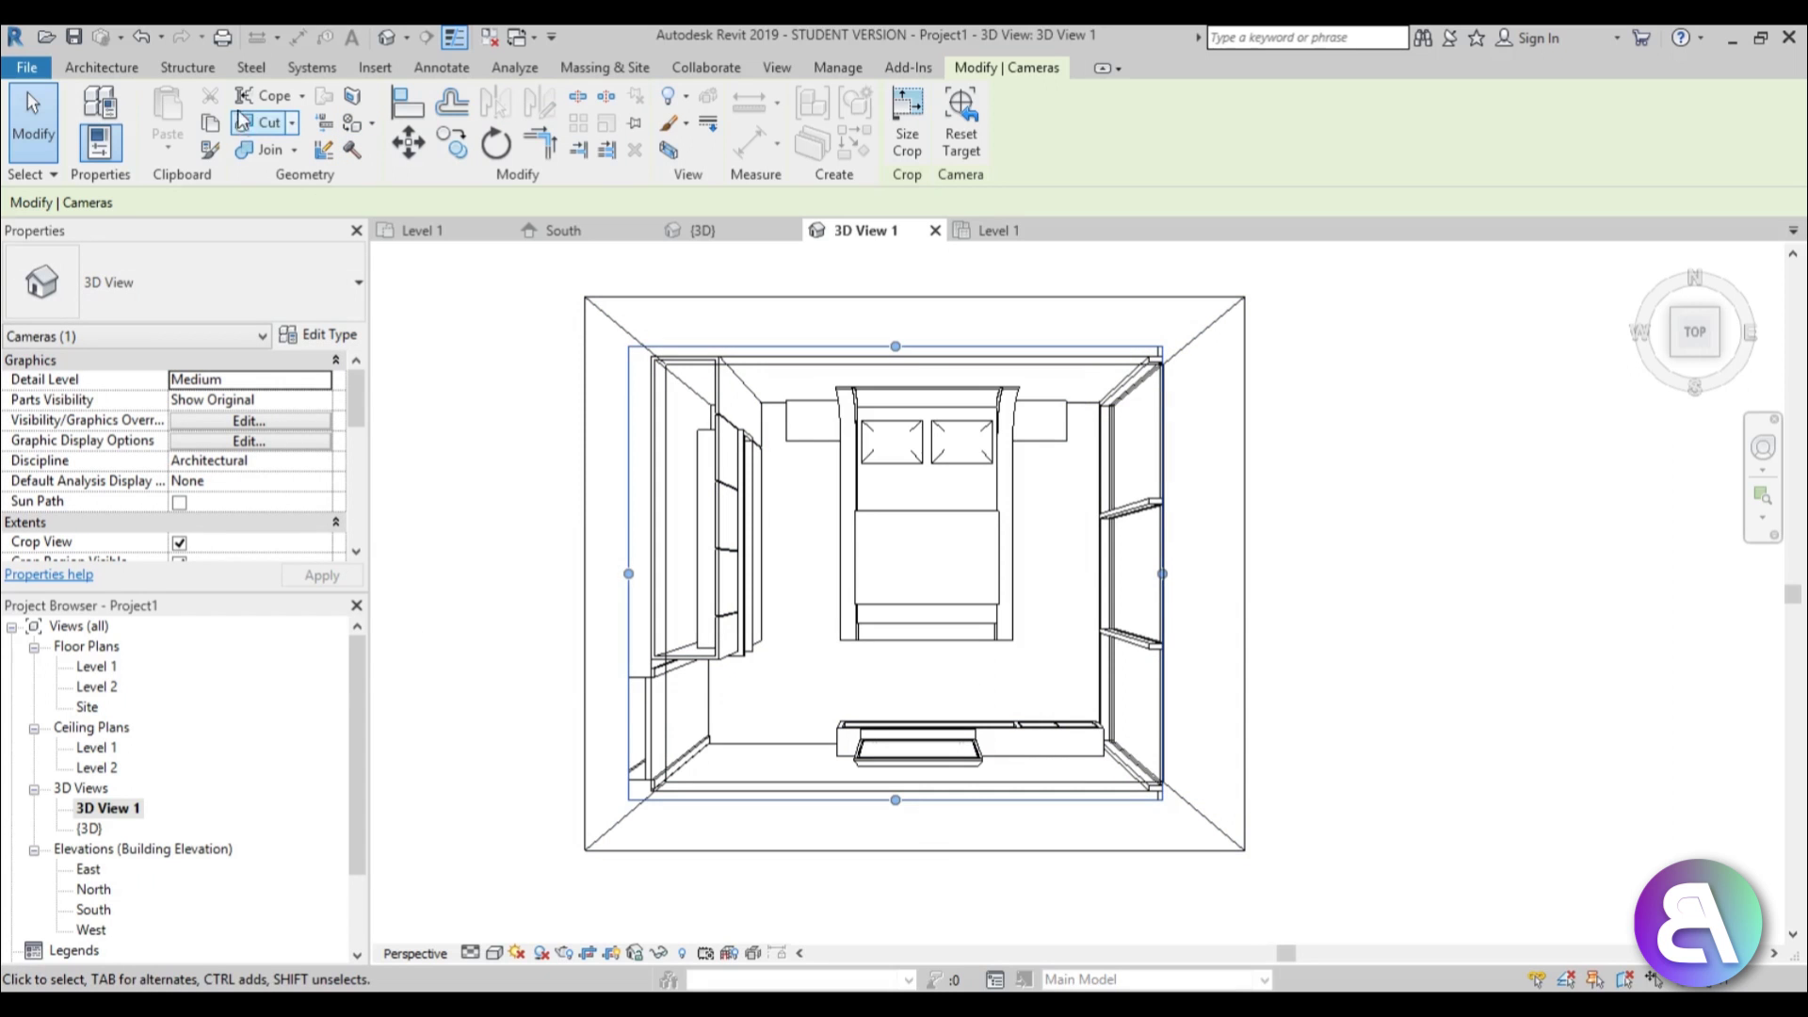
Open the default 3D view and select the room's walls
{"action": "left_click", "coordinate": [386, 42]}
{"action": "middle_click_drag", "start_coordinate": [1177, 659], "coordinate": [833, 498], "text": "shift"}
{"action": "left_click", "coordinate": [833, 497]}
{"action": "middle_click_drag", "start_coordinate": [1150, 686], "coordinate": [942, 697], "text": "shift"}
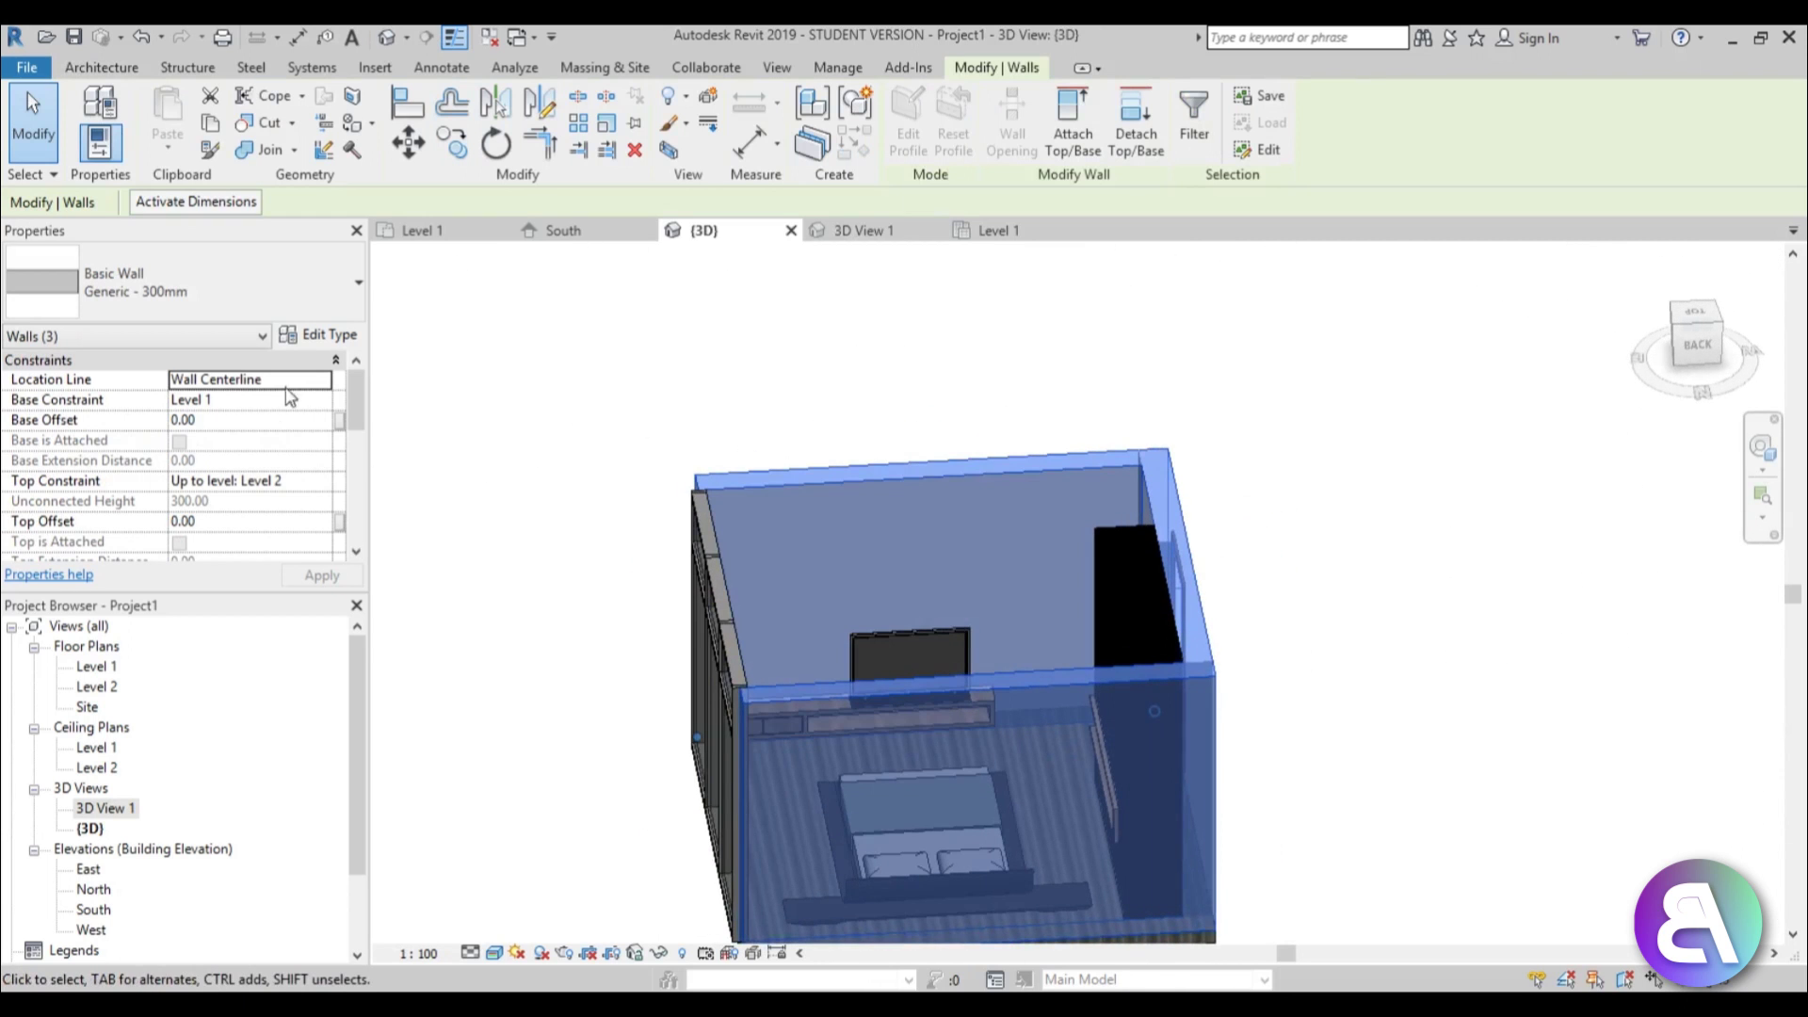
Set the selected walls' structure layer material to Gypsum Wall Board
{"action": "left_click", "coordinate": [317, 339]}
{"action": "left_click", "coordinate": [868, 412]}
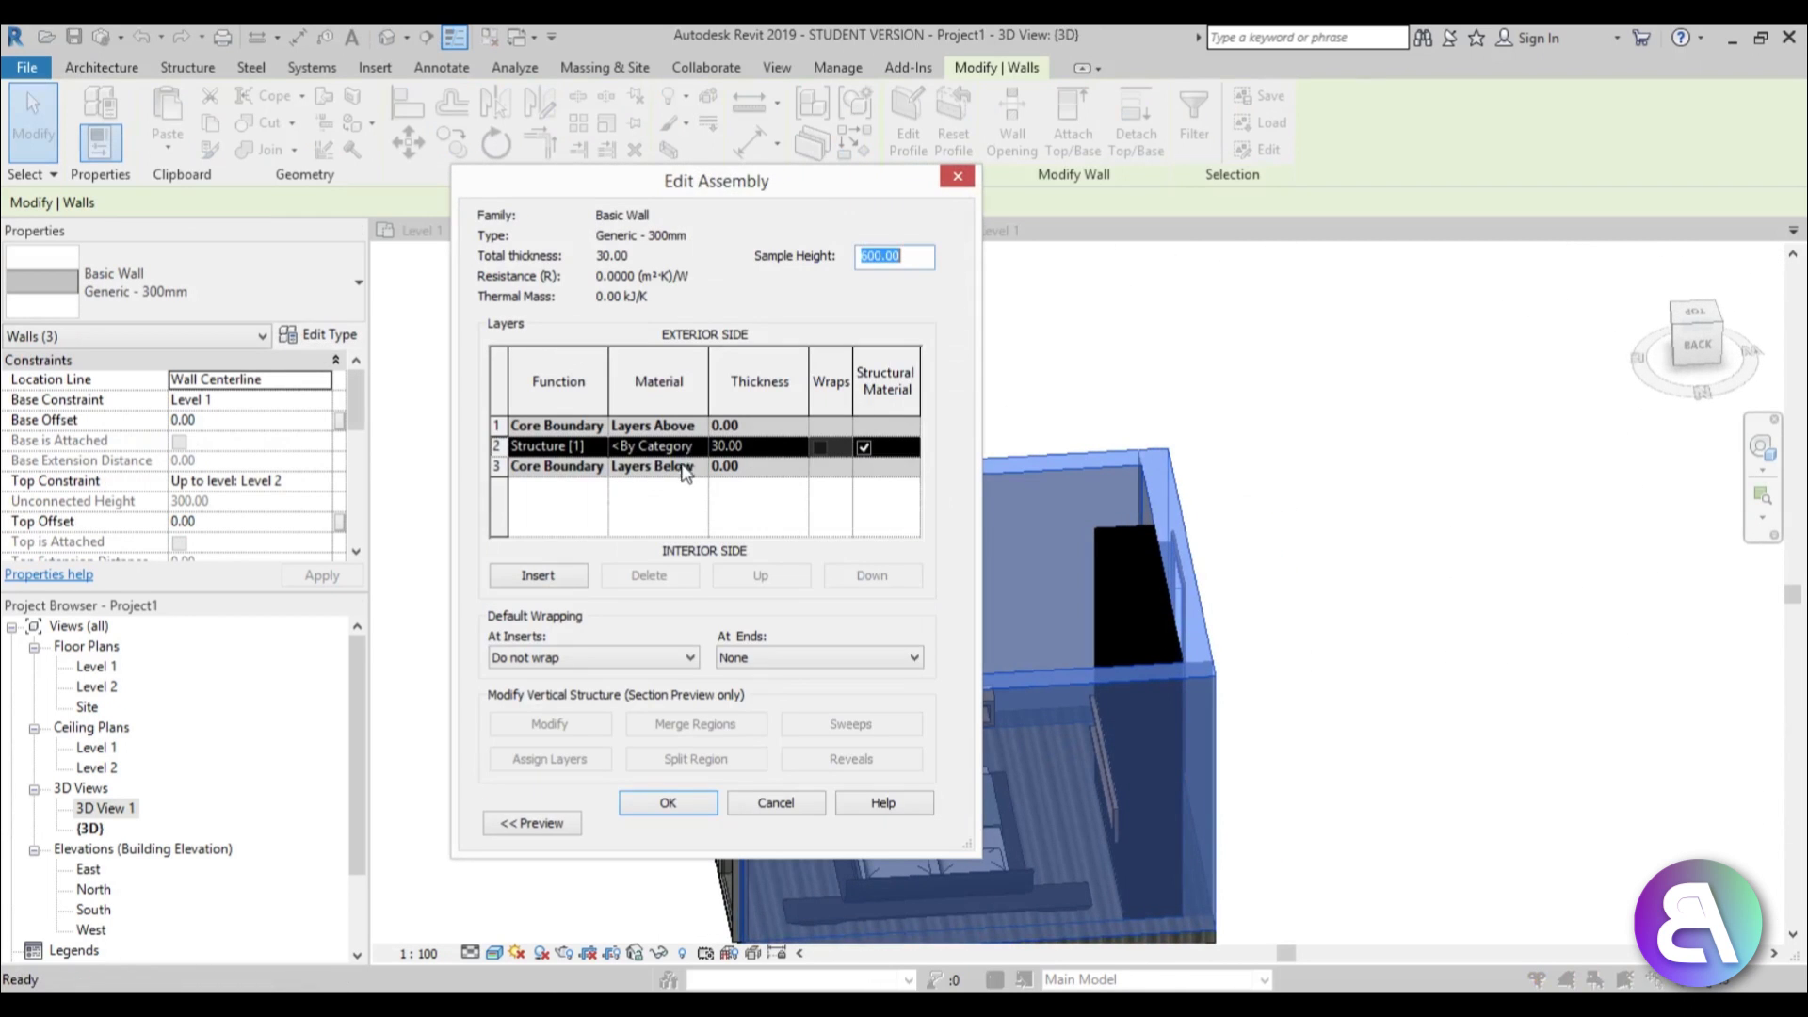
{"action": "scroll", "coordinate": [339, 207], "scroll_direction": "up", "scroll_amount": 1}
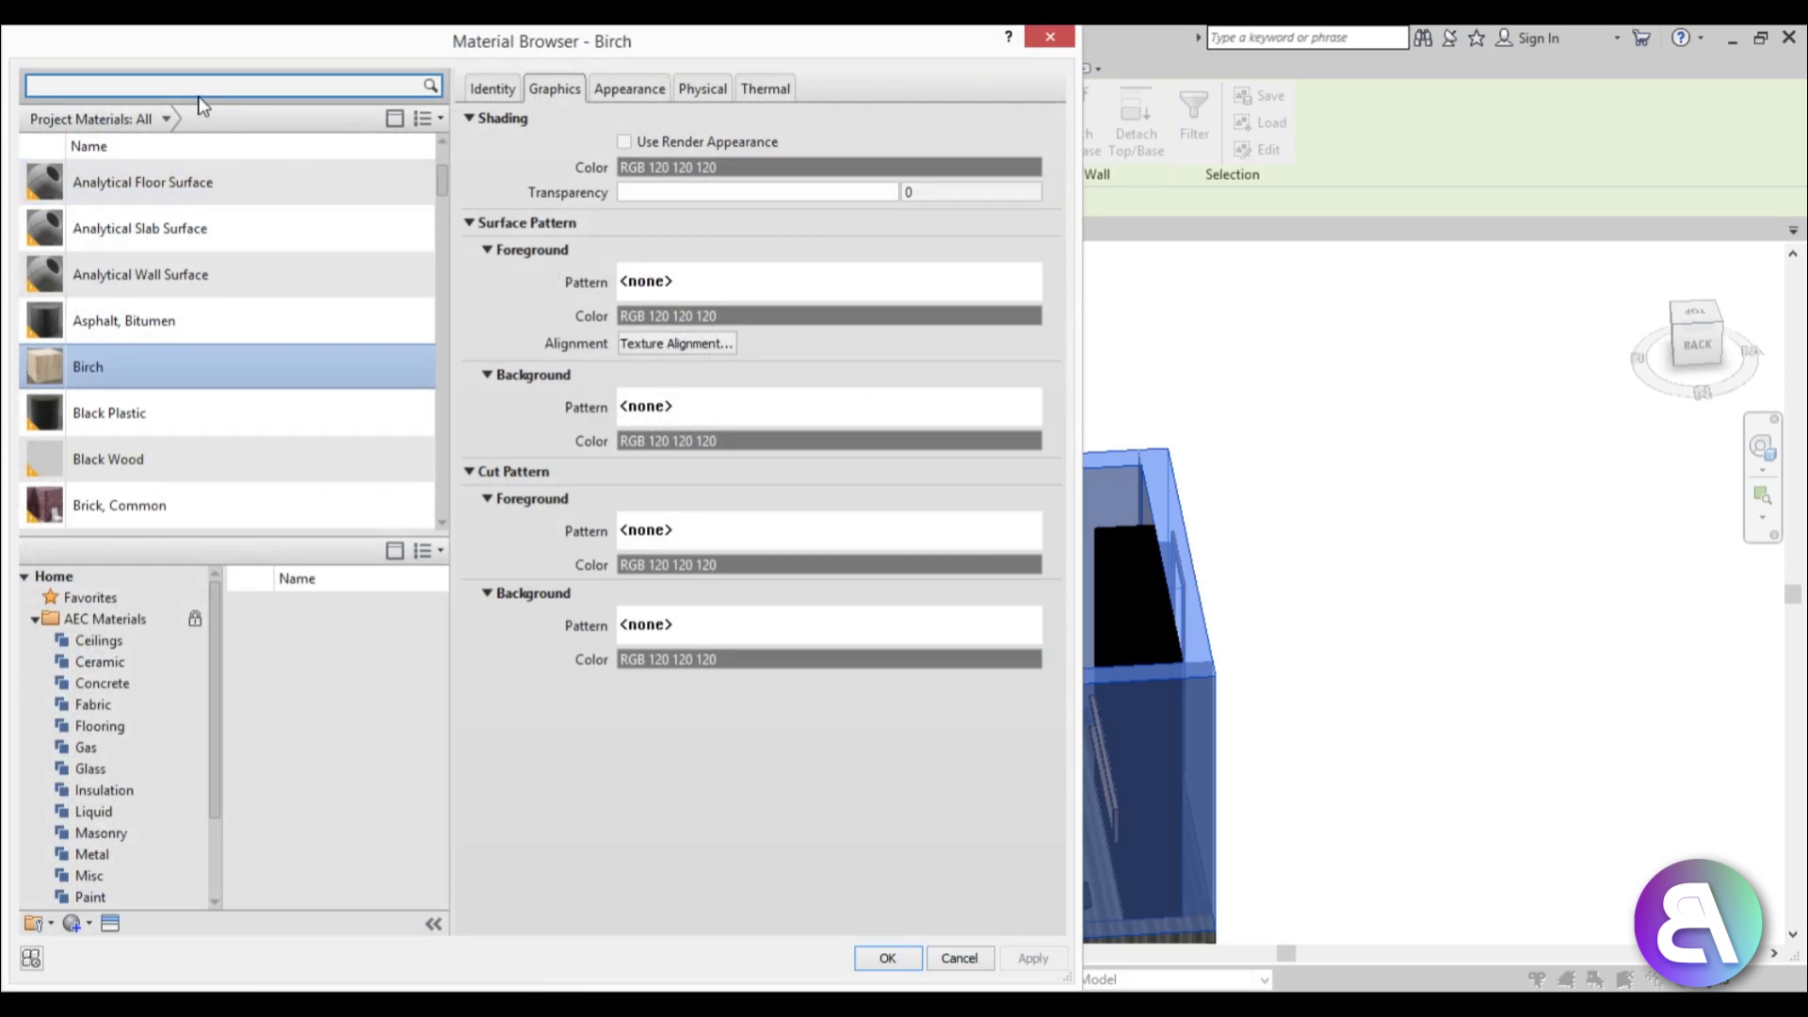
{"action": "type", "text": "white"}
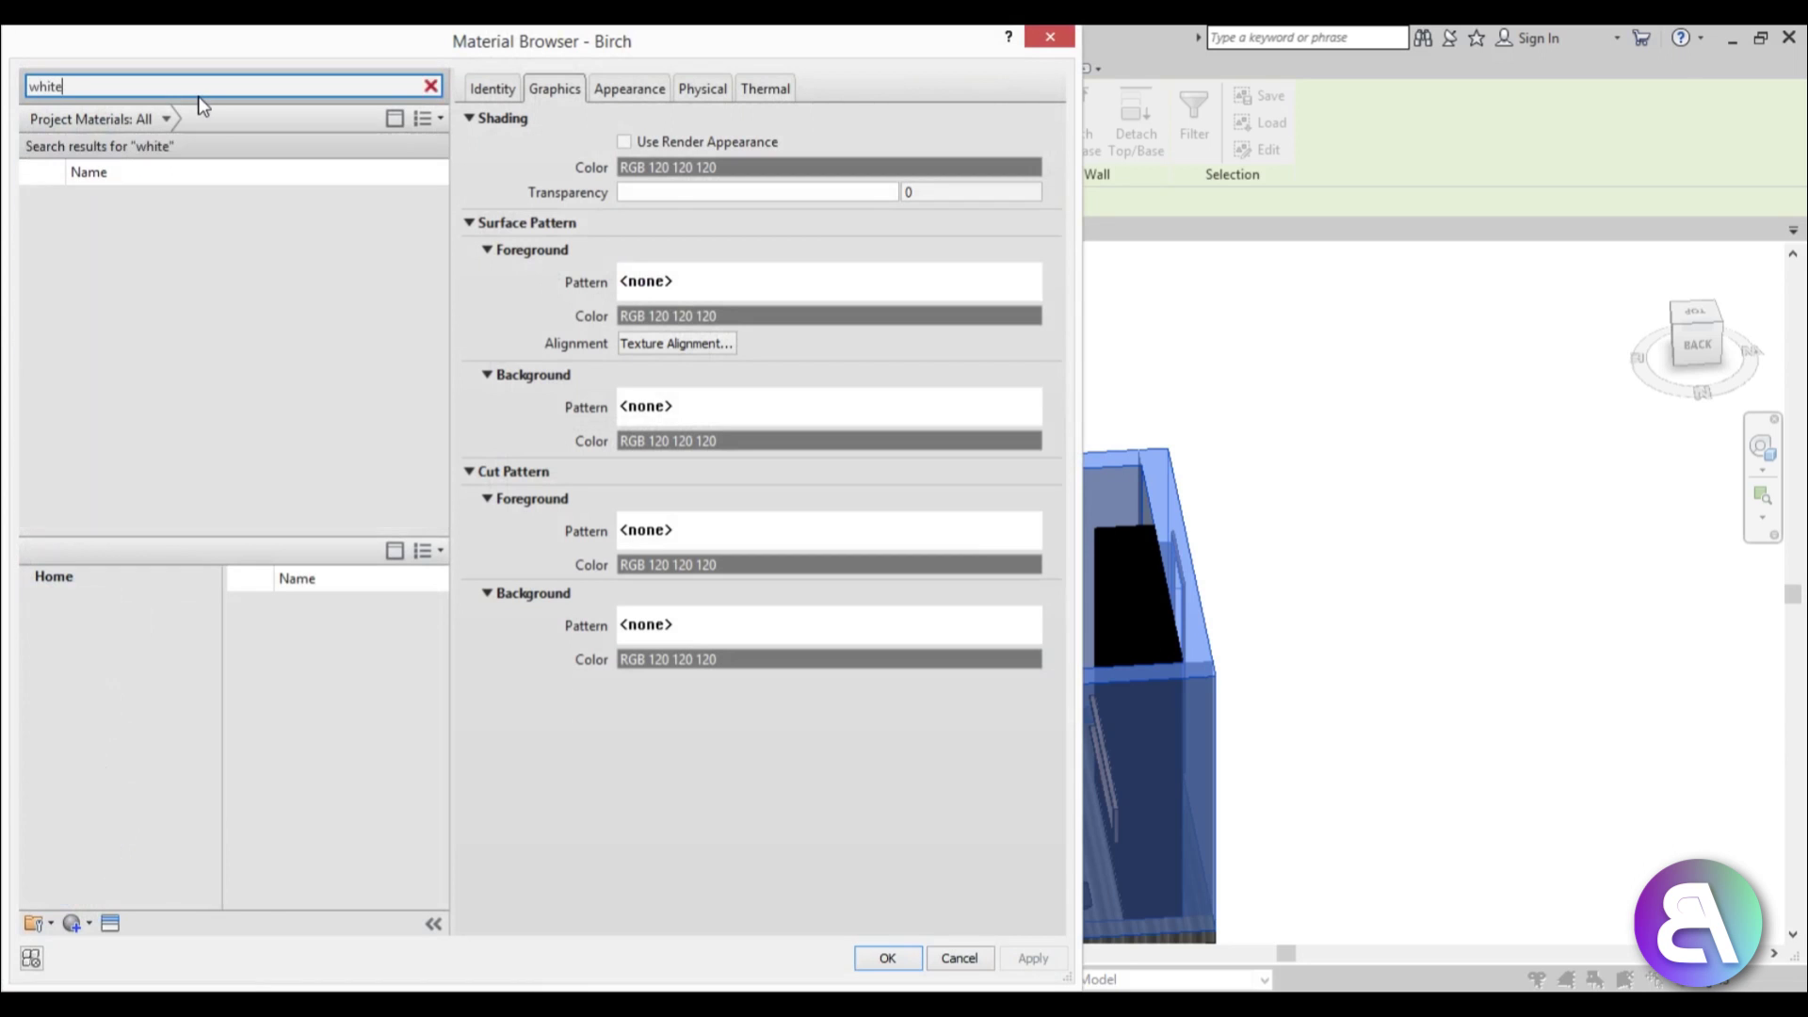
{"action": "double_click", "coordinate": [123, 400]}
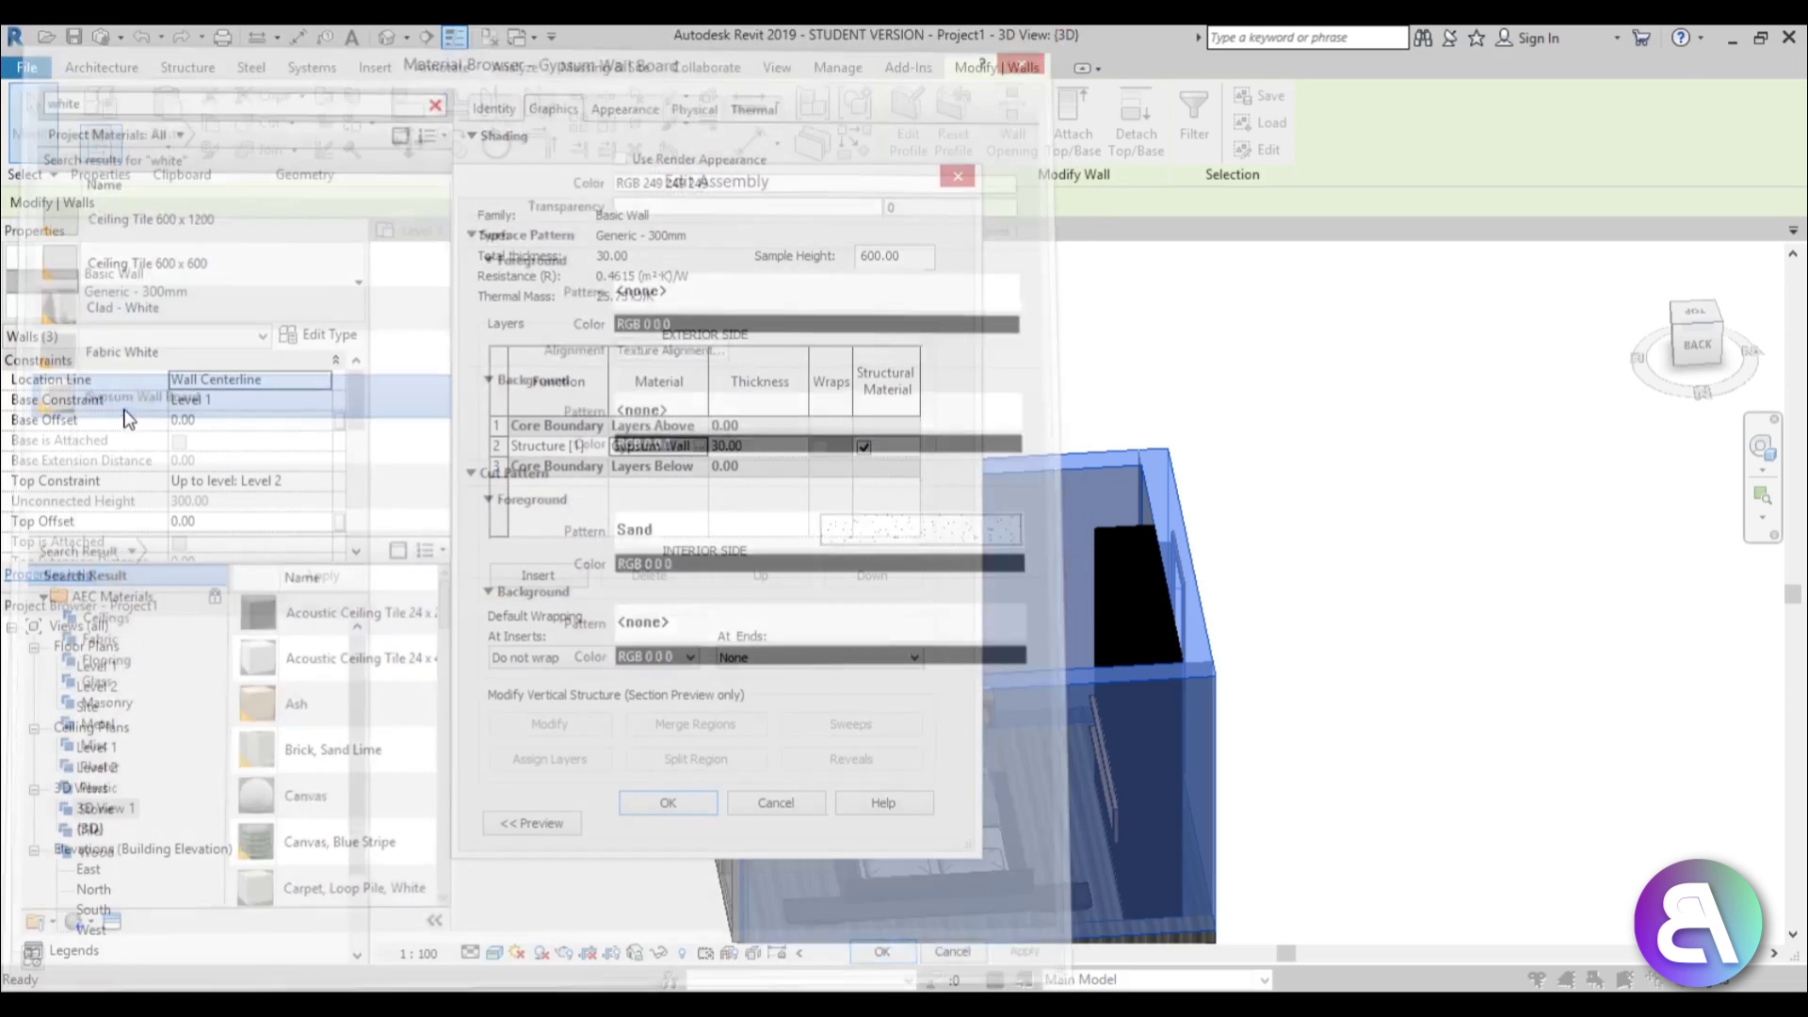
{"action": "left_click", "coordinate": [674, 801]}
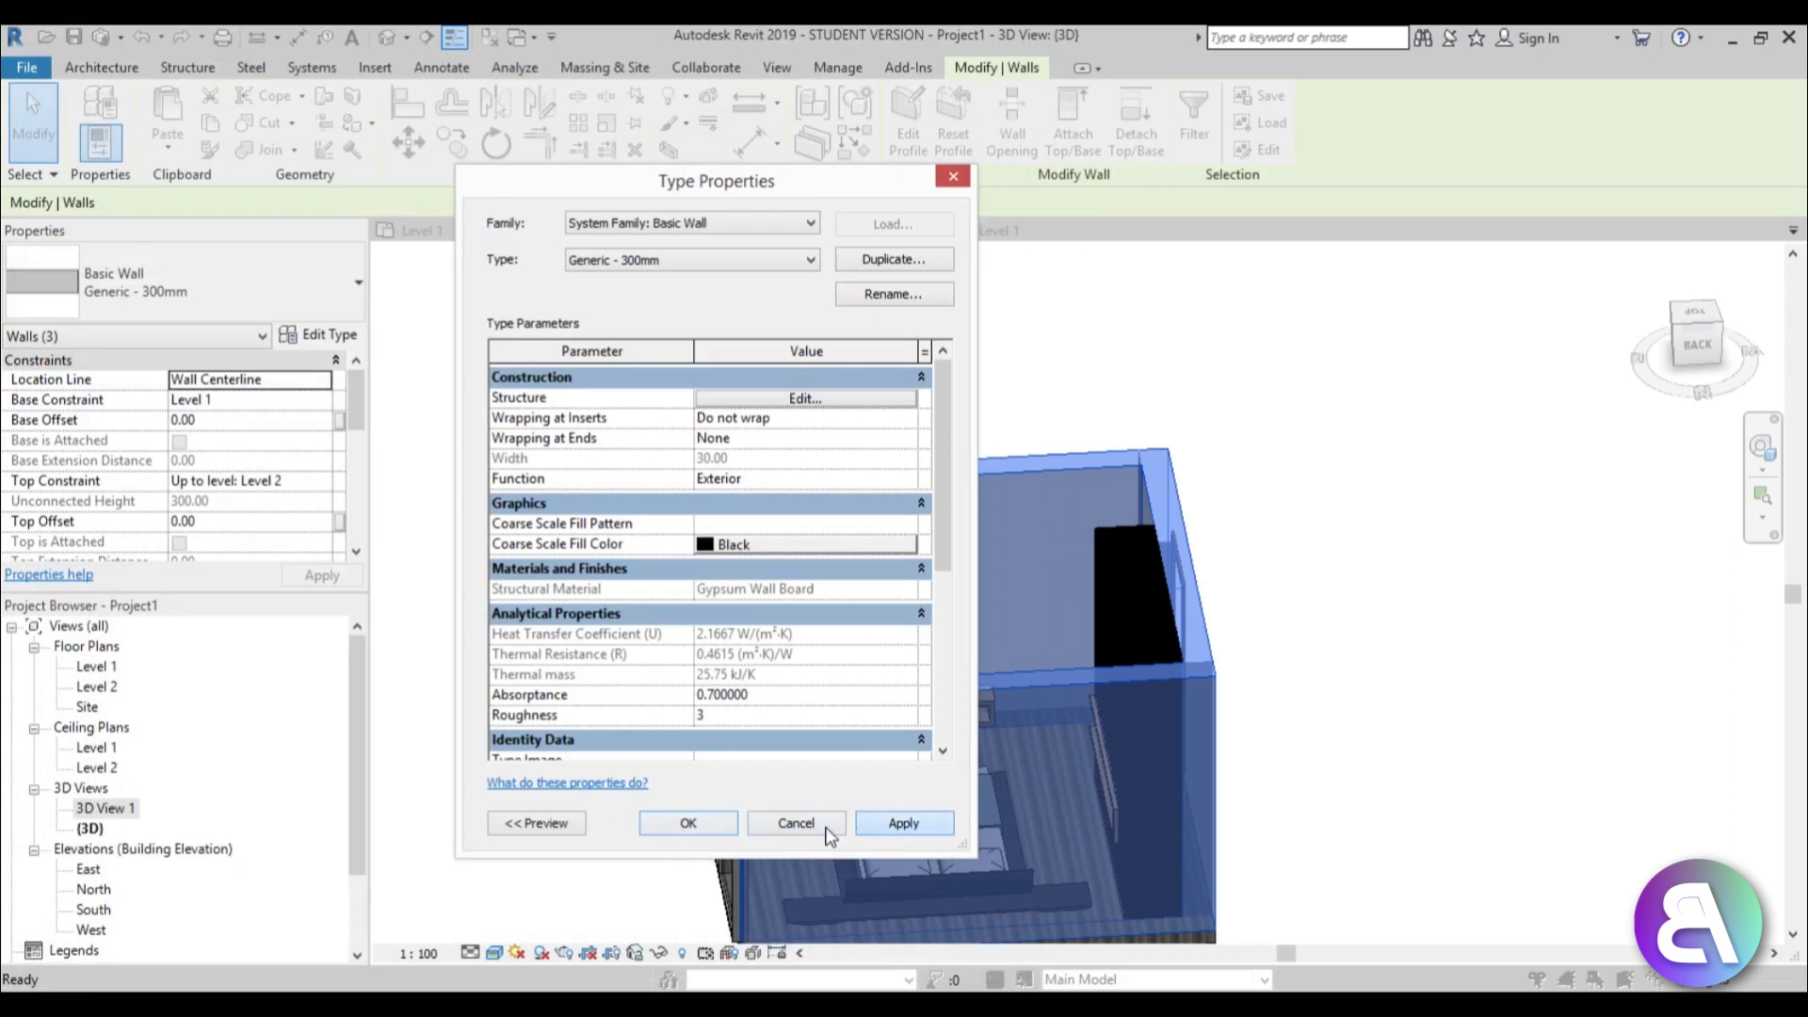
{"action": "left_click", "coordinate": [687, 821]}
Select a single wall and duplicate its type as Generic - 300mm 2
{"action": "left_click", "coordinate": [885, 369]}
{"action": "middle_click_drag", "start_coordinate": [872, 429], "coordinate": [858, 469], "text": "shift"}
{"action": "left_click", "coordinate": [855, 467]}
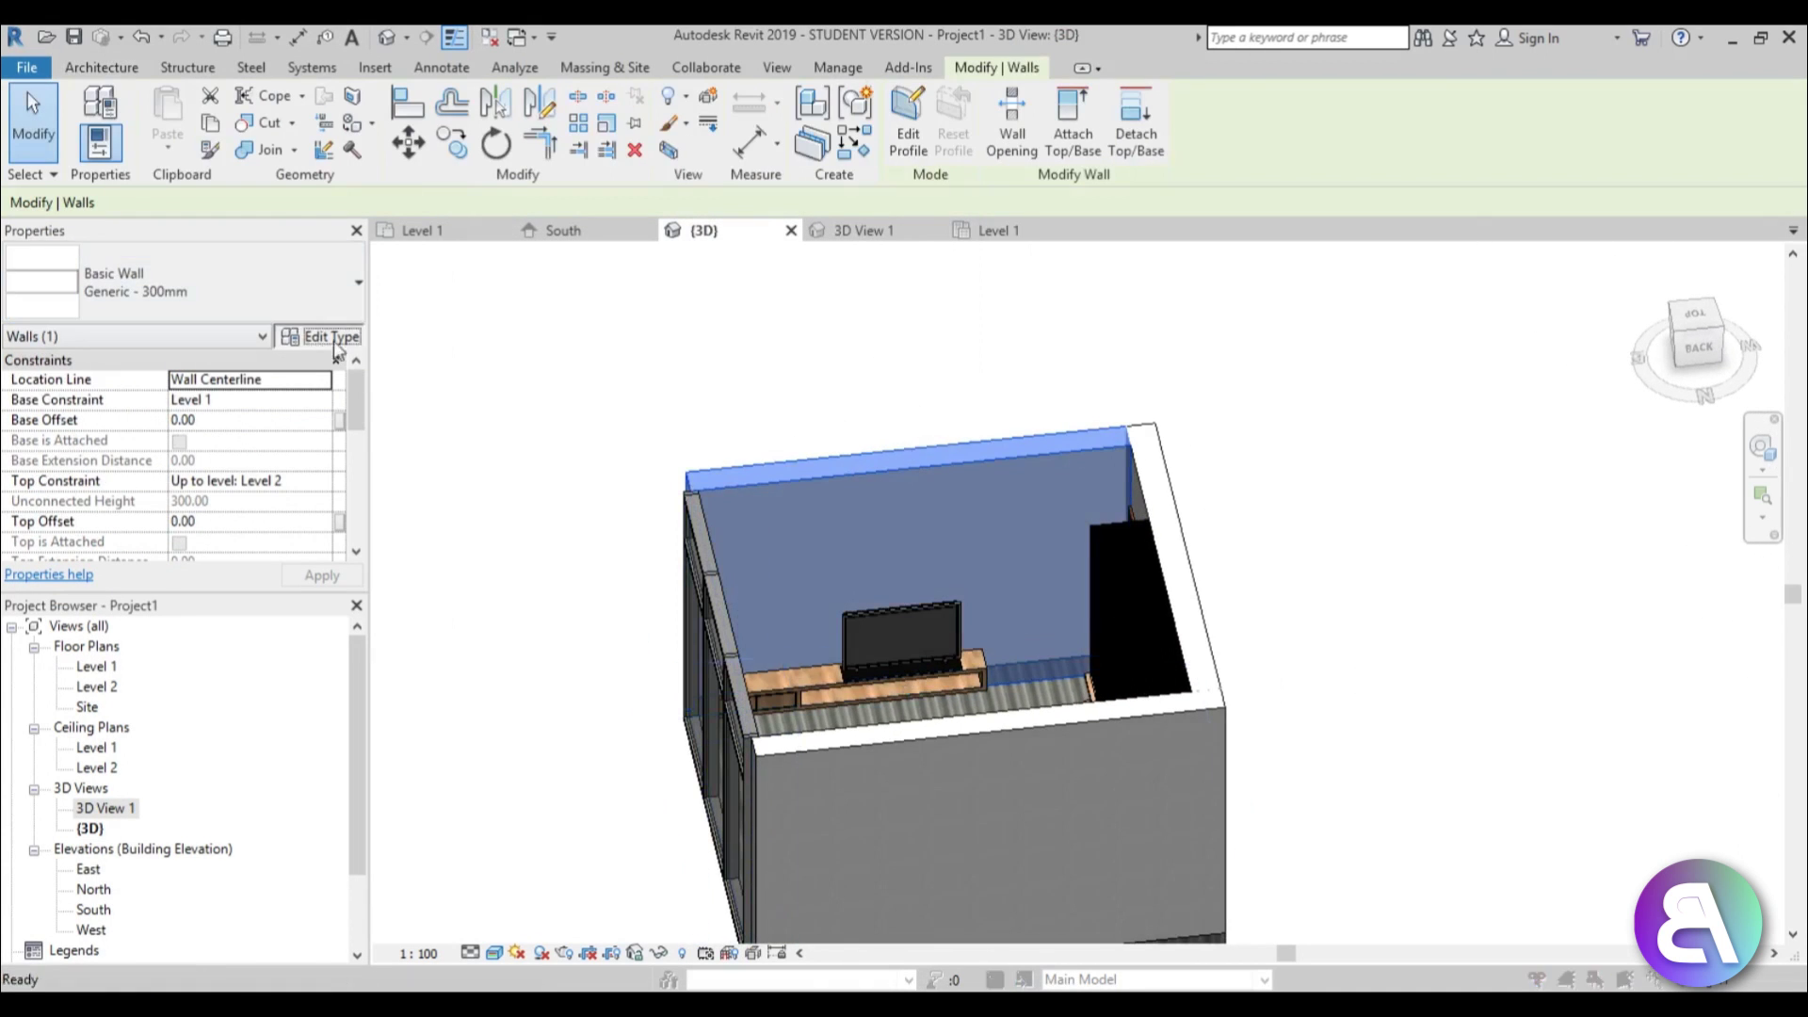
{"action": "left_click", "coordinate": [319, 334]}
{"action": "left_click", "coordinate": [867, 260]}
{"action": "left_click", "coordinate": [716, 563]}
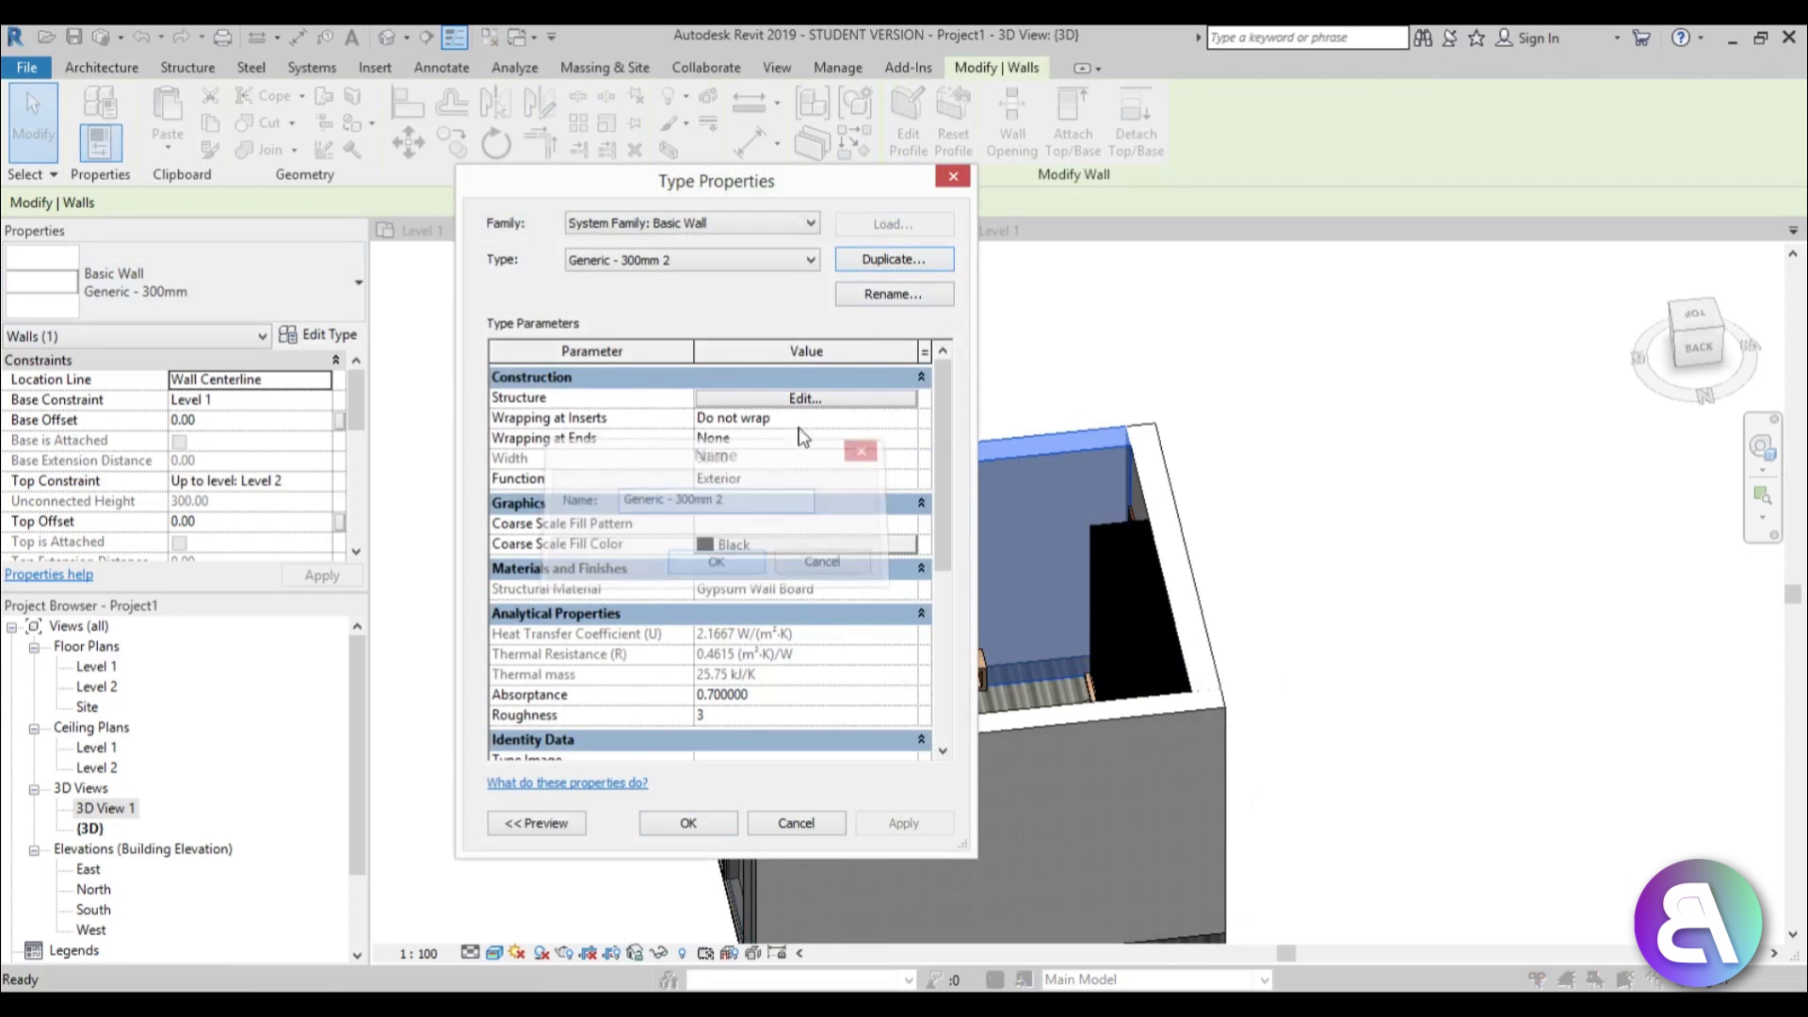
Set the new wall type's structure material to Concrete, Plywood formwork
{"action": "left_click", "coordinate": [805, 398]}
{"action": "left_click", "coordinate": [683, 450]}
{"action": "left_click", "coordinate": [699, 447]}
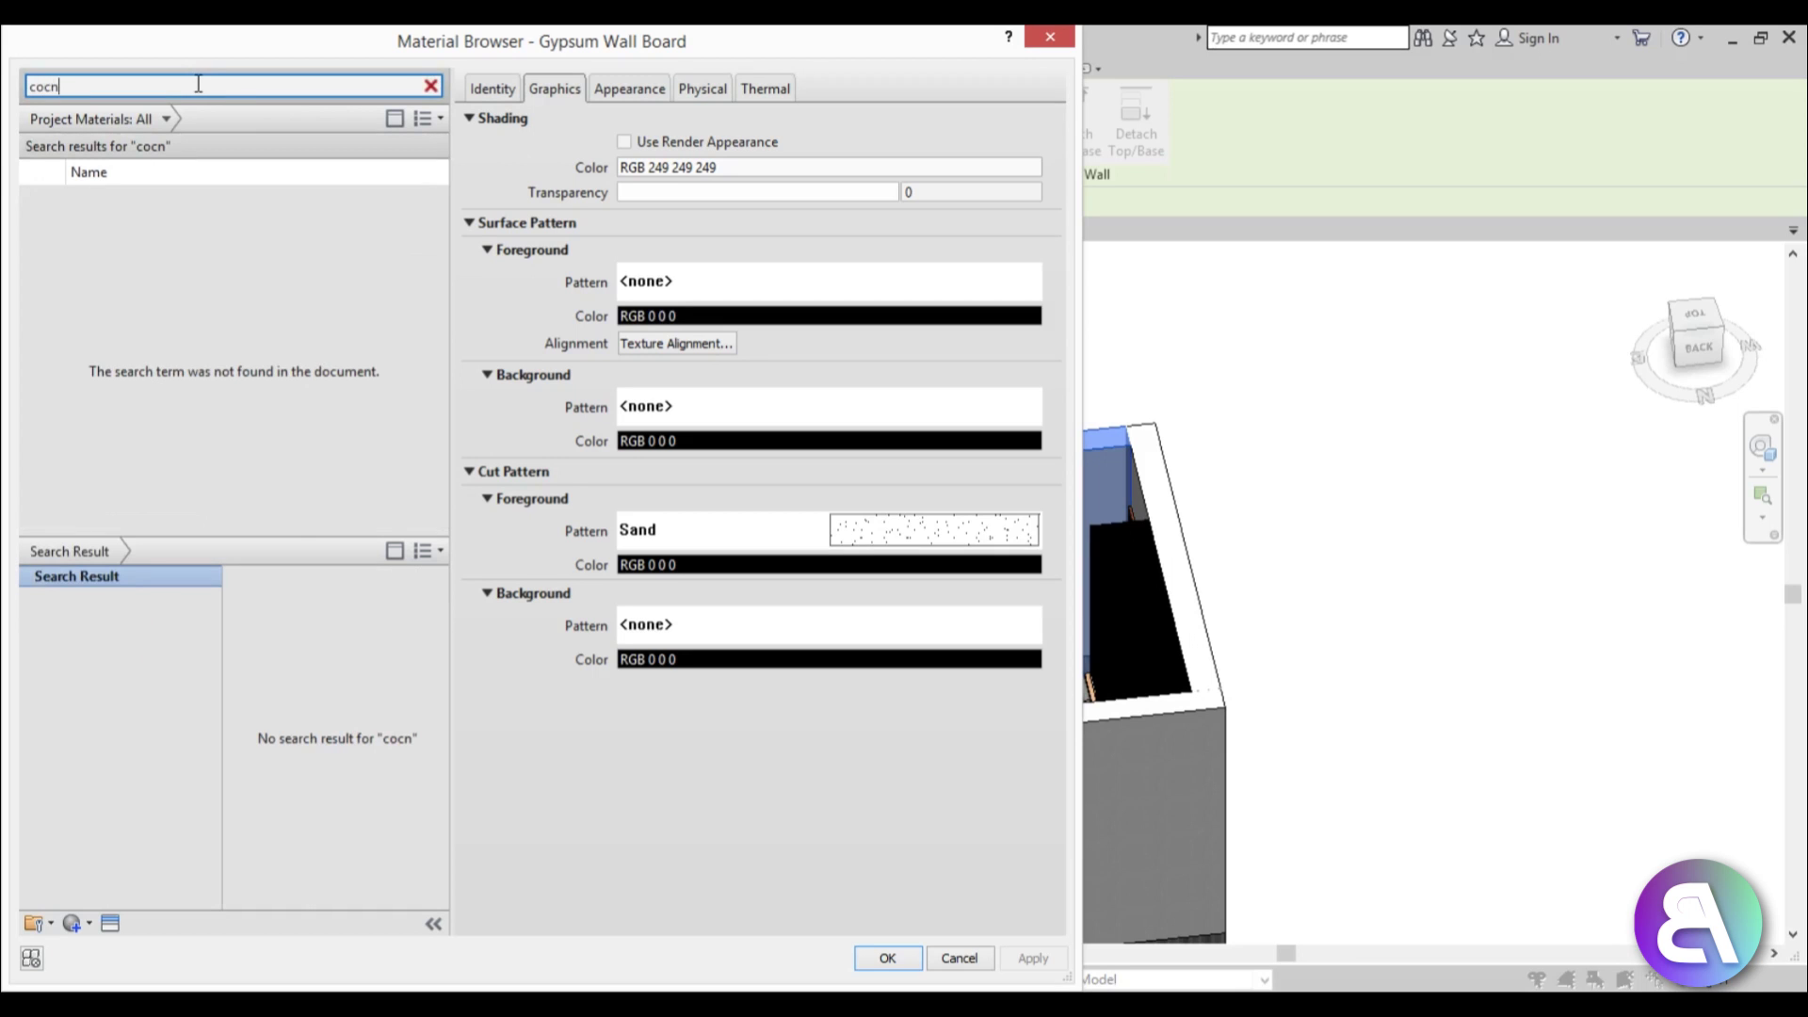
{"action": "type", "text": "ncre"}
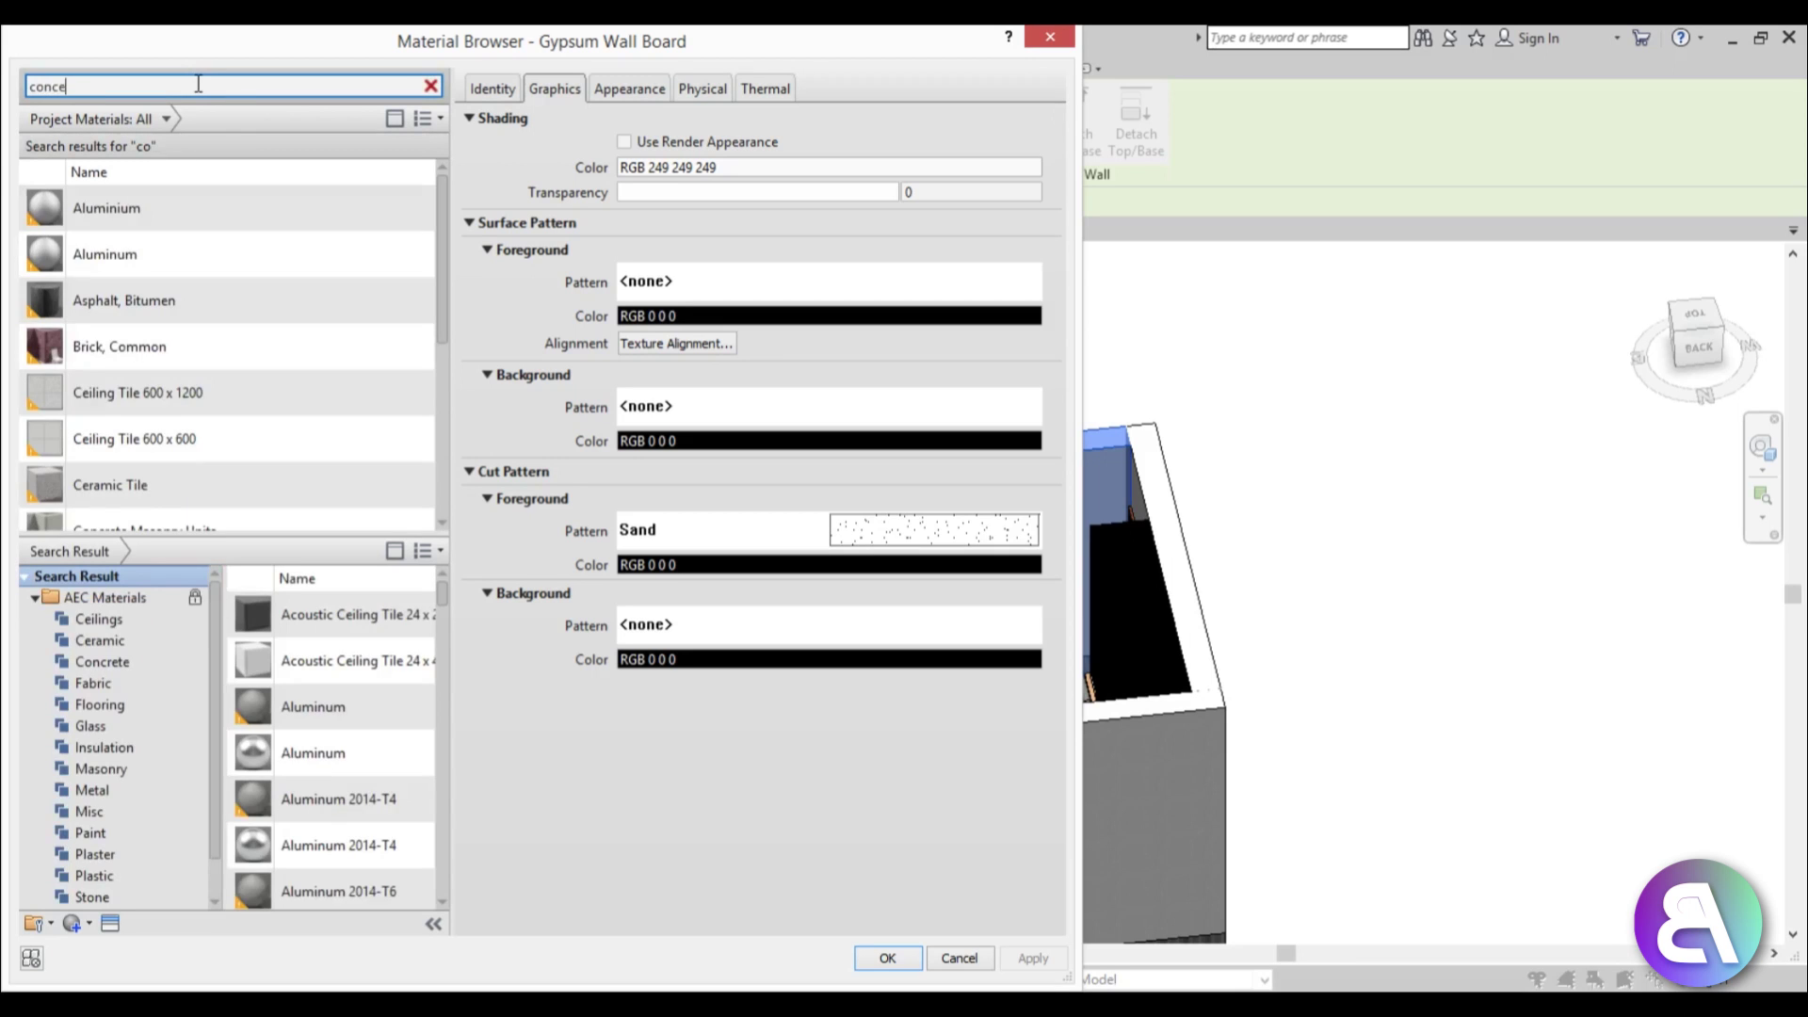
{"action": "key", "text": "BackSpace"}
{"action": "type", "text": "re"}
{"action": "scroll", "coordinate": [358, 740], "scroll_direction": "down", "scroll_amount": 10}
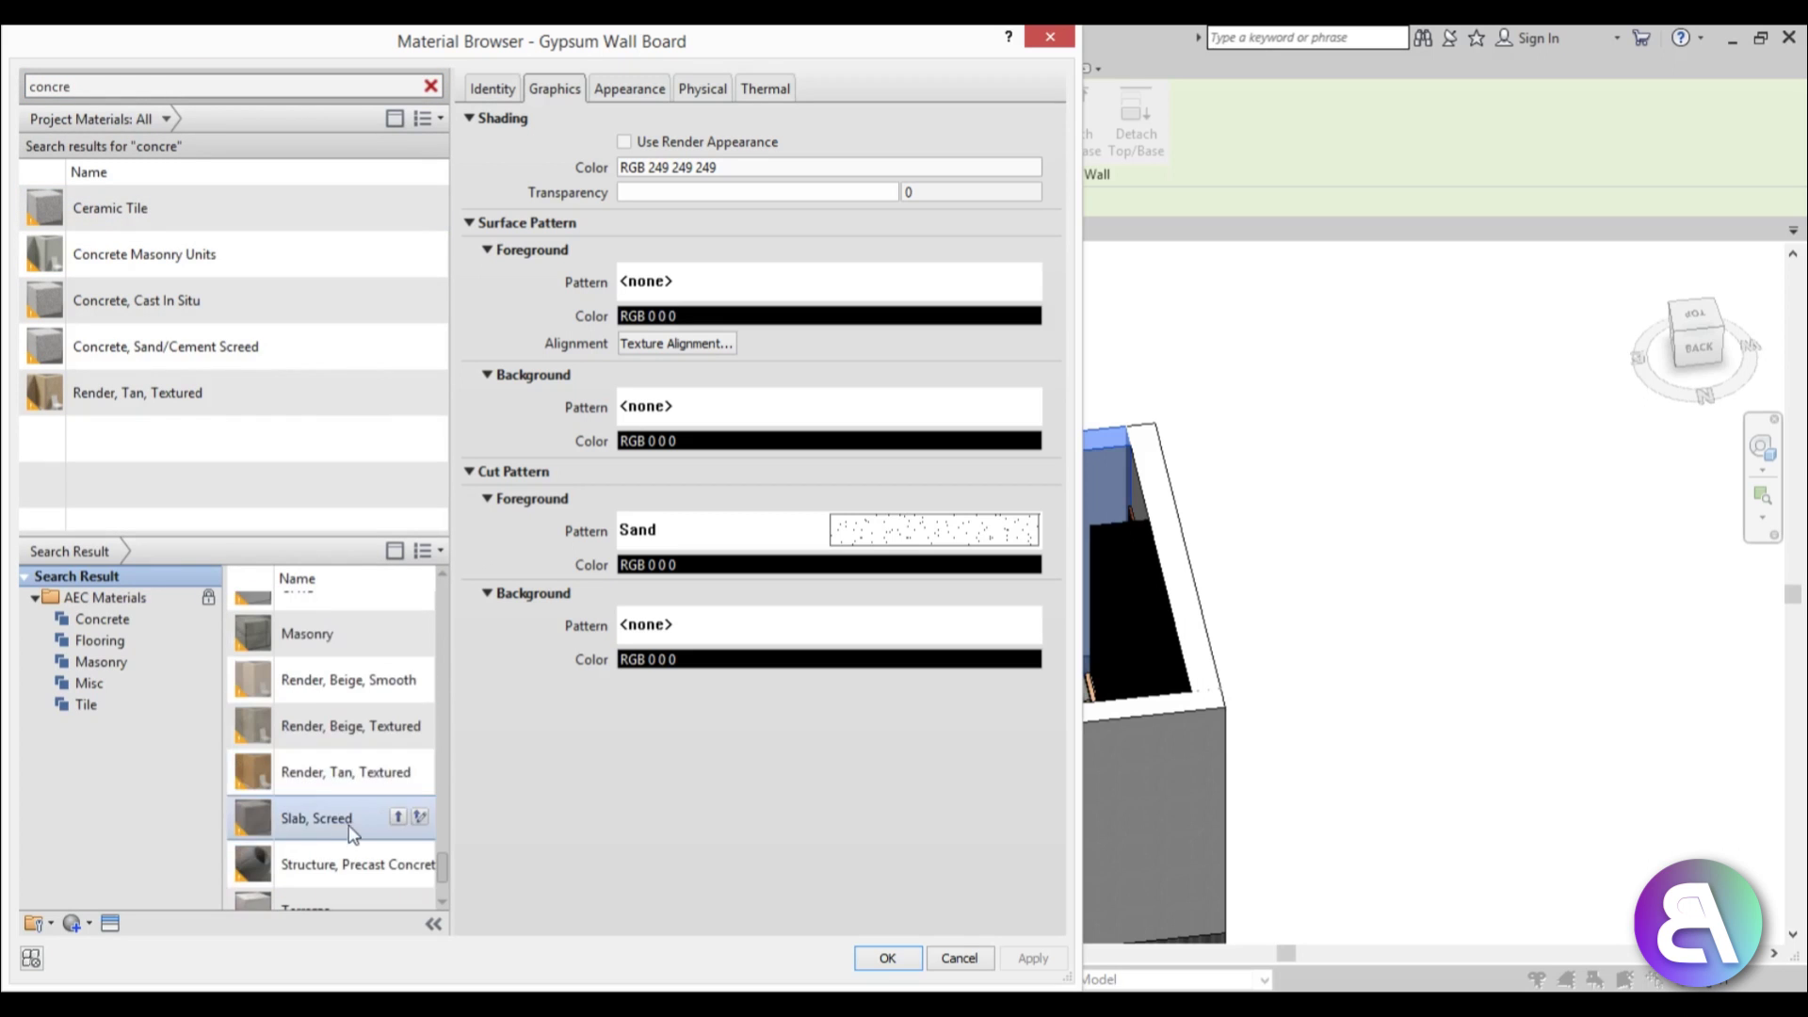
{"action": "scroll", "coordinate": [339, 753], "scroll_direction": "up", "scroll_amount": 5}
{"action": "left_click", "coordinate": [332, 670]}
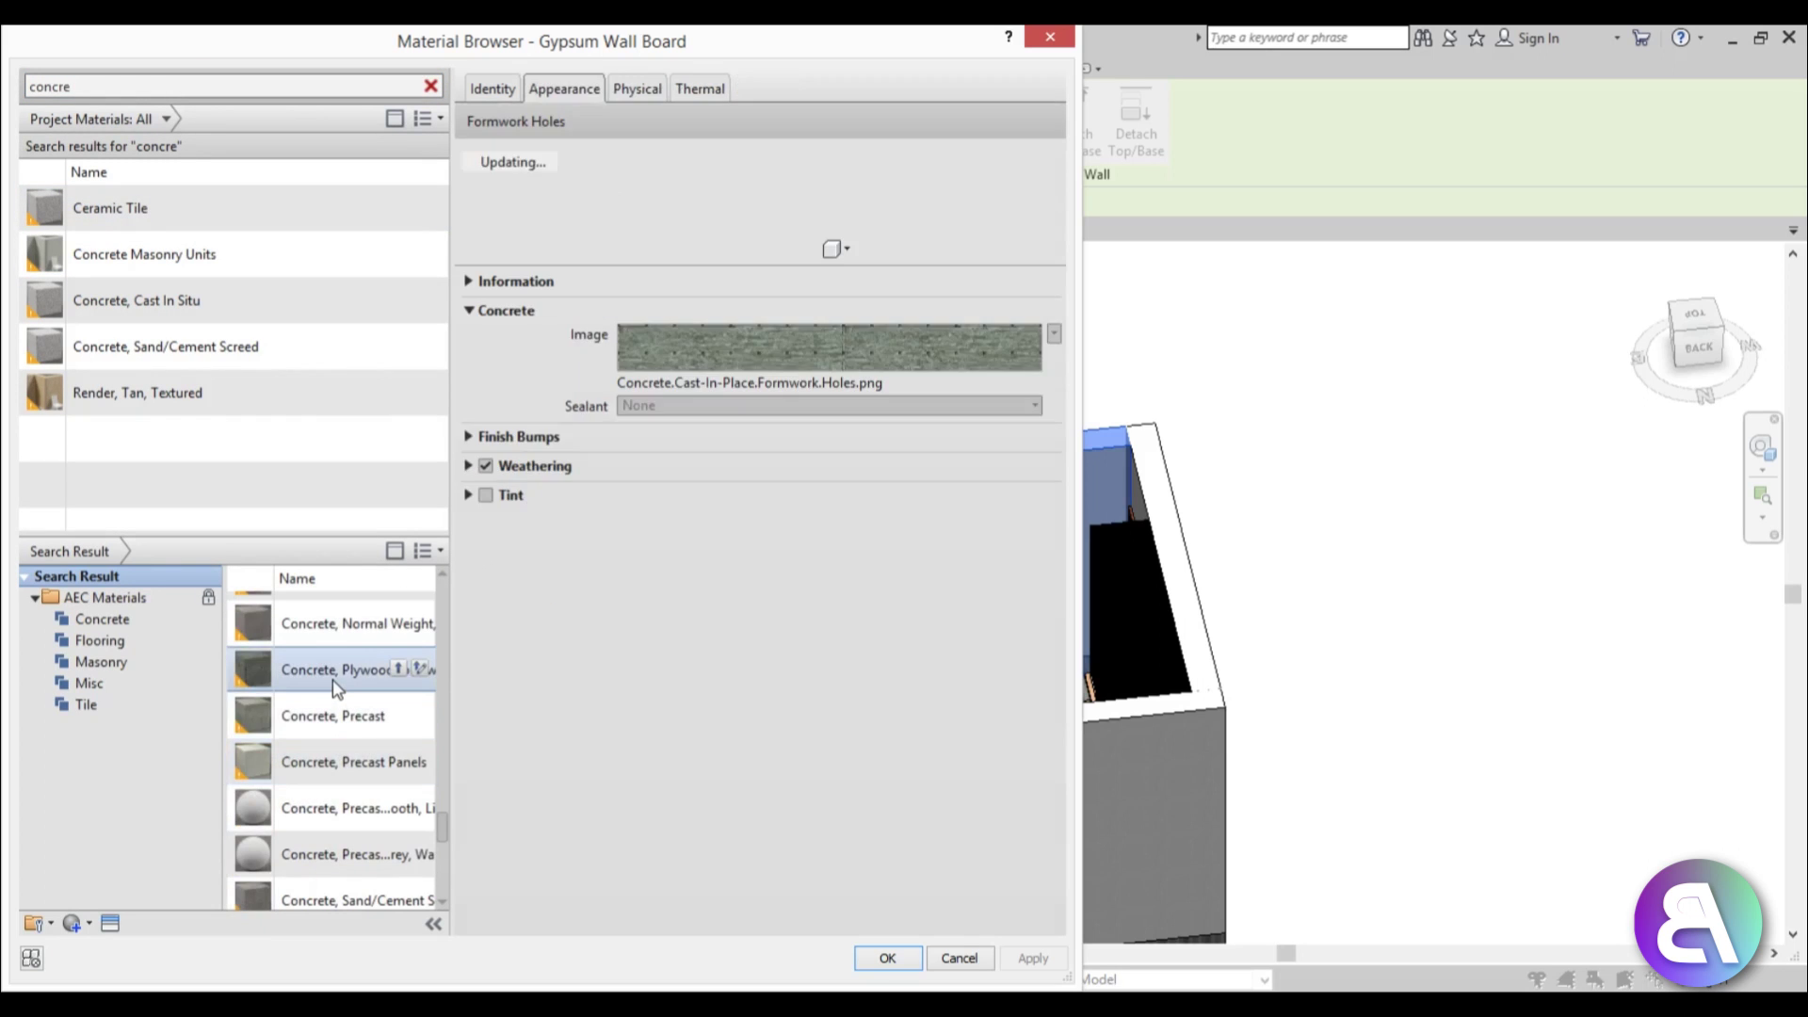
{"action": "left_click", "coordinate": [397, 669]}
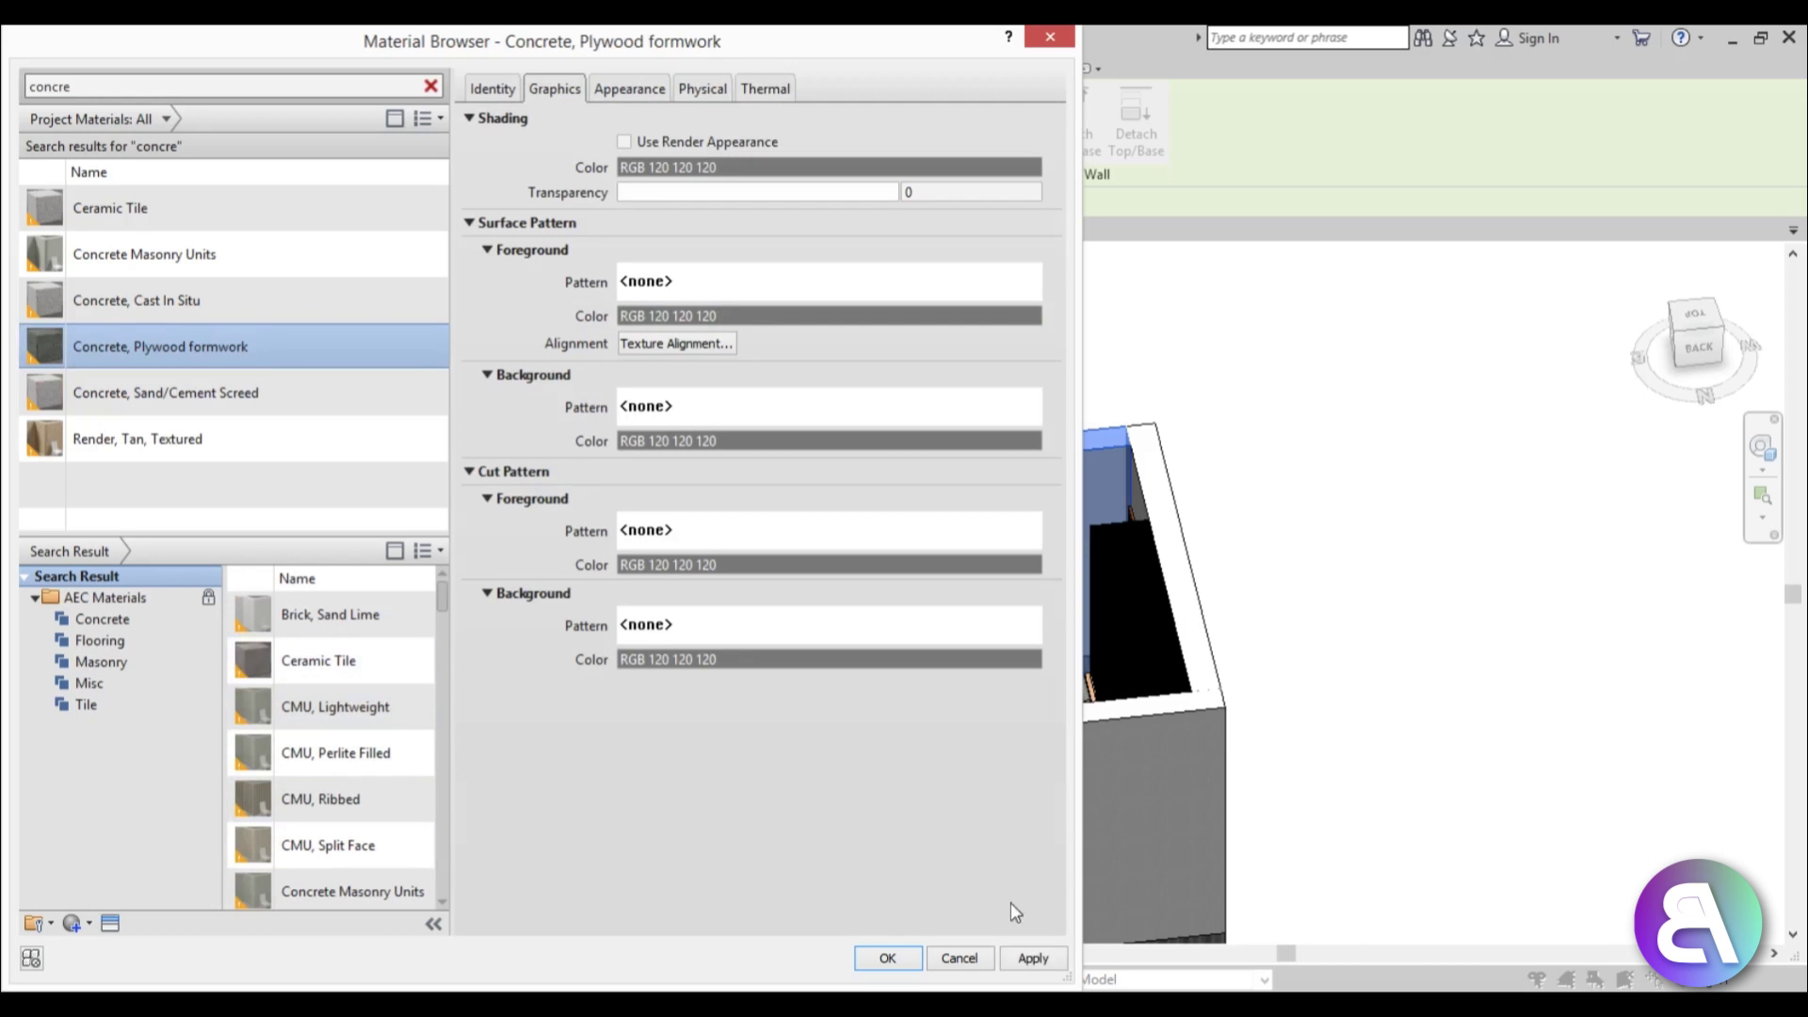
{"action": "left_click", "coordinate": [887, 958]}
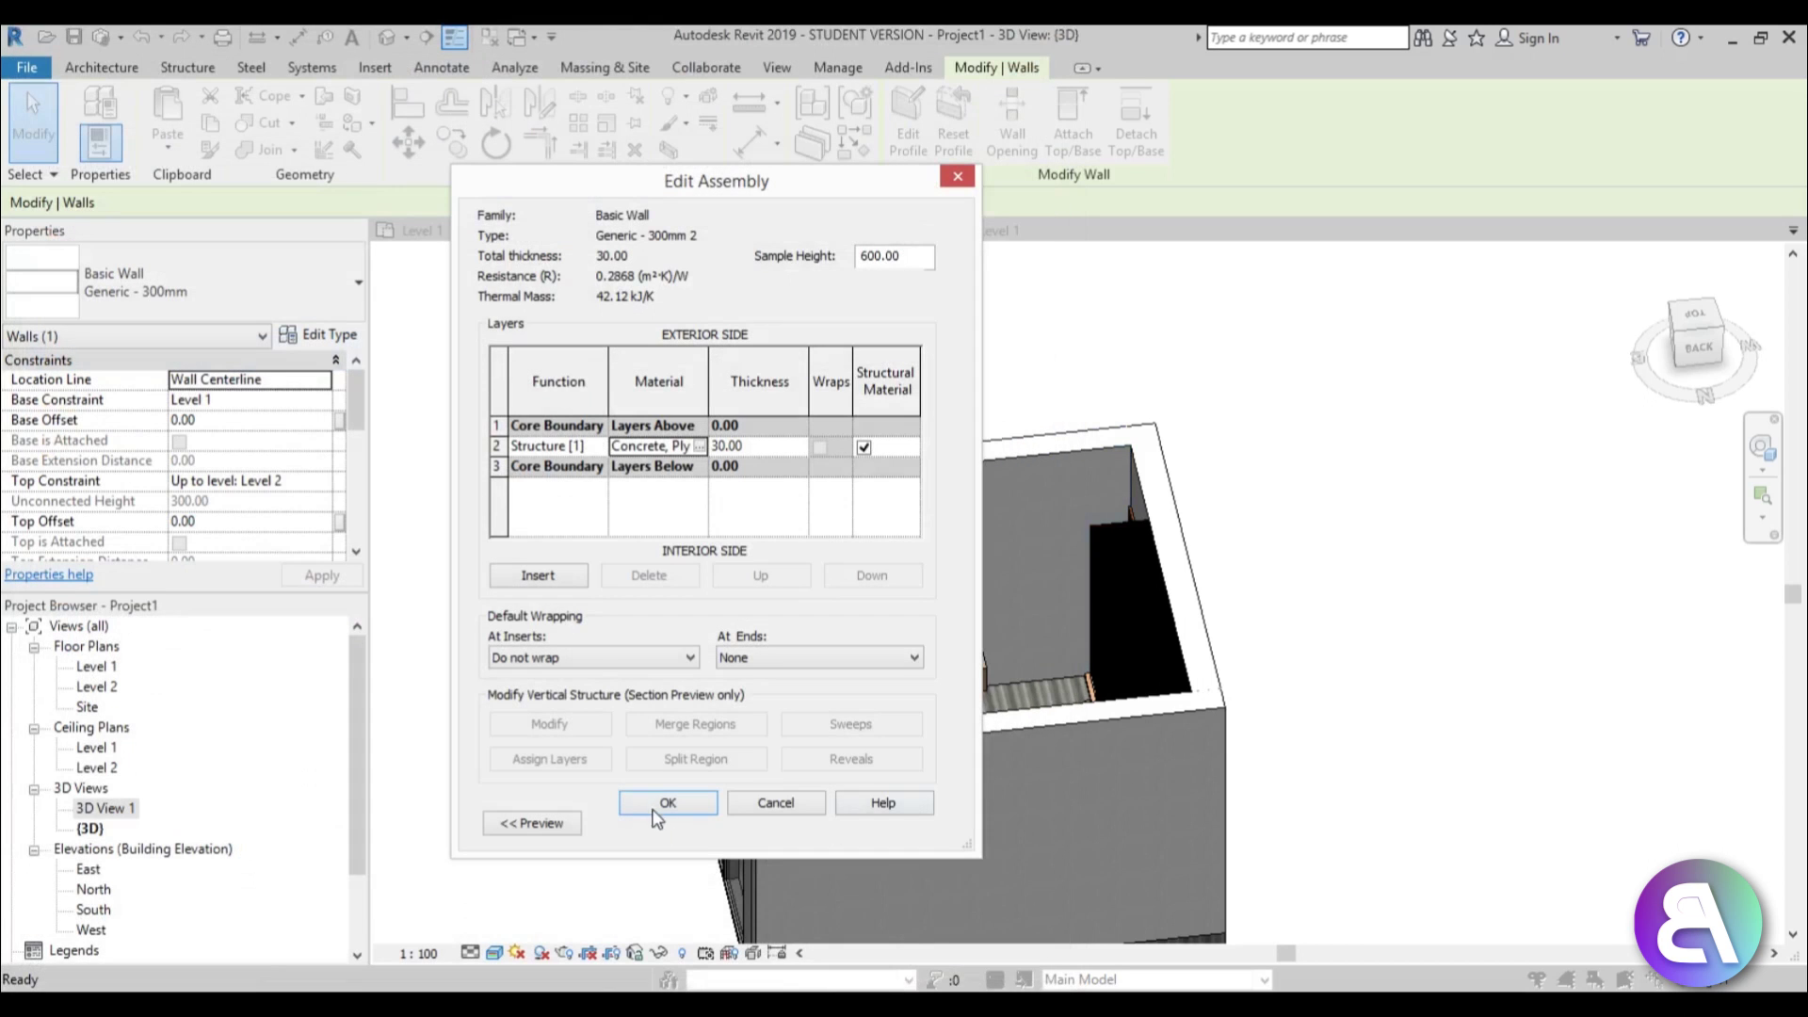
{"action": "left_click", "coordinate": [657, 798]}
{"action": "left_click", "coordinate": [678, 825]}
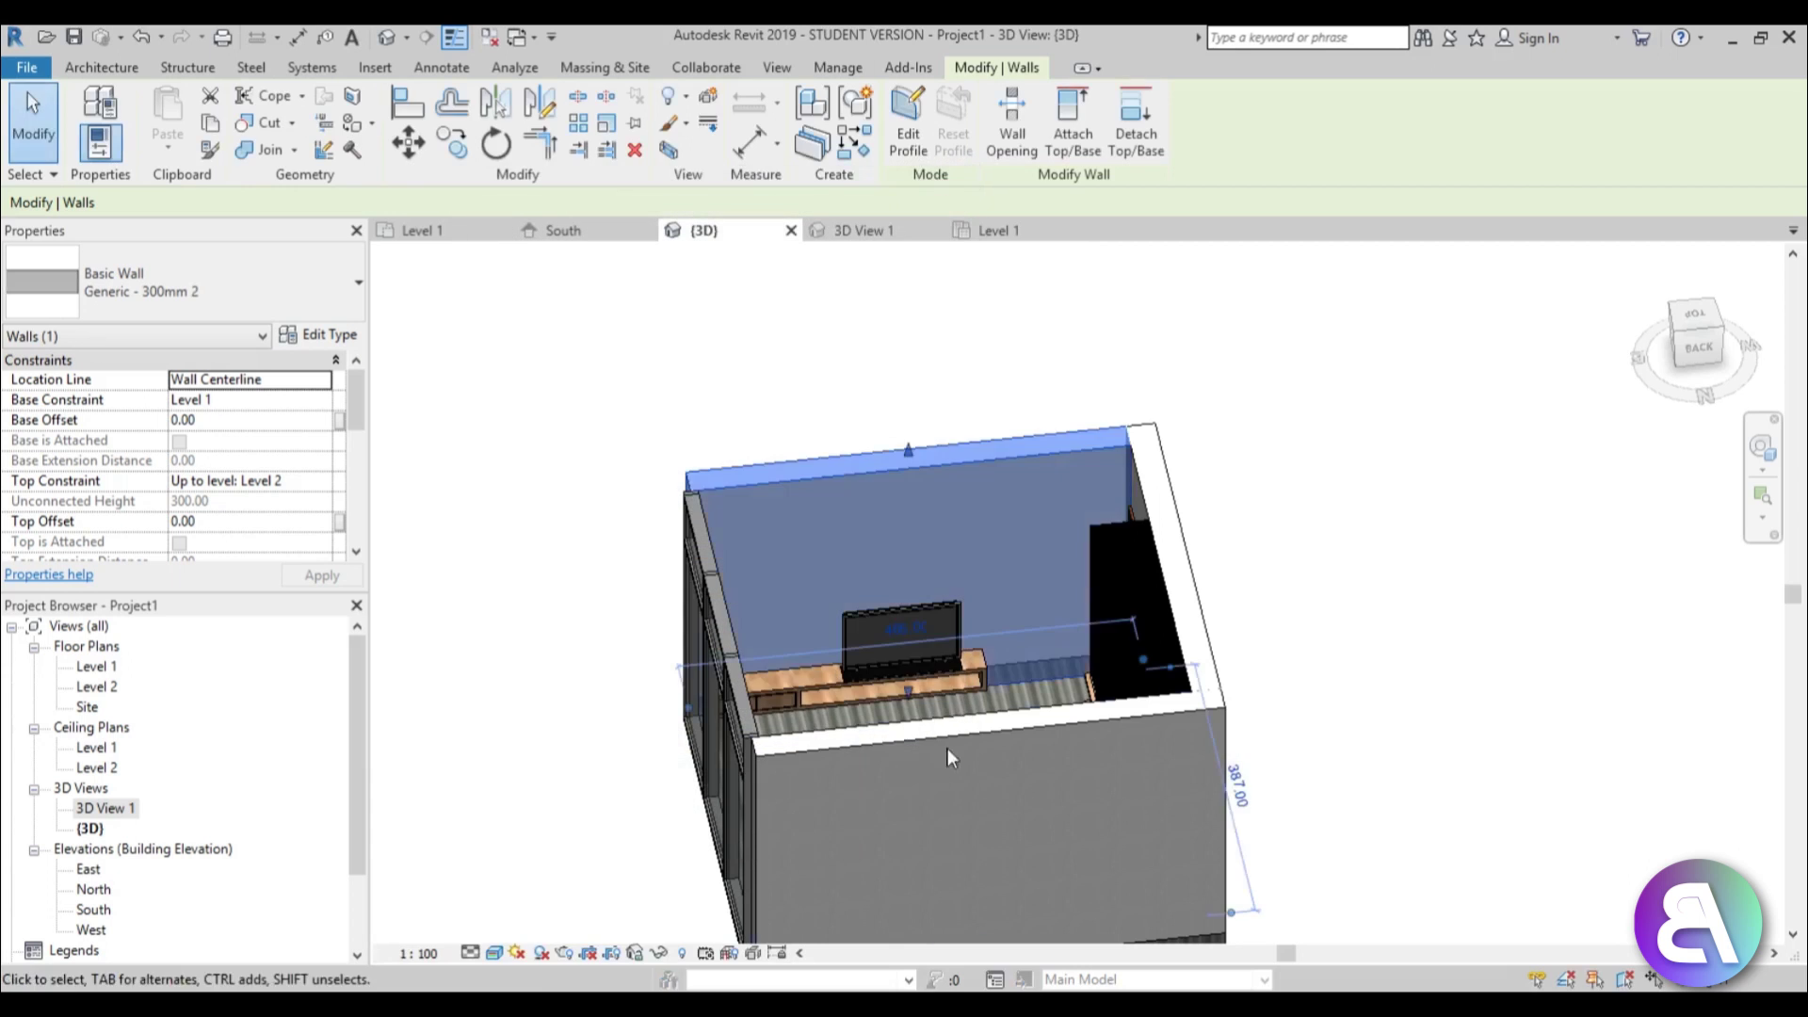
{"action": "left_click", "coordinate": [817, 413]}
{"action": "middle_click_drag", "start_coordinate": [934, 646], "coordinate": [1083, 514], "text": "shift"}
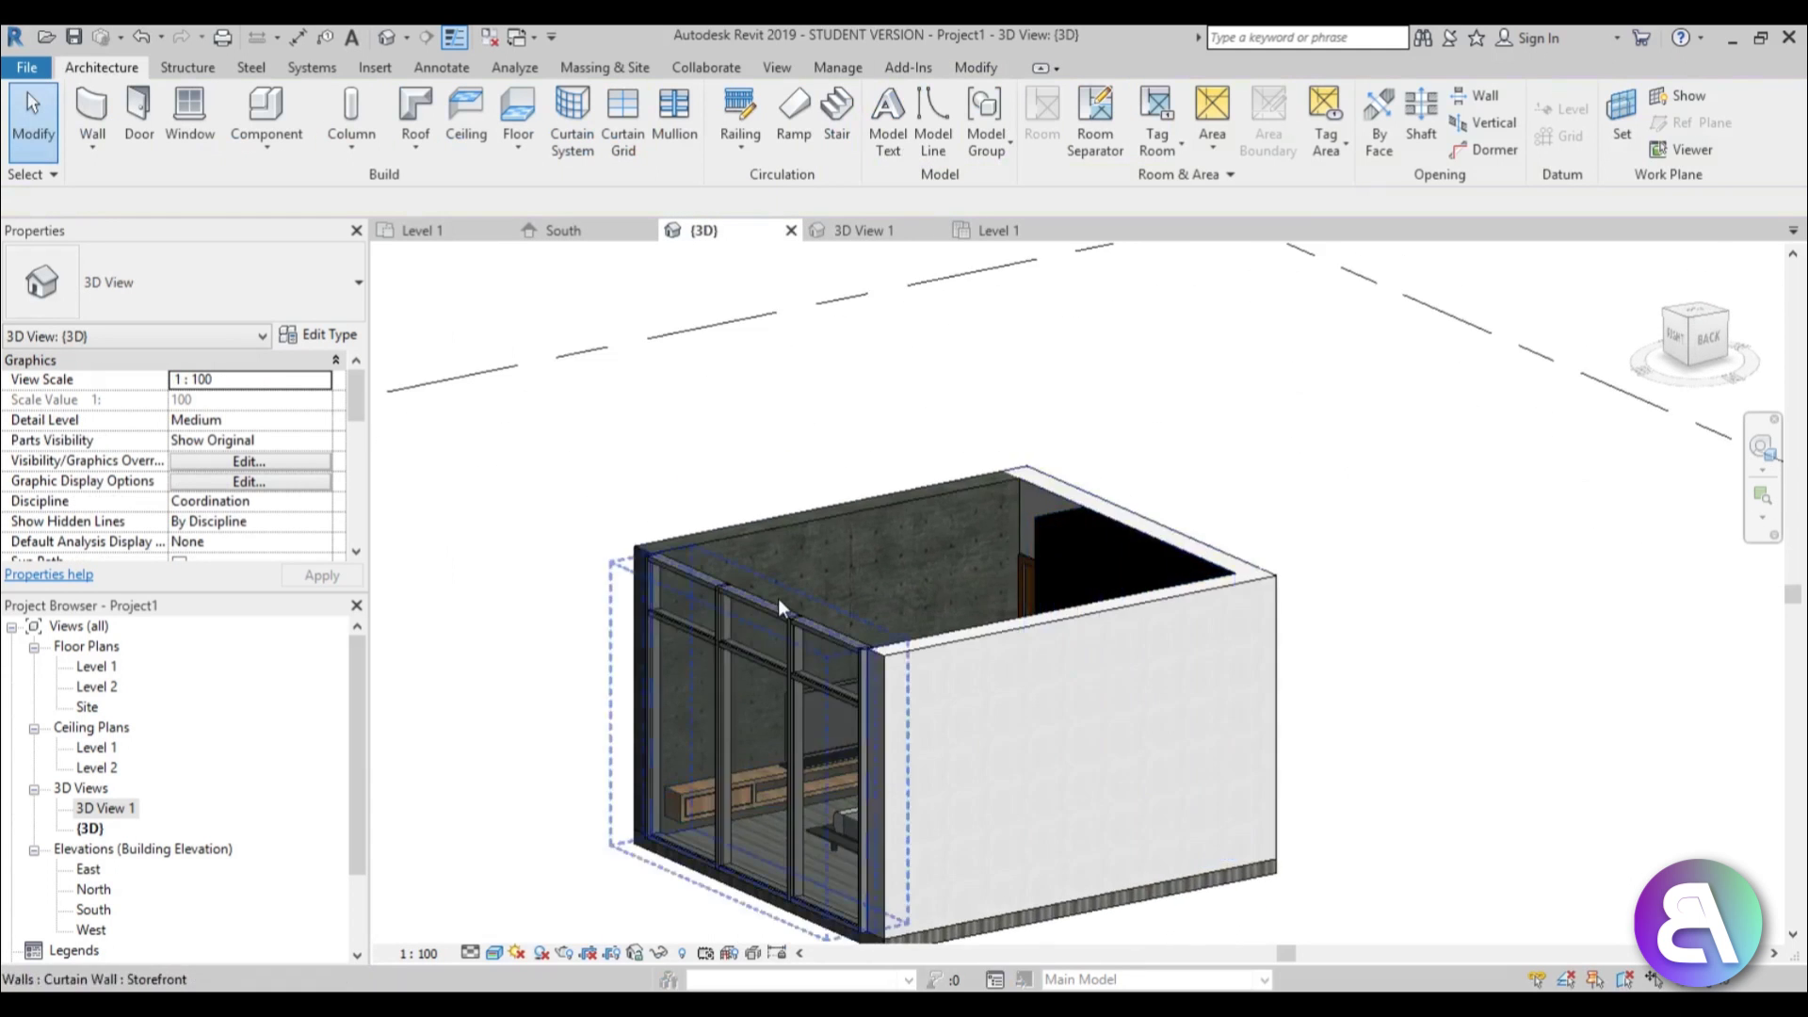
Open 3D View 1 and set the render quality to High
{"action": "scroll", "coordinate": [781, 603], "scroll_direction": "up", "scroll_amount": 3}
{"action": "double_click", "coordinate": [113, 808]}
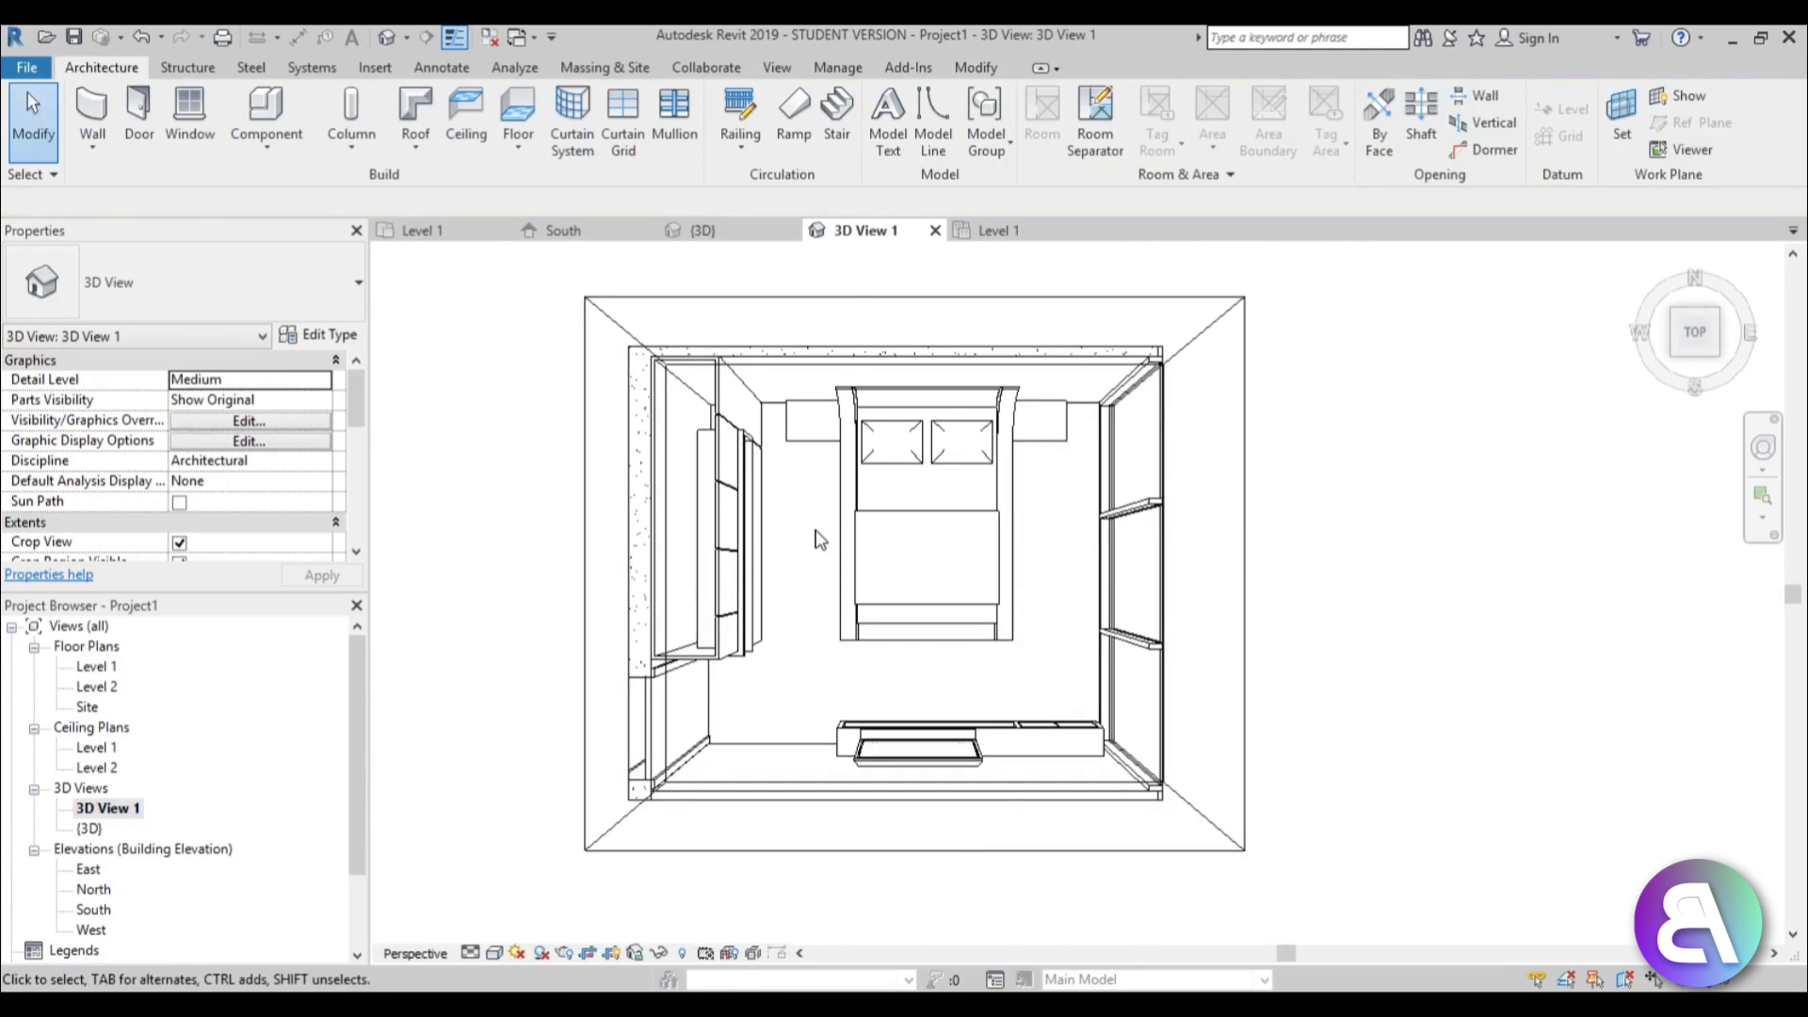
{"action": "scroll", "coordinate": [804, 577], "scroll_direction": "down", "scroll_amount": 2}
{"action": "scroll", "coordinate": [789, 569], "scroll_direction": "down", "scroll_amount": 2}
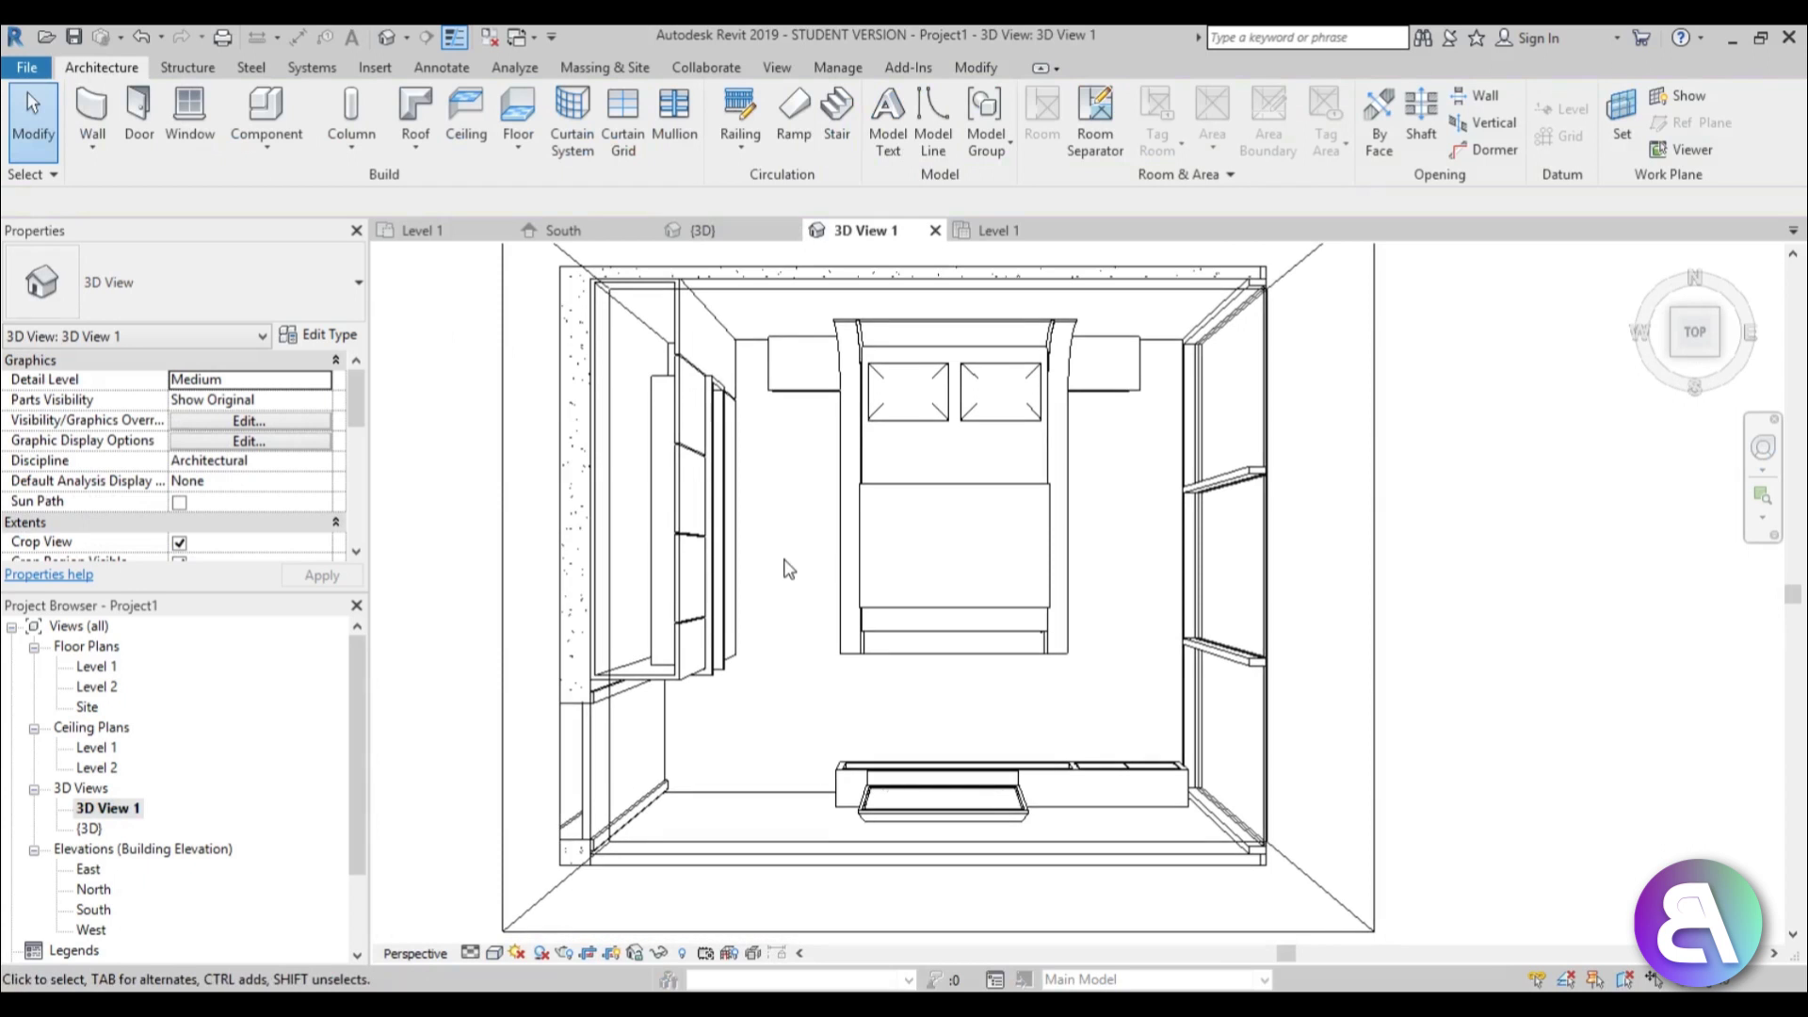
{"action": "key", "text": "r"}
{"action": "key", "text": "r"}
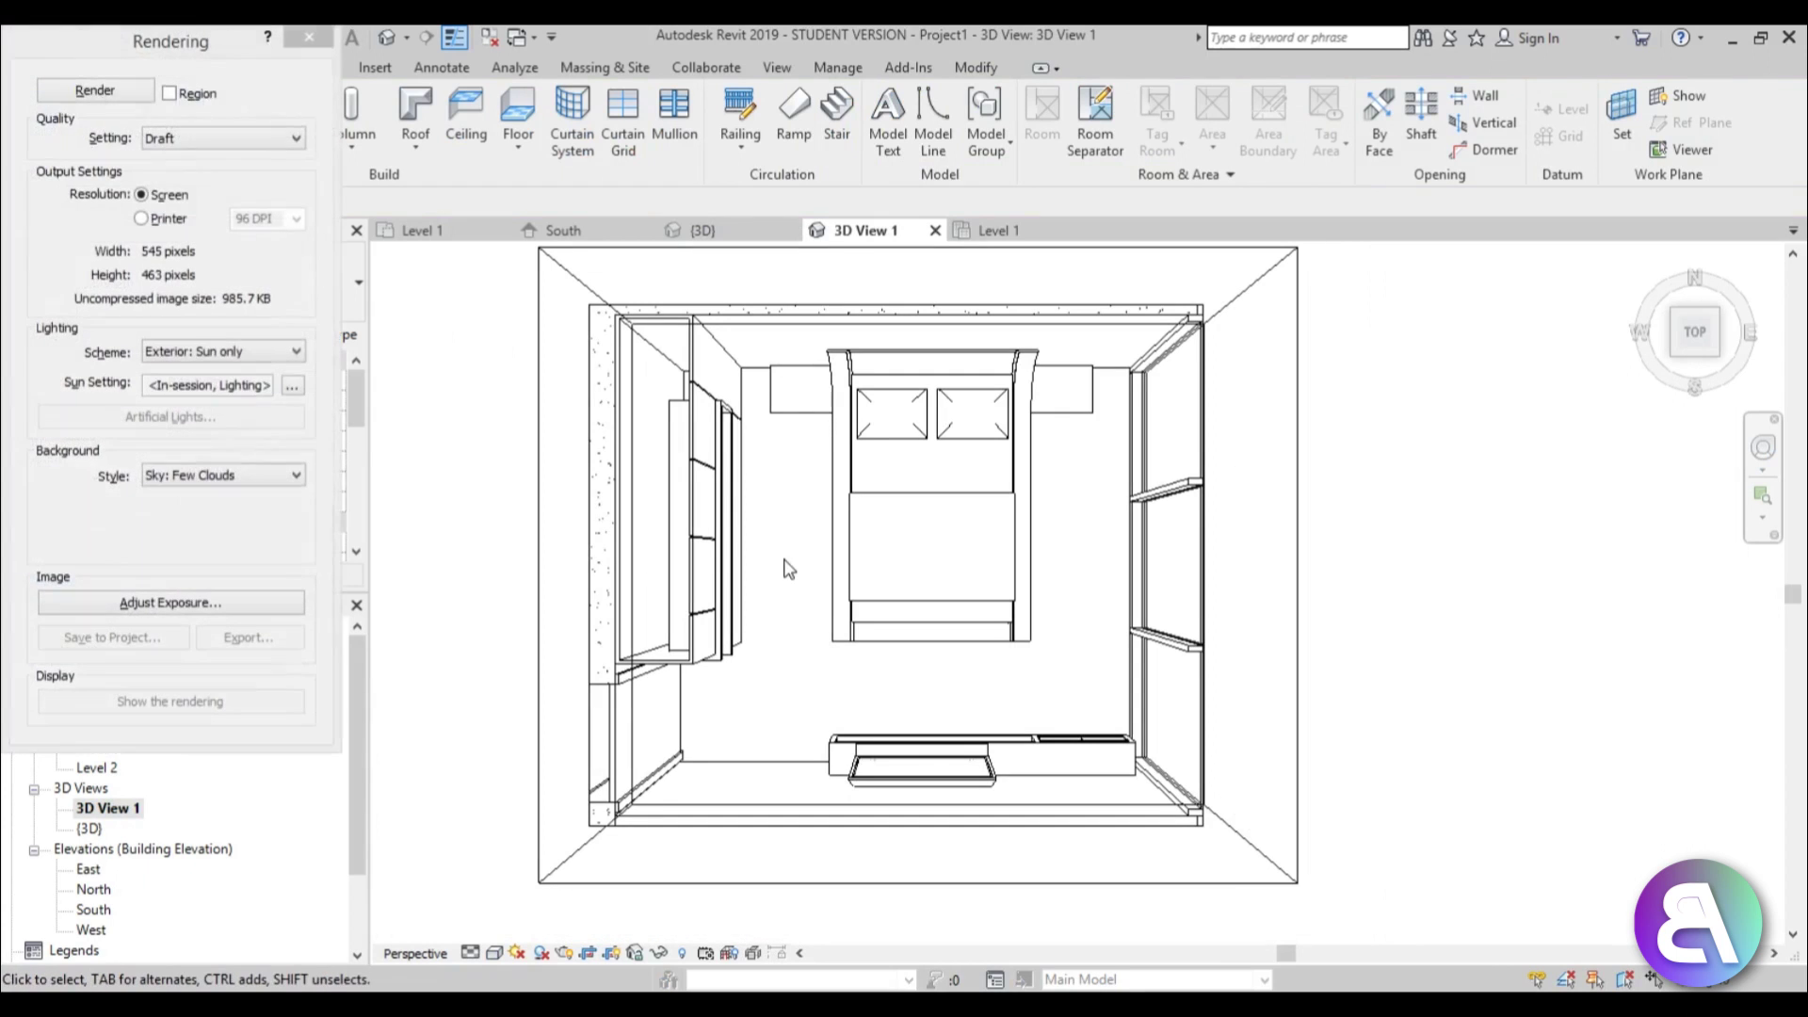
{"action": "left_click", "coordinate": [175, 141]}
{"action": "left_click", "coordinate": [167, 179]}
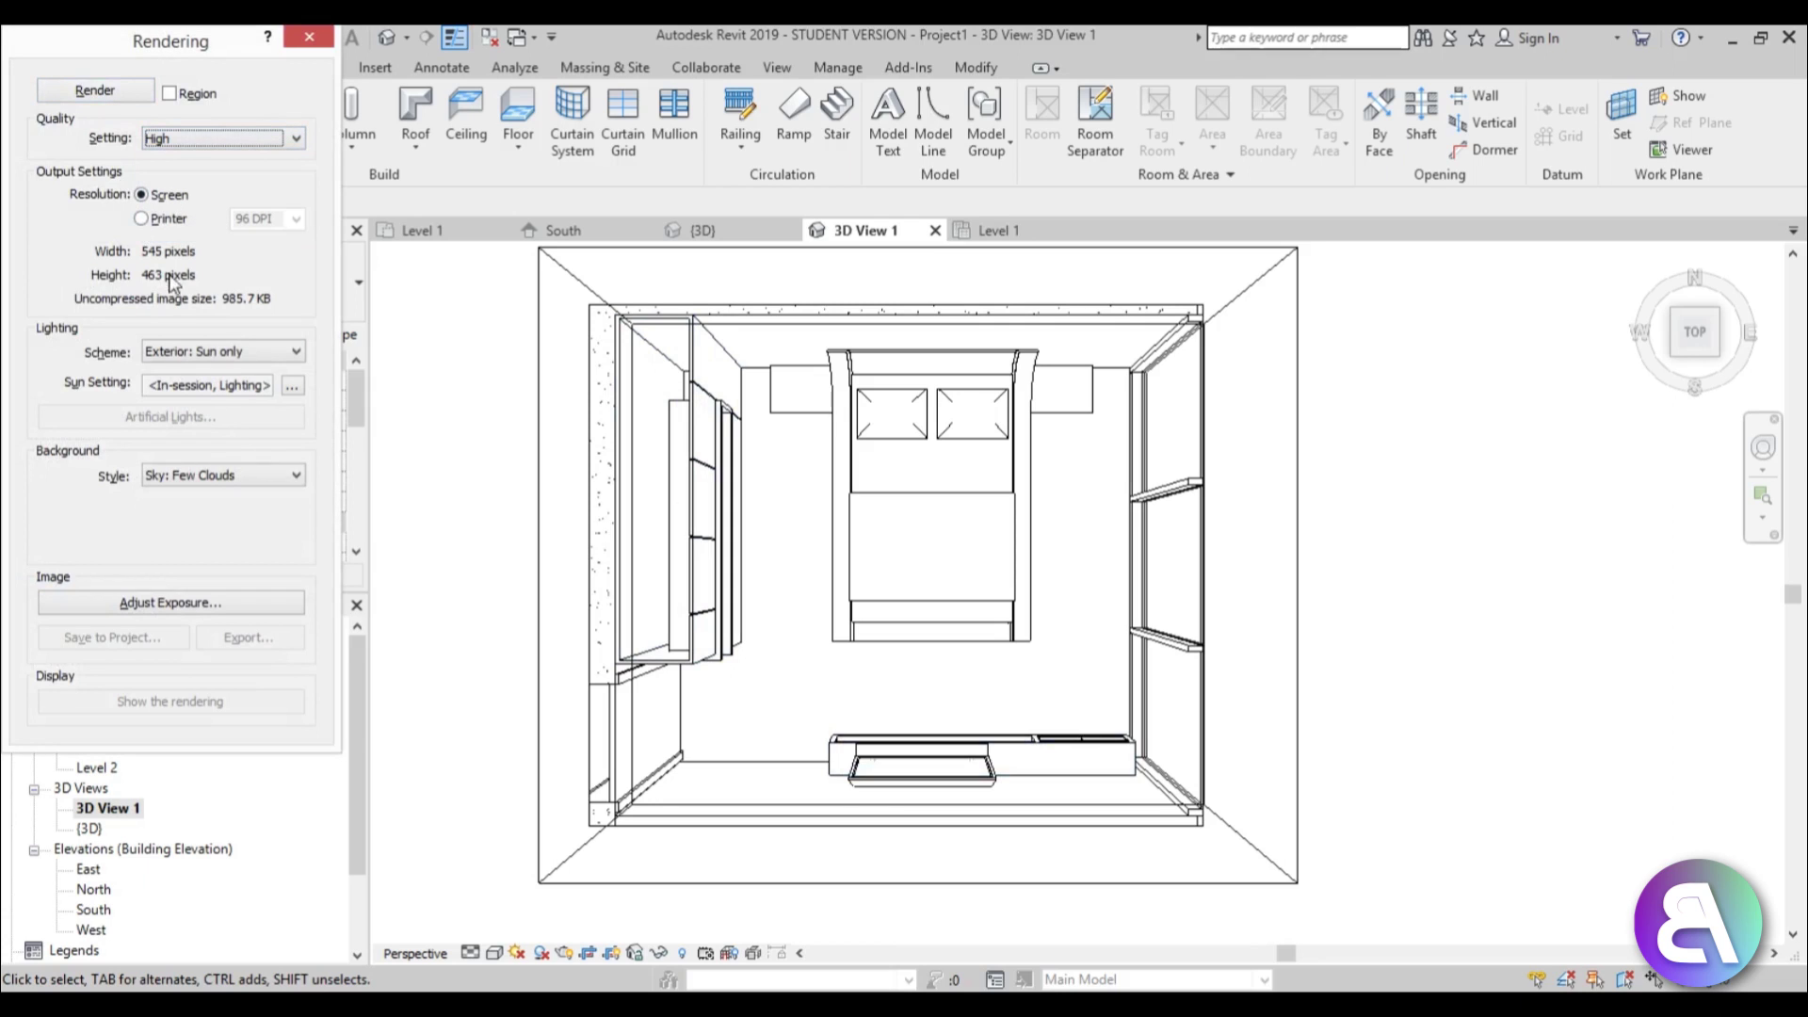
Set the render output resolution to Printer at 200 DPI
{"action": "left_click", "coordinate": [165, 222]}
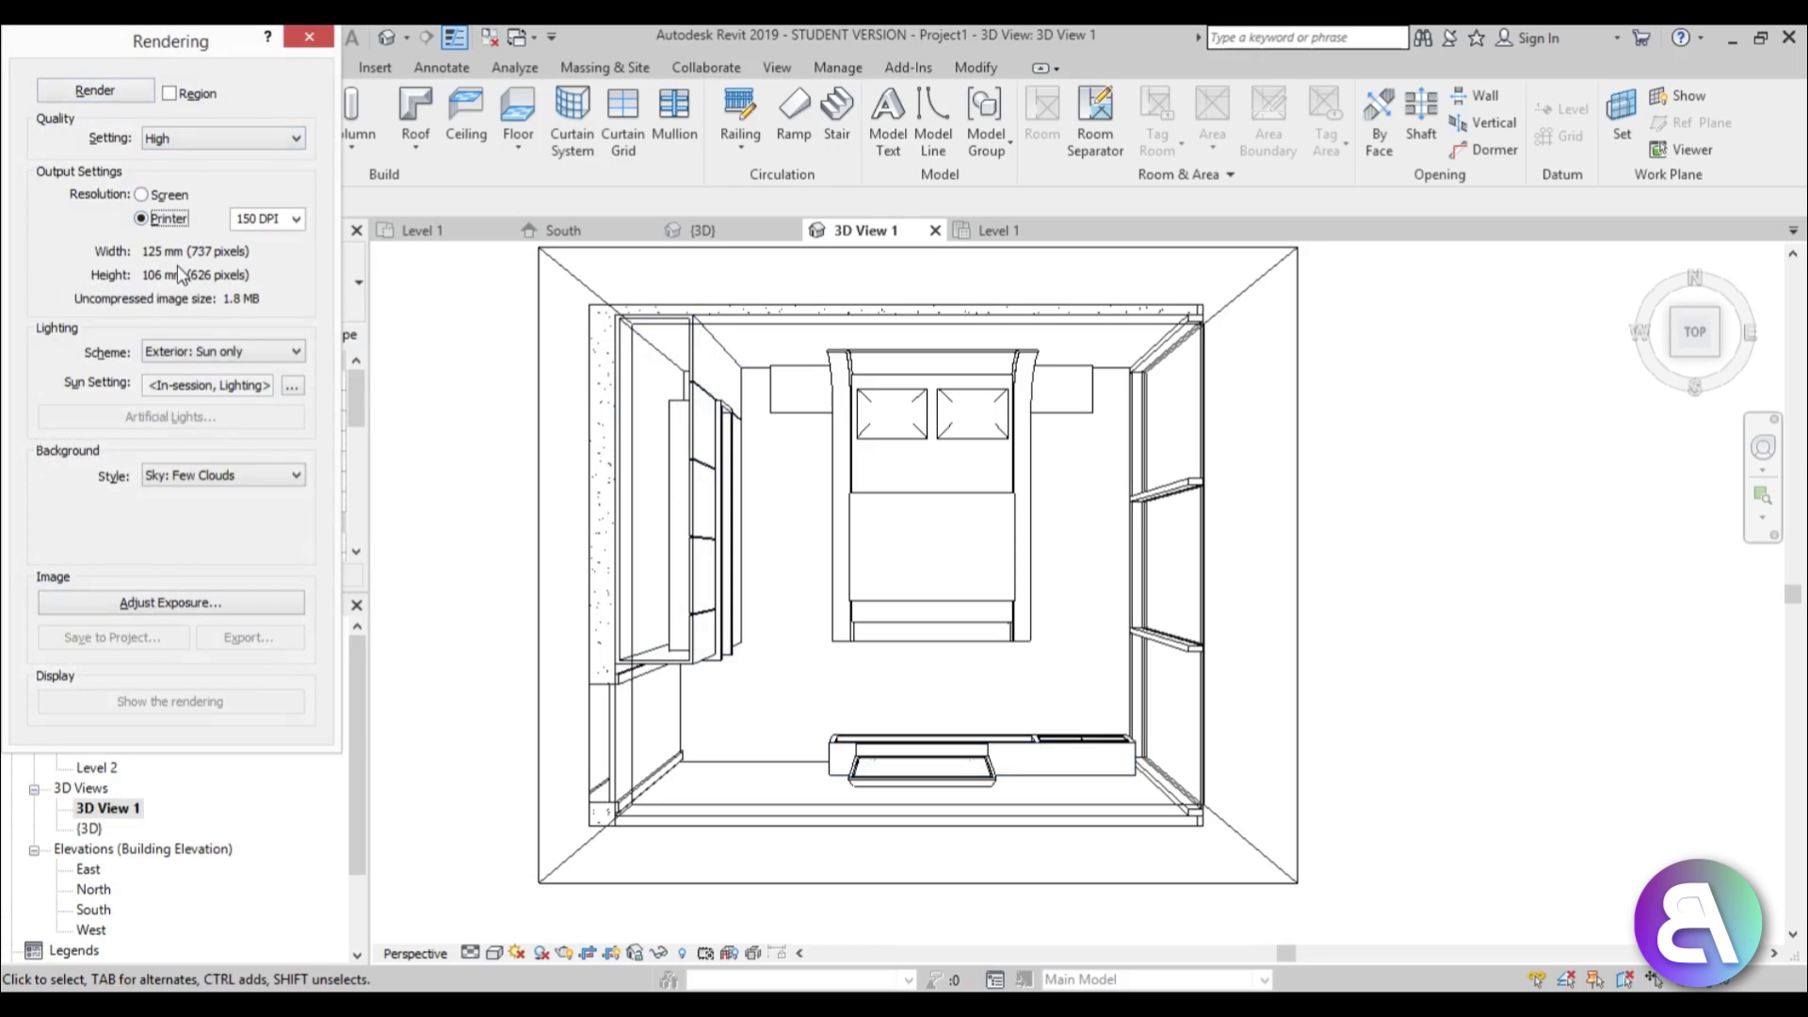
{"action": "left_click", "coordinate": [268, 219]}
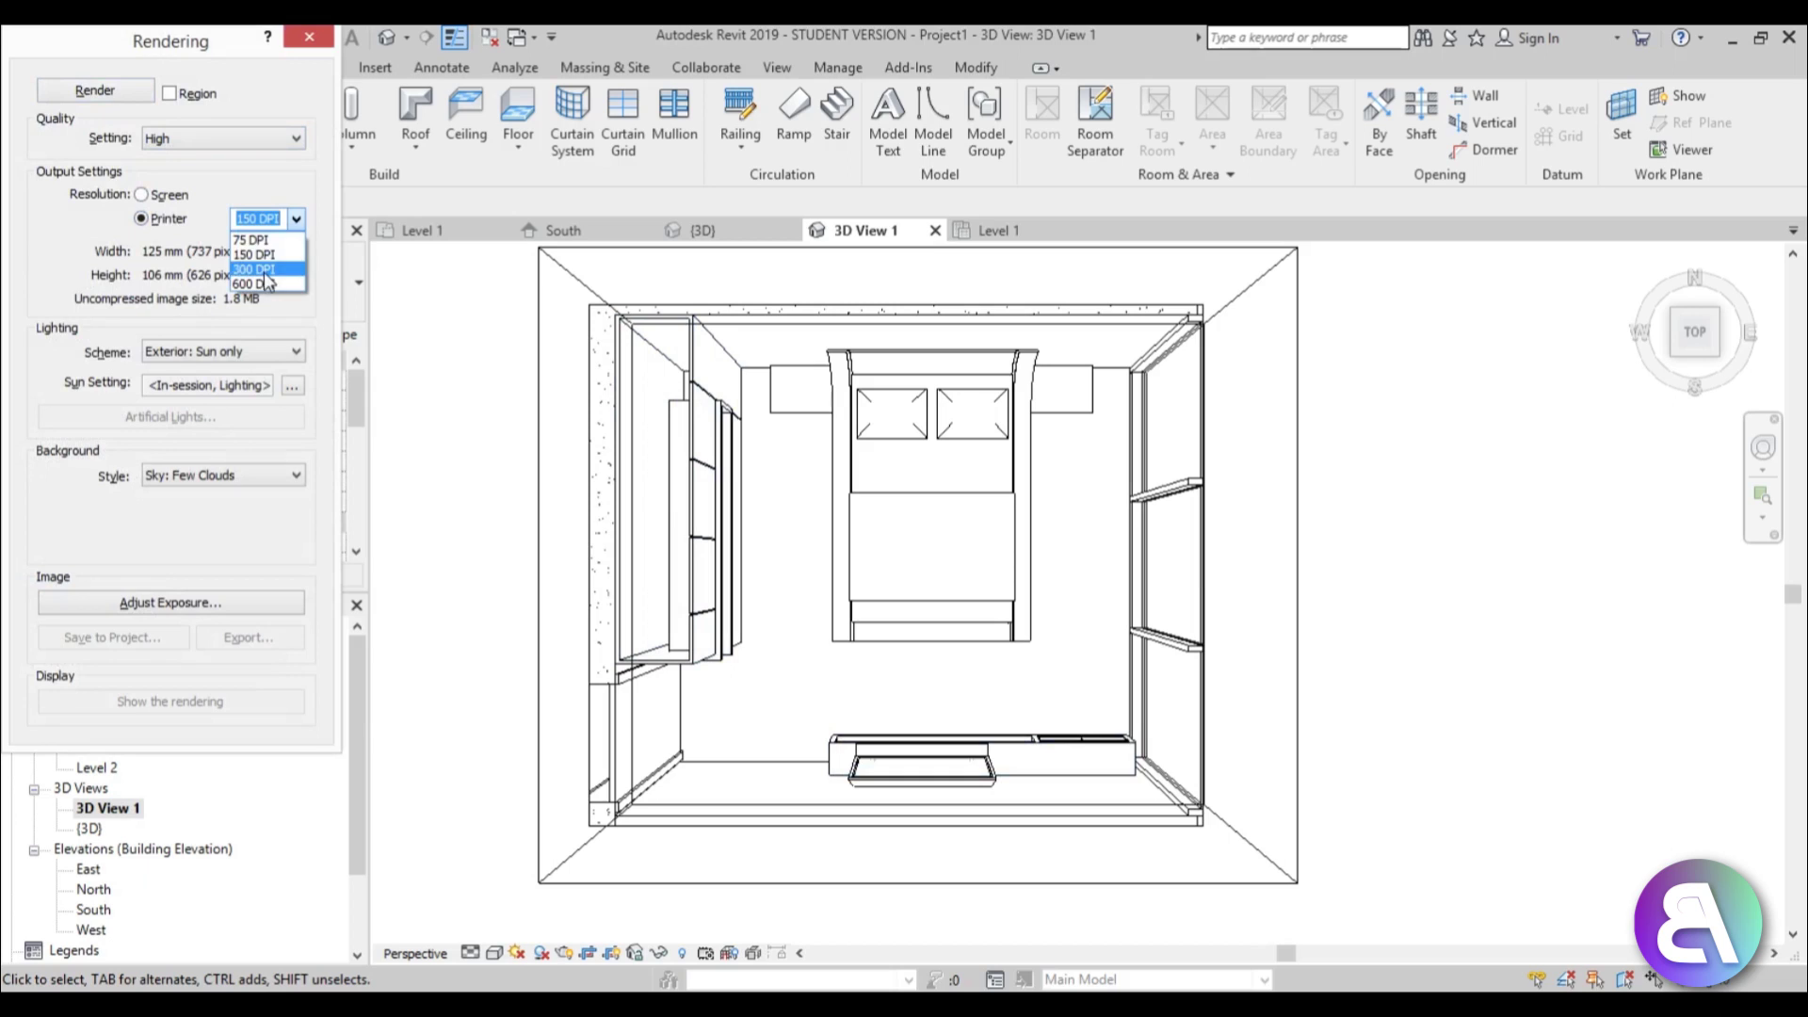
{"action": "left_click", "coordinate": [256, 267]}
{"action": "left_click", "coordinate": [254, 219]}
{"action": "key", "text": "BackSpace"}
{"action": "type", "text": "2"}
{"action": "key", "text": "Tab"}
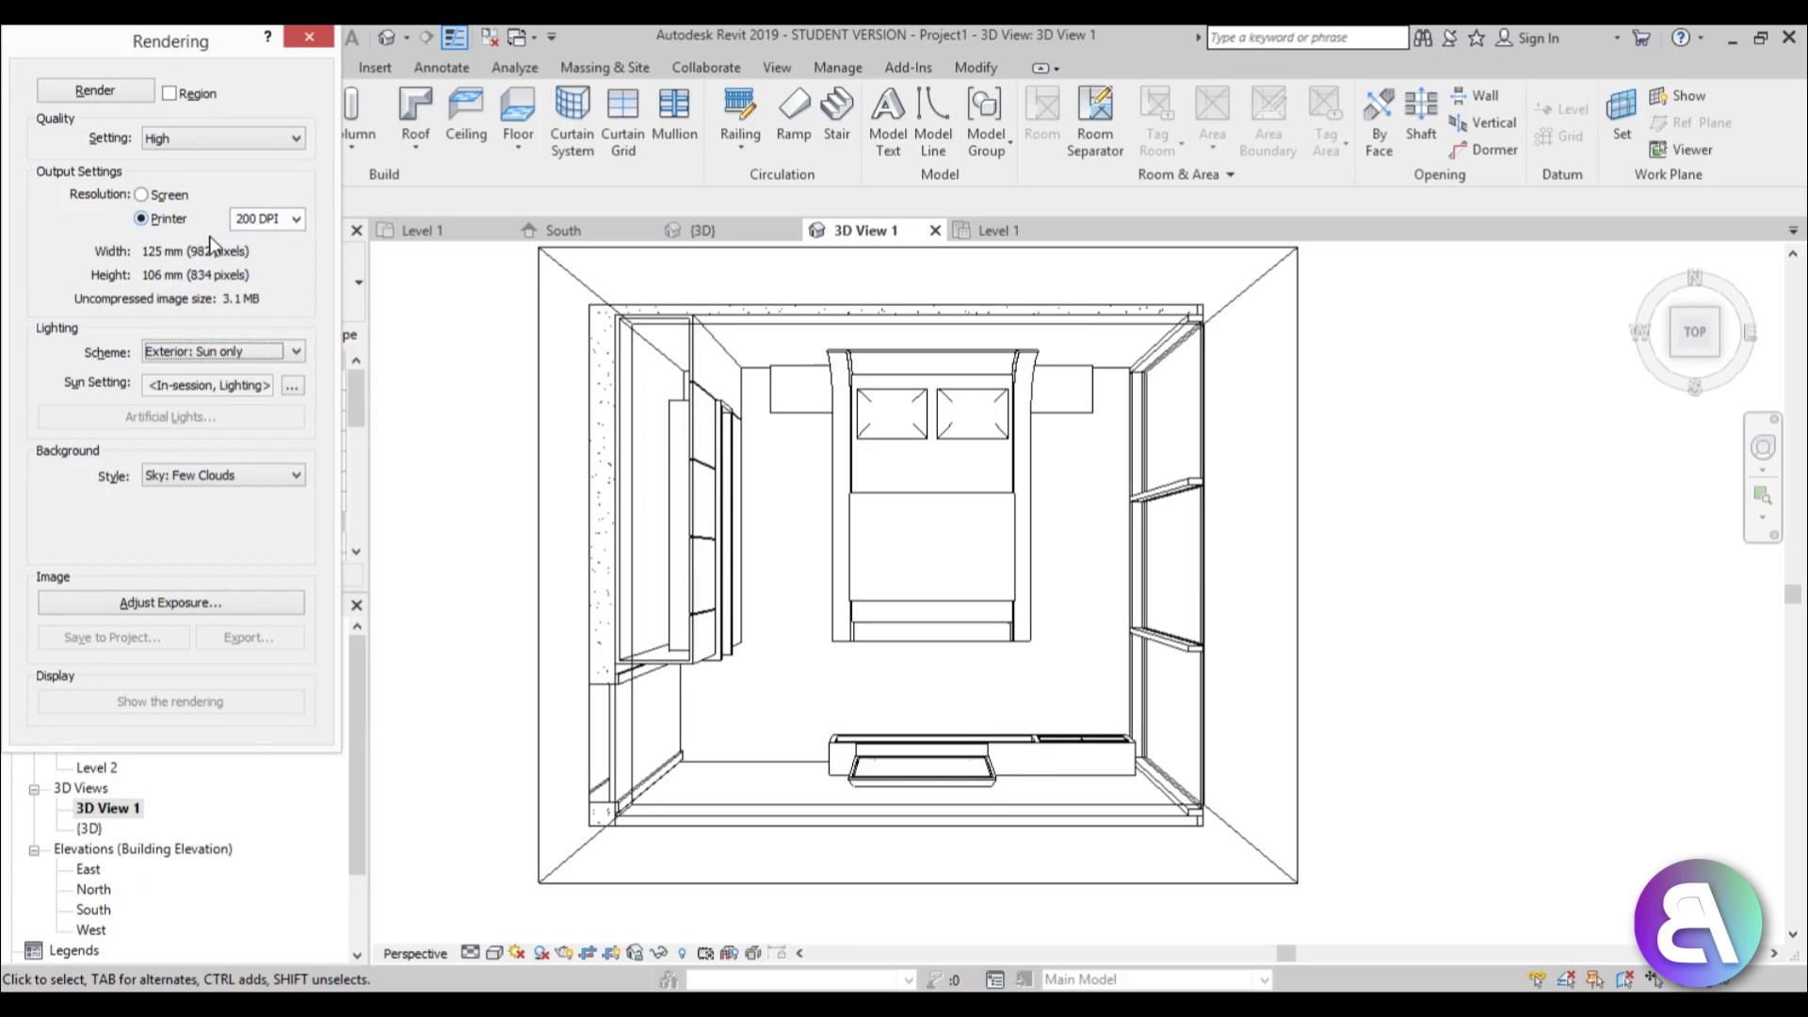
Adjust the bedroom framing and start rendering the camera view
{"action": "scroll", "coordinate": [819, 579], "scroll_direction": "up", "scroll_amount": 2}
{"action": "middle_click_drag", "start_coordinate": [801, 590], "coordinate": [864, 566]}
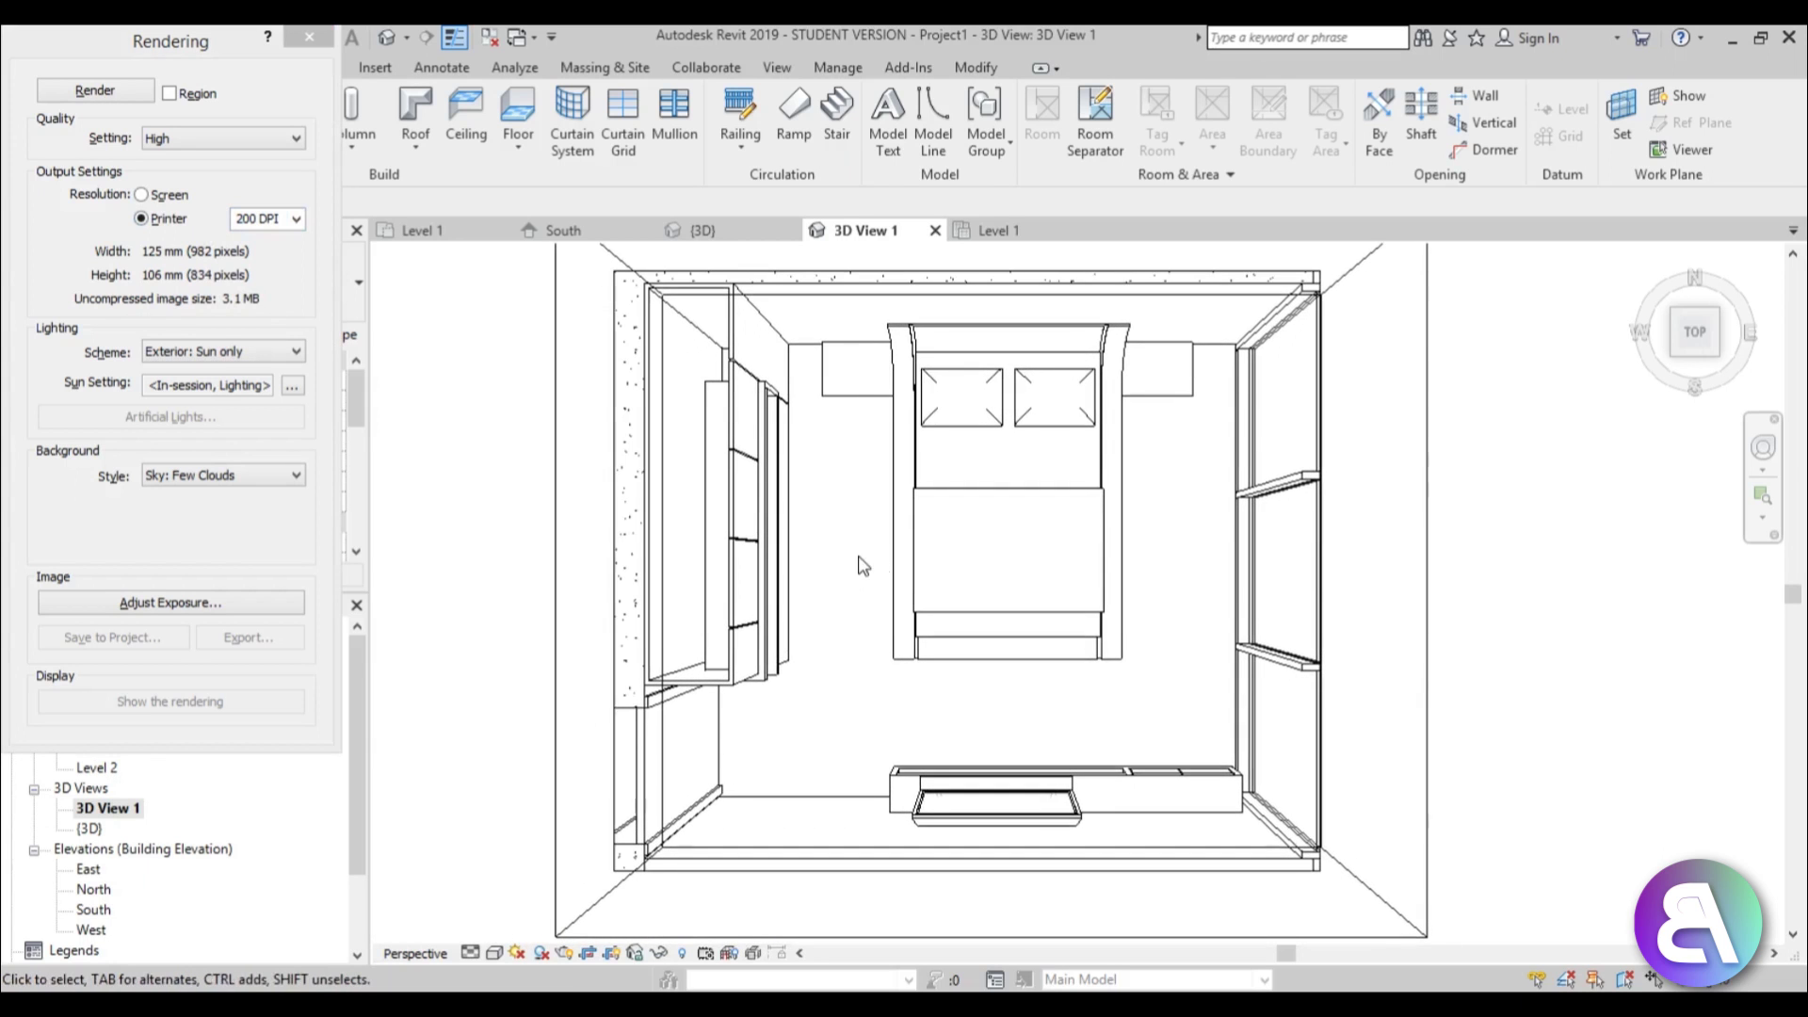
{"action": "left_click", "coordinate": [75, 94]}
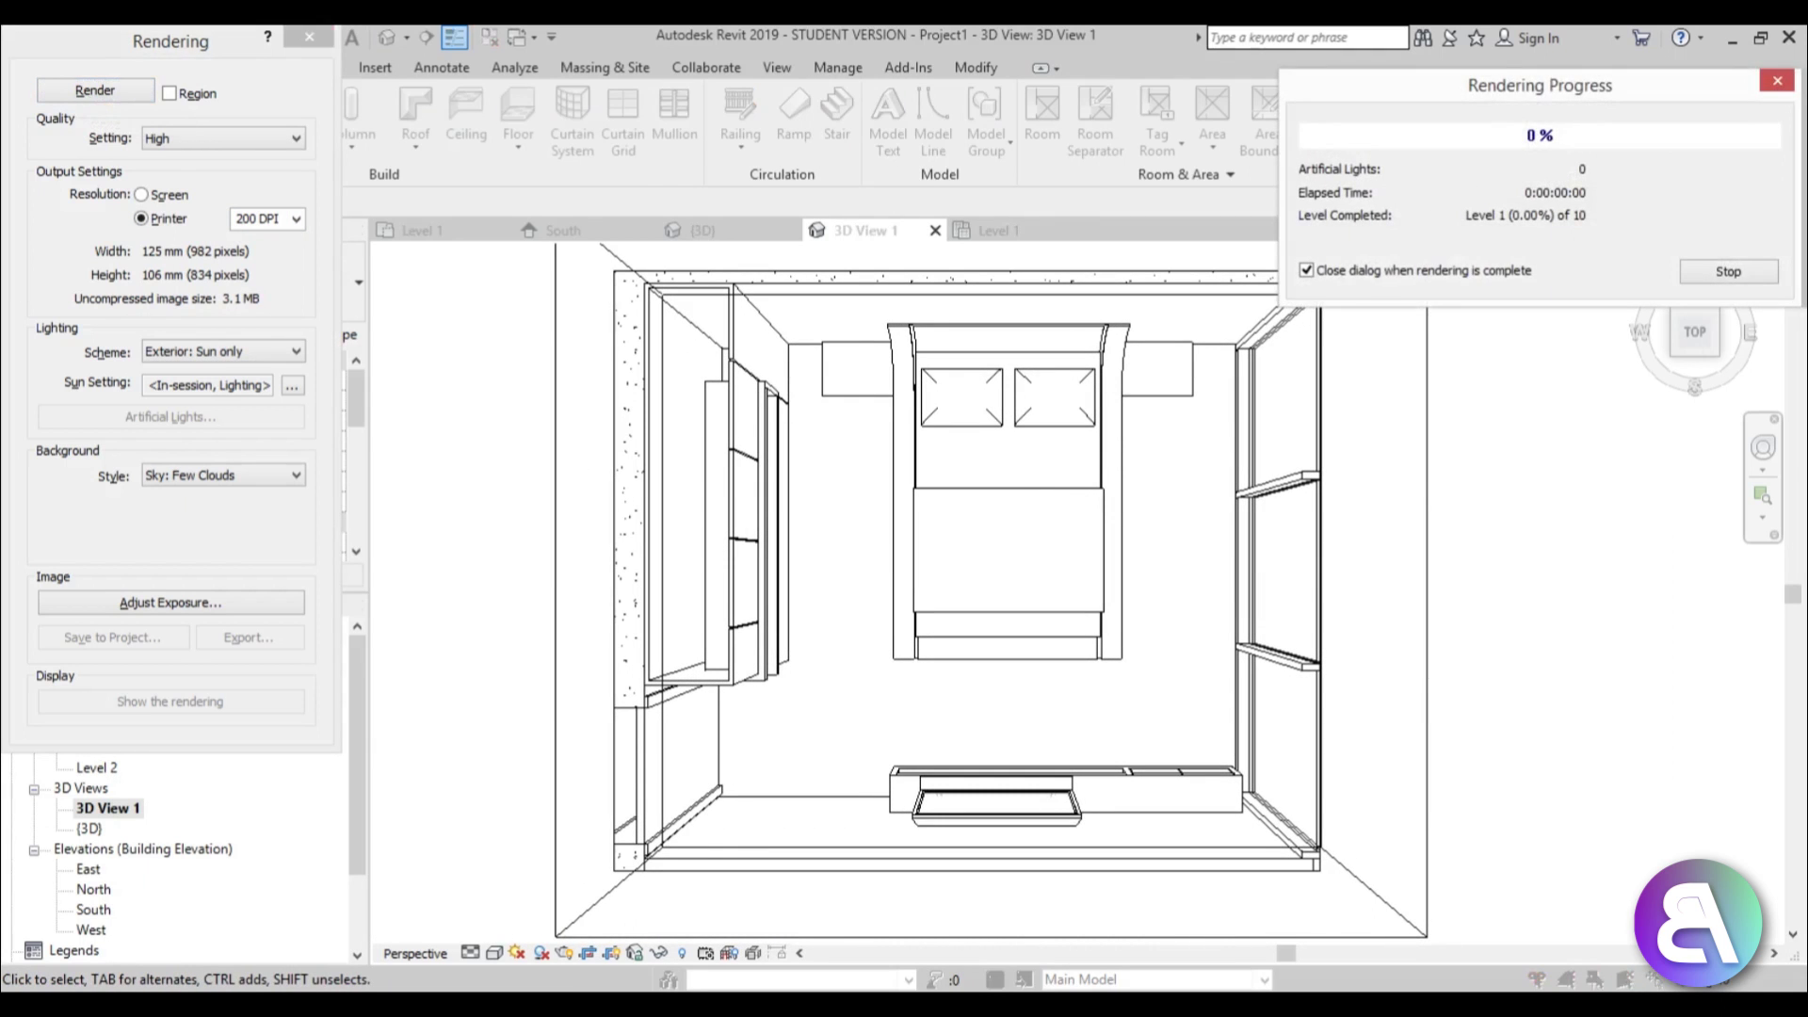